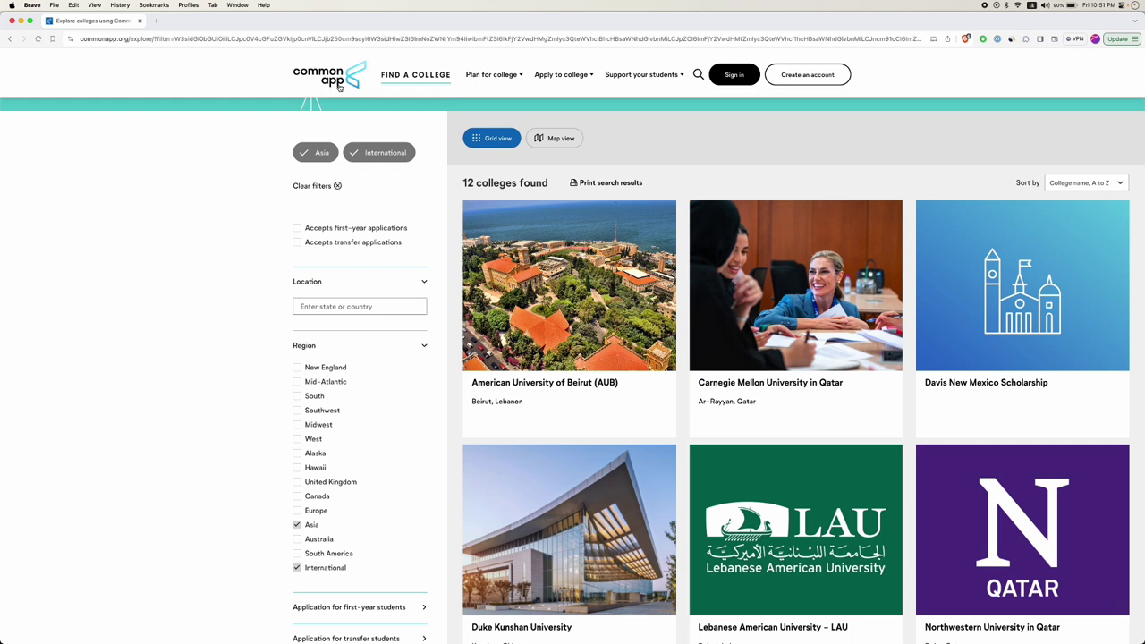
# Clear the Asia and International college-search filters and go to the account-creation page.
pyautogui.click(338, 186)
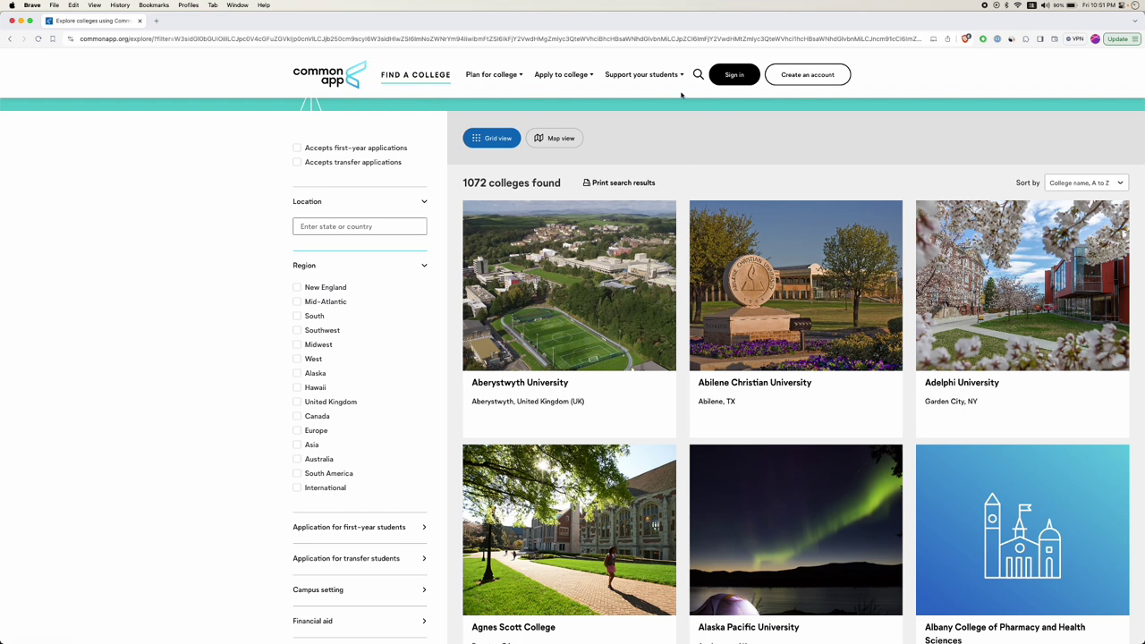
pyautogui.click(807, 77)
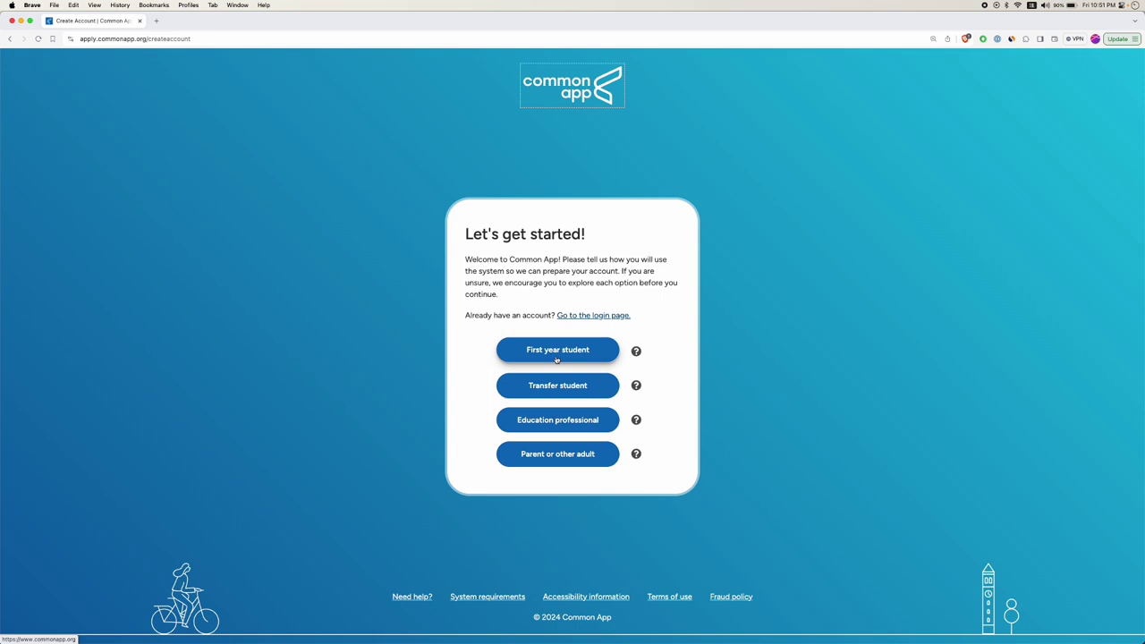
# Choose a first-year student account and fill both e-mail fields from the saved address.
pyautogui.click(558, 353)
pyautogui.click(585, 222)
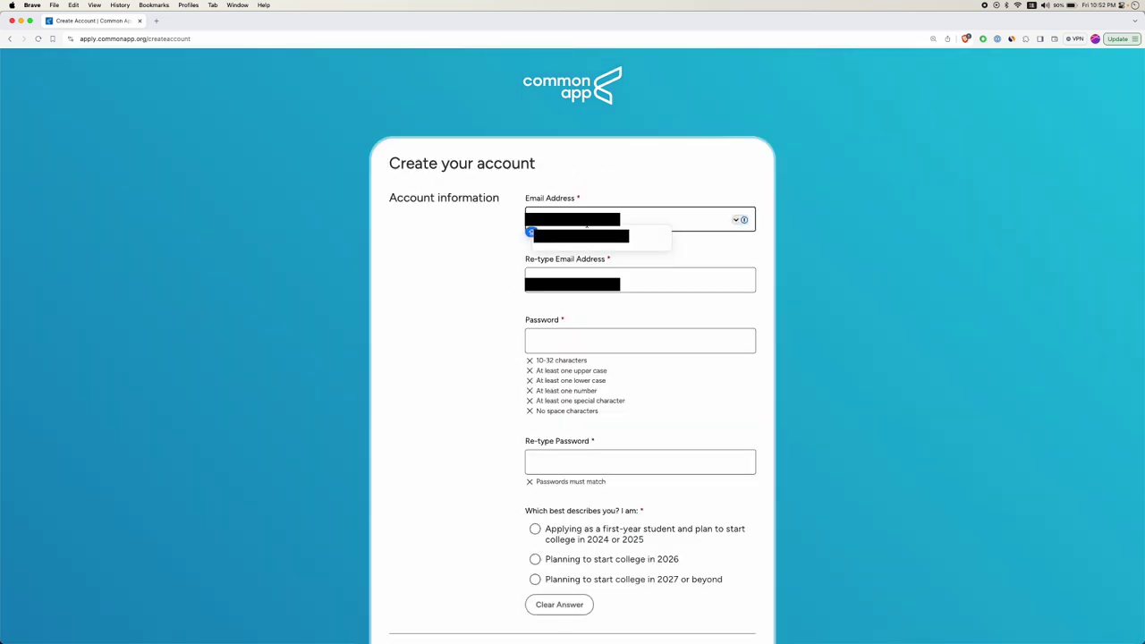
pyautogui.click(587, 236)
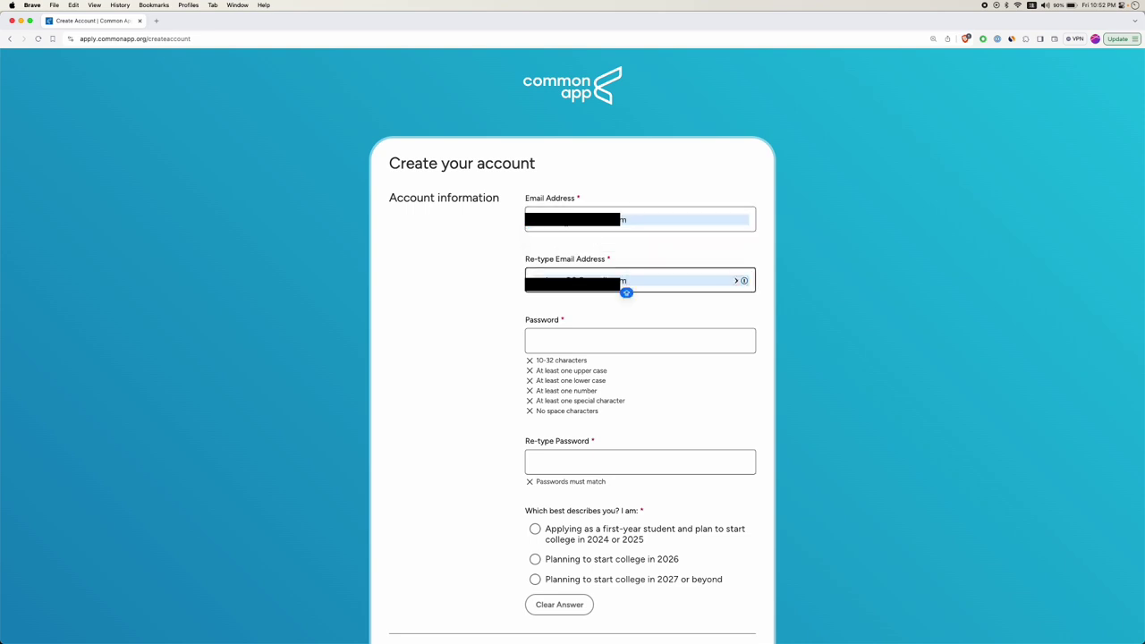
# Enter a password meeting all requirements and re-type it to match.
pyautogui.click(570, 339)
pyautogui.write('••••••••••')
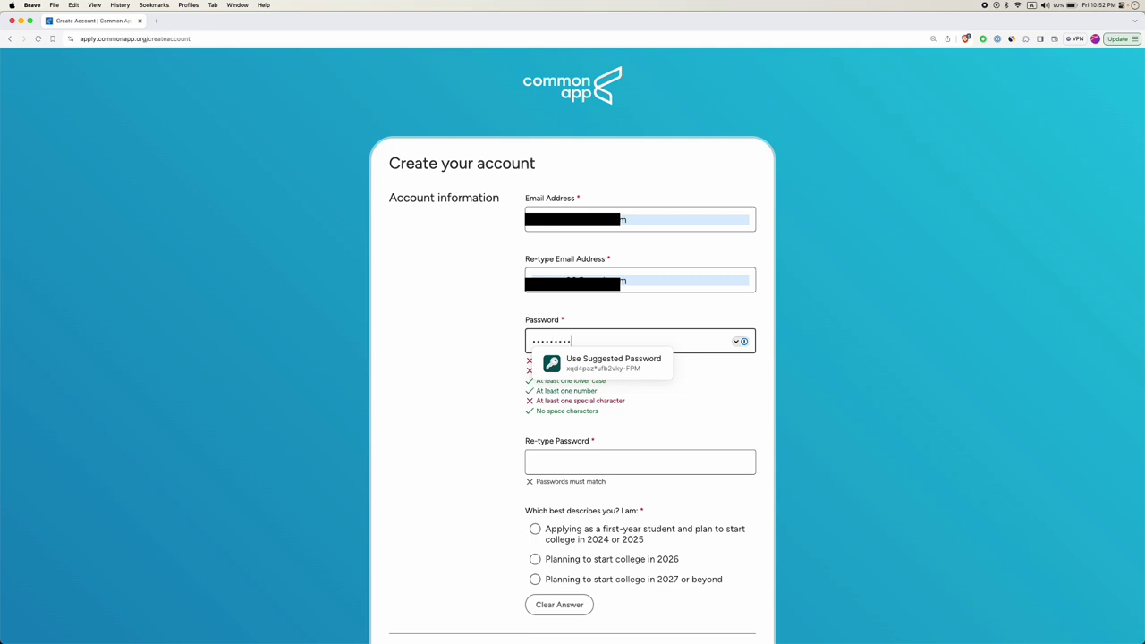
pyautogui.click(527, 355)
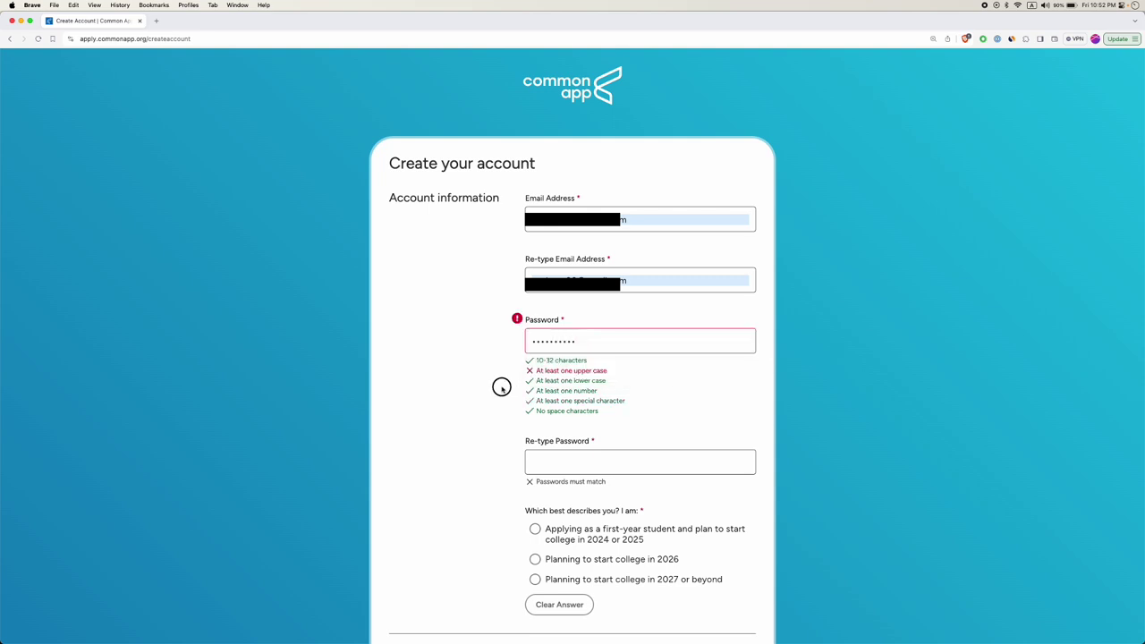
pyautogui.click(592, 339)
pyautogui.write('•')
pyautogui.click(573, 459)
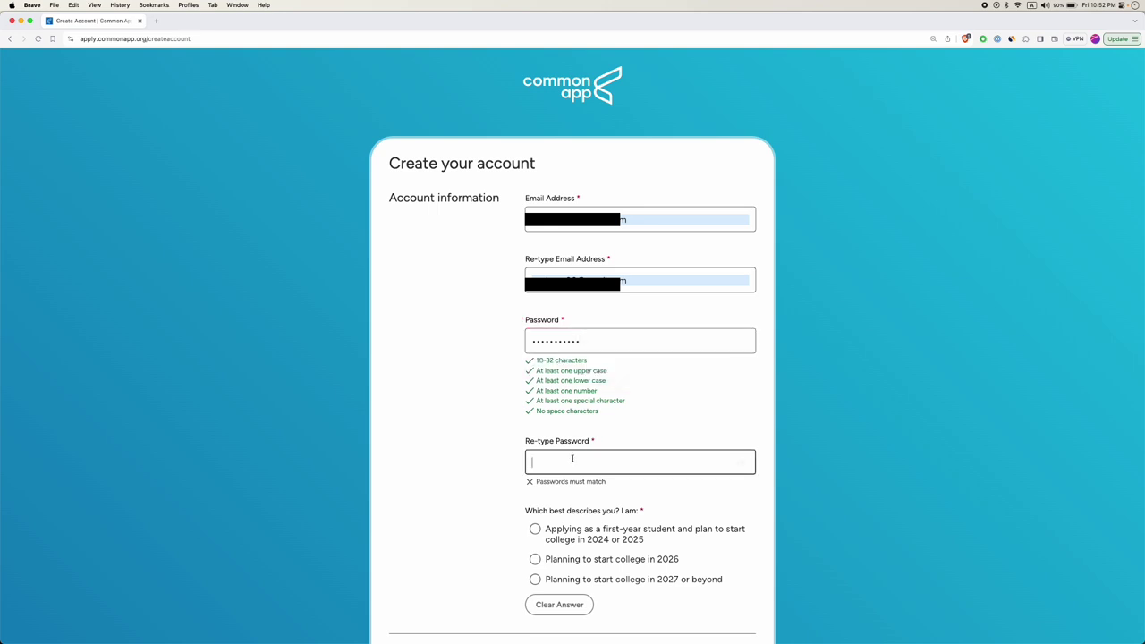
pyautogui.write('••••••••••')
pyautogui.scroll(-3, 493, 486)
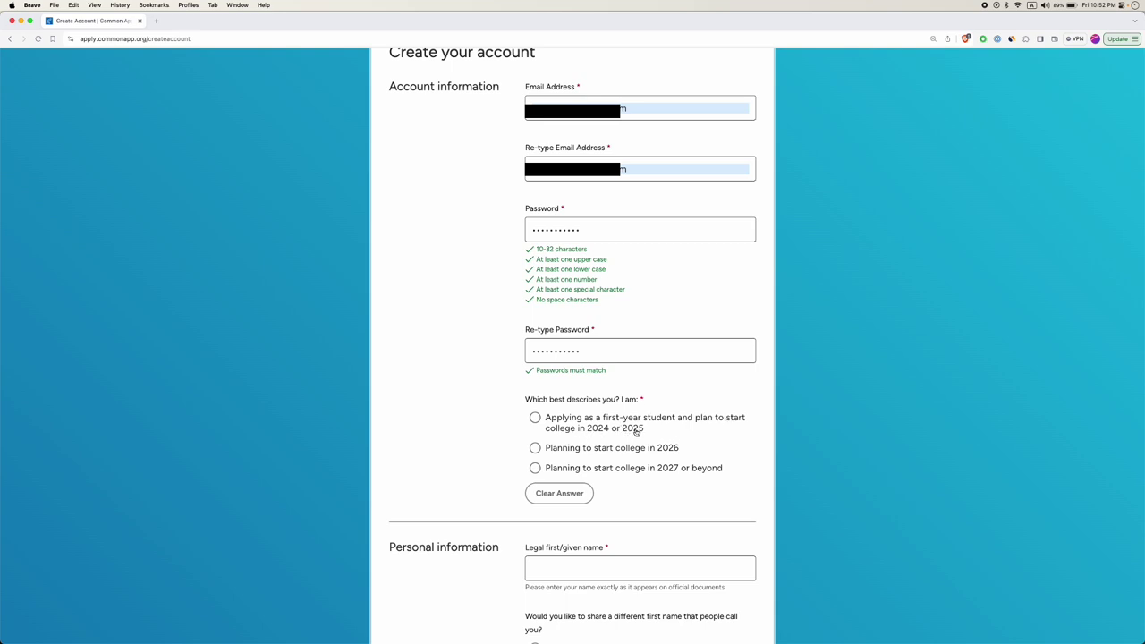
# Choose first-year entry for 2024–2025, enter the legal first name, and answer No to a different first name.
pyautogui.click(540, 418)
pyautogui.scroll(-5, 572, 421)
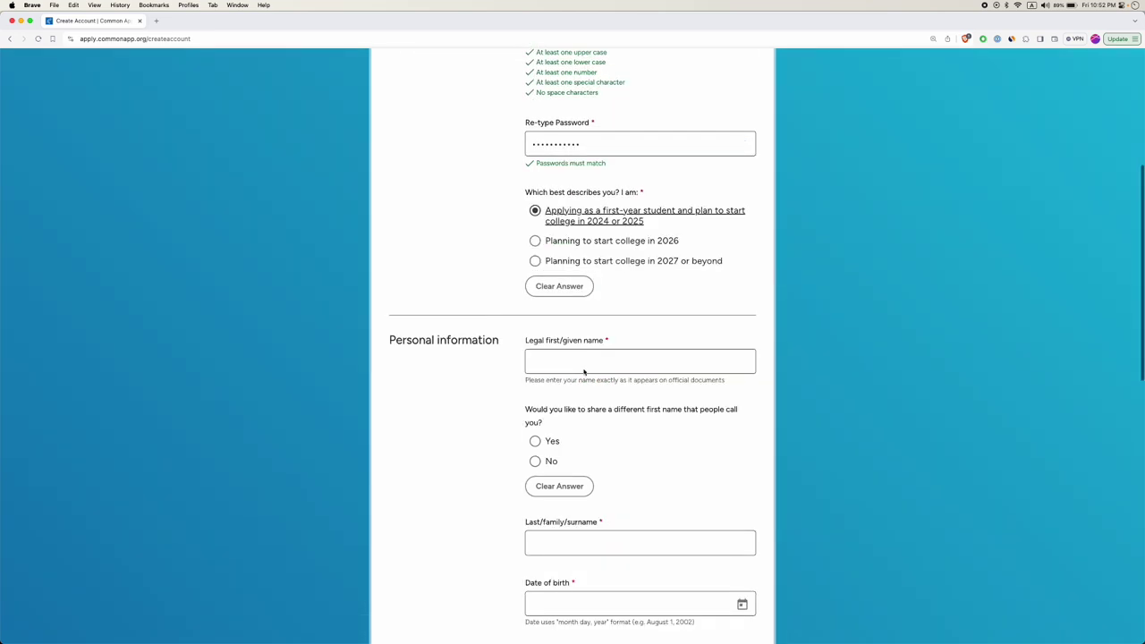
pyautogui.click(600, 358)
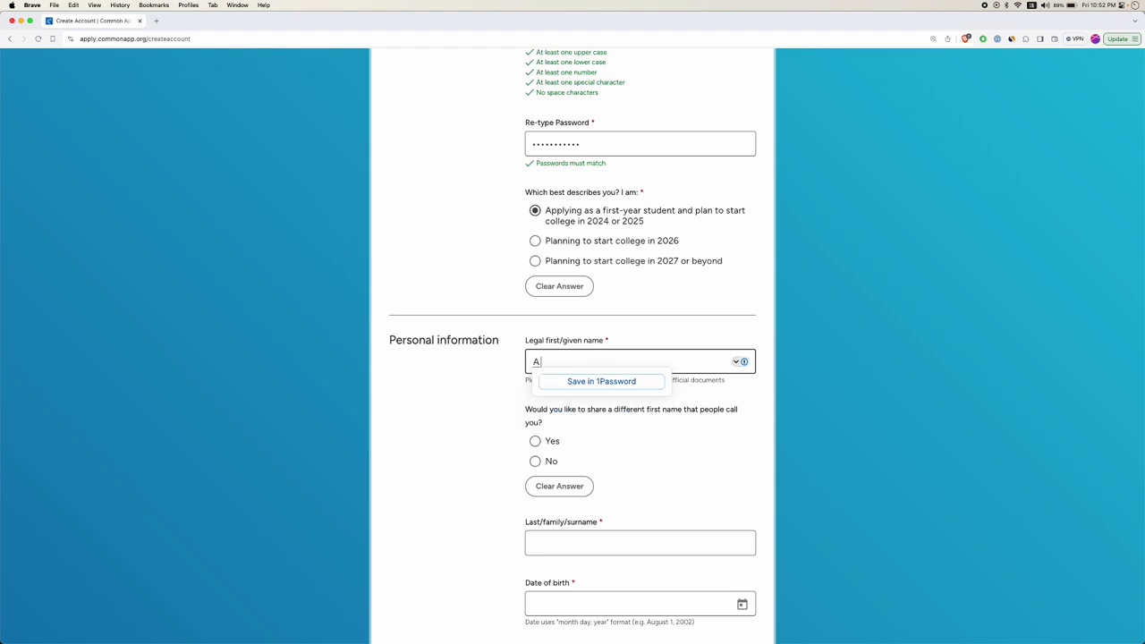
pyautogui.write('lex')
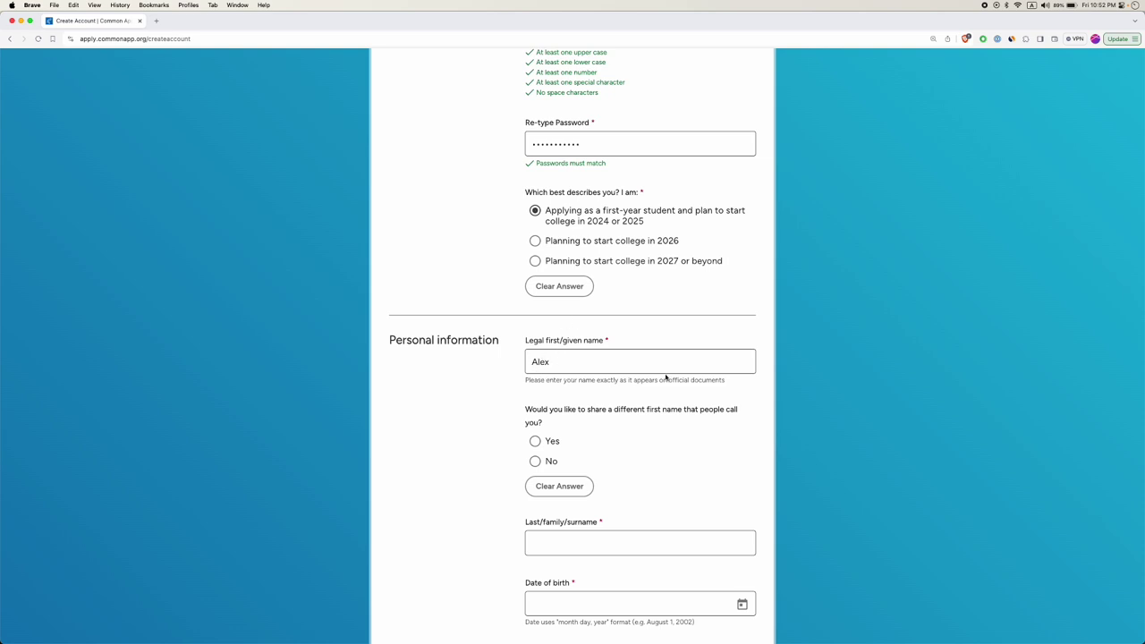
pyautogui.scroll(-1, 618, 382)
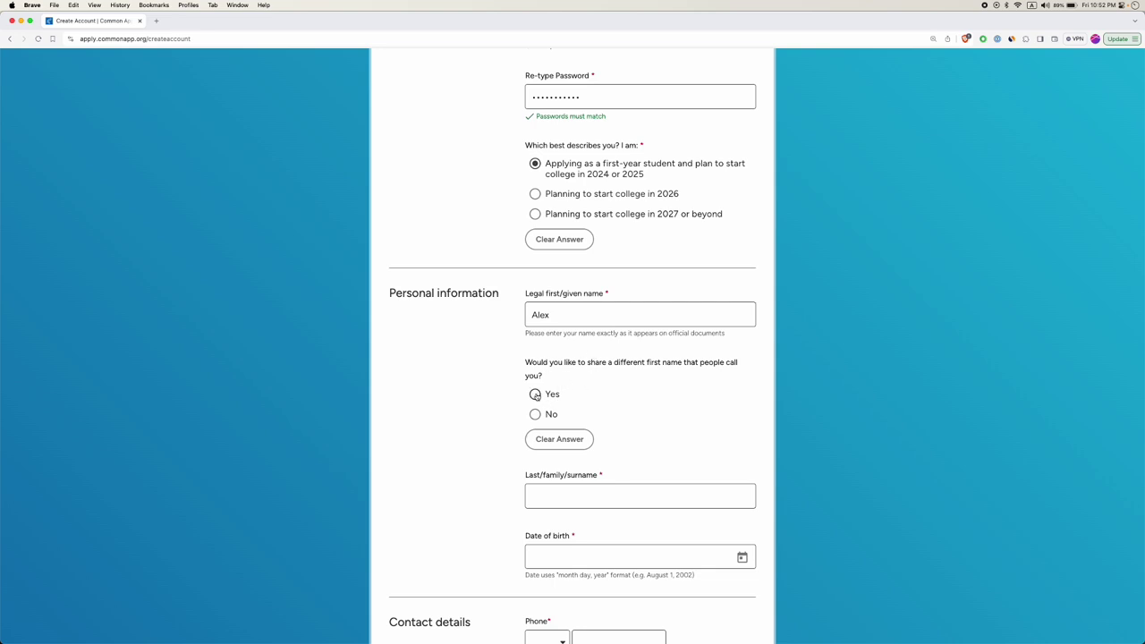
pyautogui.click(561, 394)
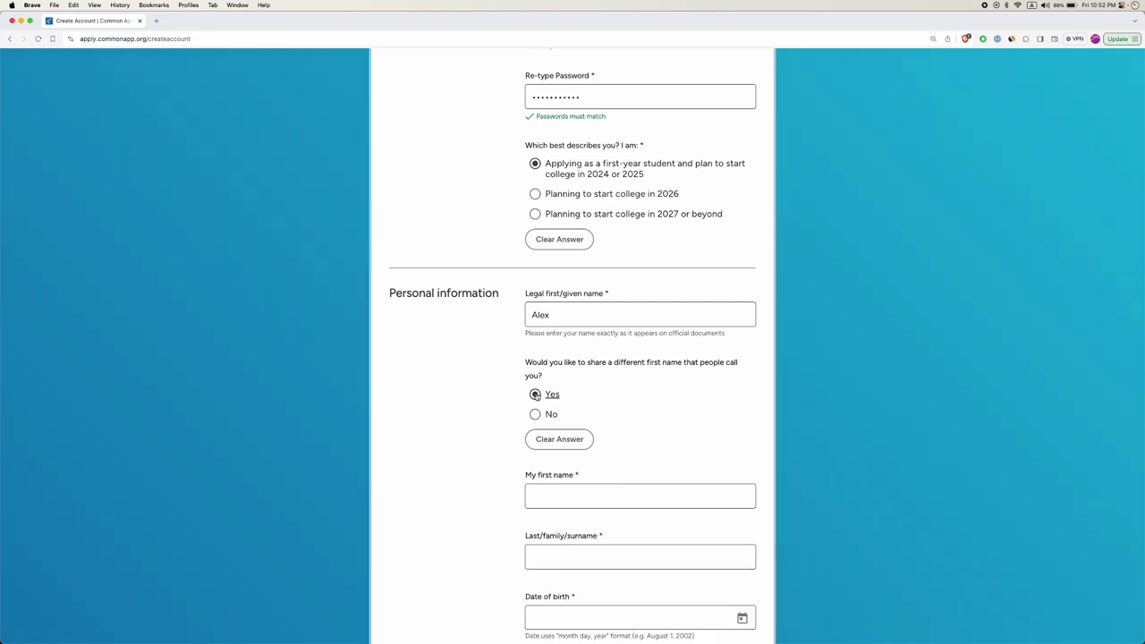
pyautogui.click(541, 314)
pyautogui.click(493, 377)
pyautogui.scroll(-1, 569, 495)
pyautogui.click(535, 381)
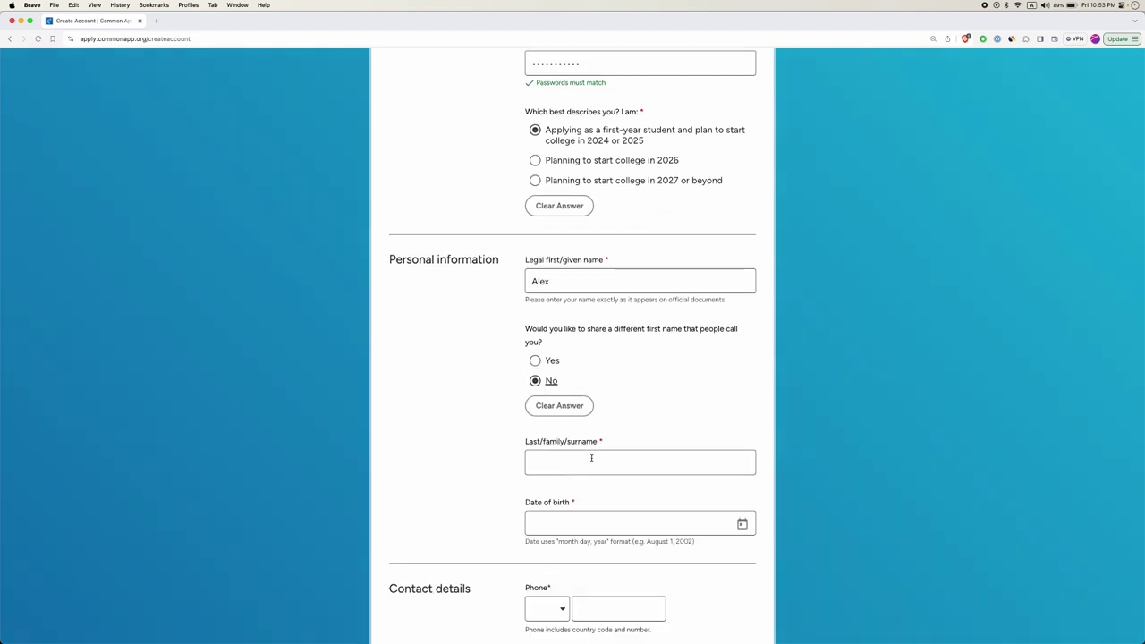
pyautogui.click(590, 459)
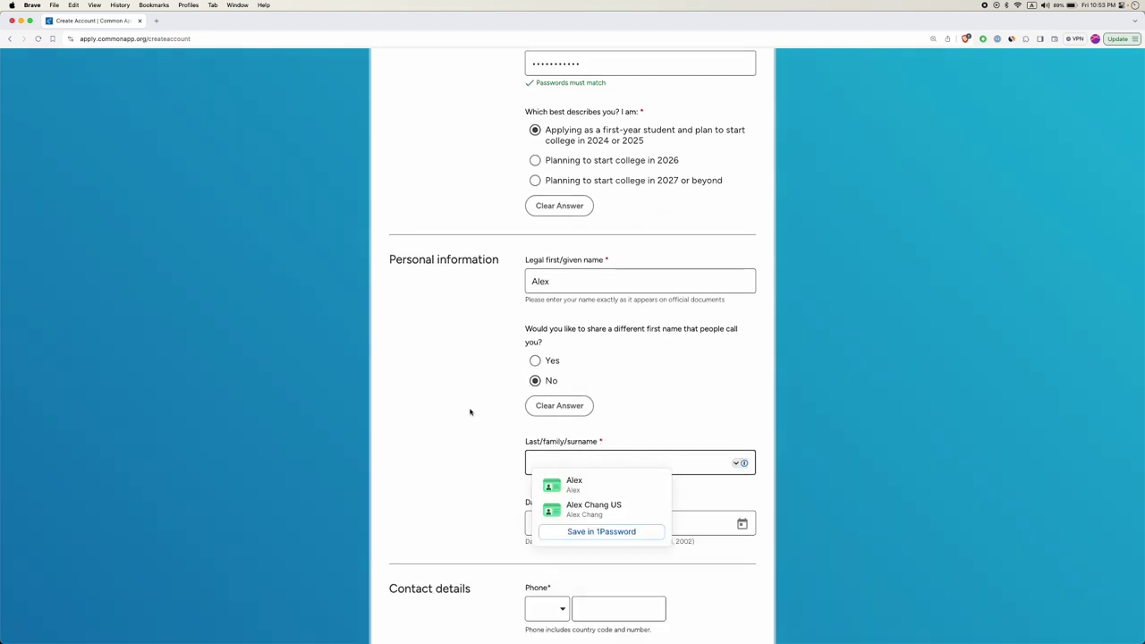
pyautogui.click(514, 382)
pyautogui.click(592, 464)
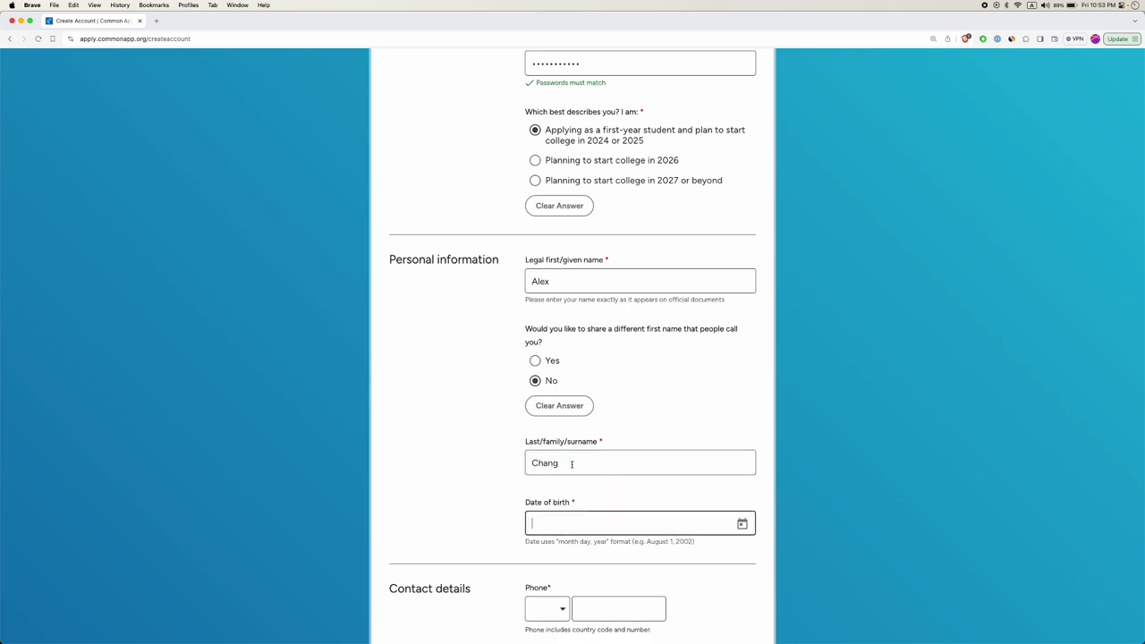
pyautogui.scroll(-2, 606, 501)
pyautogui.click(586, 438)
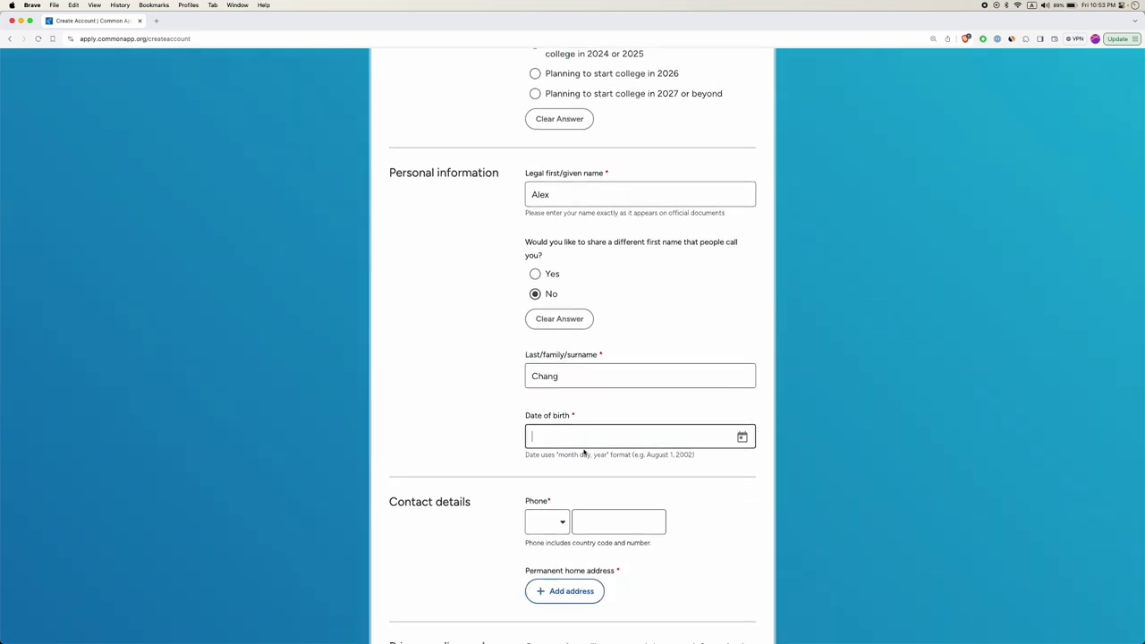
pyautogui.write('2002')
pyautogui.press('BackSpace')
pyautogui.press('BackSpace')
pyautogui.press('BackSpace')
pyautogui.press('BackSpace')
pyautogui.click(742, 437)
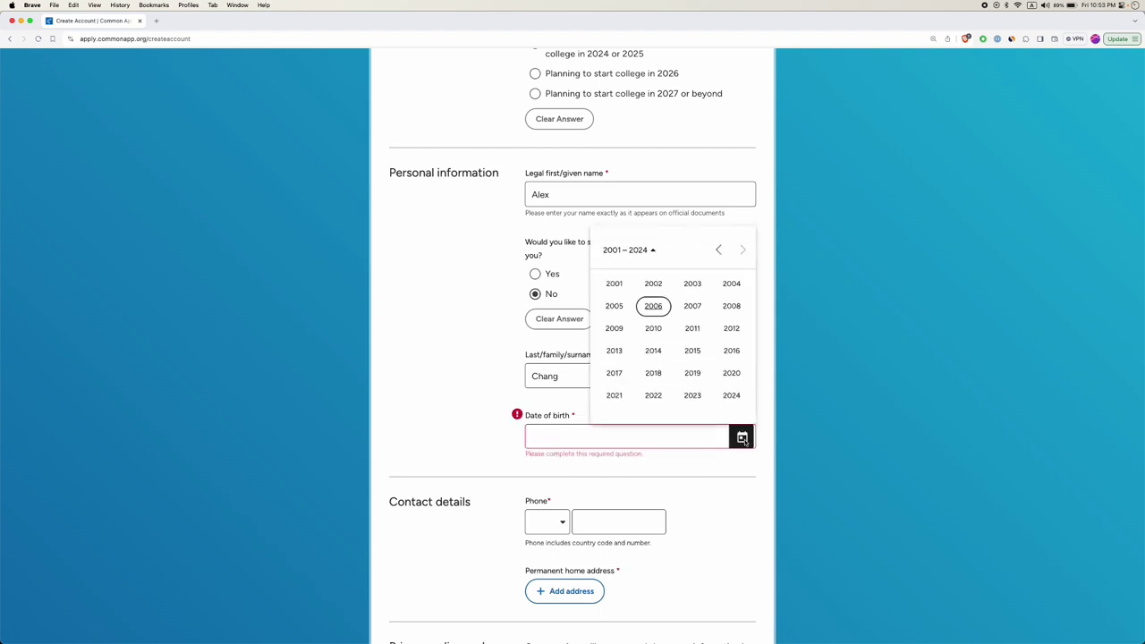
pyautogui.click(653, 284)
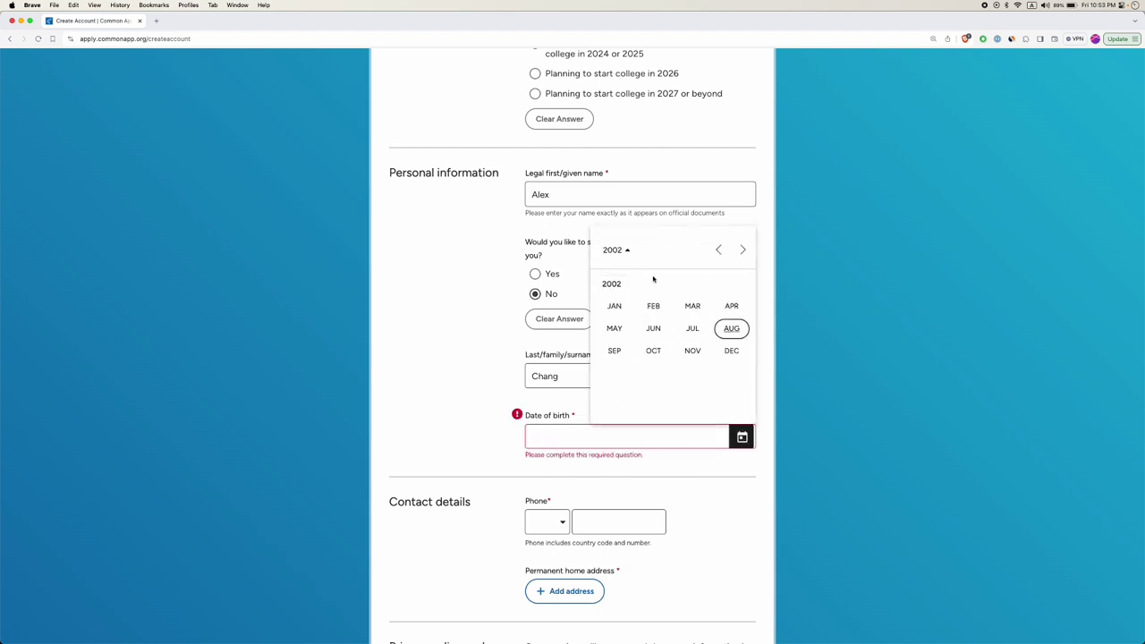
pyautogui.click(731, 327)
pyautogui.click(695, 297)
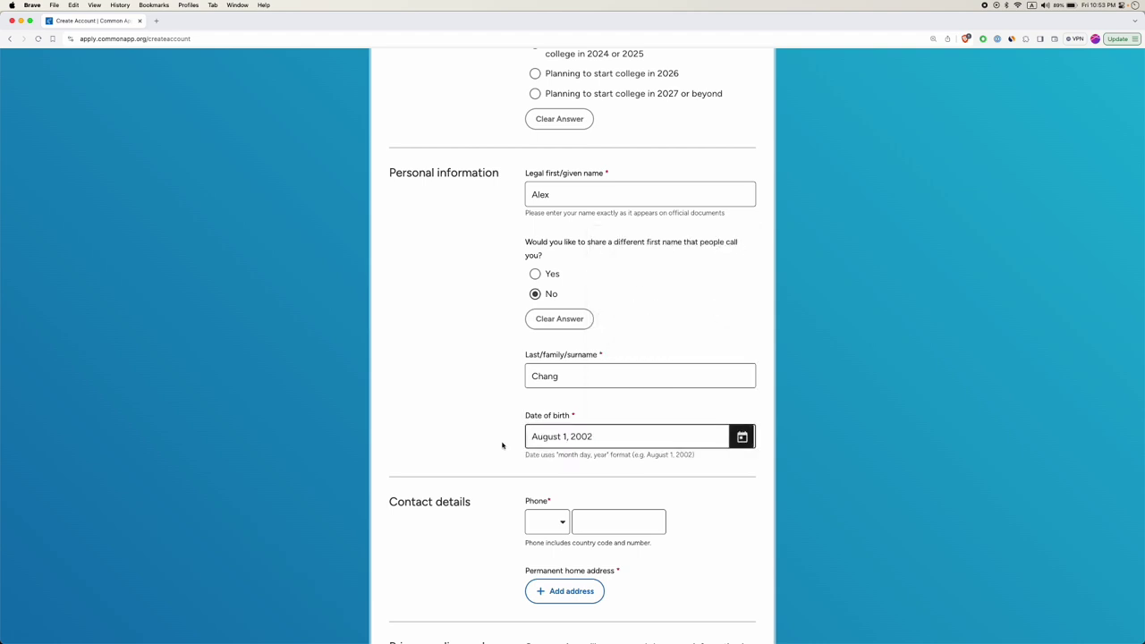
pyautogui.scroll(-2, 528, 461)
# Enter the phone number with the +1 United States country code.
pyautogui.click(547, 428)
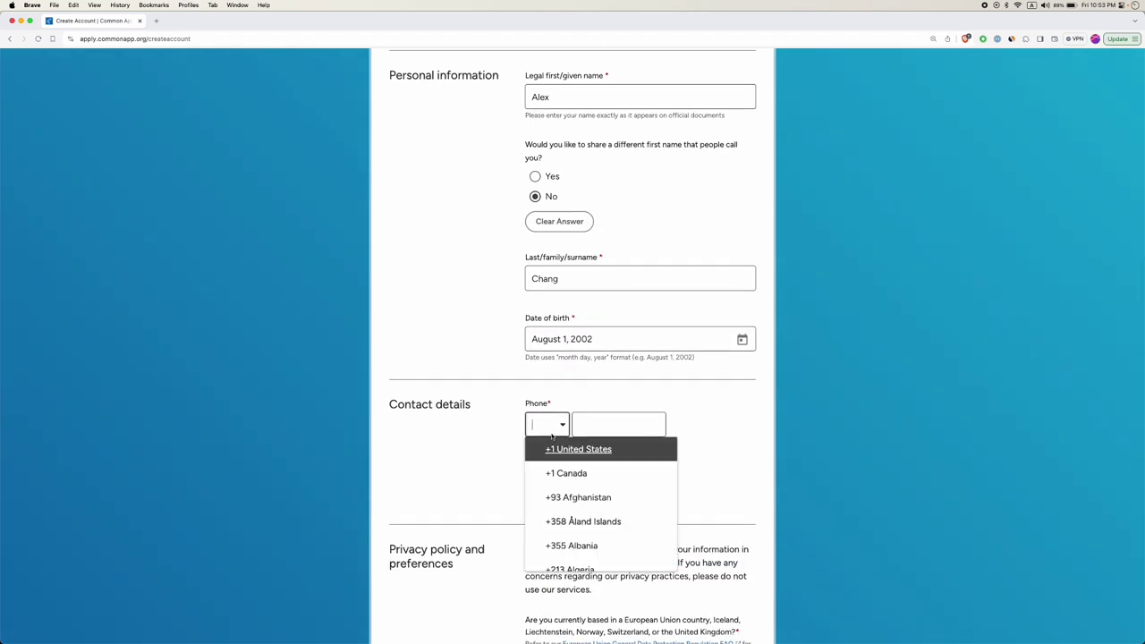
pyautogui.click(570, 450)
pyautogui.click(599, 424)
pyautogui.write('5')
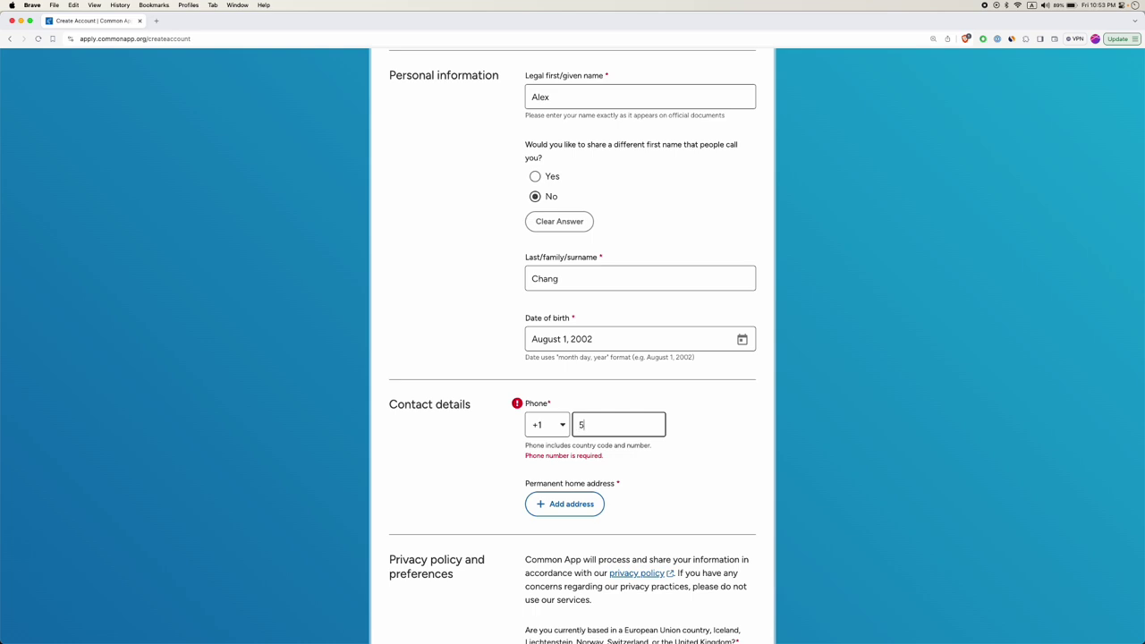
pyautogui.write('5512345')
pyautogui.click(707, 427)
pyautogui.scroll(-1, 680, 432)
pyautogui.click(604, 391)
pyautogui.press('super+a')
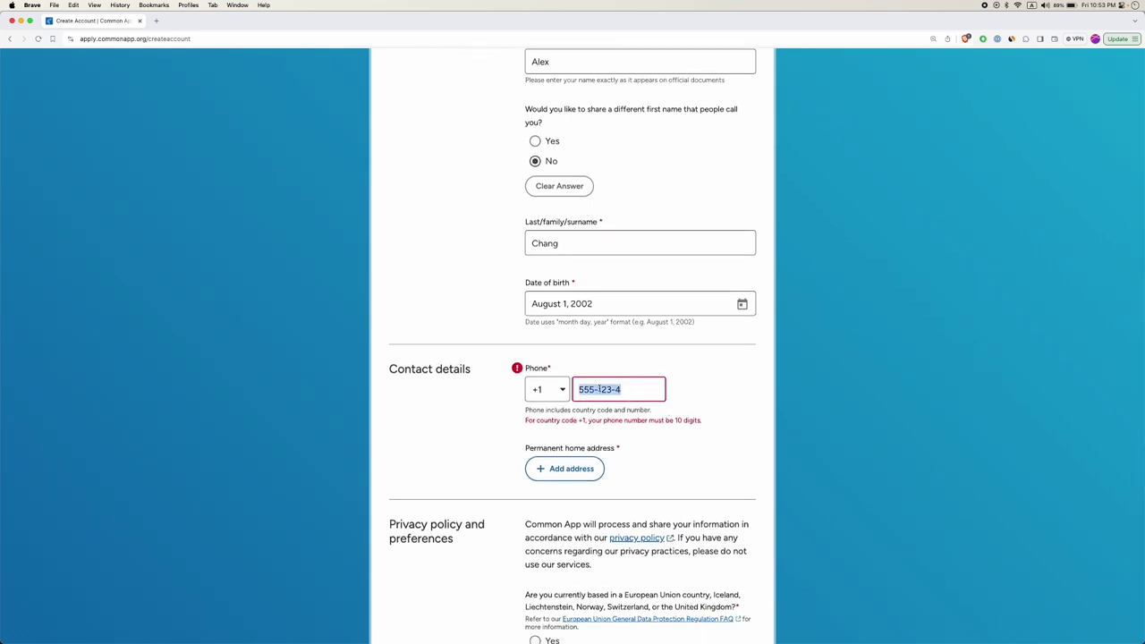
pyautogui.write('7185551234')
pyautogui.click(701, 404)
pyautogui.scroll(-3, 575, 429)
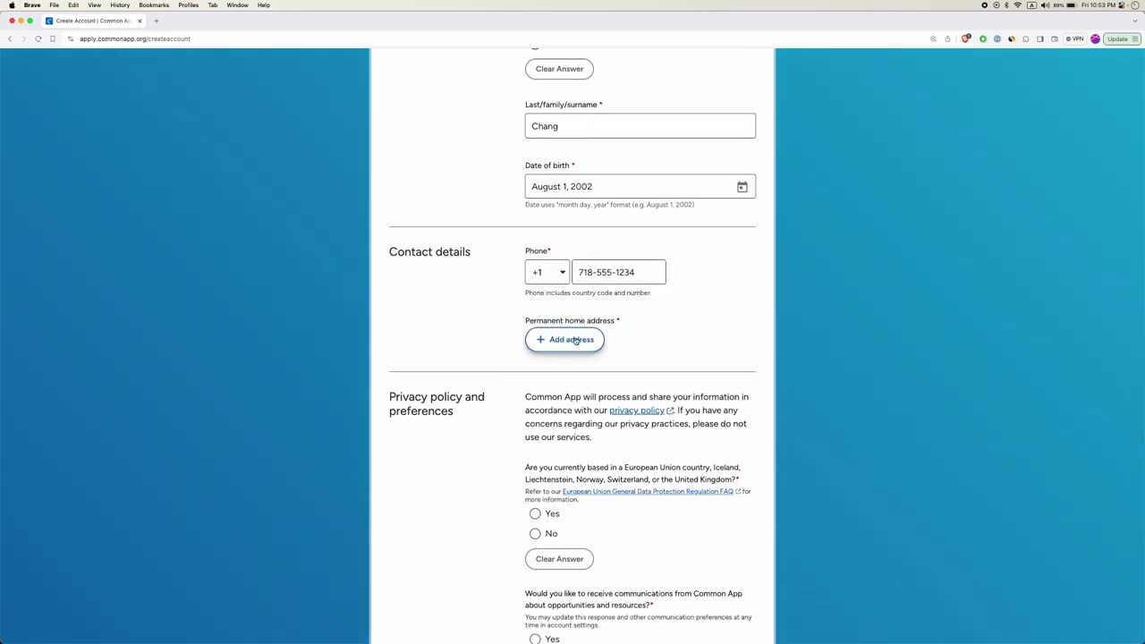
# Enter the permanent home address with the corrected street name and confirm the verified lookup match.
pyautogui.click(567, 339)
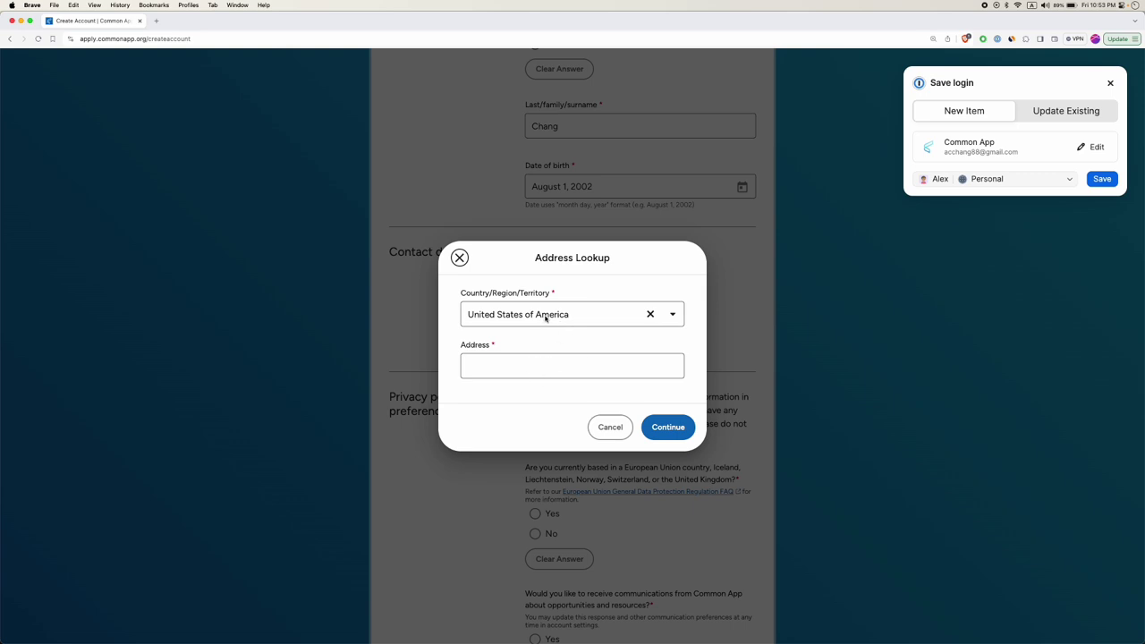
pyautogui.click(554, 369)
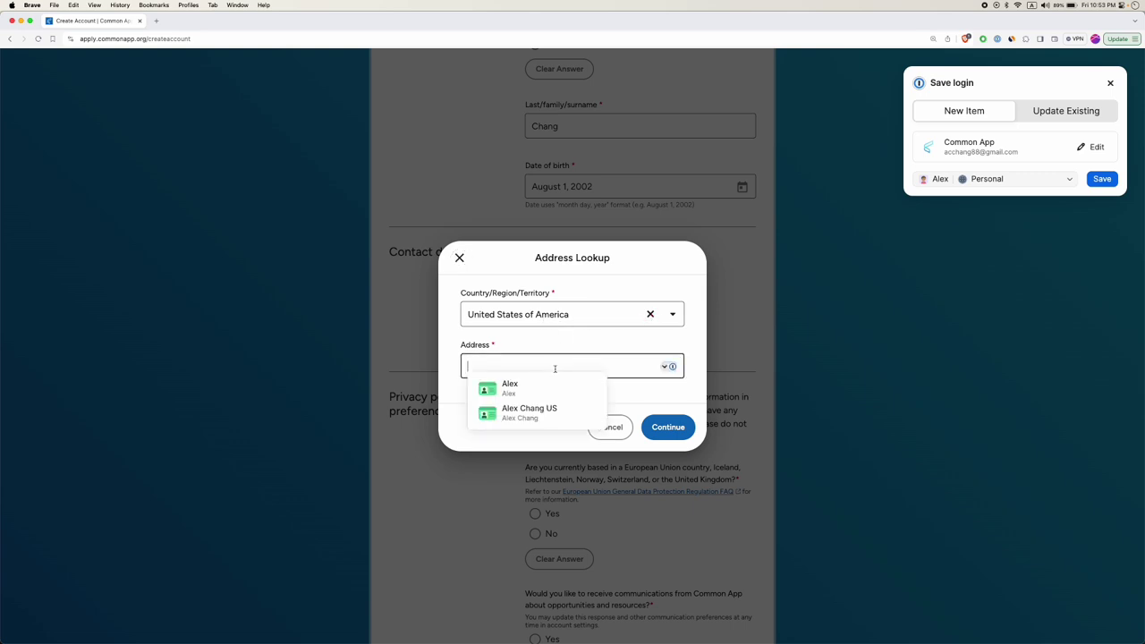
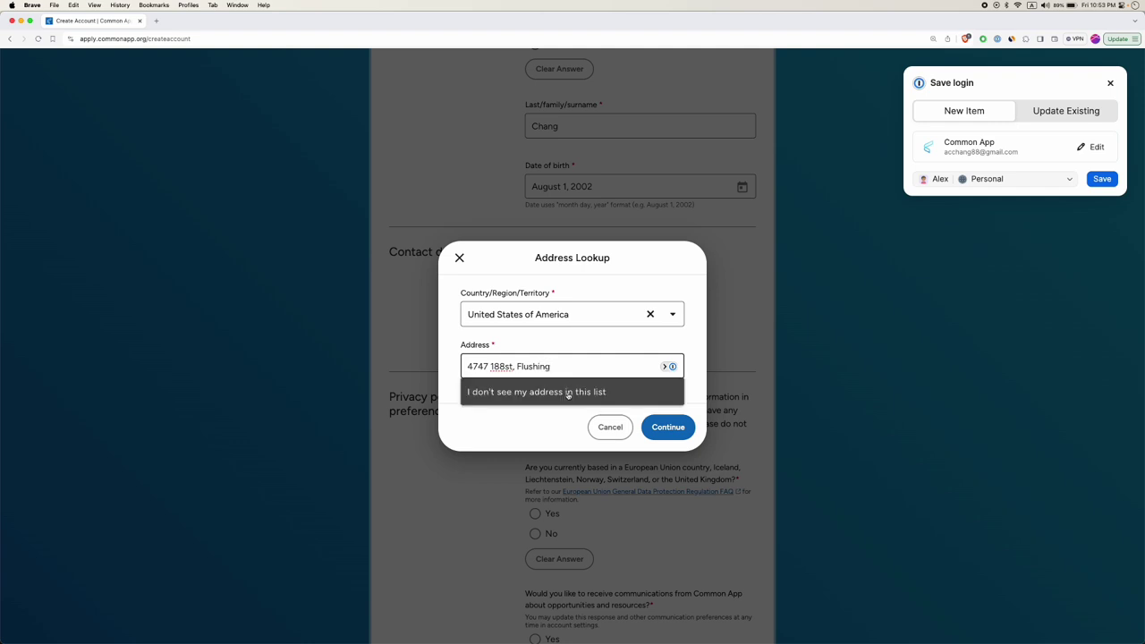
pyautogui.write('7')
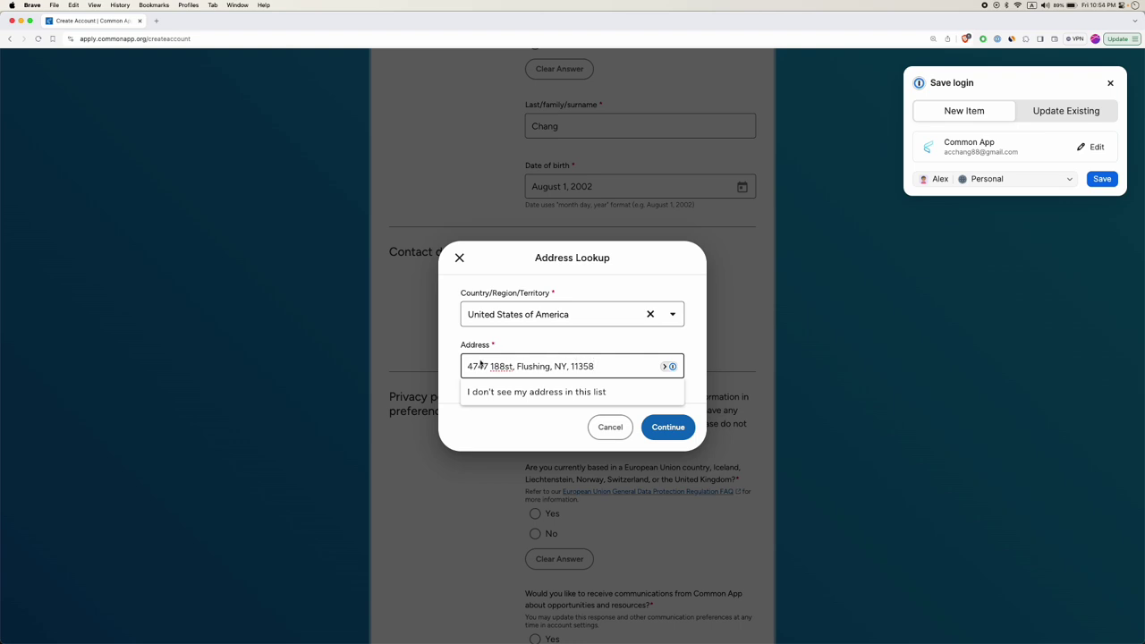
pyautogui.press('BackSpace')
pyautogui.write('8')
pyautogui.click(506, 366)
pyautogui.write('th')
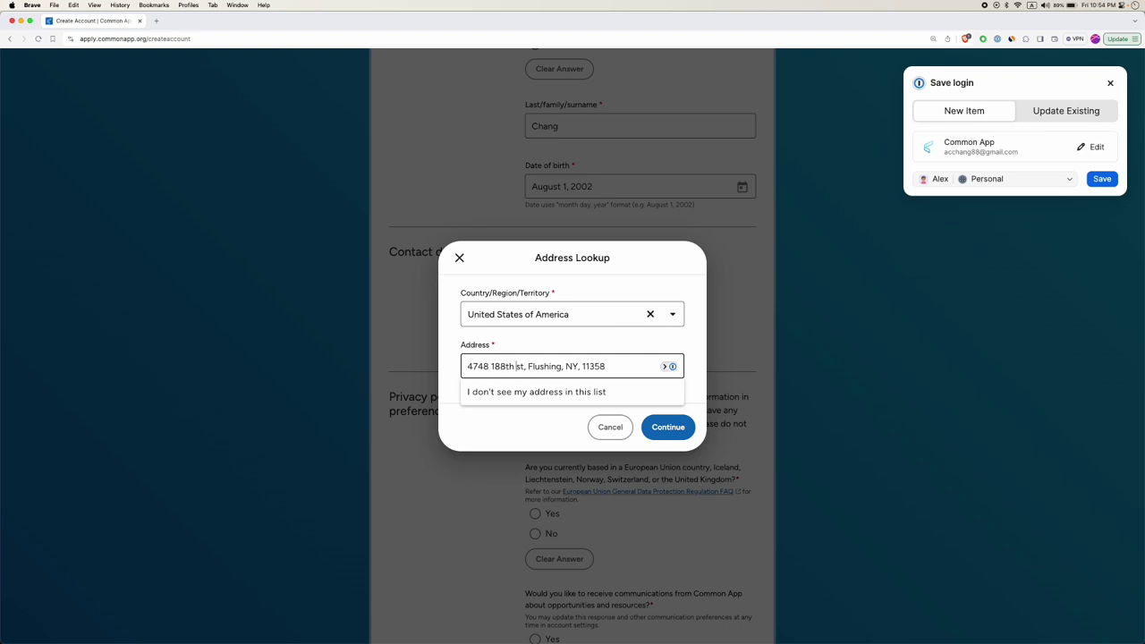
pyautogui.click(607, 390)
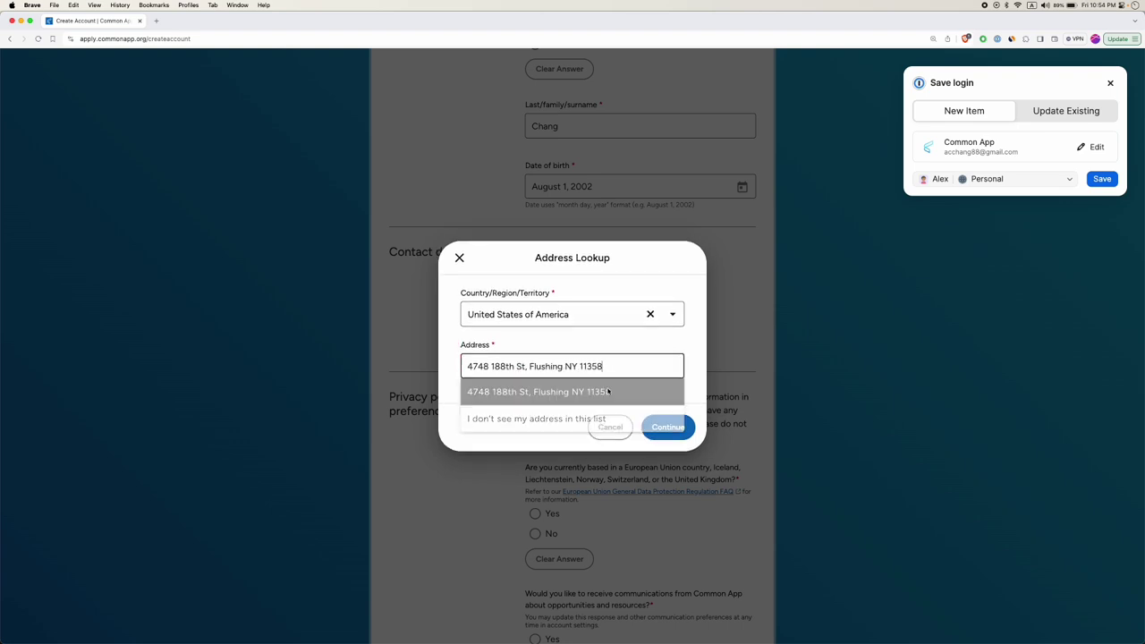
pyautogui.click(675, 401)
pyautogui.click(673, 427)
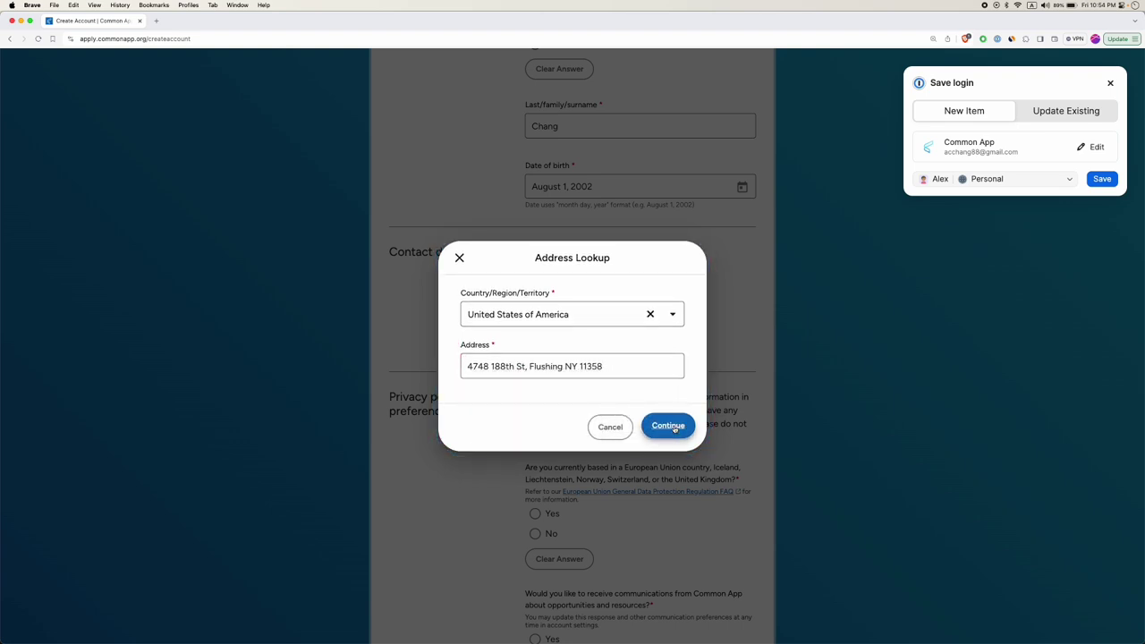
pyautogui.scroll(-4, 642, 439)
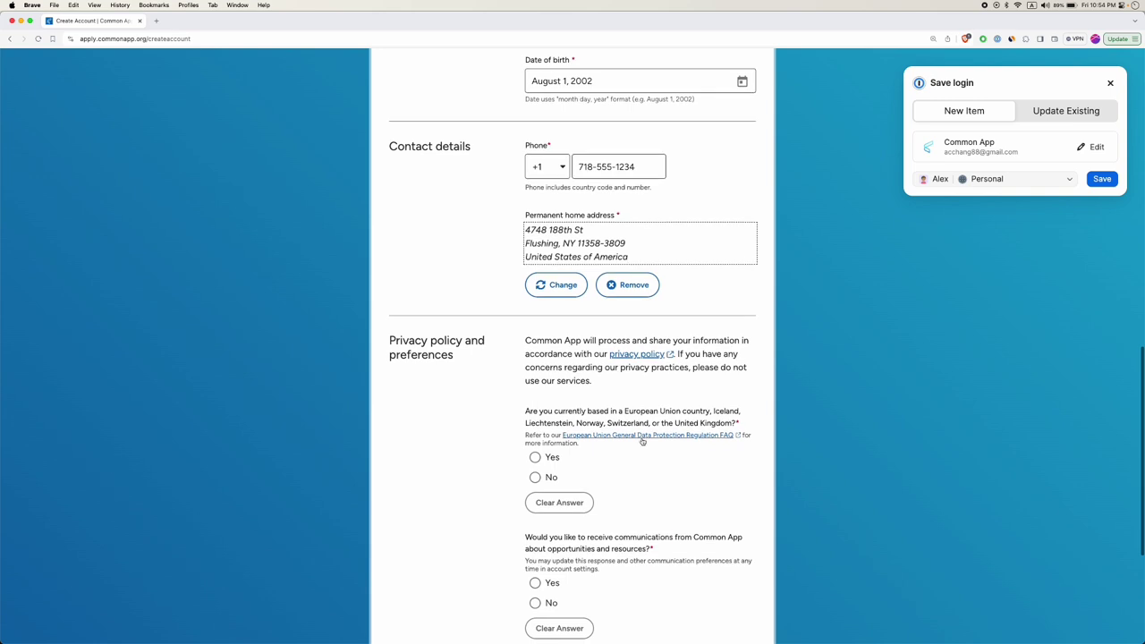
# Answer No to EU residence and Common App communications, accept the terms of use, and create the account.
pyautogui.scroll(-1, 614, 353)
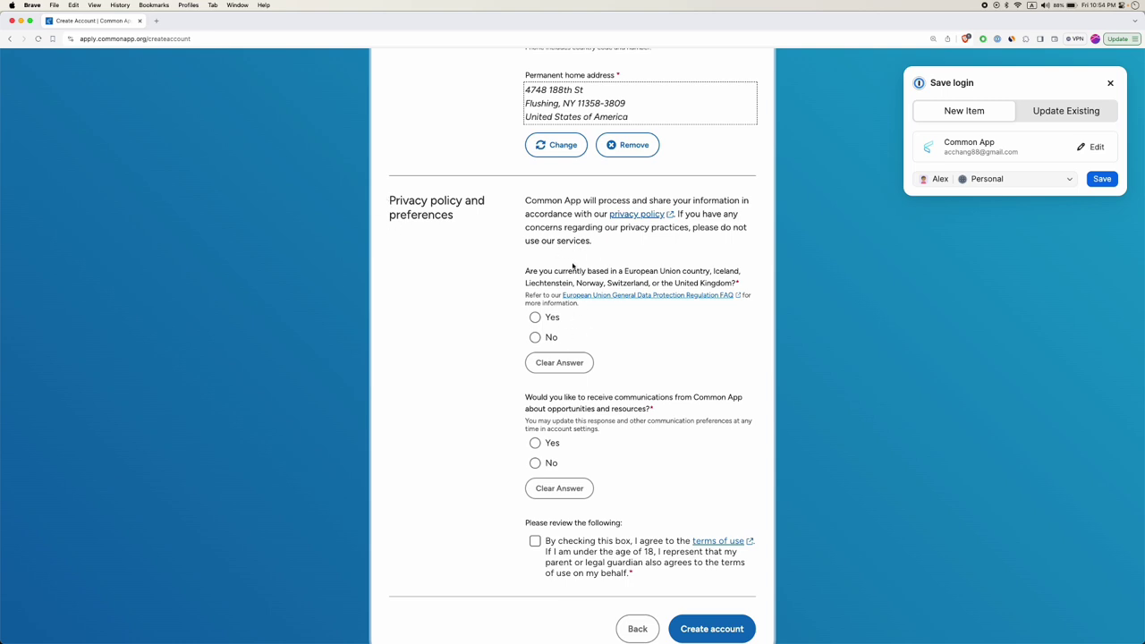
pyautogui.doubleClick(640, 271)
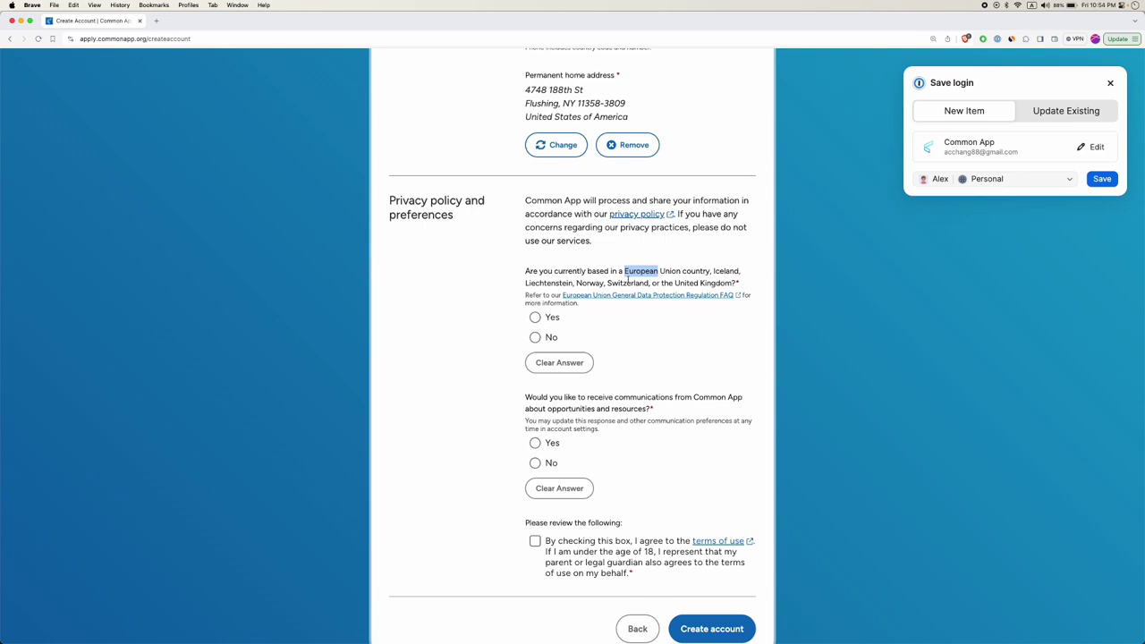
pyautogui.click(540, 338)
pyautogui.scroll(-1, 616, 401)
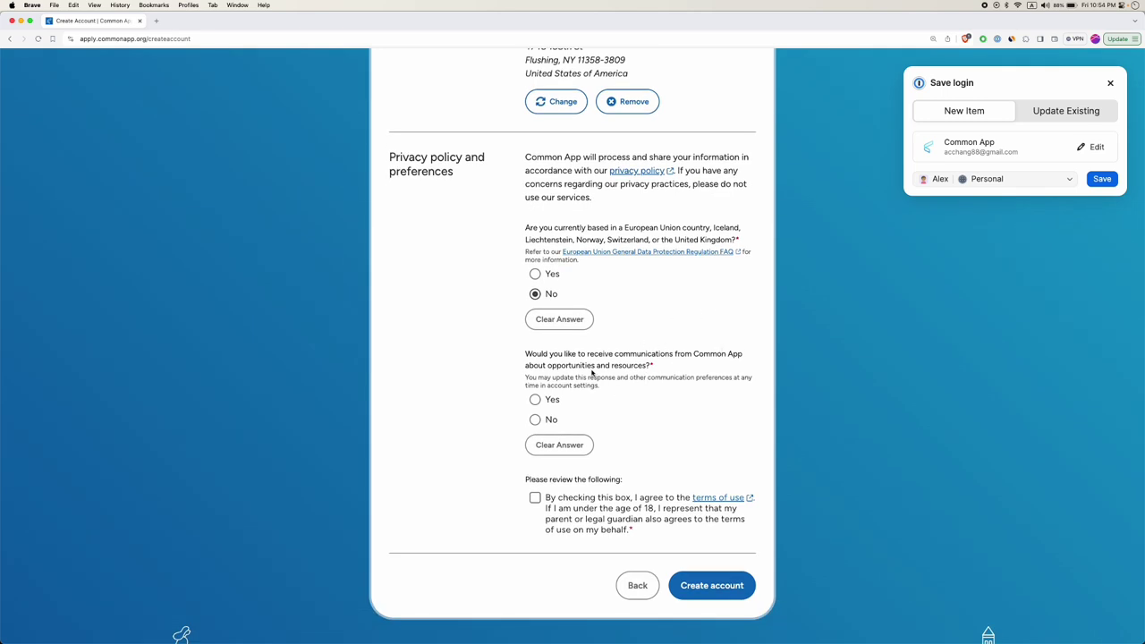
pyautogui.click(533, 424)
pyautogui.click(542, 498)
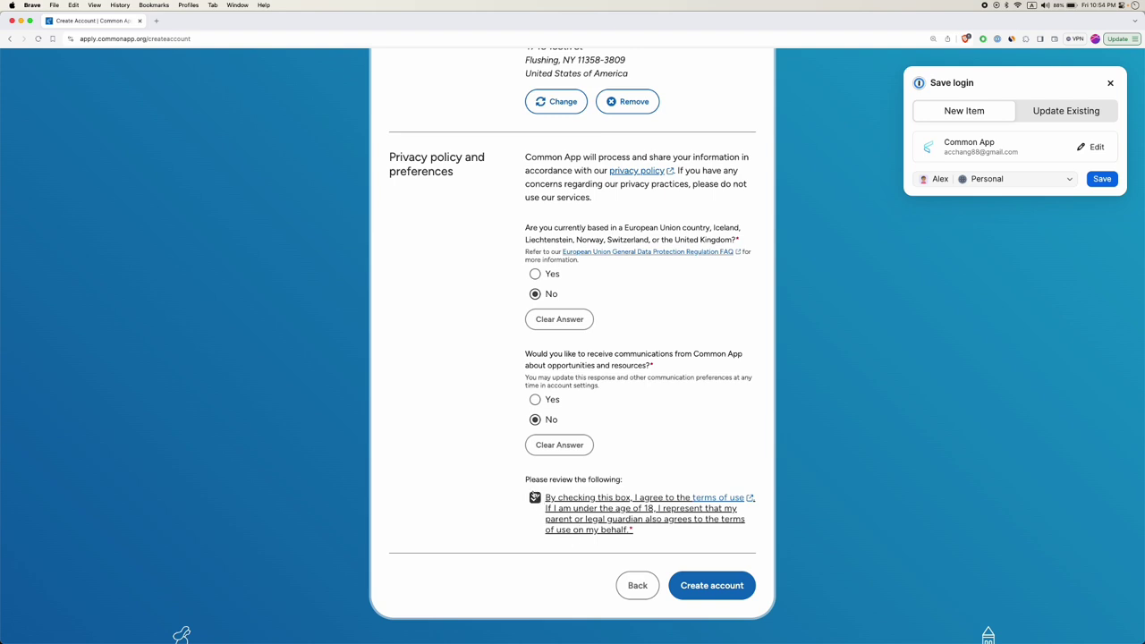
pyautogui.click(712, 584)
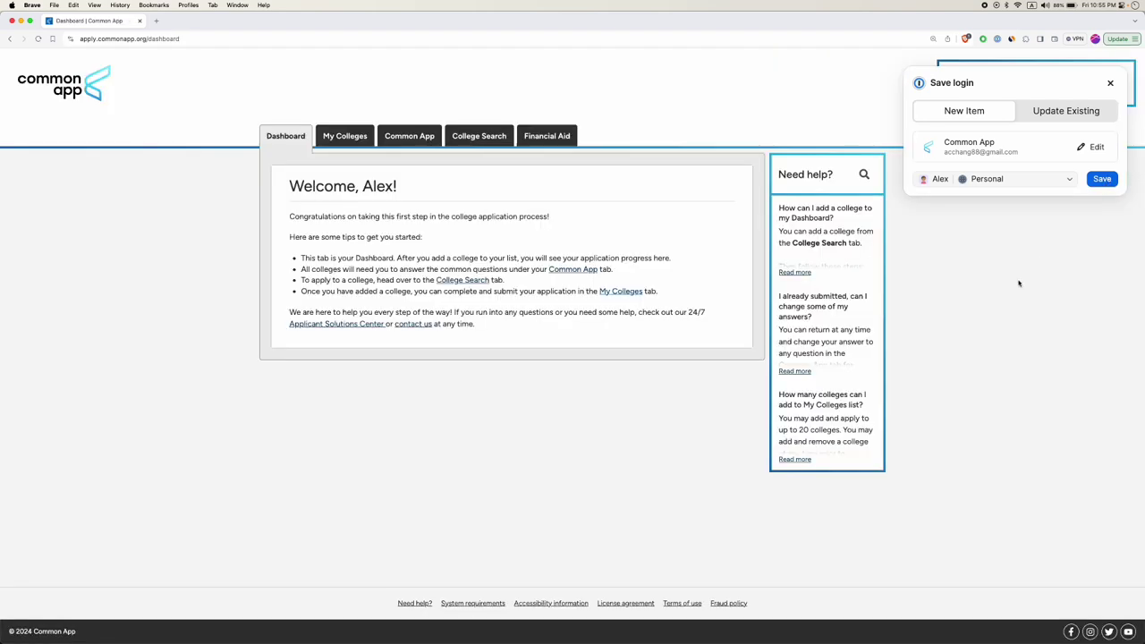
# Open College Search and add Harvard University to the college list.
pyautogui.click(1103, 181)
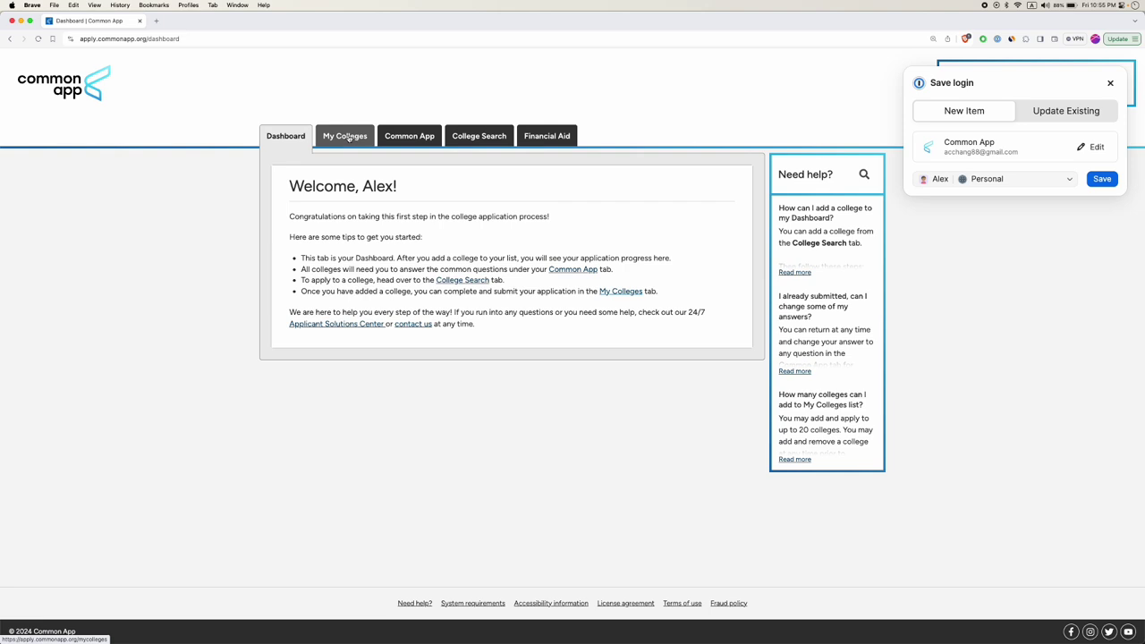
pyautogui.click(347, 138)
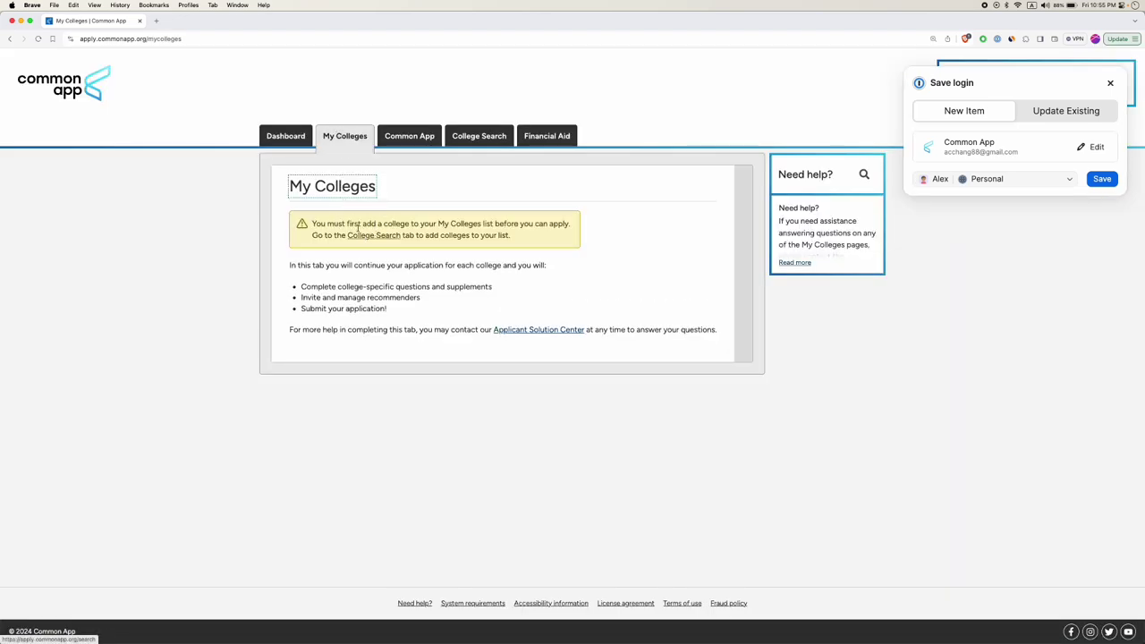
pyautogui.click(375, 235)
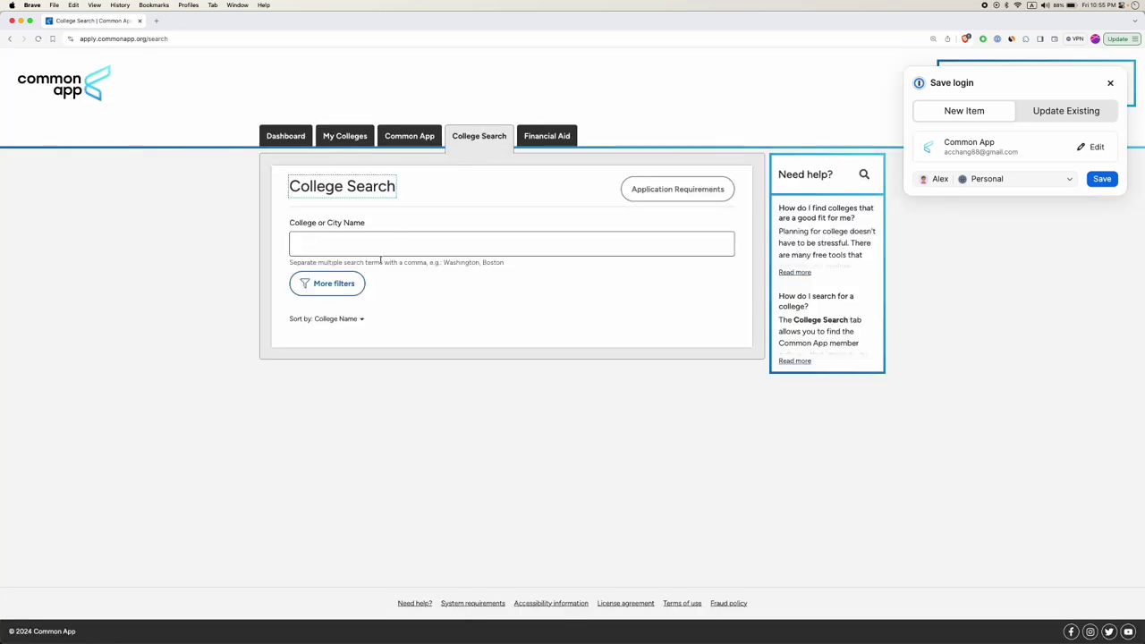
pyautogui.click(401, 239)
pyautogui.write('Harvard')
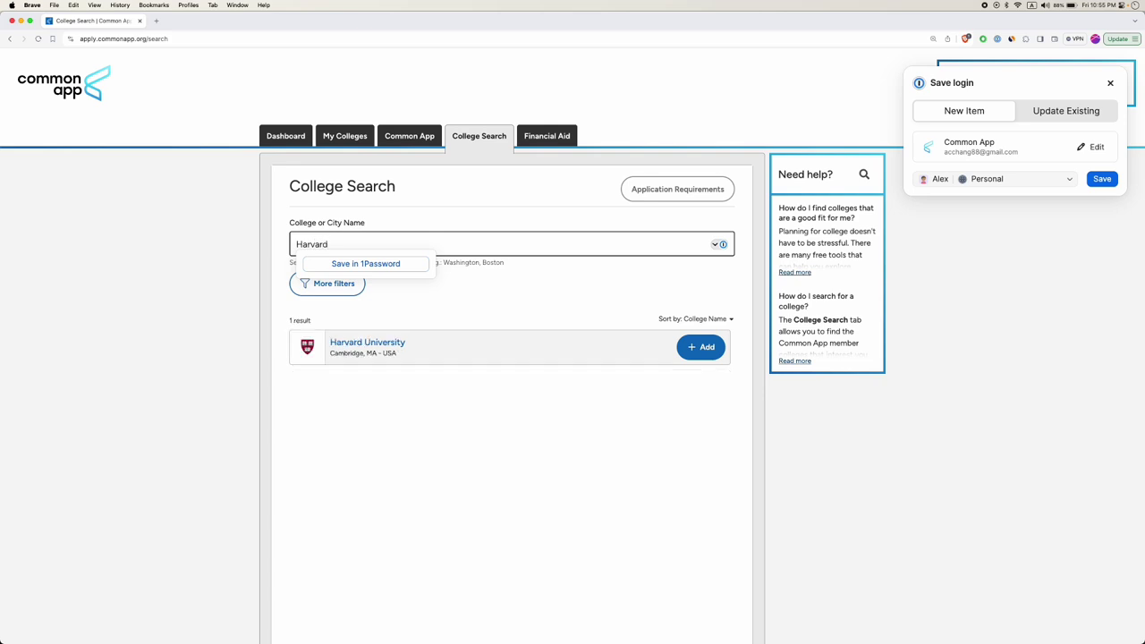
pyautogui.click(702, 347)
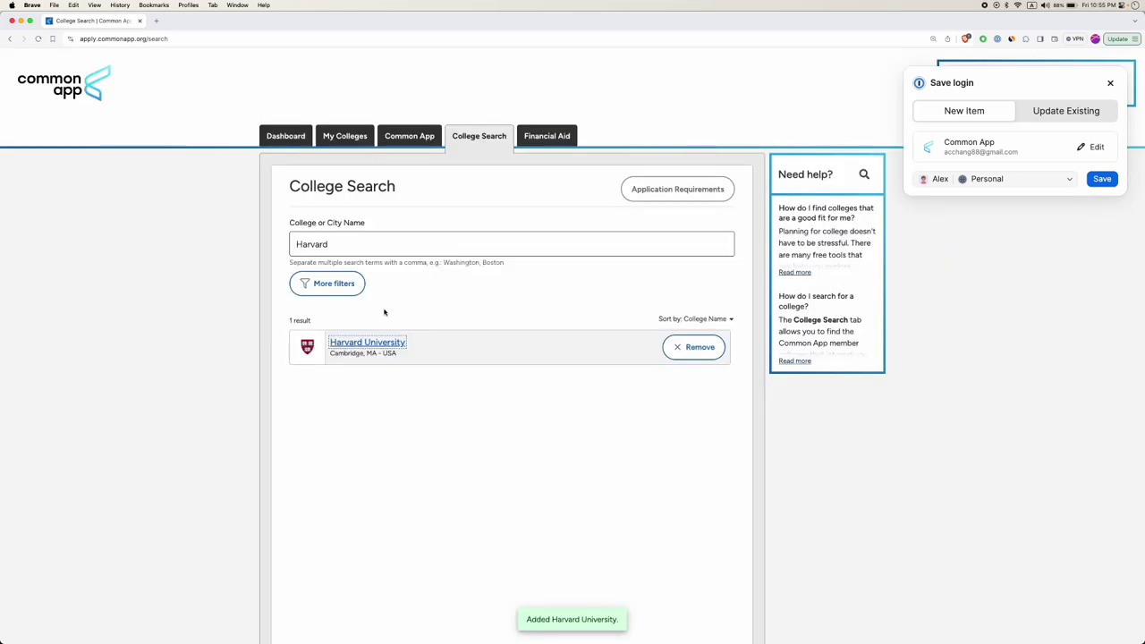
# Add New York University and Emory University to the college list.
pyautogui.doubleClick(354, 244)
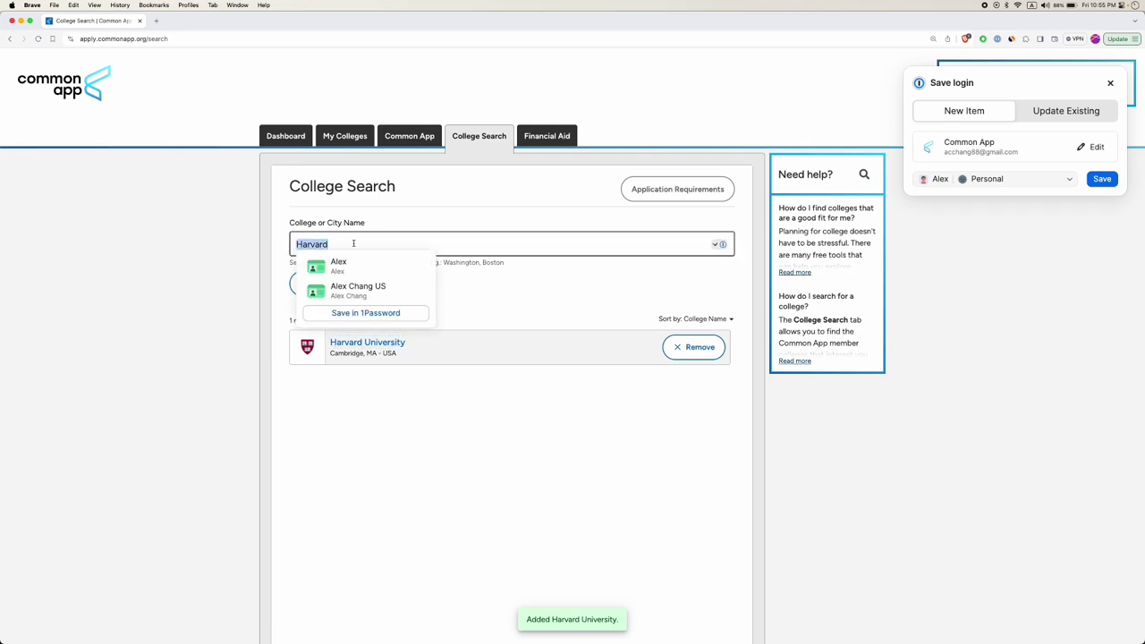
pyautogui.write('New York U')
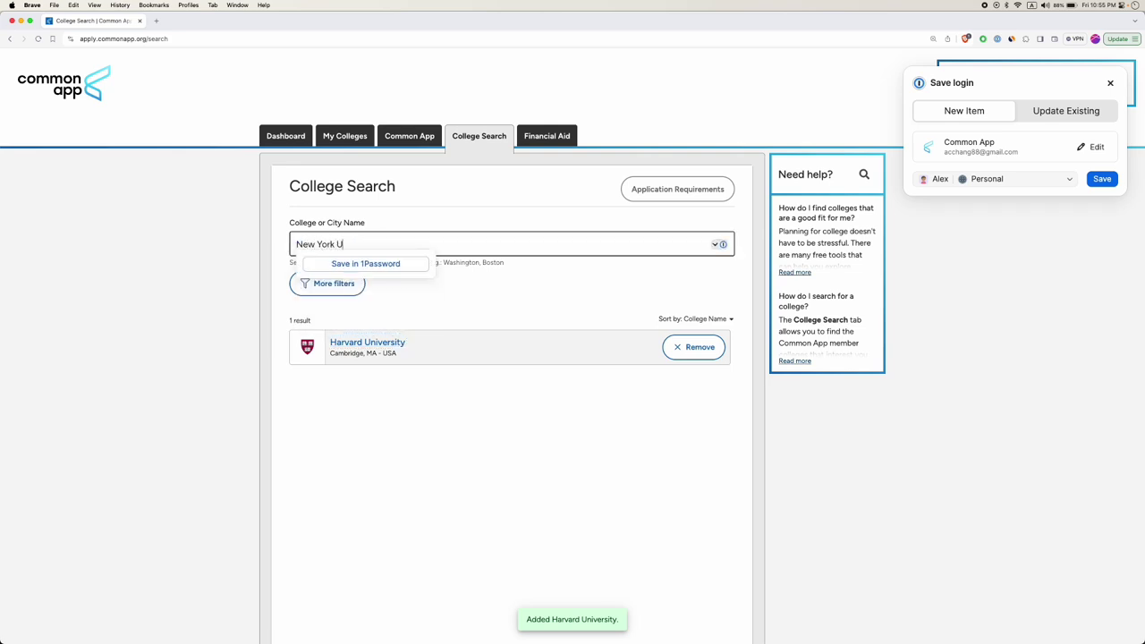
pyautogui.write('niversity')
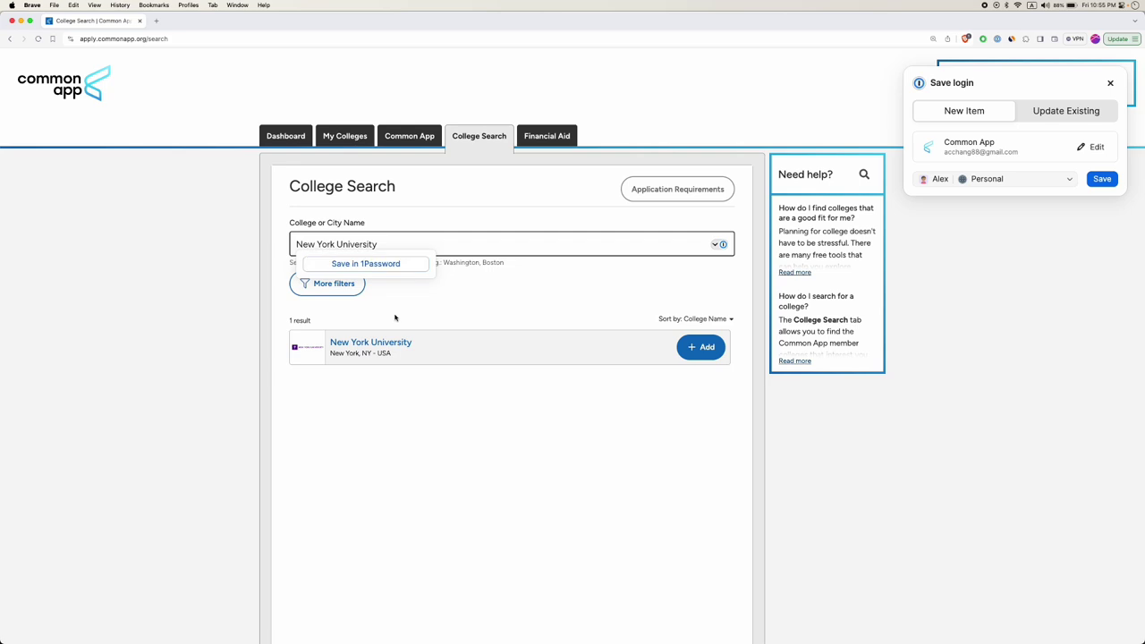
pyautogui.click(701, 345)
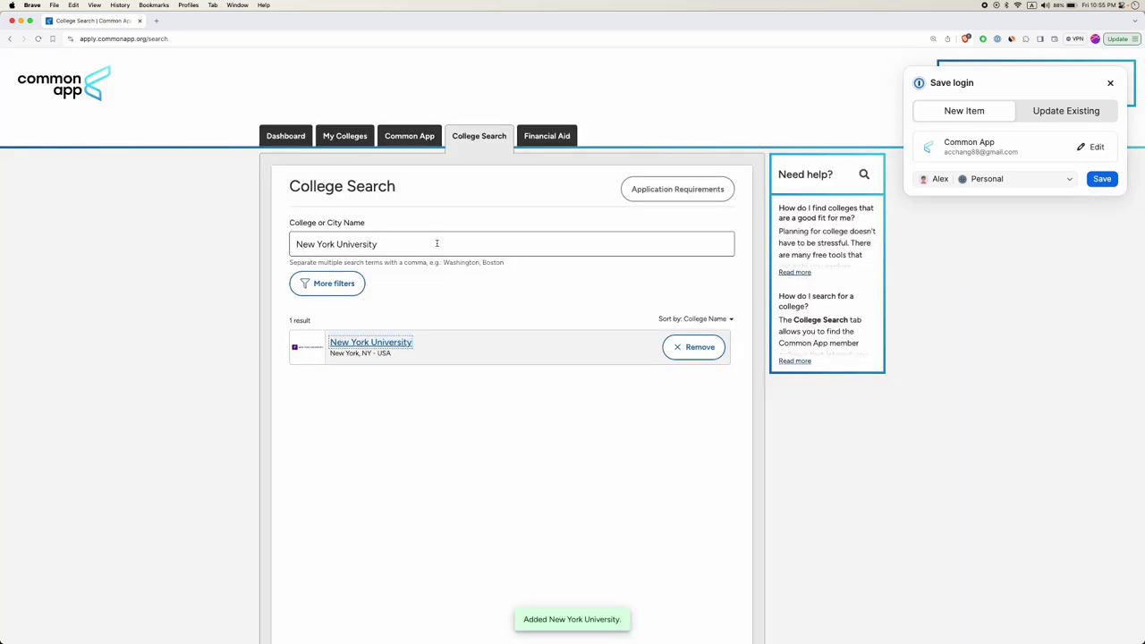
pyautogui.doubleClick(437, 242)
pyautogui.tripleClick(436, 242)
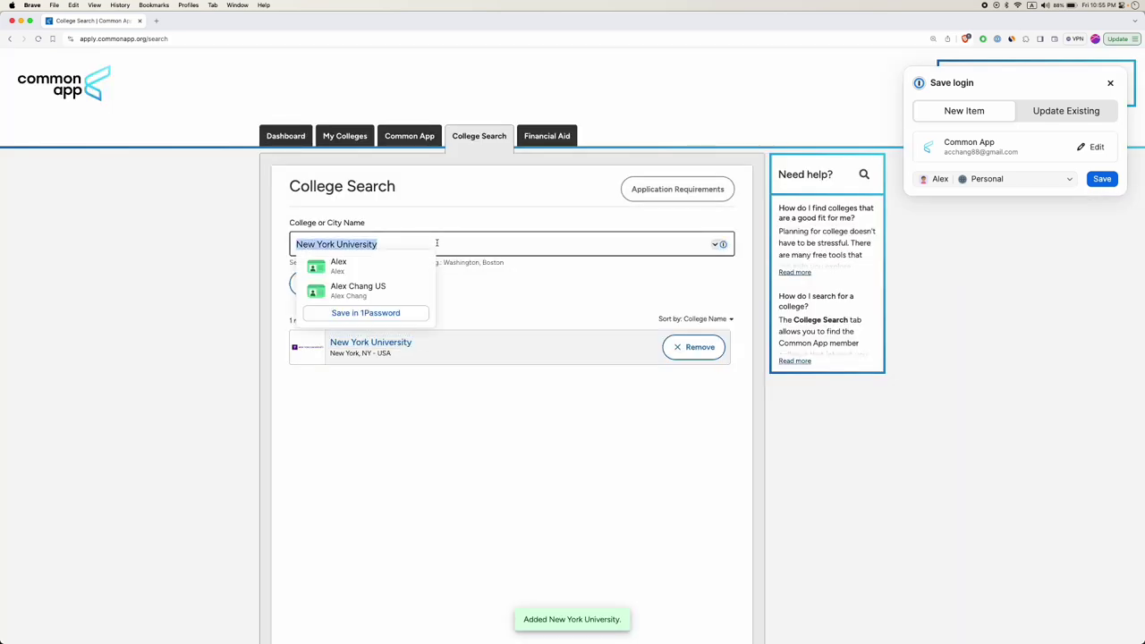
pyautogui.write('Emory')
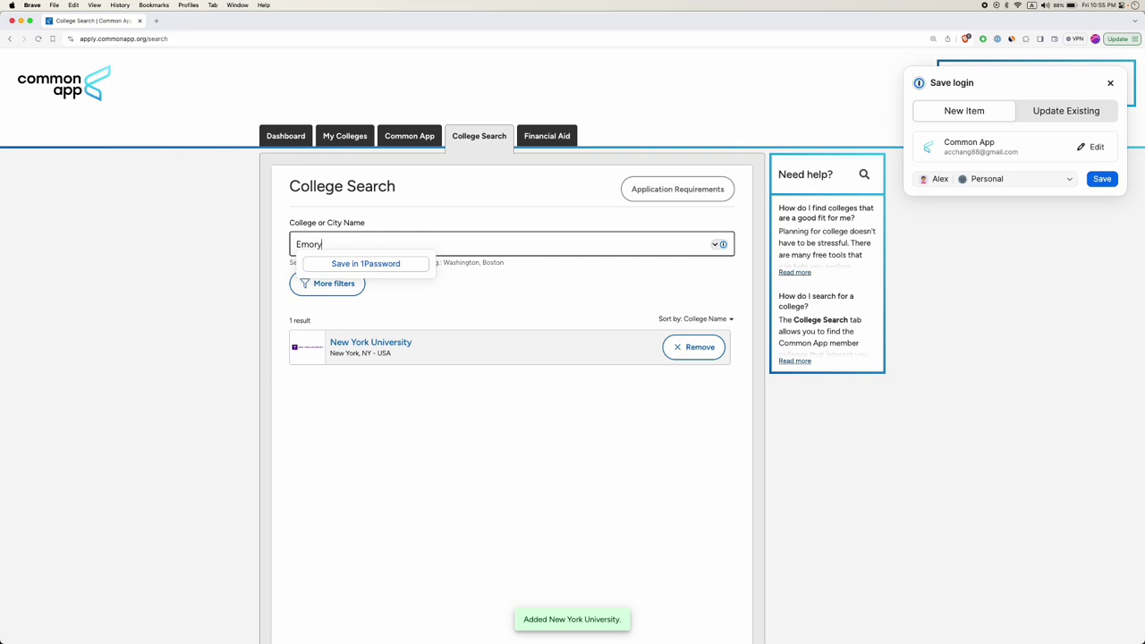
pyautogui.click(701, 388)
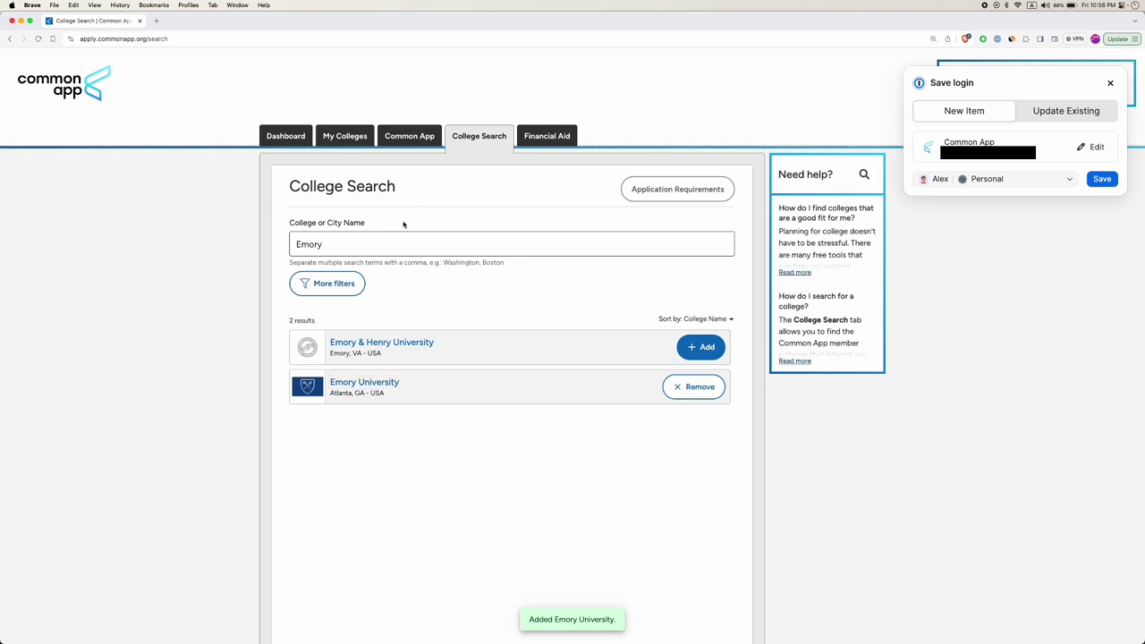
pyautogui.click(408, 141)
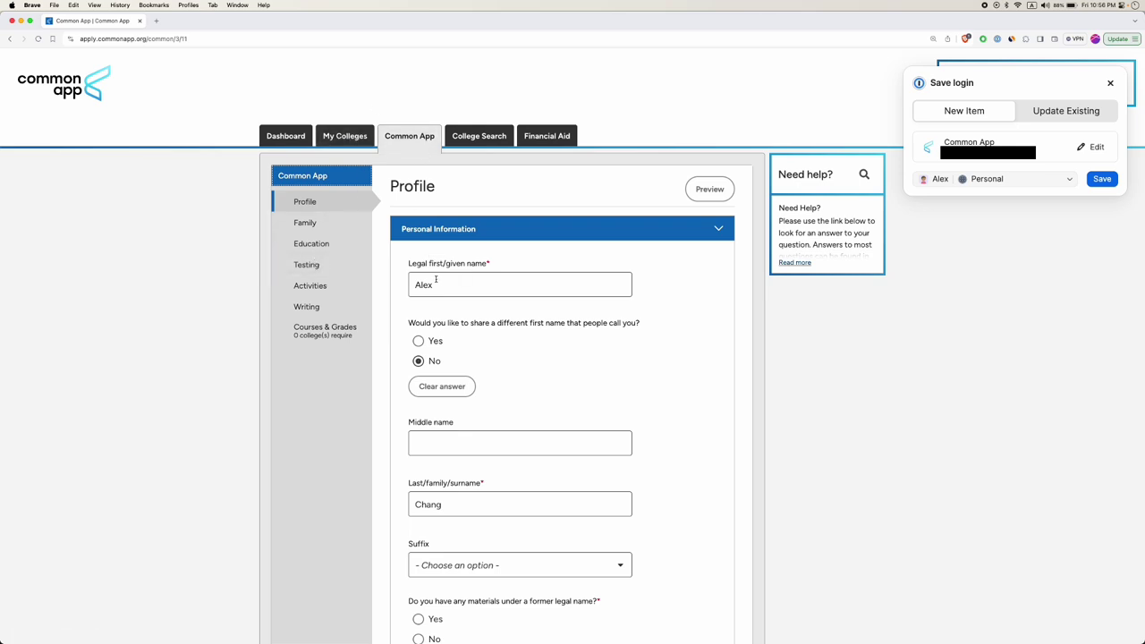
# Leave Suffix blank, answer No to materials under a former legal name, and save Personal Information.
pyautogui.scroll(-2, 463, 268)
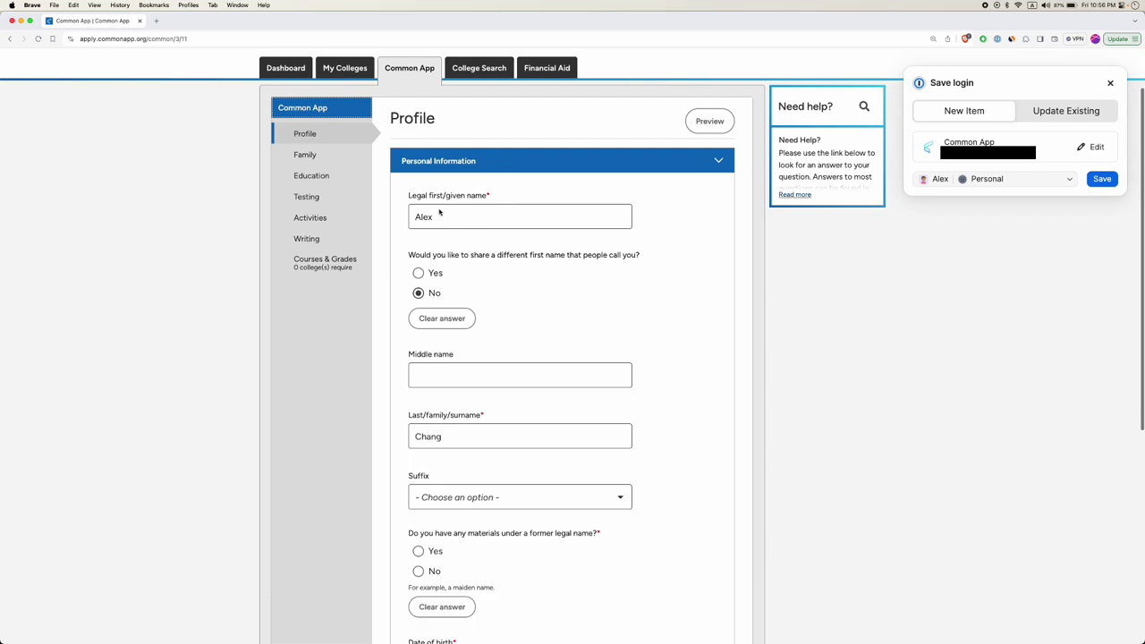
pyautogui.scroll(-4, 467, 359)
pyautogui.click(467, 314)
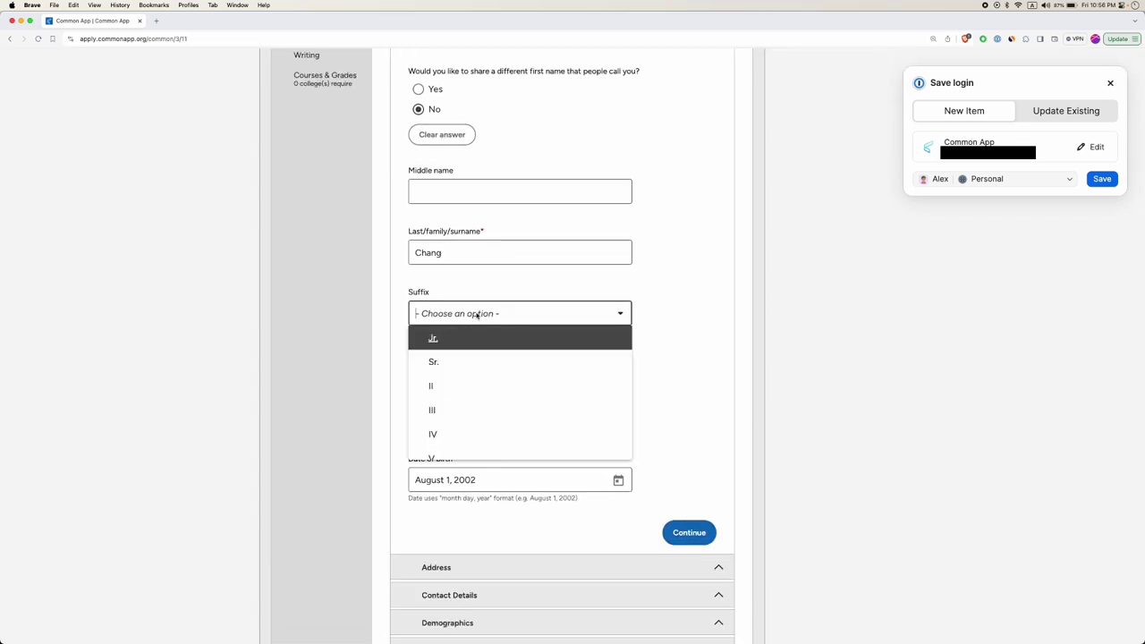
pyautogui.scroll(-3, 461, 363)
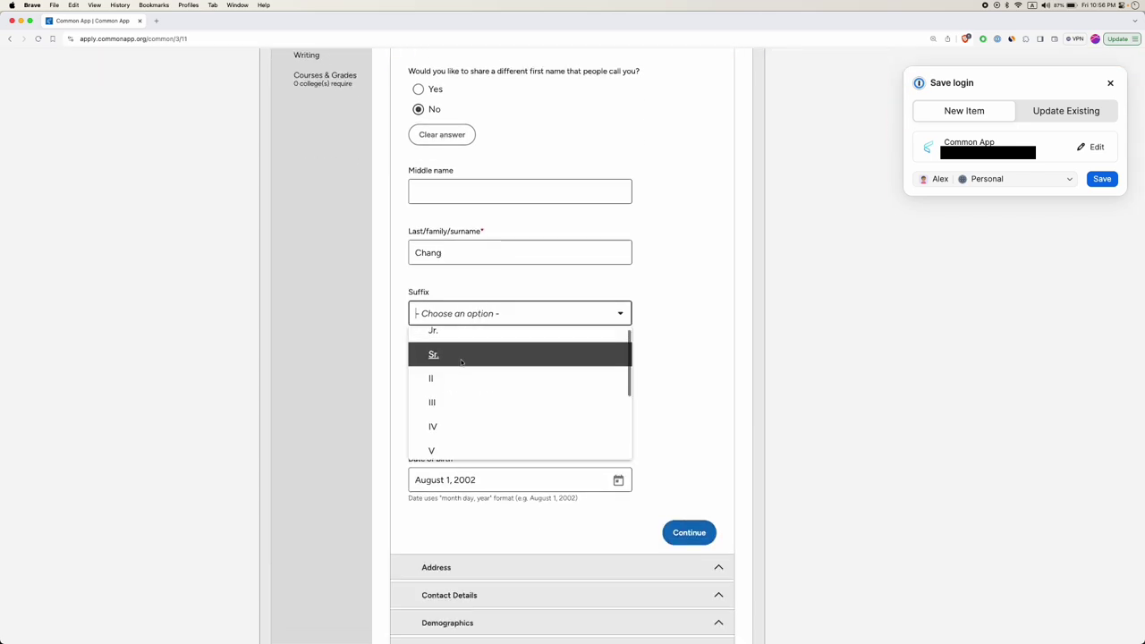
pyautogui.scroll(3, 495, 396)
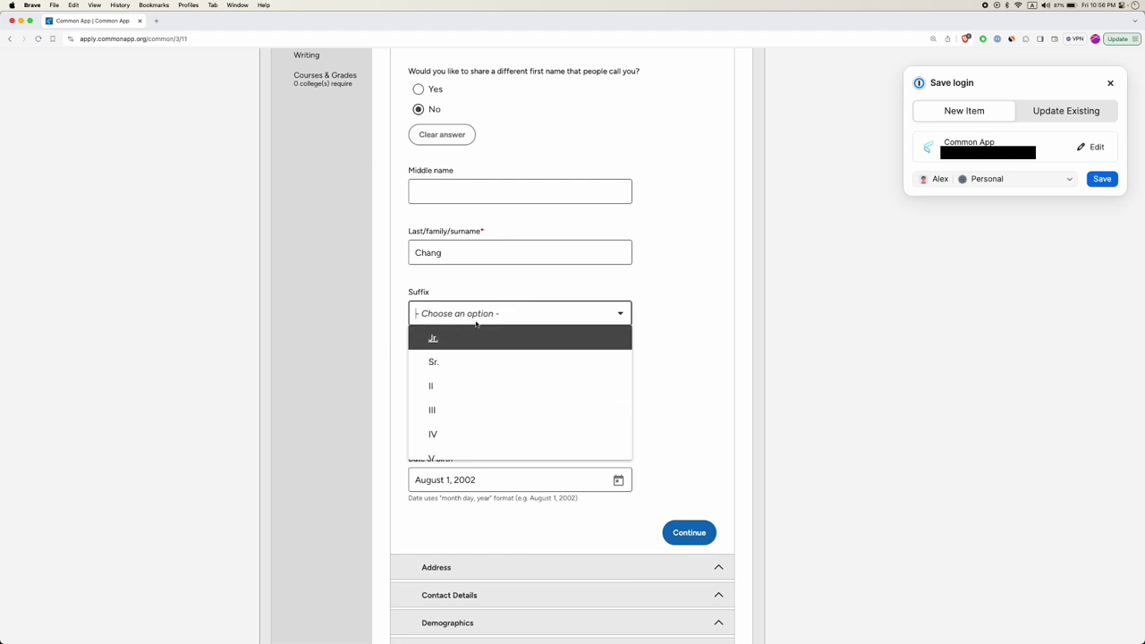
pyautogui.click(404, 329)
pyautogui.scroll(-1, 411, 320)
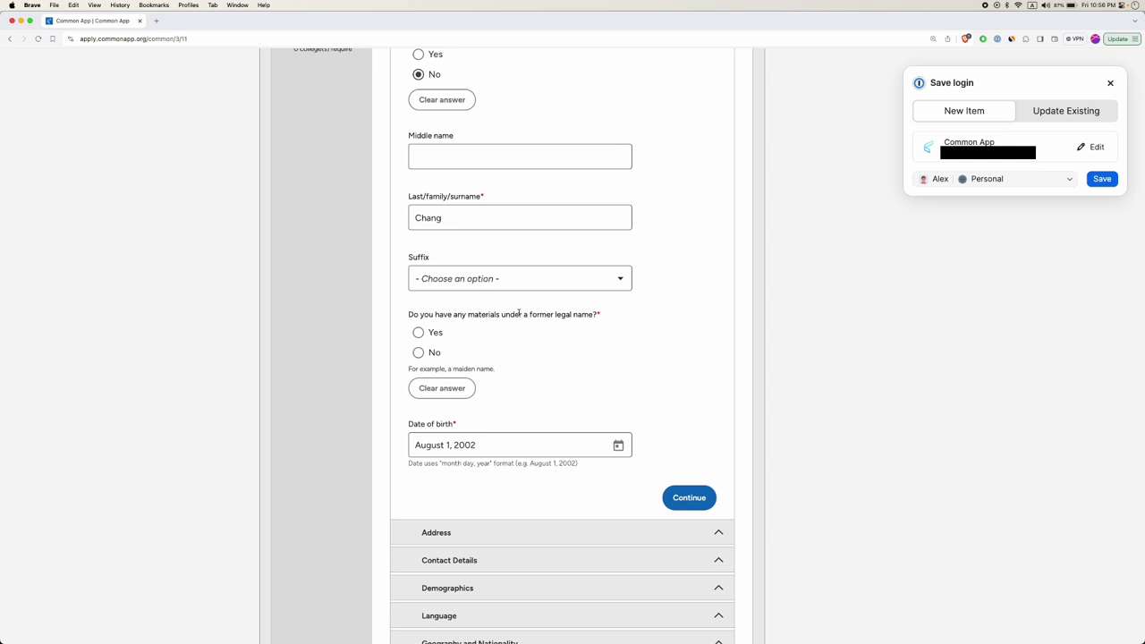
pyautogui.click(419, 353)
pyautogui.scroll(-2, 447, 376)
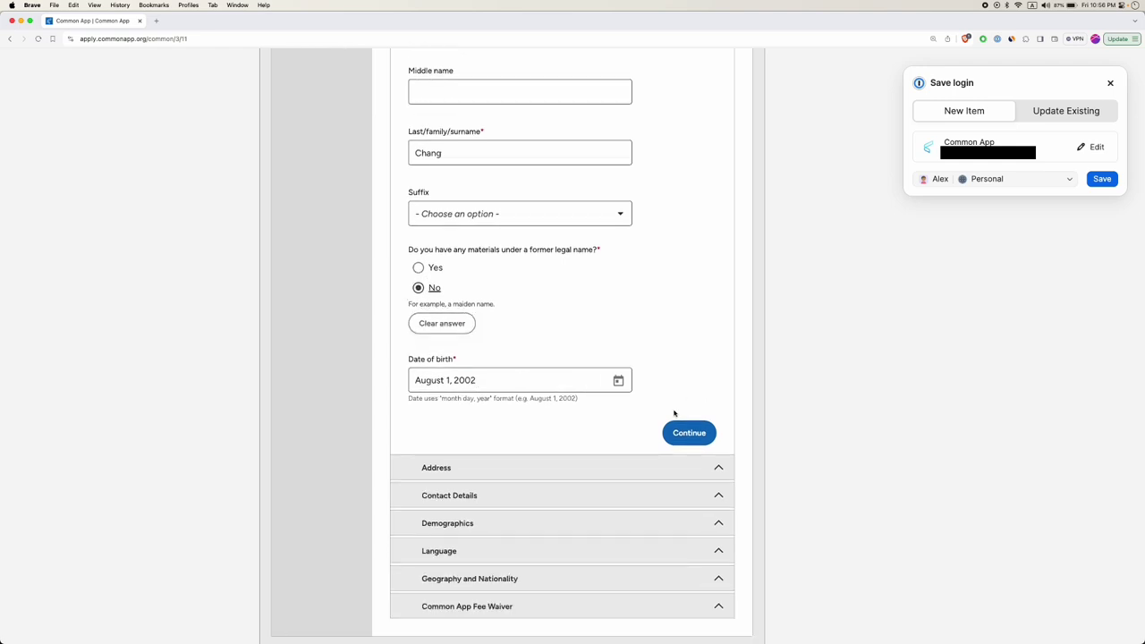
pyautogui.click(689, 433)
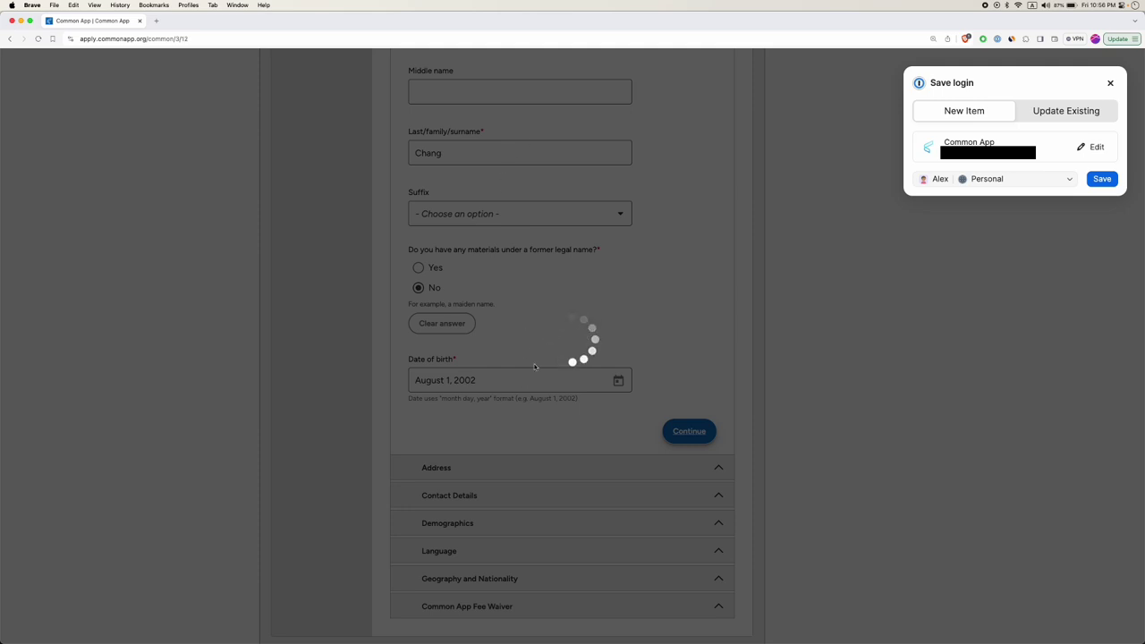
# Indicate no alternate mailing address and save the Address section.
pyautogui.scroll(-2, 579, 357)
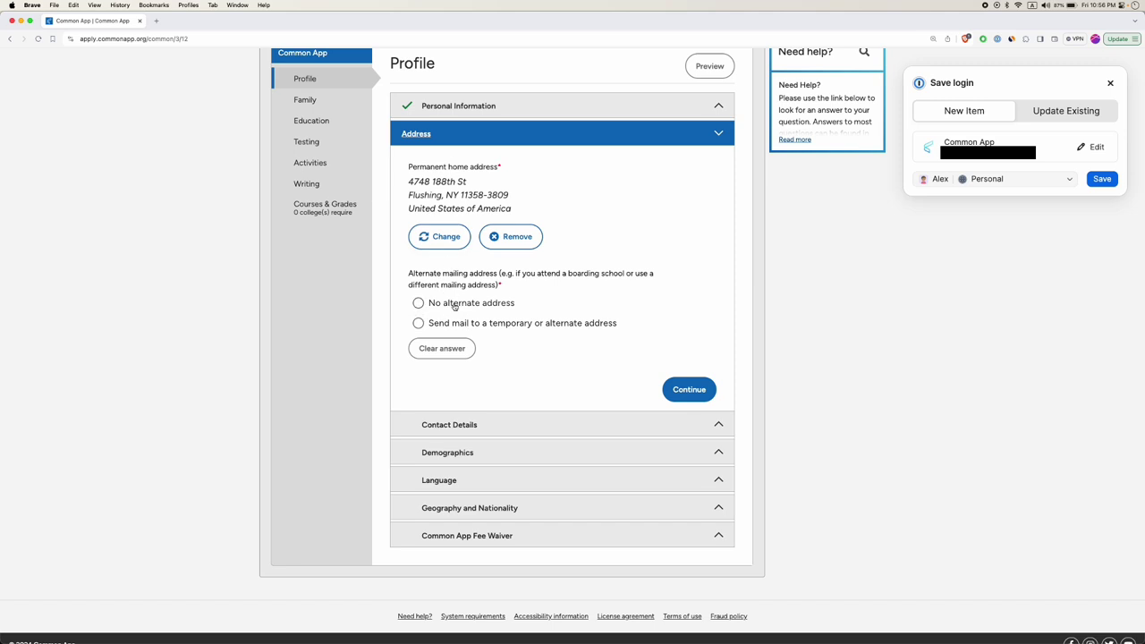
pyautogui.click(417, 303)
pyautogui.click(693, 388)
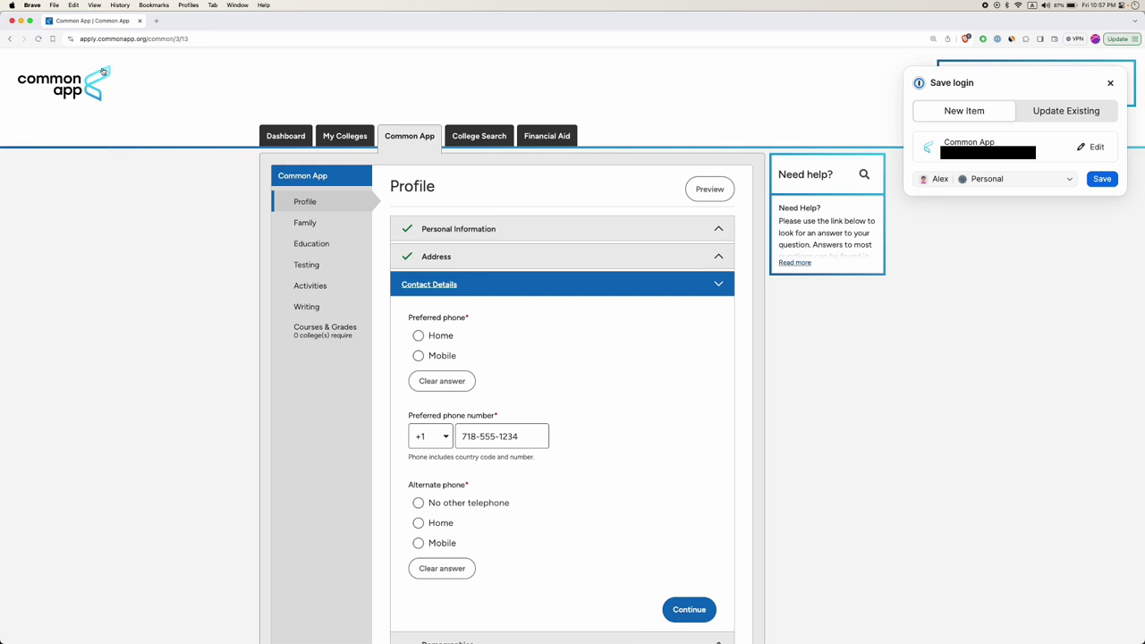
# Set Mobile as the preferred phone with no alternate phone and save Contact Details.
pyautogui.click(418, 355)
pyautogui.click(419, 356)
pyautogui.scroll(-2, 473, 443)
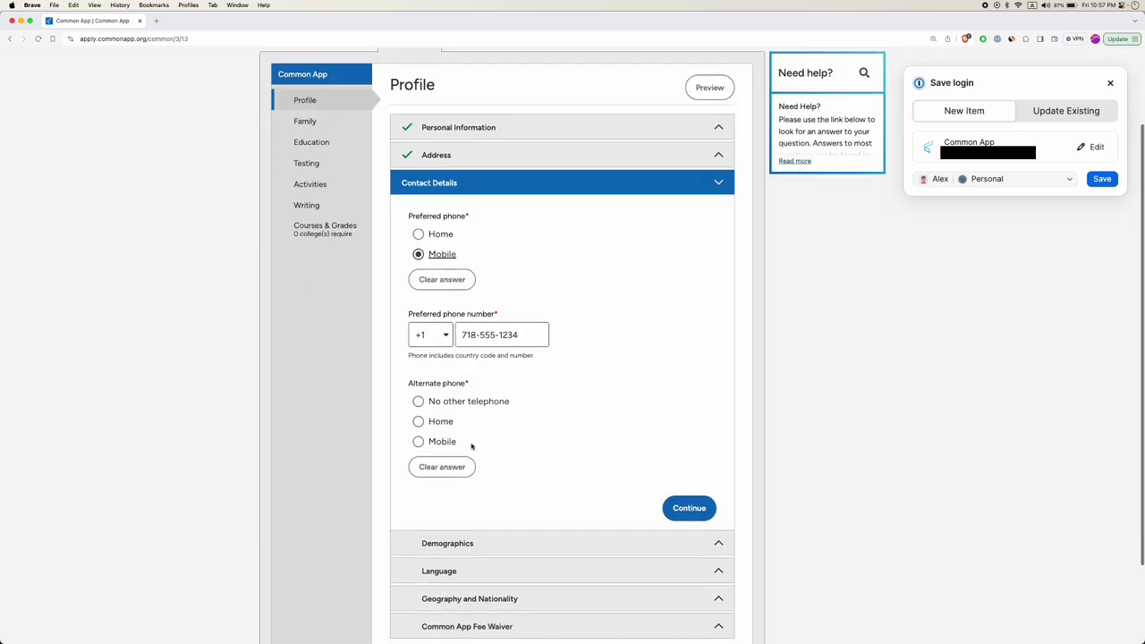
pyautogui.click(418, 401)
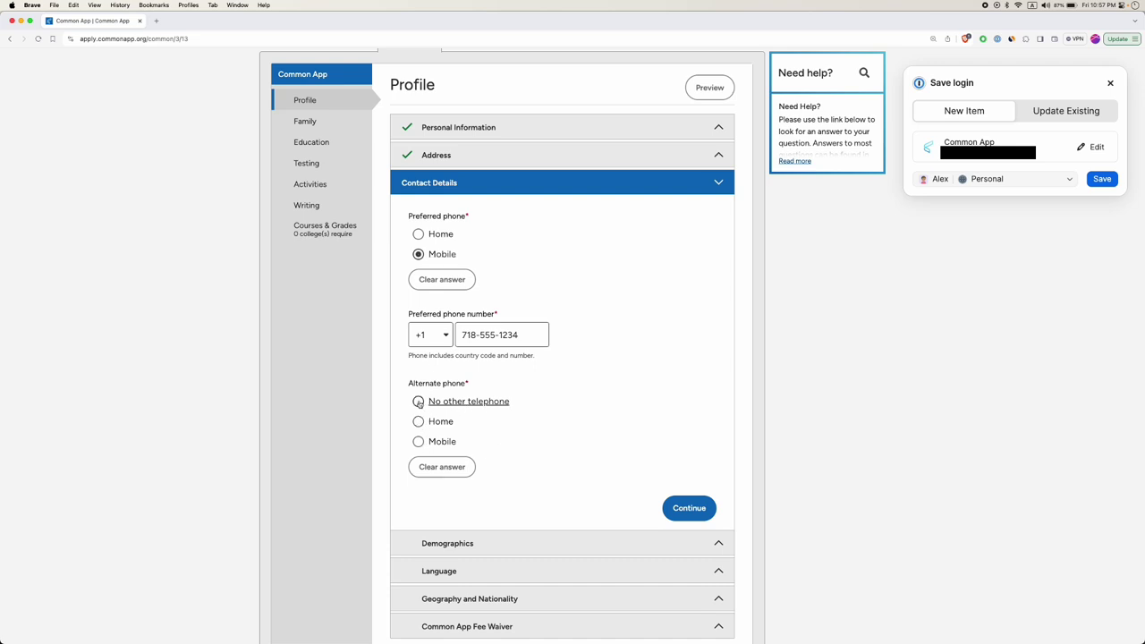
pyautogui.click(687, 506)
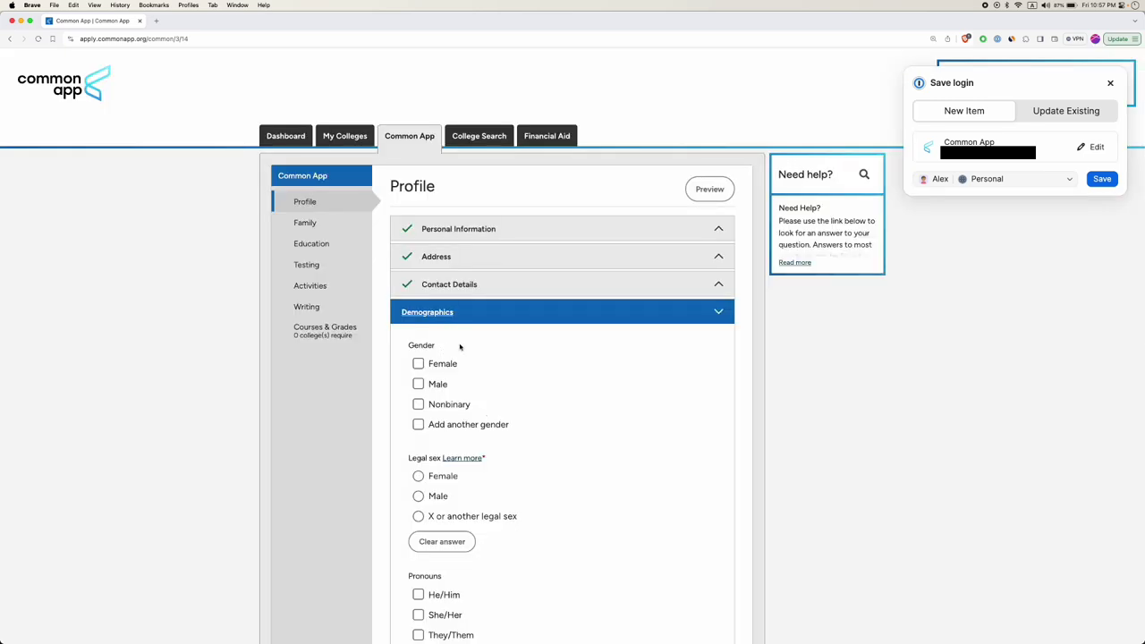
# Set both Gender and Legal sex to Male.
pyautogui.scroll(-1, 481, 348)
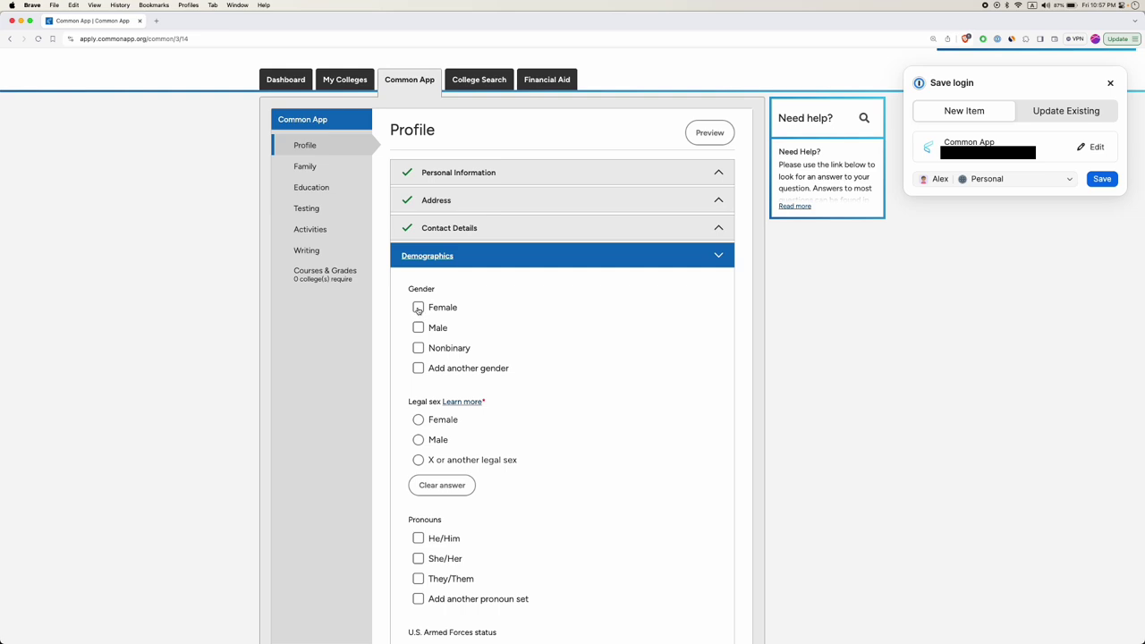
pyautogui.click(417, 327)
pyautogui.scroll(-1, 445, 388)
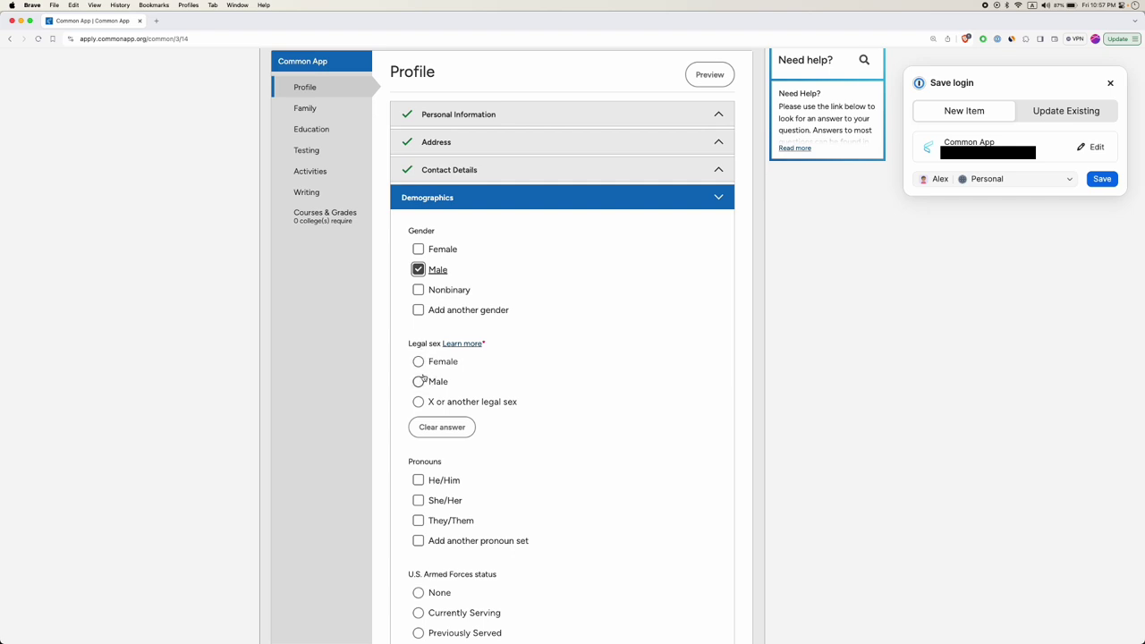
pyautogui.click(418, 382)
# Choose He/Him pronouns, None for Armed Forces status, and No for Hispanic or Latino/a/x.
pyautogui.scroll(-3, 422, 375)
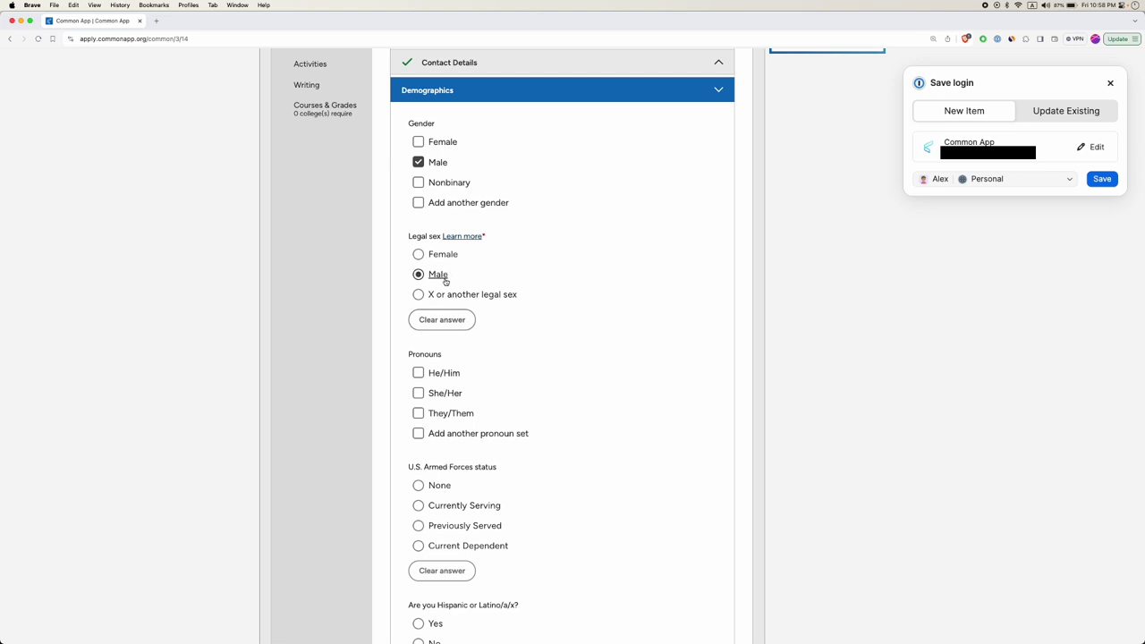
pyautogui.click(425, 376)
pyautogui.scroll(-1, 448, 397)
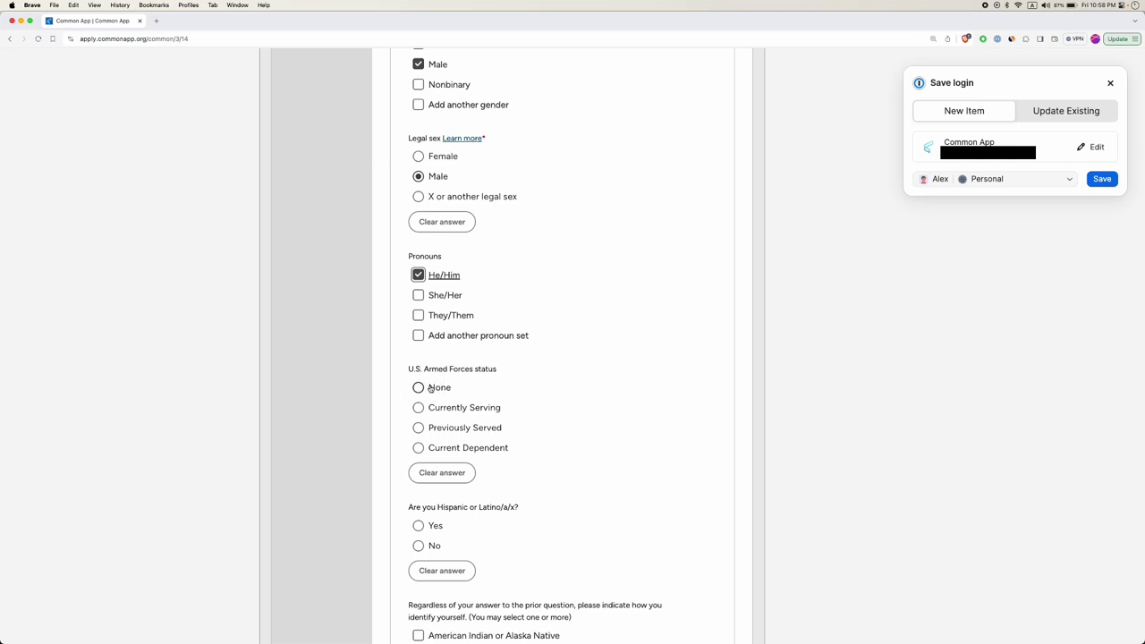
pyautogui.click(420, 389)
pyautogui.scroll(-5, 426, 389)
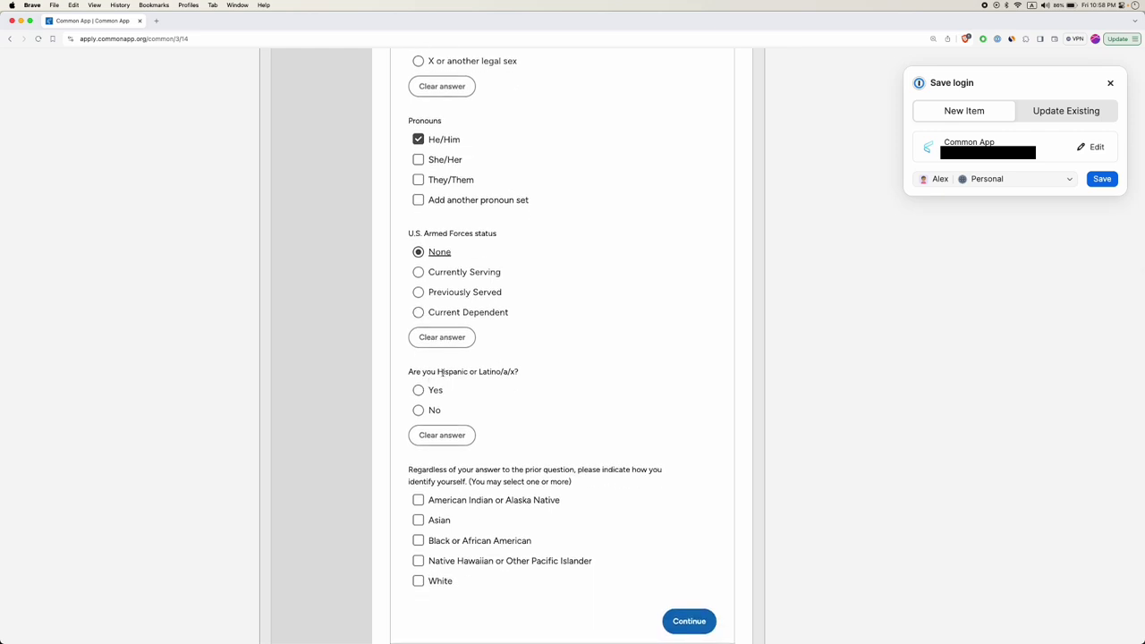
pyautogui.doubleClick(447, 371)
pyautogui.doubleClick(487, 372)
pyautogui.click(418, 411)
pyautogui.scroll(-2, 420, 416)
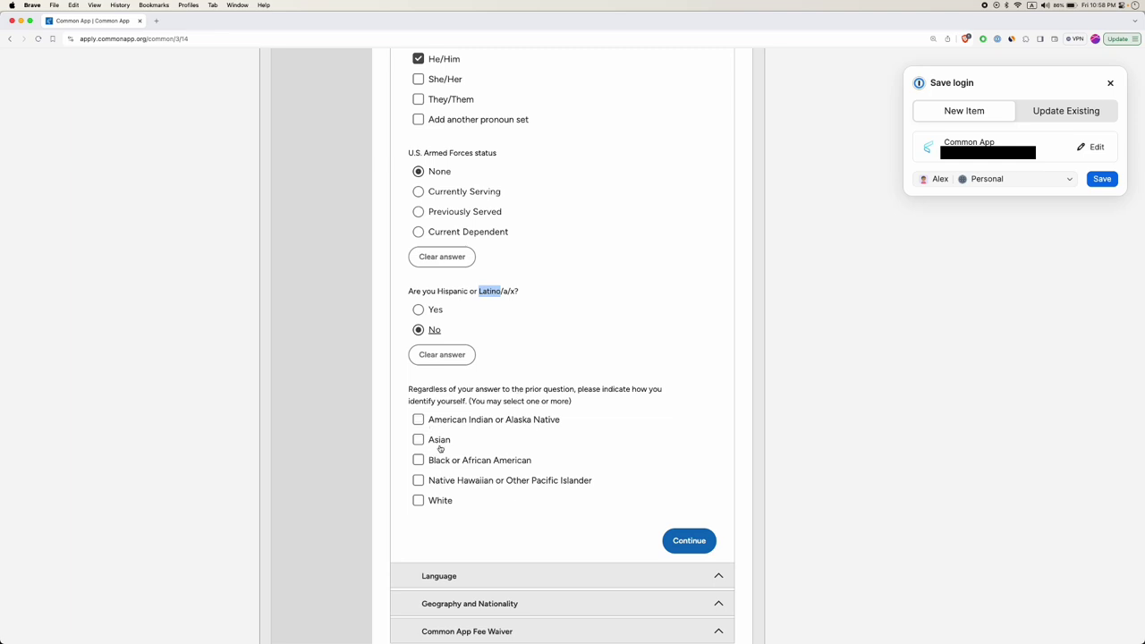
# Mark Asian as the racial identity, leaving White unchecked.
pyautogui.click(419, 440)
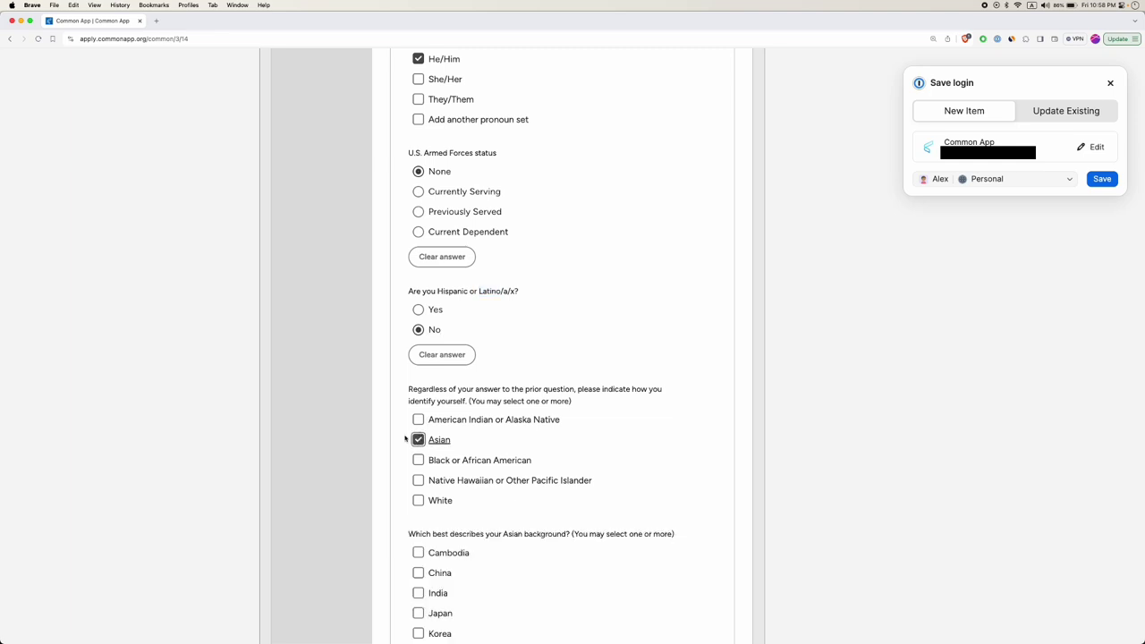
pyautogui.click(418, 501)
pyautogui.click(418, 501)
pyautogui.scroll(-2, 419, 502)
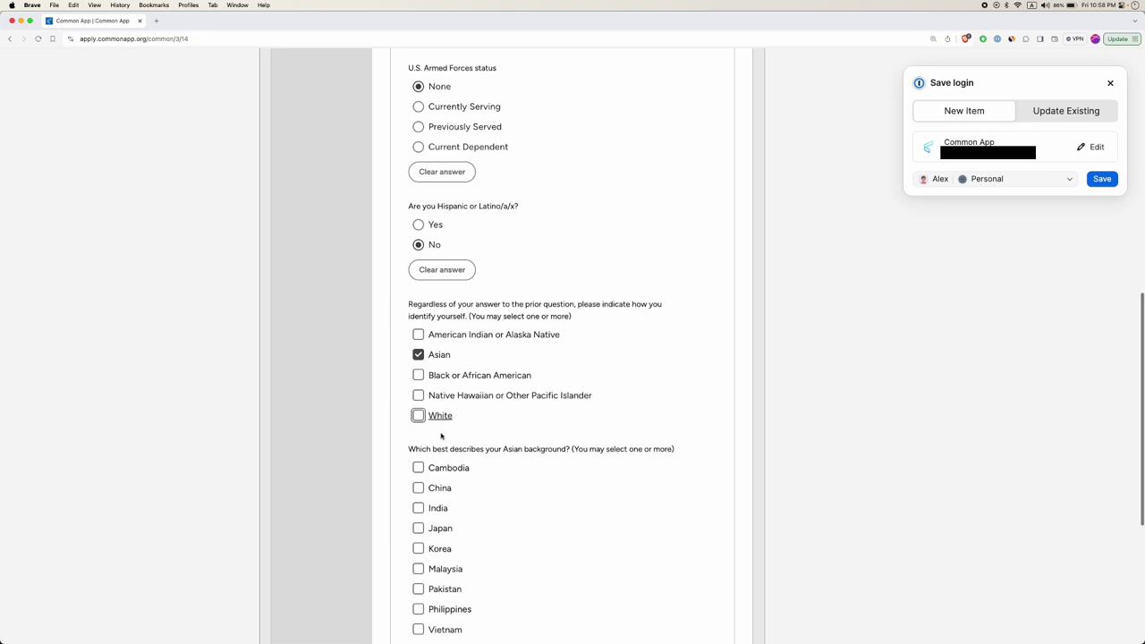
pyautogui.scroll(-2, 447, 437)
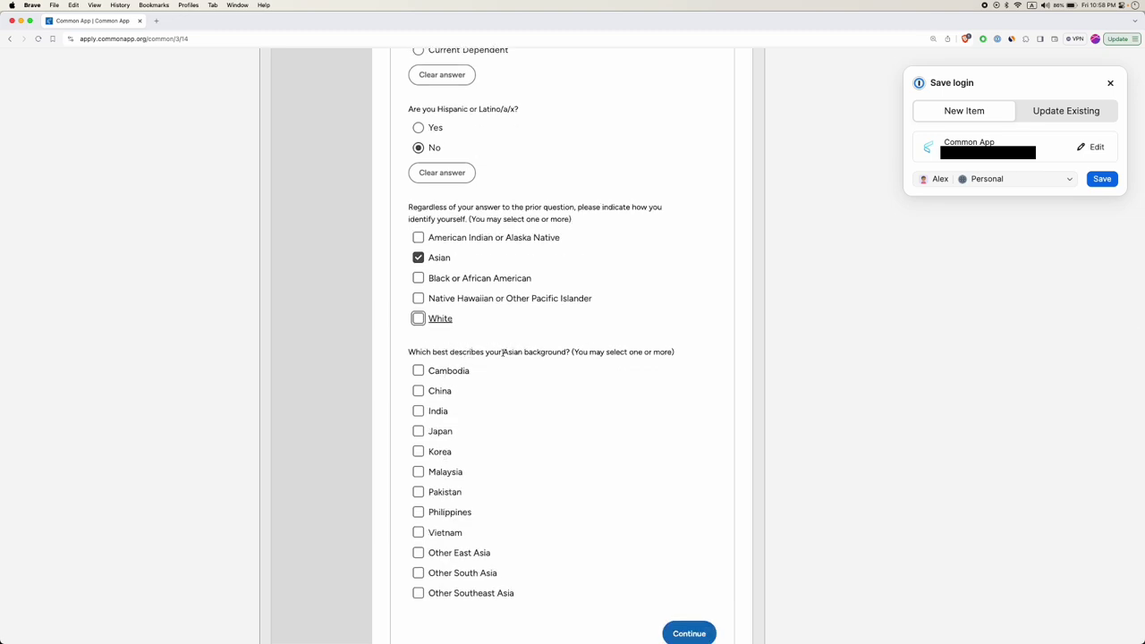
pyautogui.doubleClick(418, 393)
# Specify Other East Asia as Taiwan, remove the stray Other Southeast Asia choice, and save Demographics.
pyautogui.click(418, 553)
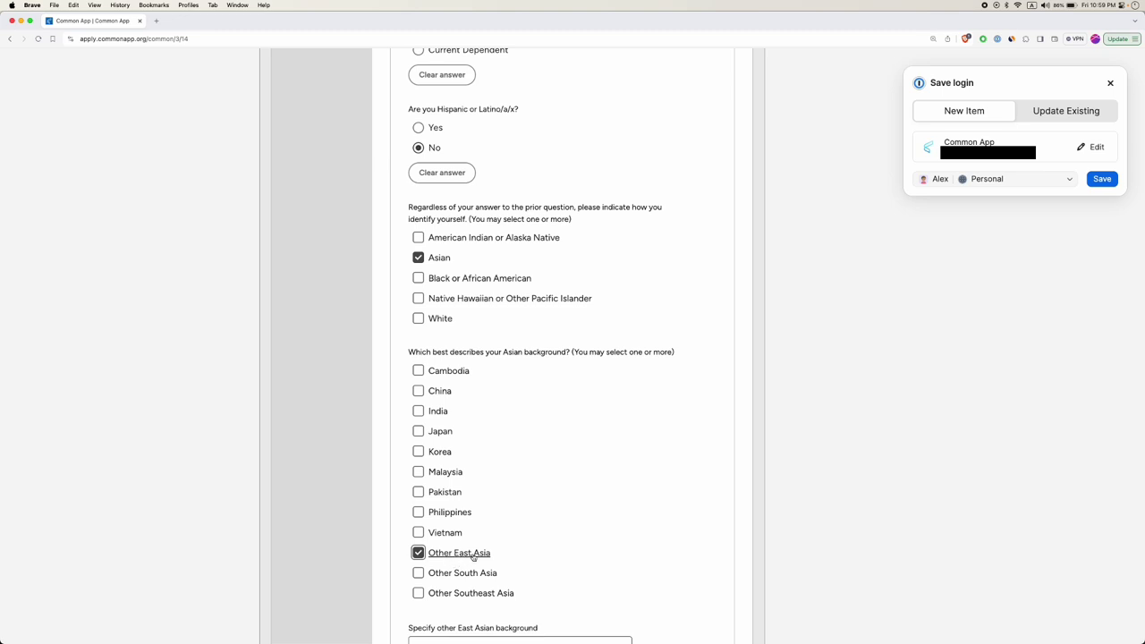
pyautogui.scroll(-2, 465, 556)
pyautogui.click(482, 567)
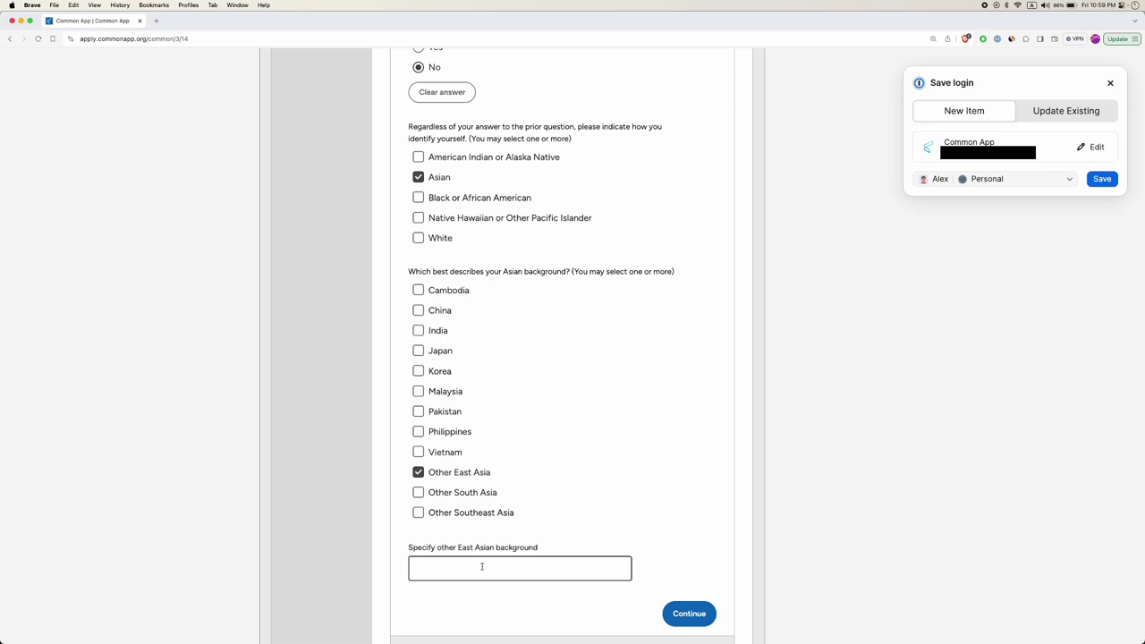
pyautogui.write('Taiwan')
pyautogui.click(456, 514)
pyautogui.scroll(-2, 537, 547)
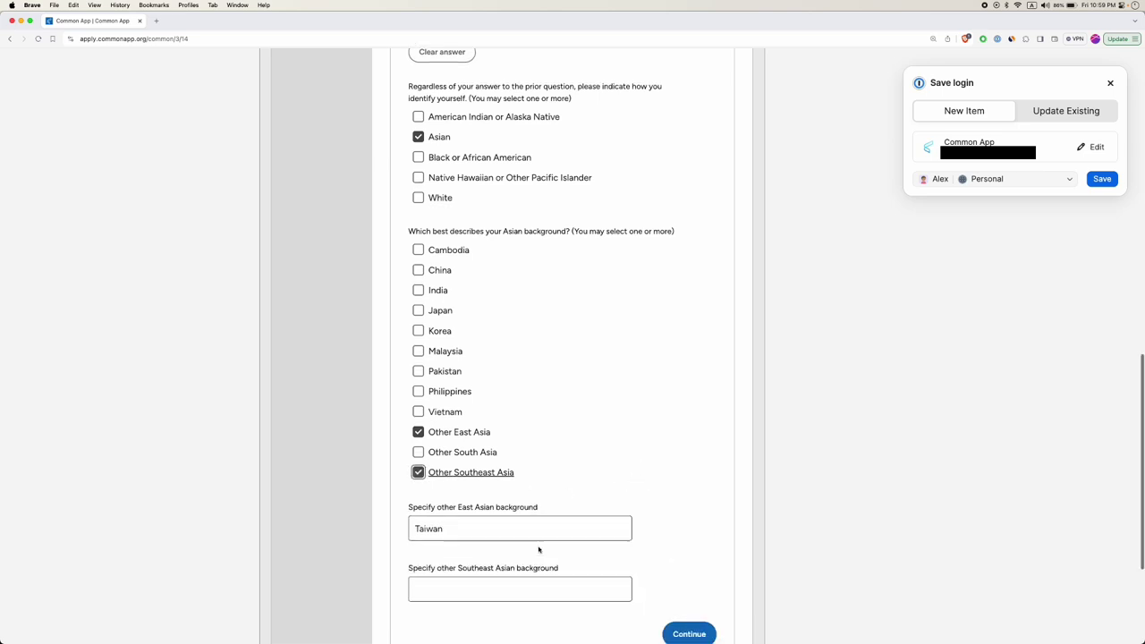
pyautogui.click(502, 561)
pyautogui.write('Vietn')
pyautogui.press('BackSpace')
pyautogui.press('BackSpace')
pyautogui.press('BackSpace')
pyautogui.press('BackSpace')
pyautogui.press('BackSpace')
pyautogui.click(448, 442)
pyautogui.scroll(-2, 725, 498)
pyautogui.click(688, 474)
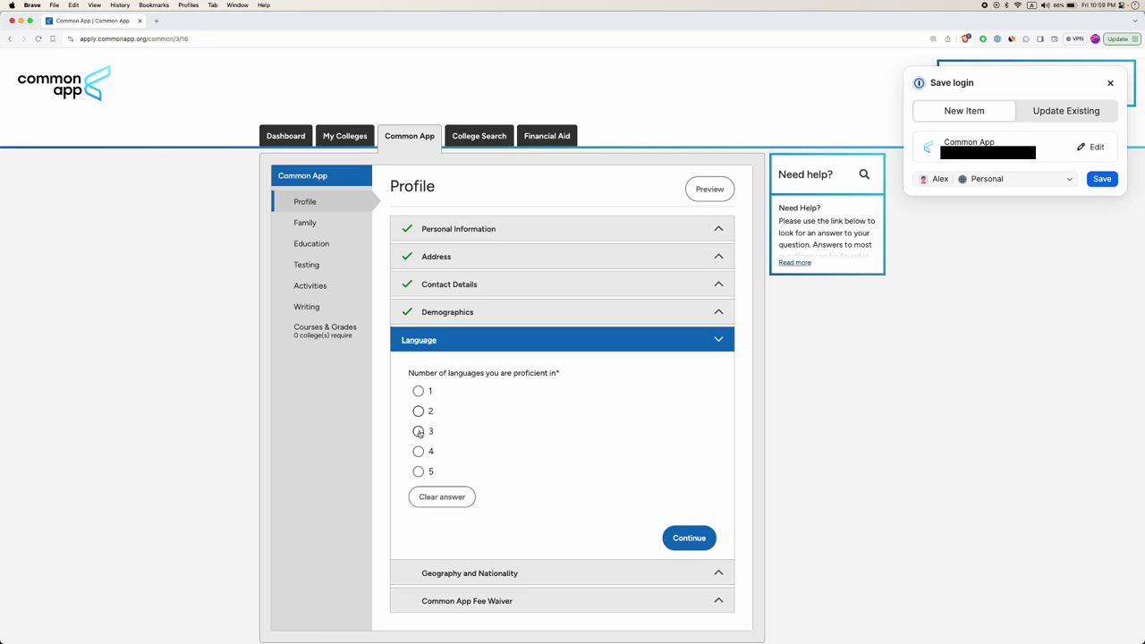
# Declare proficiency in 2 languages and choose Mandarin as the first language.
pyautogui.click(418, 411)
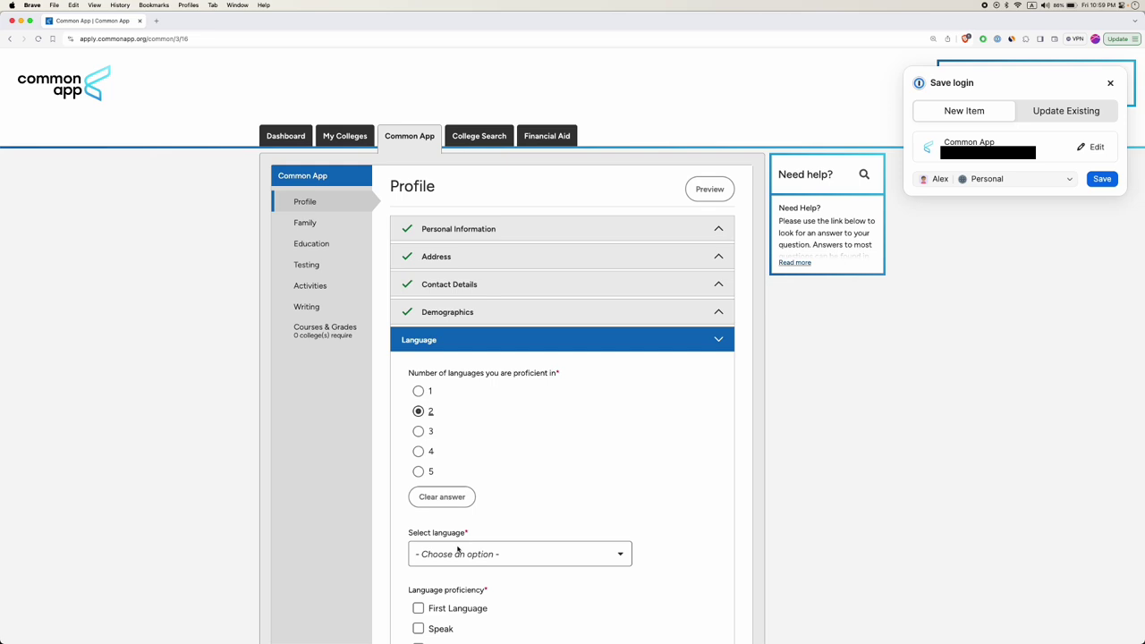
pyautogui.click(460, 554)
pyautogui.scroll(-5, 456, 380)
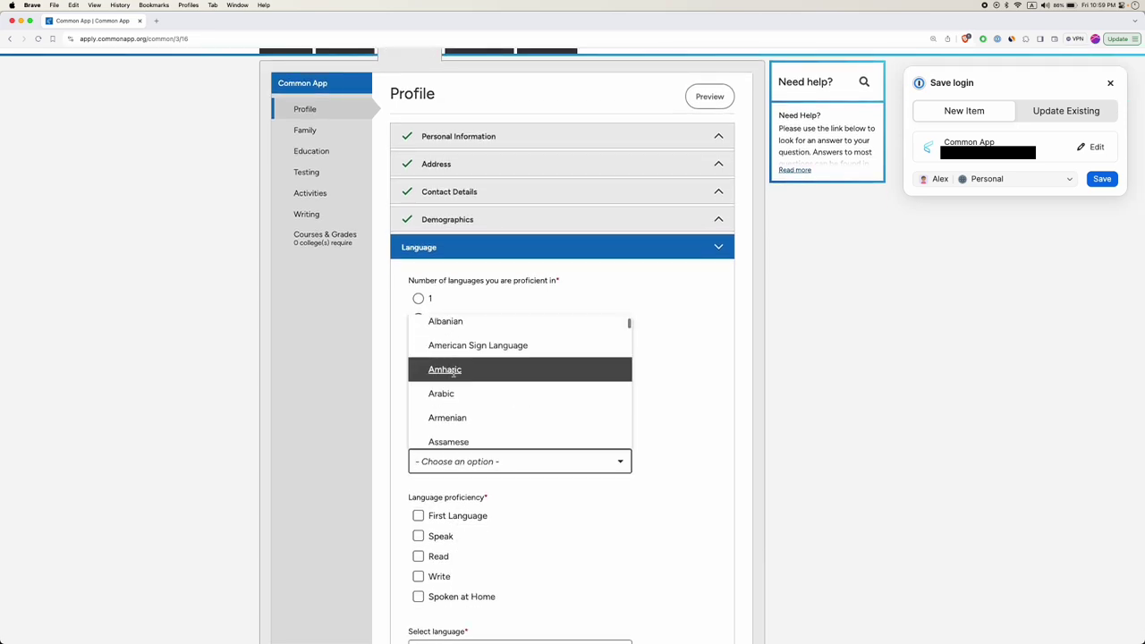
pyautogui.write('chin')
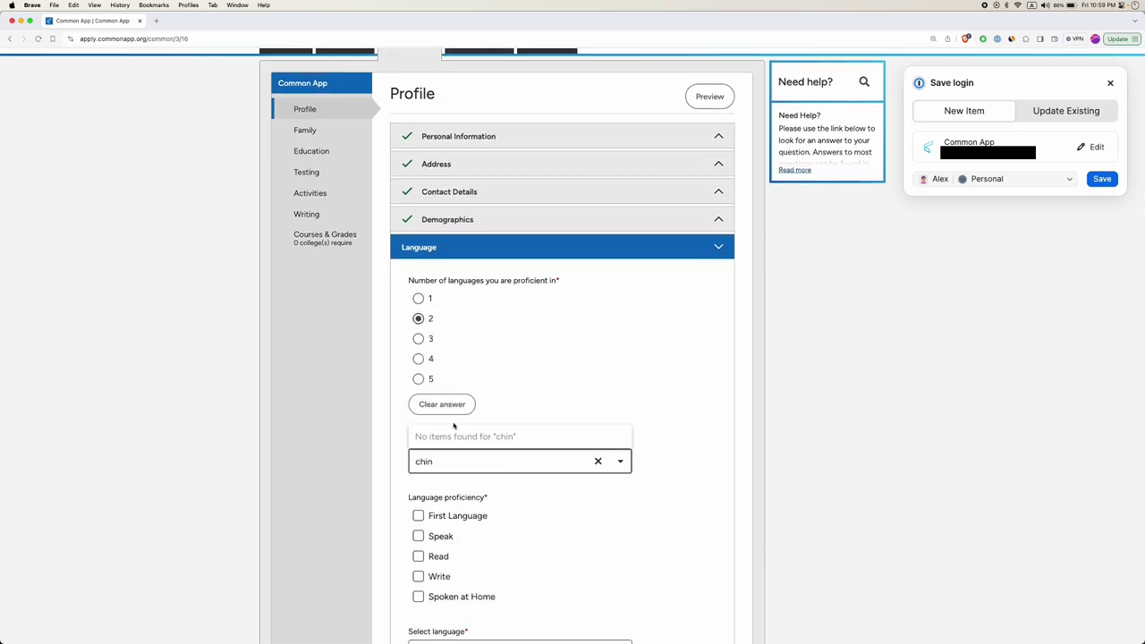
pyautogui.press('super+a')
pyautogui.write('mand')
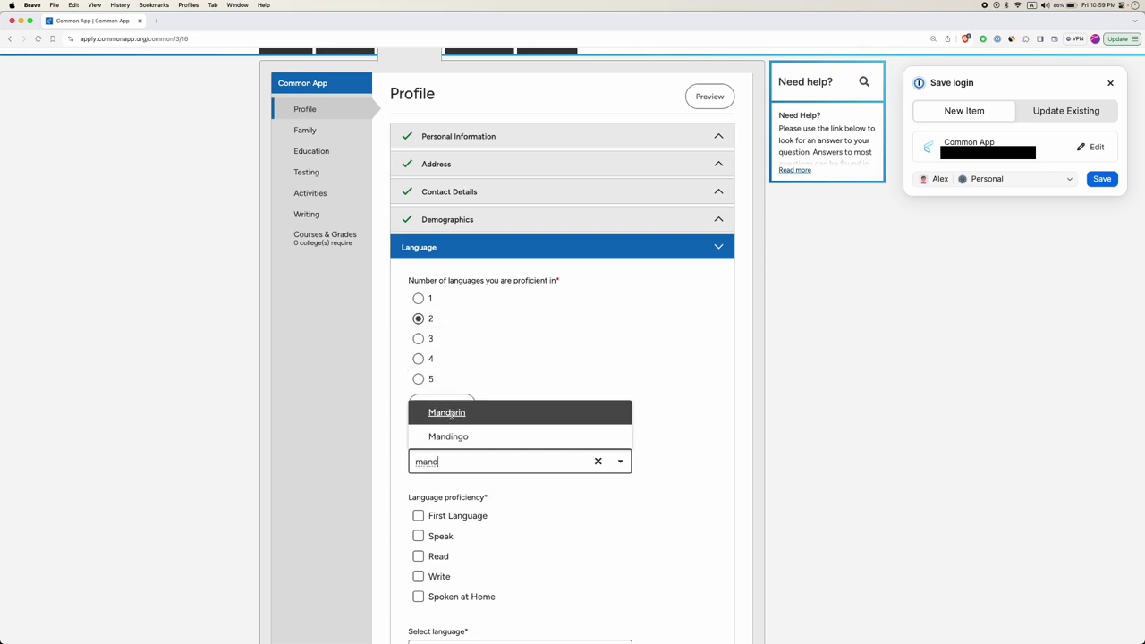
pyautogui.click(447, 415)
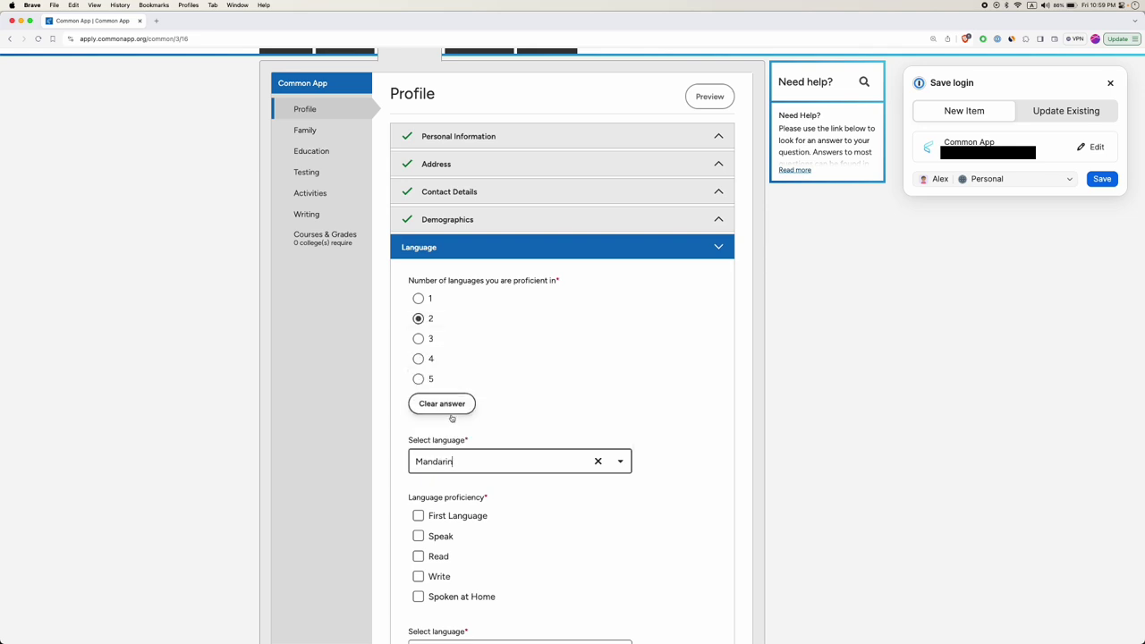
# Mark Mandarin as first language, spoken, read, written and spoken at home.
pyautogui.scroll(-2, 538, 413)
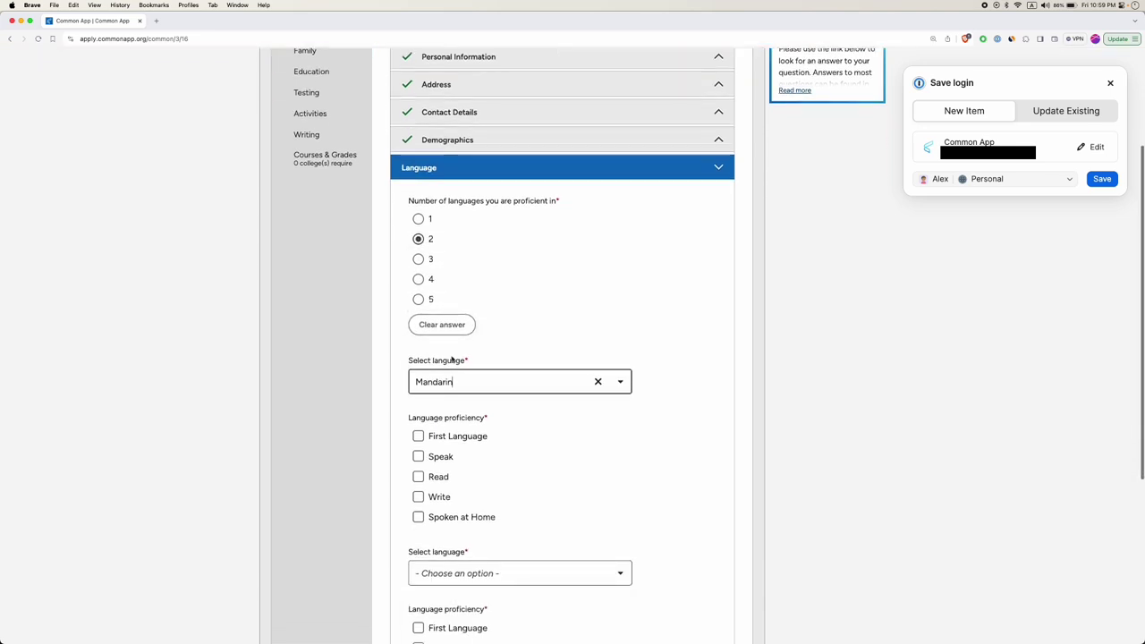
pyautogui.scroll(-2, 454, 377)
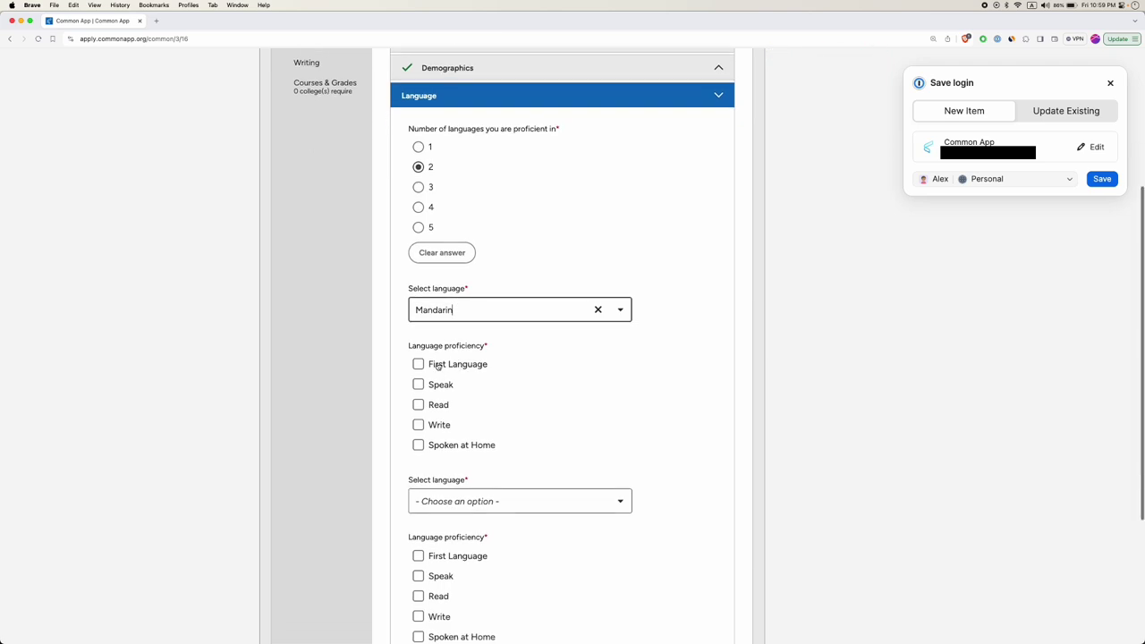
pyautogui.click(419, 365)
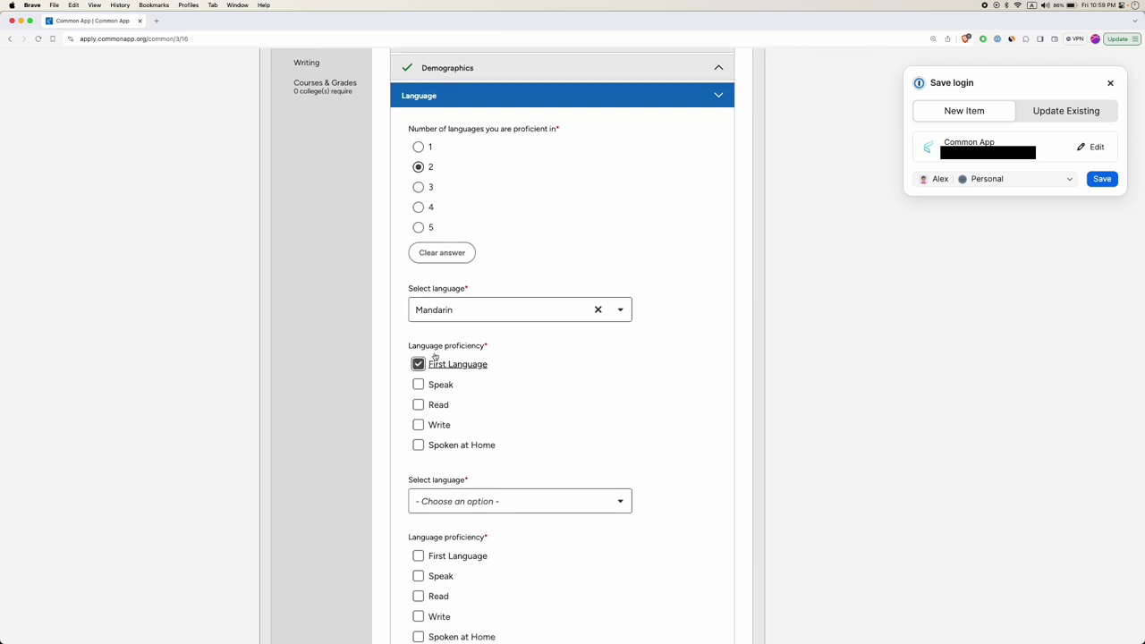
pyautogui.click(419, 385)
pyautogui.click(419, 404)
pyautogui.click(418, 425)
pyautogui.click(419, 444)
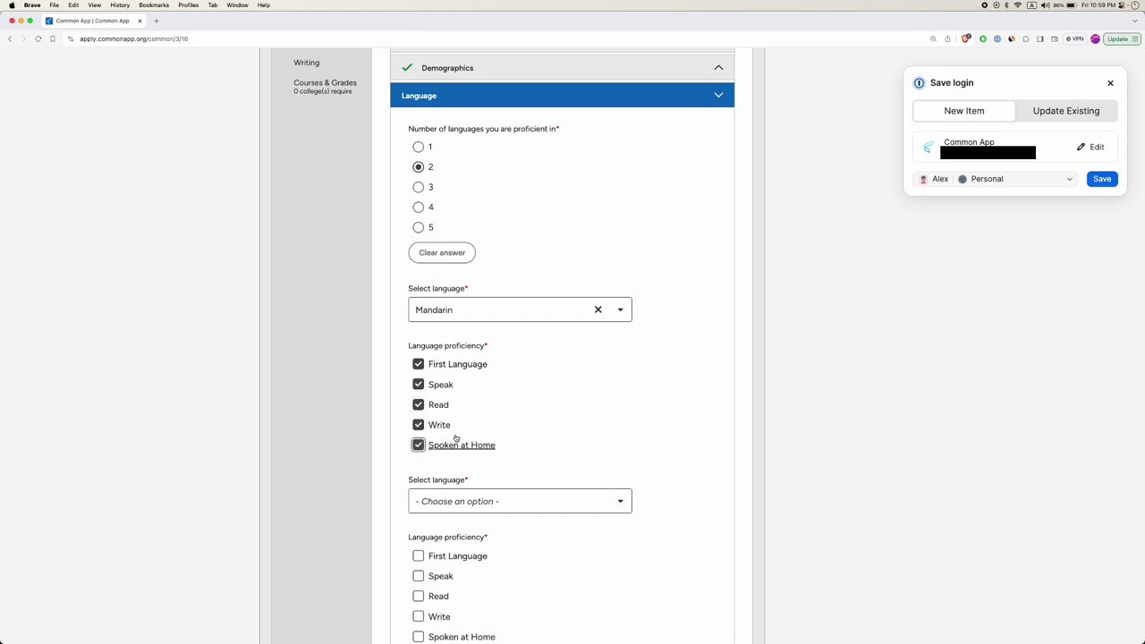
# Add English as the second language for speaking, reading and writing, and save.
pyautogui.scroll(-1, 457, 441)
pyautogui.click(457, 443)
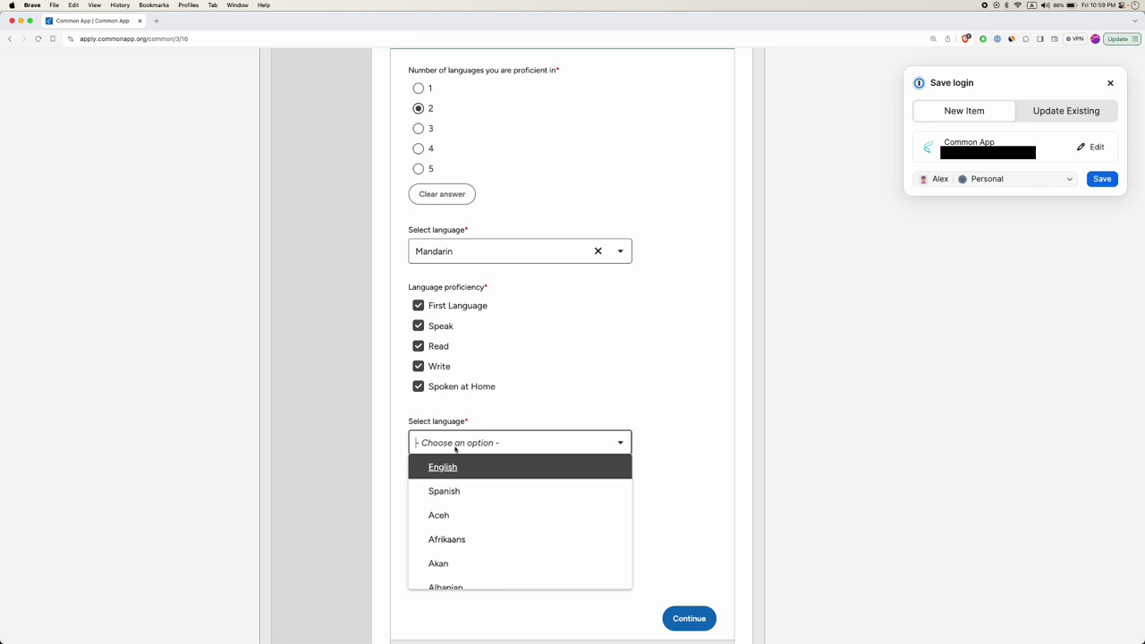
pyautogui.click(442, 467)
pyautogui.scroll(-2, 429, 456)
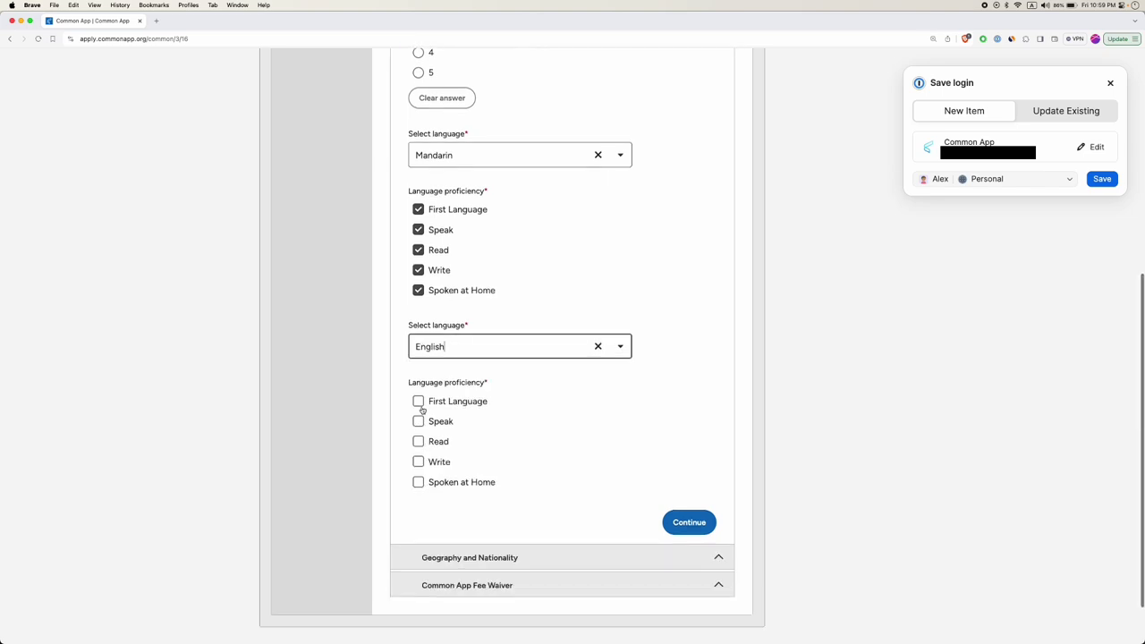
pyautogui.click(418, 421)
pyautogui.click(418, 441)
pyautogui.click(418, 462)
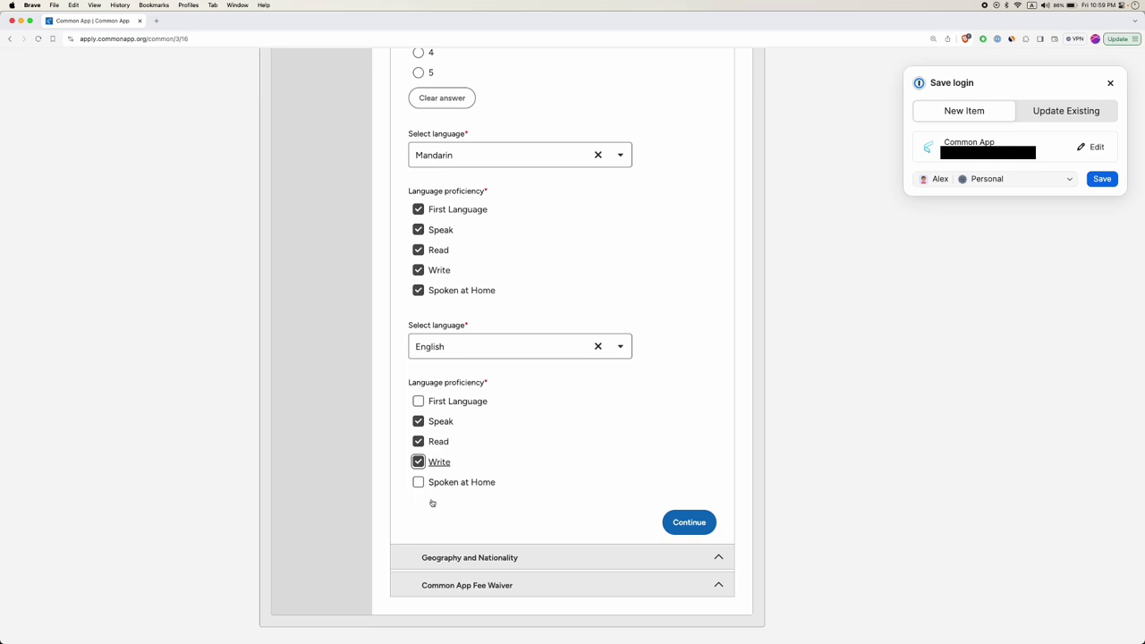
pyautogui.click(702, 523)
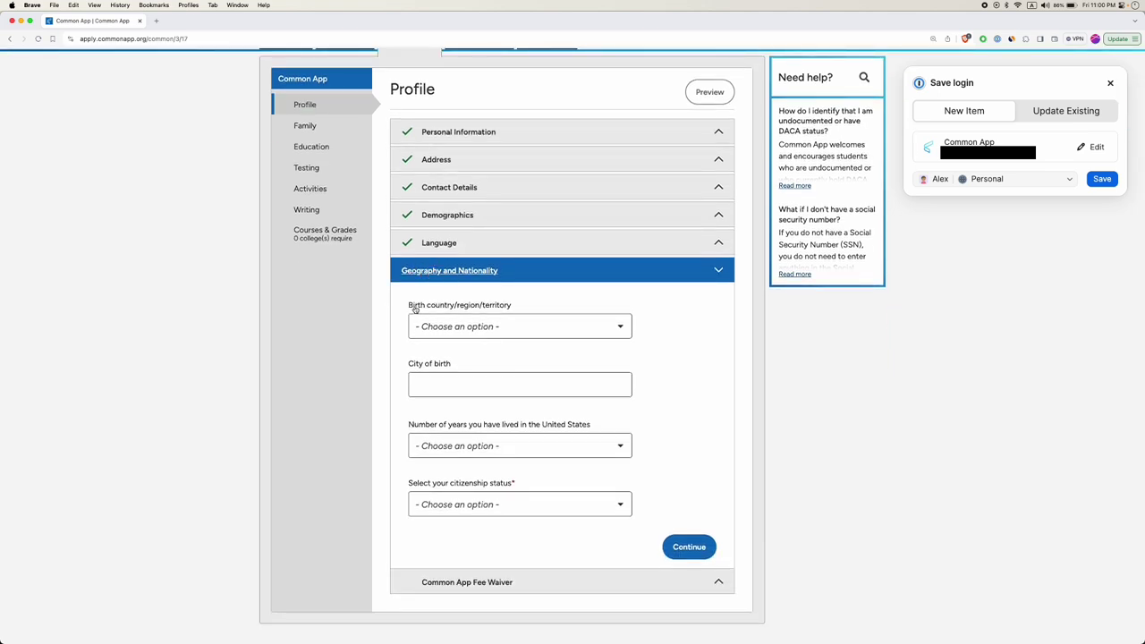
# Set birth country to Taiwan and city of birth to Kaoshiung.
pyautogui.click(462, 329)
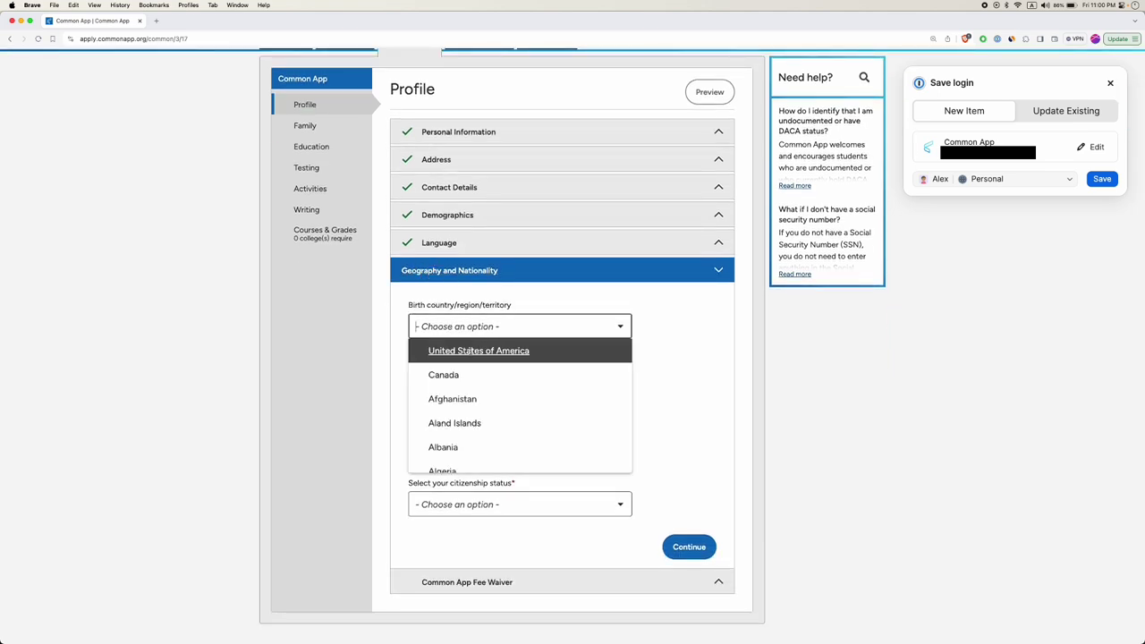
pyautogui.write('taiw')
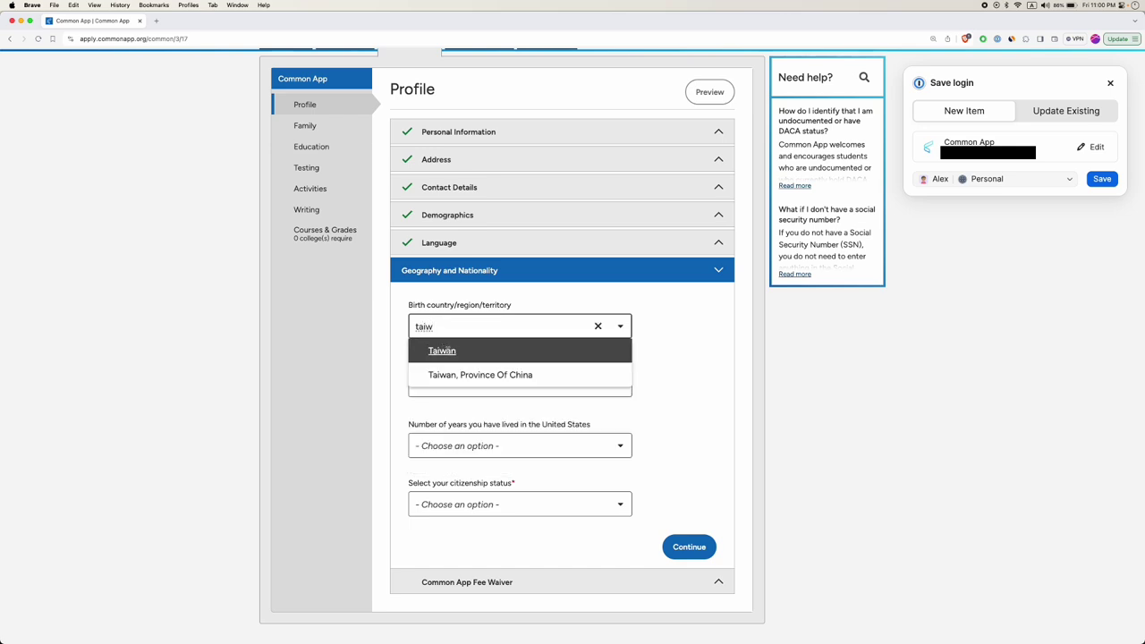
pyautogui.click(442, 351)
pyautogui.scroll(-1, 475, 364)
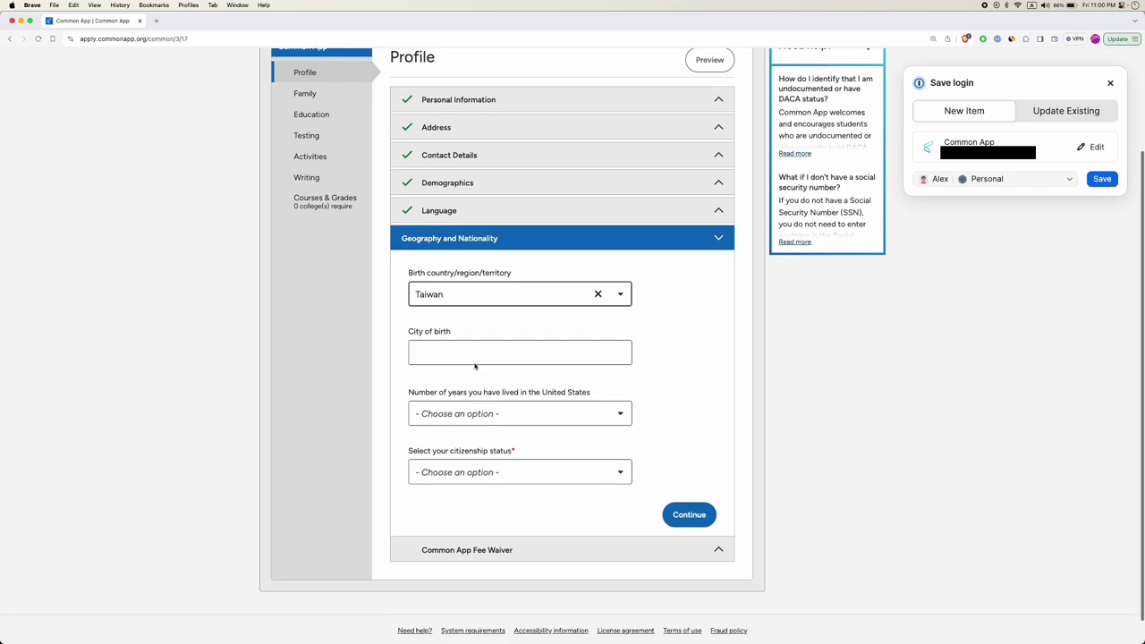
pyautogui.click(481, 336)
pyautogui.write('K')
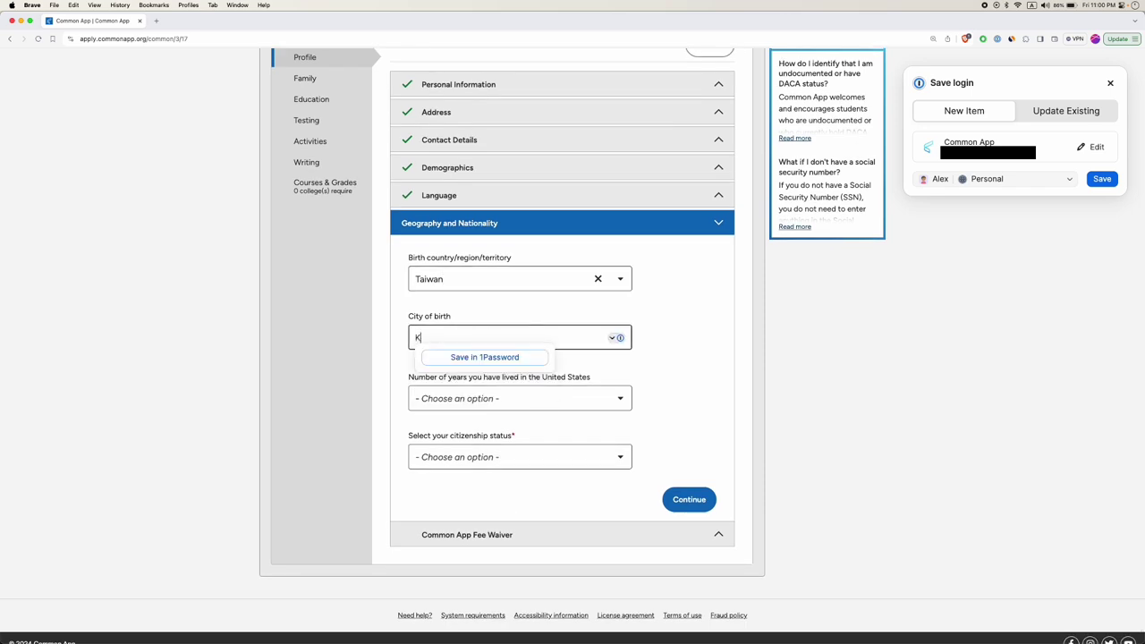
pyautogui.write('aoshiung')
pyautogui.click(402, 373)
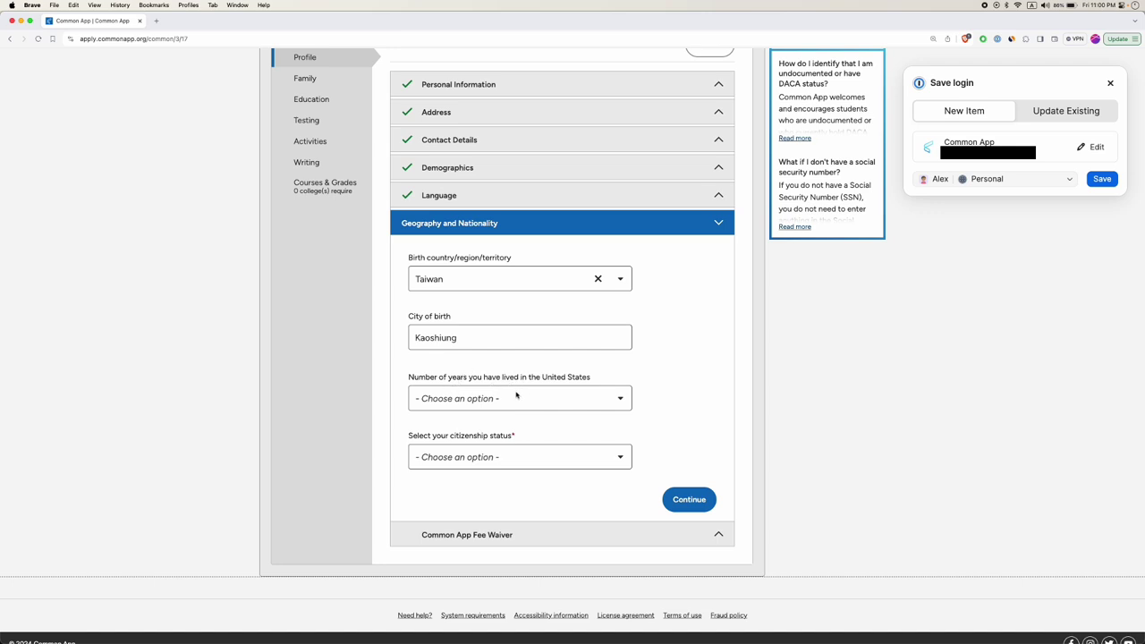
# Set years lived in the United States to 5.
pyautogui.click(515, 393)
pyautogui.scroll(-3, 455, 488)
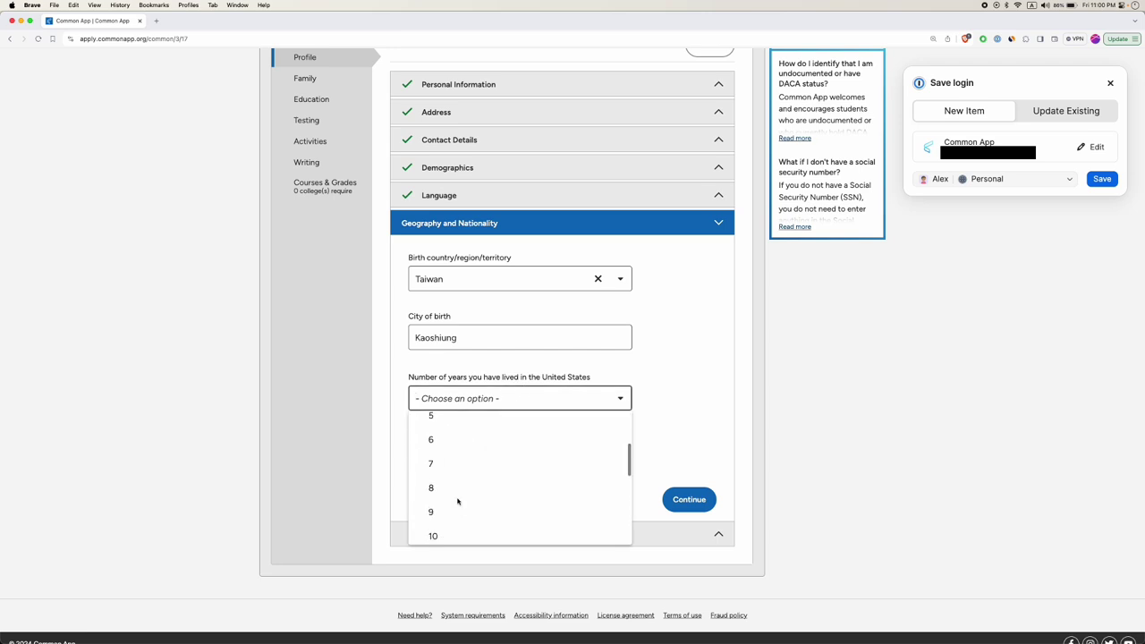
pyautogui.click(440, 419)
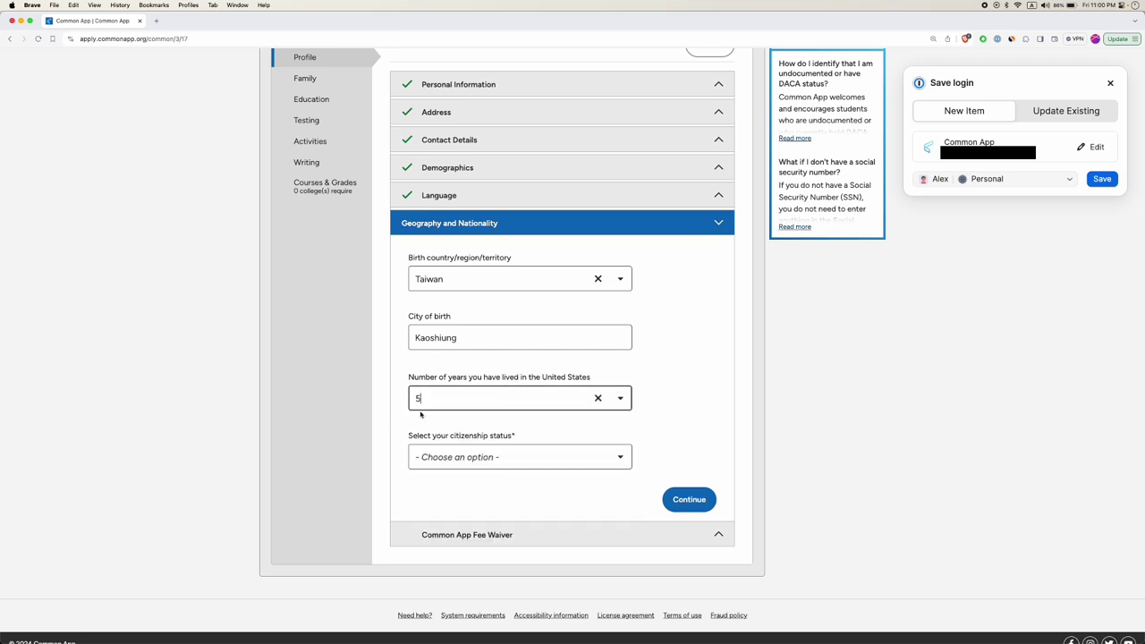
pyautogui.click(459, 454)
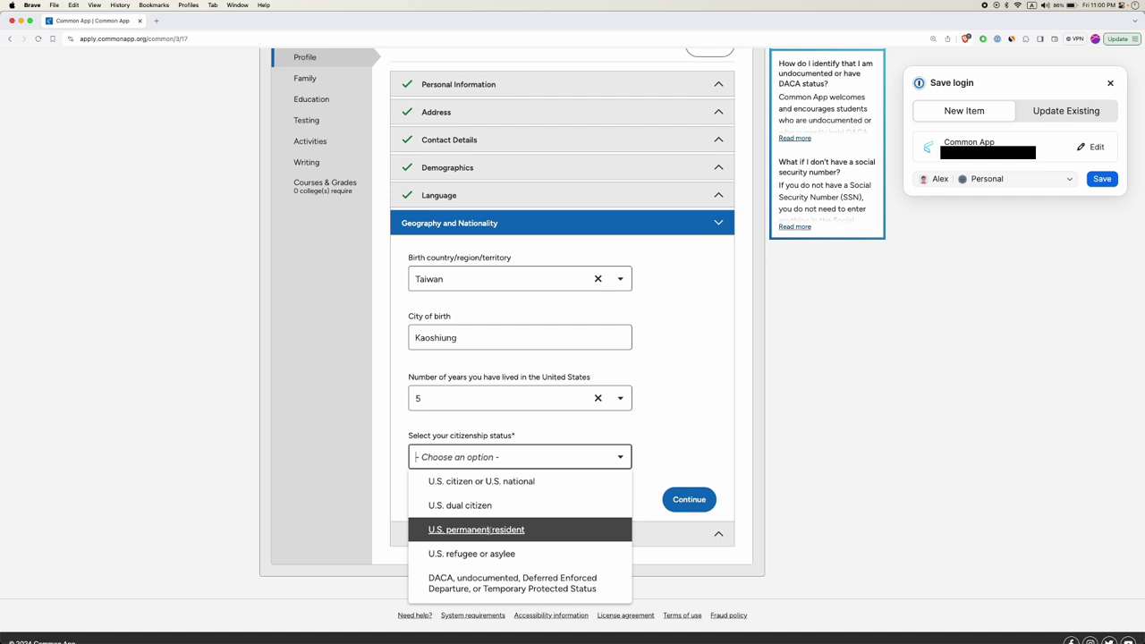
pyautogui.scroll(-1, 470, 530)
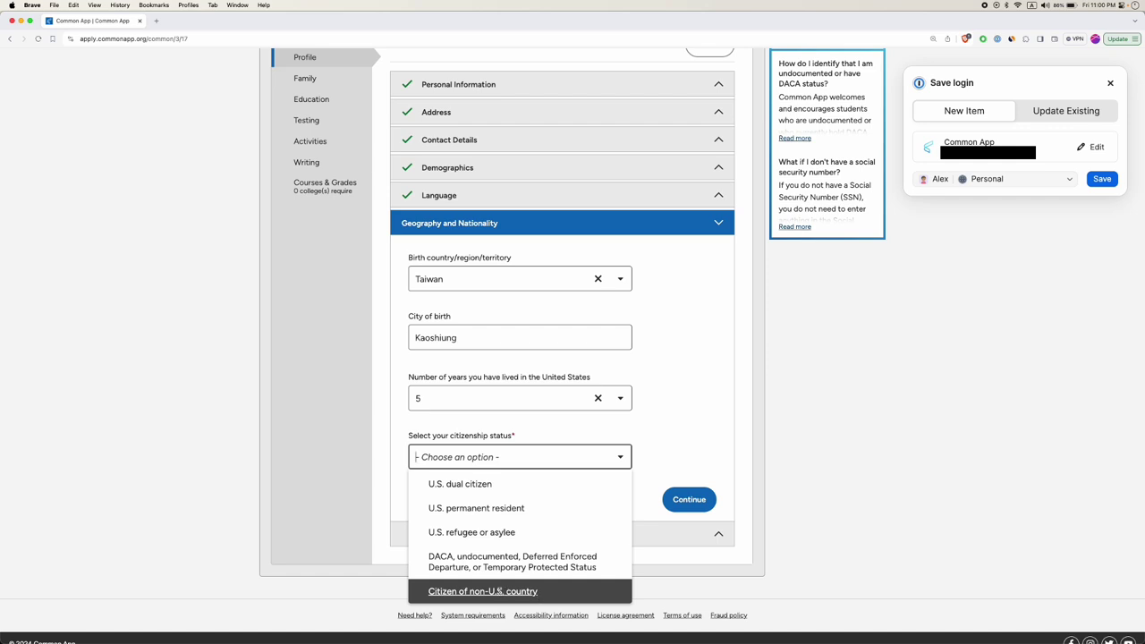
# Set citizenship status to Citizen of non-U.S. country with Taiwan as country of citizenship.
pyautogui.click(497, 591)
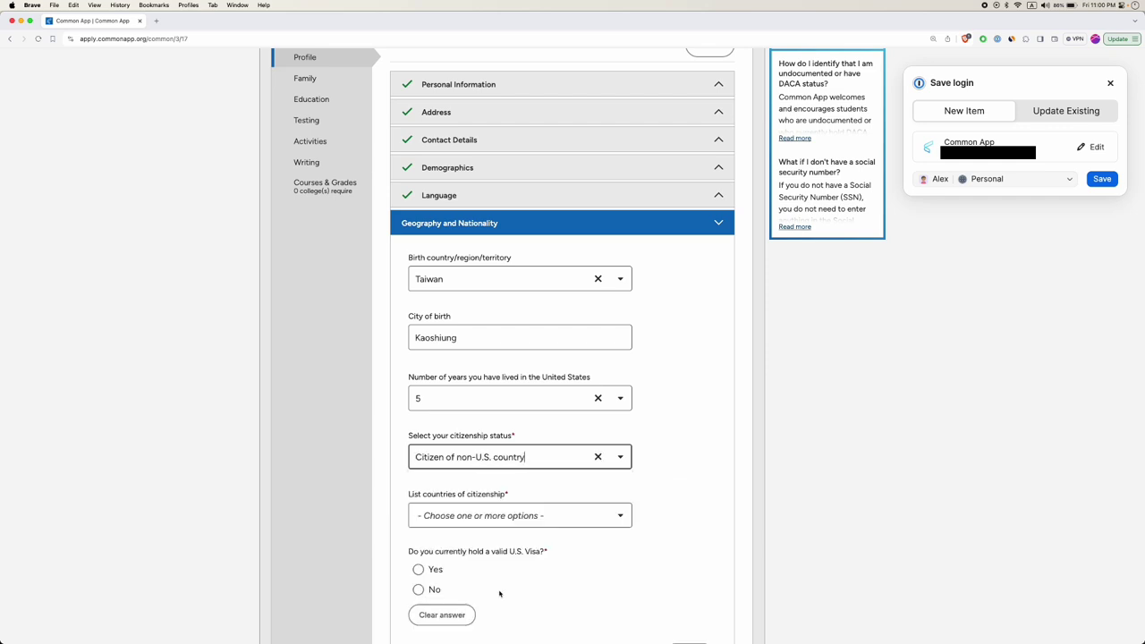
pyautogui.click(475, 517)
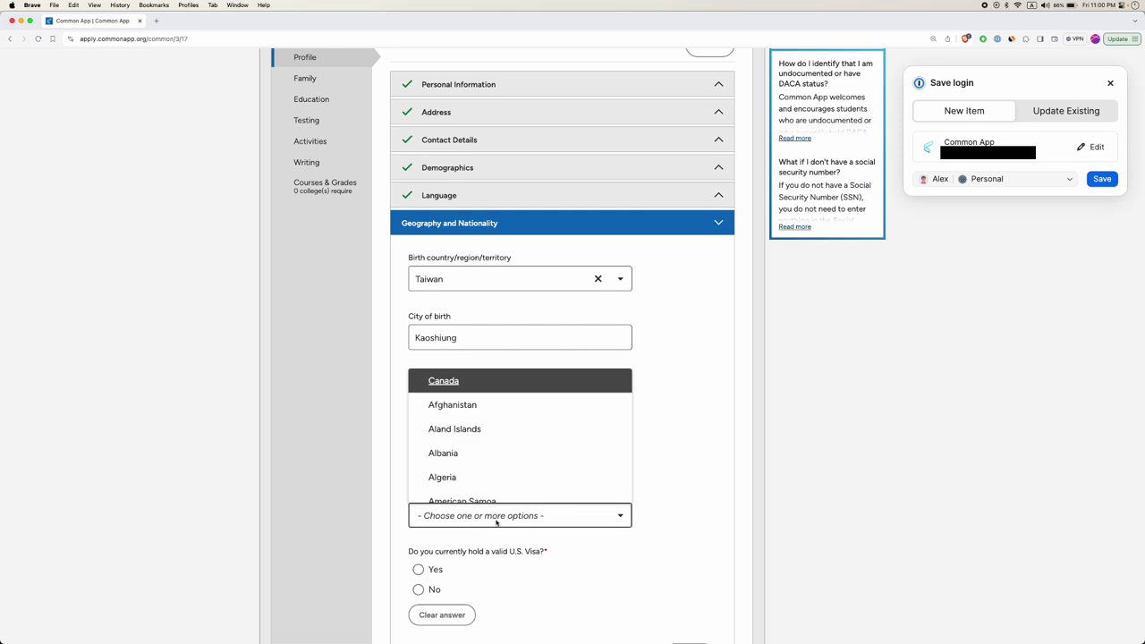
pyautogui.write('taiwa')
pyautogui.click(451, 467)
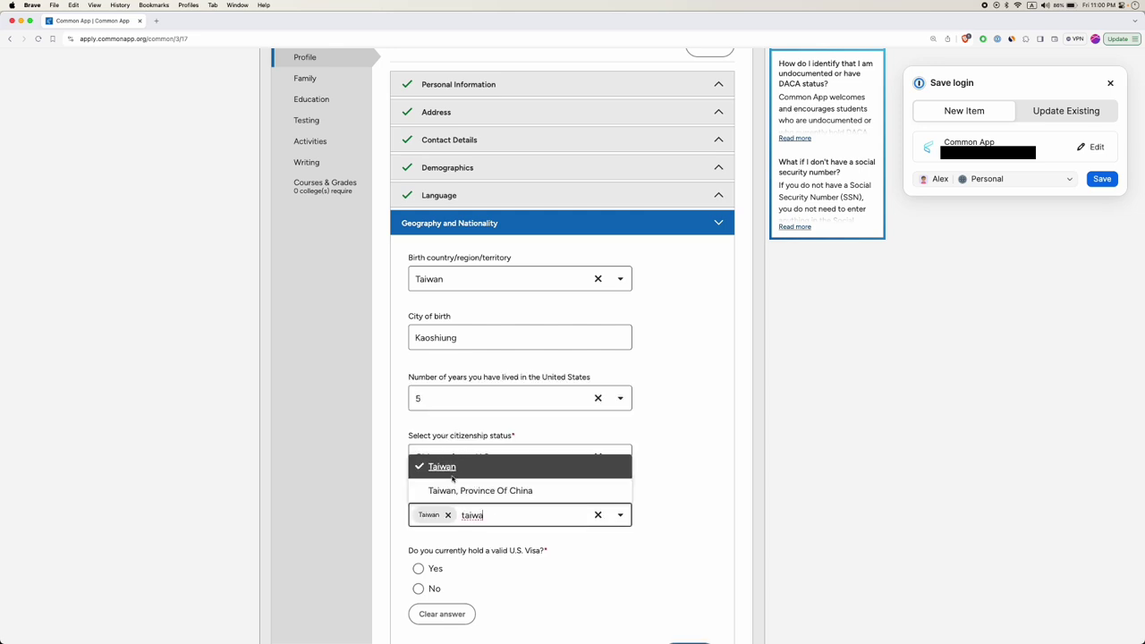
pyautogui.click(390, 470)
pyautogui.scroll(-2, 438, 501)
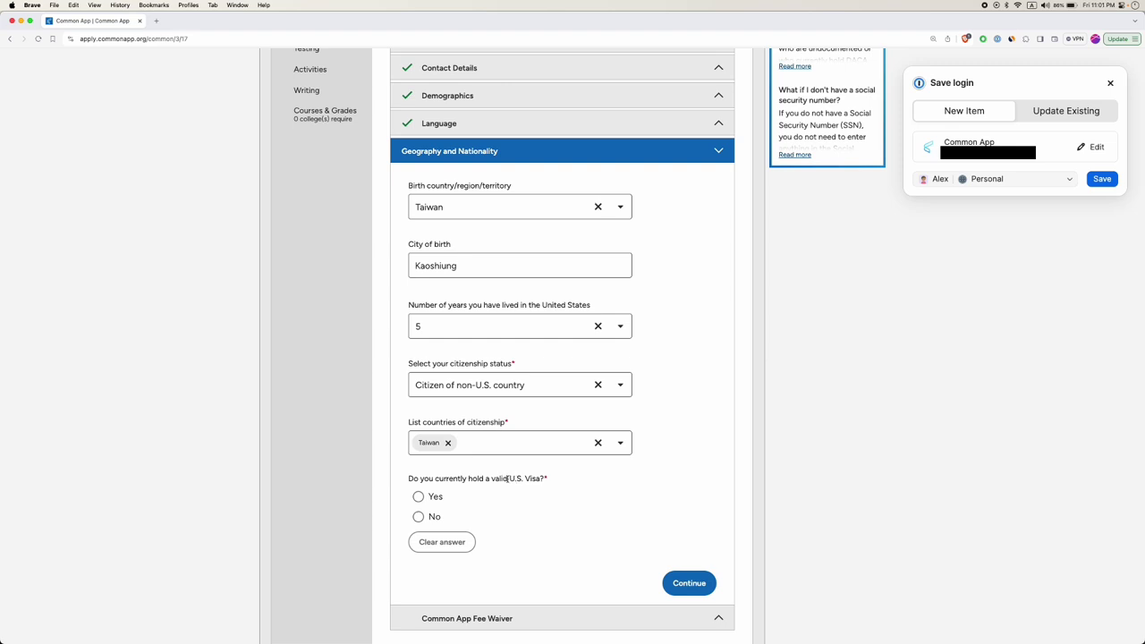
# Answer No to a current U.S. visa, Yes to applying, choose F-1 Student, and save.
pyautogui.click(419, 517)
pyautogui.scroll(-2, 518, 510)
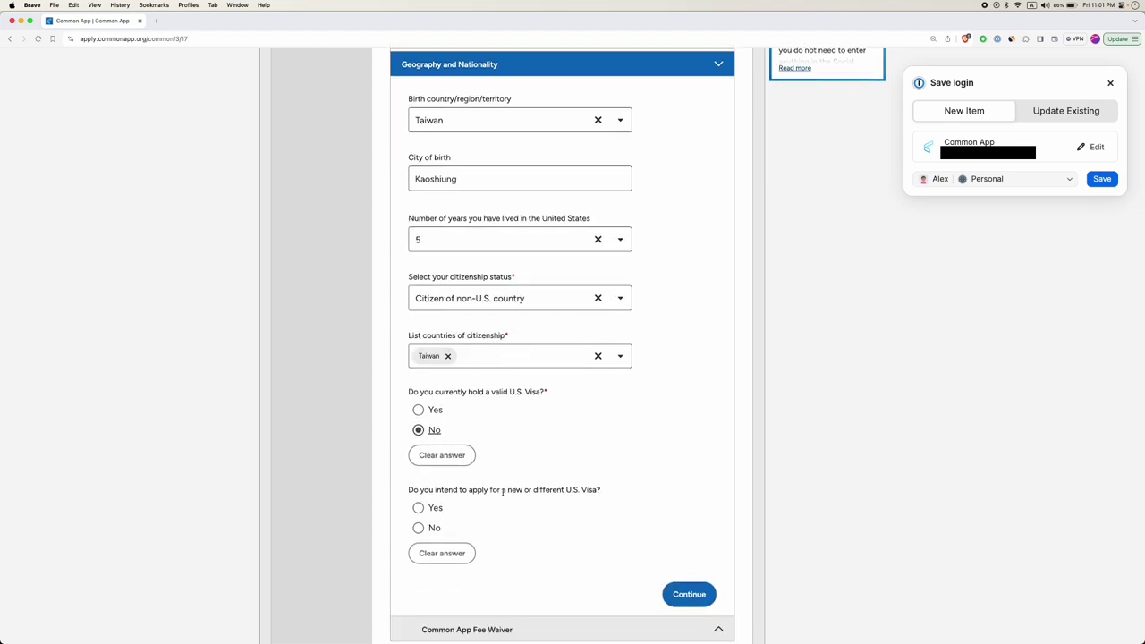
pyautogui.click(418, 507)
pyautogui.scroll(-2, 501, 509)
pyautogui.click(489, 492)
pyautogui.scroll(-3, 497, 519)
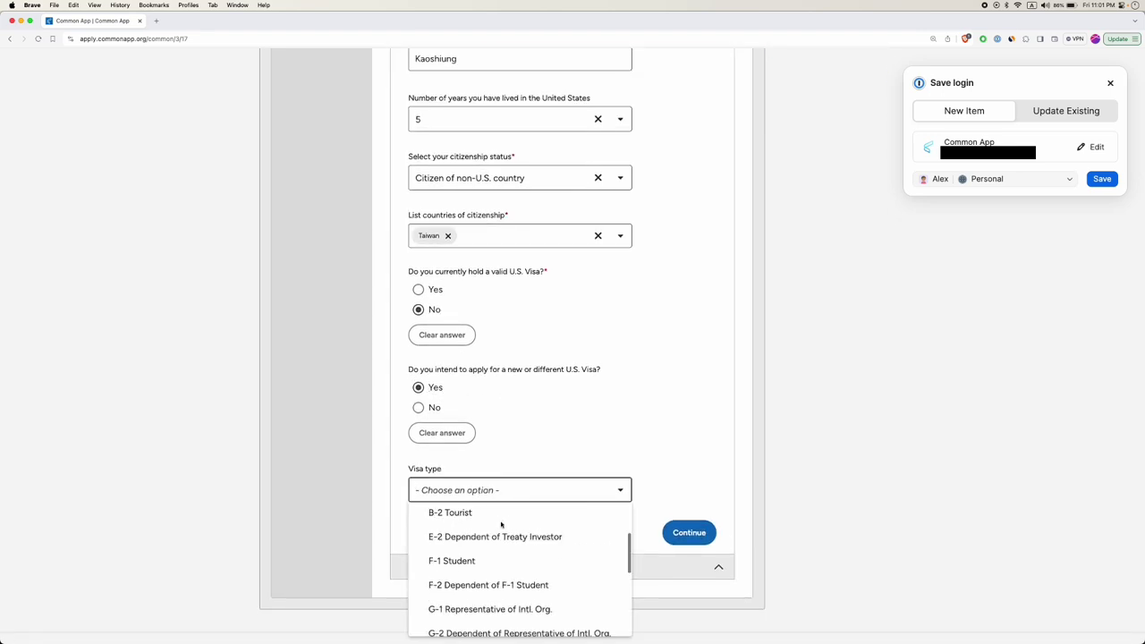
pyautogui.click(466, 550)
pyautogui.scroll(-1, 495, 540)
pyautogui.click(517, 470)
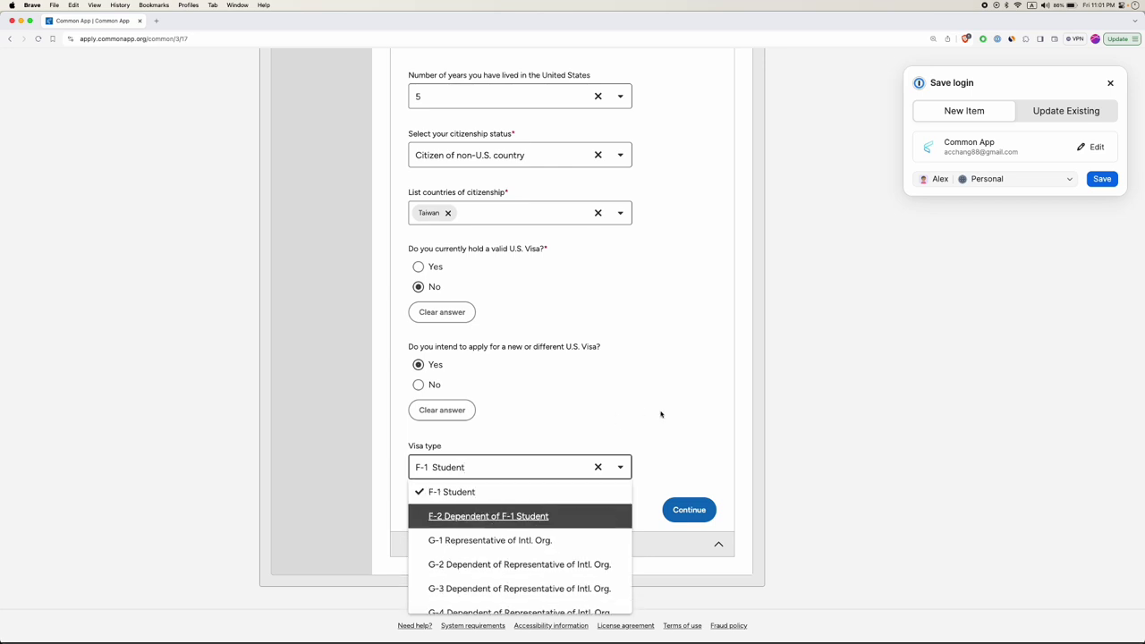
pyautogui.click(666, 439)
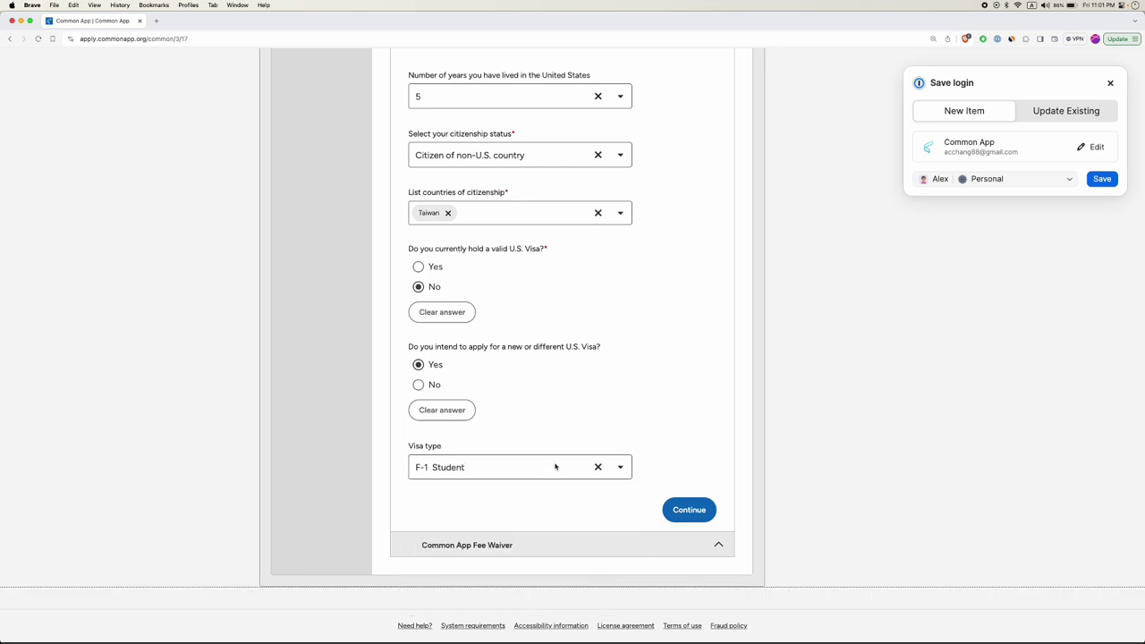
pyautogui.click(689, 509)
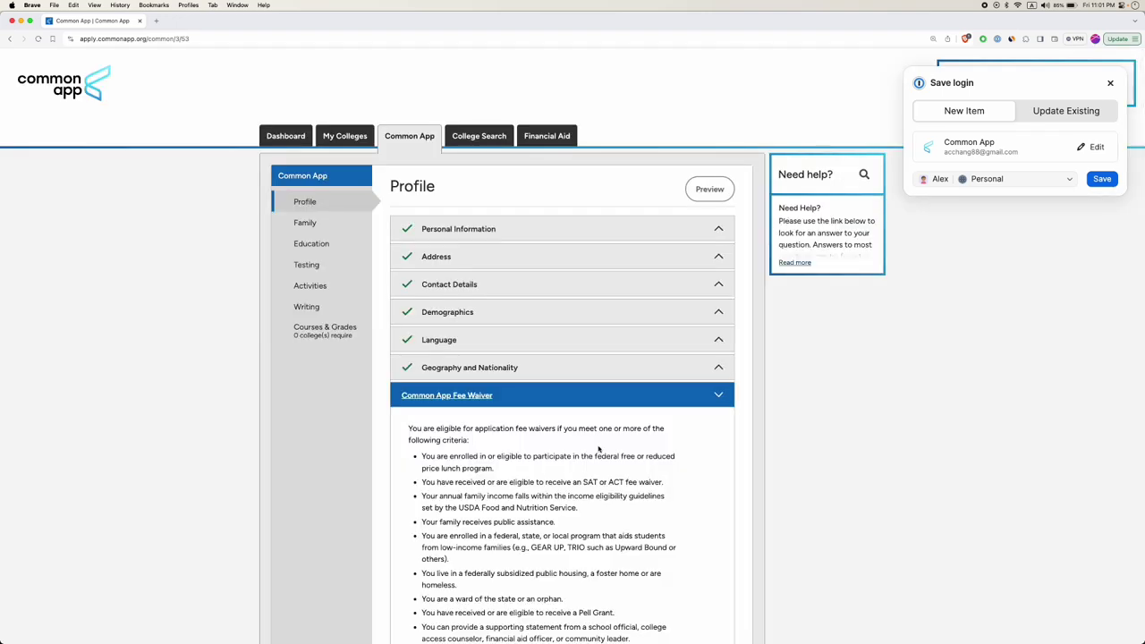
# Answer No to fee waiver eligibility and No to a UStrive mentor, then continue.
pyautogui.scroll(-3, 598, 449)
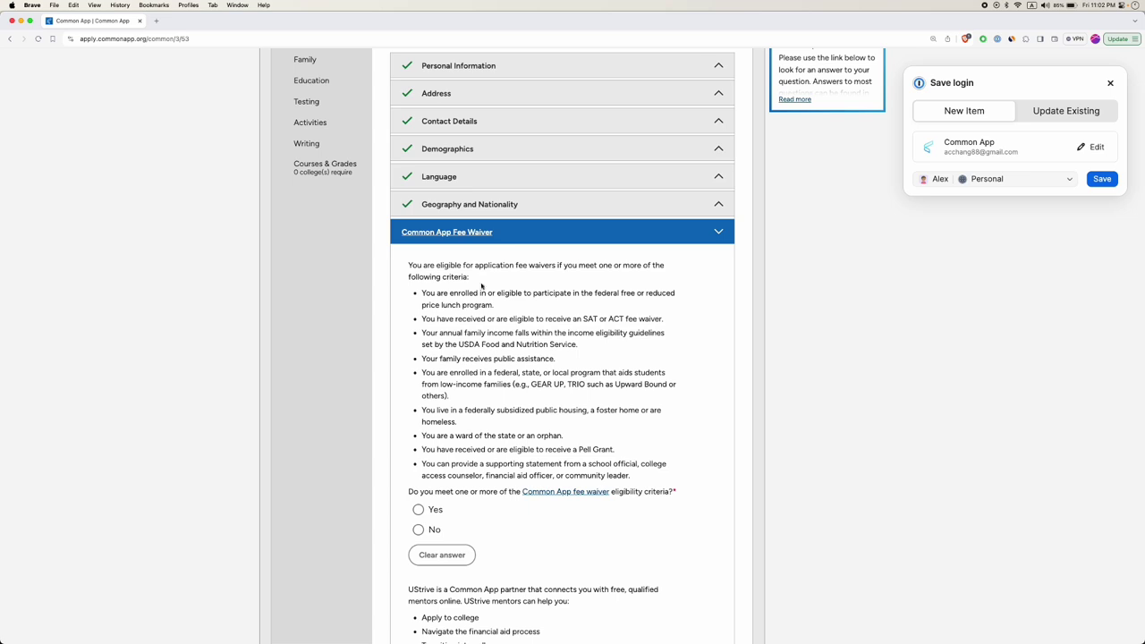
pyautogui.click(418, 530)
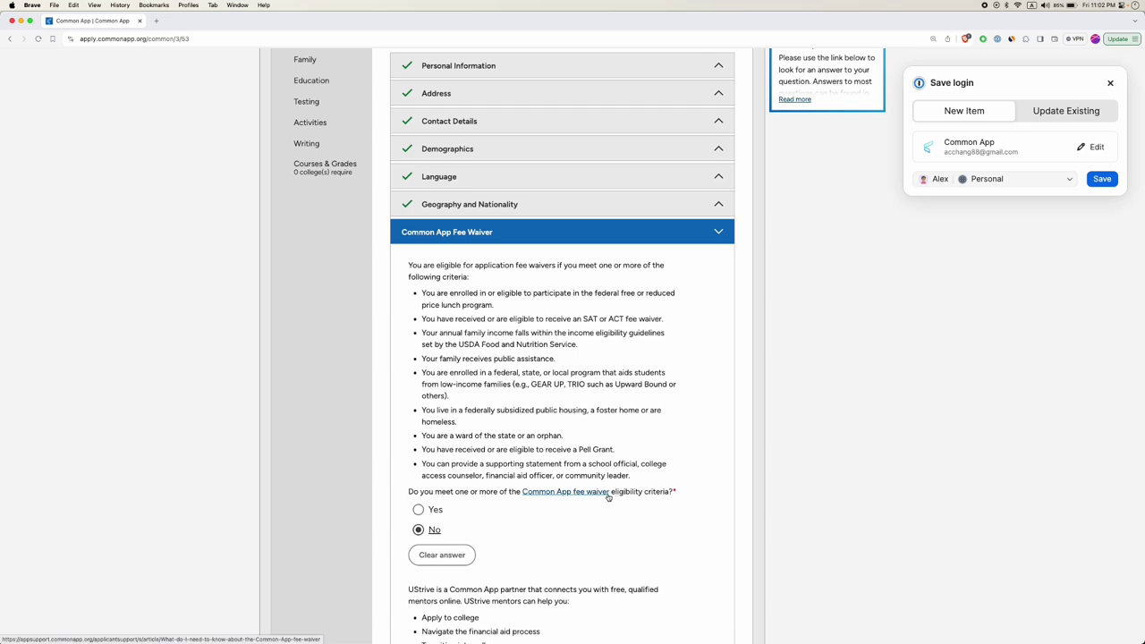
pyautogui.scroll(-5, 517, 512)
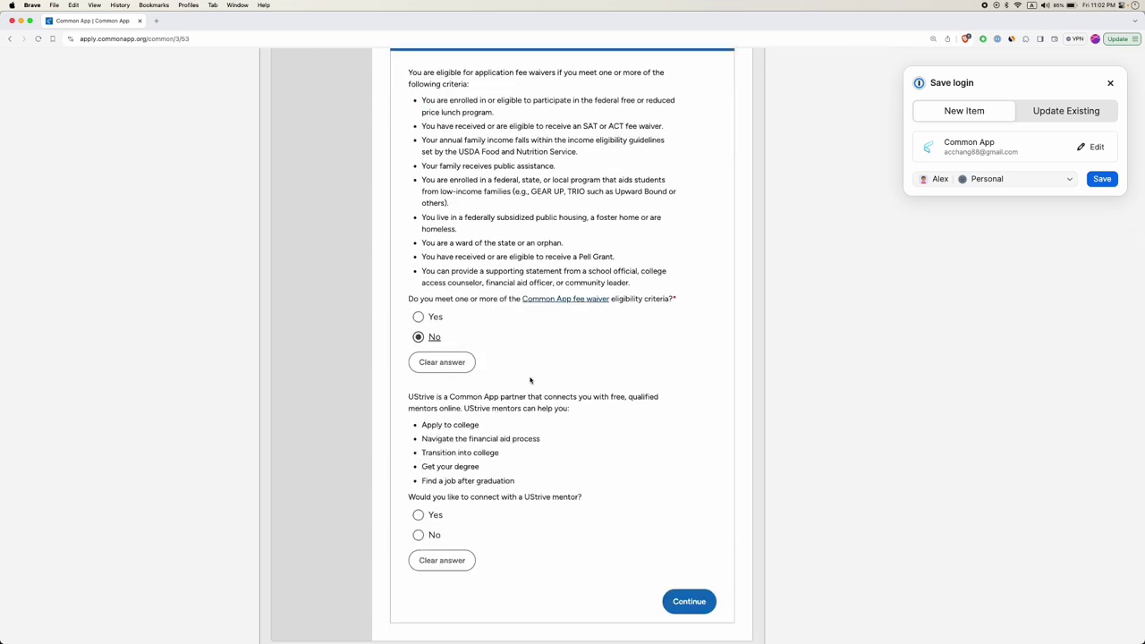
pyautogui.scroll(-2, 529, 380)
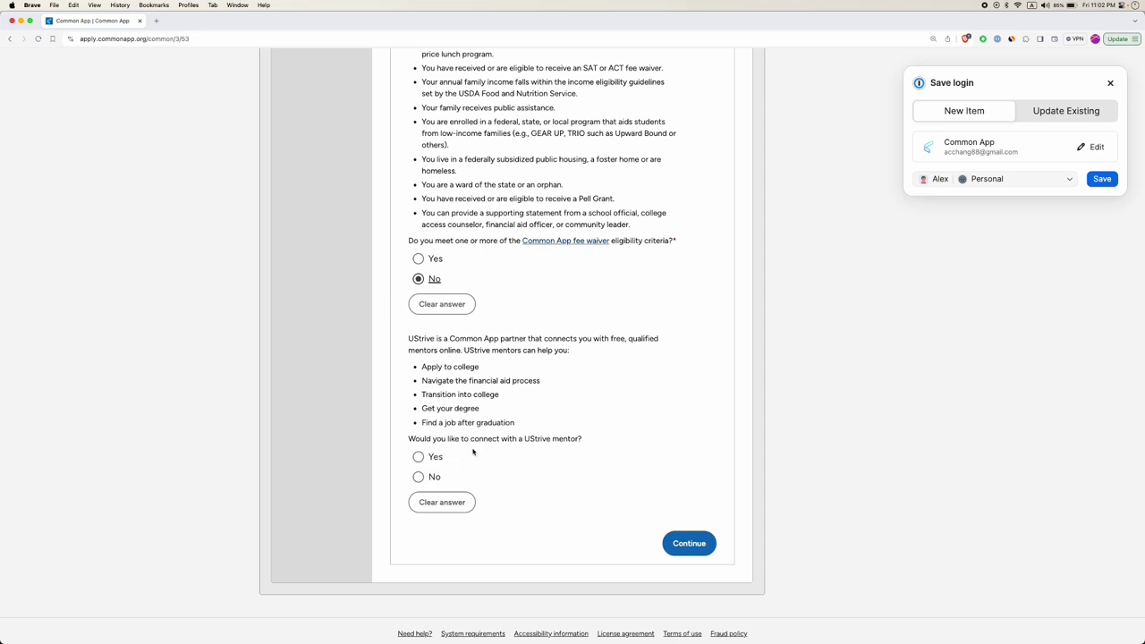
pyautogui.moveTo(608, 338); pyautogui.dragTo(625, 339)
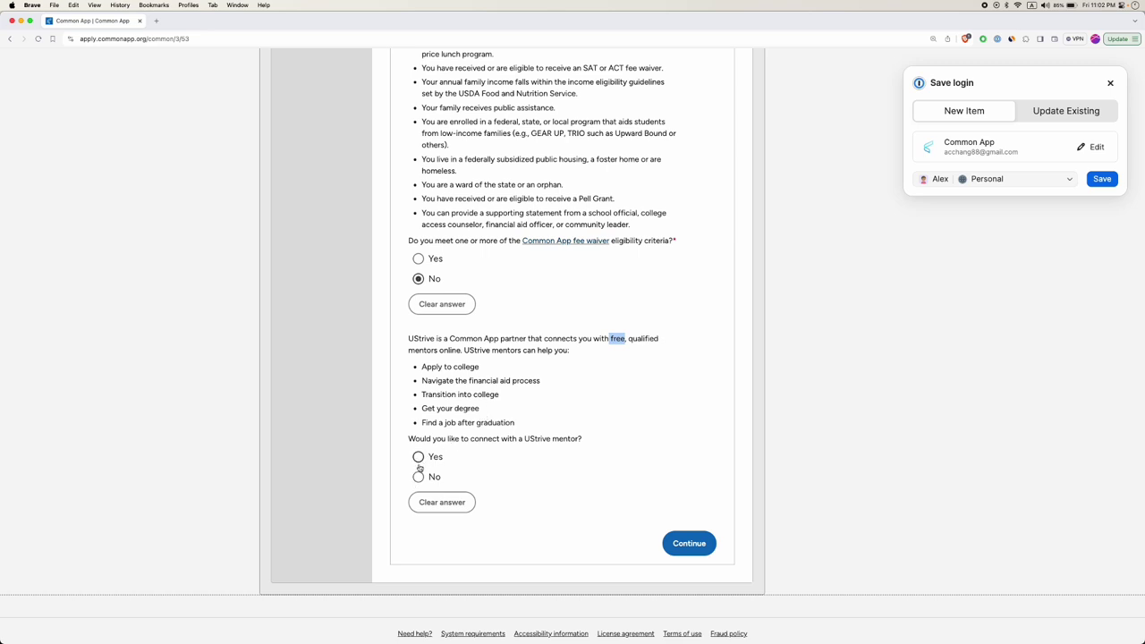
pyautogui.click(419, 477)
pyautogui.click(692, 469)
pyautogui.click(704, 549)
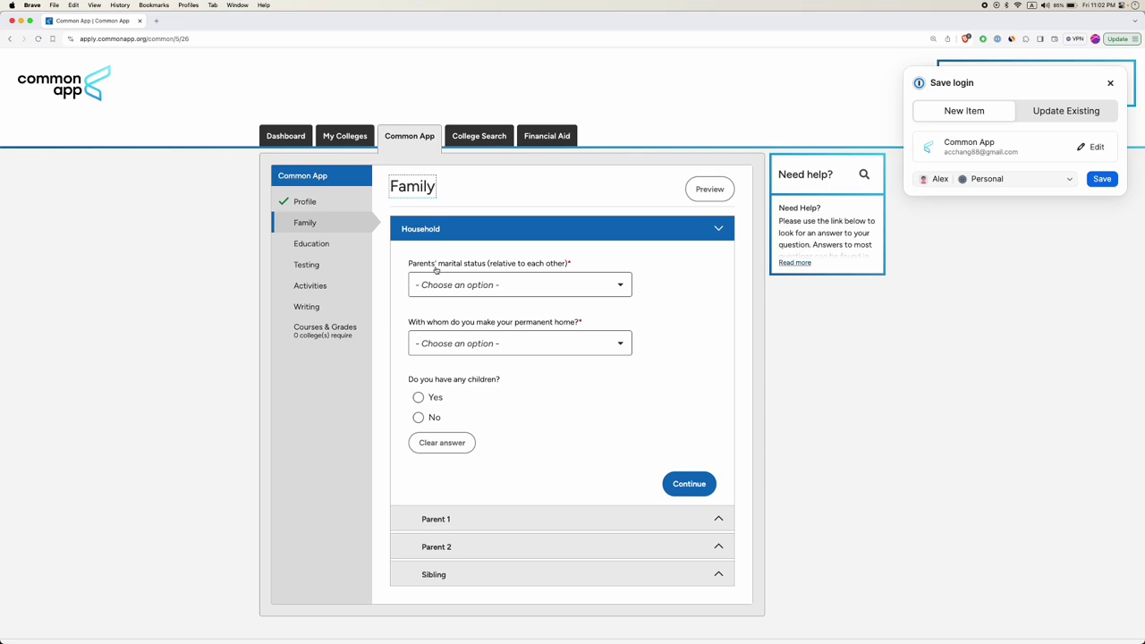
# Set parents' marital status Married, permanent home Both Parents, no children, and continue.
pyautogui.click(503, 286)
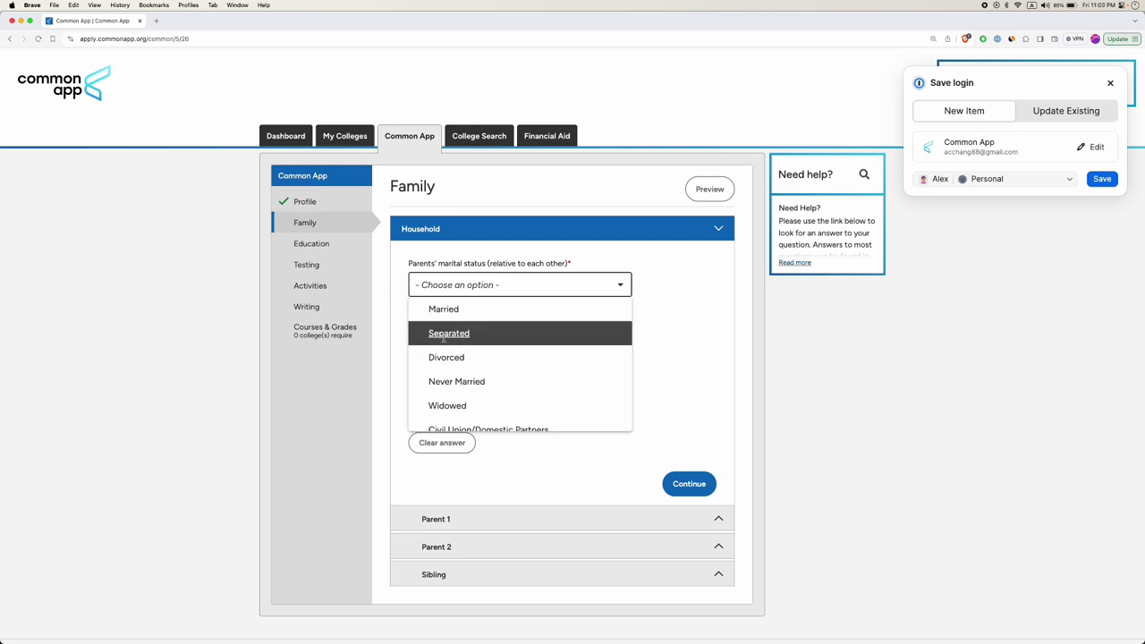
pyautogui.scroll(-1, 468, 359)
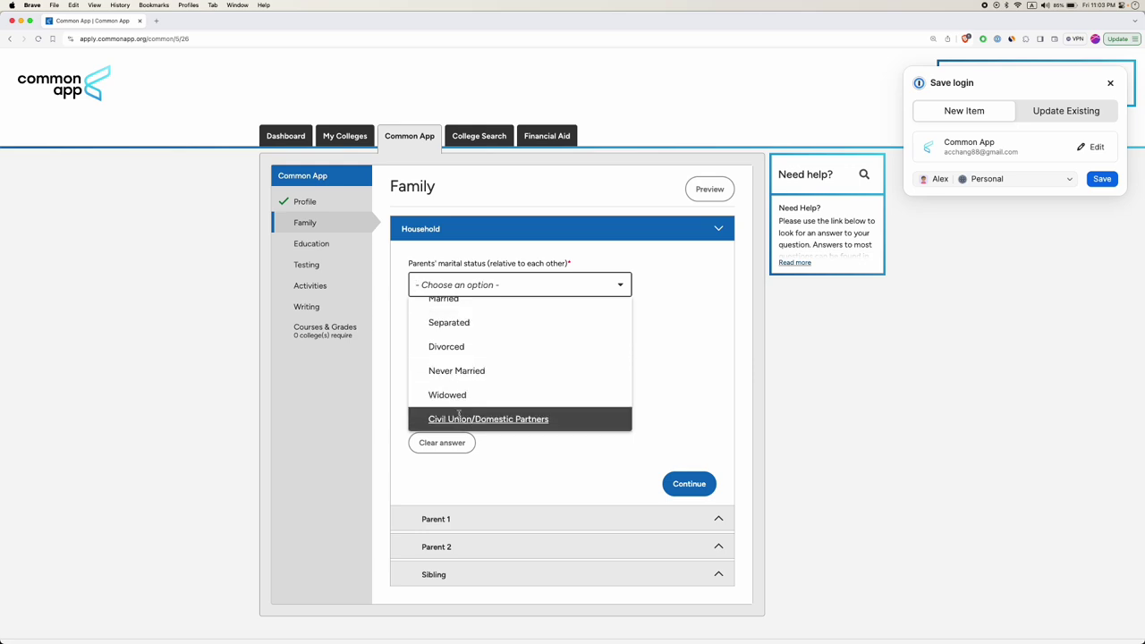
pyautogui.scroll(1, 473, 326)
pyautogui.click(455, 307)
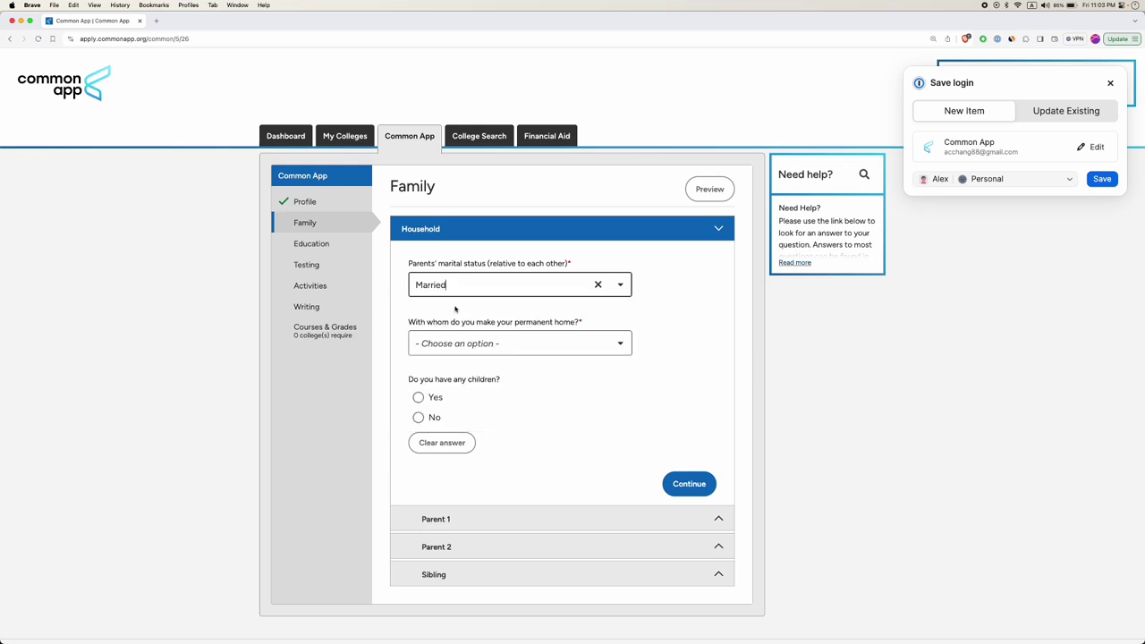
pyautogui.click(491, 345)
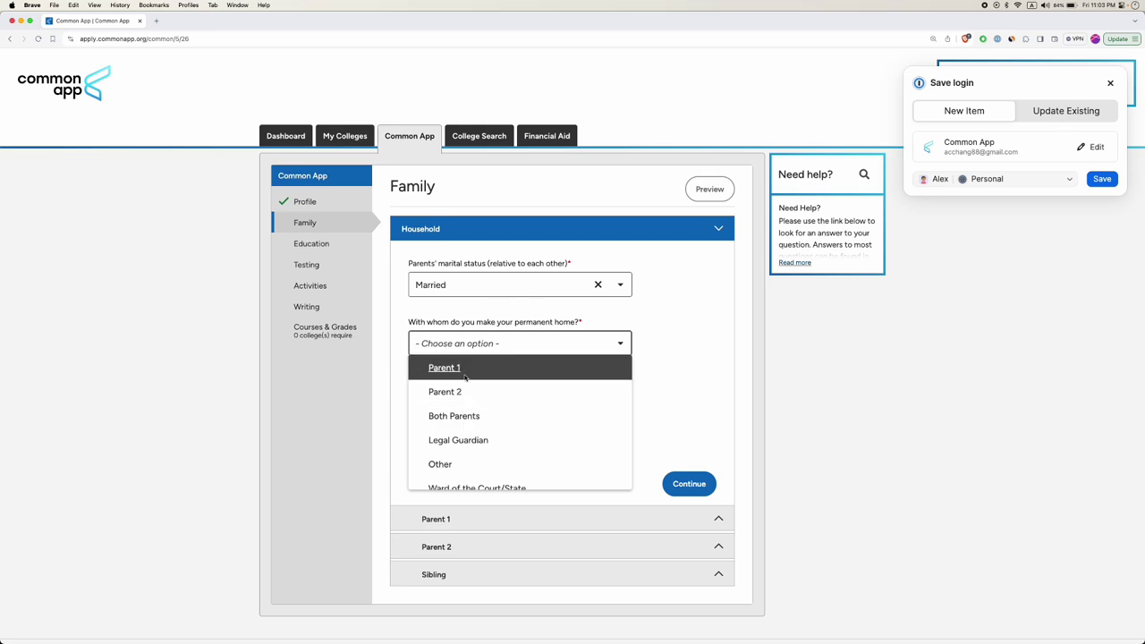
pyautogui.scroll(-1, 461, 416)
pyautogui.scroll(1, 461, 416)
pyautogui.press('Down')
pyautogui.press('Down')
pyautogui.press('Up')
pyautogui.press('Up')
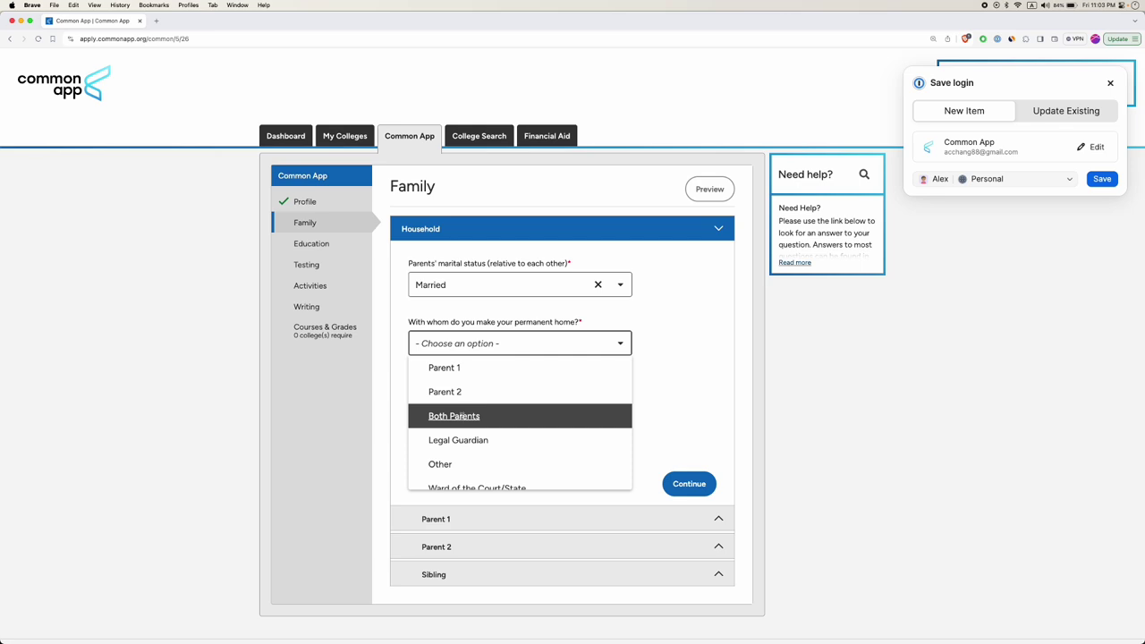
pyautogui.click(461, 417)
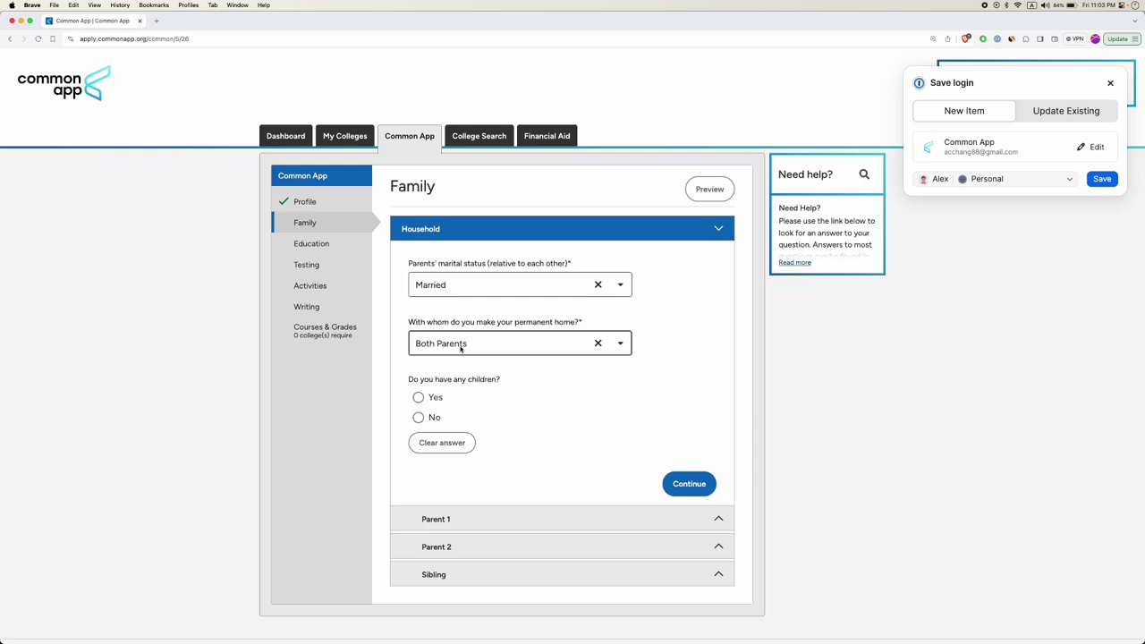
pyautogui.click(420, 418)
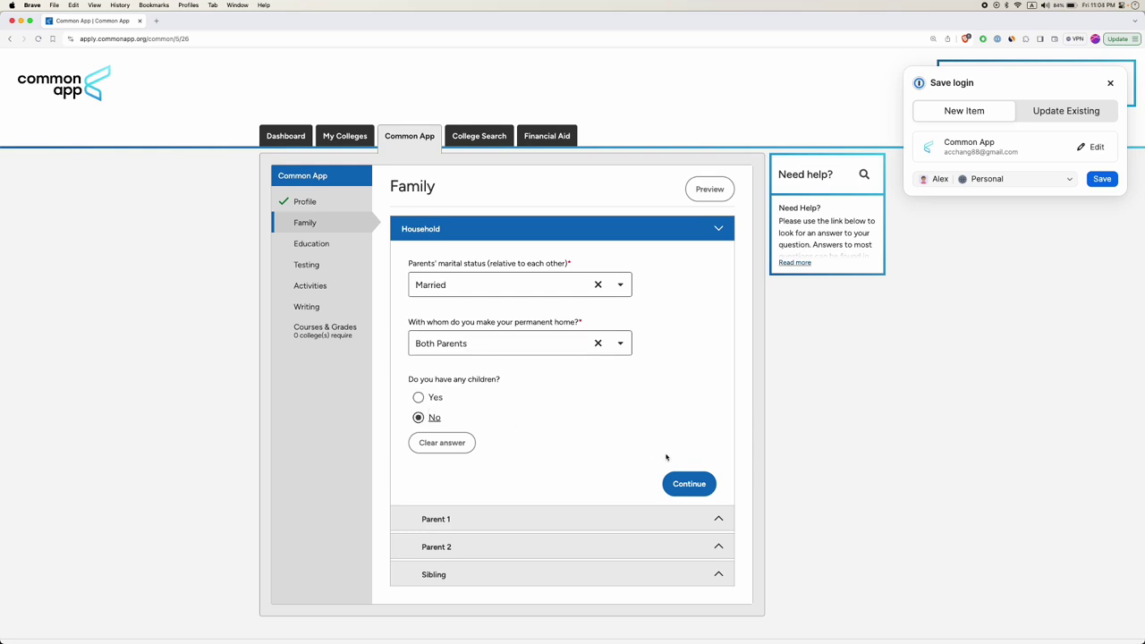
pyautogui.click(688, 484)
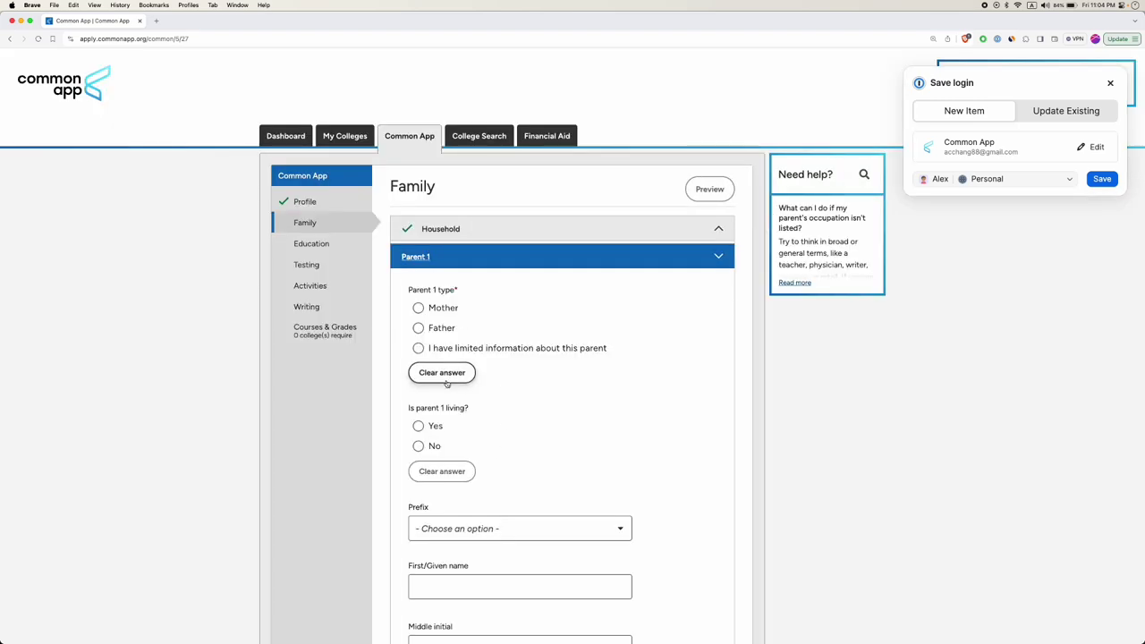
# Set Parent 1 as a living Mother with the prefix Mrs.
pyautogui.scroll(-10, 446, 383)
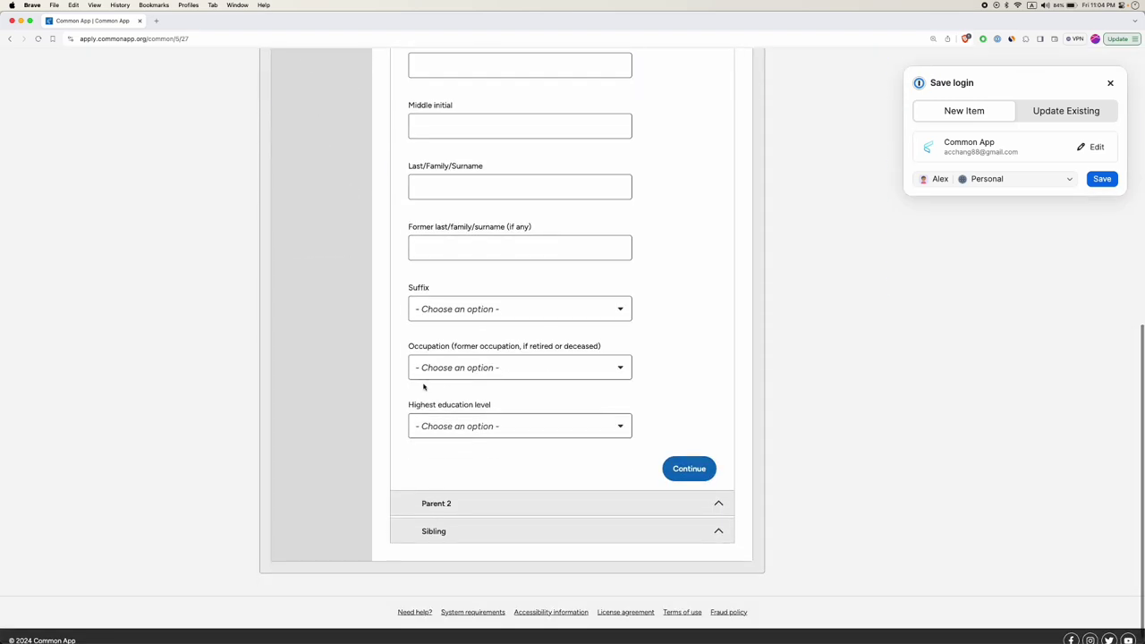
pyautogui.scroll(12, 424, 387)
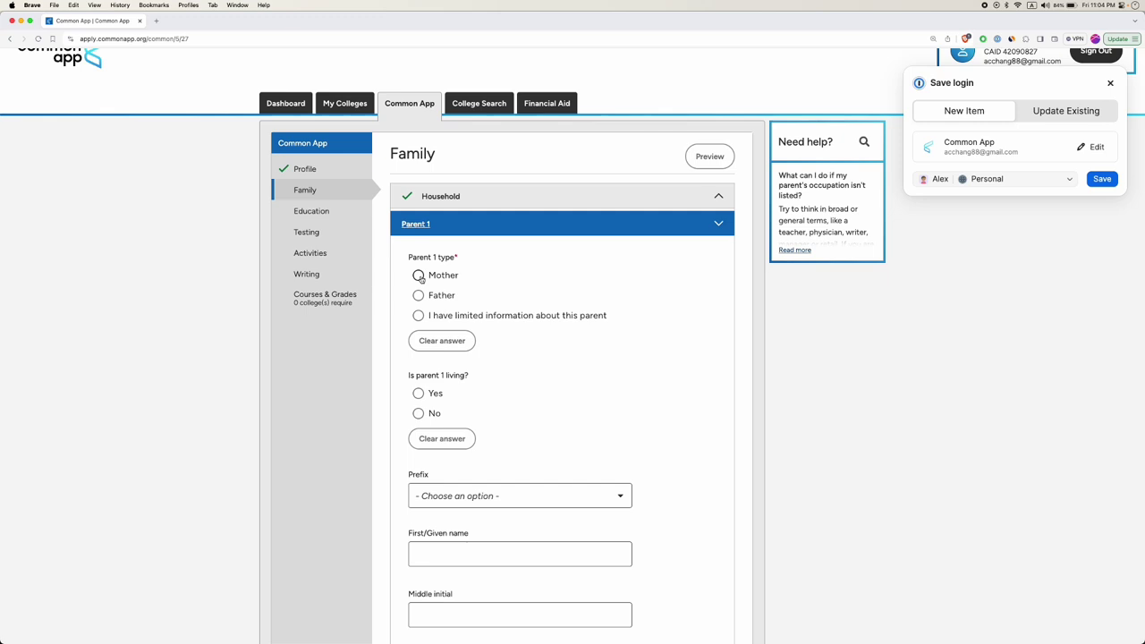
pyautogui.click(419, 276)
pyautogui.scroll(-2, 424, 286)
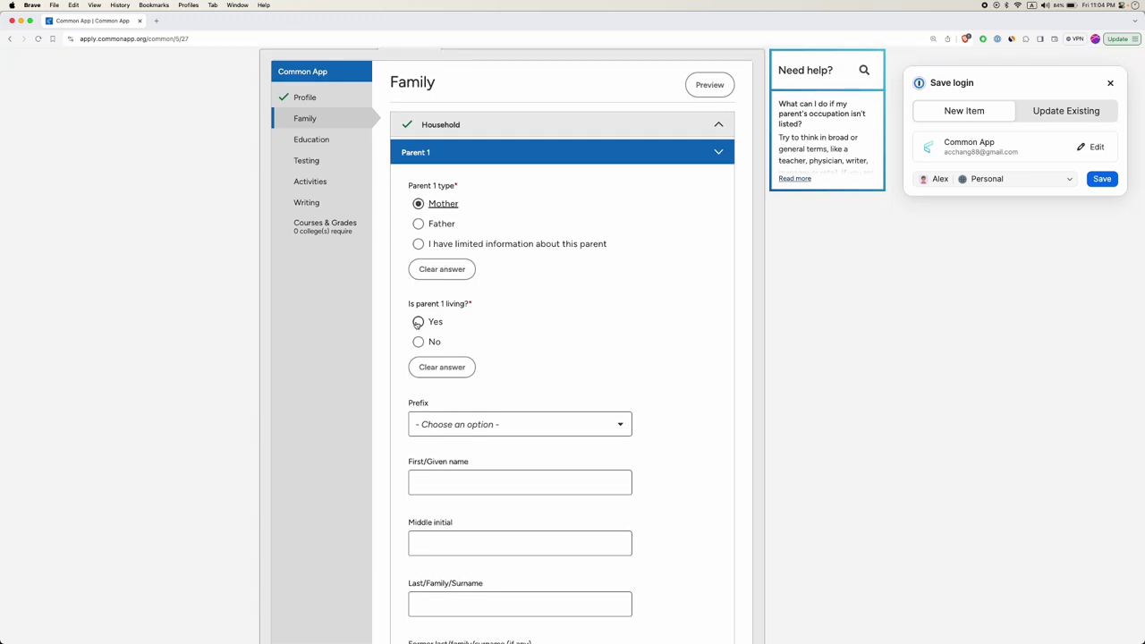
pyautogui.click(417, 322)
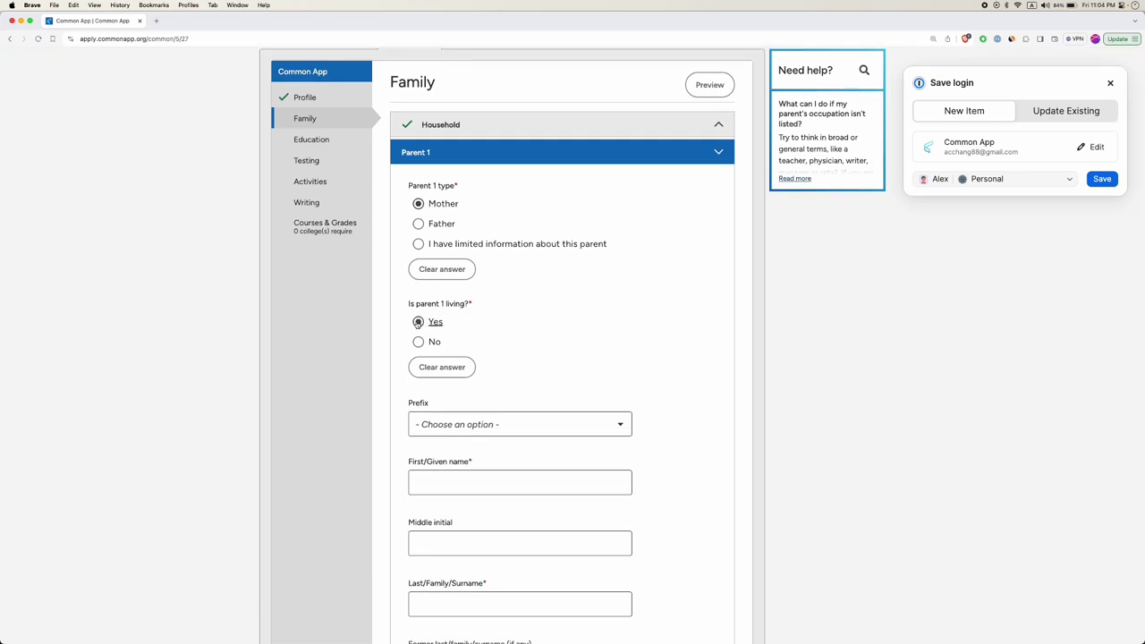
pyautogui.click(503, 424)
pyautogui.scroll(-1, 522, 496)
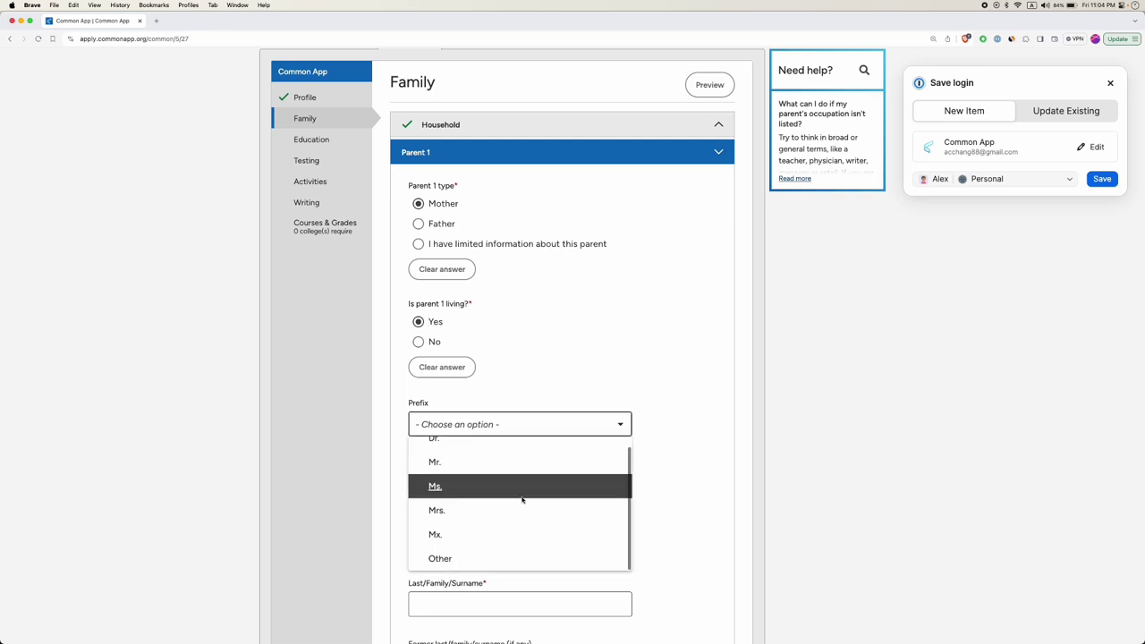
pyautogui.scroll(1, 501, 488)
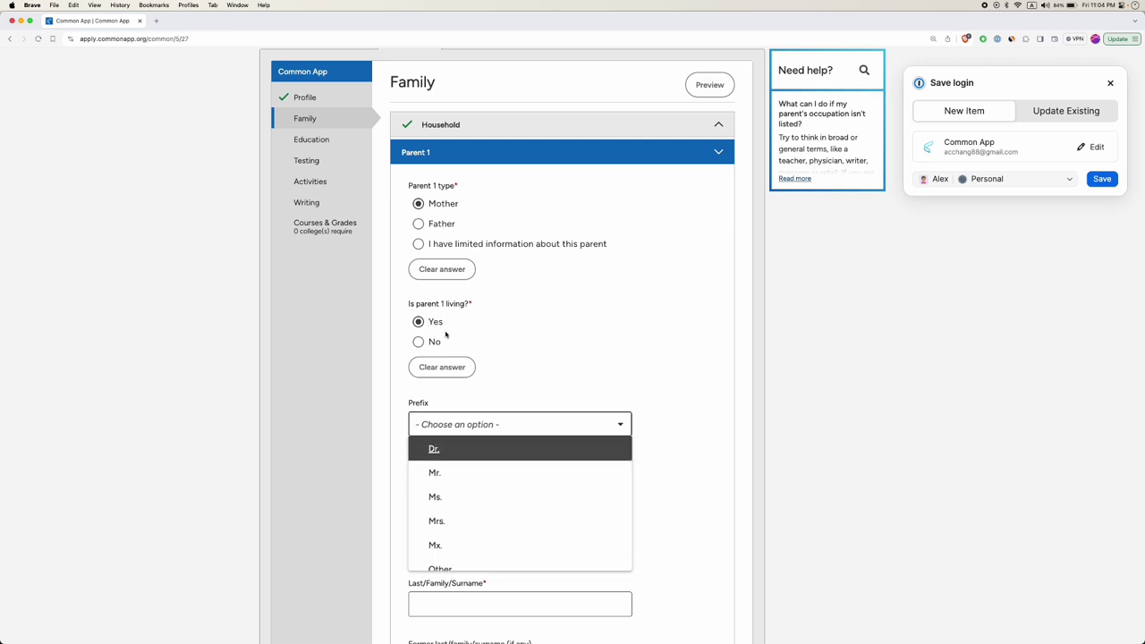
pyautogui.scroll(1, 440, 501)
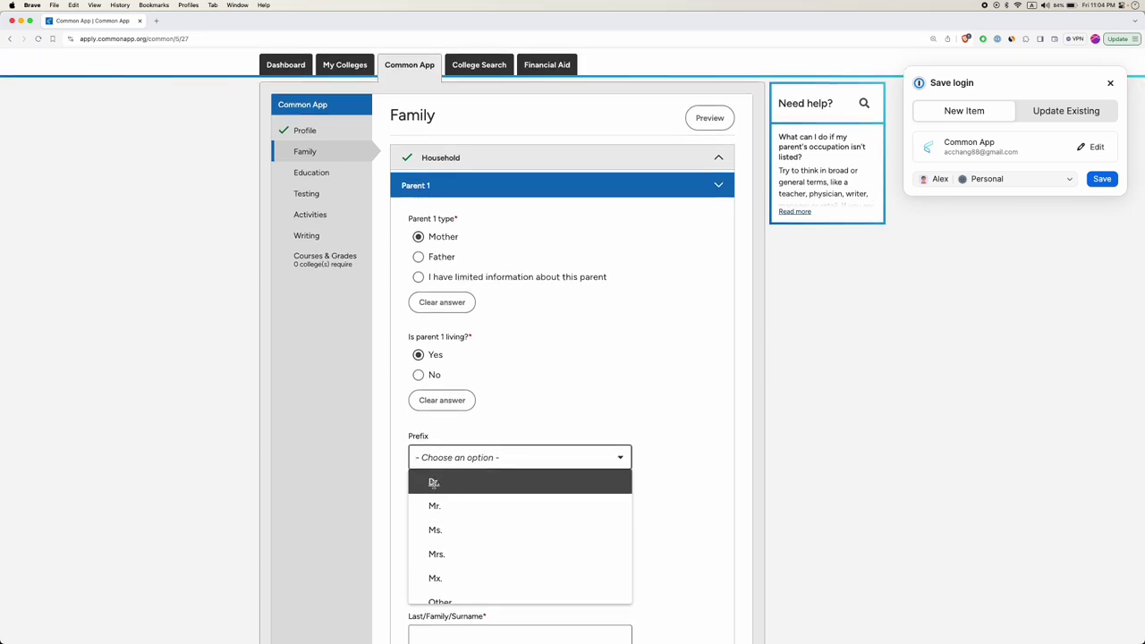
pyautogui.scroll(-1, 434, 488)
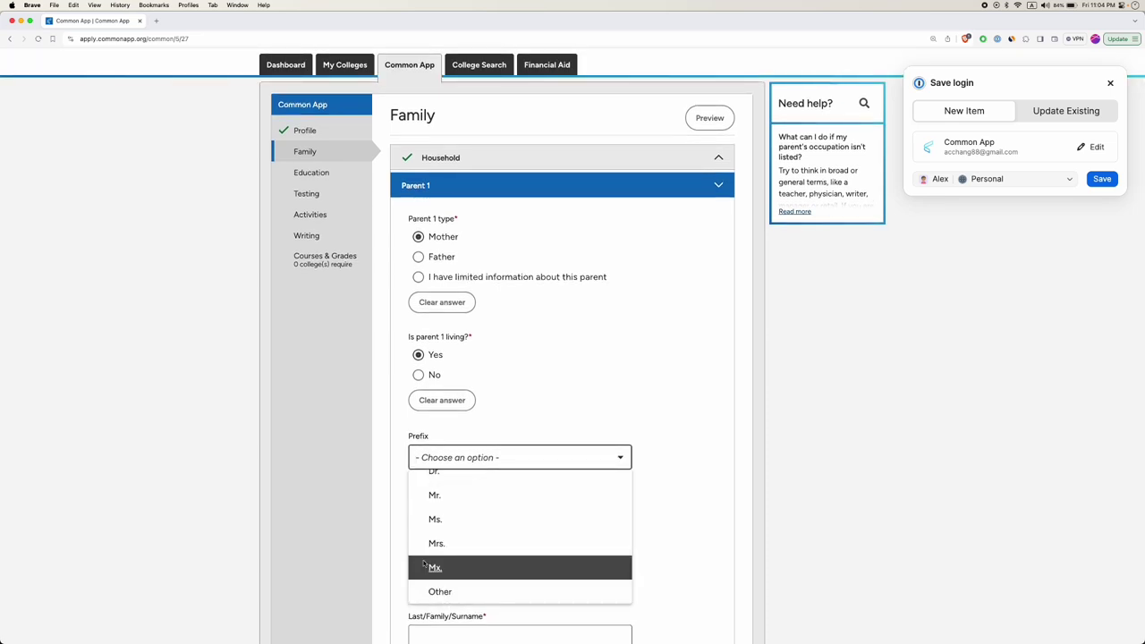
pyautogui.click(437, 544)
# Enter the parent's first name and last name.
pyautogui.scroll(-2, 447, 541)
pyautogui.click(459, 441)
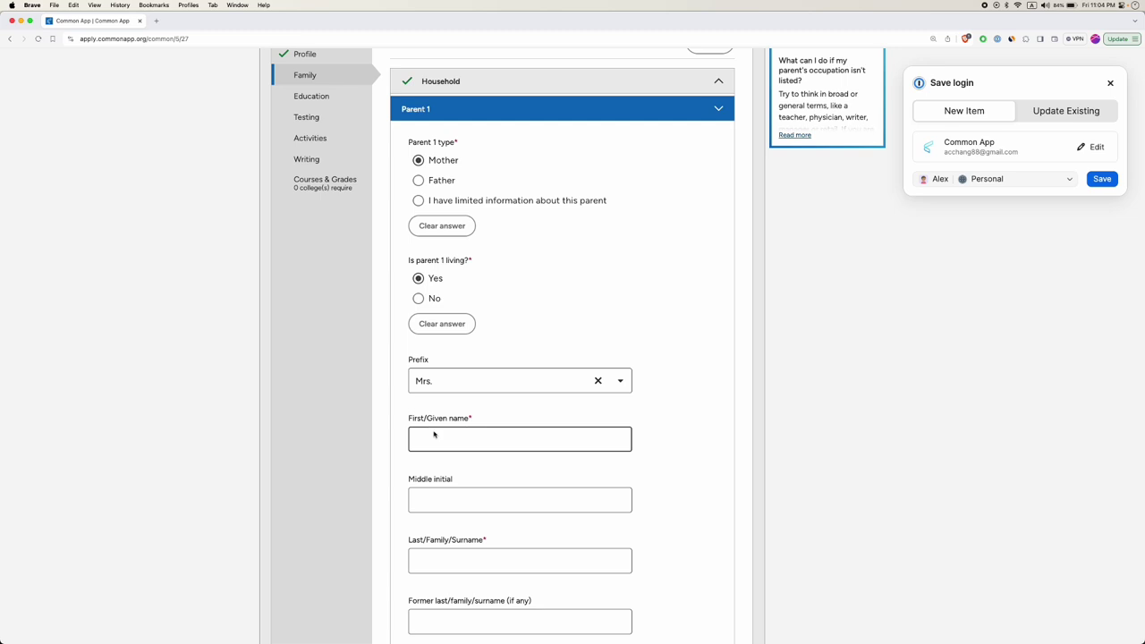
pyautogui.scroll(-2, 480, 422)
pyautogui.click(428, 471)
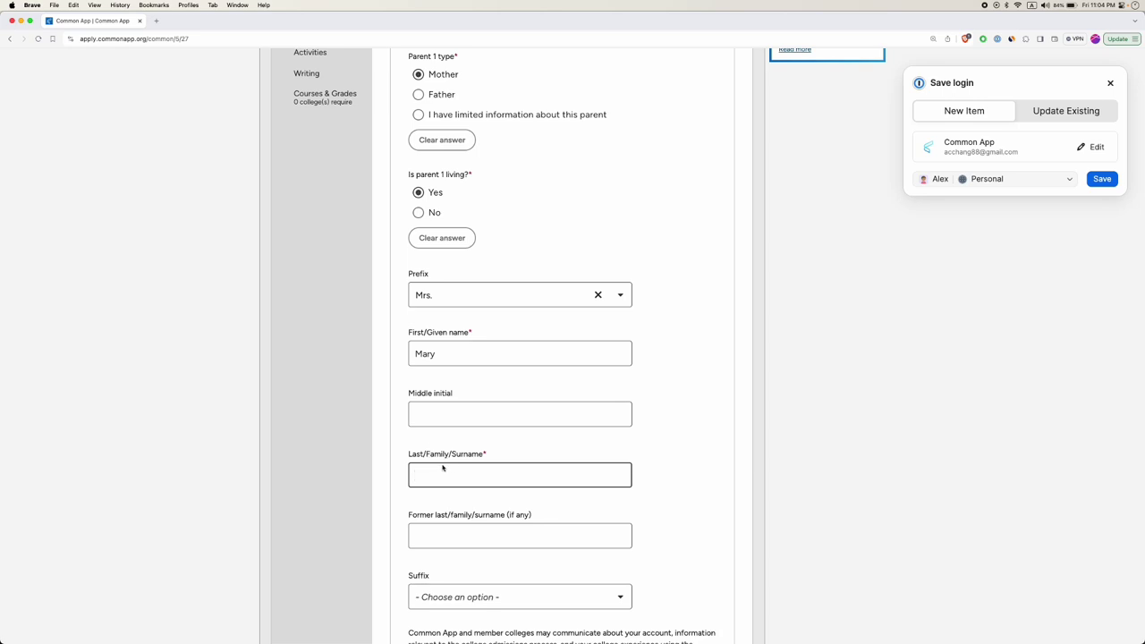
pyautogui.scroll(-3, 443, 481)
# Enter the parent's e-mail address in the Preferred email field.
pyautogui.scroll(-3, 472, 453)
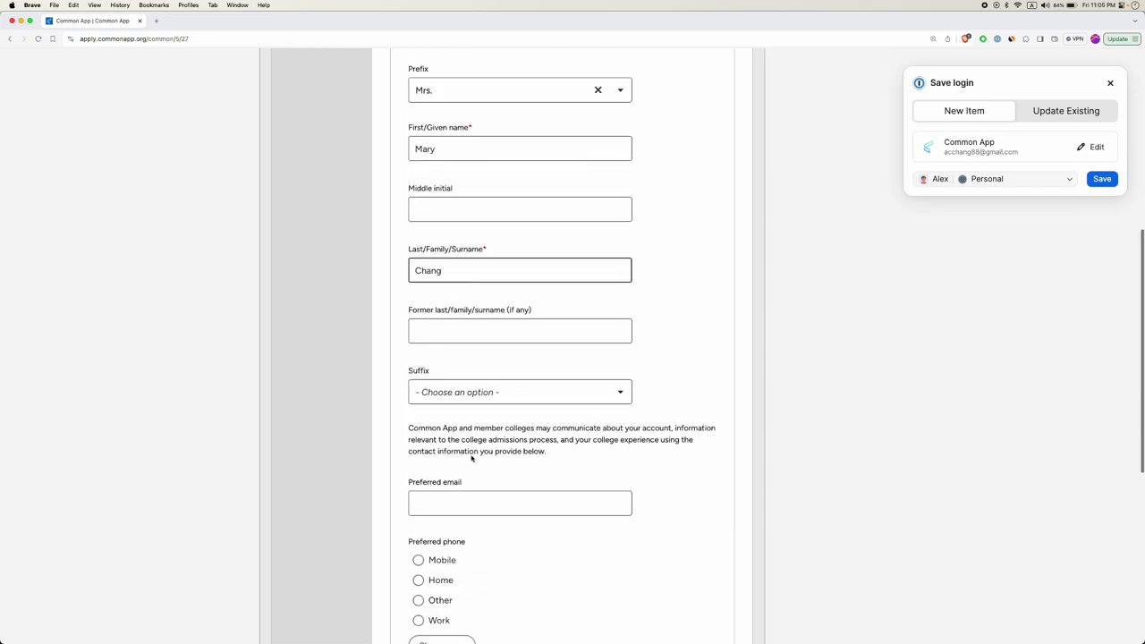
pyautogui.scroll(-3, 470, 401)
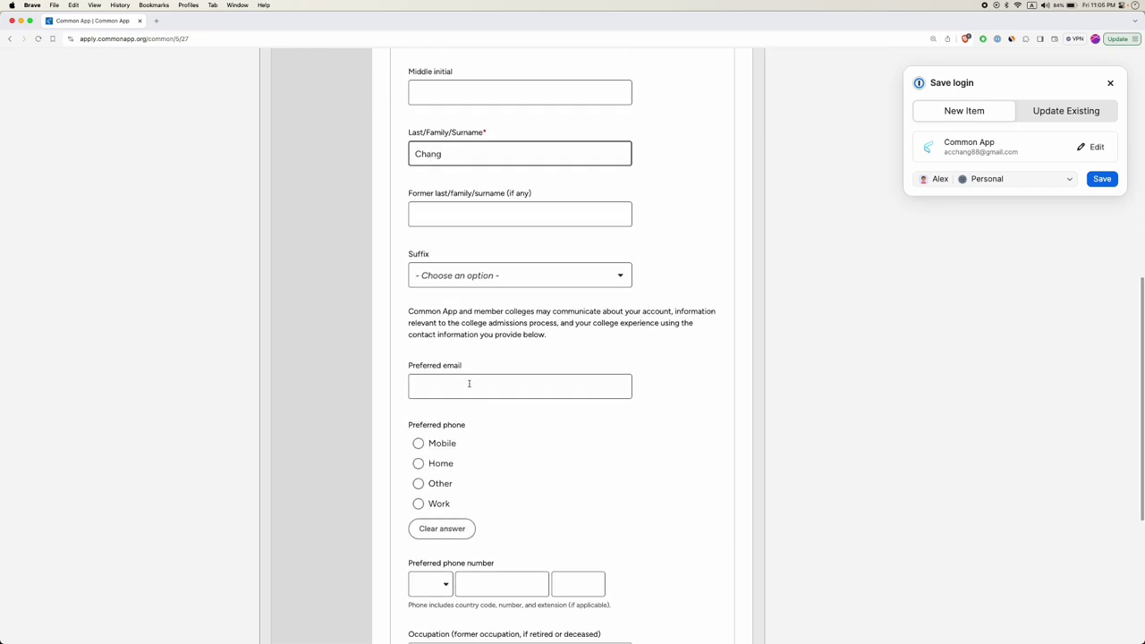
pyautogui.click(495, 382)
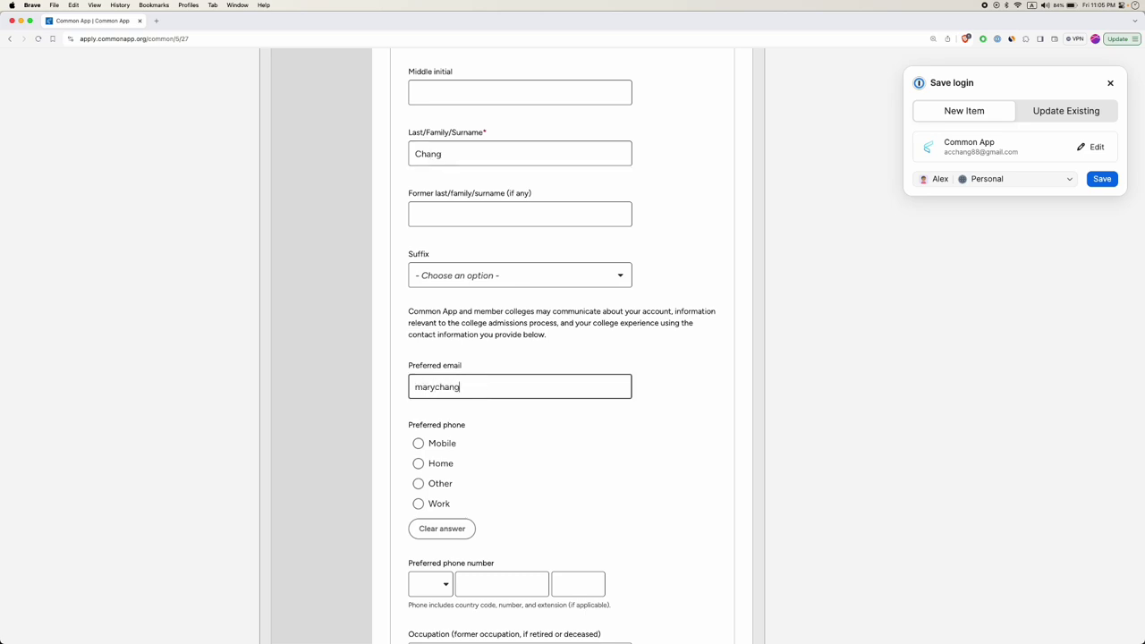
pyautogui.click(393, 445)
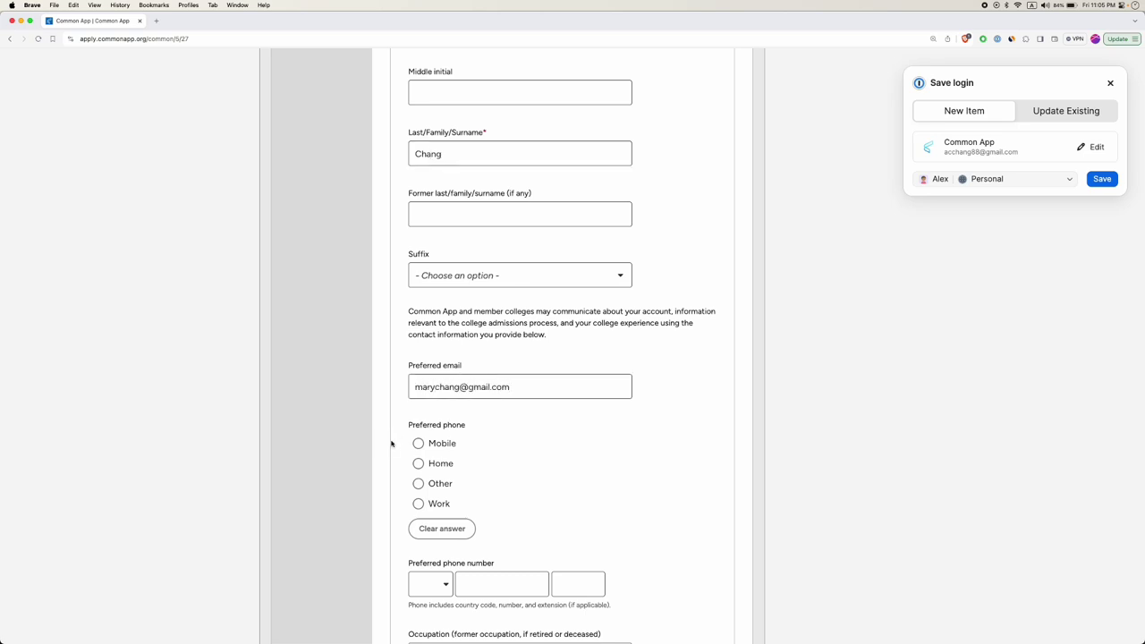
pyautogui.scroll(-1, 398, 443)
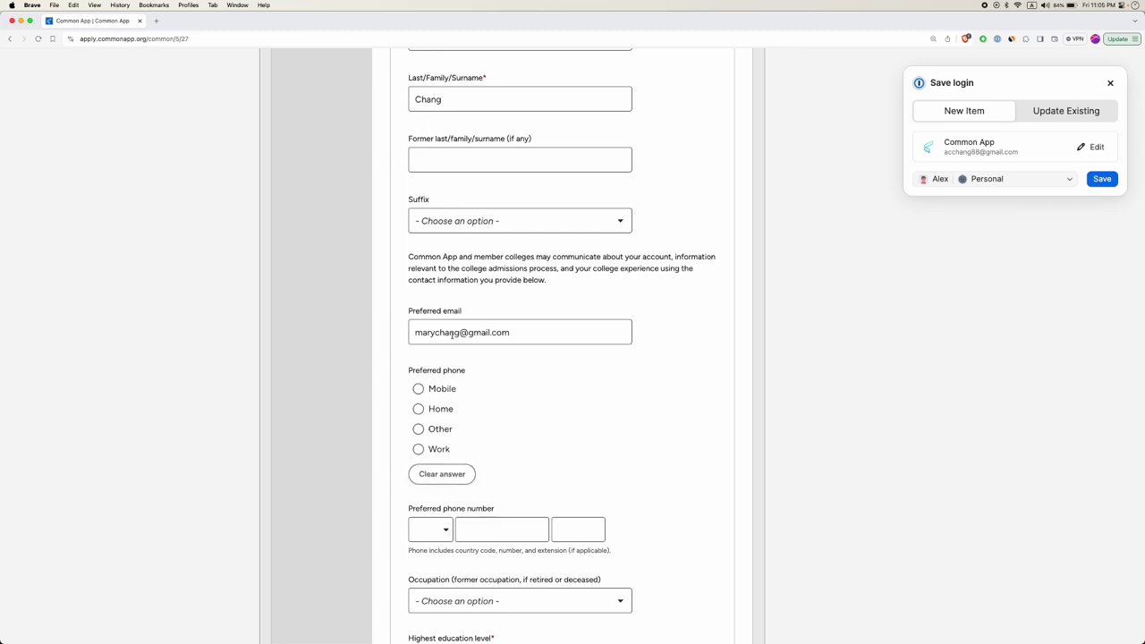
pyautogui.scroll(-2, 434, 429)
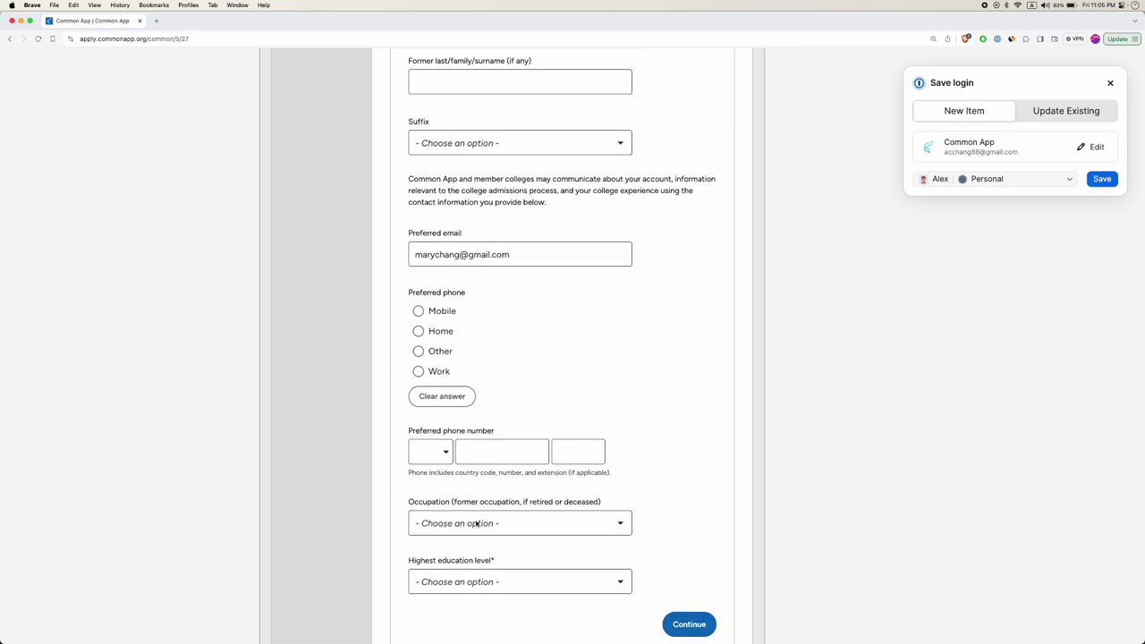
pyautogui.scroll(-2, 477, 523)
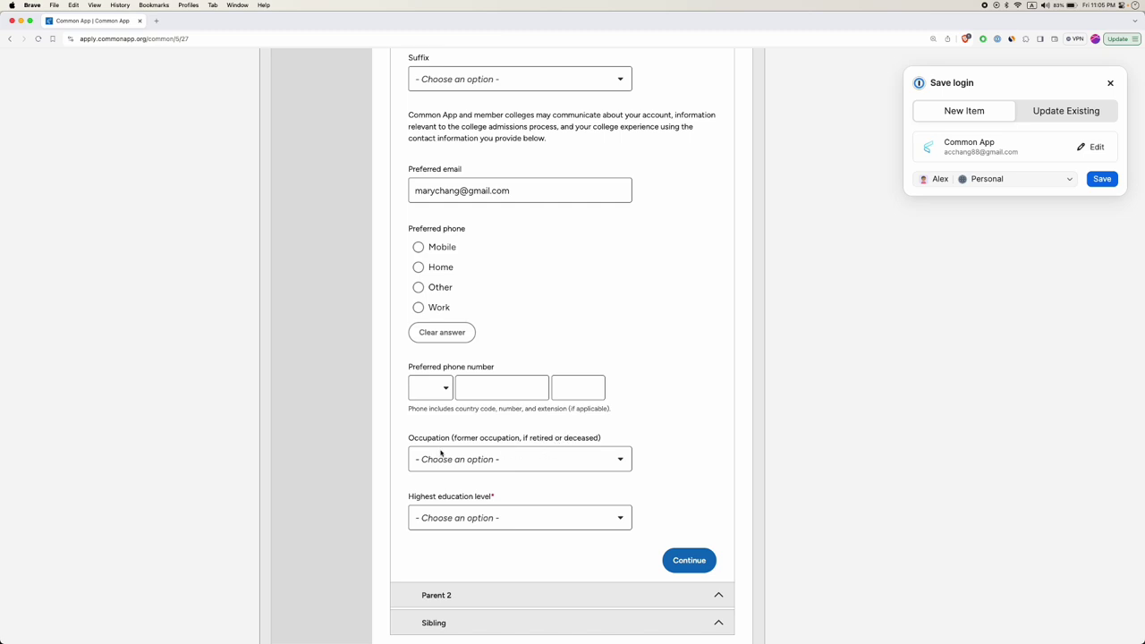
# Set Parent 1's occupation to Engineer, replacing an accidental Other selection.
pyautogui.click(487, 463)
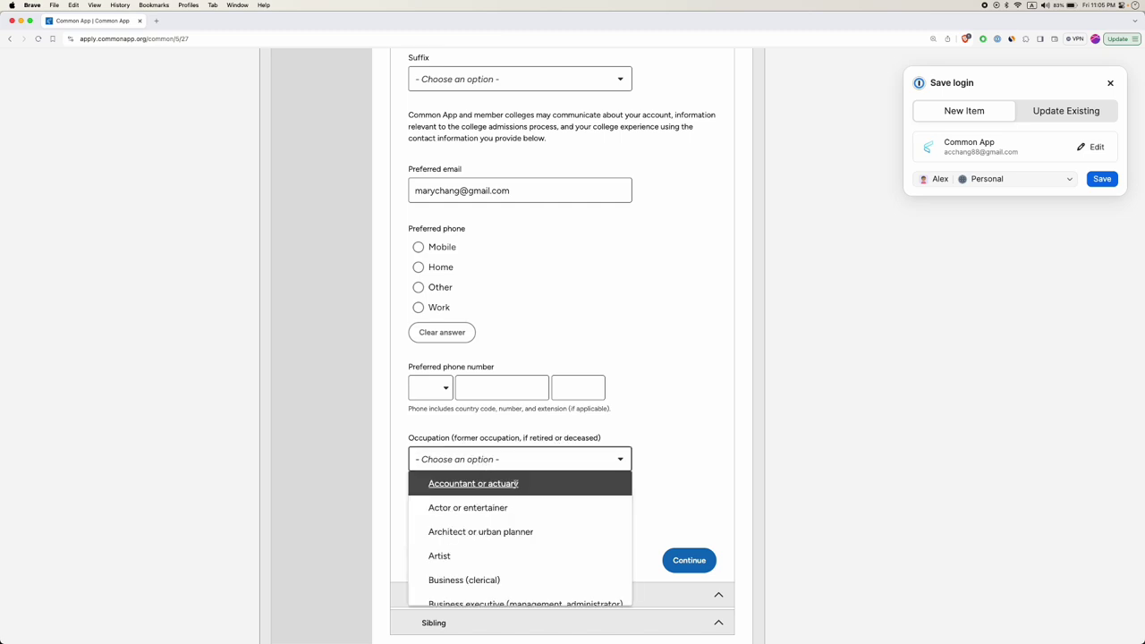
pyautogui.scroll(-15, 501, 550)
pyautogui.scroll(-15, 495, 551)
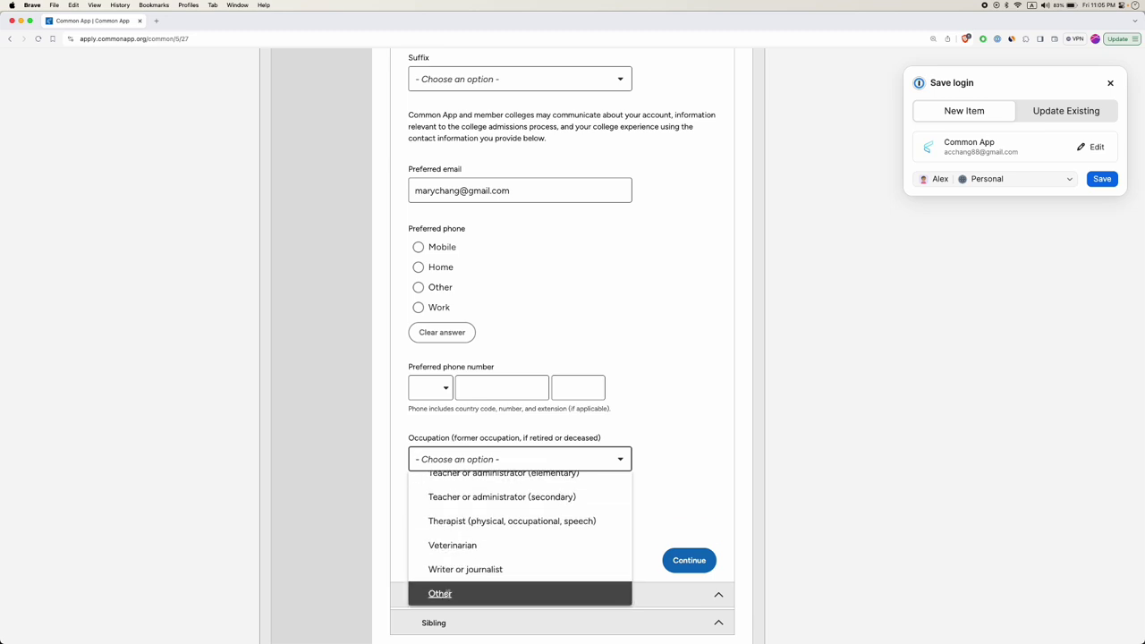
pyautogui.click(440, 594)
pyautogui.click(599, 459)
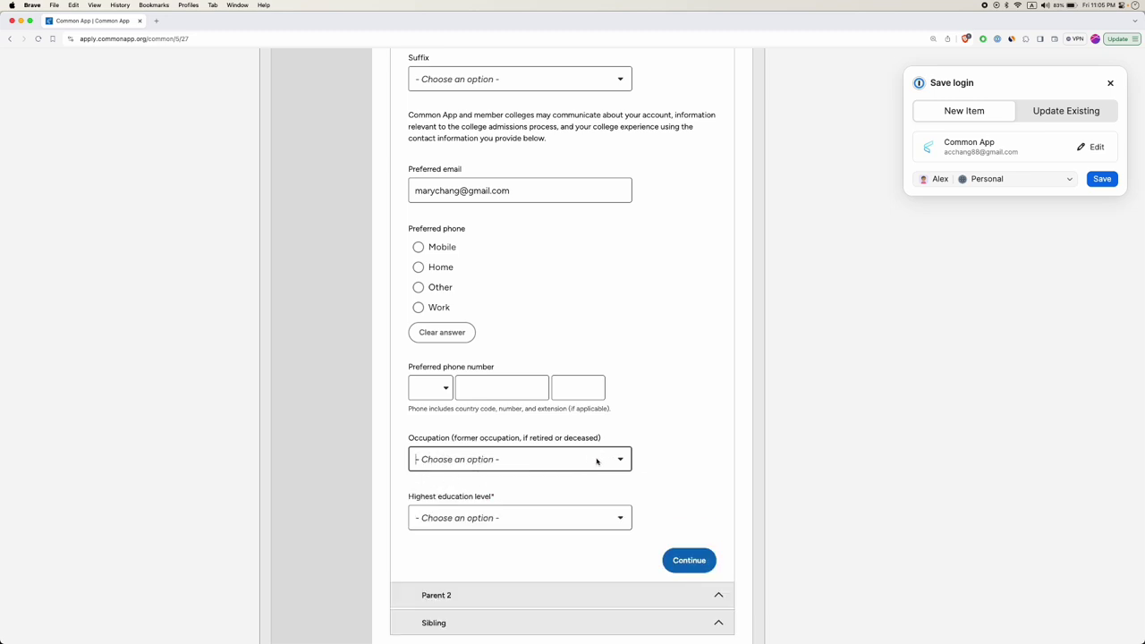
pyautogui.click(538, 454)
pyautogui.scroll(-2, 487, 537)
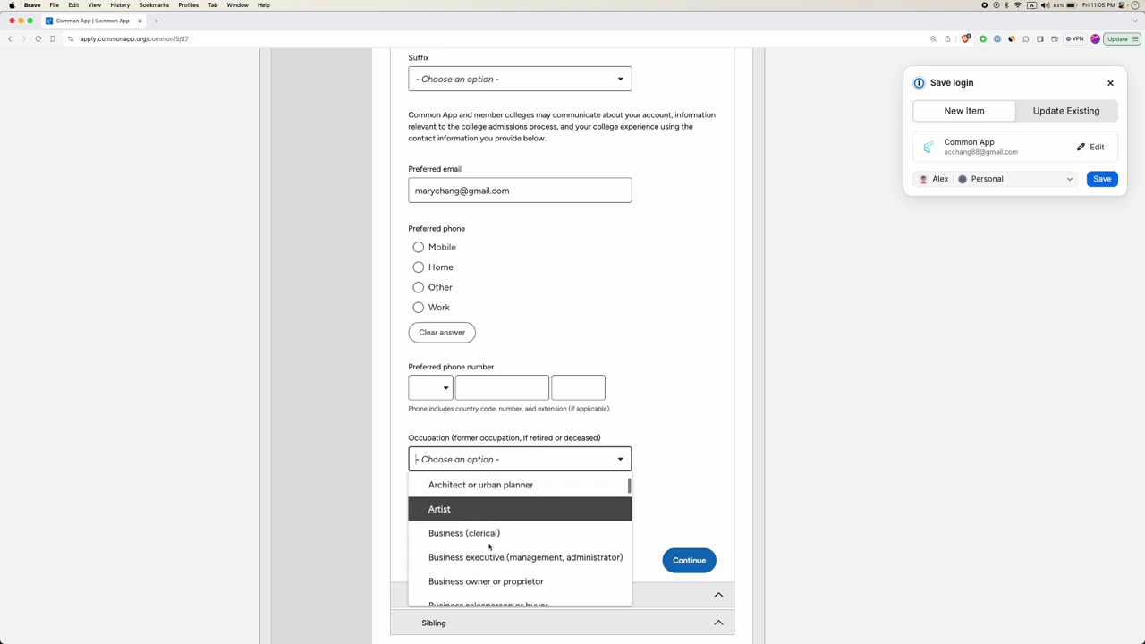
pyautogui.scroll(-8, 487, 543)
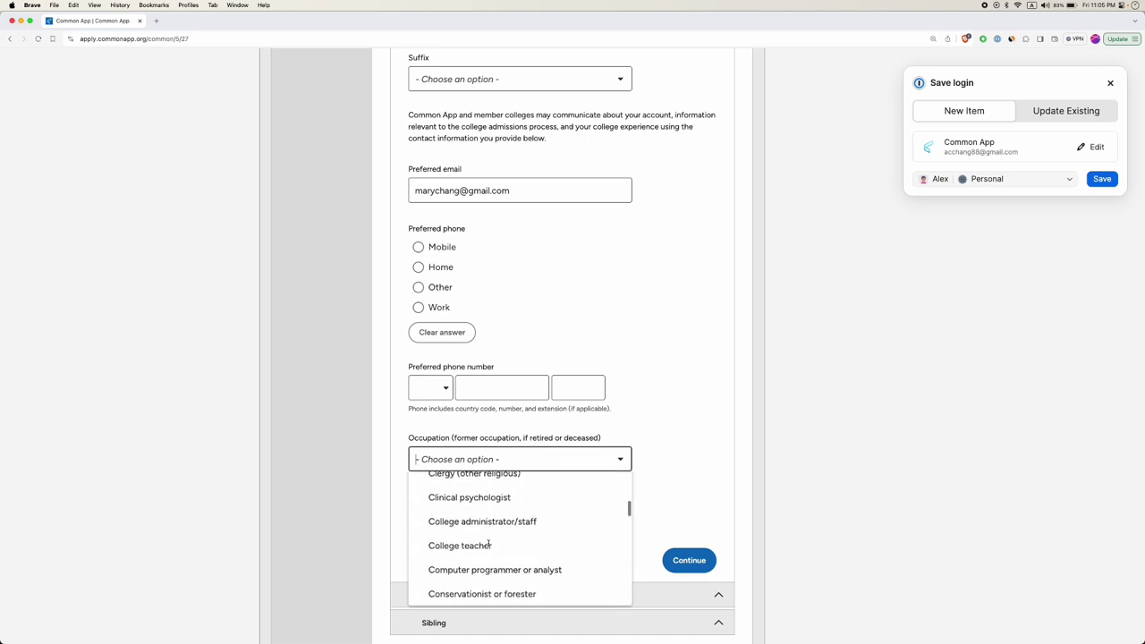
pyautogui.scroll(-1, 488, 543)
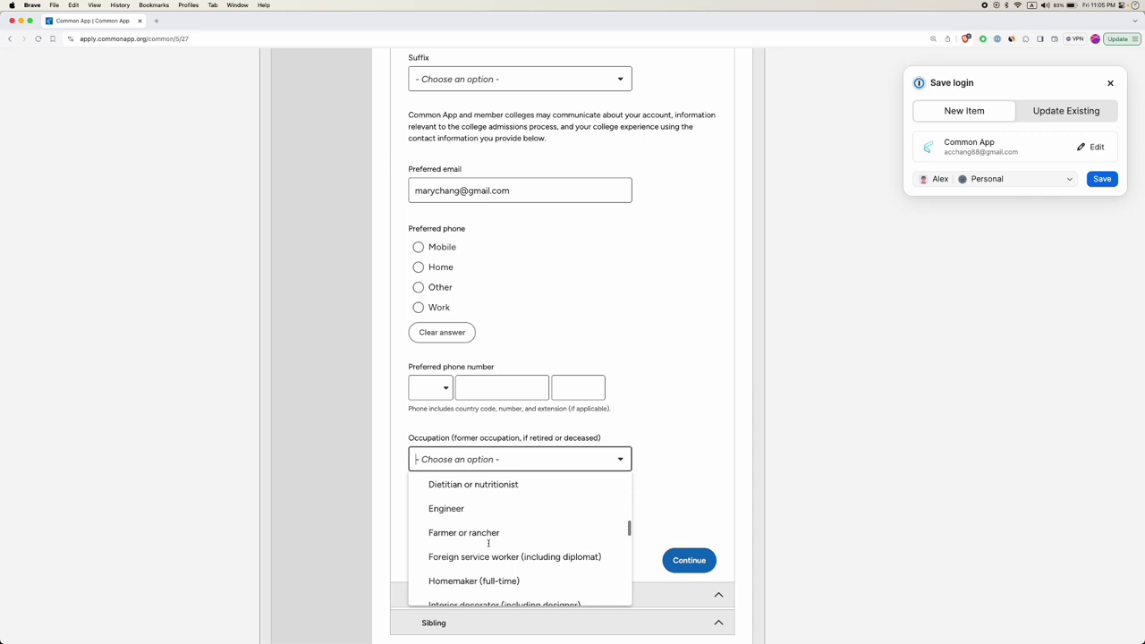
pyautogui.click(457, 510)
pyautogui.scroll(-2, 388, 509)
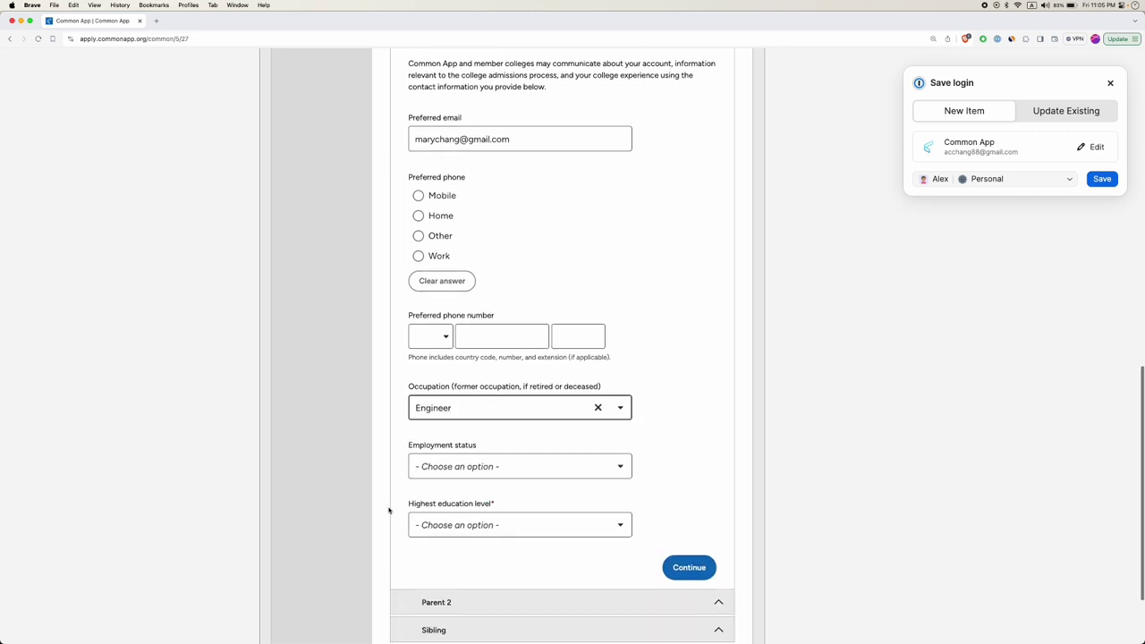
pyautogui.click(490, 465)
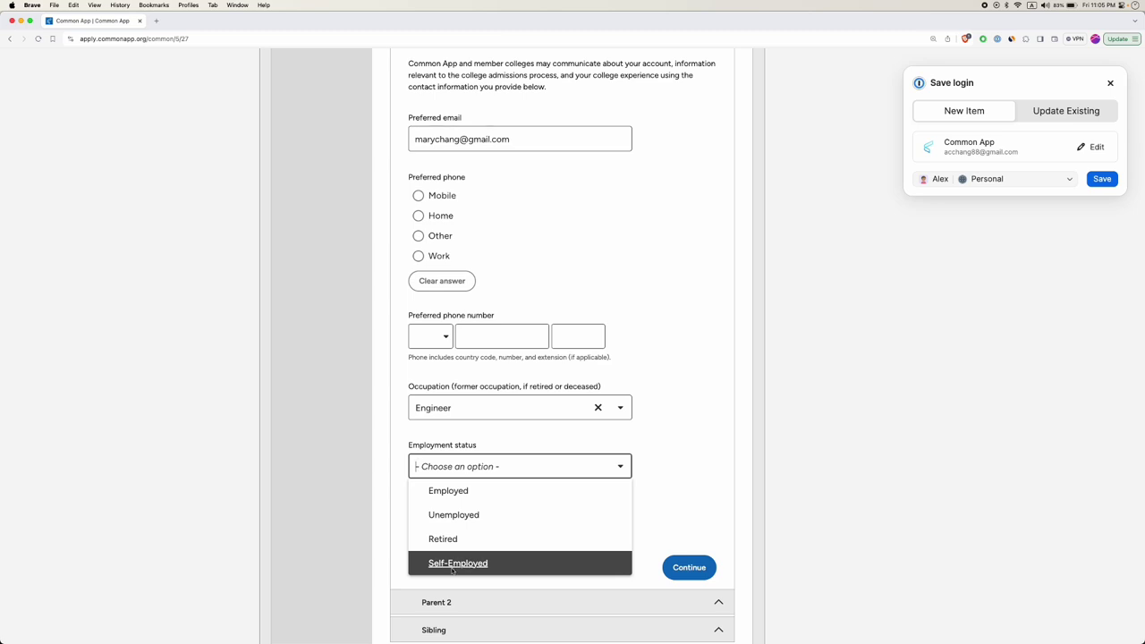
# Set employment status Employed, not at a college/university, with current employer Microsoft.
pyautogui.click(445, 491)
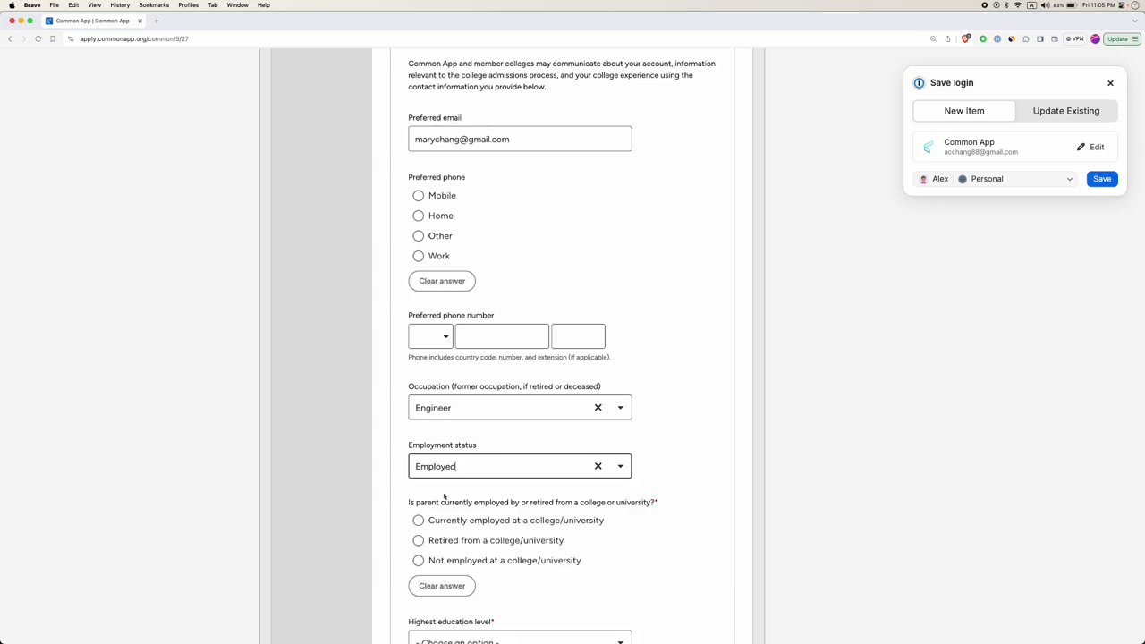
pyautogui.scroll(-3, 408, 463)
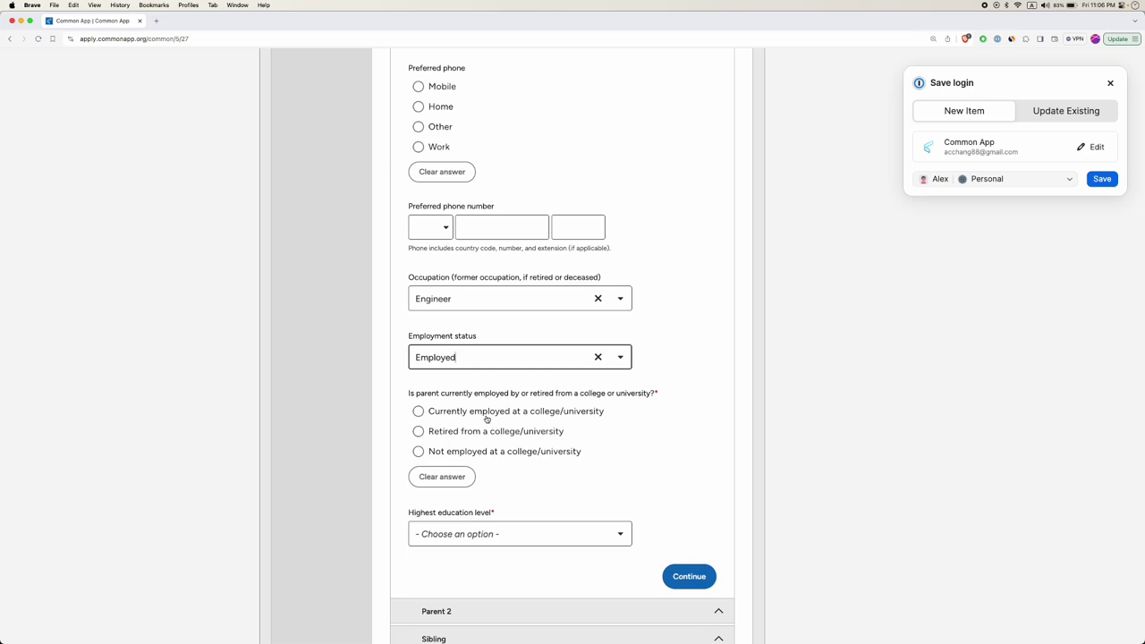
pyautogui.click(418, 411)
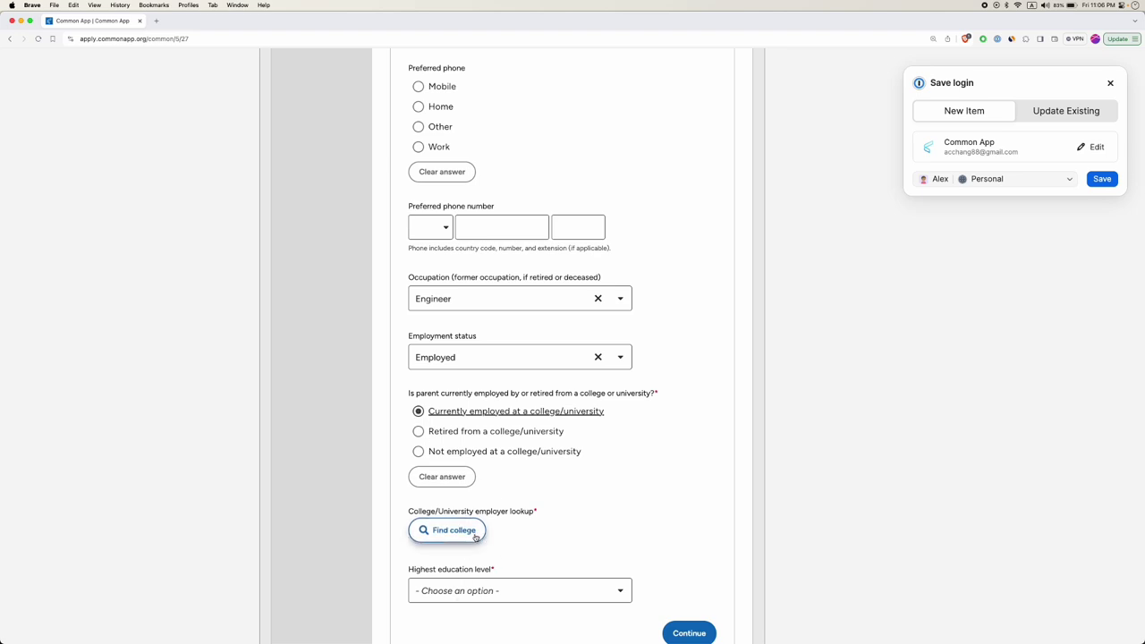
pyautogui.click(417, 452)
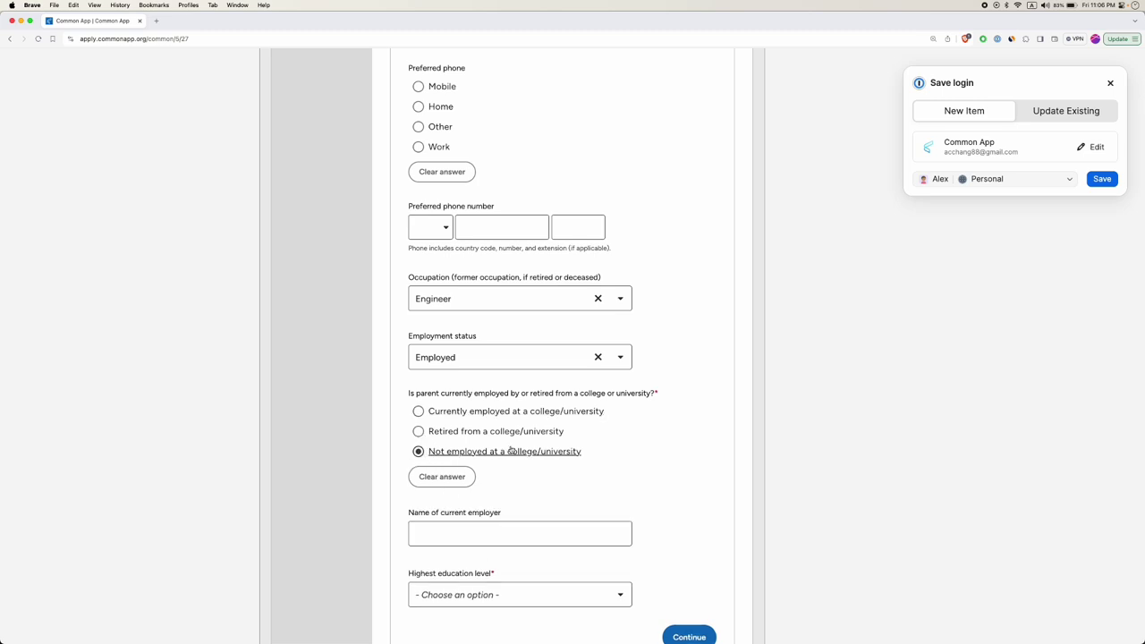
pyautogui.click(476, 539)
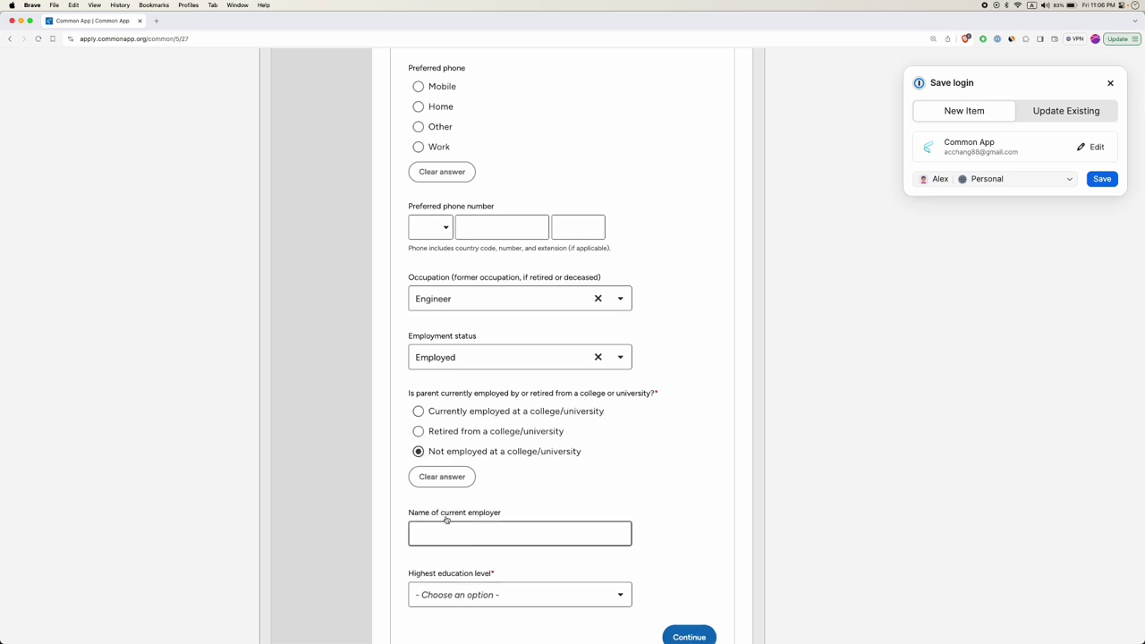
pyautogui.scroll(-1, 450, 517)
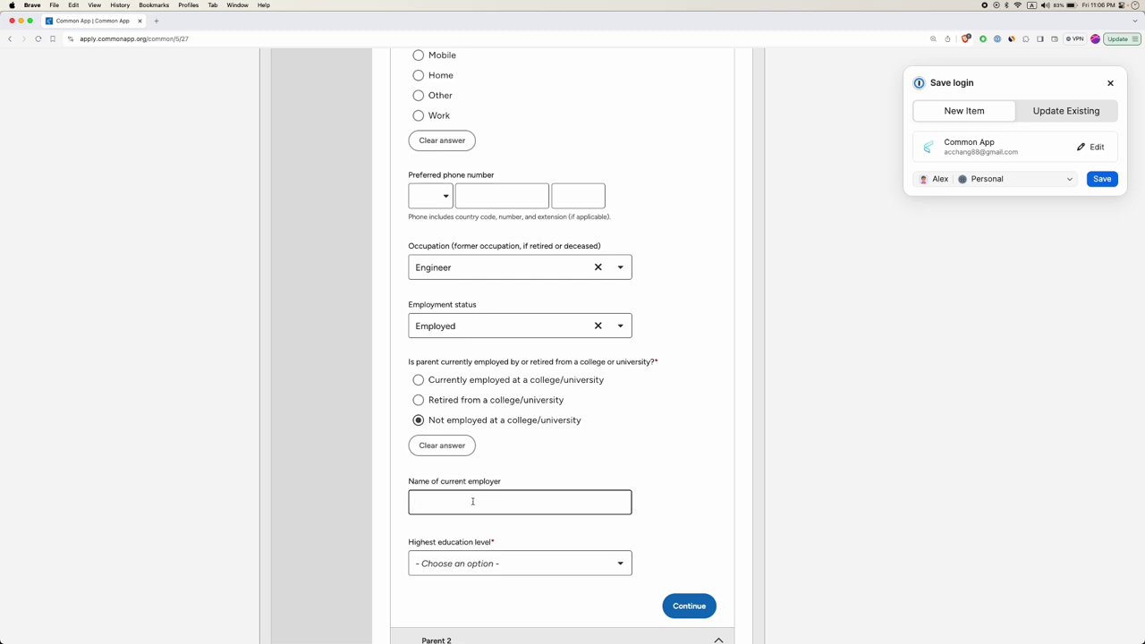
pyautogui.write('Microsfo')
pyautogui.write('oft')
pyautogui.scroll(-3, 443, 502)
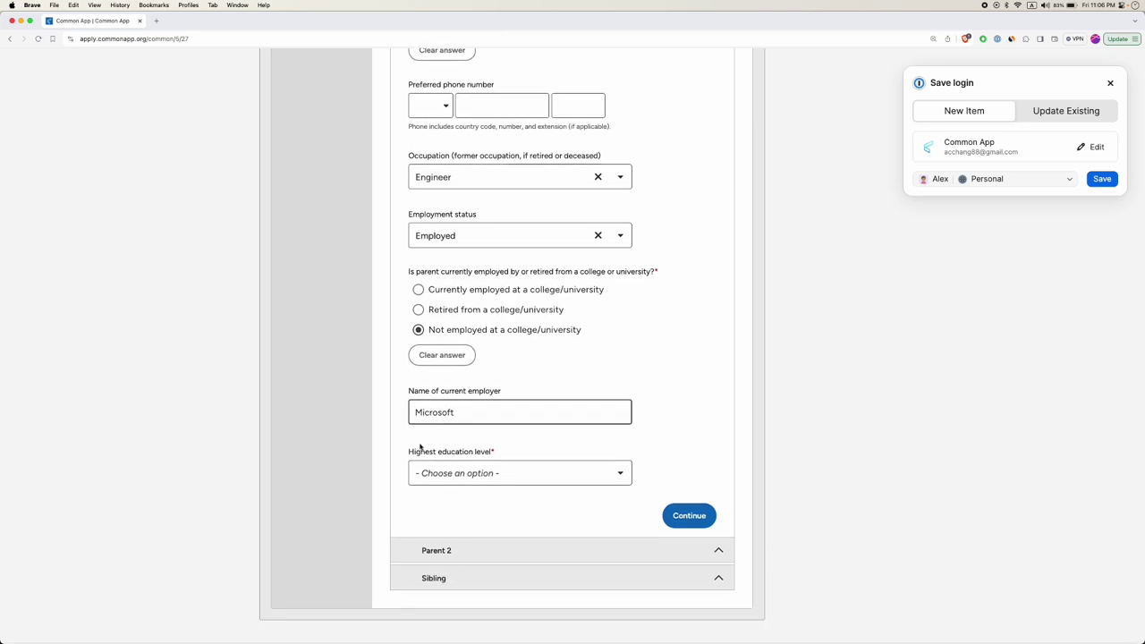
# Choose Graduated from college/university with 1 institution attended, and start the college lookup.
pyautogui.click(462, 477)
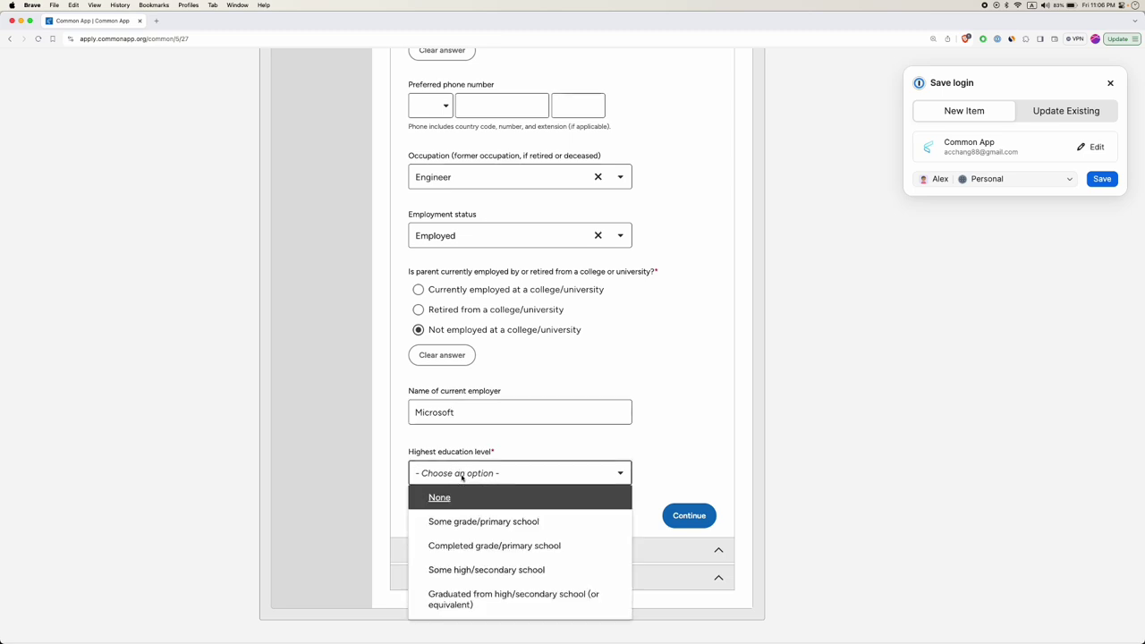
pyautogui.scroll(-2, 471, 513)
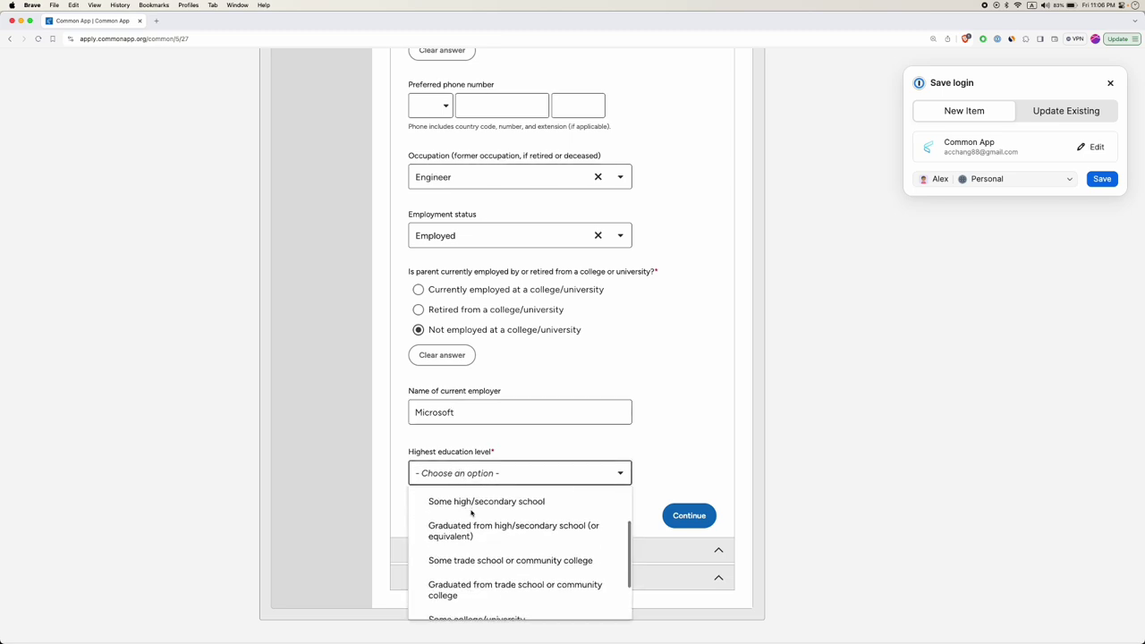
pyautogui.scroll(-2, 472, 513)
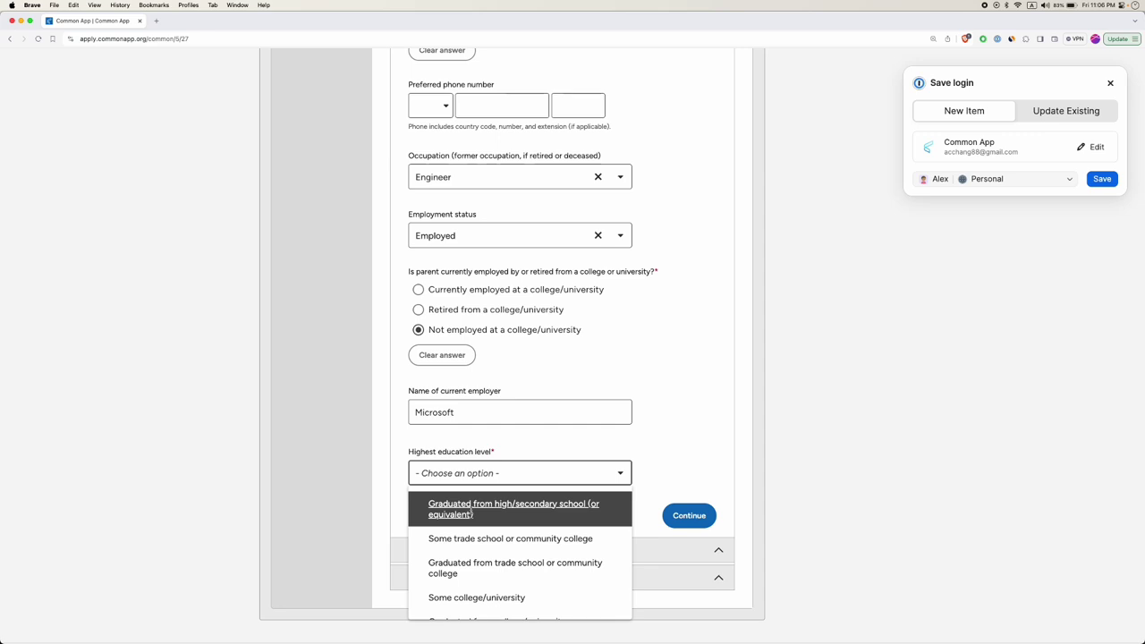
pyautogui.scroll(-1, 471, 512)
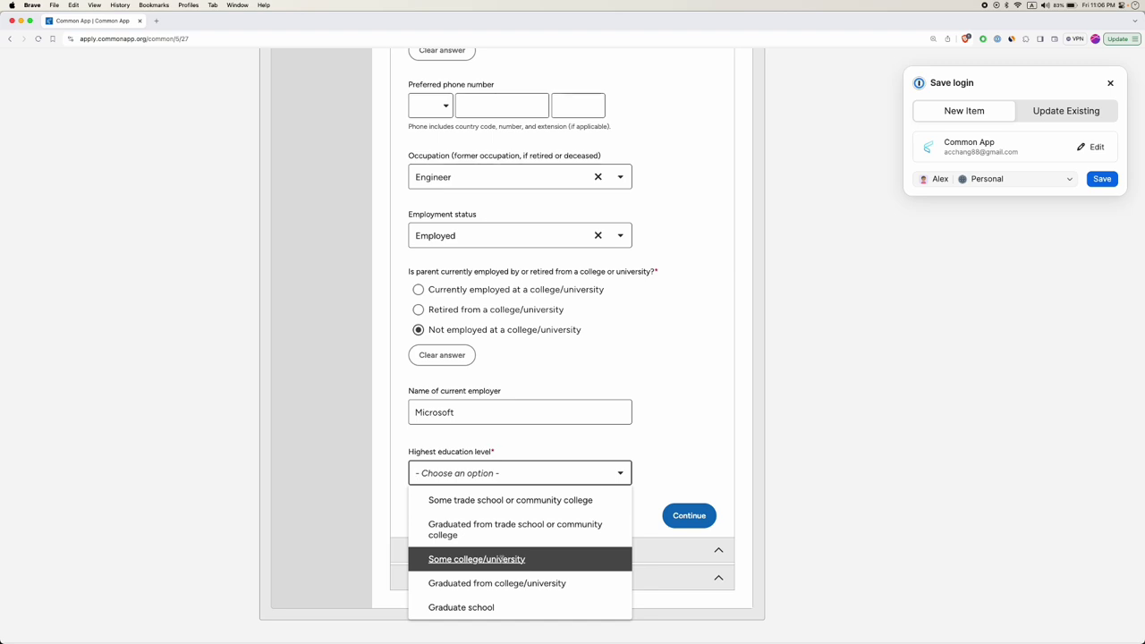
pyautogui.scroll(-1, 501, 559)
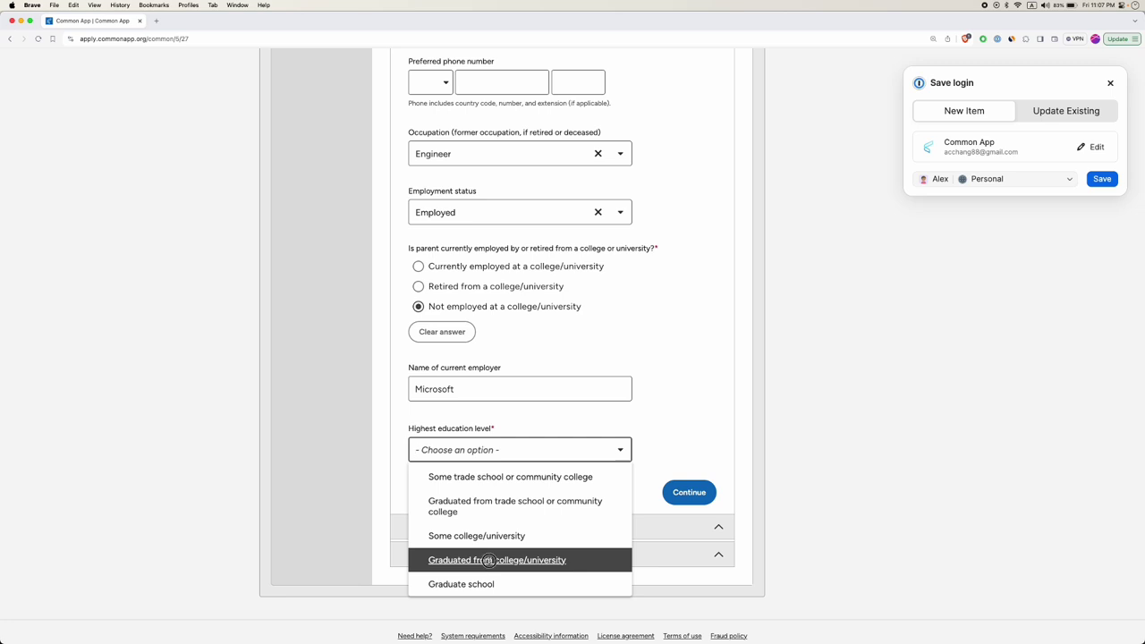
pyautogui.click(489, 560)
pyautogui.scroll(-3, 405, 516)
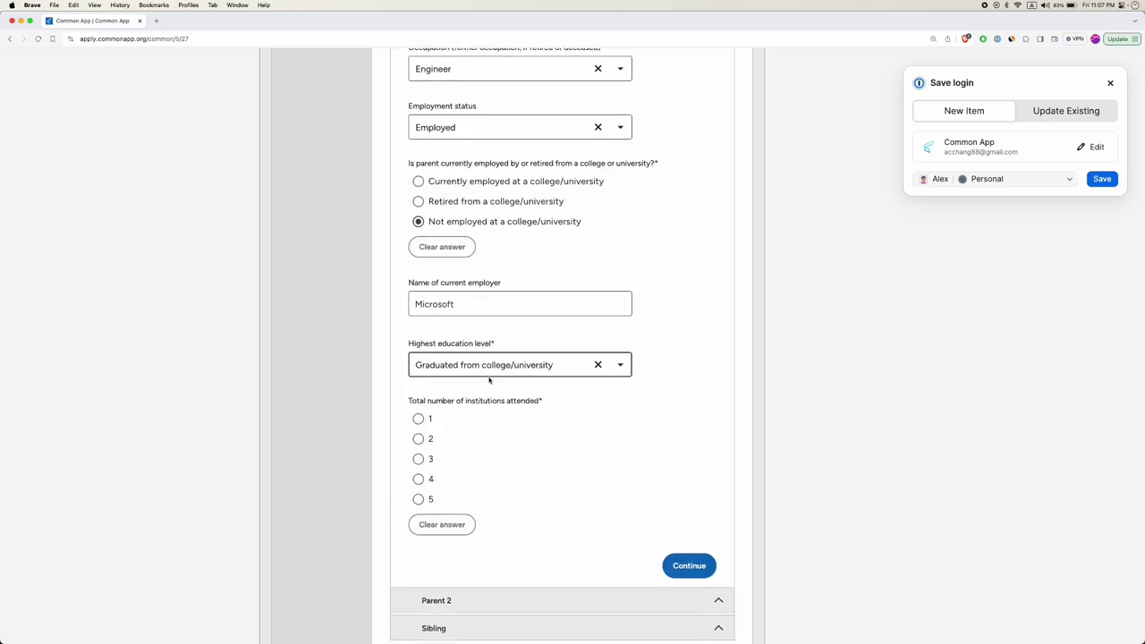
pyautogui.click(418, 419)
pyautogui.scroll(-3, 439, 437)
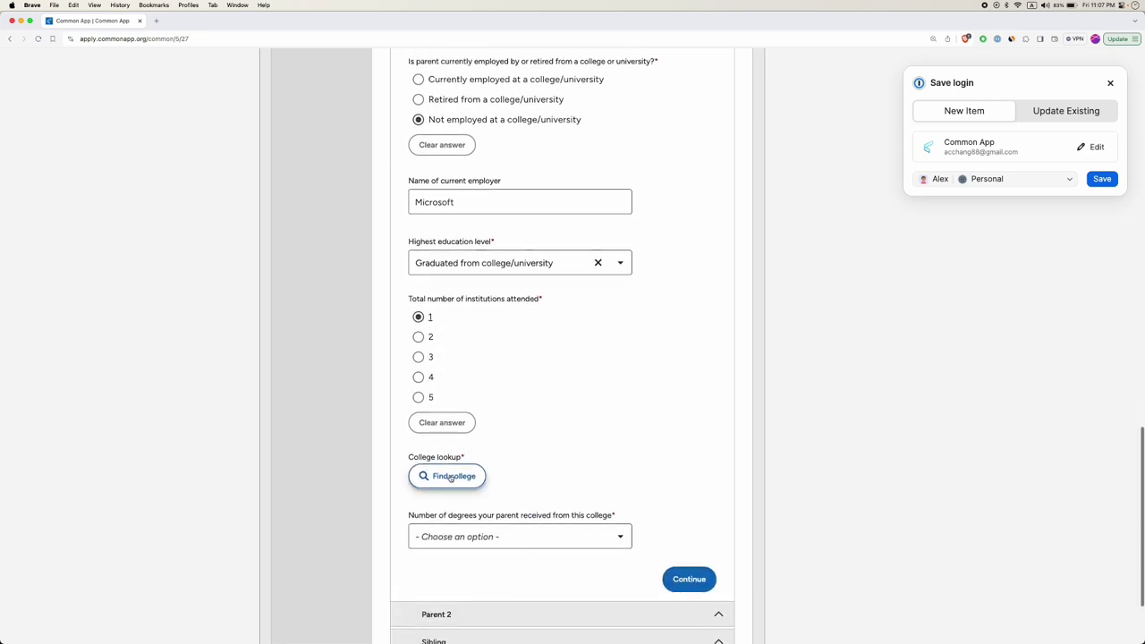
pyautogui.click(445, 478)
# Search colleges for 'national taiwan university' and choose to enter it manually as not listed.
pyautogui.click(547, 278)
pyautogui.write('taiwan u')
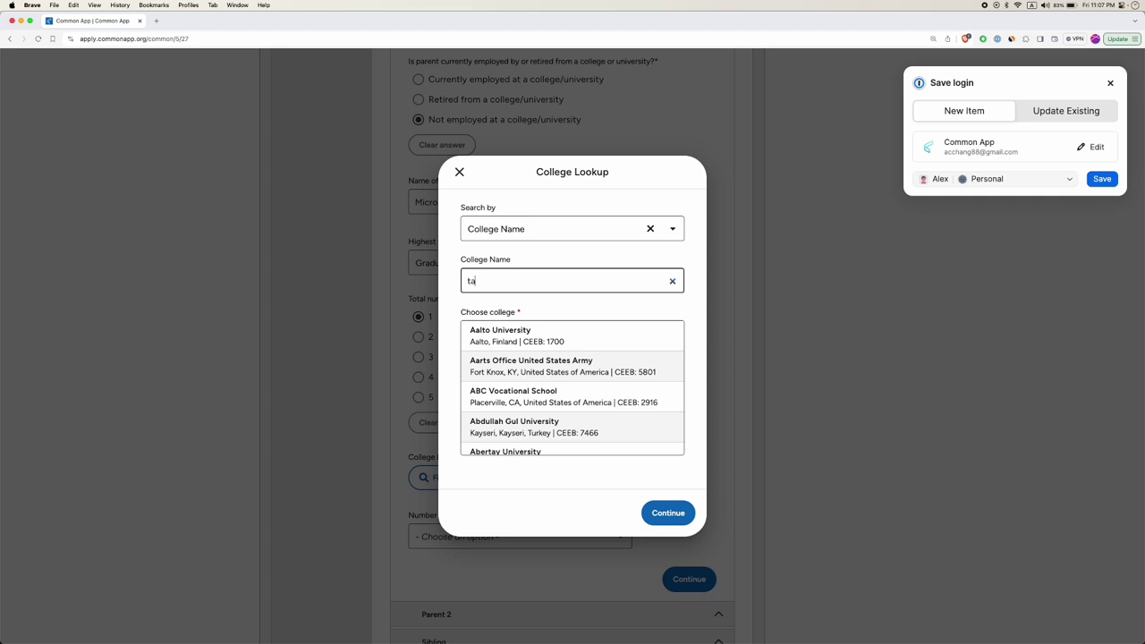
pyautogui.press('BackSpace')
pyautogui.press('BackSpace')
pyautogui.press('BackSpace')
pyautogui.press('BackSpace')
pyautogui.press('BackSpace')
pyautogui.press('BackSpace')
pyautogui.press('BackSpace')
pyautogui.write('national taiwa')
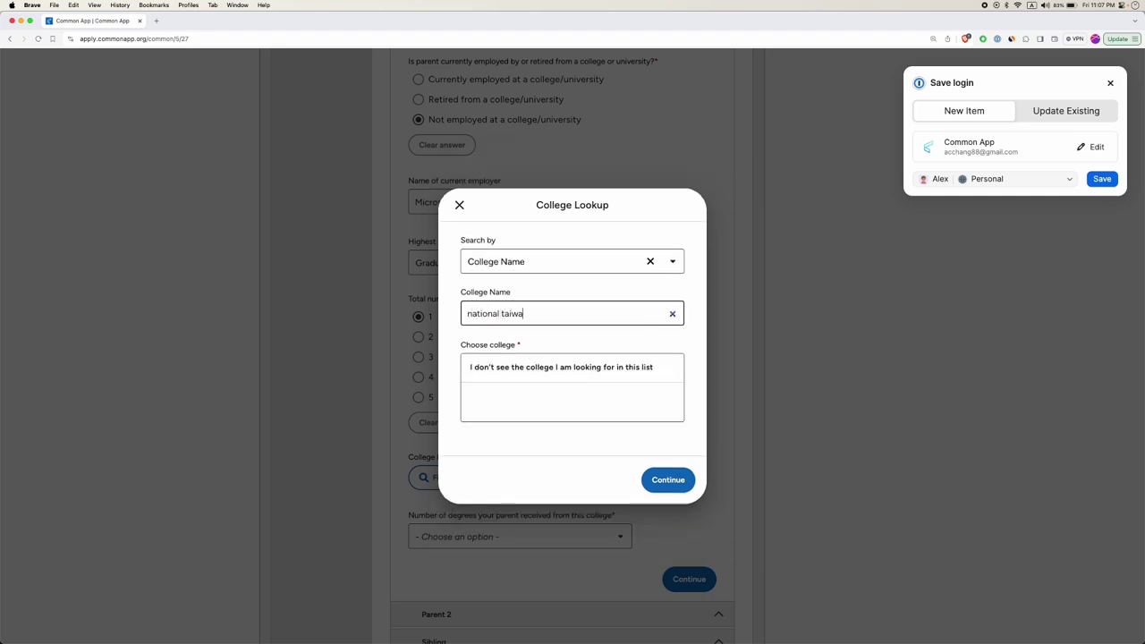
pyautogui.write('n university')
pyautogui.click(593, 300)
pyautogui.click(570, 312)
pyautogui.click(550, 370)
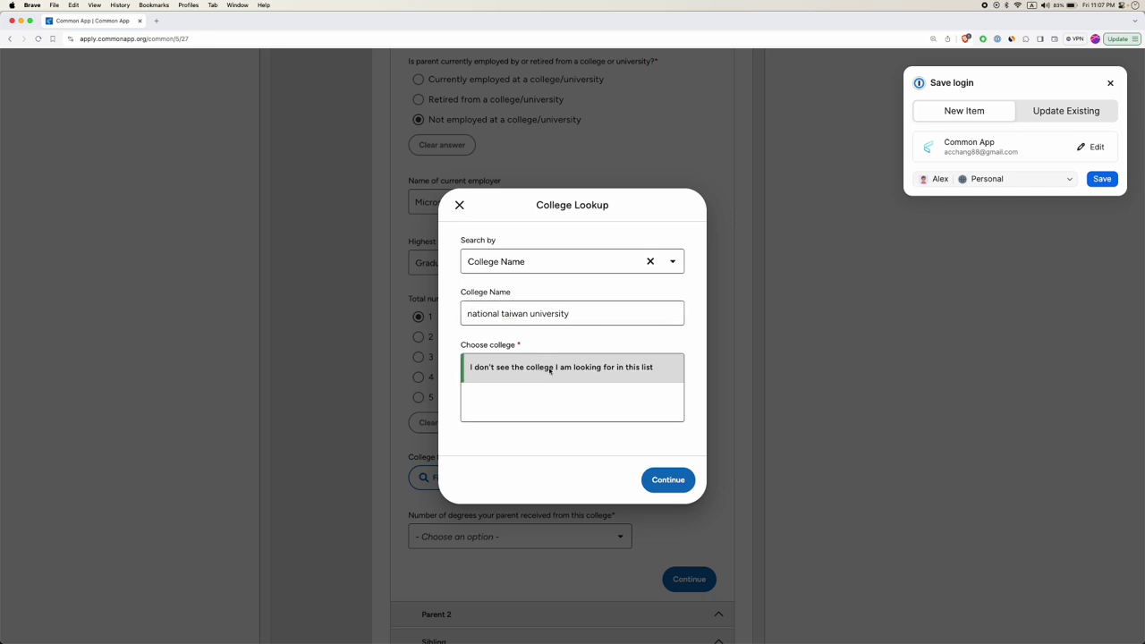
pyautogui.click(671, 482)
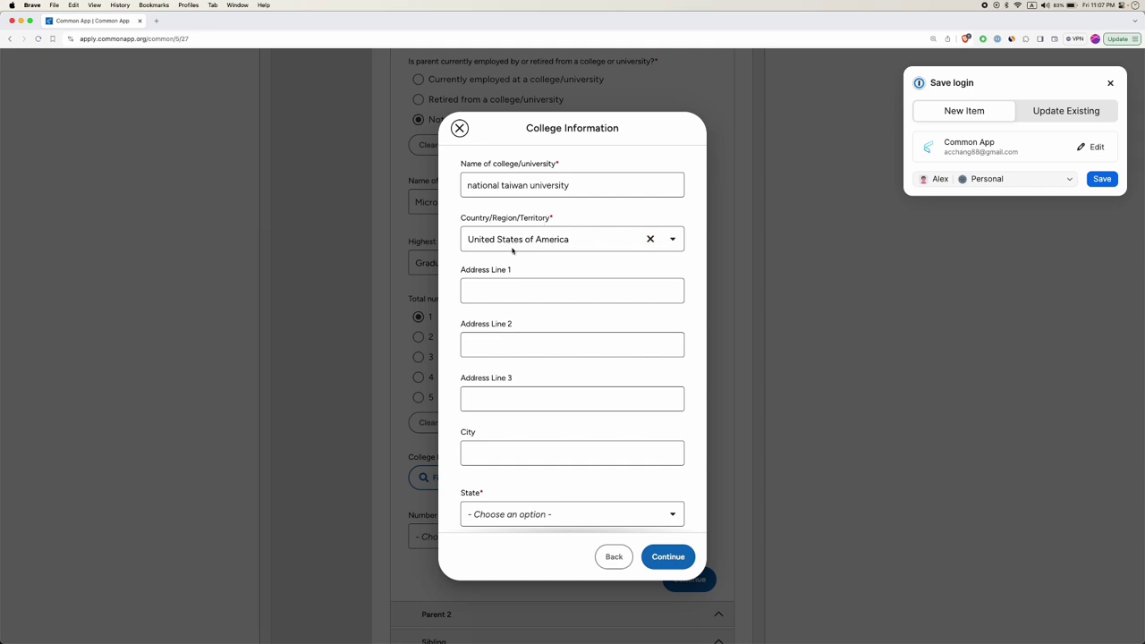
# Set the college's country to Taiwan and city to Taipei, then save the college.
pyautogui.click(650, 239)
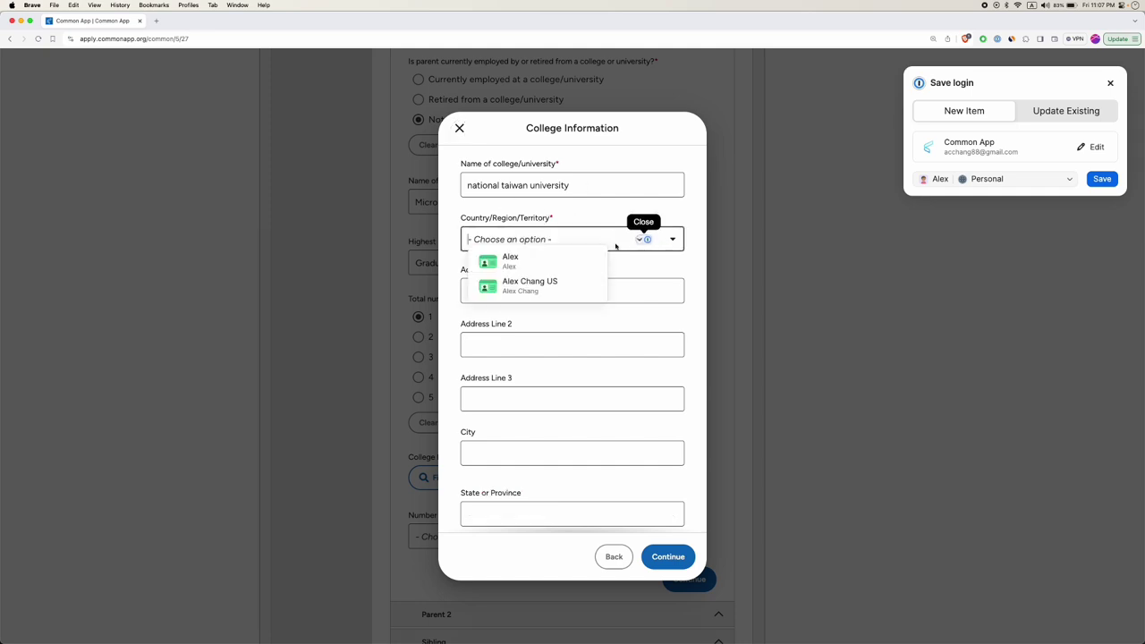
pyautogui.click(582, 242)
pyautogui.write('taiwan')
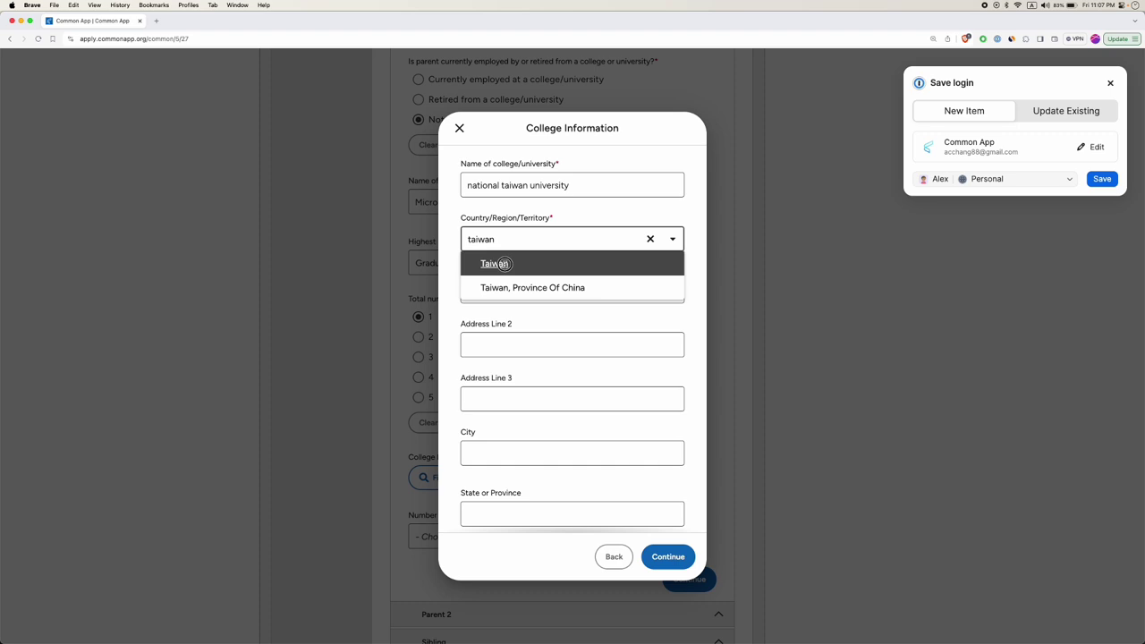
pyautogui.click(516, 266)
pyautogui.click(534, 290)
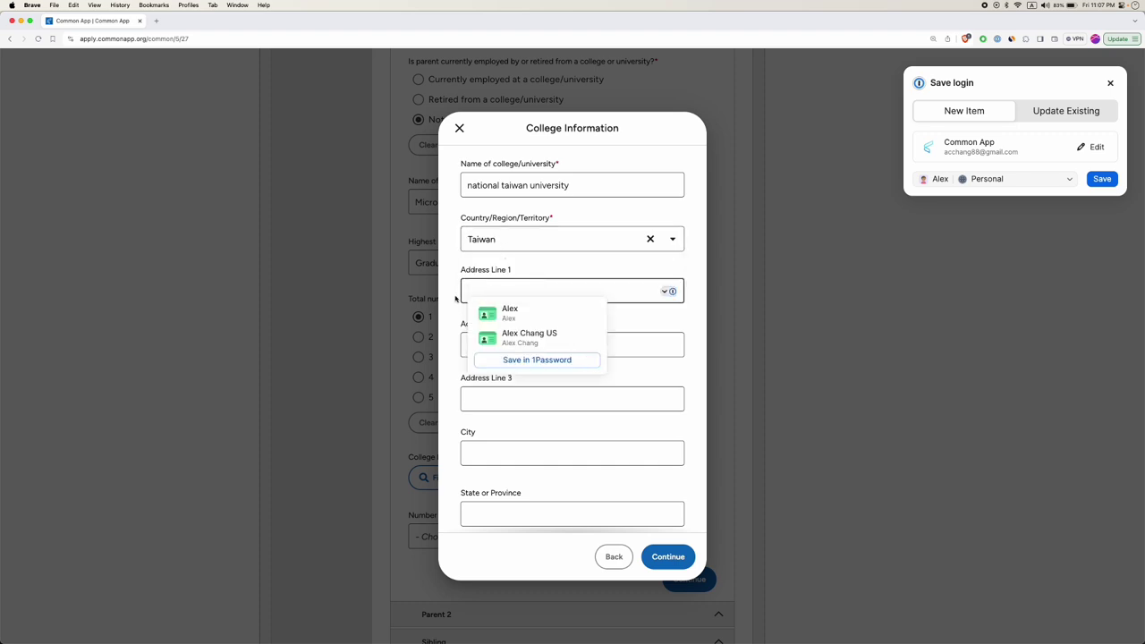
pyautogui.press('Escape')
pyautogui.scroll(-3, 507, 341)
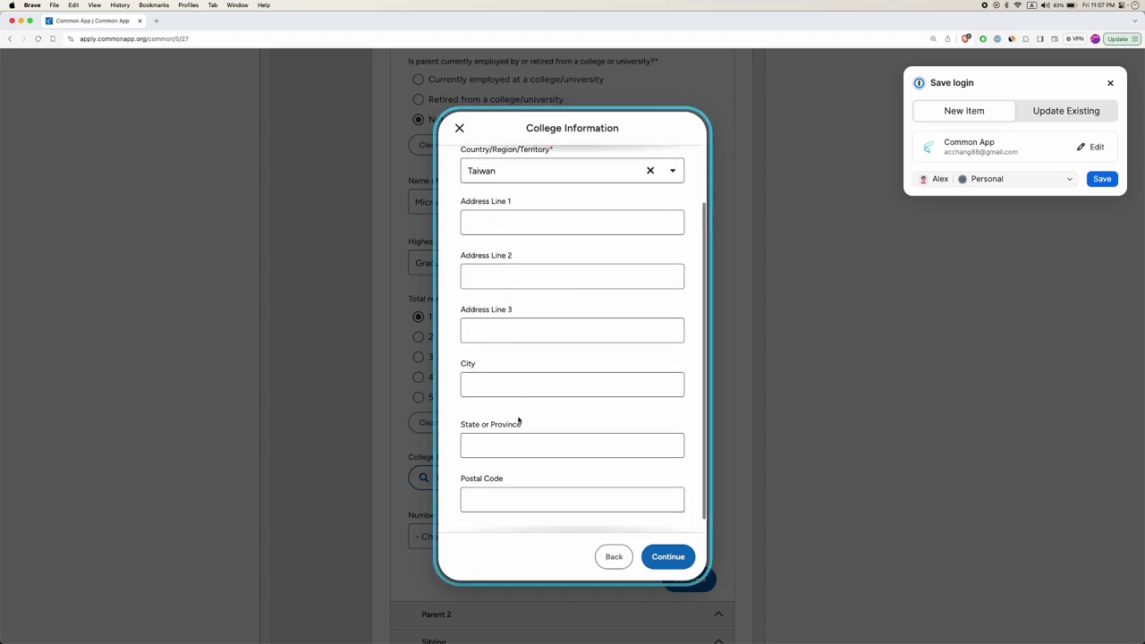
pyautogui.click(521, 367)
pyautogui.write('Taipei')
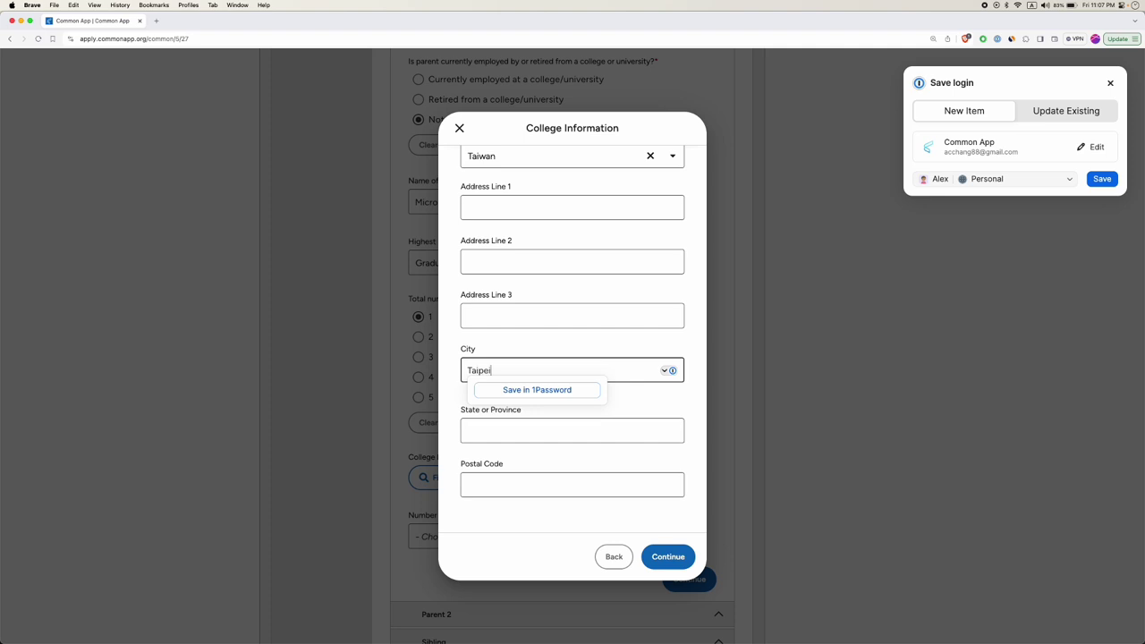
pyautogui.click(537, 484)
pyautogui.click(678, 556)
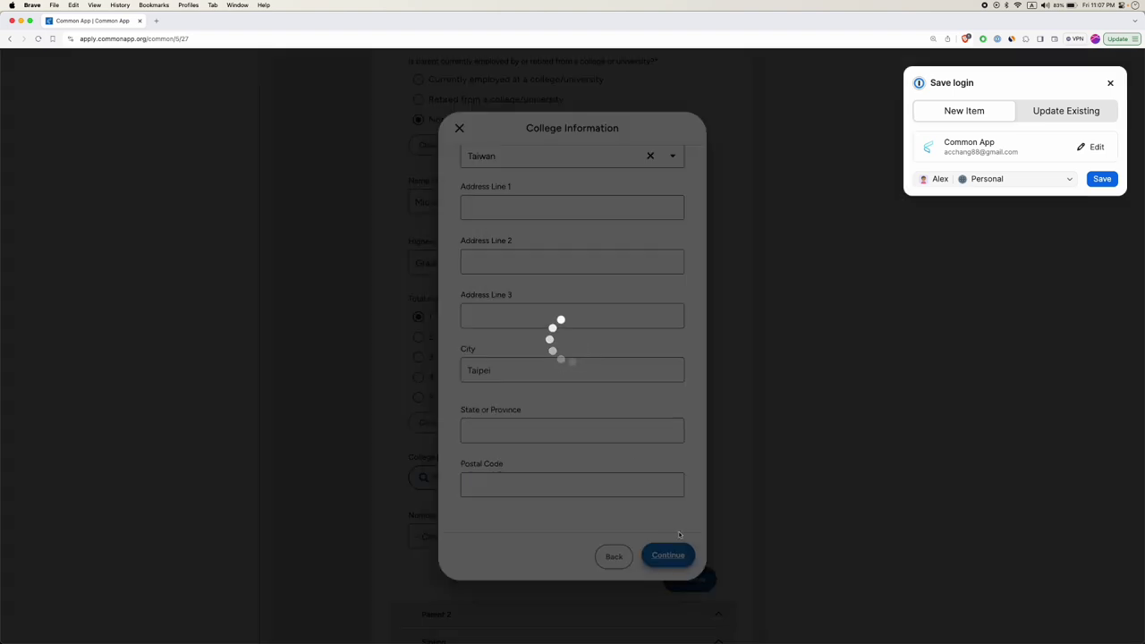
pyautogui.scroll(-4, 467, 375)
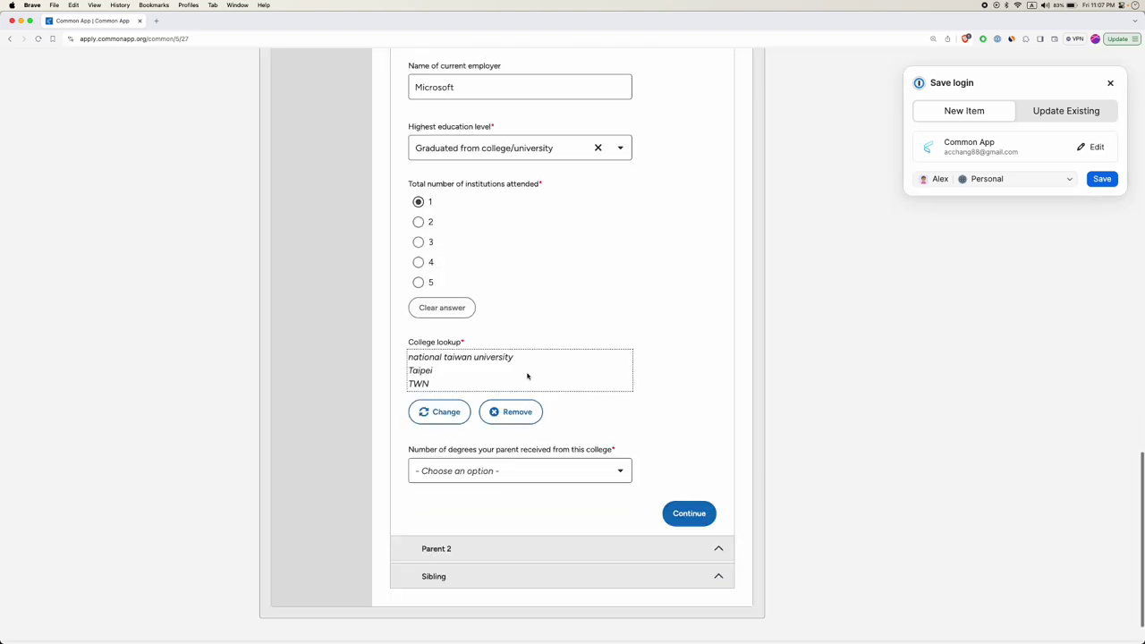
pyautogui.scroll(-2, 467, 376)
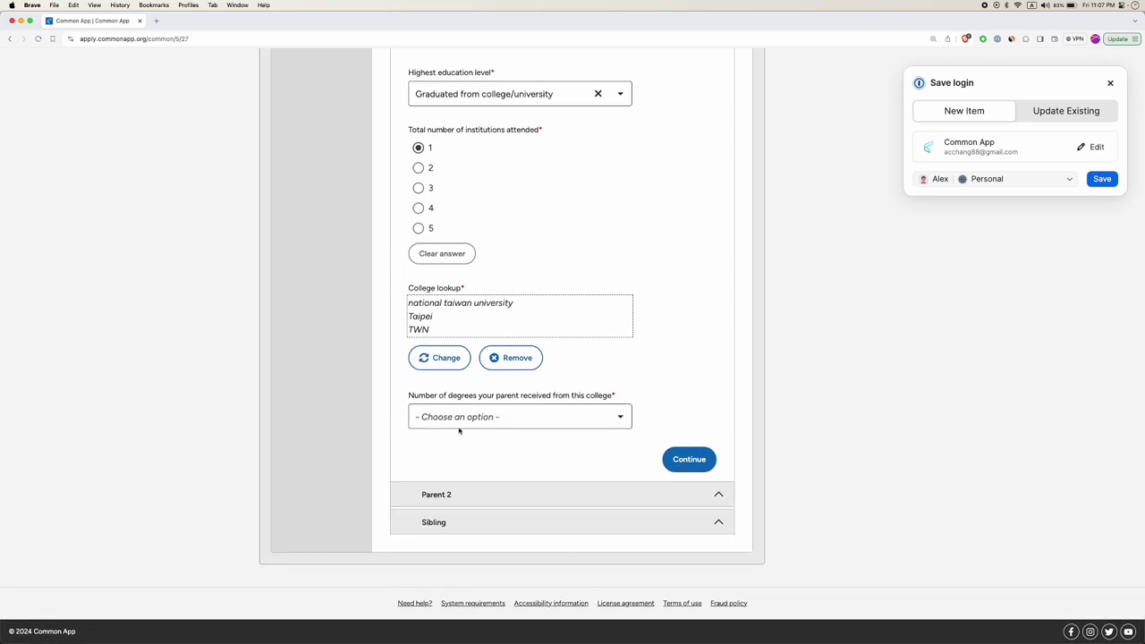
# Set number of degrees to 1 and degree received to Bachelor's (BA, BS).
pyautogui.click(511, 424)
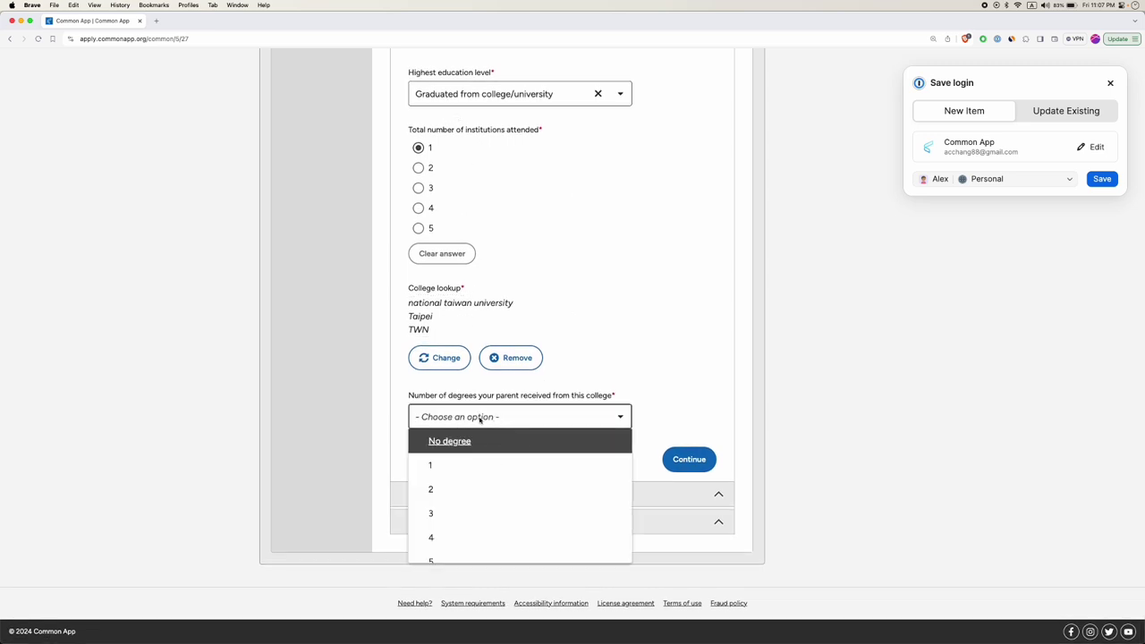
pyautogui.click(491, 465)
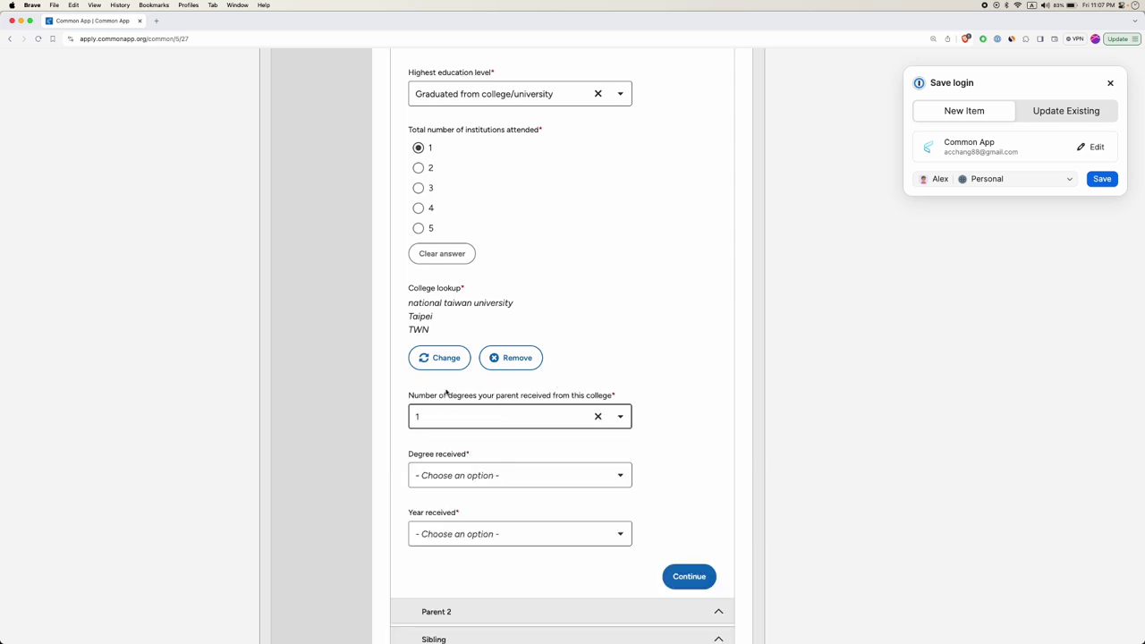
pyautogui.click(467, 477)
pyautogui.scroll(-2, 439, 526)
pyautogui.scroll(3, 452, 510)
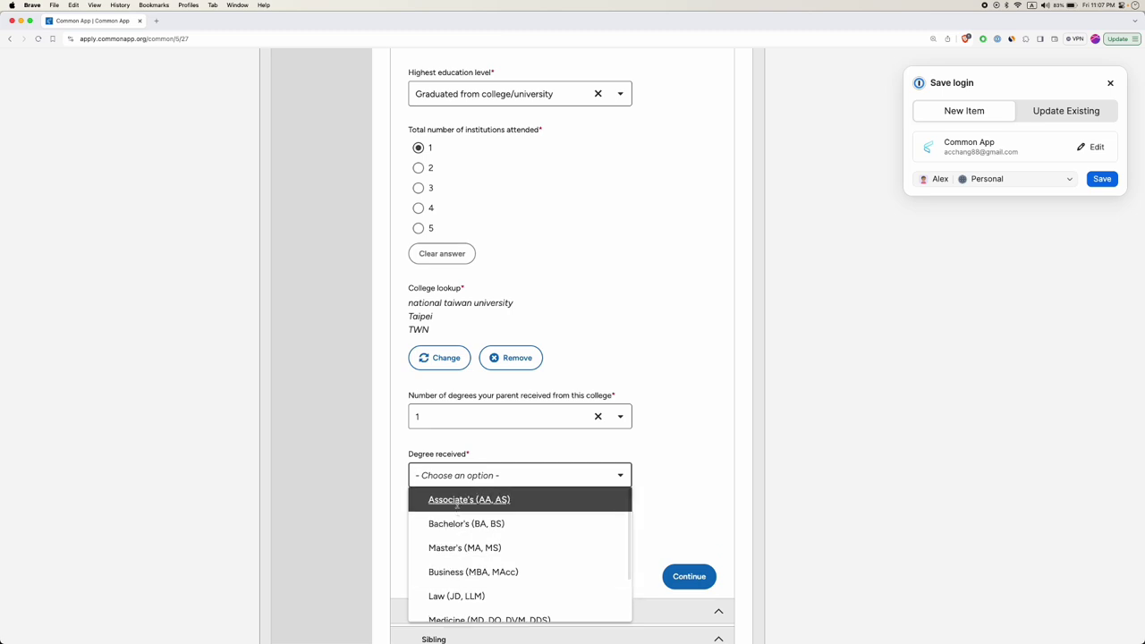
pyautogui.scroll(1, 457, 505)
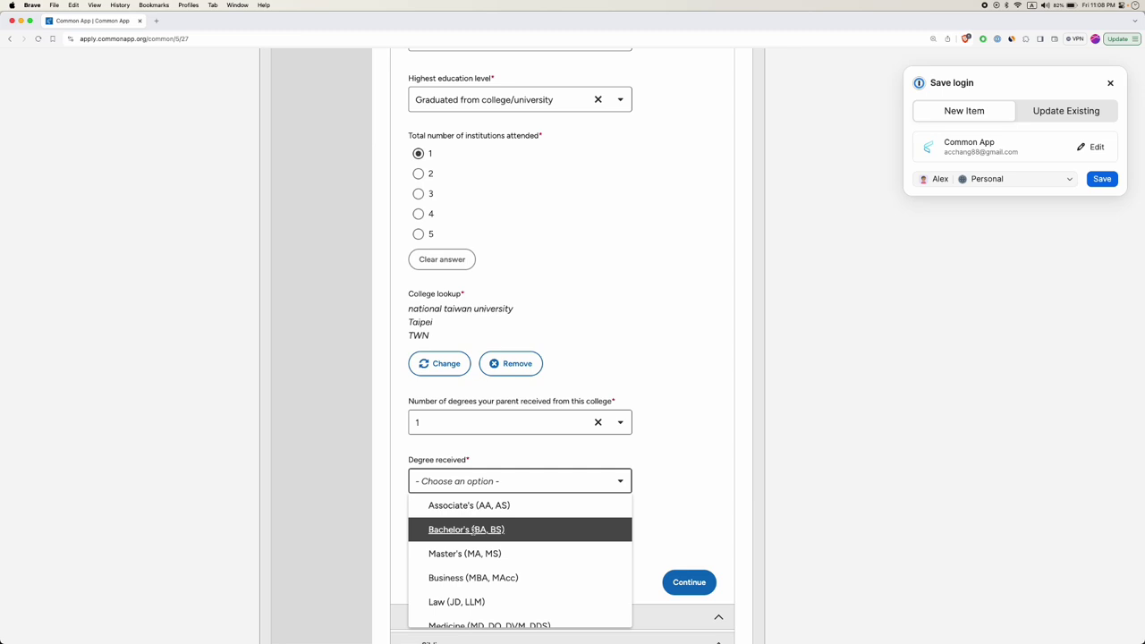
pyautogui.scroll(-2, 471, 530)
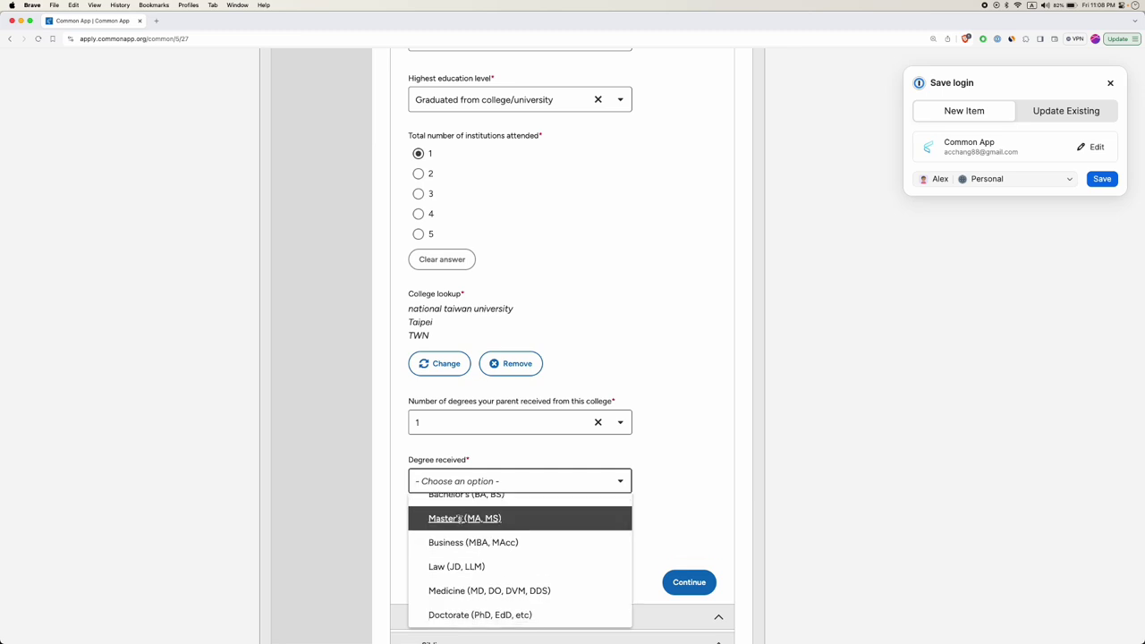
pyautogui.scroll(-1, 459, 519)
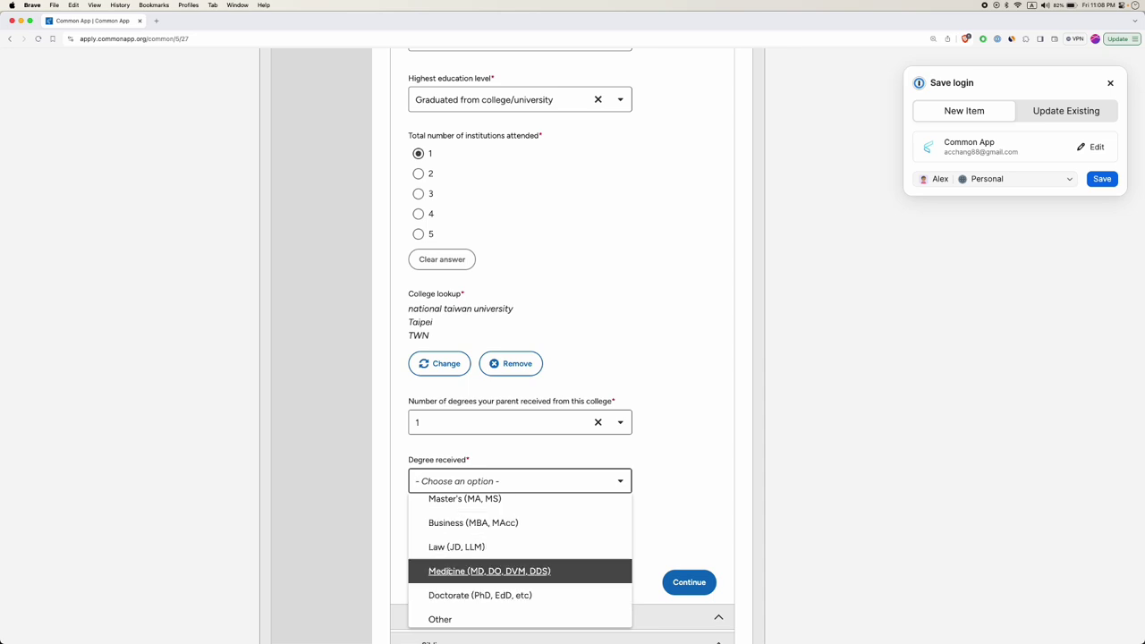
pyautogui.scroll(3, 453, 552)
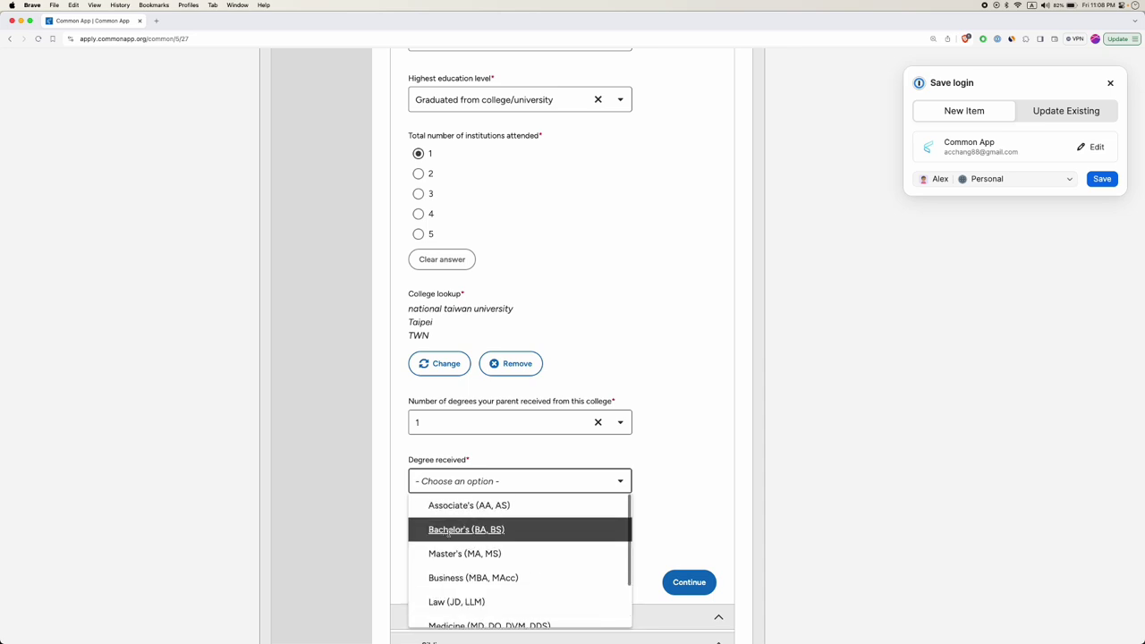
pyautogui.click(455, 531)
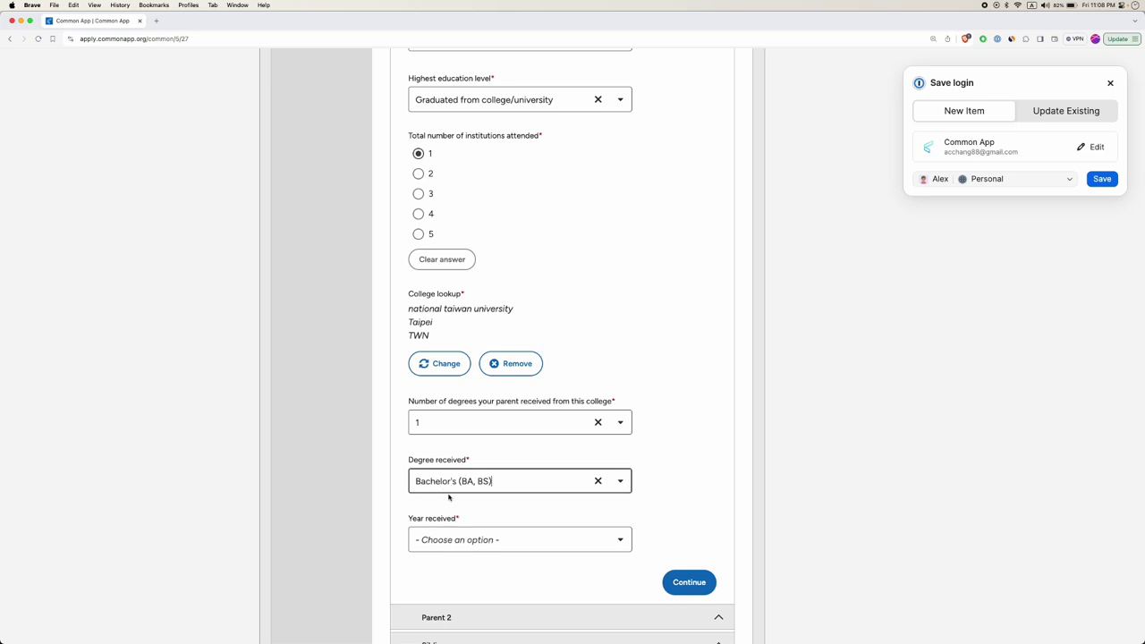
pyautogui.scroll(-1, 452, 501)
# Set the year received to 2000 and save the parent's details.
pyautogui.click(465, 501)
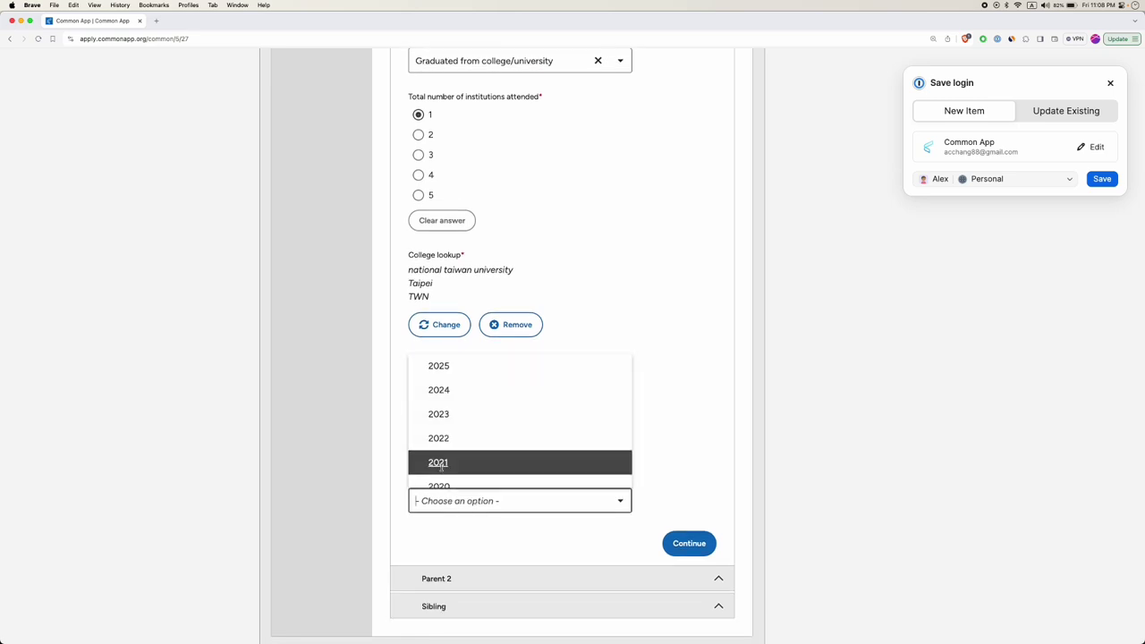
pyautogui.scroll(-3, 447, 437)
pyautogui.scroll(-10, 451, 440)
pyautogui.scroll(-3, 452, 440)
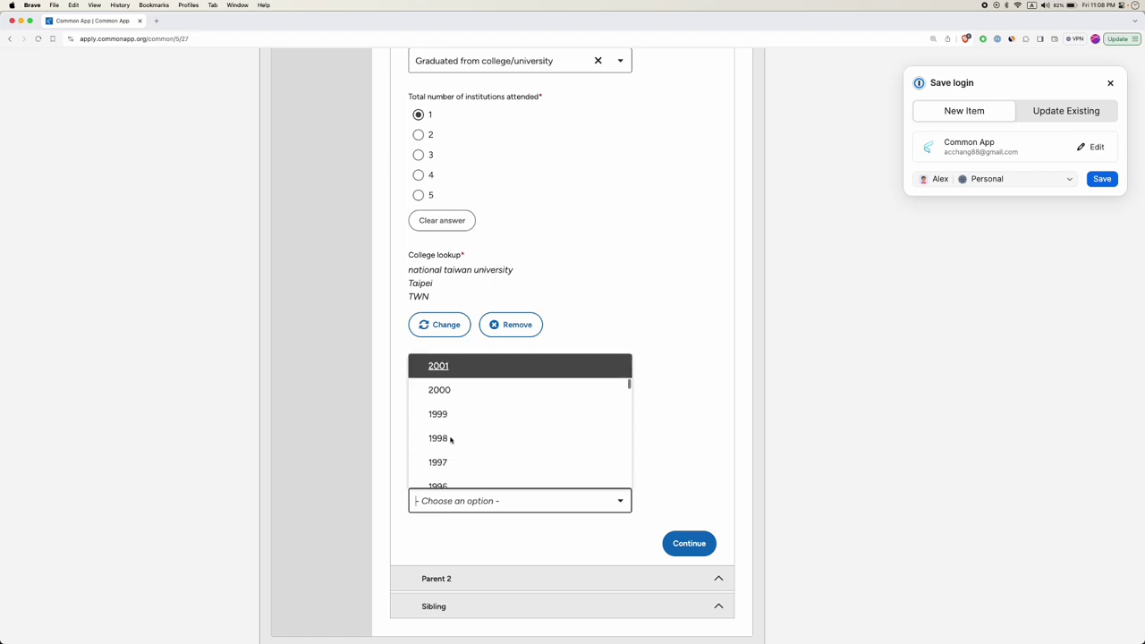
pyautogui.scroll(2, 450, 439)
pyautogui.scroll(-1, 443, 430)
pyautogui.click(440, 395)
pyautogui.scroll(-3, 387, 454)
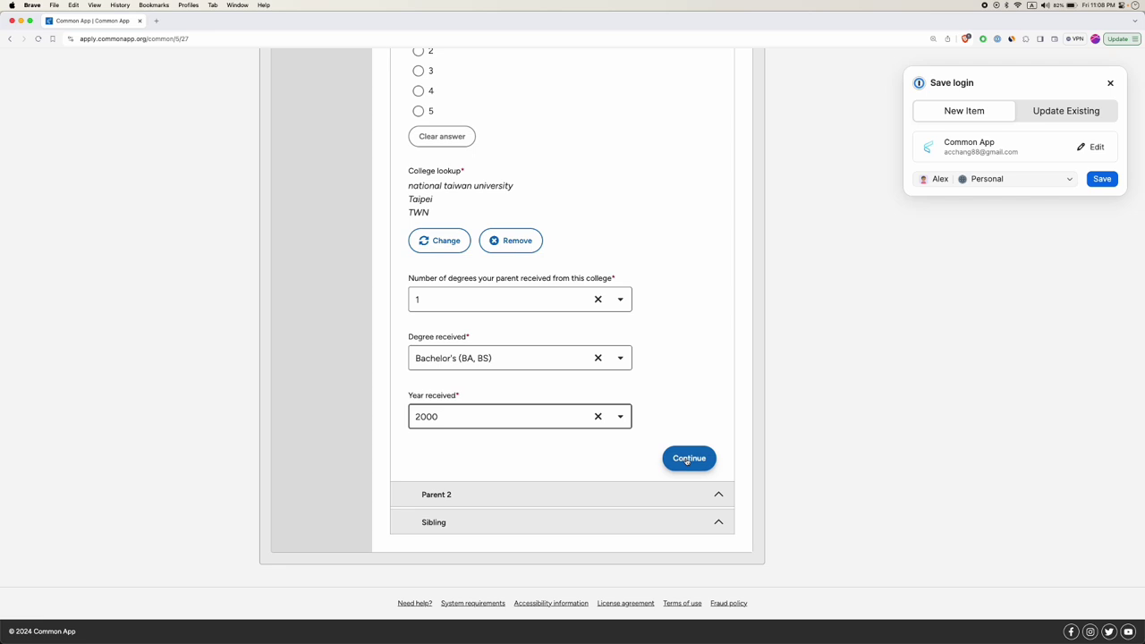
pyautogui.click(689, 459)
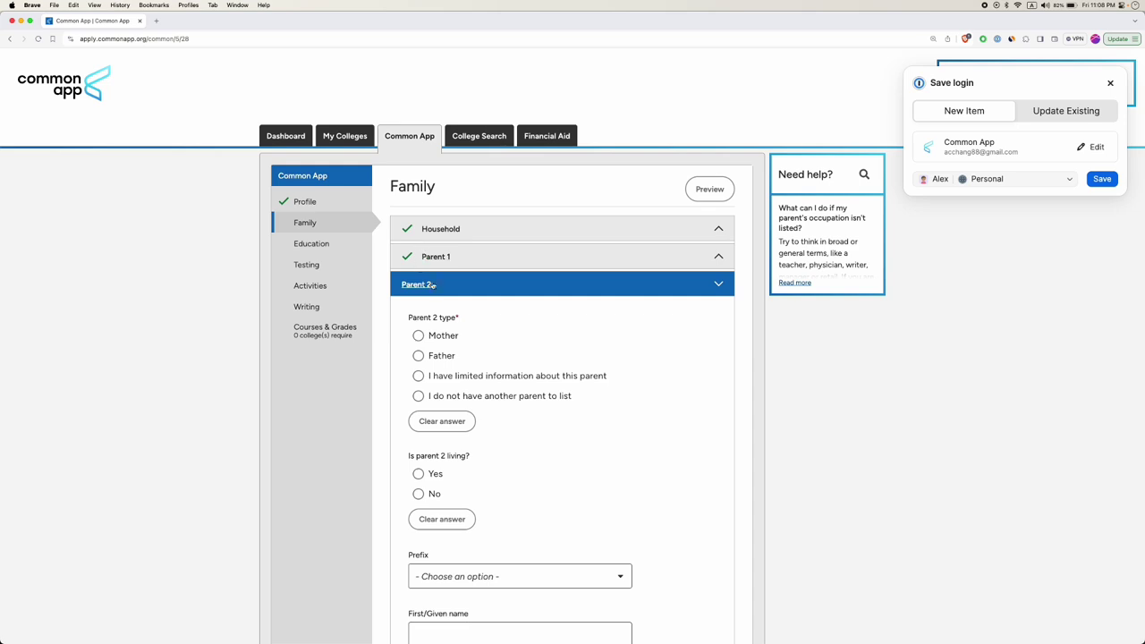
# Expand the Sibling section and set the number of siblings to 1.
pyautogui.scroll(-6, 426, 350)
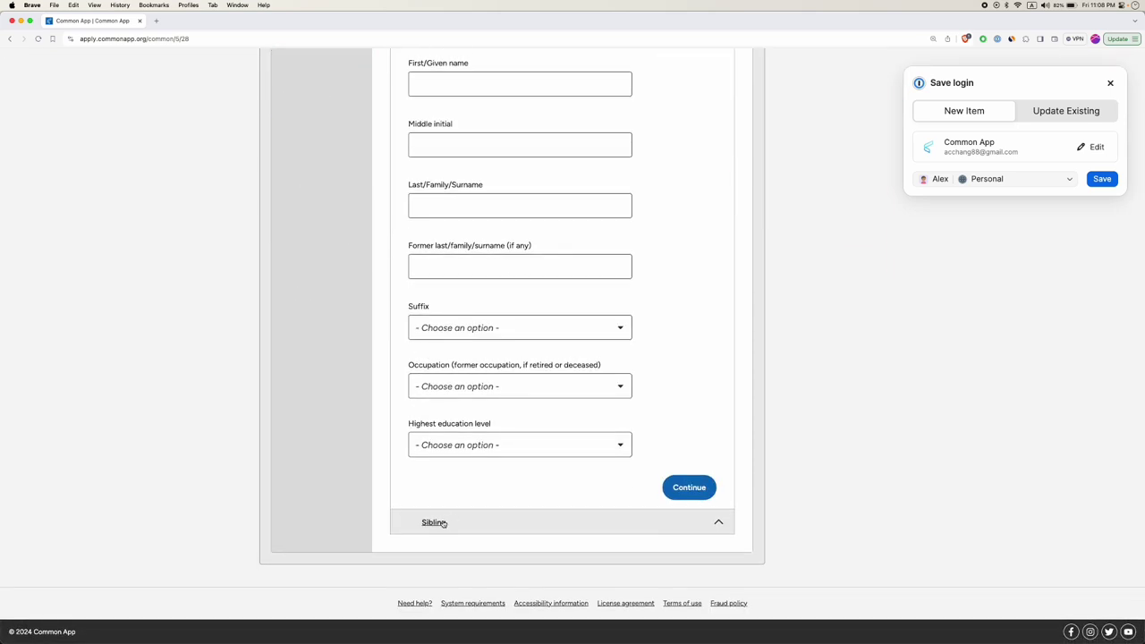
pyautogui.click(442, 523)
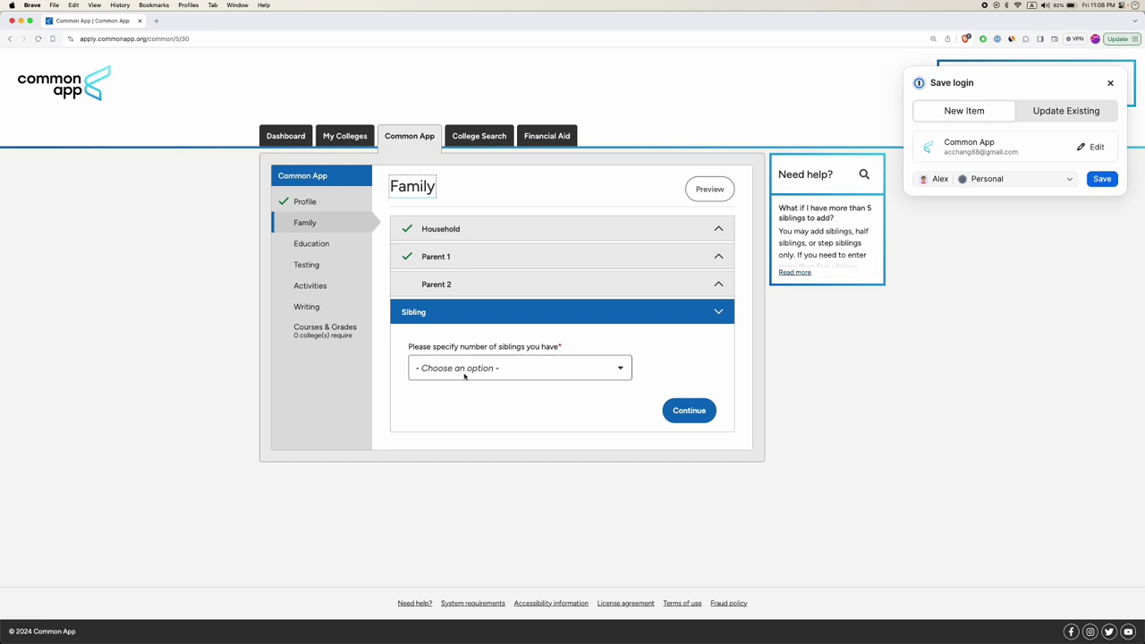
pyautogui.click(465, 376)
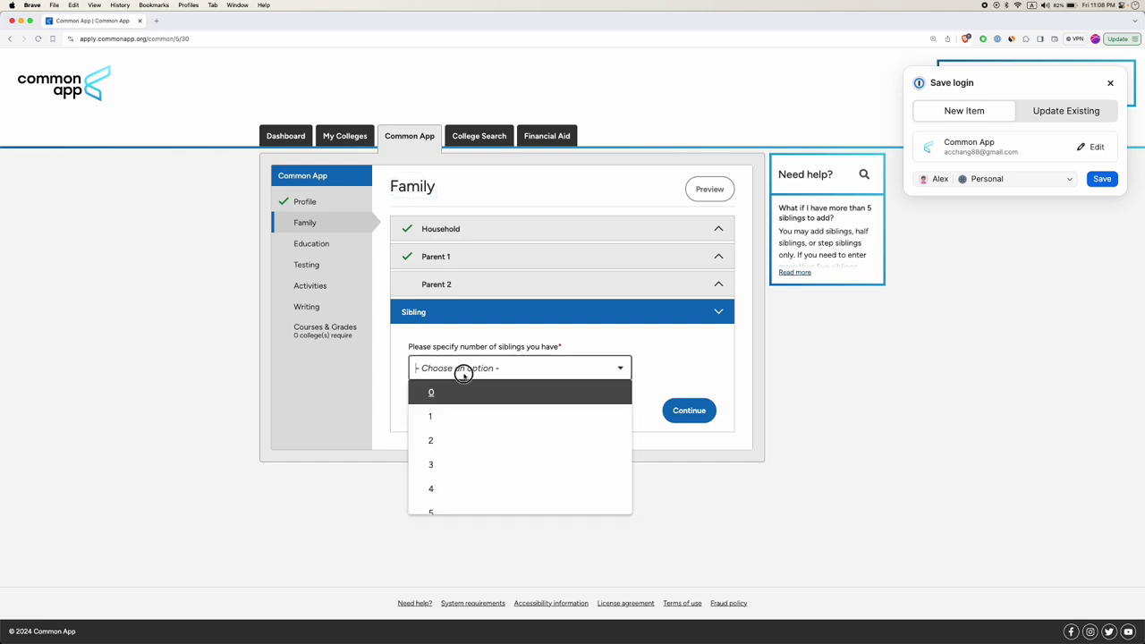
pyautogui.click(430, 418)
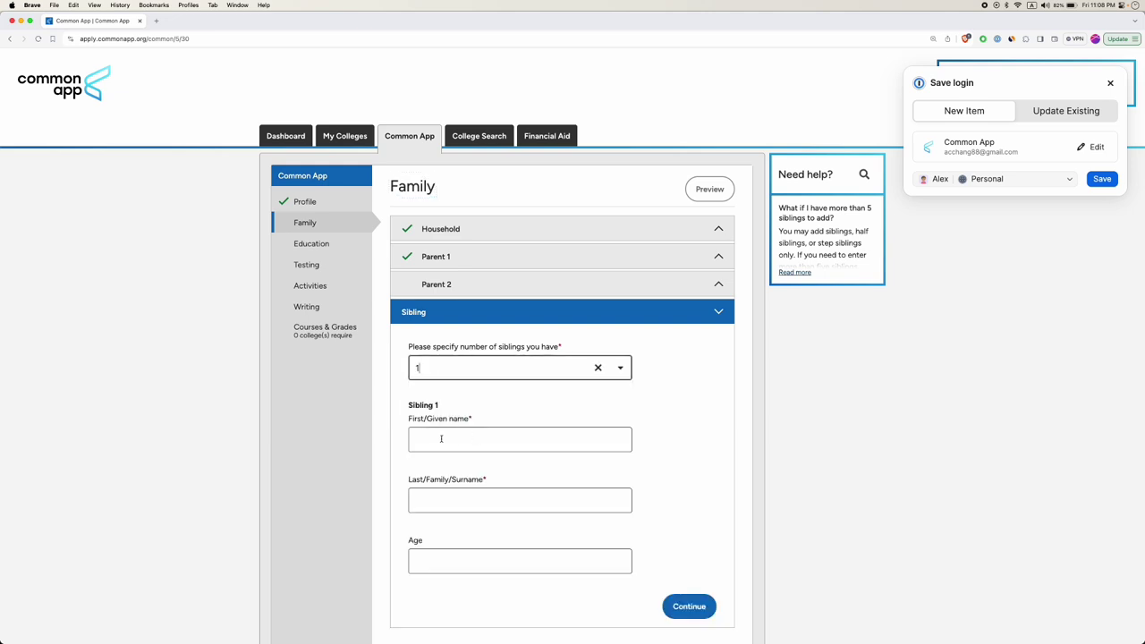
# Enter the sibling's first name, surname and age 18, then save the Family section.
pyautogui.click(445, 441)
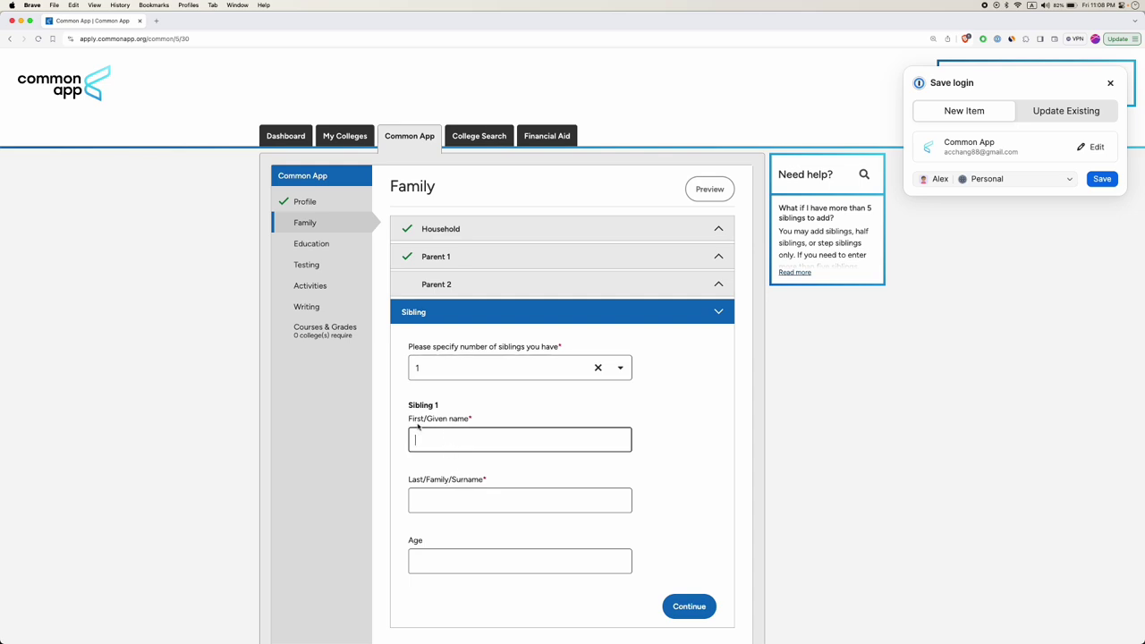
pyautogui.click(444, 499)
pyautogui.scroll(-2, 443, 499)
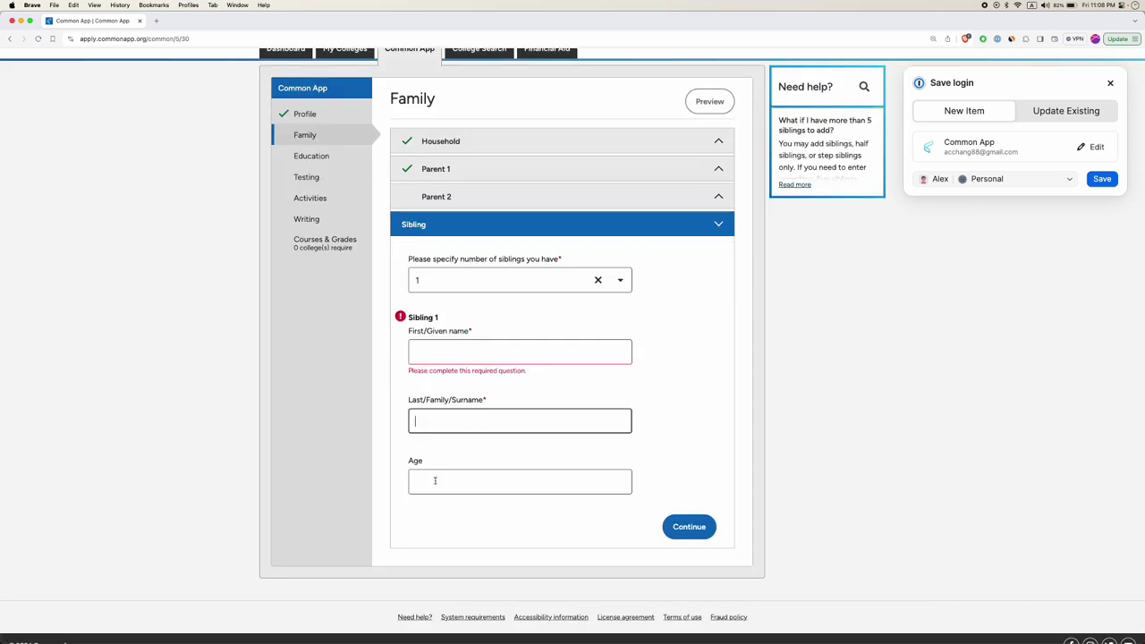
pyautogui.click(435, 484)
pyautogui.click(445, 353)
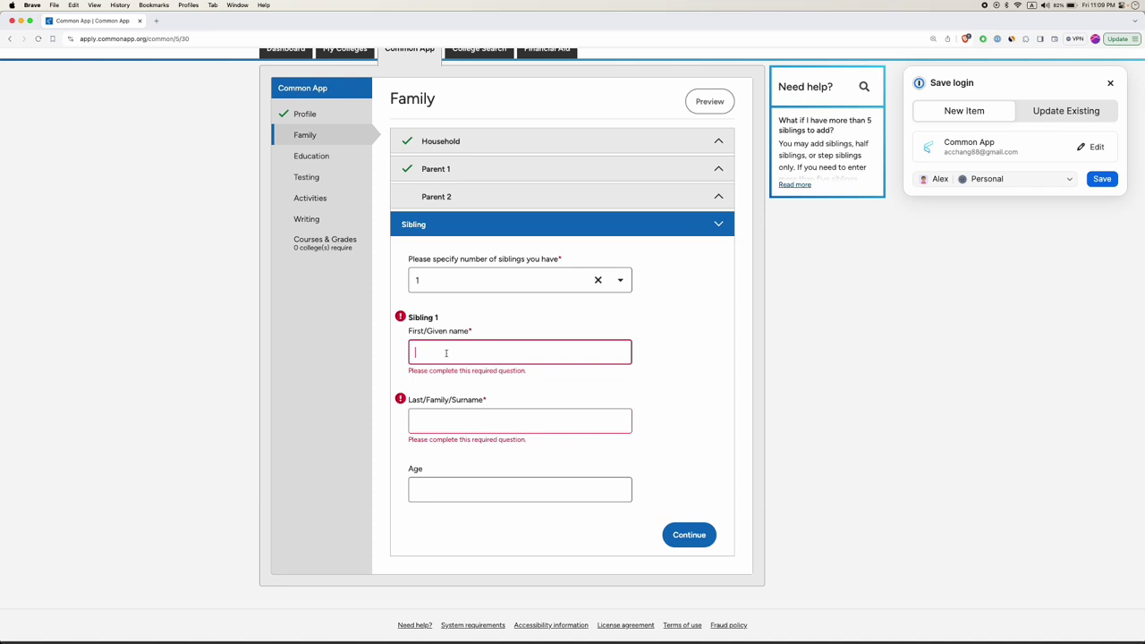
pyautogui.press('Tab')
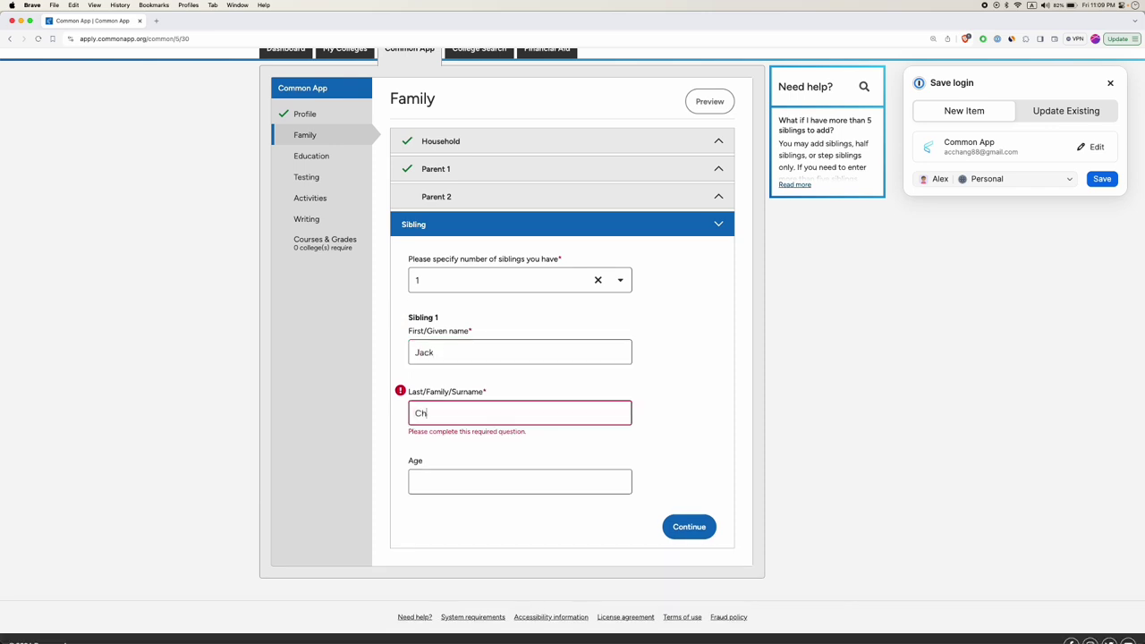
pyautogui.press('Tab')
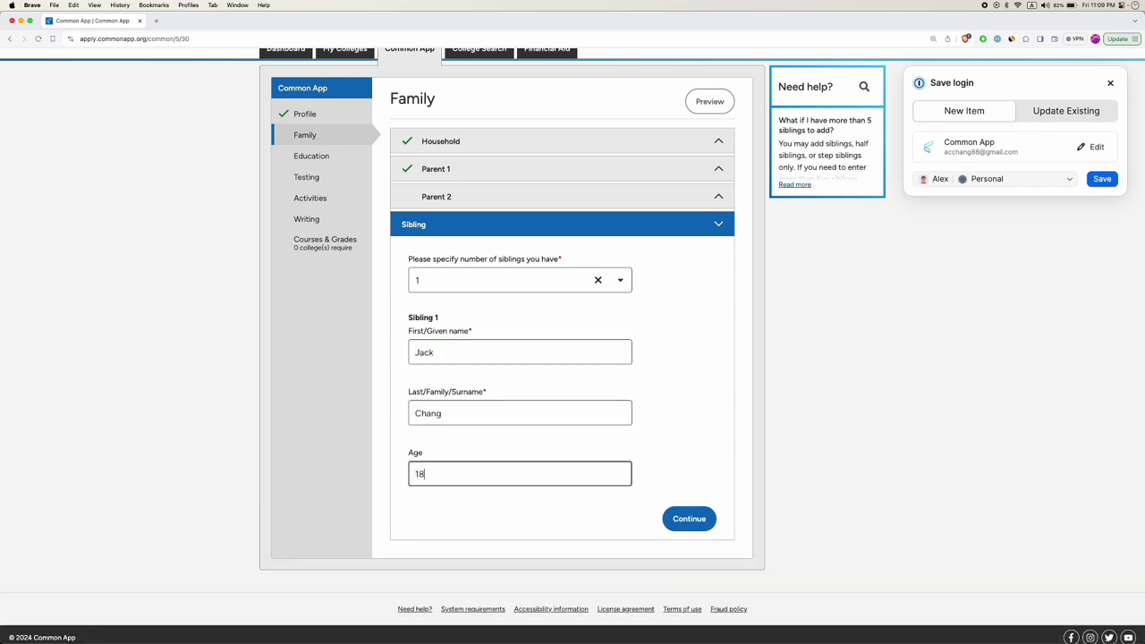
pyautogui.click(696, 519)
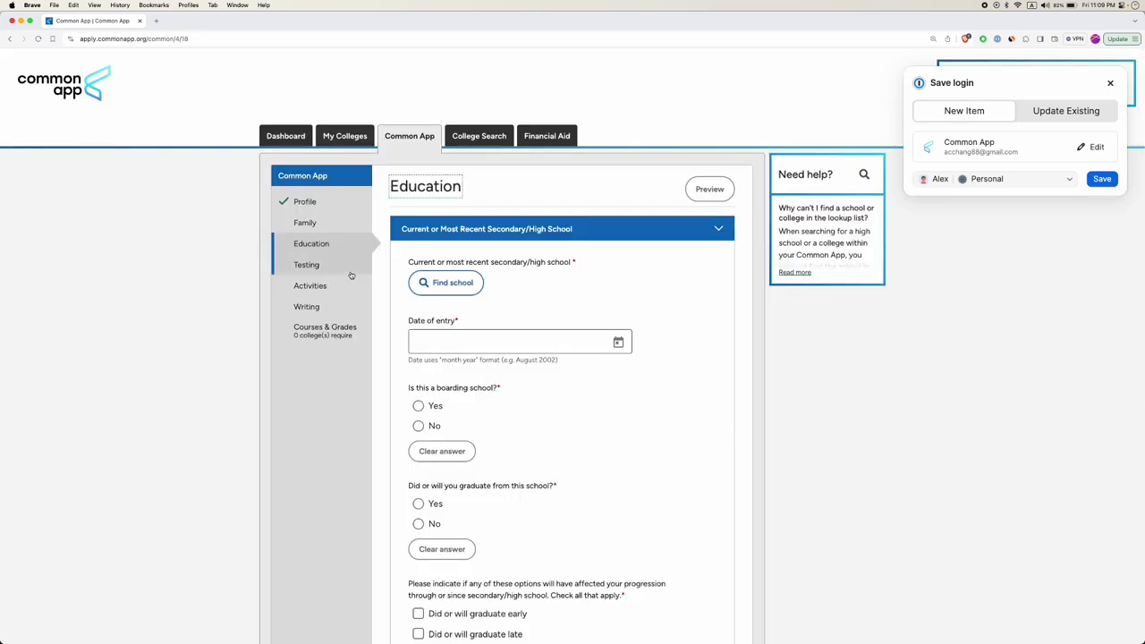
pyautogui.click(302, 222)
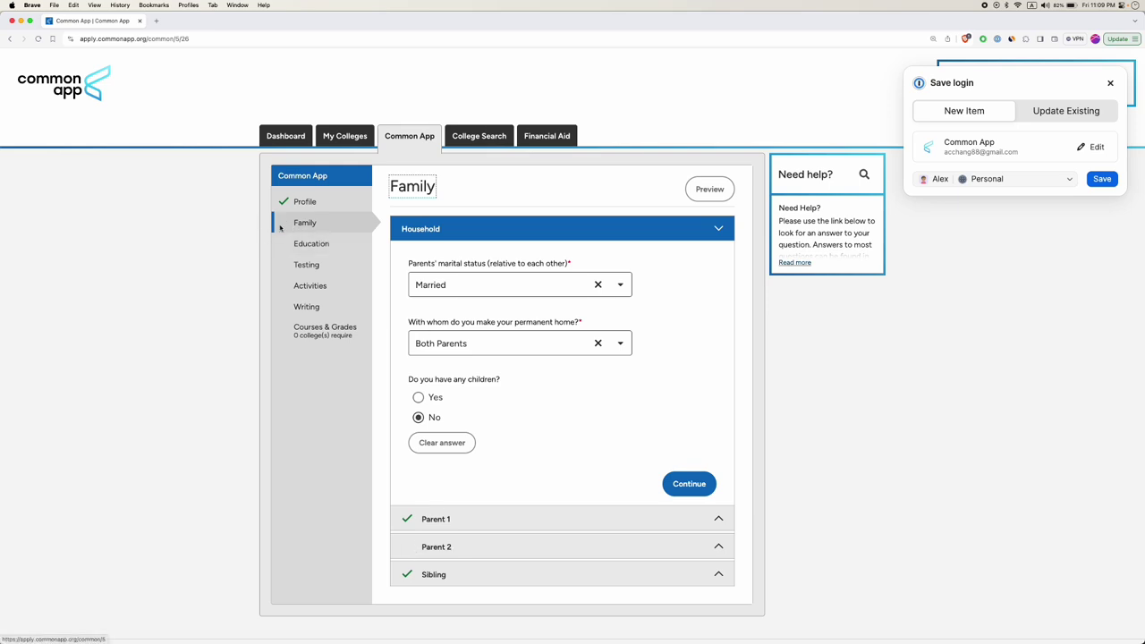
pyautogui.click(306, 244)
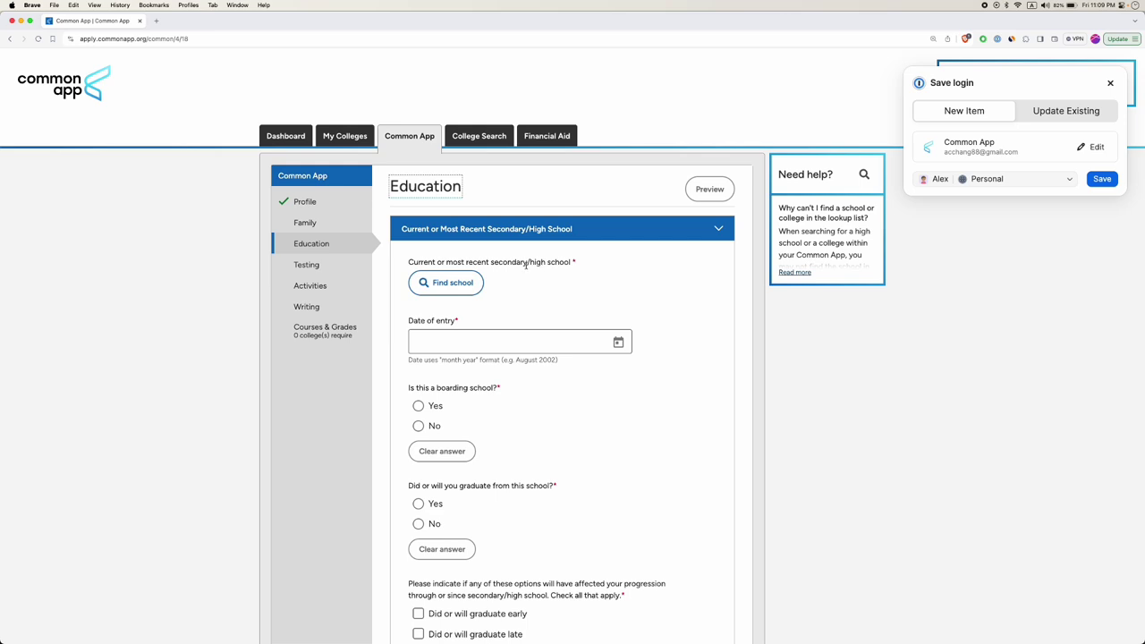
# Find and select Hsinchu American School (Hsinchu City, Taiwan, CEEB 694237) as the current high school.
pyautogui.click(453, 283)
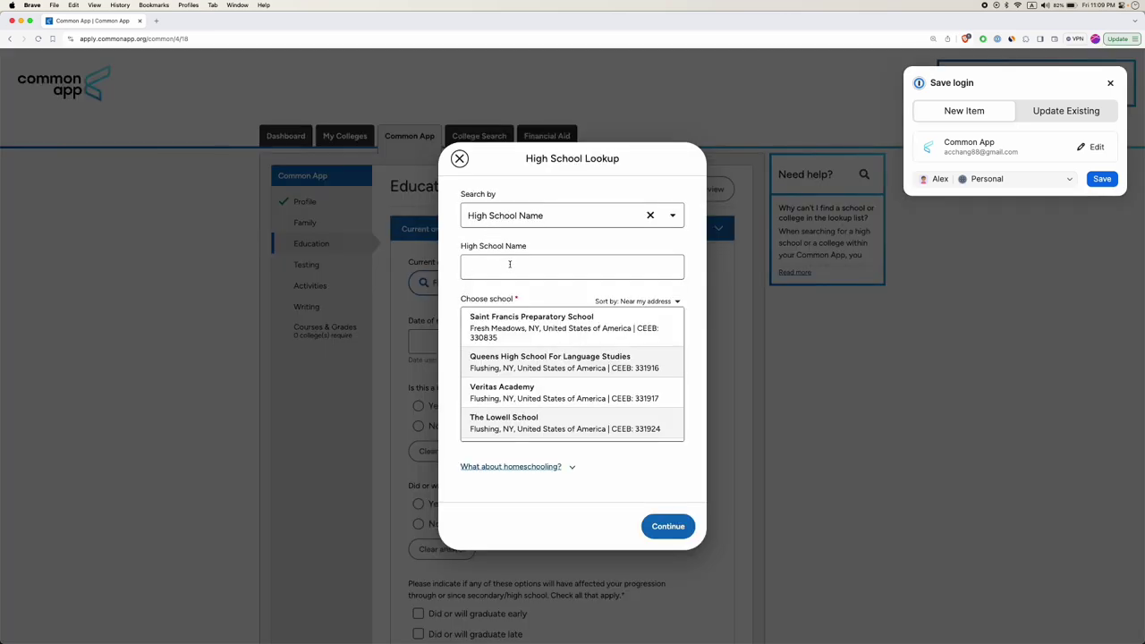
pyautogui.click(510, 263)
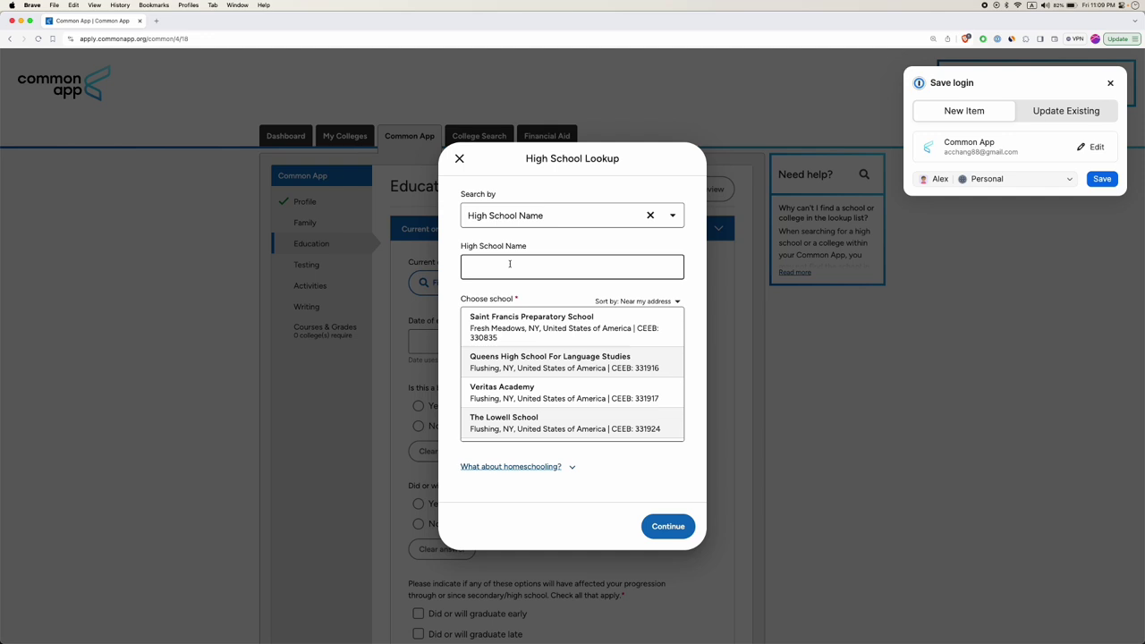
pyautogui.write('Hsinchu American')
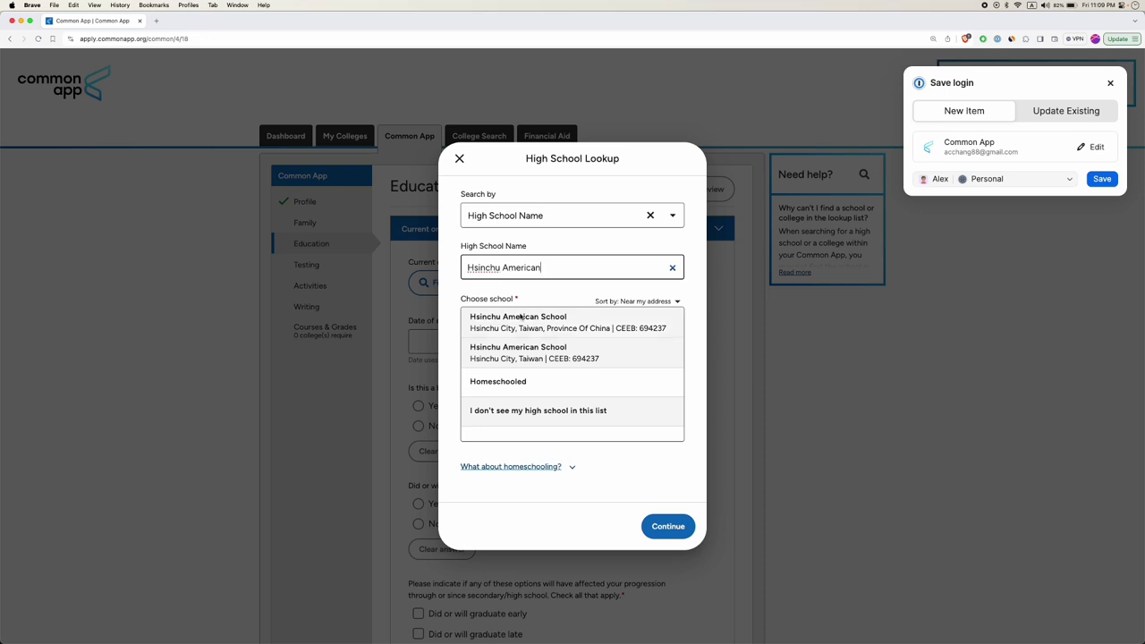
pyautogui.click(529, 356)
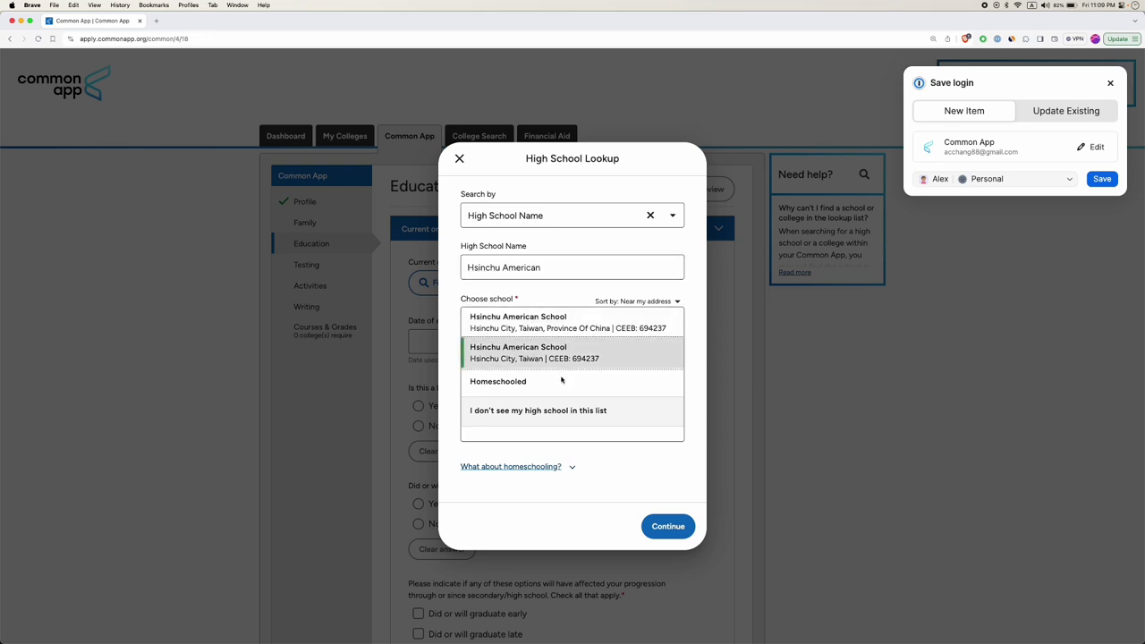
pyautogui.click(674, 528)
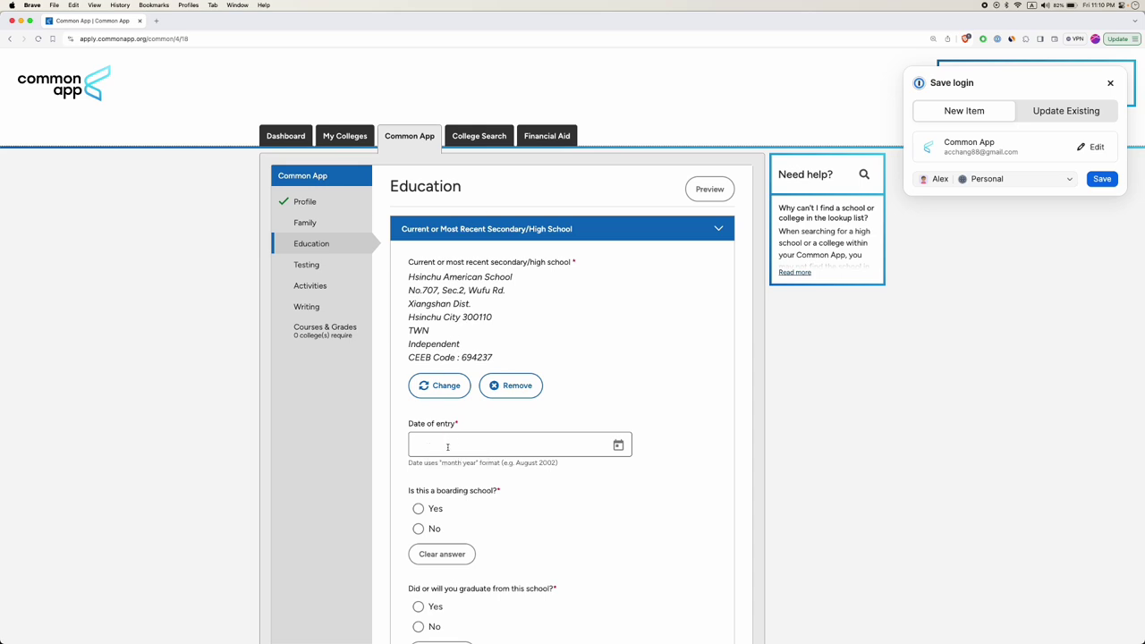
# Set the high school date of entry to September 2022.
pyautogui.click(618, 445)
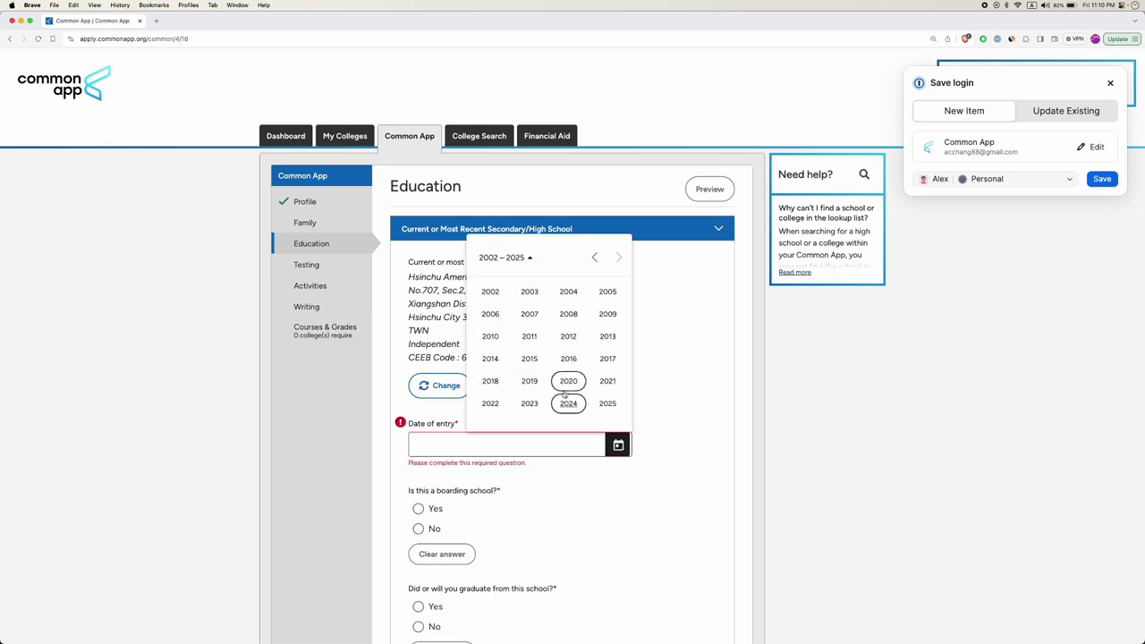
pyautogui.click(490, 403)
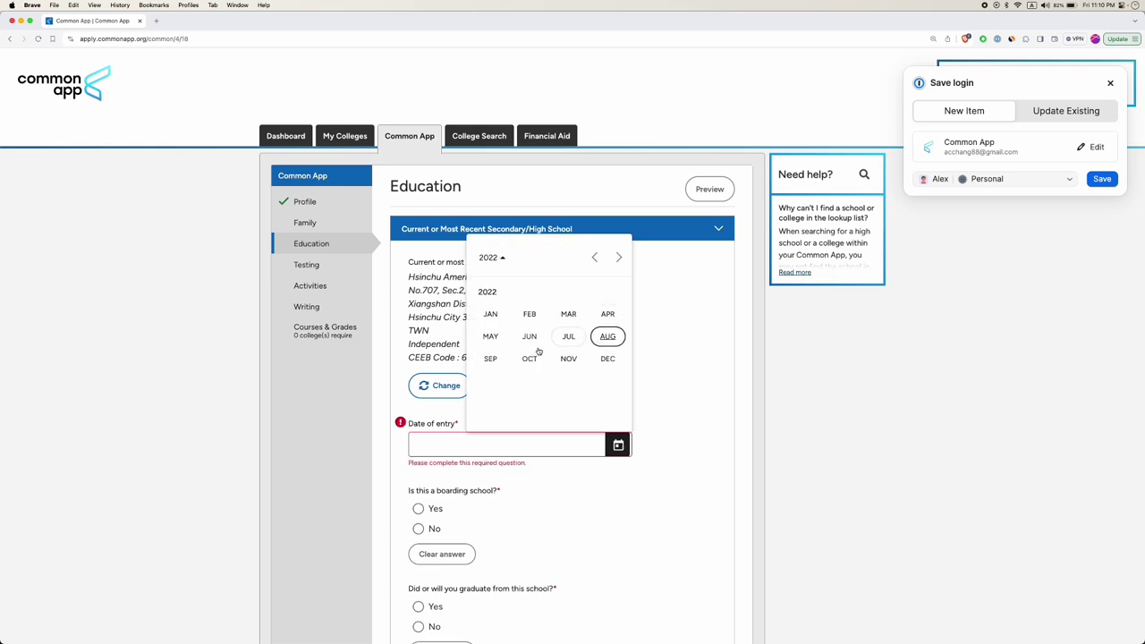
pyautogui.click(490, 358)
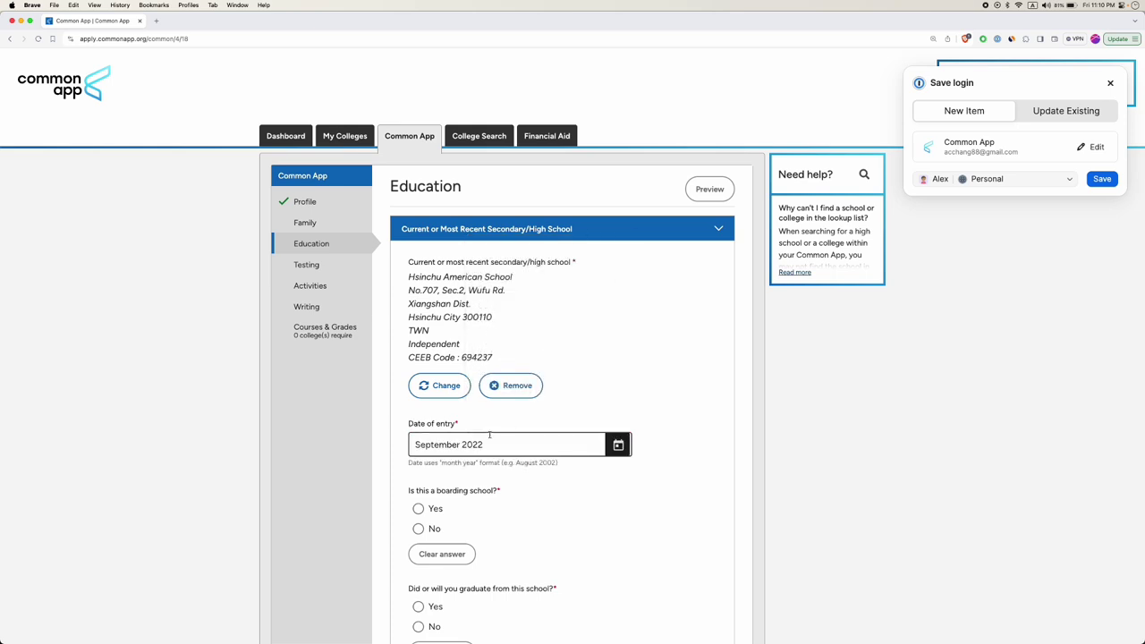
pyautogui.scroll(-2, 517, 413)
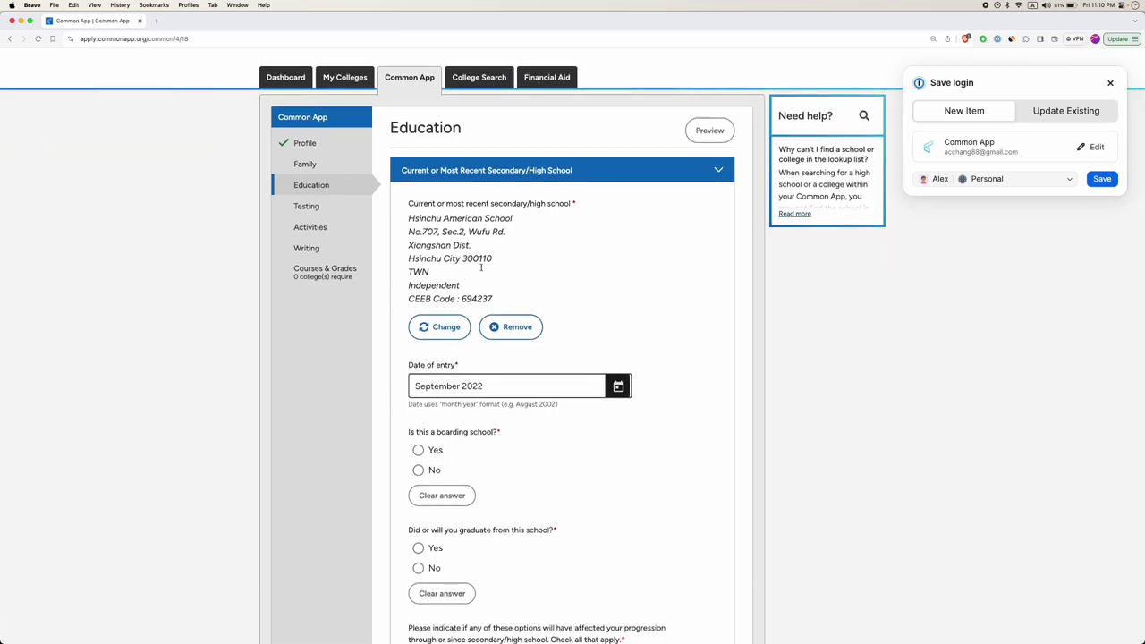
# Answer No to boarding school and Yes to graduating from this school.
pyautogui.click(418, 471)
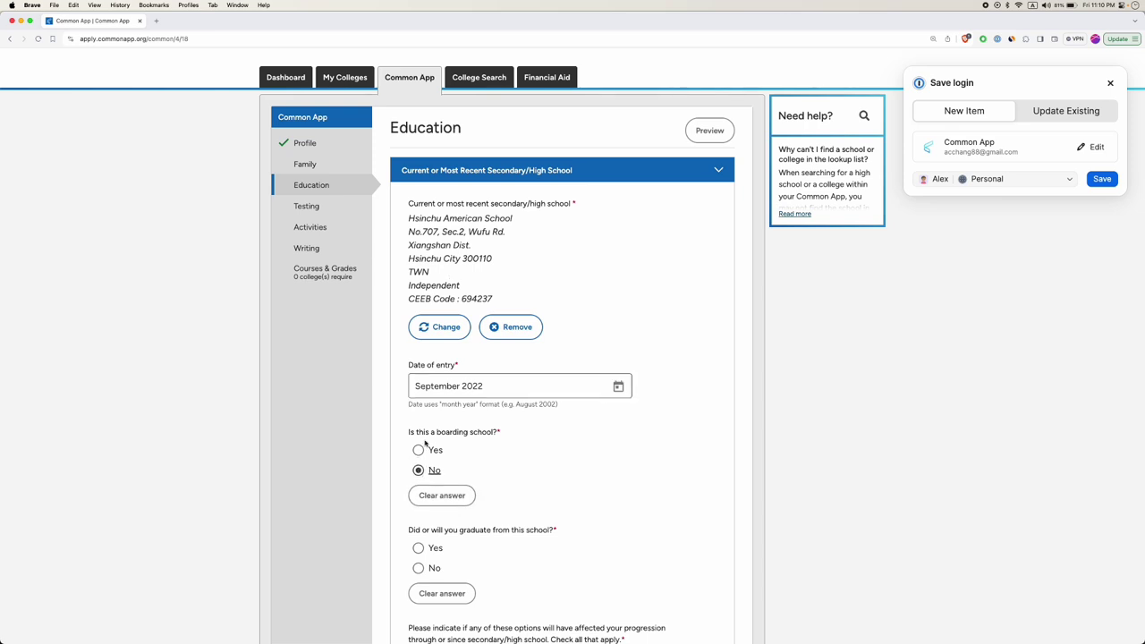
pyautogui.scroll(-3, 418, 450)
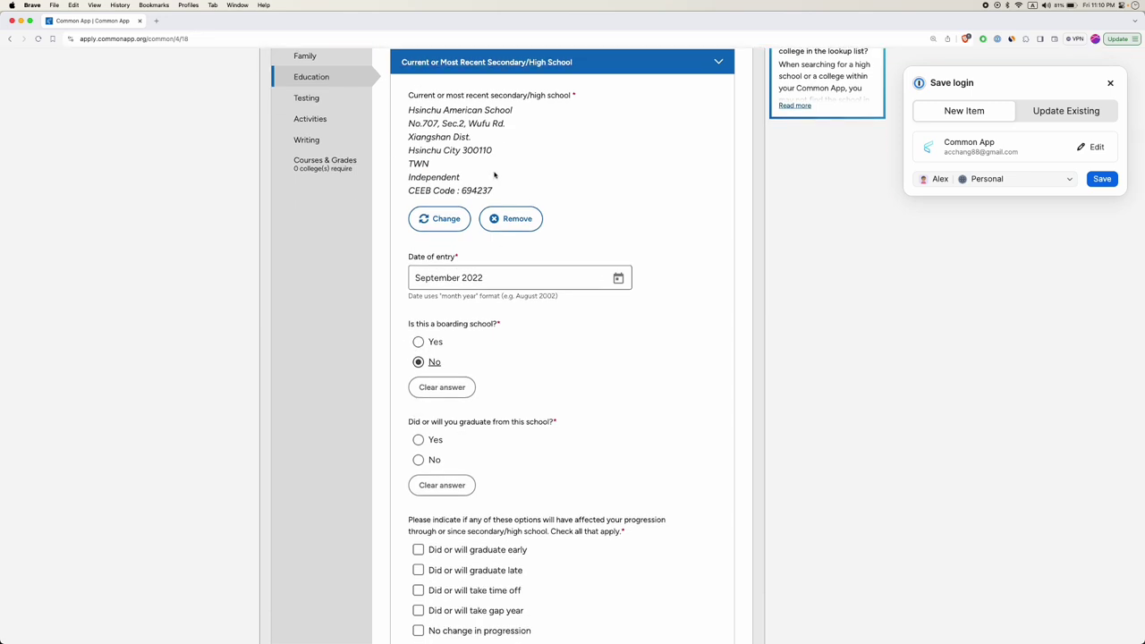
pyautogui.click(417, 439)
pyautogui.scroll(-2, 447, 469)
pyautogui.click(490, 462)
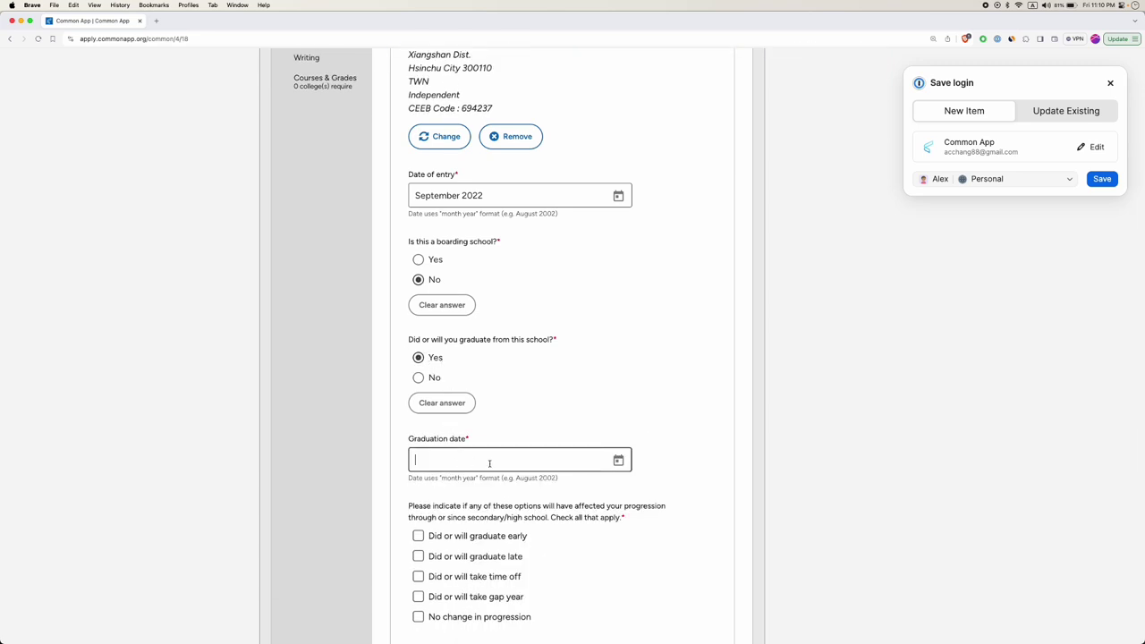
# Set graduation date to June 2025, tick No change in progression, and save the high school.
pyautogui.click(618, 460)
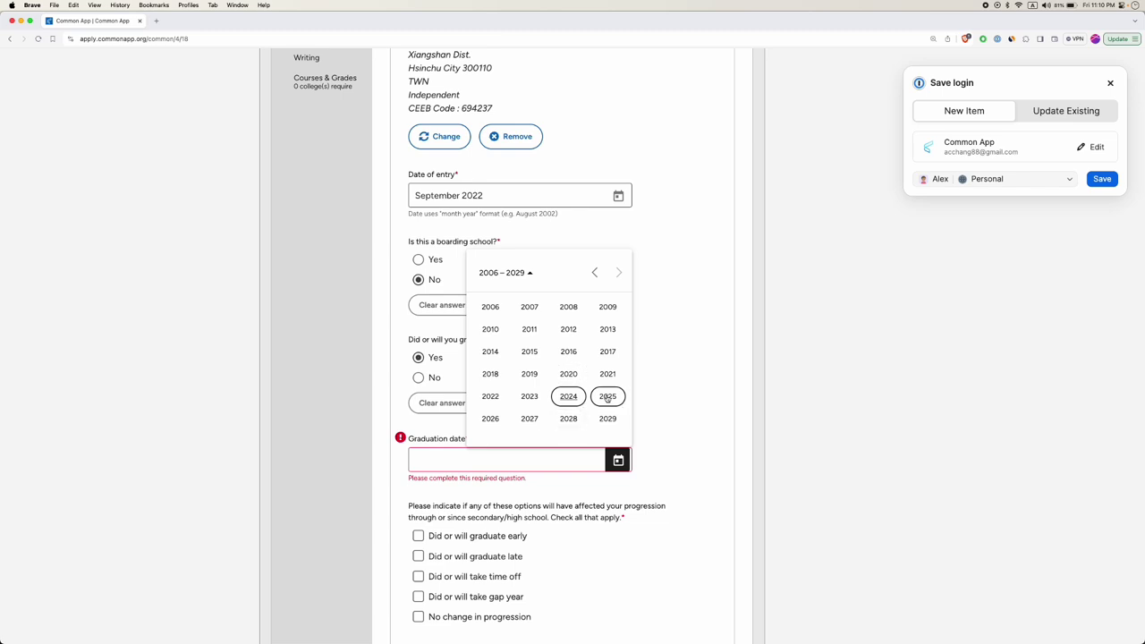
pyautogui.click(607, 396)
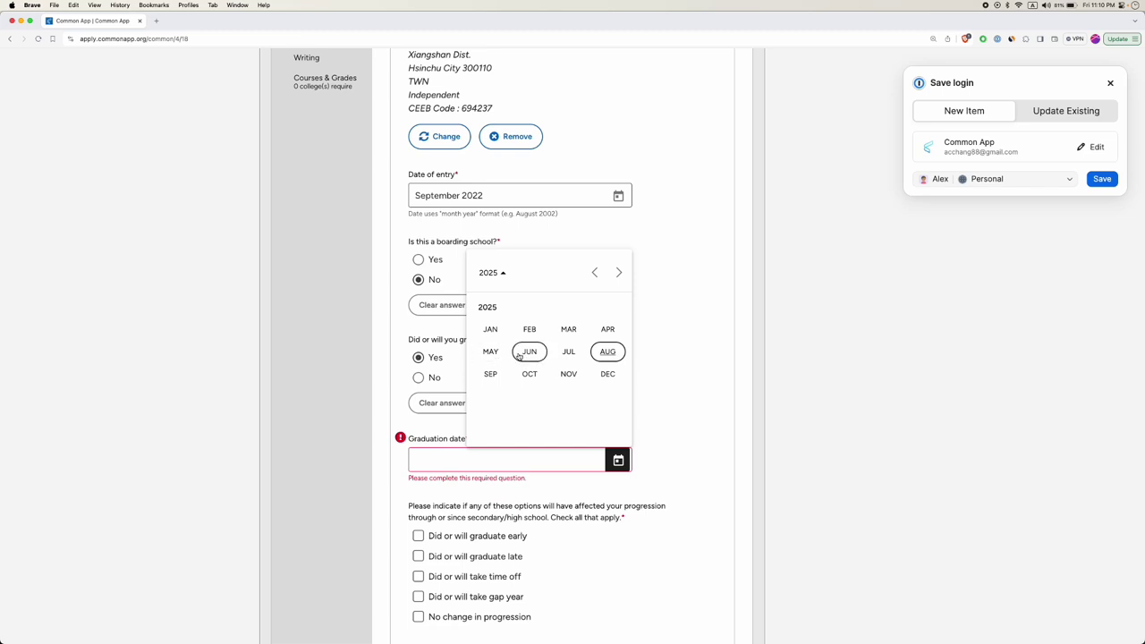
pyautogui.click(519, 357)
pyautogui.scroll(-3, 517, 358)
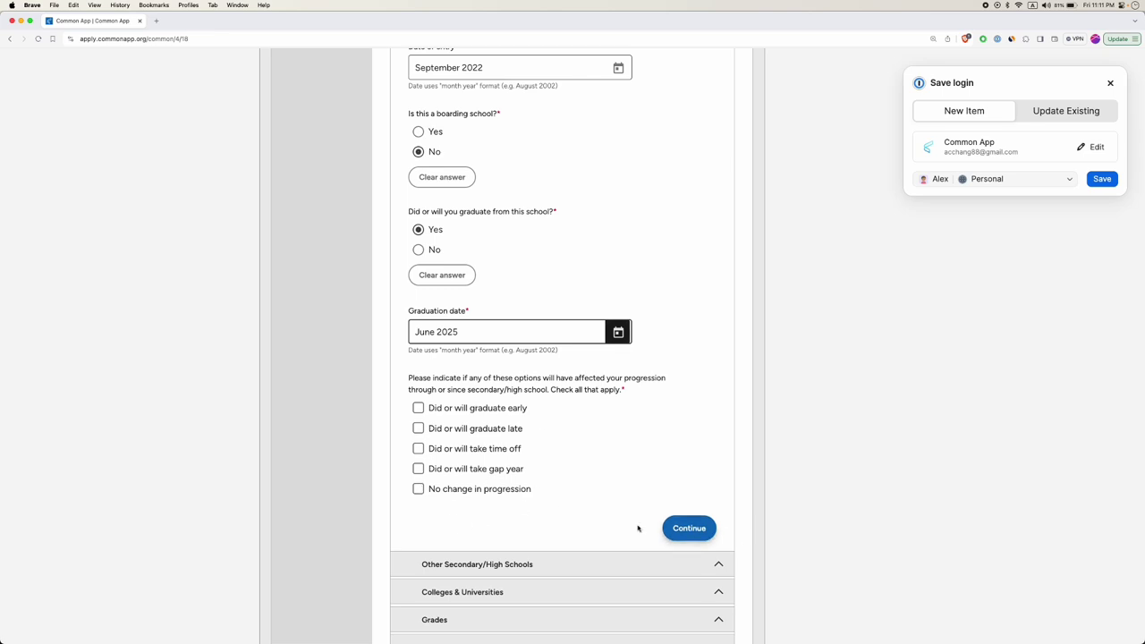
pyautogui.click(417, 488)
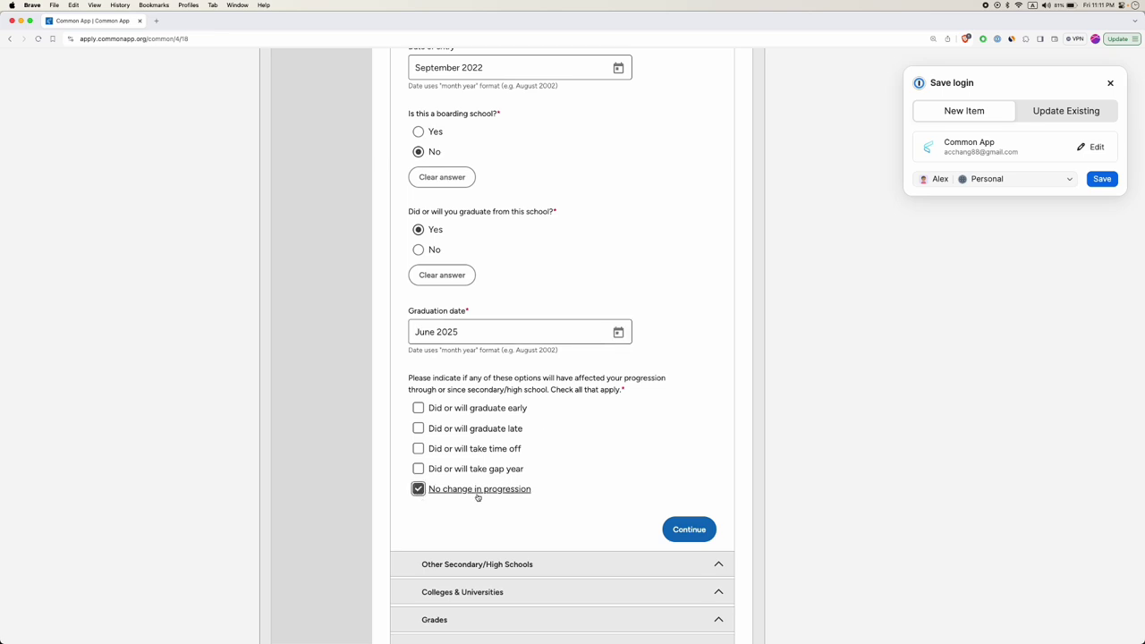
pyautogui.click(691, 530)
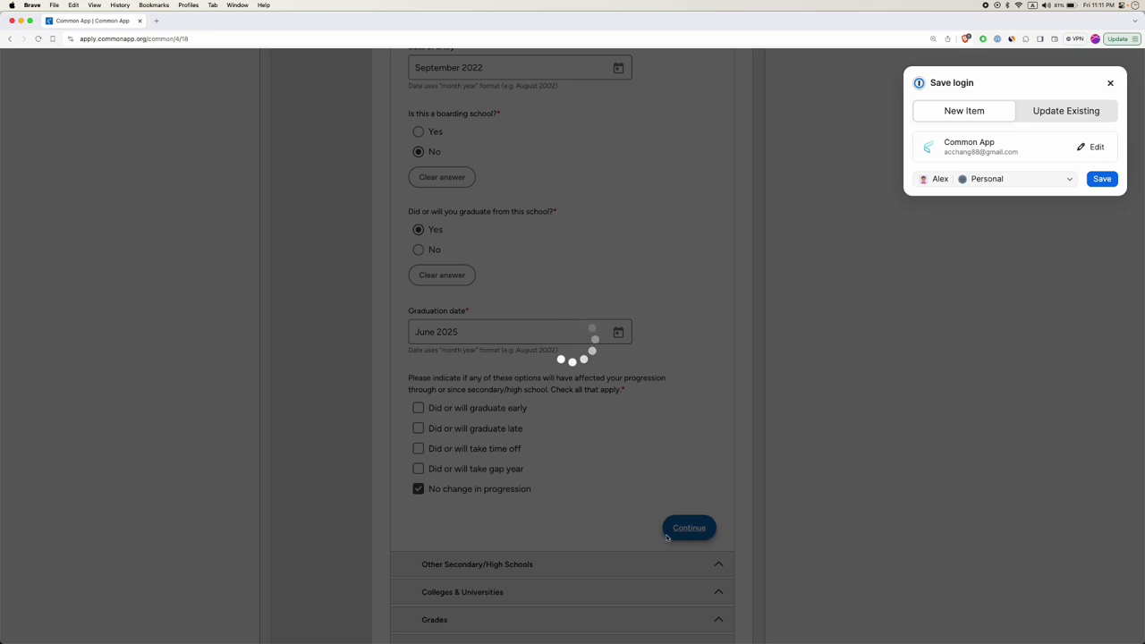
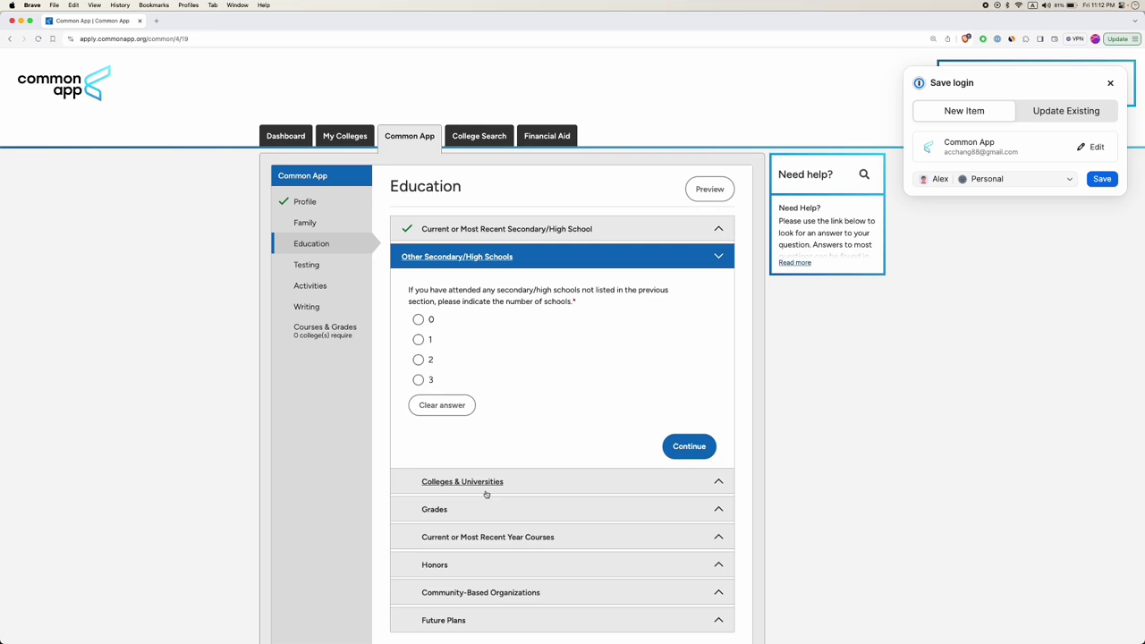
# Report 1 other high school and choose Taoyuan American School (CEEB 694512) from a 'Taoyuan american' lookup.
pyautogui.click(418, 340)
pyautogui.scroll(-2, 492, 371)
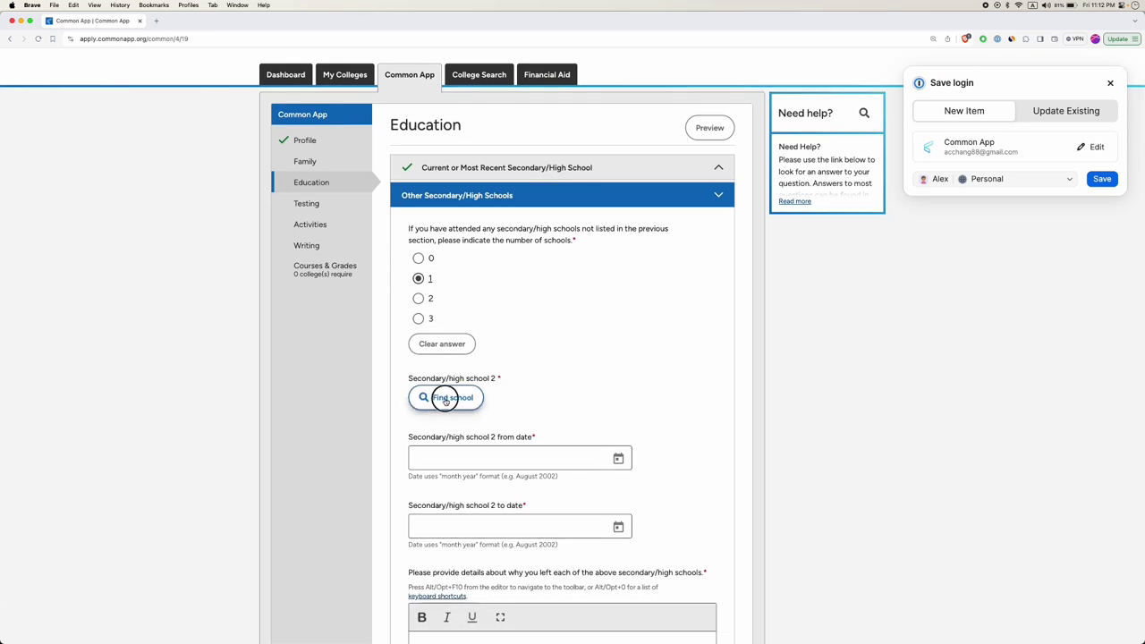
pyautogui.click(430, 398)
pyautogui.click(518, 261)
pyautogui.write('Taoyuan american')
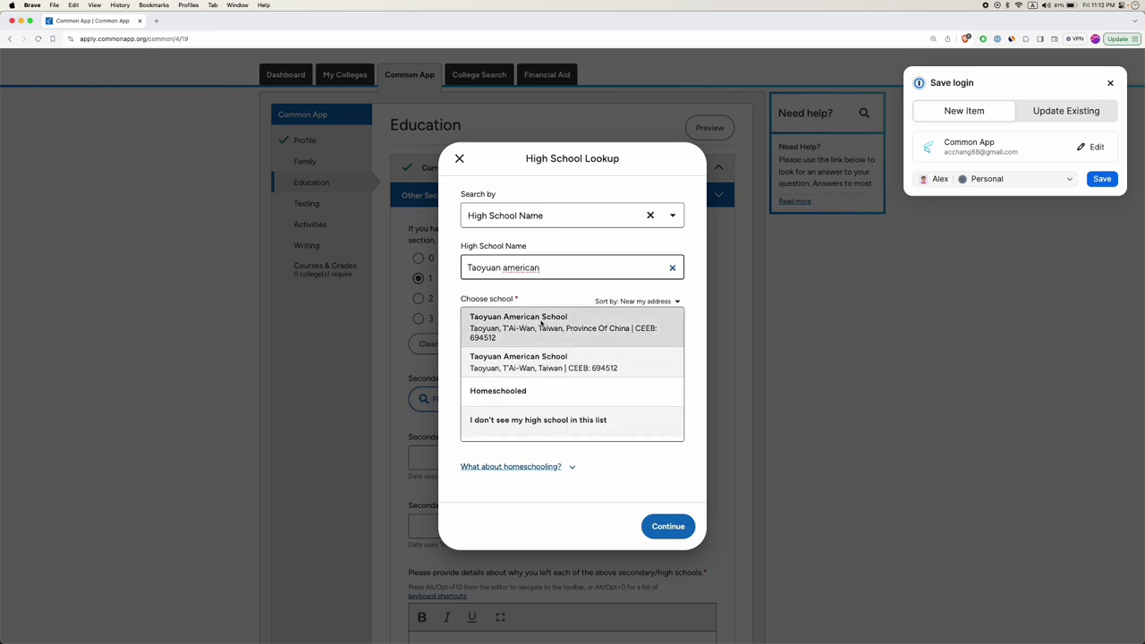
pyautogui.click(524, 363)
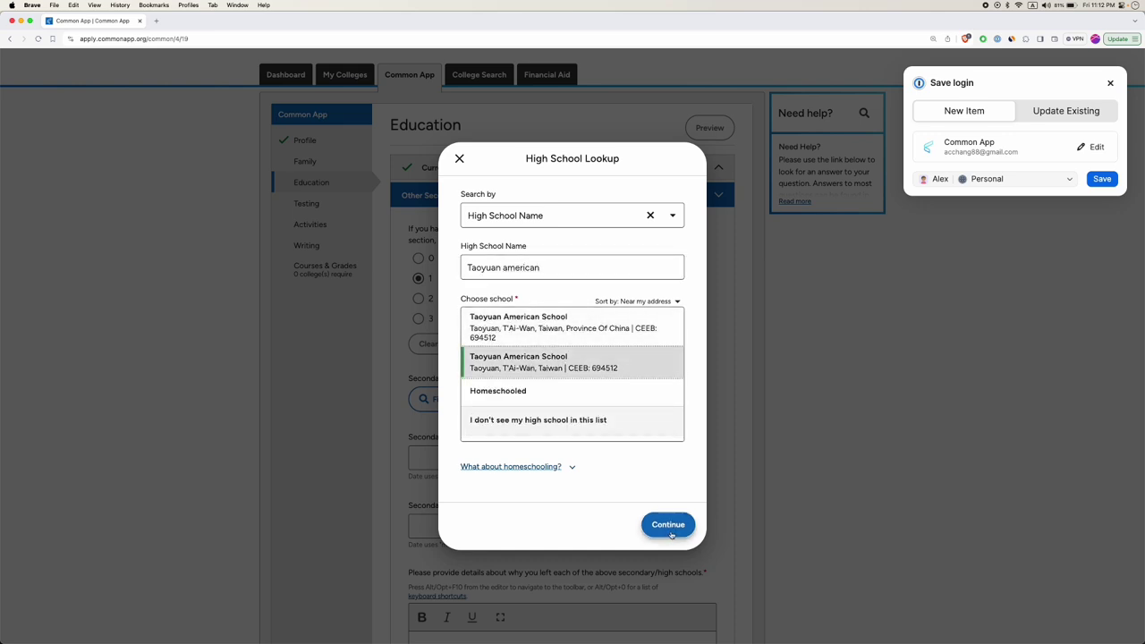
pyautogui.click(670, 529)
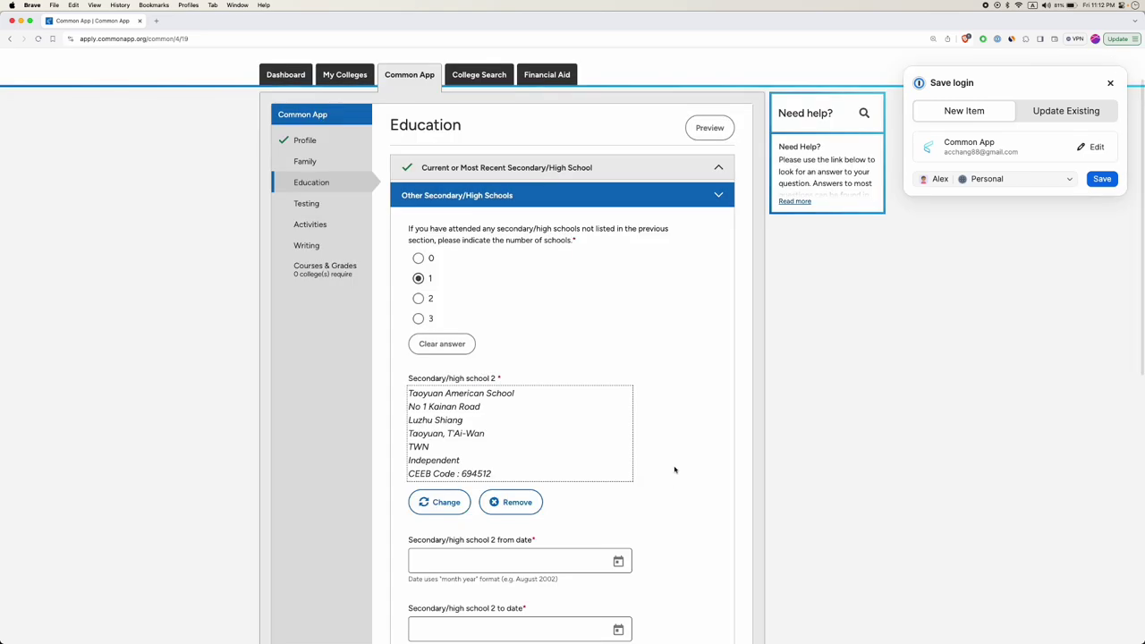
# Set the second school's attendance dates to September 2024 through May 2025.
pyautogui.scroll(-4, 656, 393)
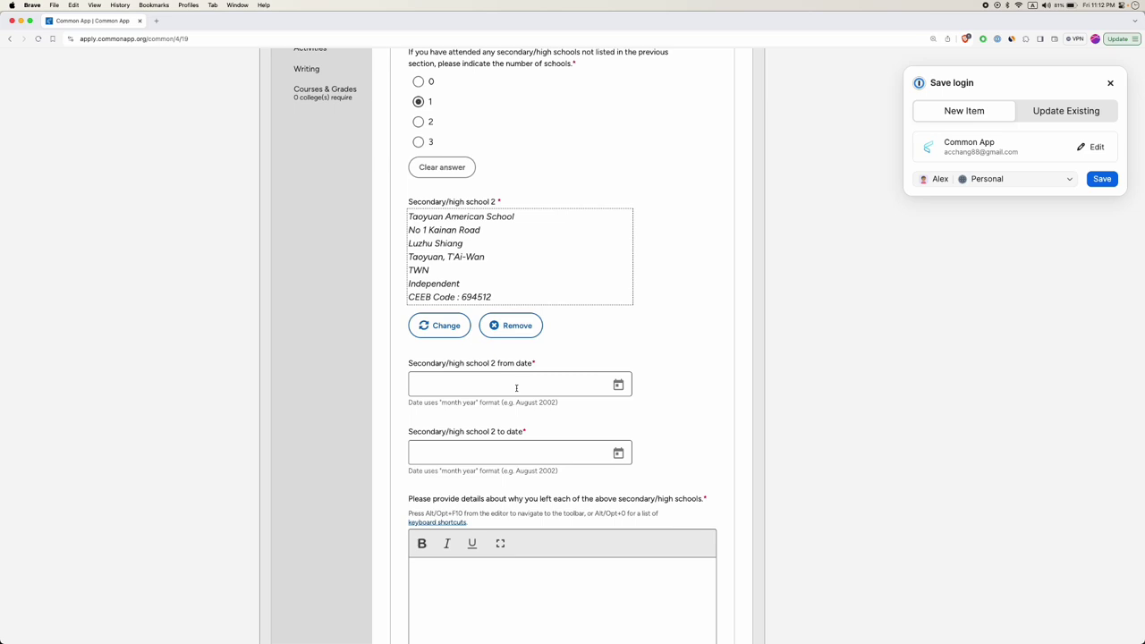
pyautogui.scroll(-1, 537, 385)
pyautogui.click(577, 379)
pyautogui.click(618, 378)
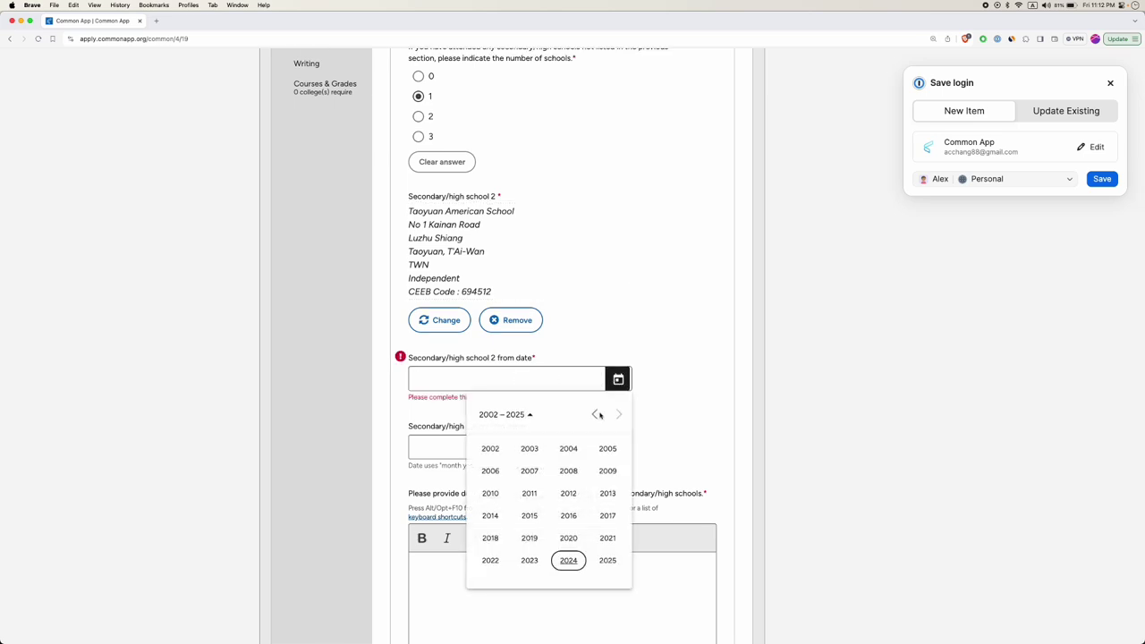
pyautogui.click(570, 560)
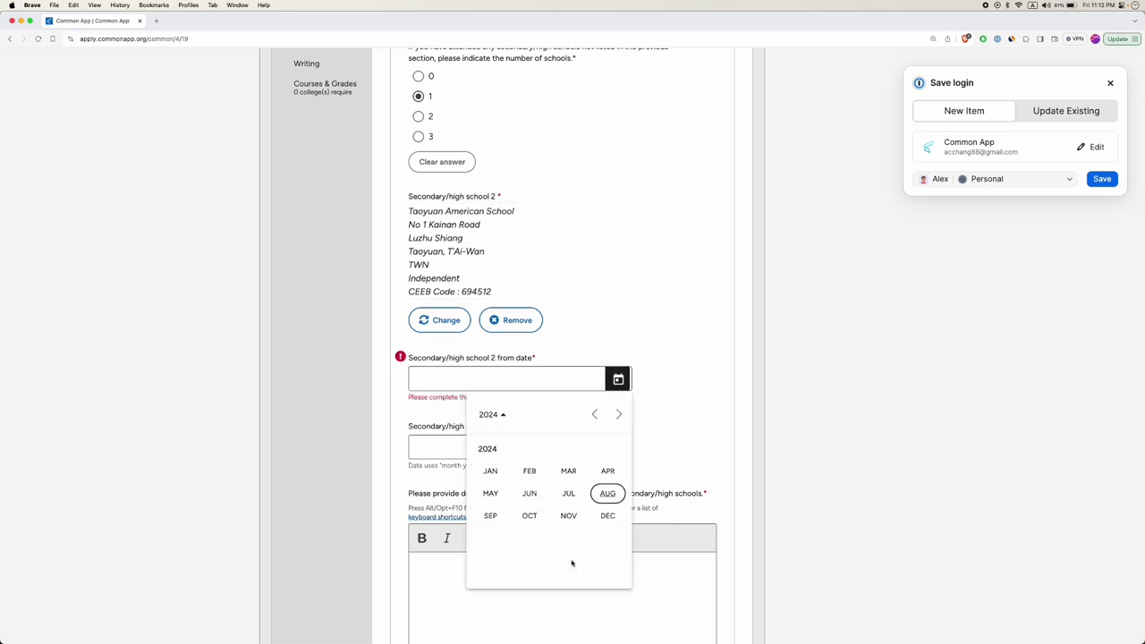
pyautogui.click(491, 515)
pyautogui.click(609, 449)
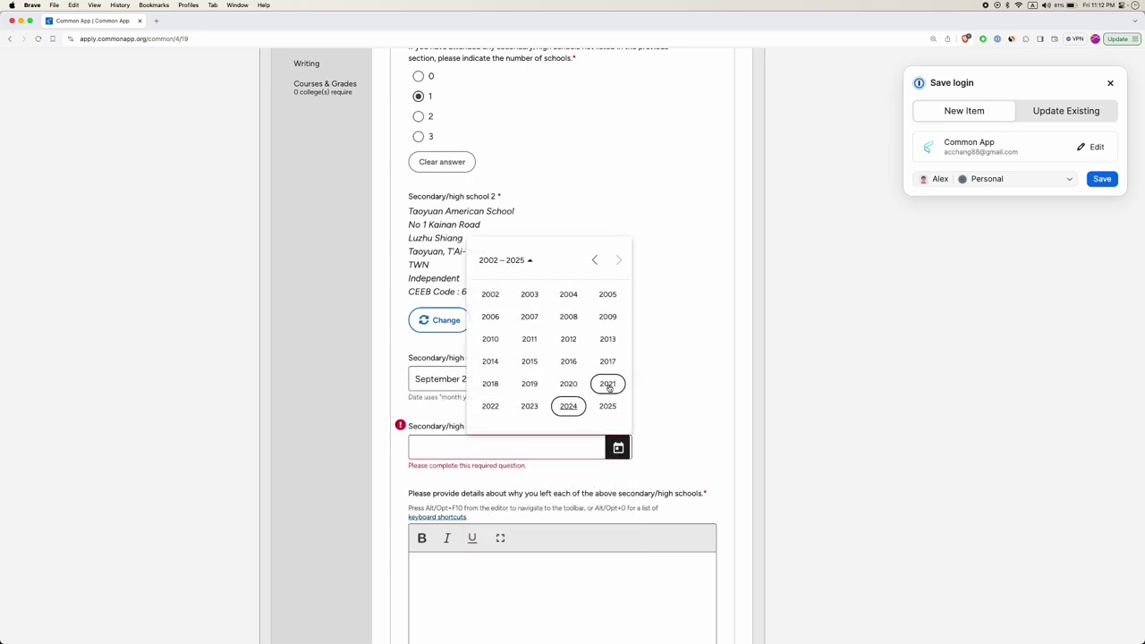
pyautogui.click(607, 405)
pyautogui.click(490, 339)
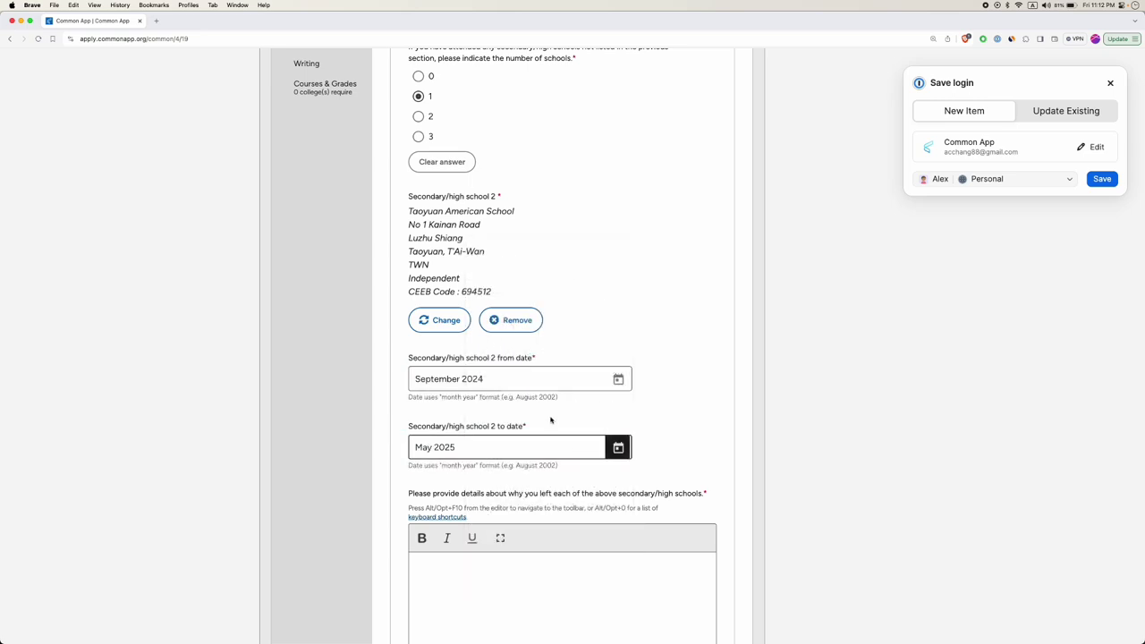
# Put the cursor in the second school's reason-for-leaving details box.
pyautogui.scroll(-2, 550, 418)
pyautogui.click(512, 534)
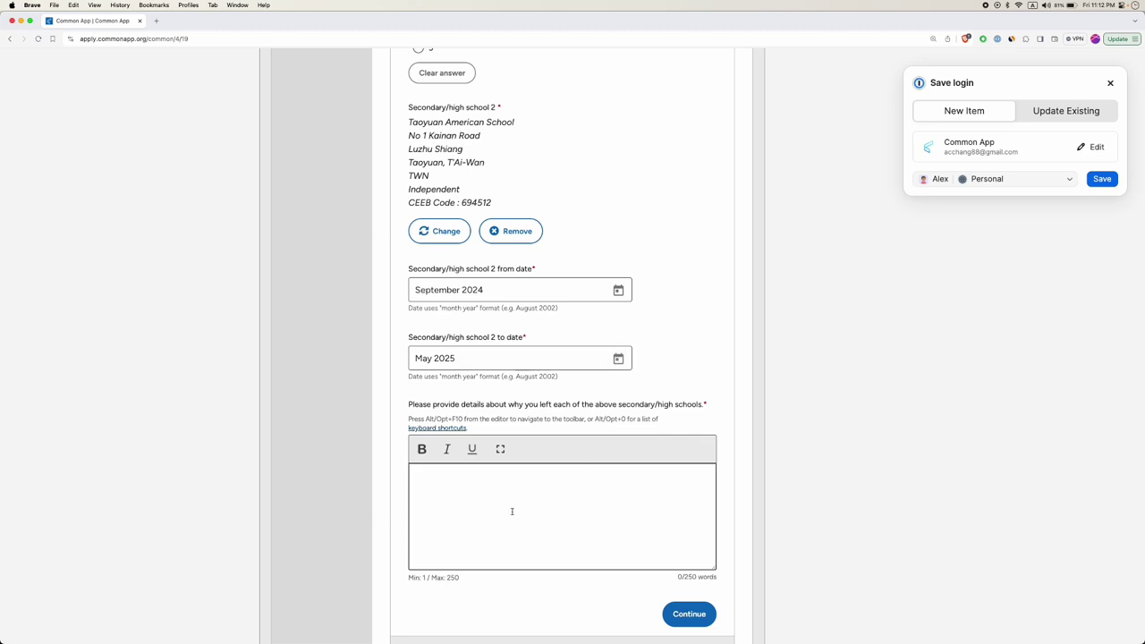
pyautogui.scroll(1, 483, 353)
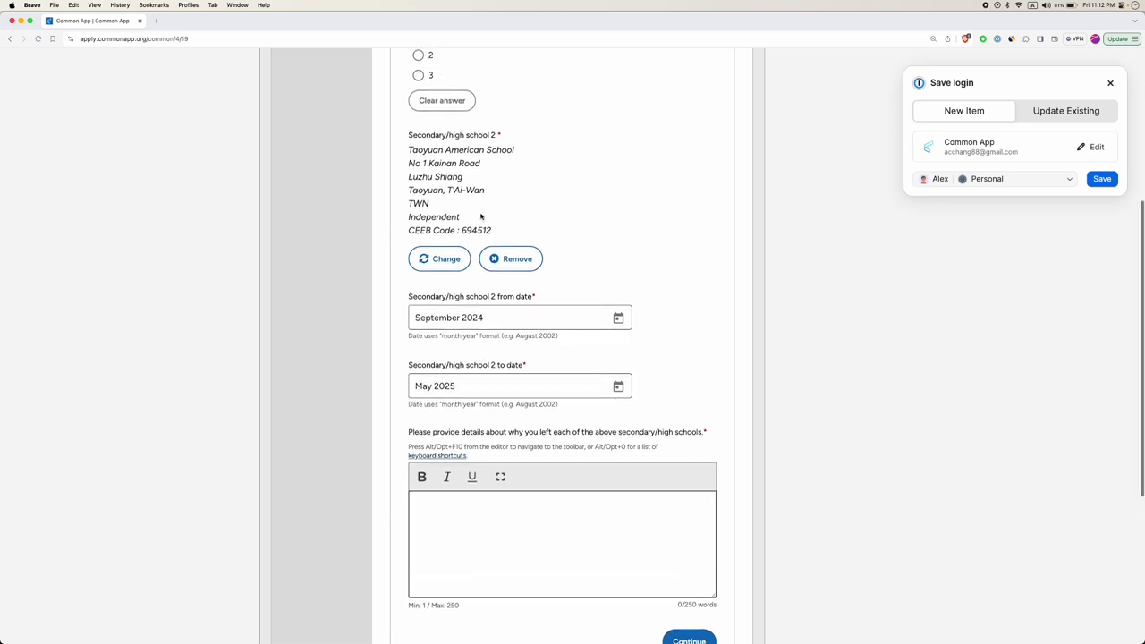
pyautogui.scroll(3, 482, 218)
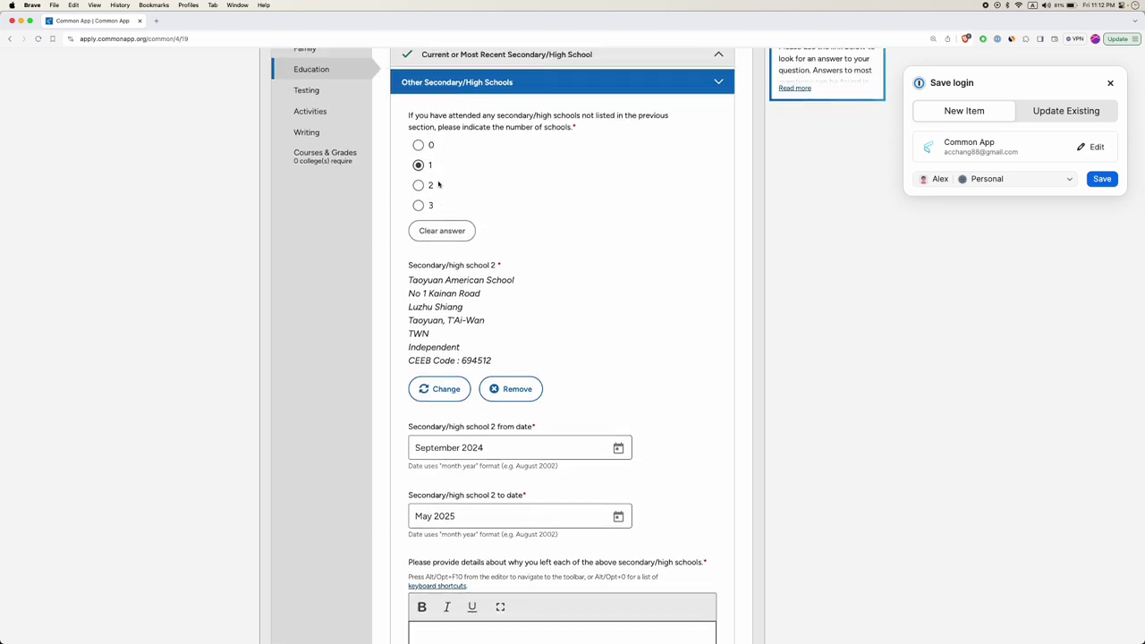
pyautogui.scroll(2, 447, 224)
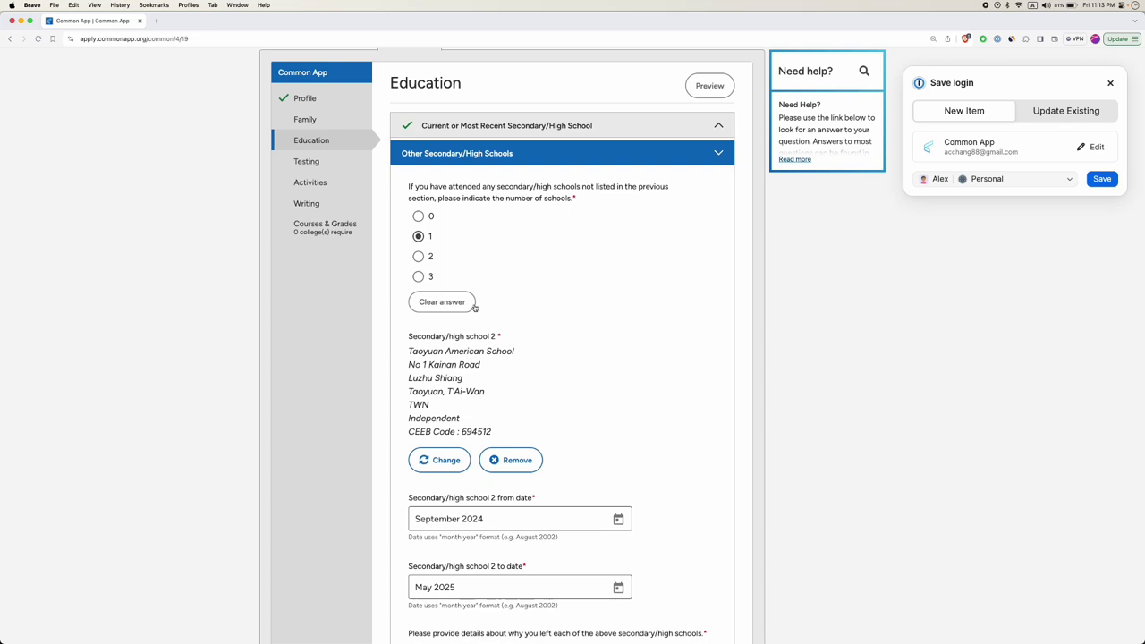
pyautogui.scroll(-5, 567, 336)
pyautogui.click(531, 498)
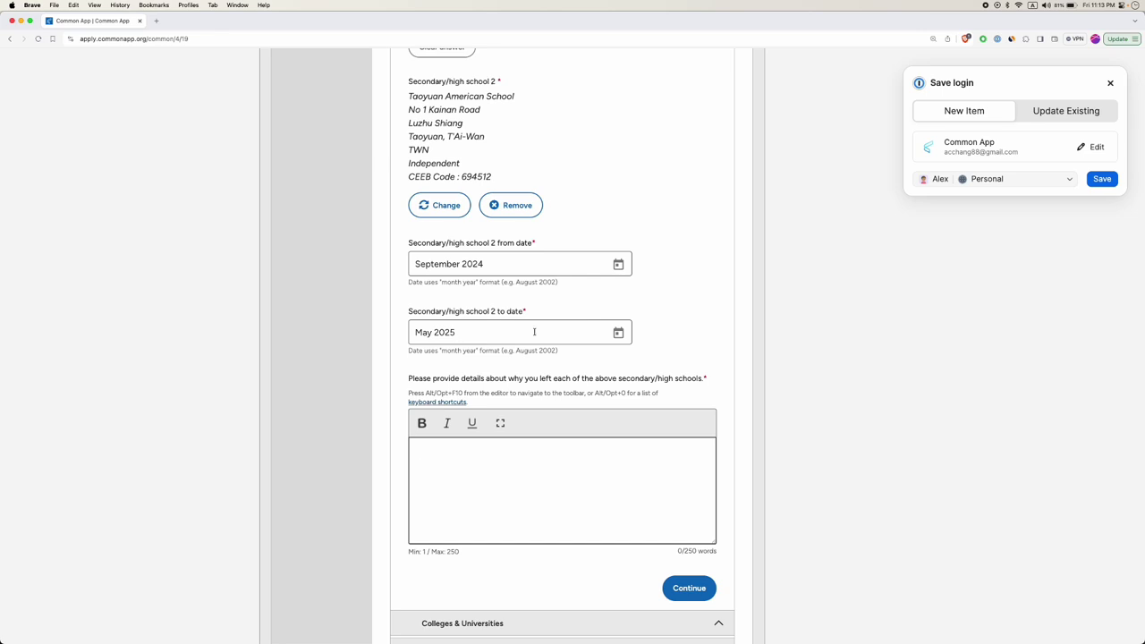
pyautogui.scroll(2, 534, 332)
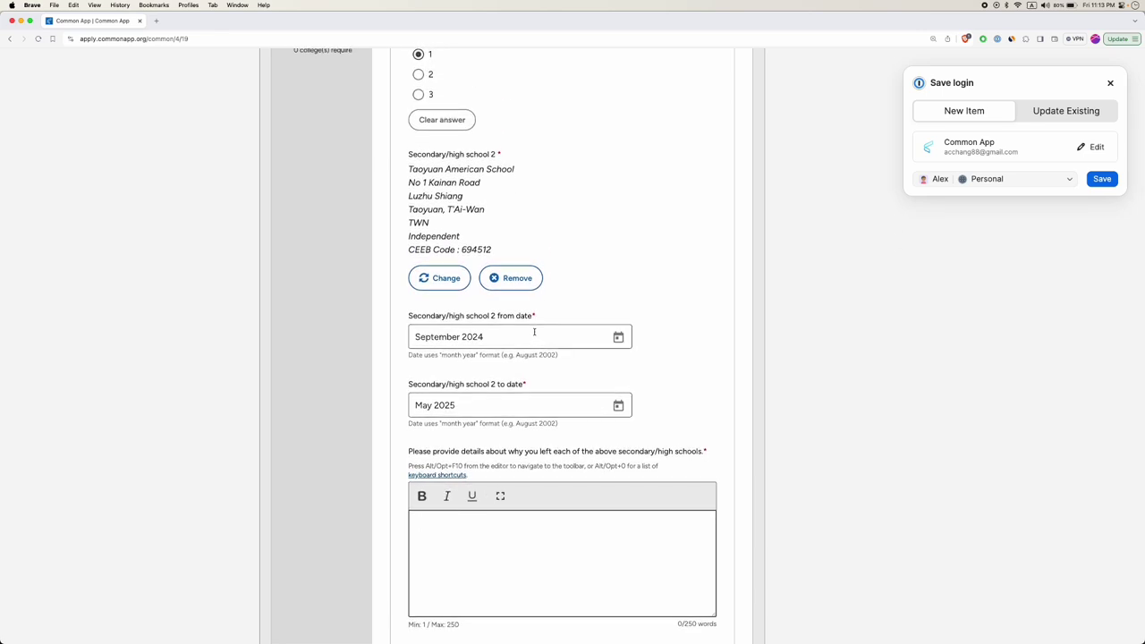
pyautogui.scroll(-1, 534, 332)
pyautogui.doubleClick(545, 424)
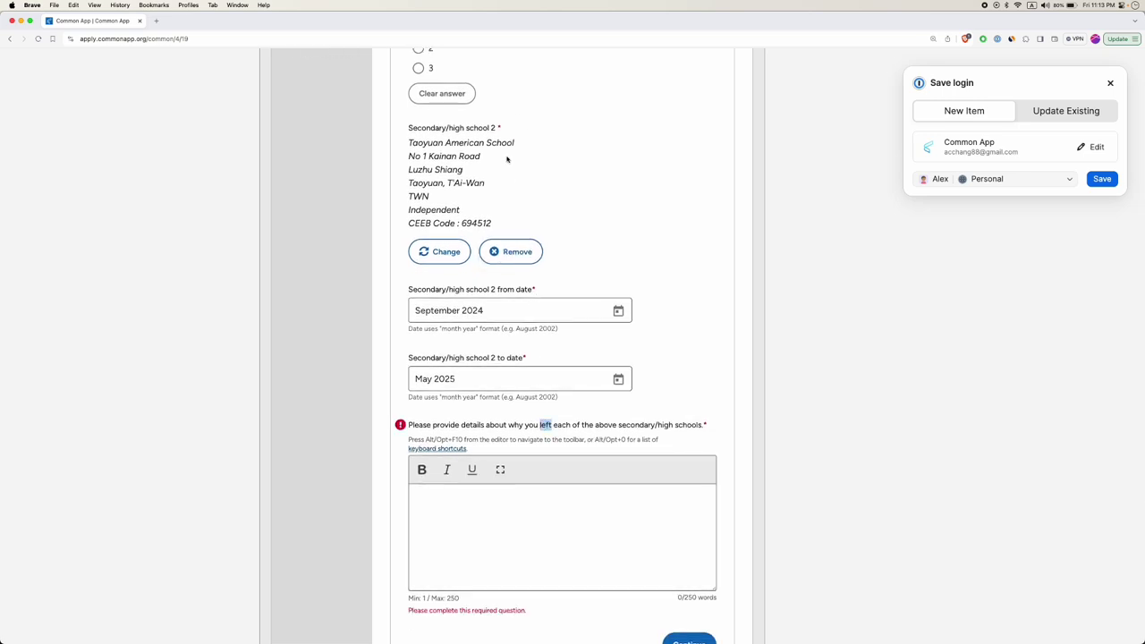
pyautogui.scroll(2, 507, 160)
pyautogui.scroll(-3, 519, 358)
# Write 'I am a part-time student at Taoyuan American School, taking AP Microeconomics, AP Macroeconomics, and AP Calculus BC.'.
pyautogui.click(529, 420)
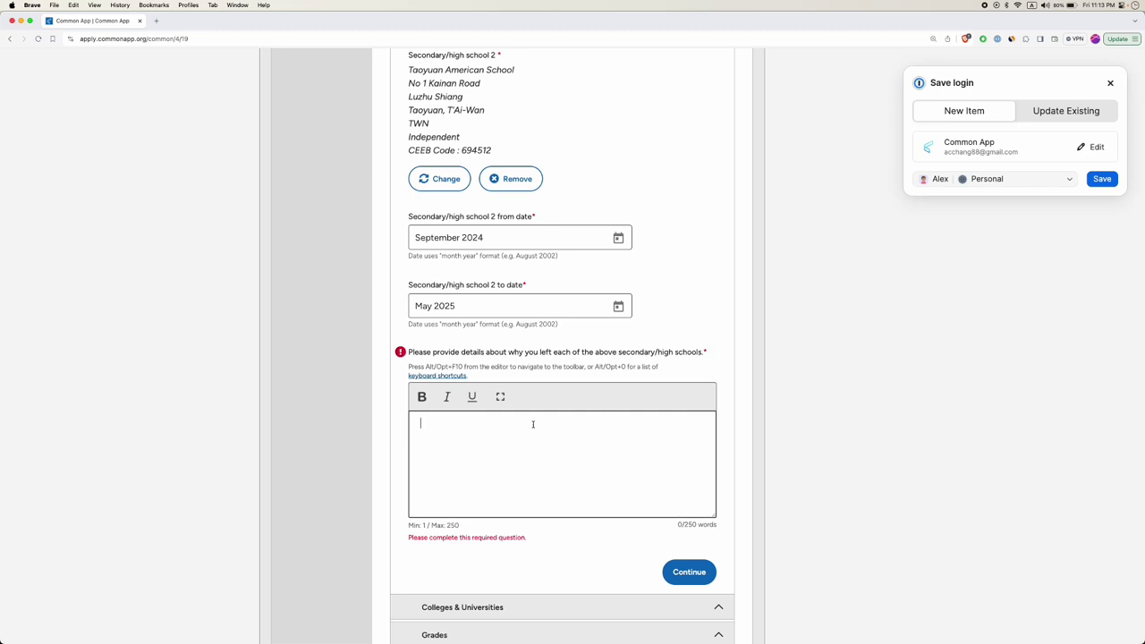
pyautogui.write('I')
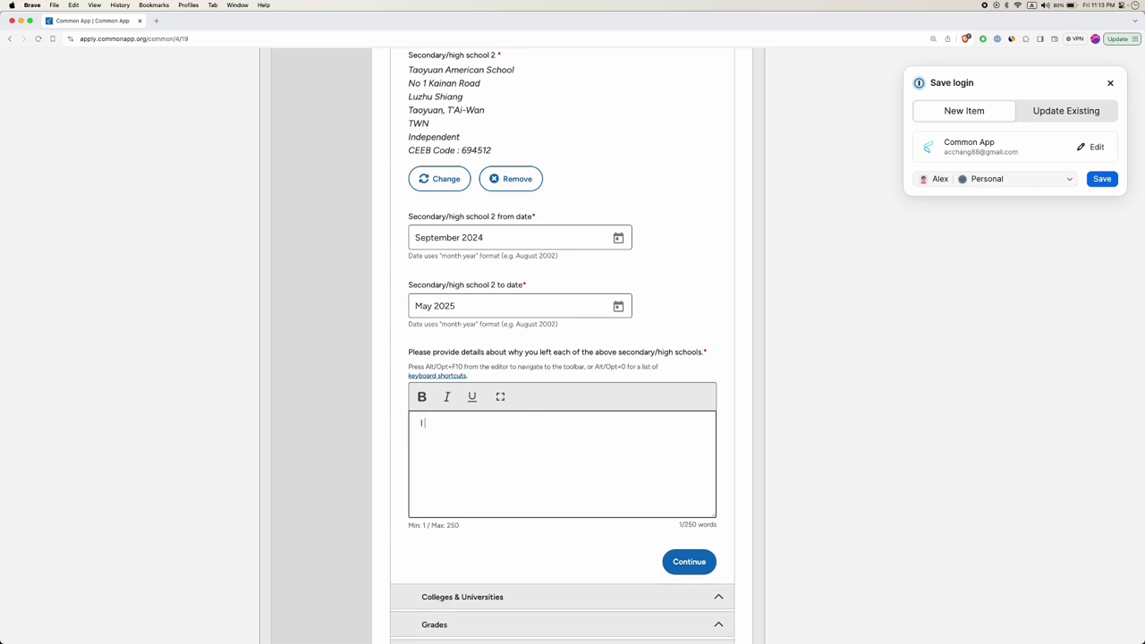
pyautogui.write(' am a part-time student at Taoyuan American Sch')
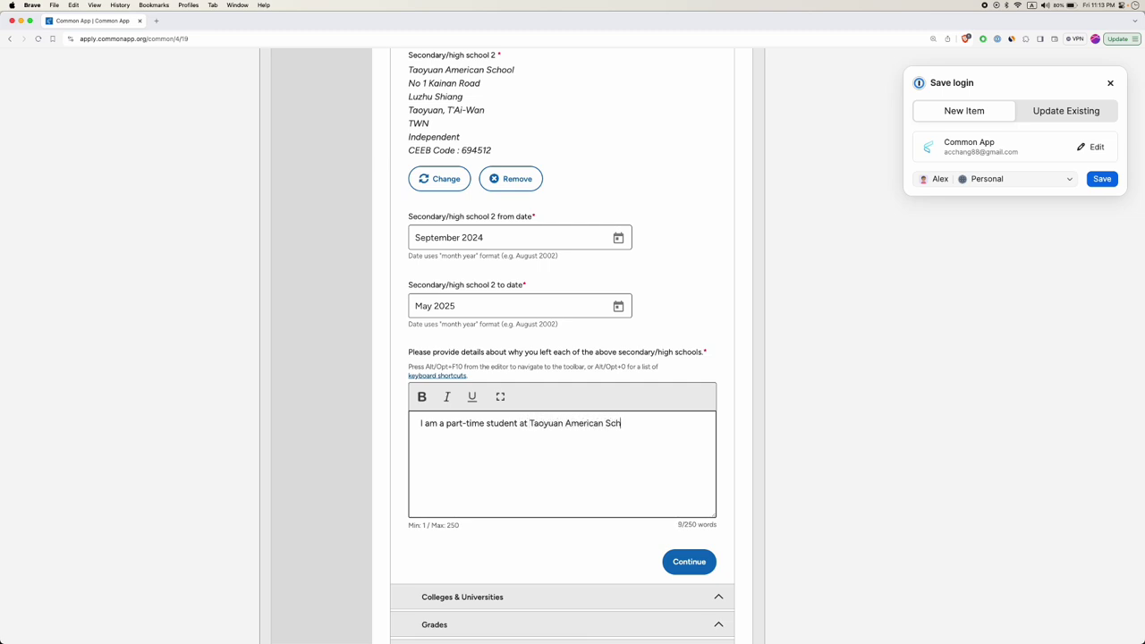
pyautogui.write('ool, taking AP Microeconomics, AP Macroeconomics, a')
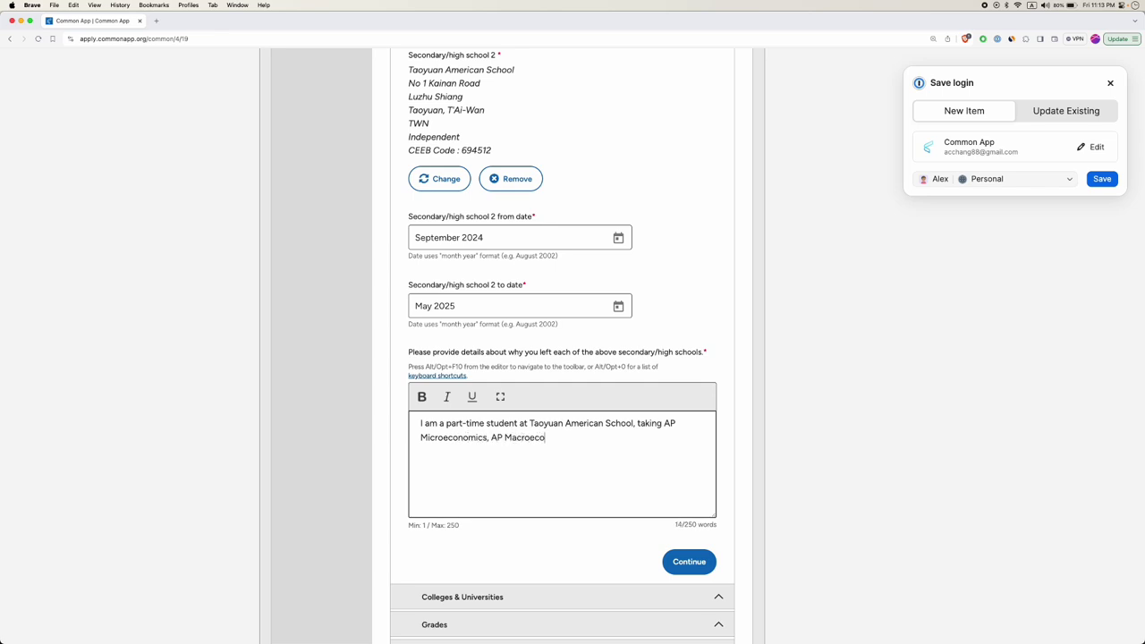
pyautogui.write('nd AP Calculus BC')
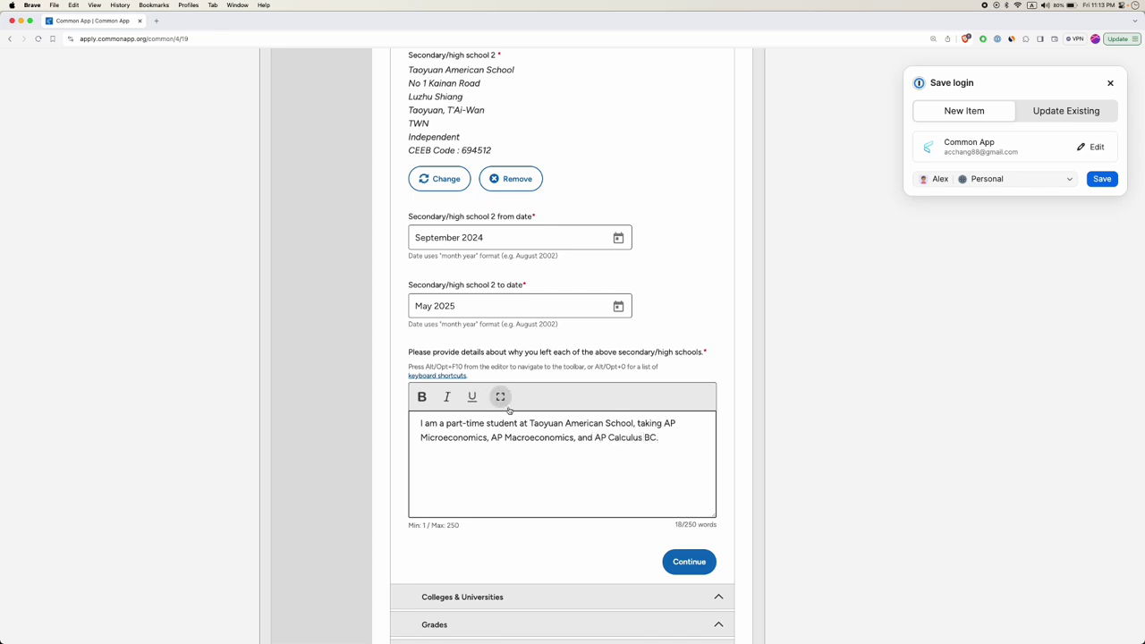
pyautogui.write('.')
pyautogui.tripleClick(547, 434)
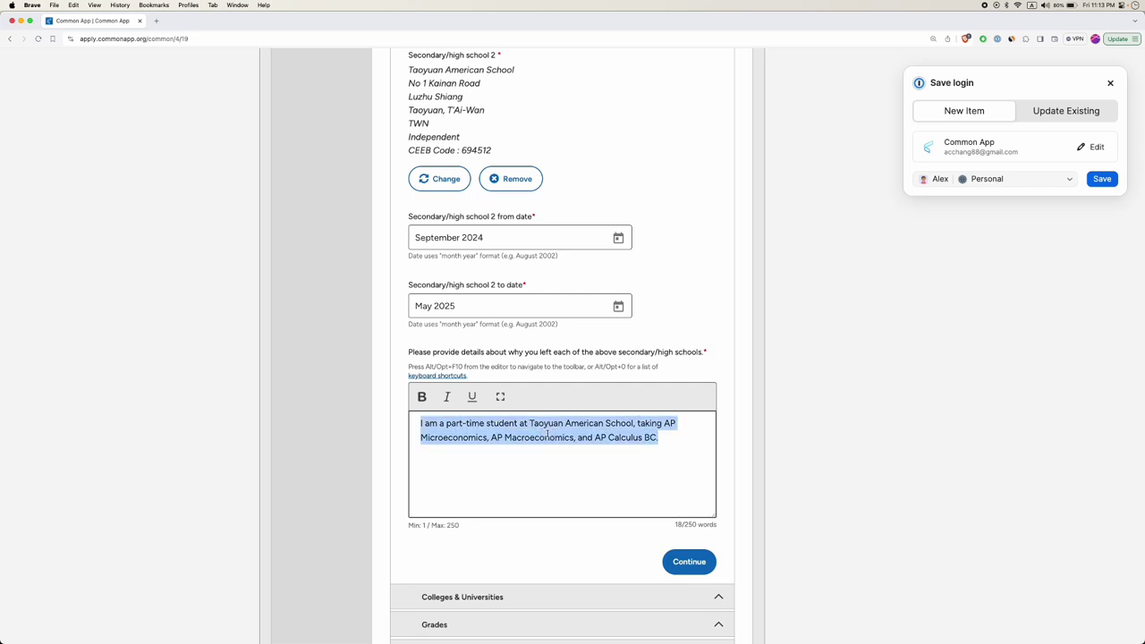
pyautogui.click(533, 426)
# Highlight the phrase 'part-time student' in the explanation.
pyautogui.doubleClick(426, 423)
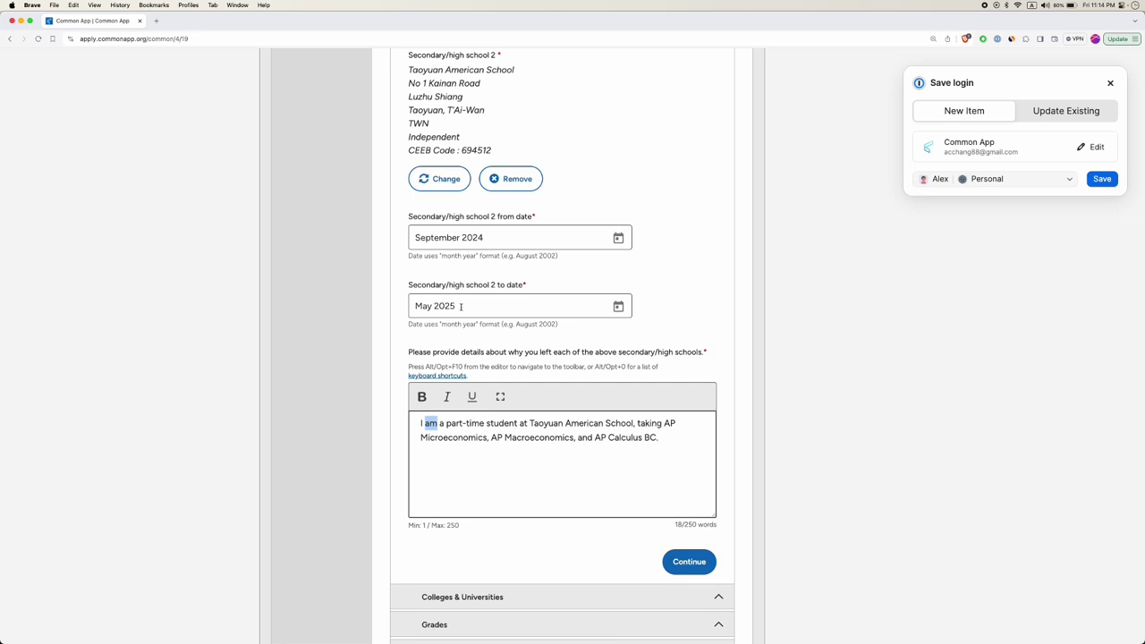
pyautogui.tripleClick(560, 425)
pyautogui.click(550, 425)
pyautogui.click(445, 424)
pyautogui.moveTo(445, 424); pyautogui.dragTo(521, 424)
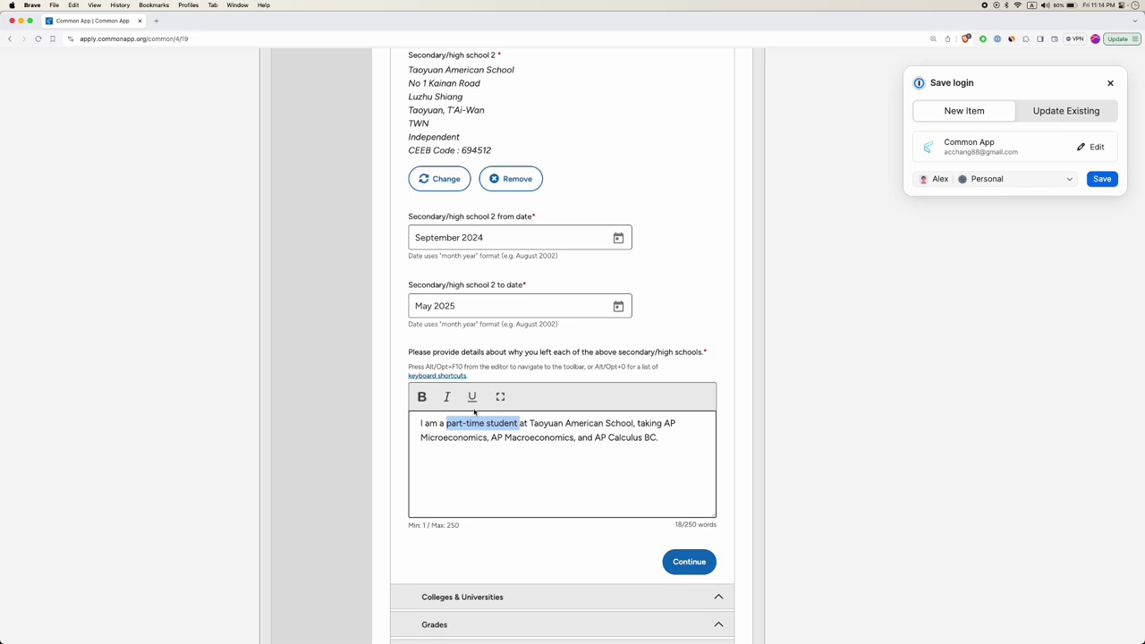
pyautogui.scroll(-1, 493, 415)
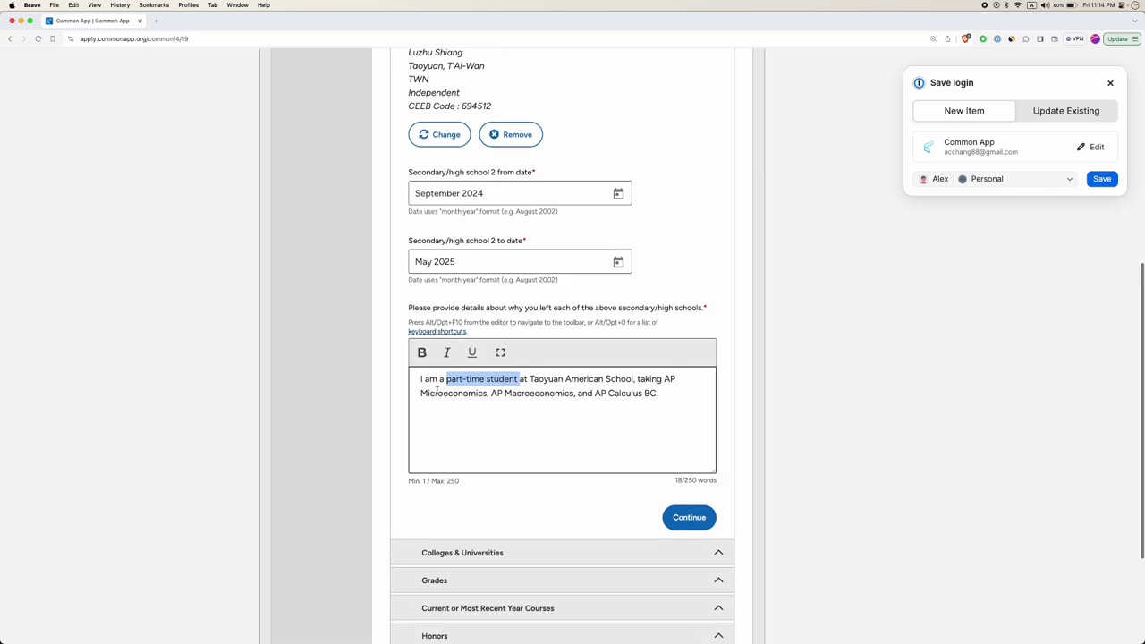
pyautogui.scroll(8, 474, 224)
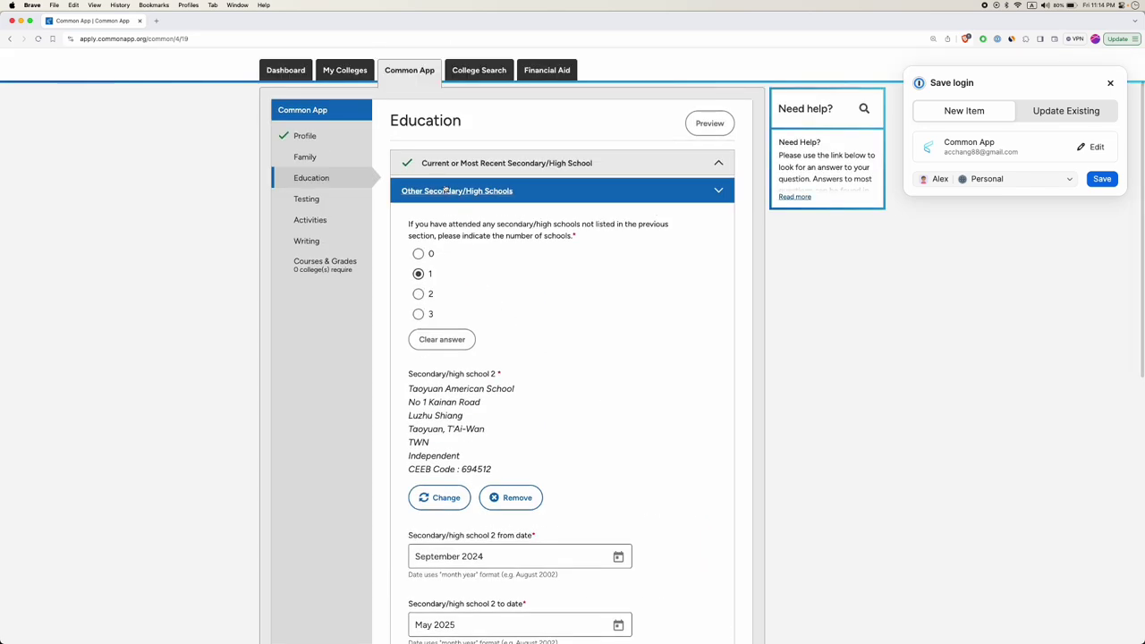
pyautogui.scroll(-10, 609, 368)
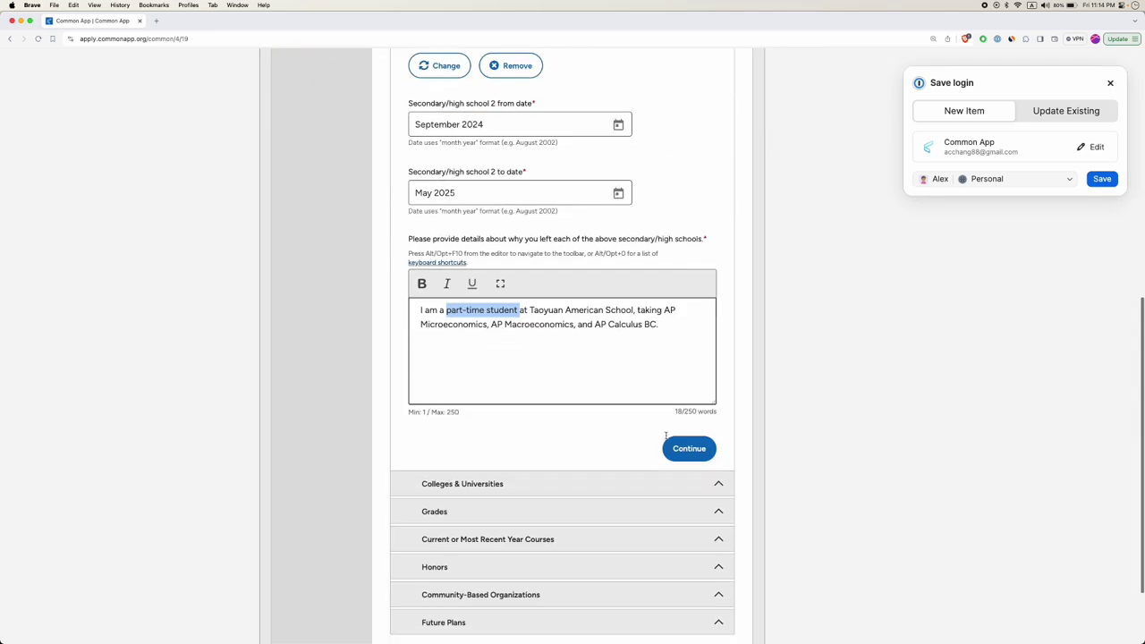
# Save the Other Secondary Schools section and report coursework at 2 colleges.
pyautogui.click(690, 446)
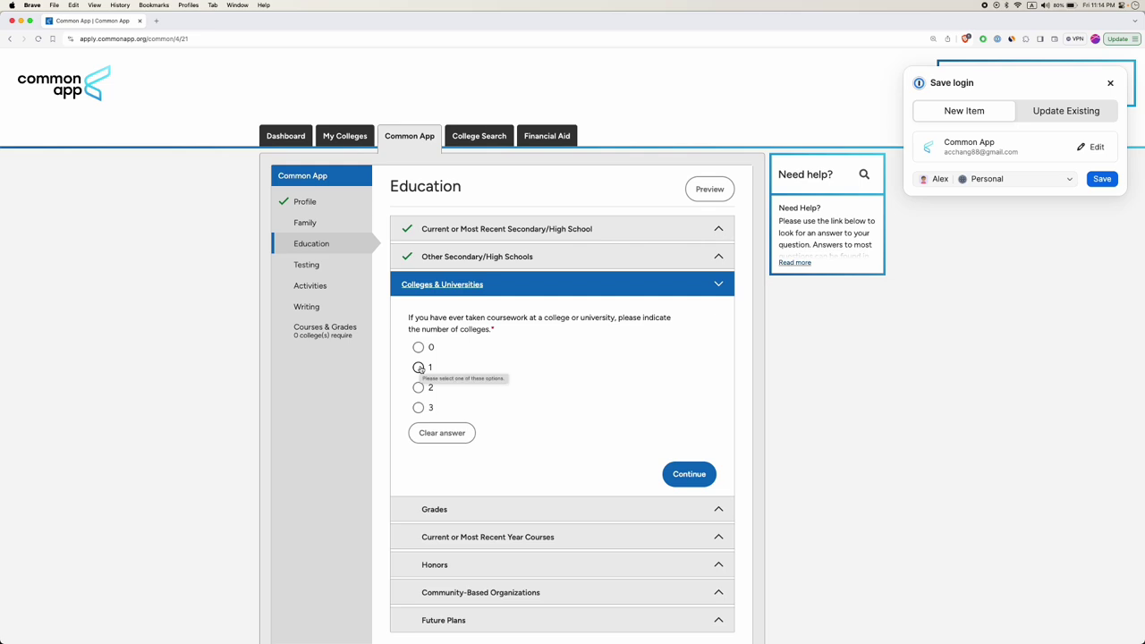
pyautogui.click(418, 388)
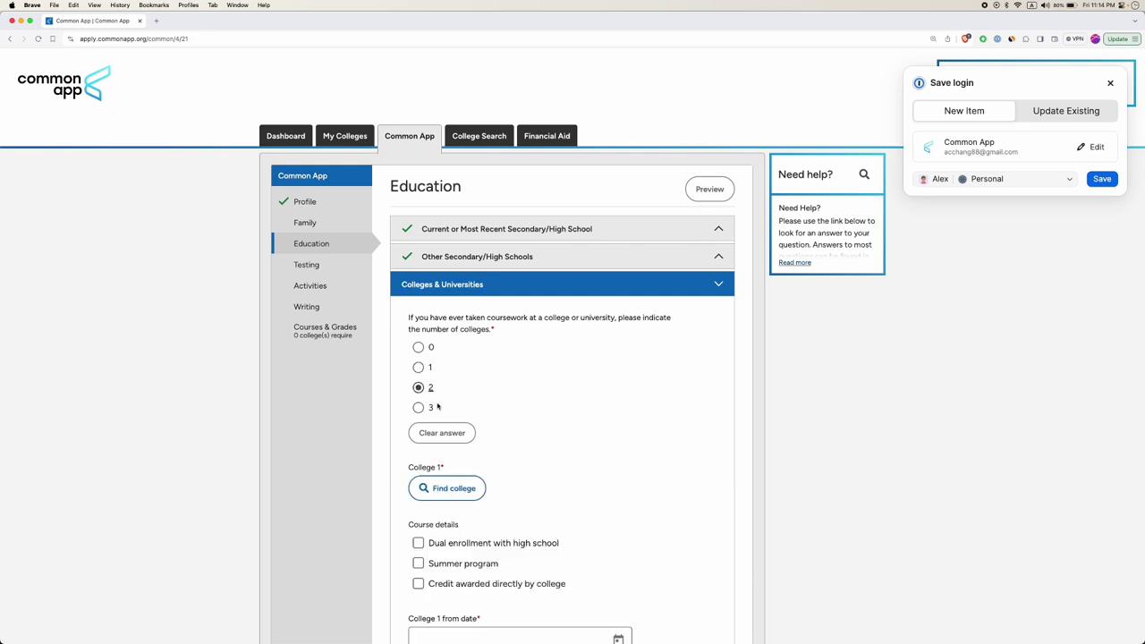
pyautogui.scroll(-2, 430, 375)
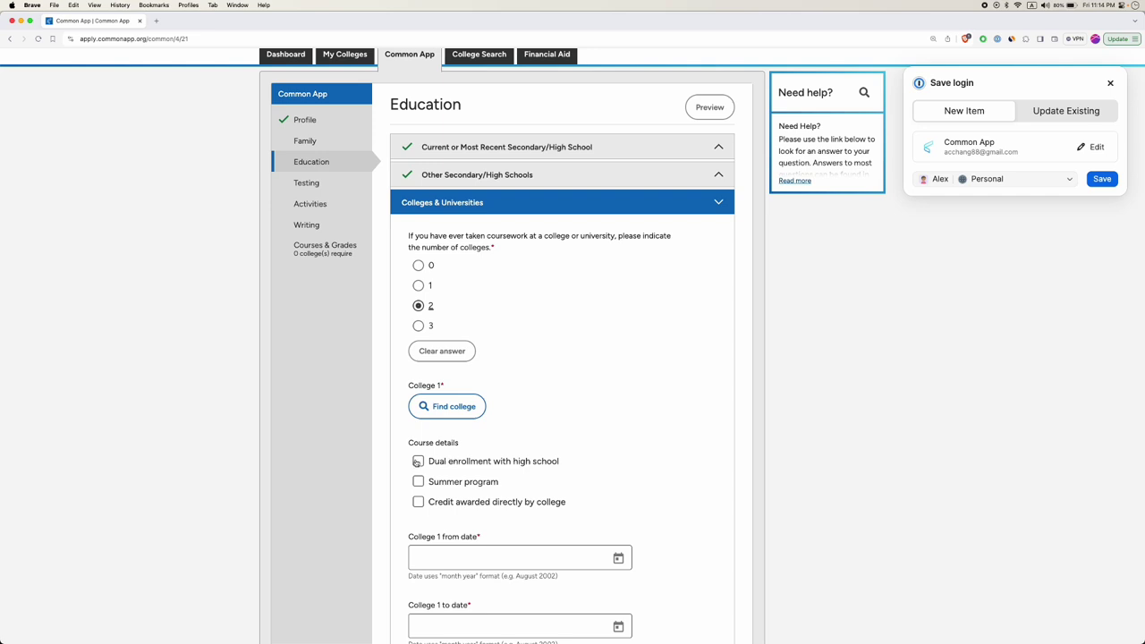
# Switch College 1's course details from Dual enrollment to Summer program plus Credit awarded directly by college.
pyautogui.click(419, 462)
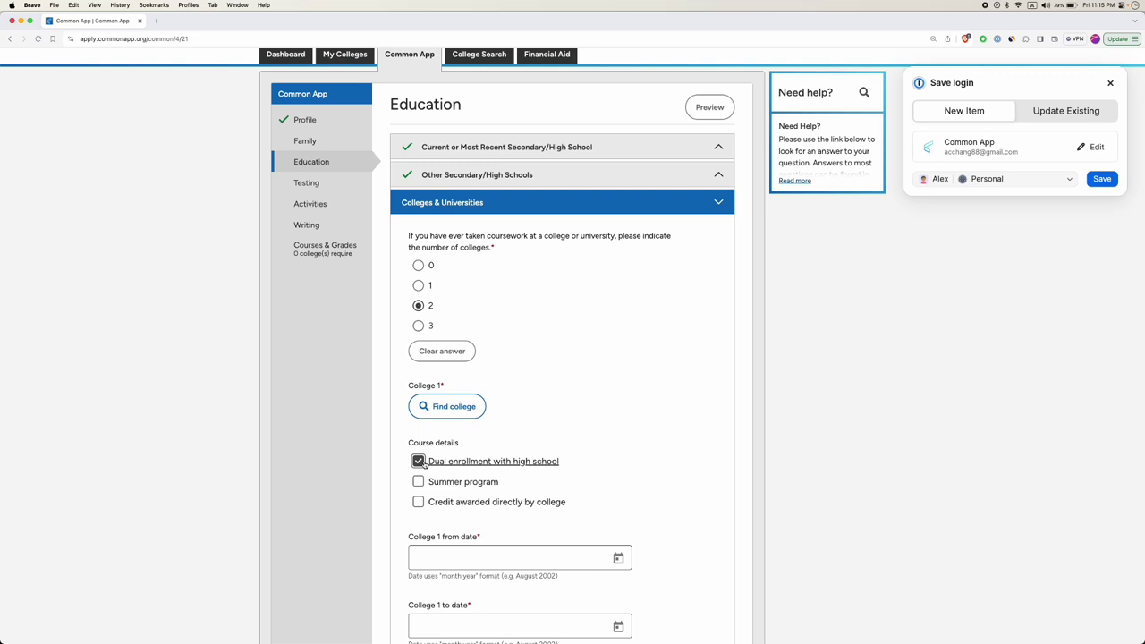
pyautogui.click(417, 483)
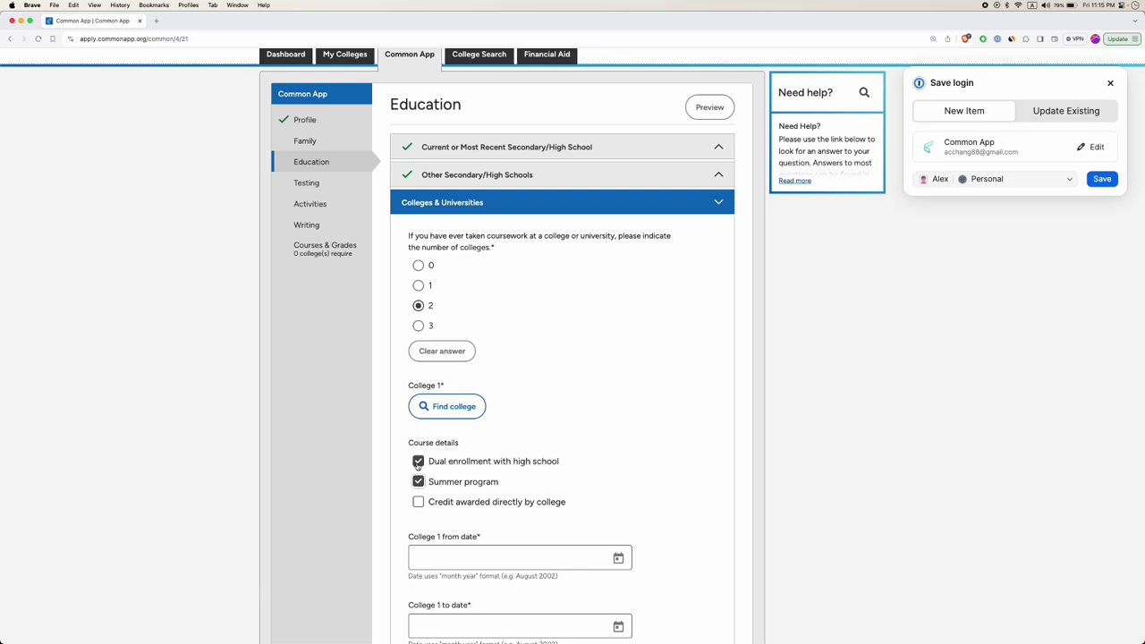
pyautogui.click(418, 461)
pyautogui.scroll(-2, 421, 484)
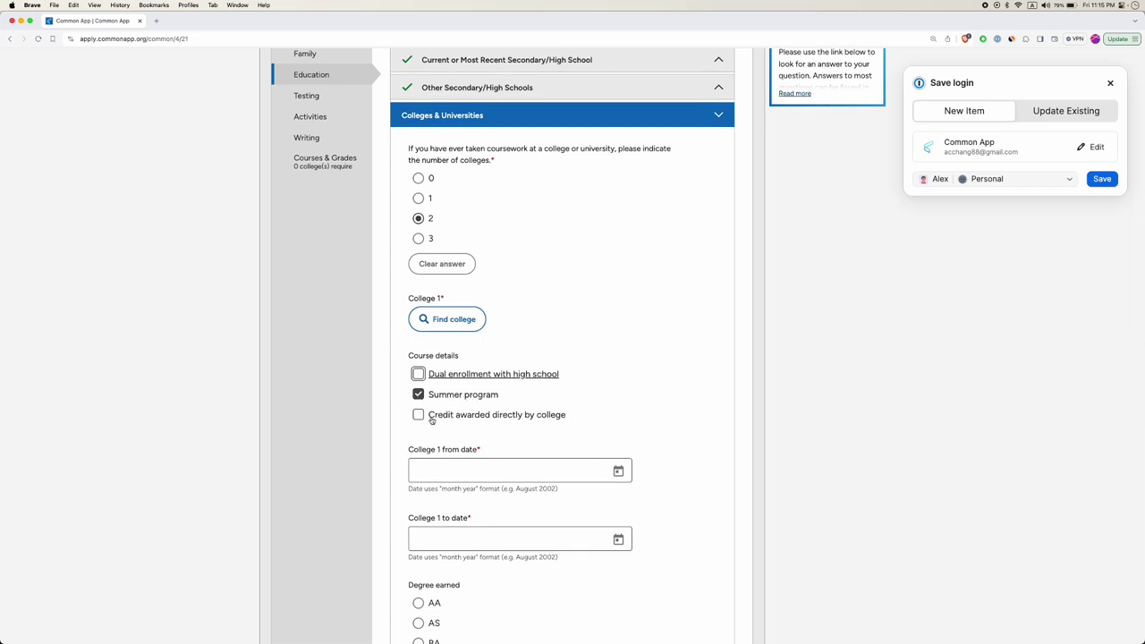
pyautogui.click(419, 416)
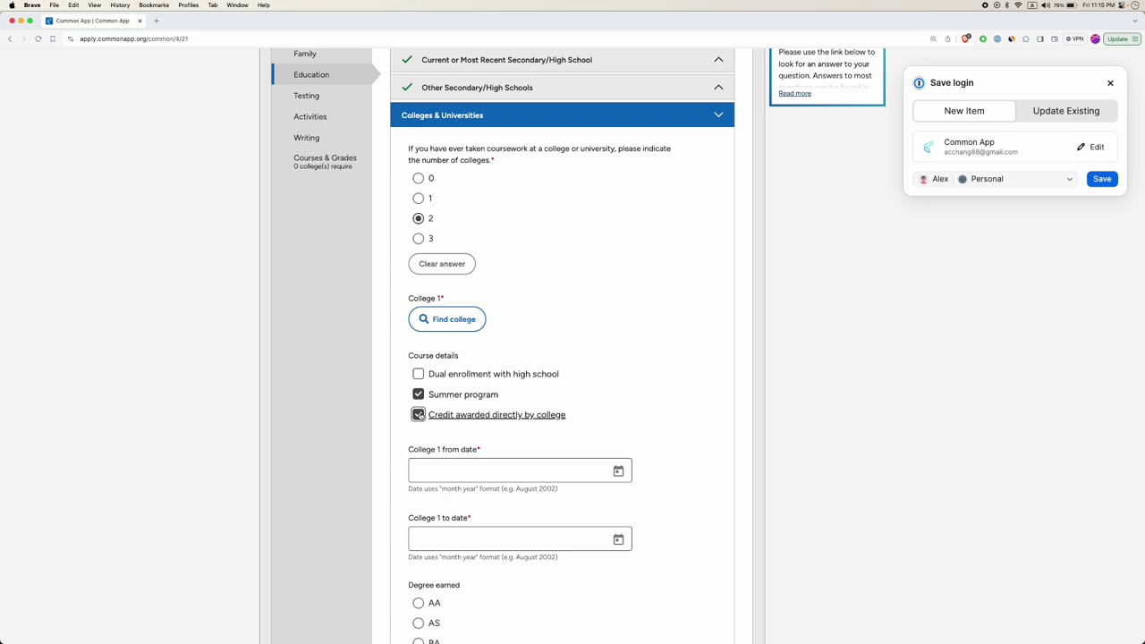
pyautogui.click(418, 395)
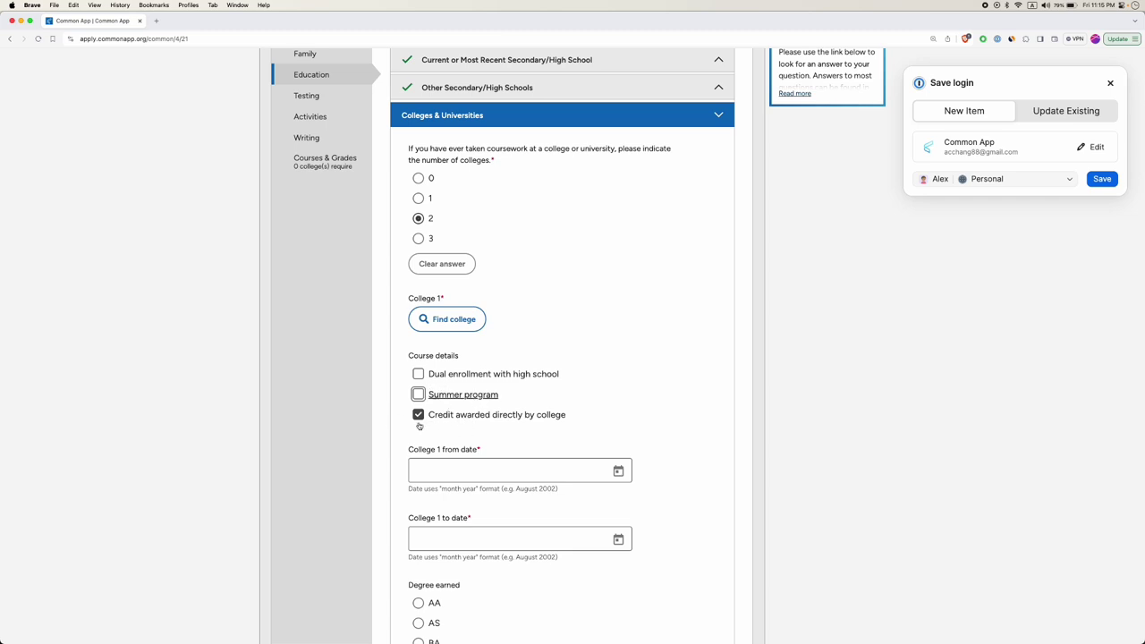
pyautogui.click(418, 394)
# Clear Credit awarded directly by college so only Summer program stays checked for College 1.
pyautogui.doubleClick(418, 416)
pyautogui.click(417, 416)
pyautogui.click(418, 416)
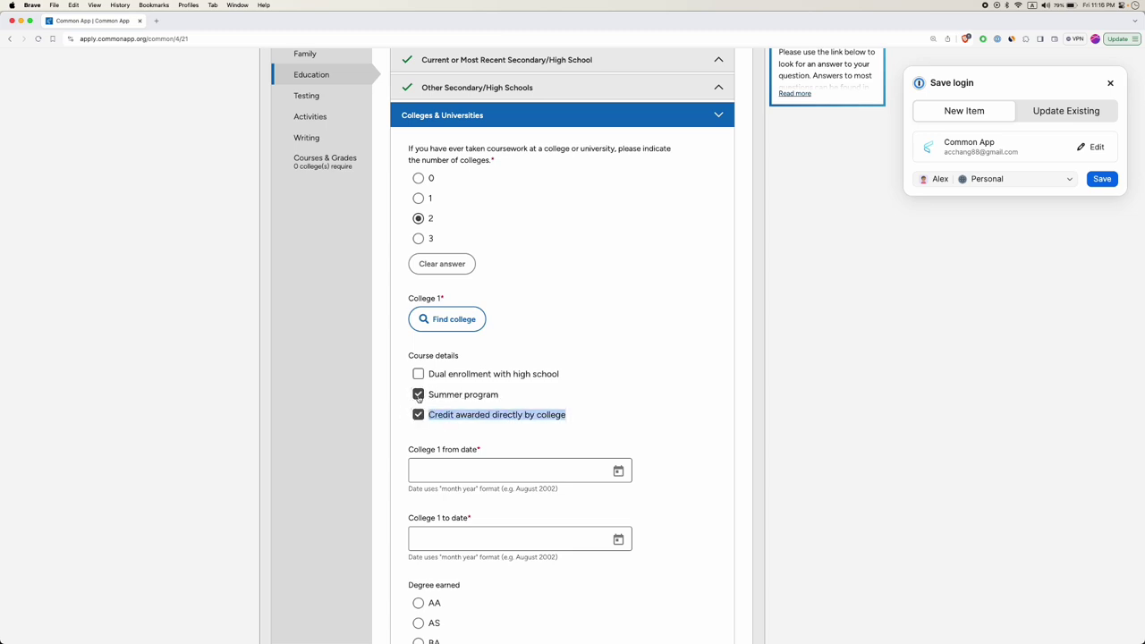
pyautogui.click(418, 394)
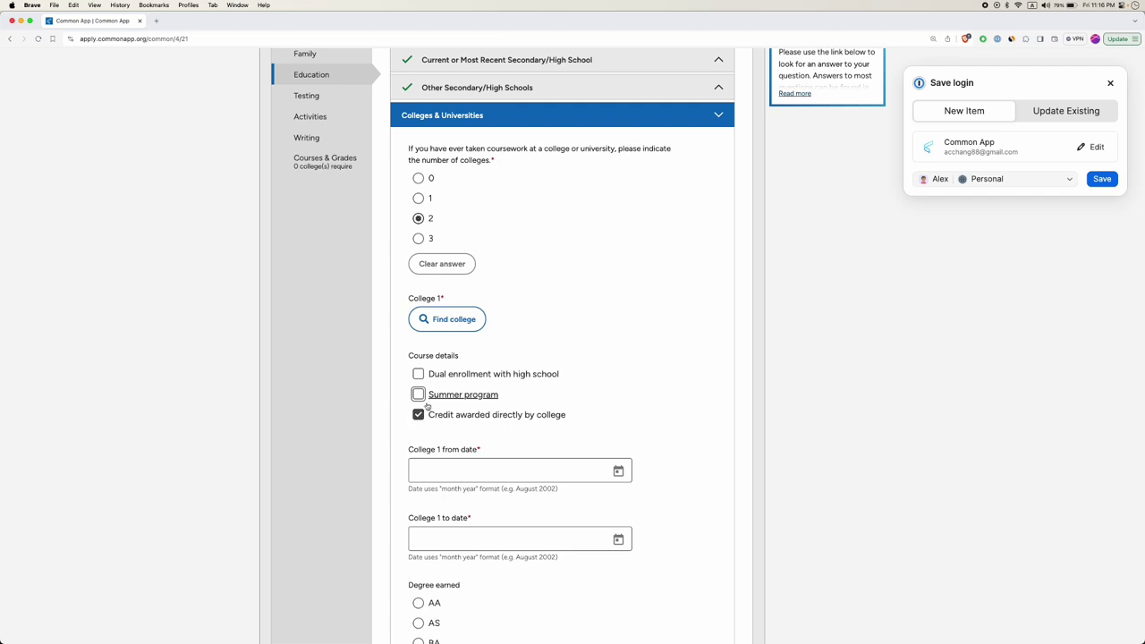
pyautogui.scroll(-2, 417, 407)
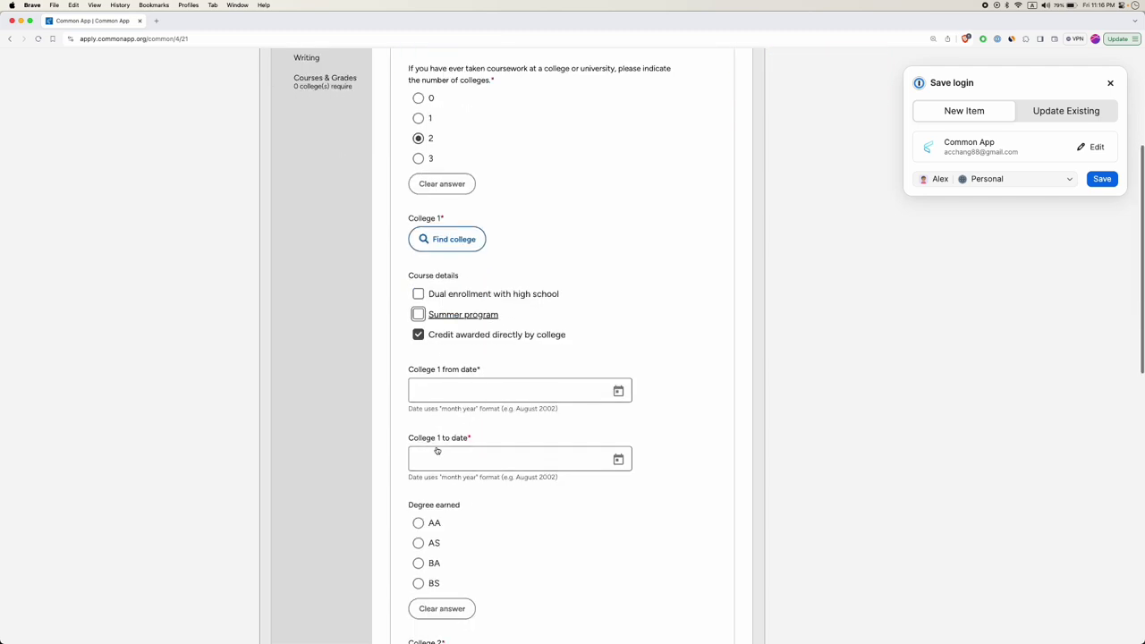
pyautogui.click(418, 312)
pyautogui.click(418, 333)
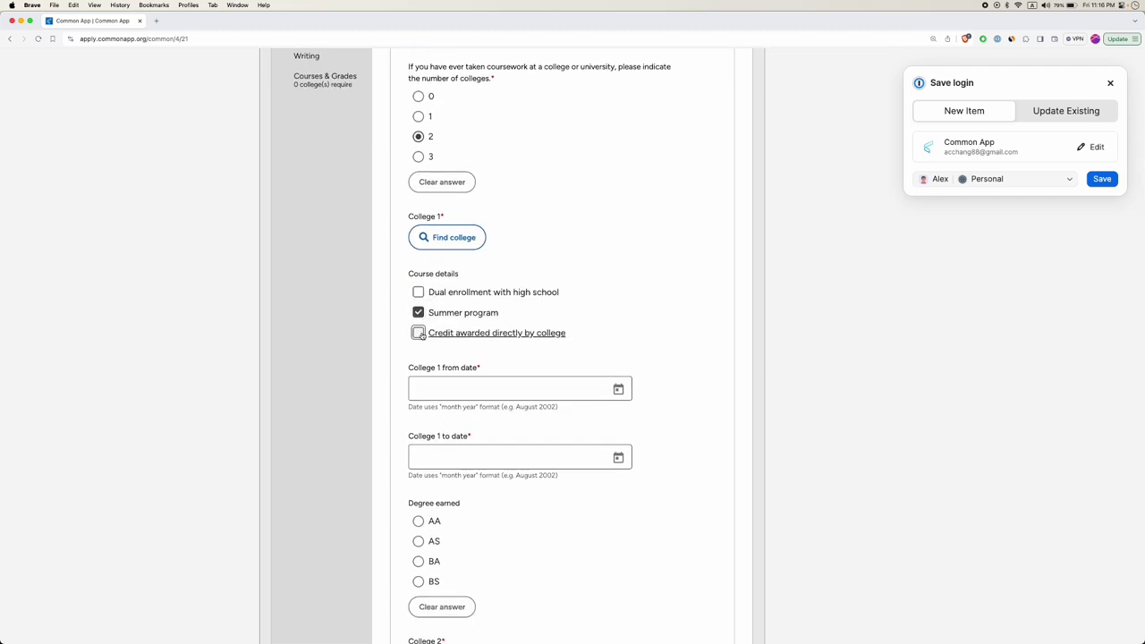
pyautogui.scroll(-1, 488, 446)
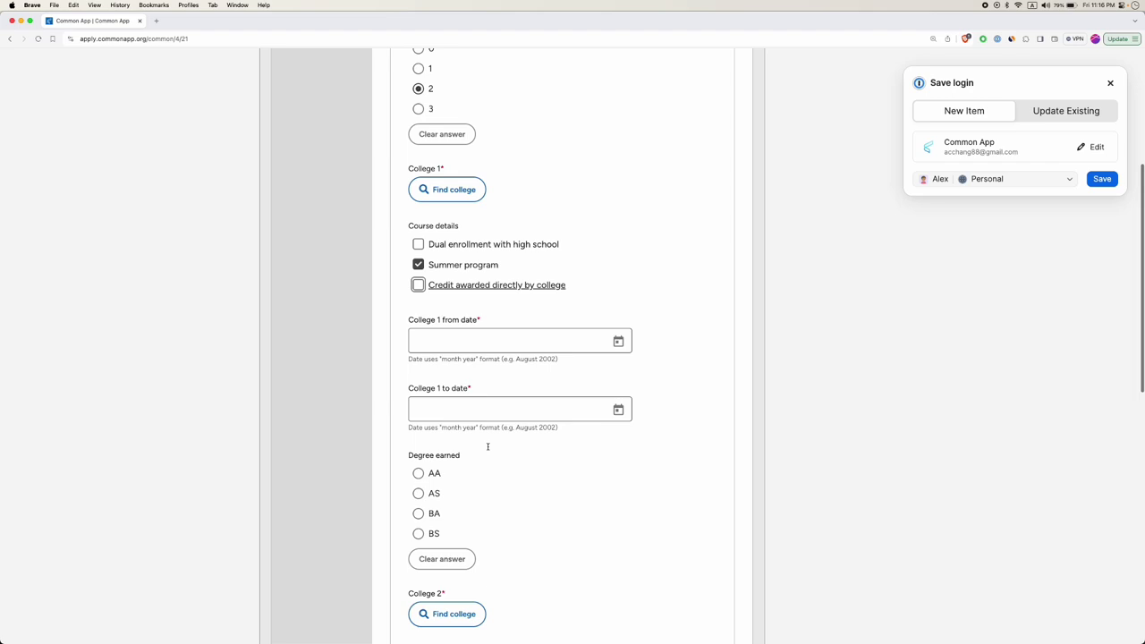
pyautogui.click(446, 337)
pyautogui.scroll(1, 436, 243)
# Search 'Johns hopkins' and set College 1 to Johns Hopkins University (CEEB 5332).
pyautogui.click(472, 241)
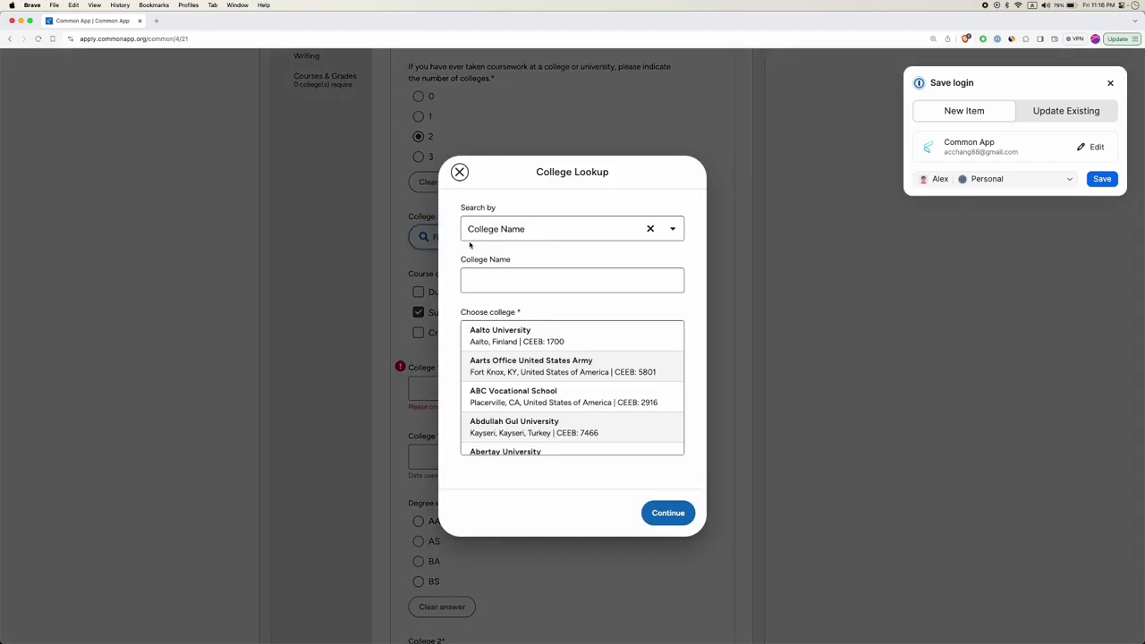
pyautogui.click(515, 281)
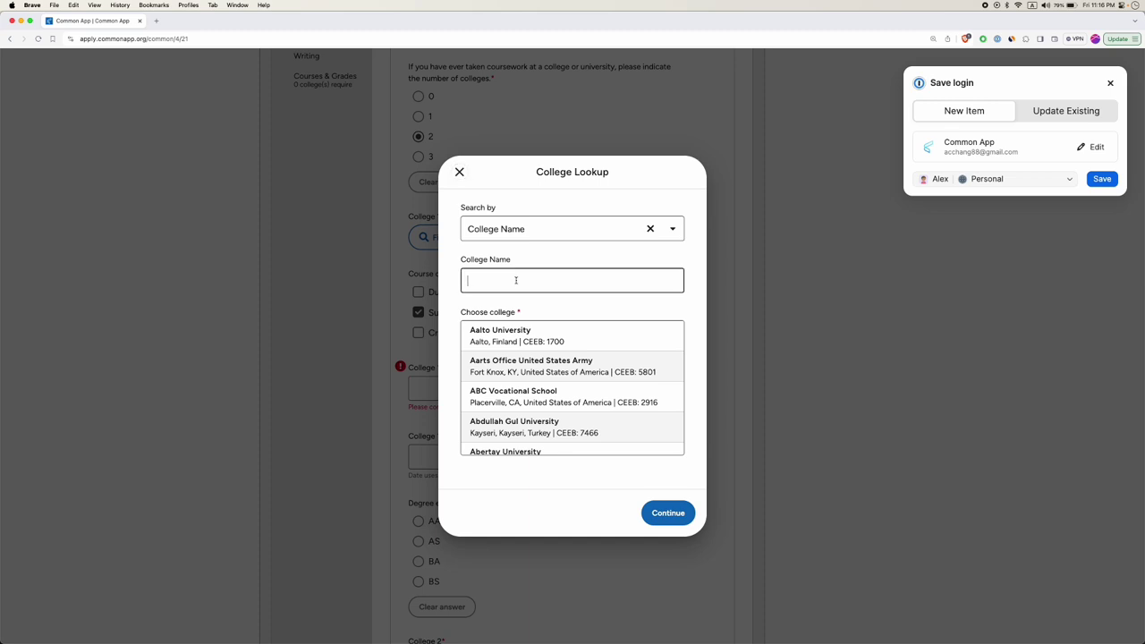
pyautogui.write('Johns hop')
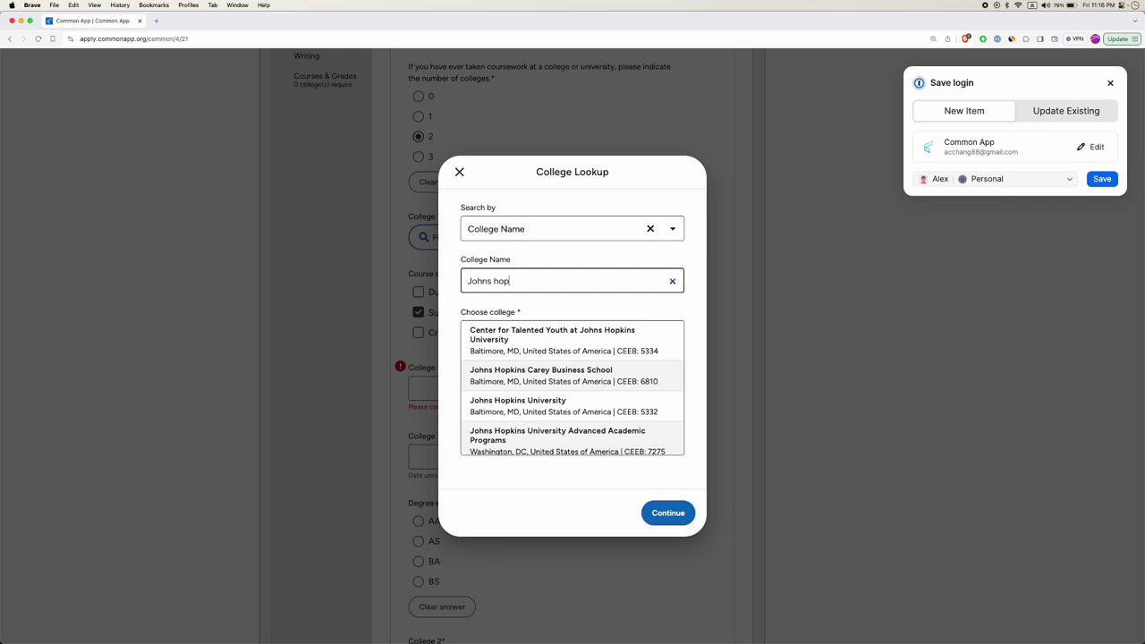
pyautogui.write('kins')
pyautogui.click(519, 405)
pyautogui.click(675, 518)
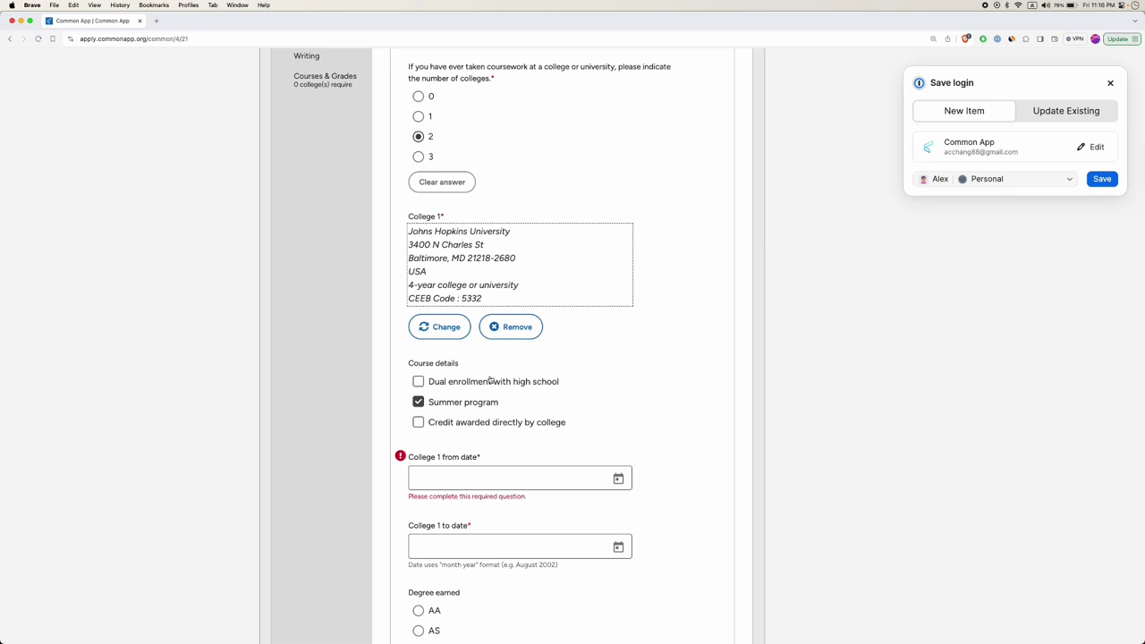
pyautogui.scroll(-1, 501, 394)
# Set both College 1 from date and to date to July 2024.
pyautogui.click(483, 443)
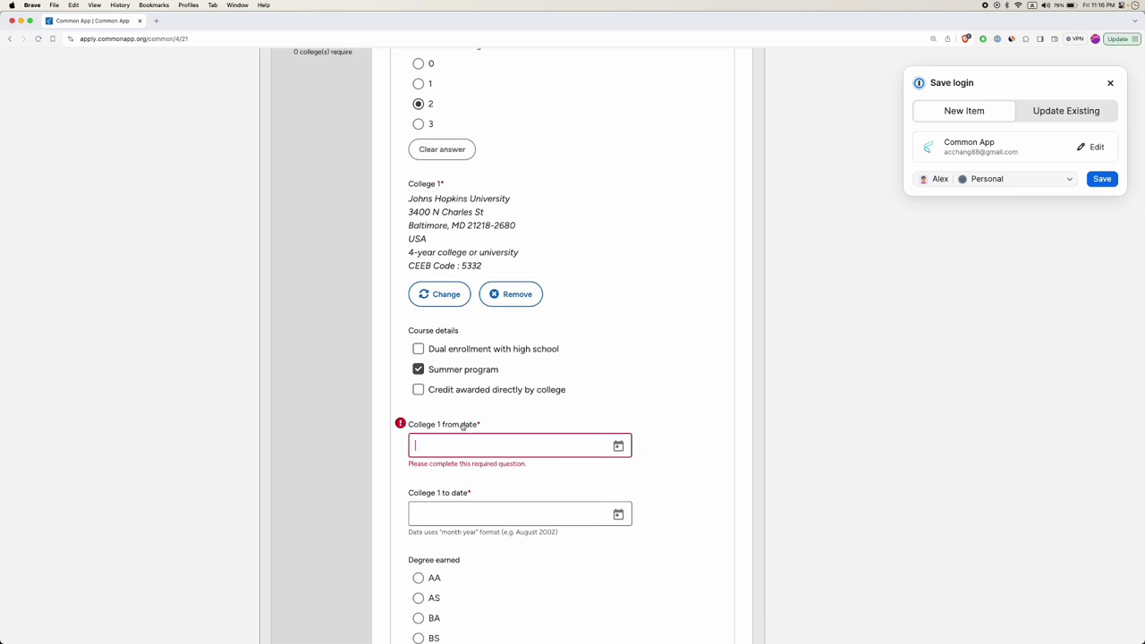
pyautogui.click(618, 446)
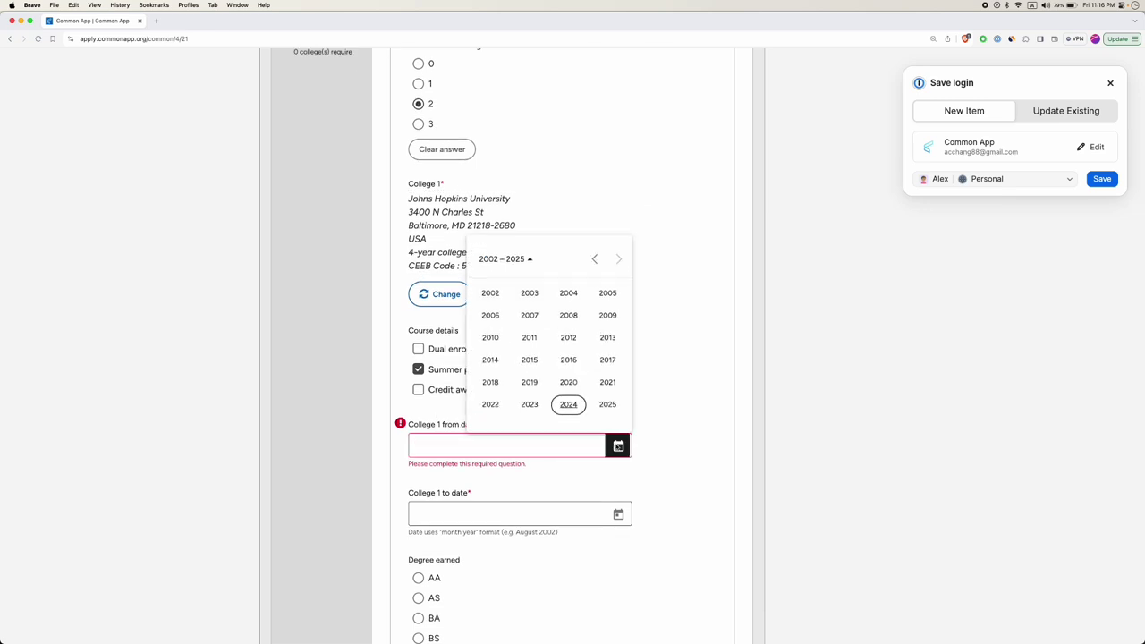
pyautogui.click(569, 407)
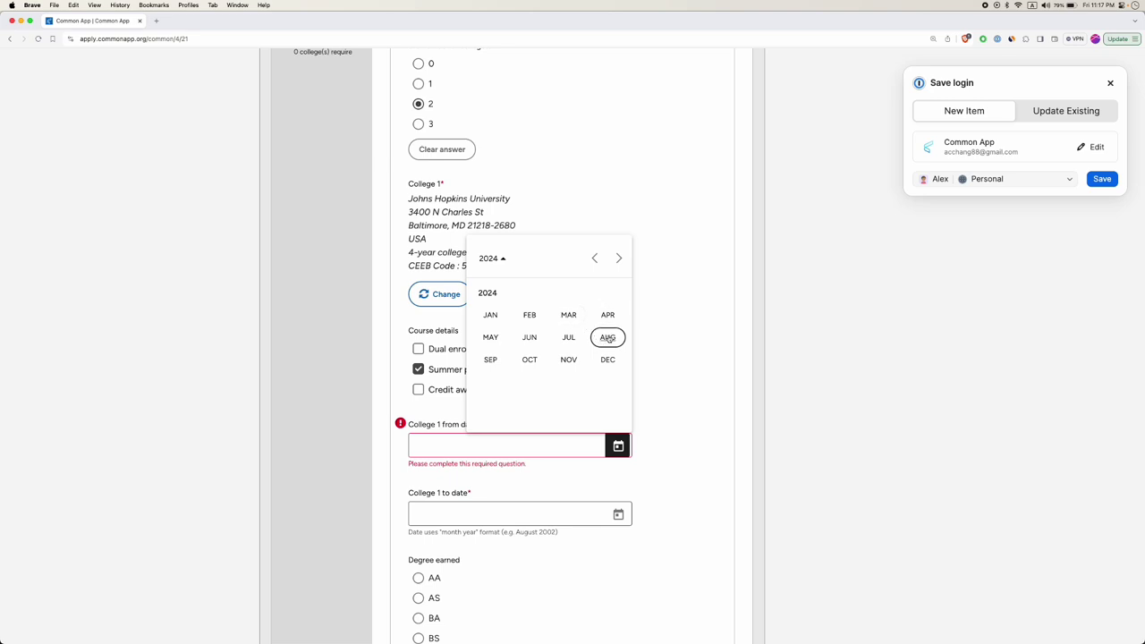
pyautogui.click(569, 338)
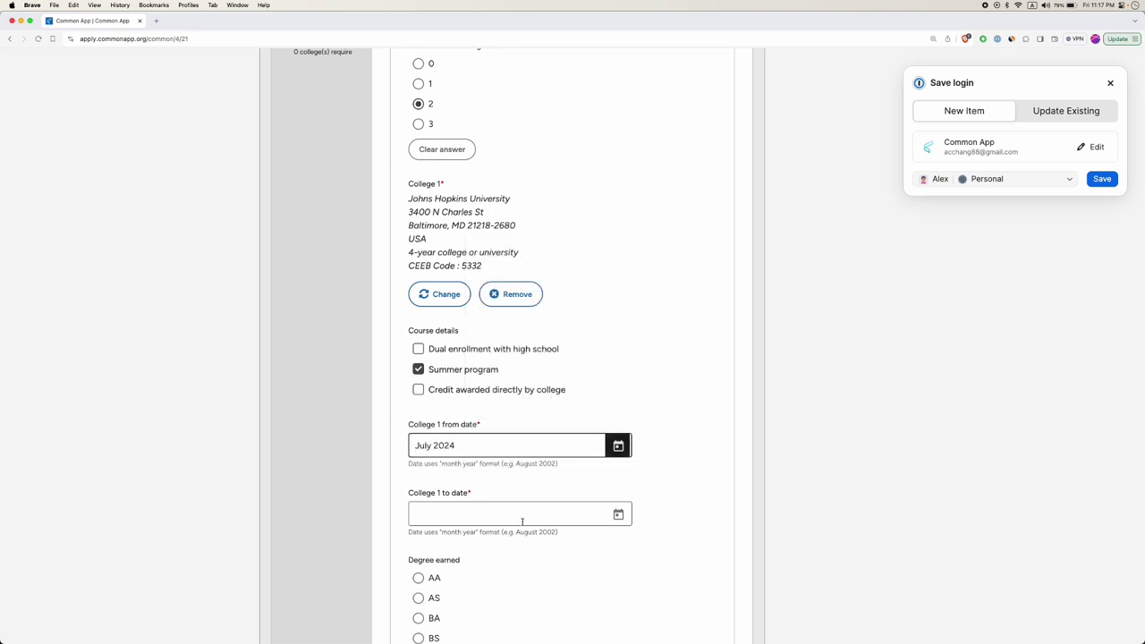
pyautogui.click(557, 516)
pyautogui.click(618, 514)
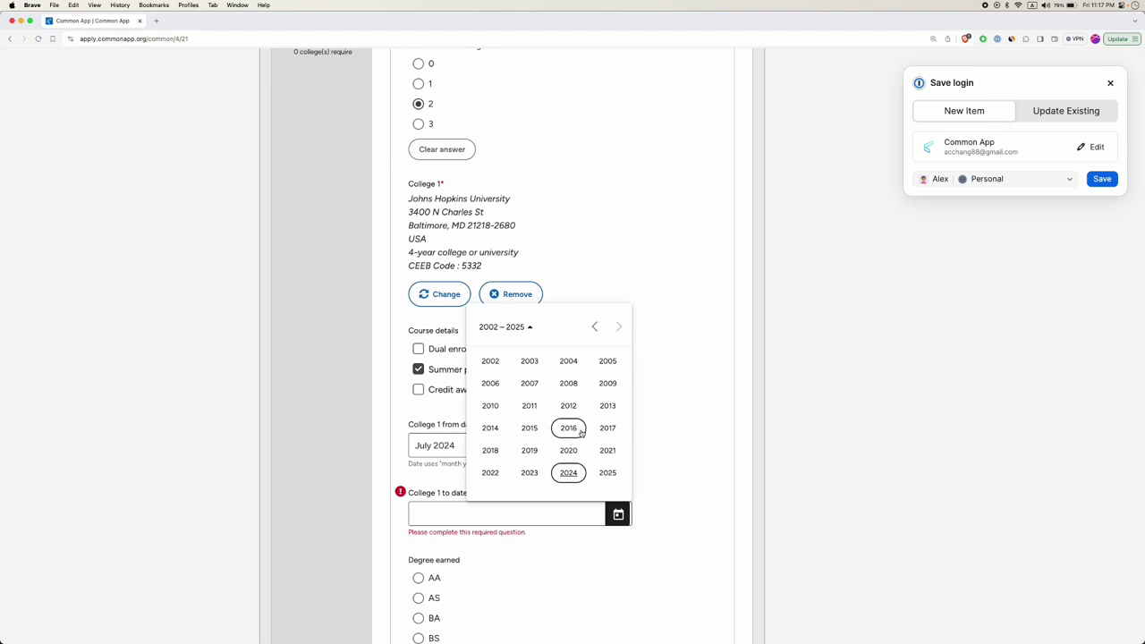
pyautogui.click(568, 473)
pyautogui.click(568, 405)
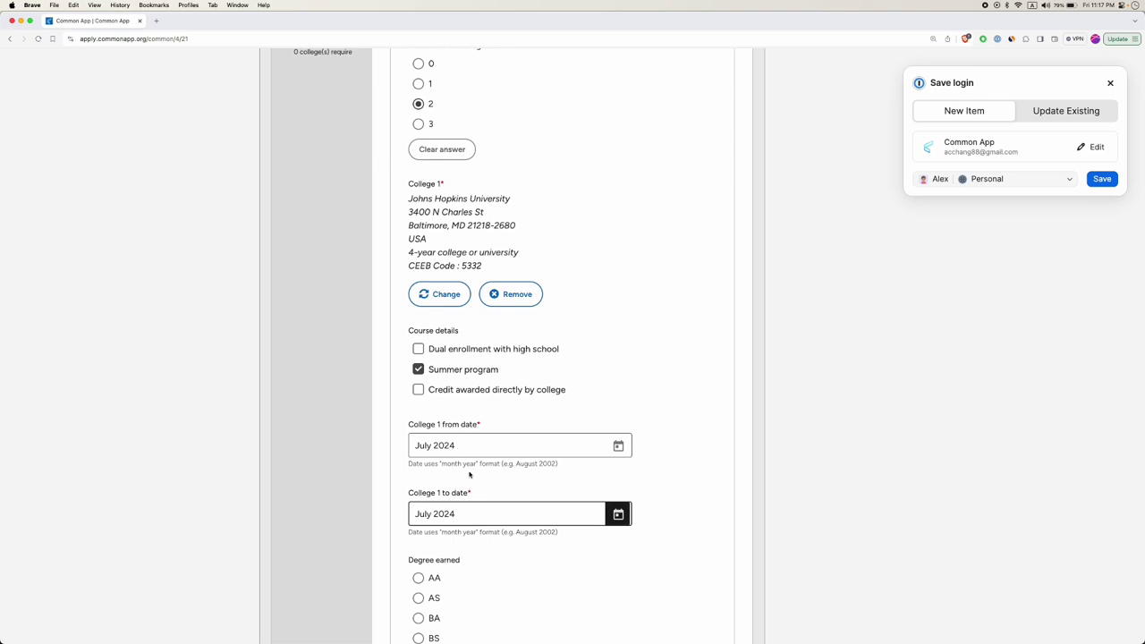
pyautogui.scroll(-1, 488, 470)
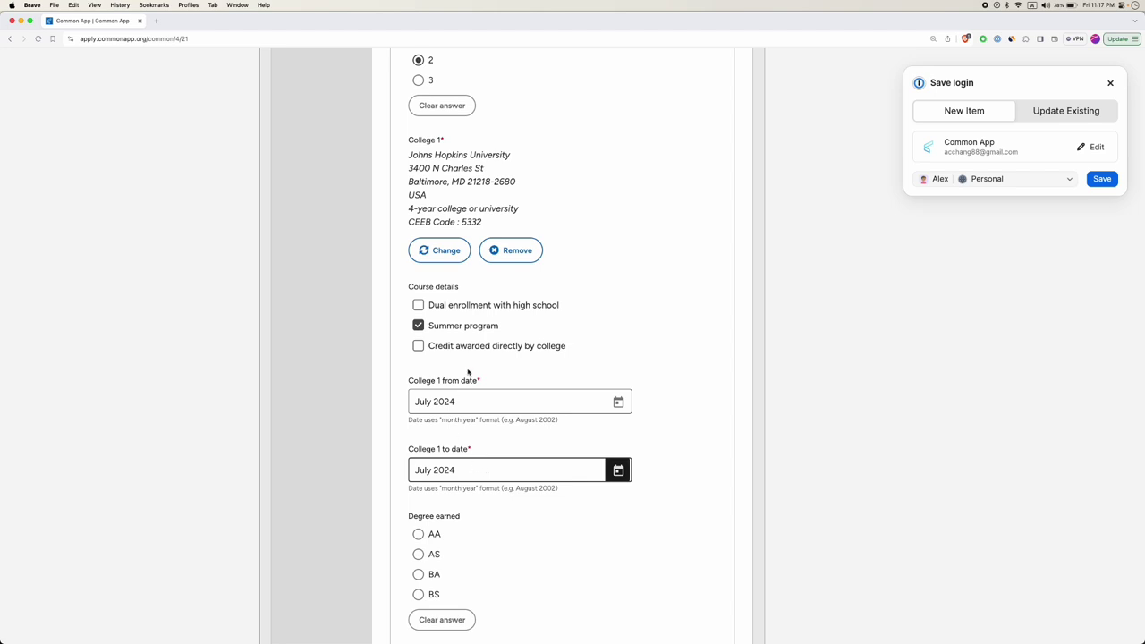
# Change the number of colleges attended from 2 to 1, removing the College 2 entry.
pyautogui.scroll(-2, 468, 324)
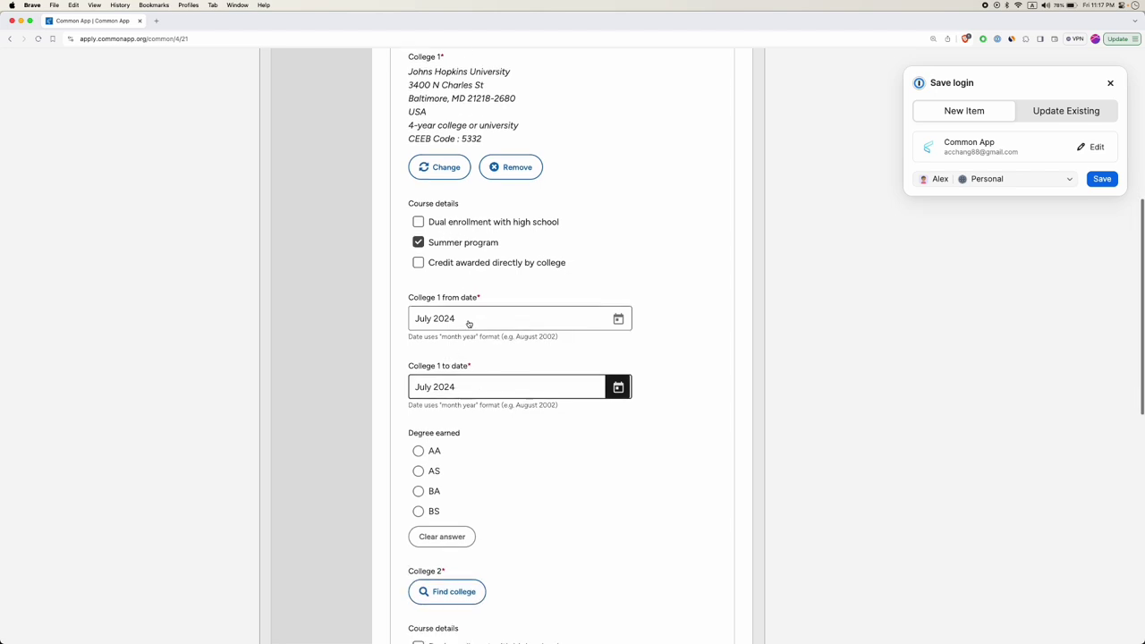
pyautogui.scroll(-2, 468, 324)
pyautogui.scroll(-1, 459, 362)
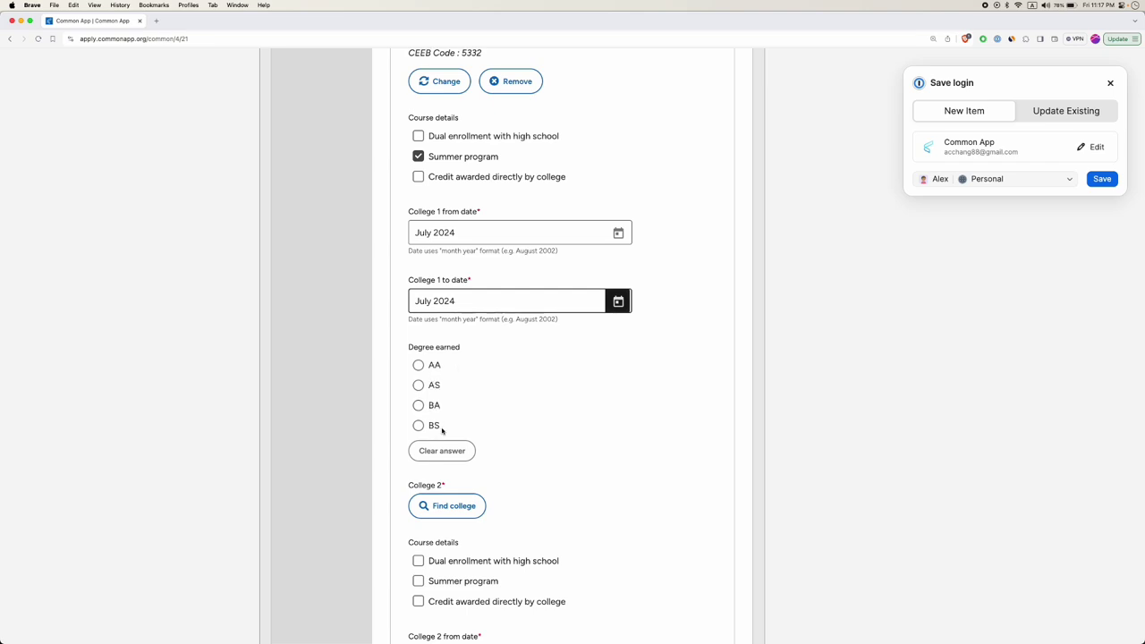
pyautogui.scroll(10, 439, 433)
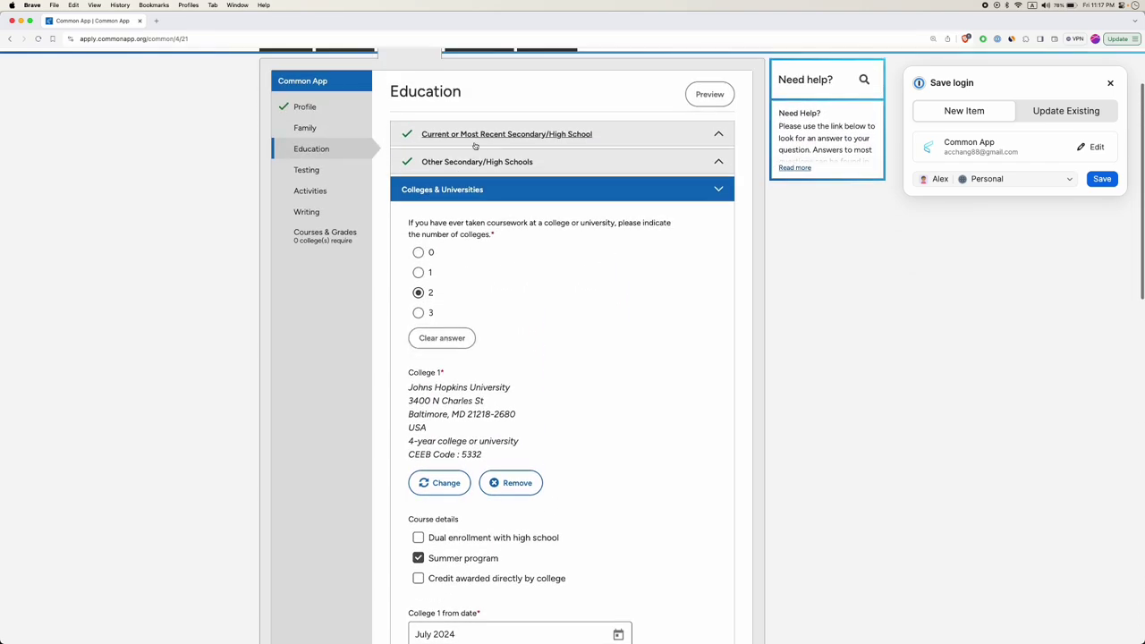
pyautogui.scroll(-3, 447, 329)
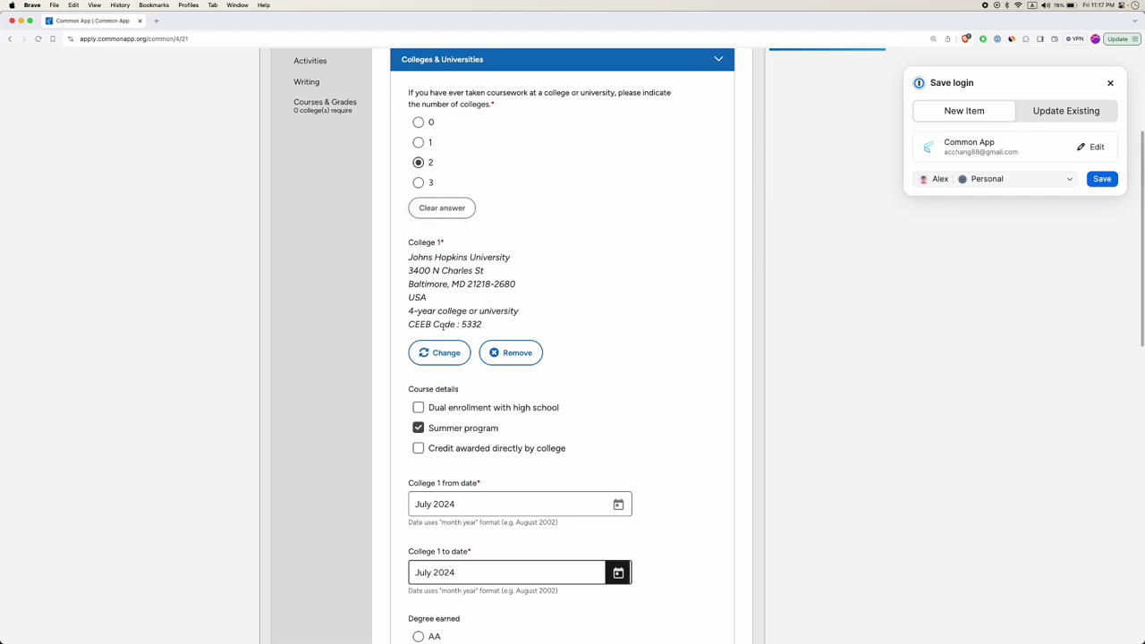
pyautogui.scroll(-4, 441, 328)
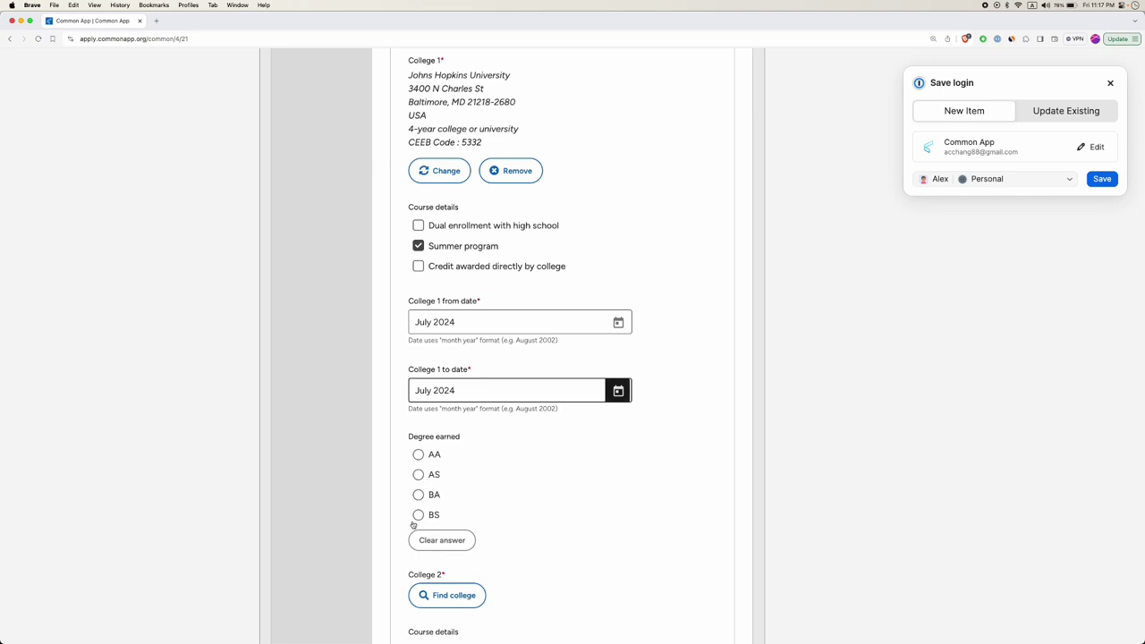
pyautogui.scroll(-1, 452, 465)
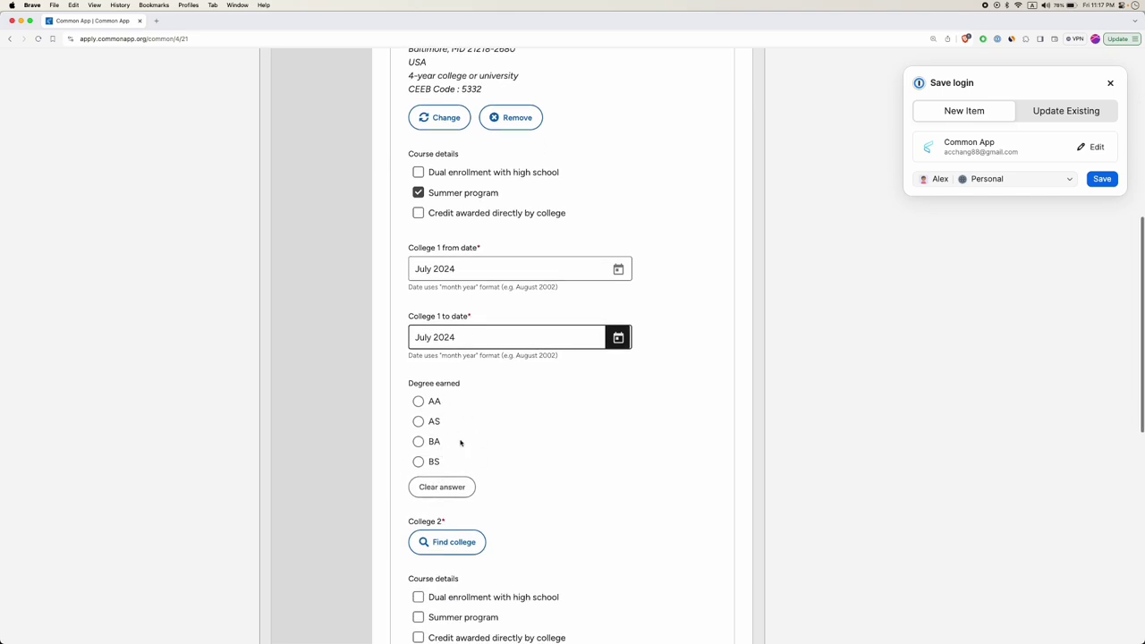
pyautogui.scroll(-2, 462, 441)
pyautogui.scroll(5, 453, 429)
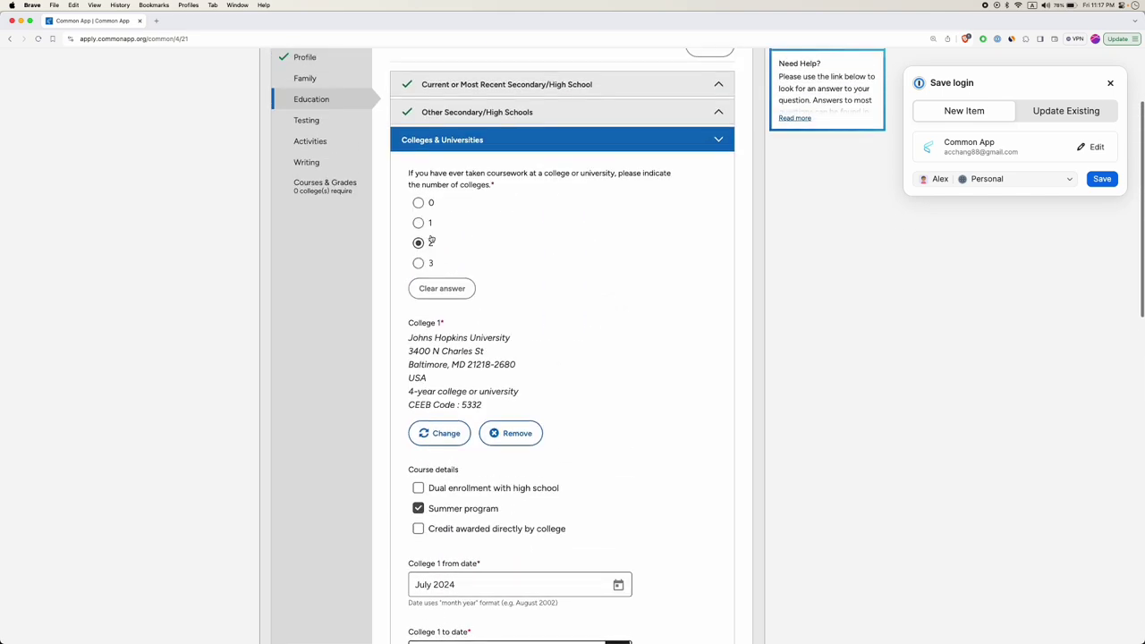
pyautogui.click(419, 225)
pyautogui.scroll(-5, 443, 295)
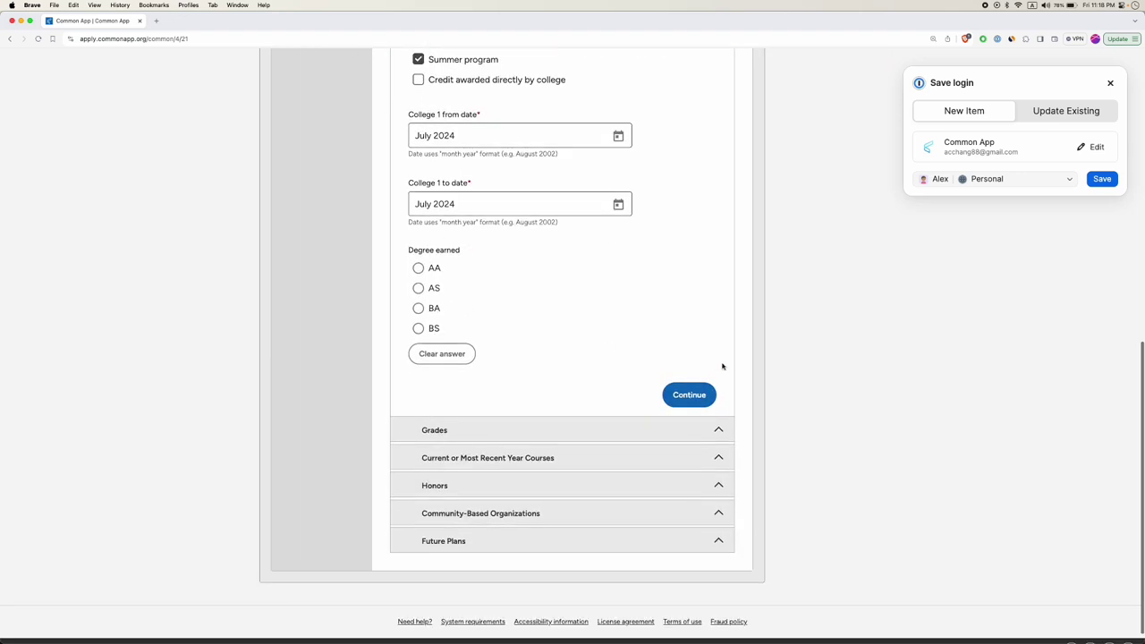
# Save Colleges & Universities and enter 1100 as the graduating class size.
pyautogui.click(689, 394)
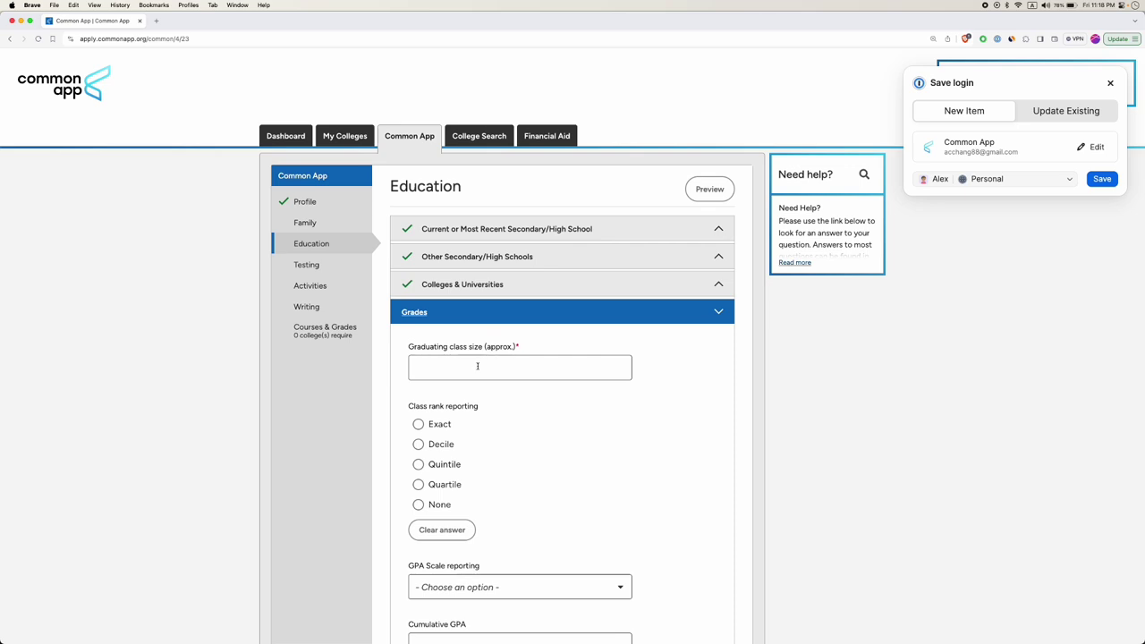
pyautogui.click(491, 365)
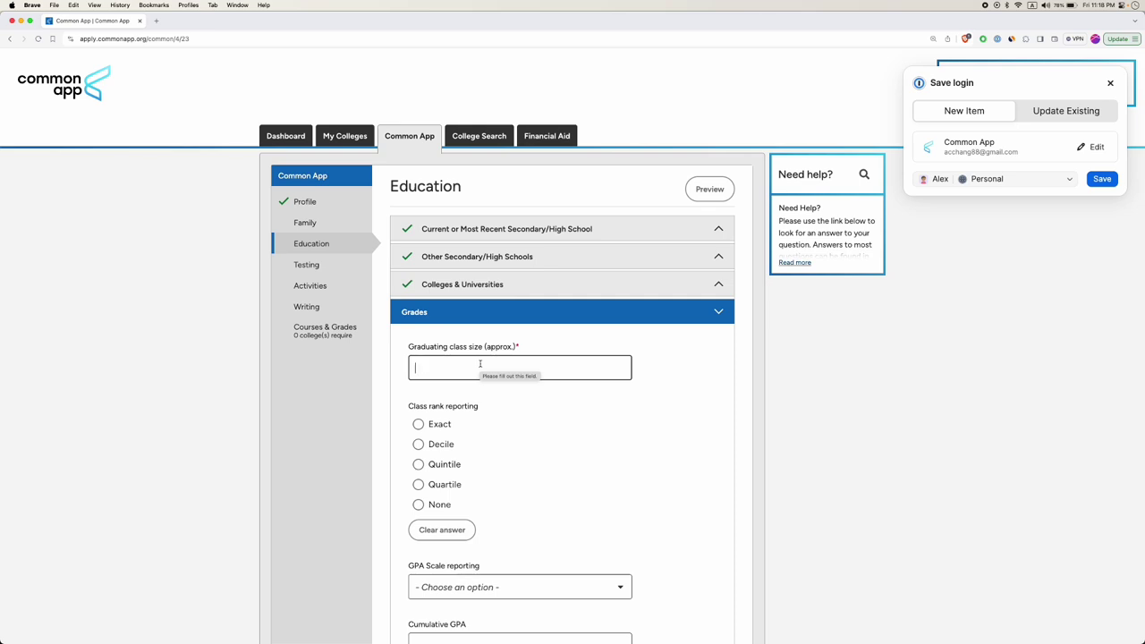
pyautogui.write('1100')
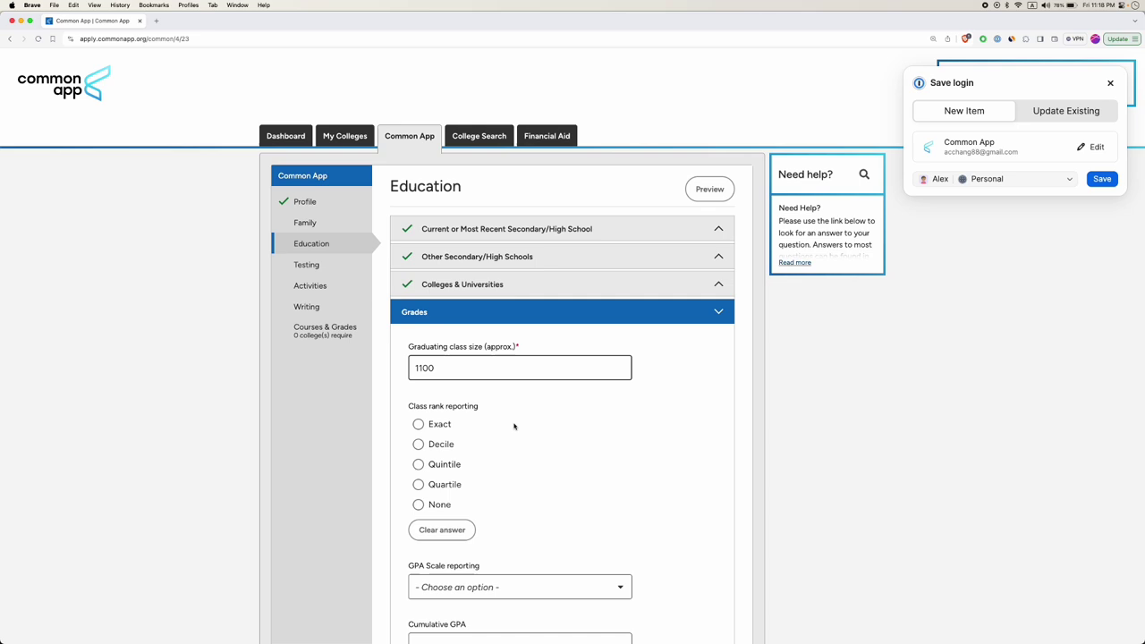
pyautogui.scroll(-1, 514, 427)
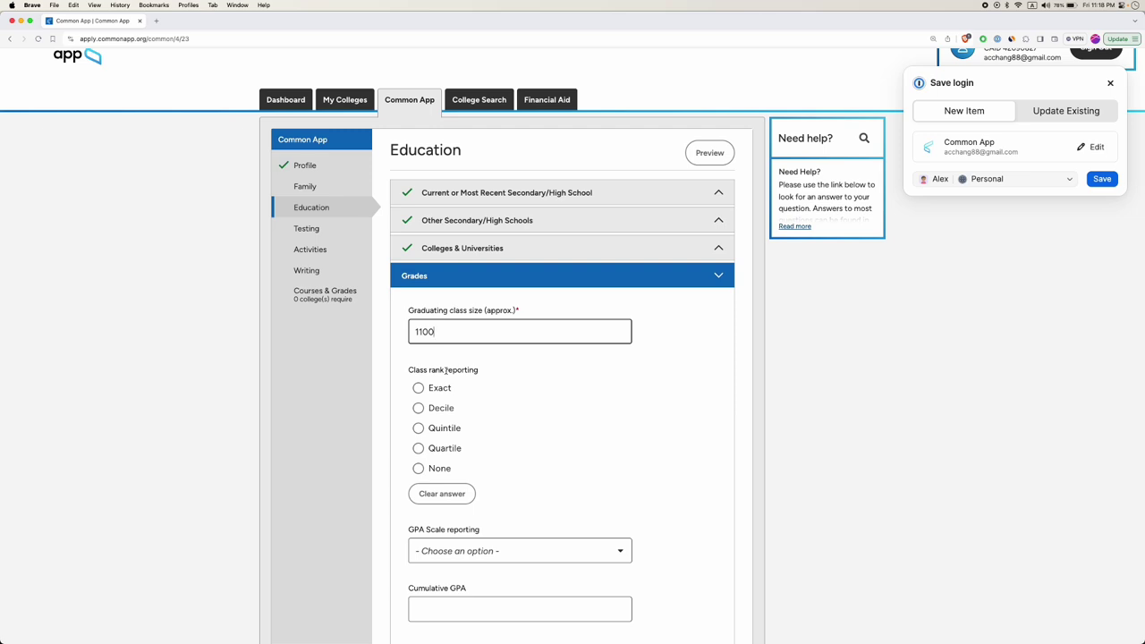
pyautogui.click(418, 387)
# Choose Exact class rank, enter rank 8, and select Weighted rank weighting.
pyautogui.click(418, 387)
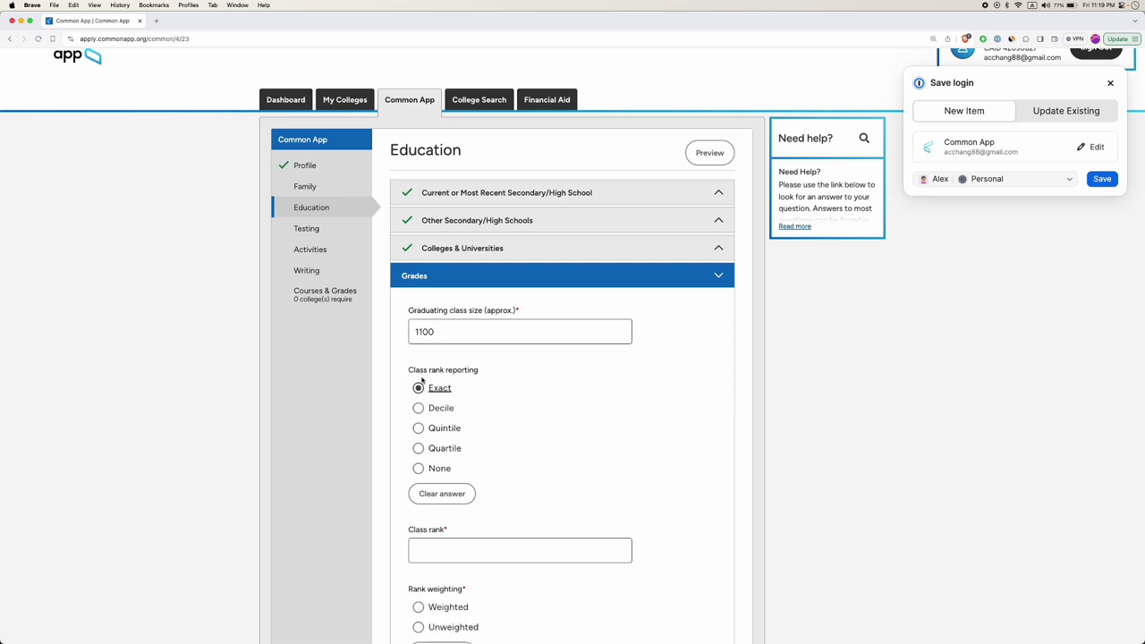
pyautogui.scroll(-1, 447, 404)
pyautogui.click(462, 501)
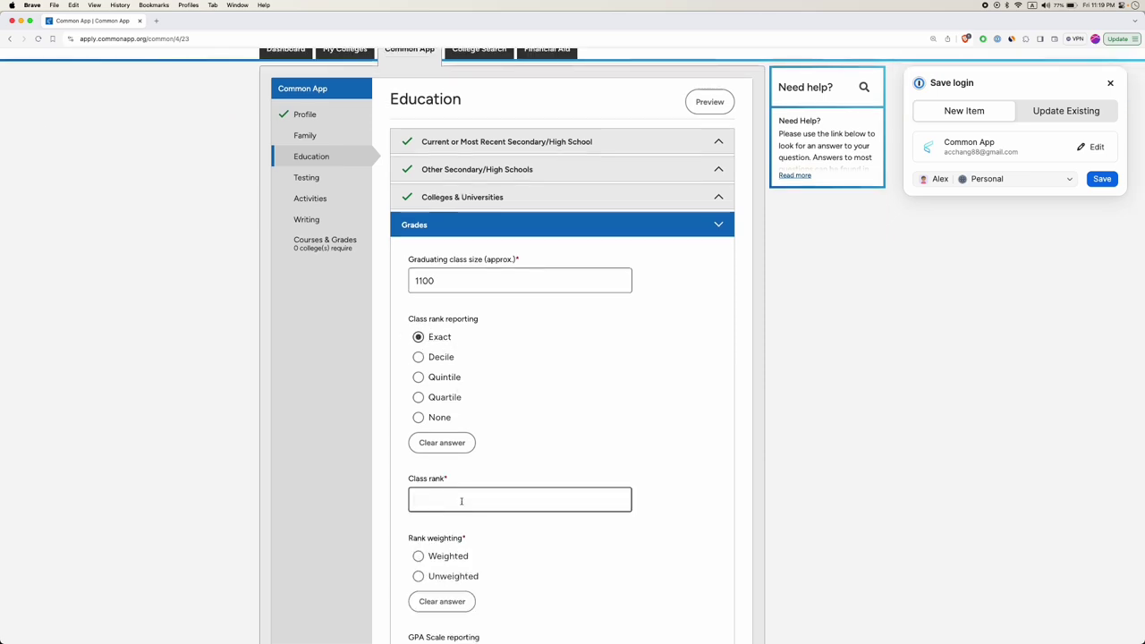
pyautogui.write('8')
pyautogui.scroll(-2, 504, 509)
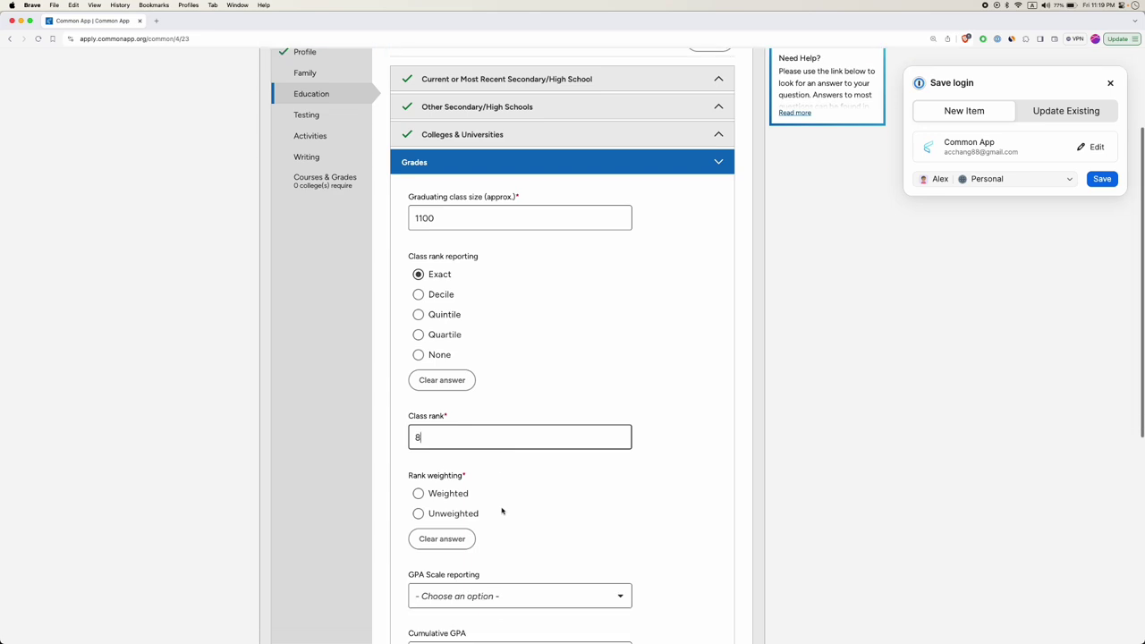
pyautogui.doubleClick(445, 476)
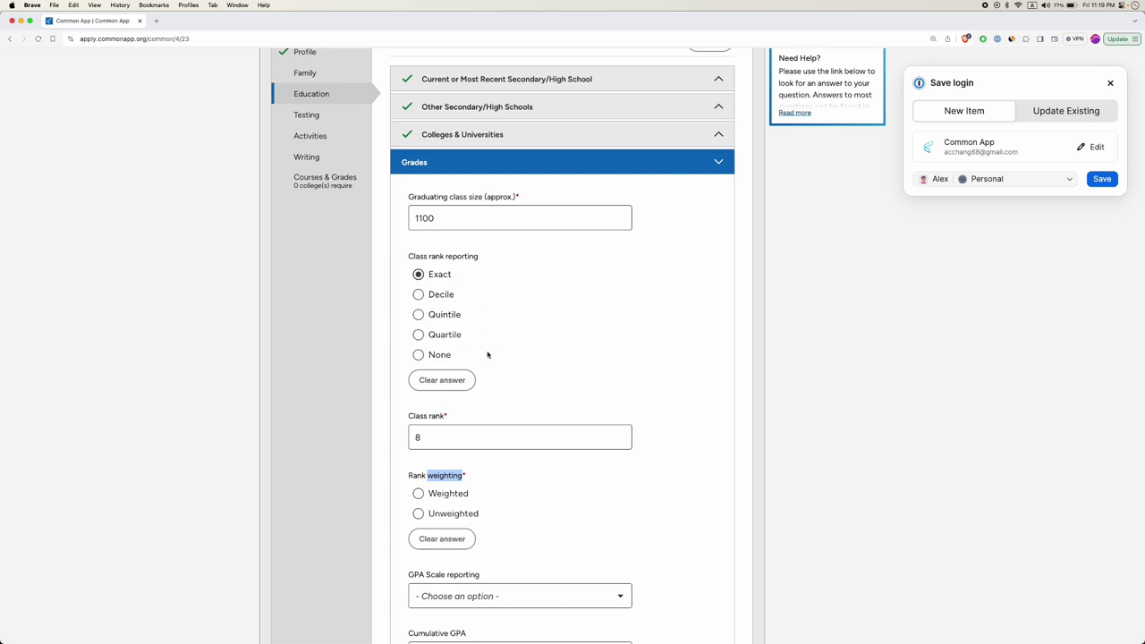
pyautogui.scroll(-2, 487, 355)
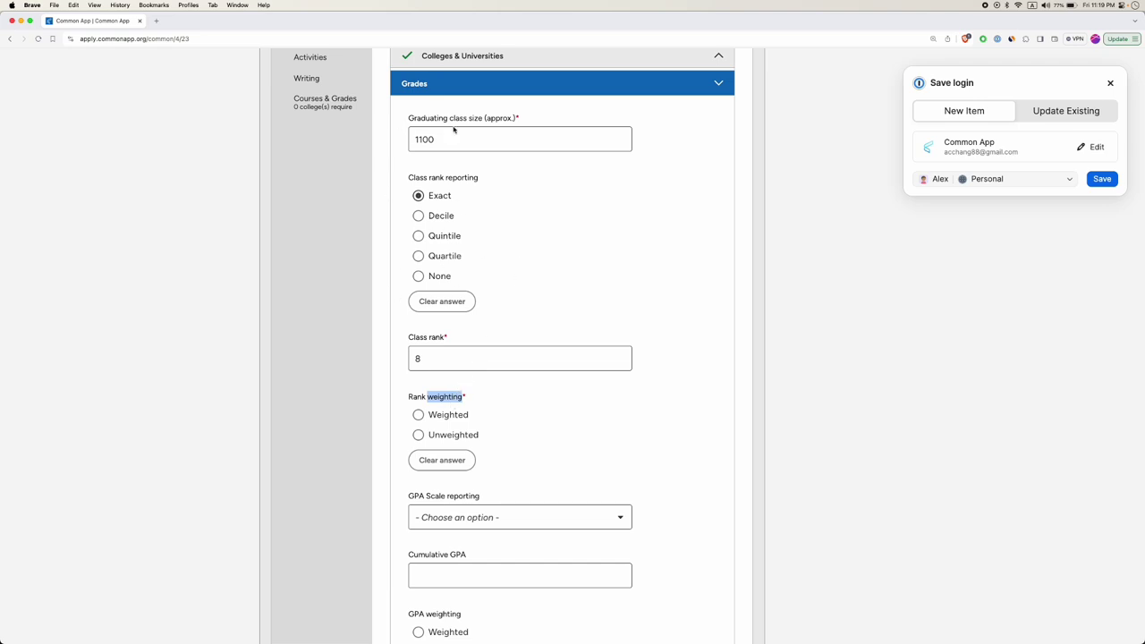
pyautogui.click(419, 415)
pyautogui.scroll(-2, 451, 438)
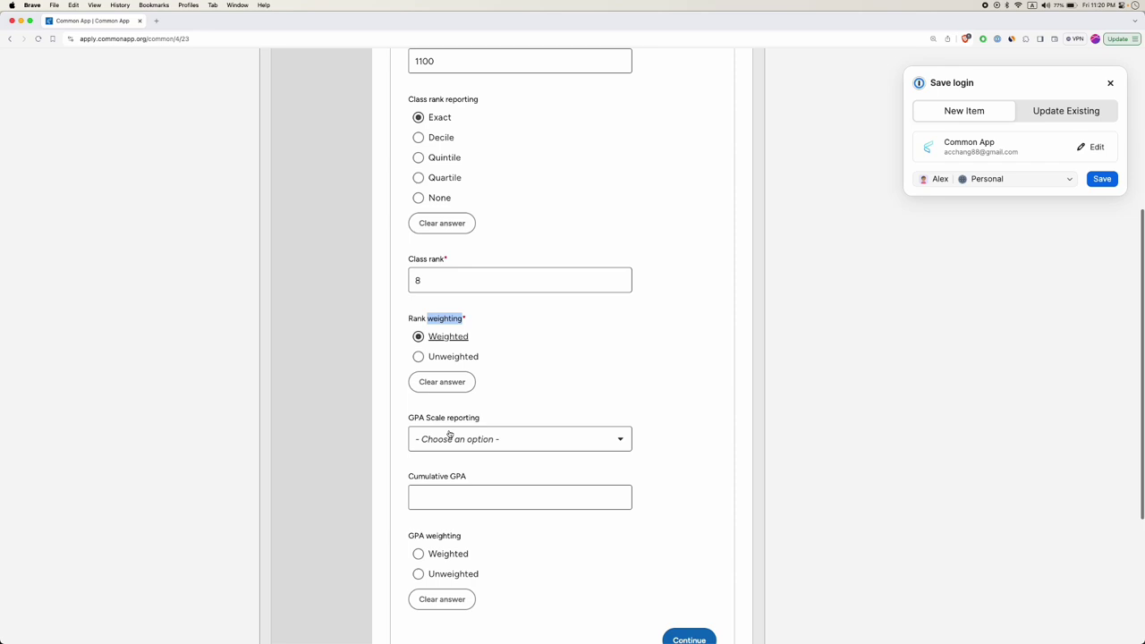
# Switch the GPA scale to 5 and enter a cumulative GPA of 4.7.
pyautogui.click(477, 439)
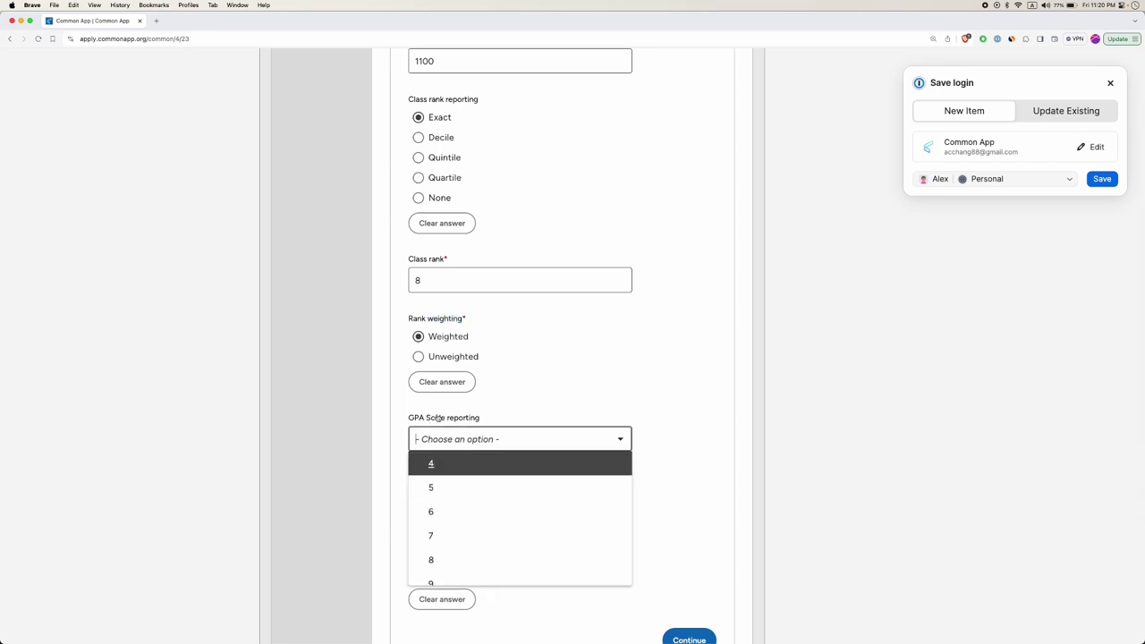
pyautogui.scroll(-8, 465, 539)
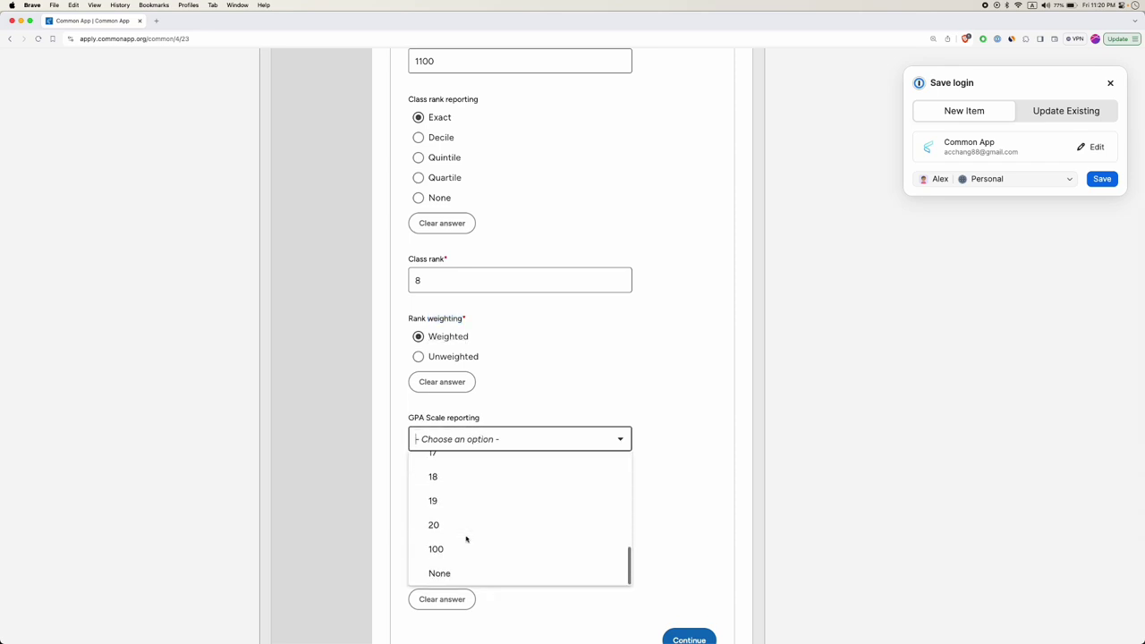
pyautogui.click(437, 548)
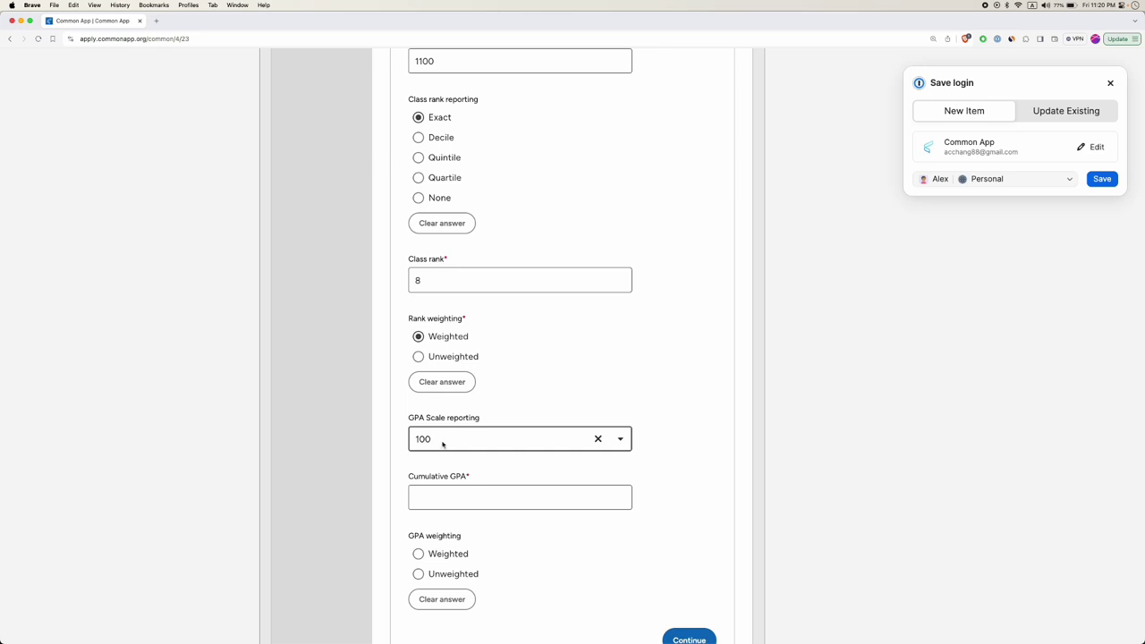
pyautogui.click(597, 439)
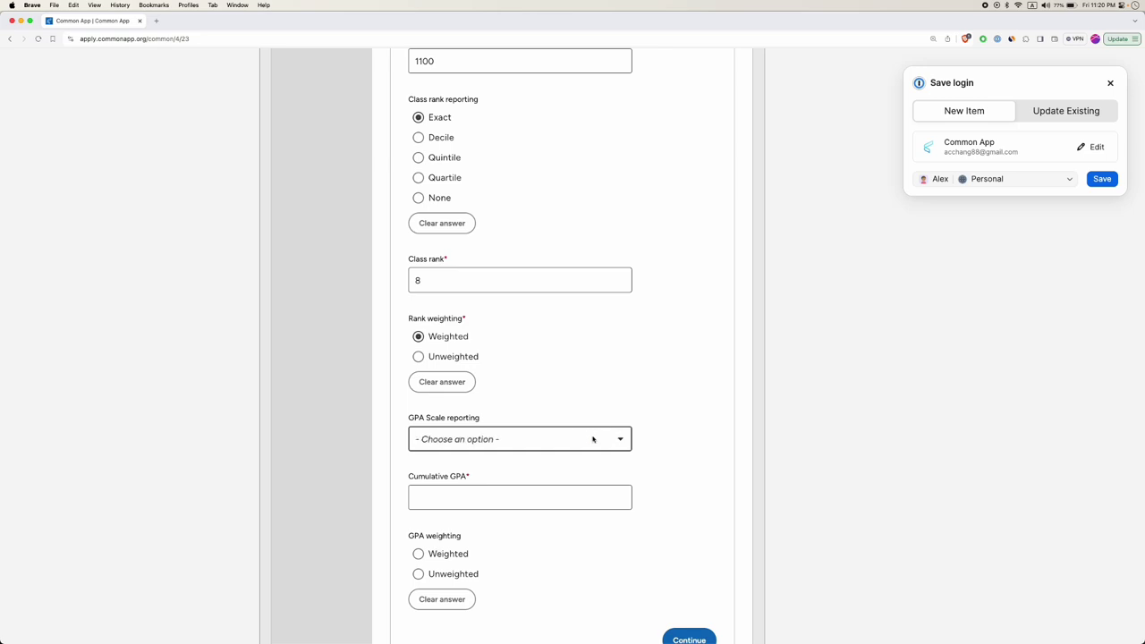
pyautogui.click(497, 442)
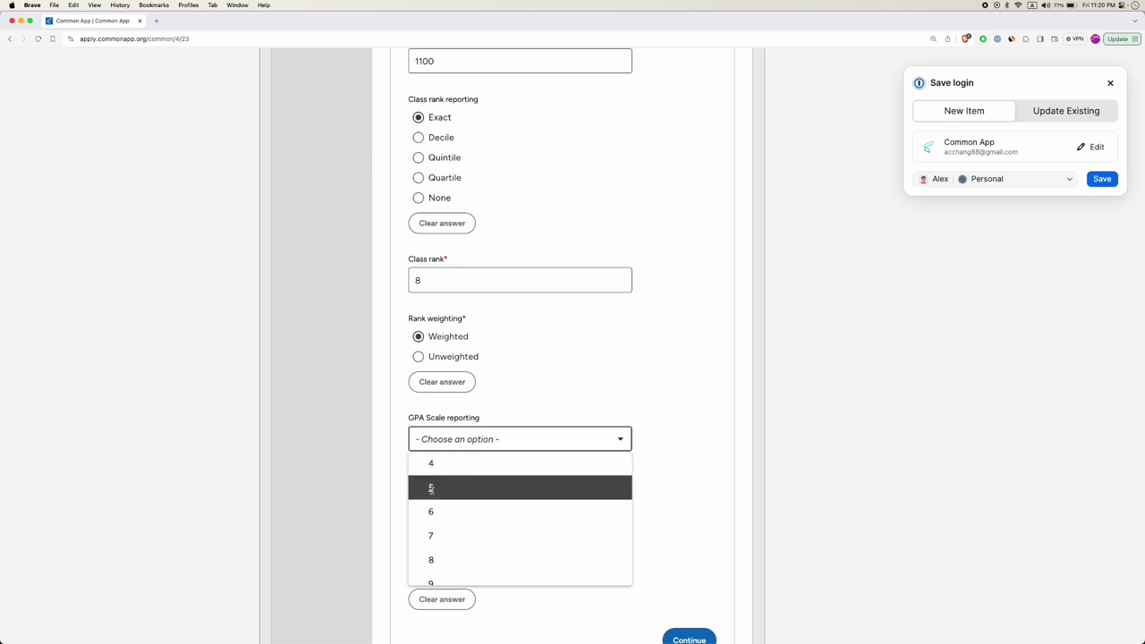
pyautogui.click(432, 488)
pyautogui.click(441, 498)
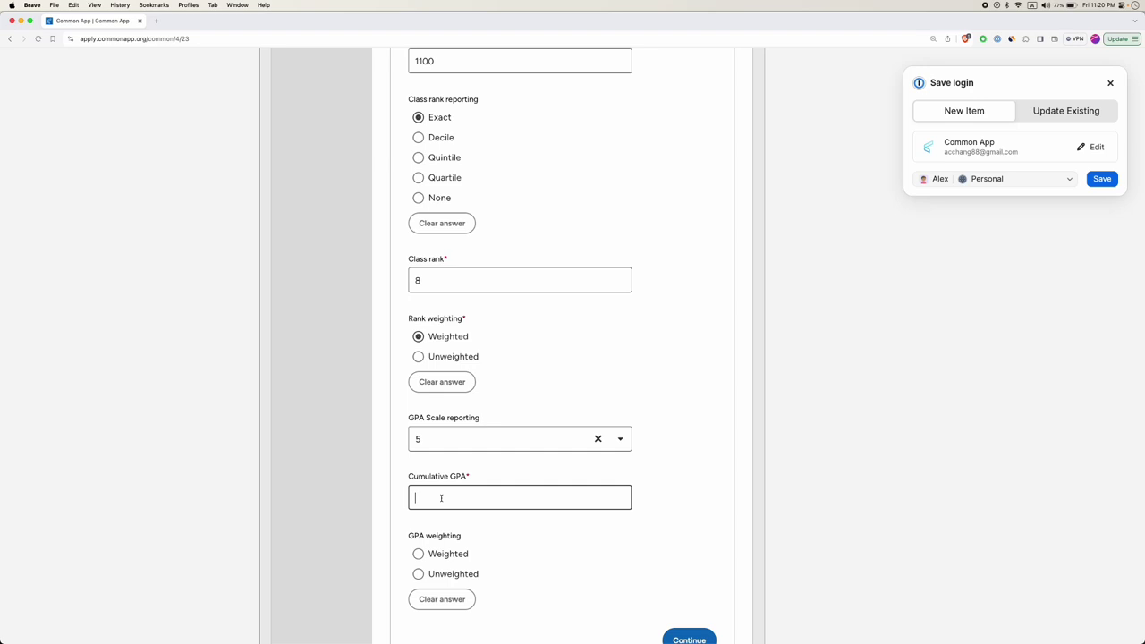
pyautogui.write('4.7')
pyautogui.press('BackSpace')
pyautogui.write('7')
pyautogui.press('super+a')
# Change the GPA scale to 4 and the cumulative GPA to 3.8.
pyautogui.click(435, 445)
pyautogui.click(442, 464)
pyautogui.click(440, 498)
pyautogui.press('super+a')
pyautogui.press('BackSpace')
pyautogui.write('3.8')
# Set the GPA scale to 100 with a cumulative GPA of 101.25.
pyautogui.scroll(-2, 447, 483)
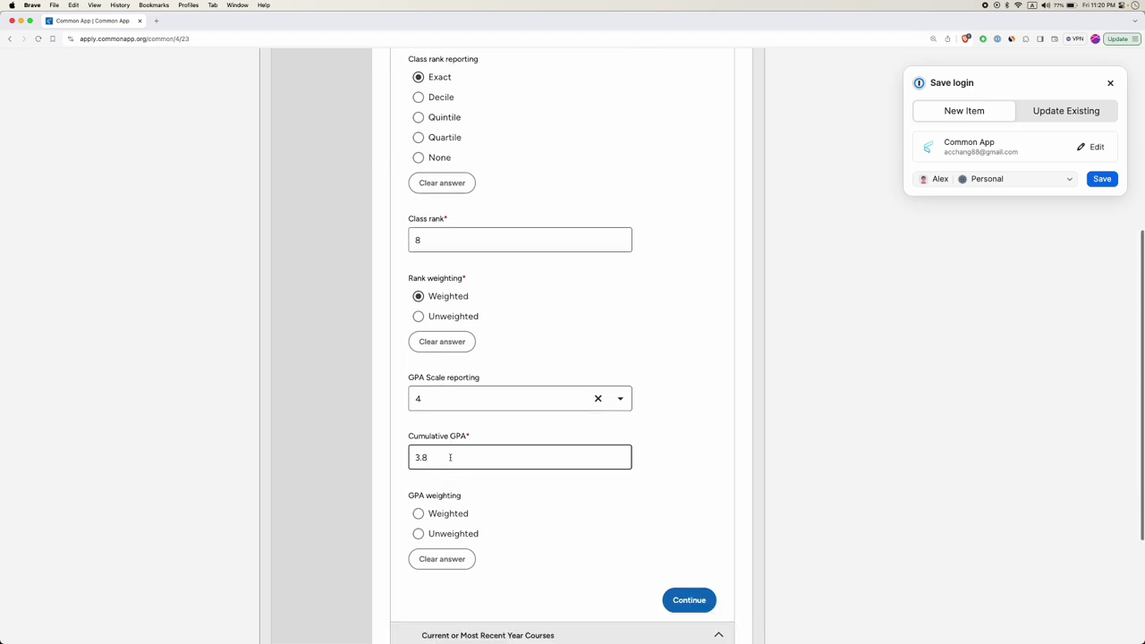
pyautogui.click(437, 401)
pyautogui.scroll(-5, 448, 474)
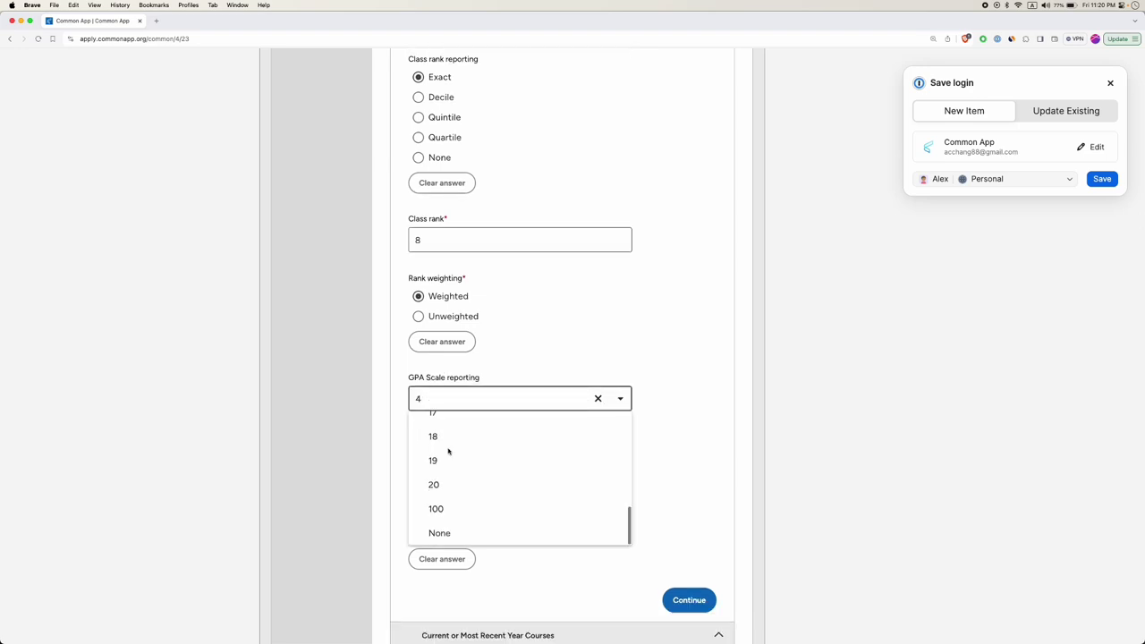
pyautogui.click(438, 509)
pyautogui.doubleClick(438, 457)
pyautogui.write('1.')
pyautogui.write('0.')
pyautogui.press('BackSpace')
pyautogui.write('1.25')
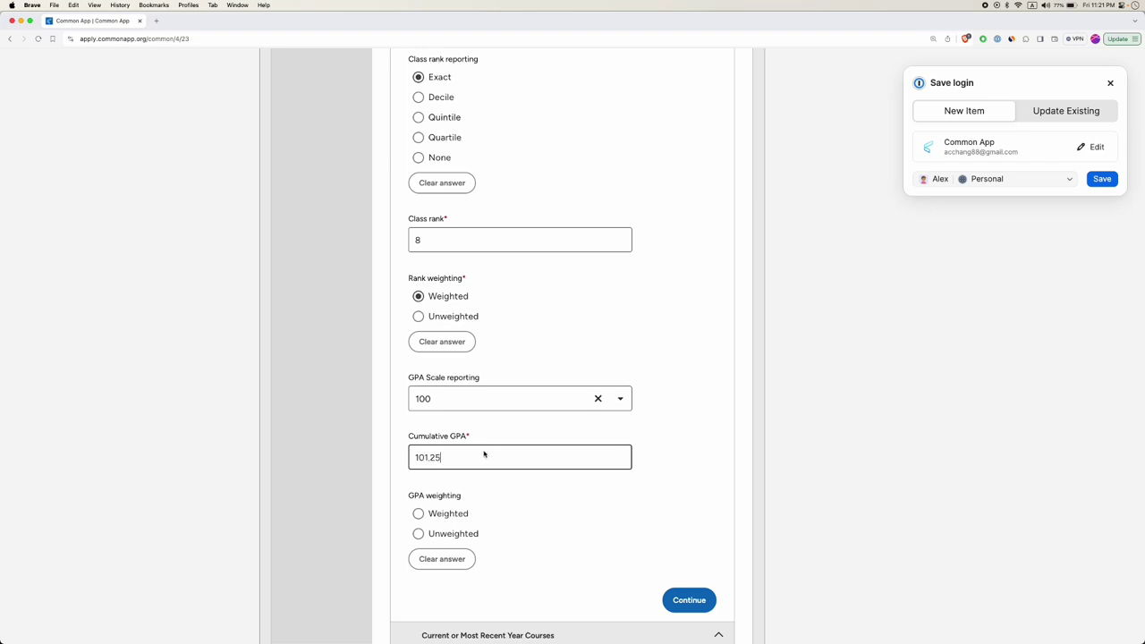
# Mark the GPA as weighted and save the Grades section.
pyautogui.scroll(-1, 484, 454)
pyautogui.scroll(-1, 463, 461)
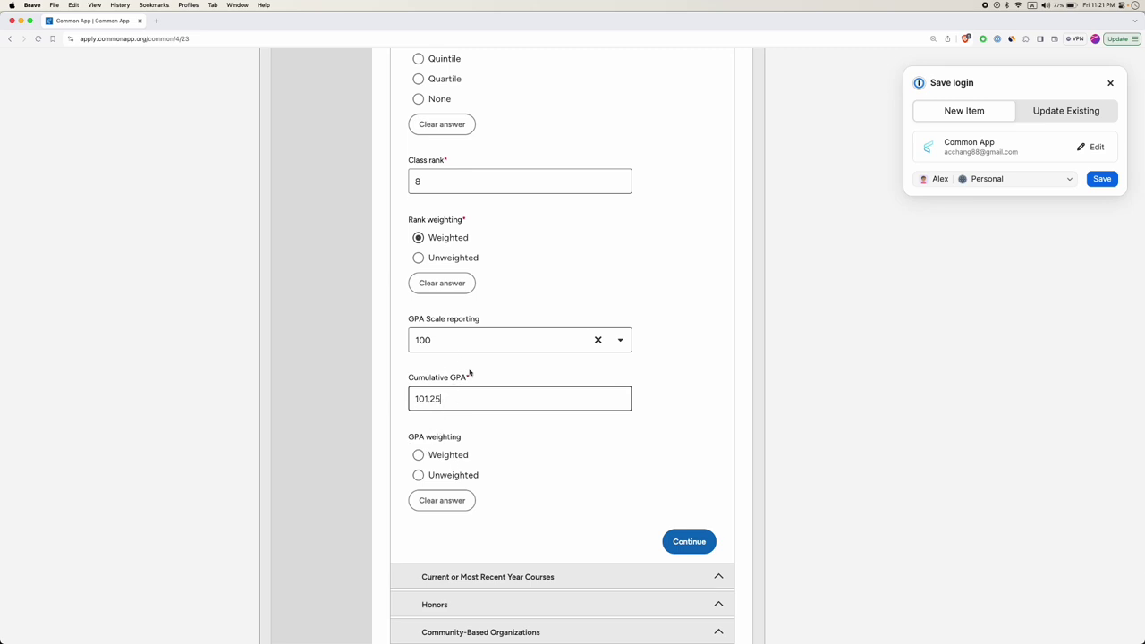
pyautogui.click(417, 457)
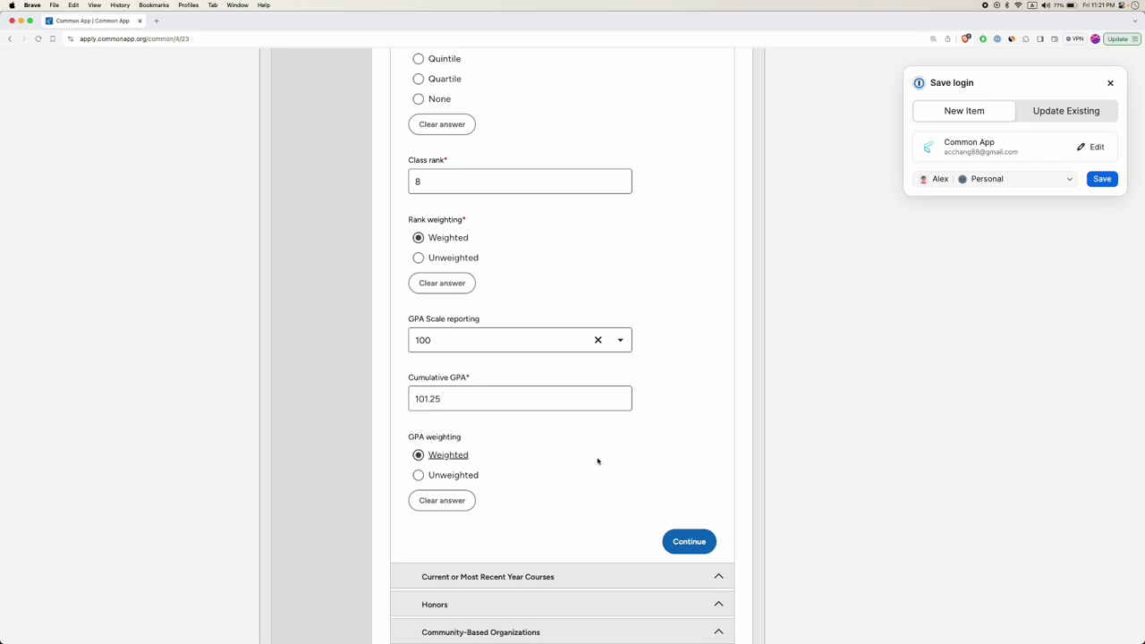
pyautogui.click(682, 542)
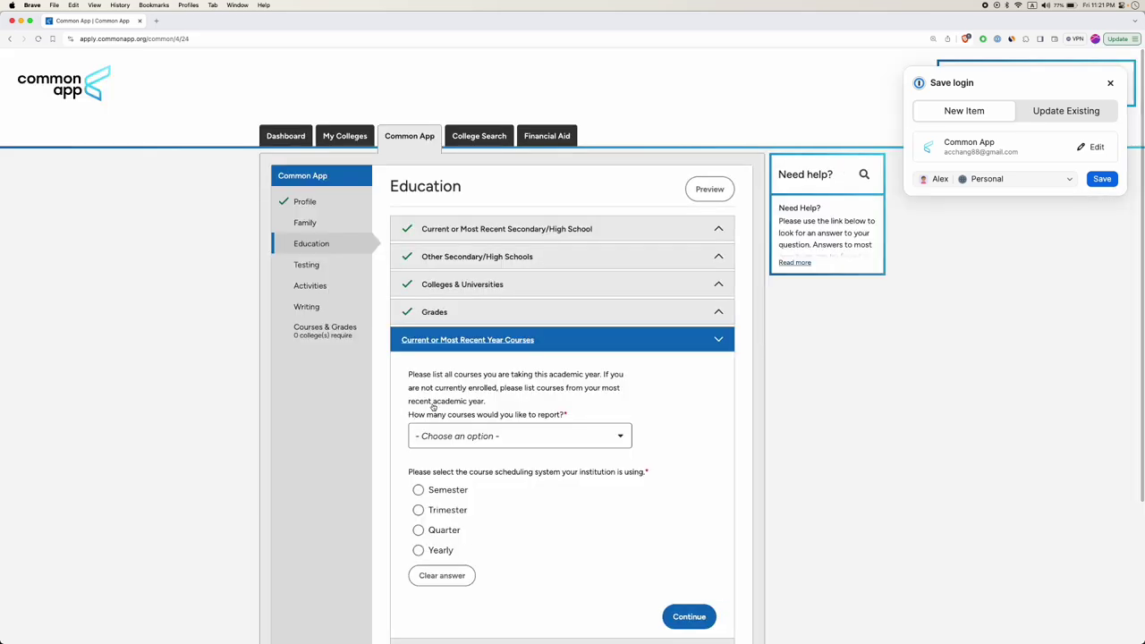
# Report 10 courses for the current or most recent year.
pyautogui.scroll(-1, 467, 403)
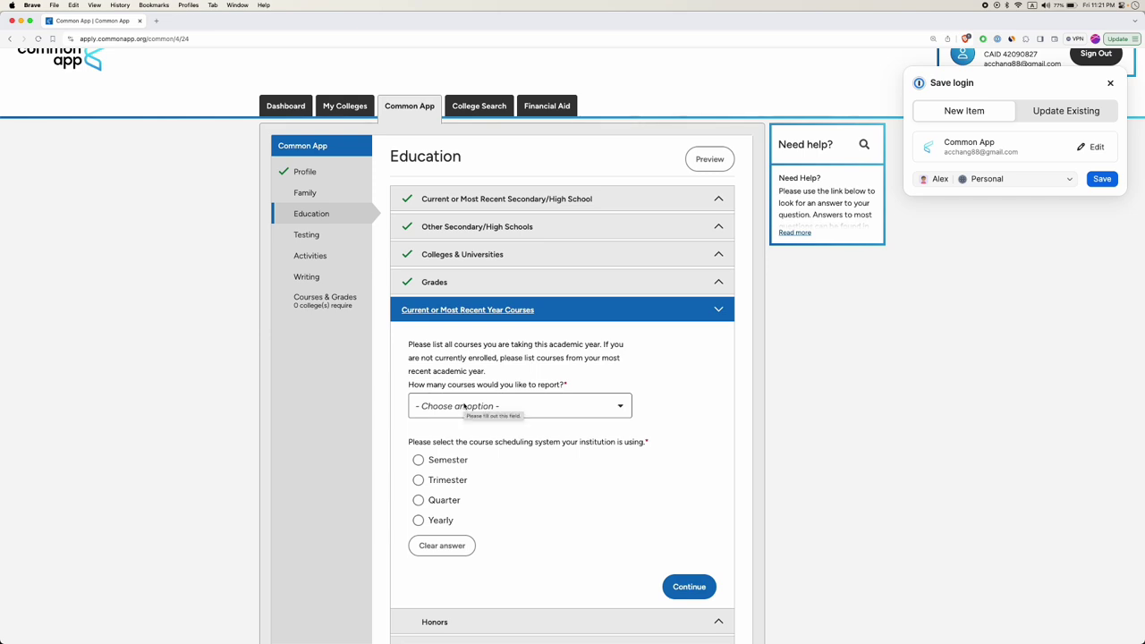
pyautogui.click(464, 406)
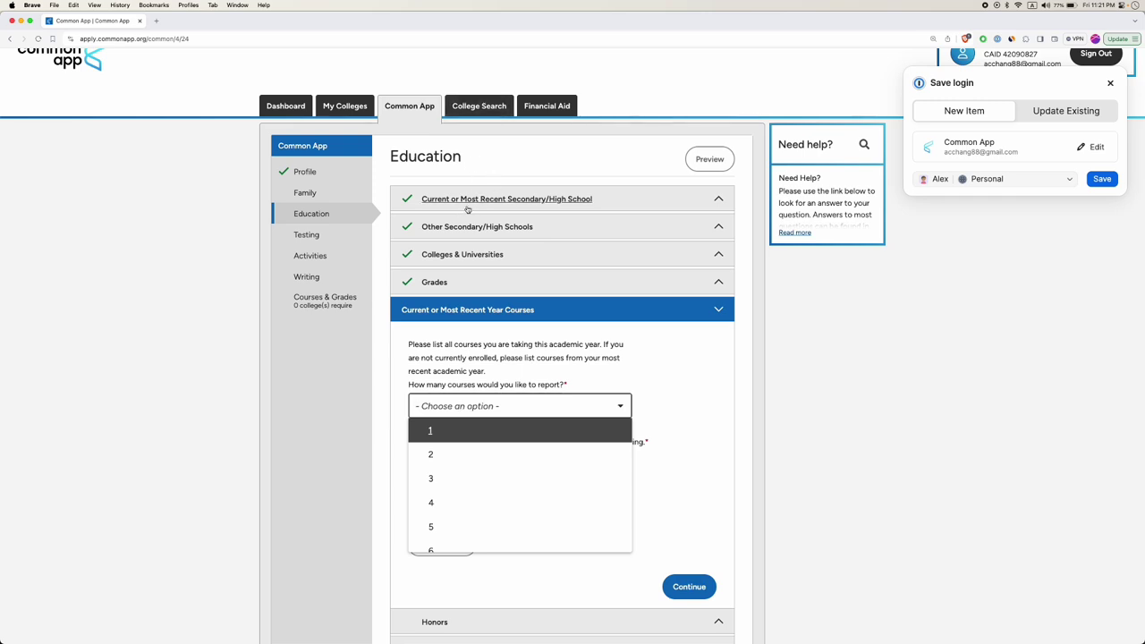
pyautogui.scroll(-3, 474, 514)
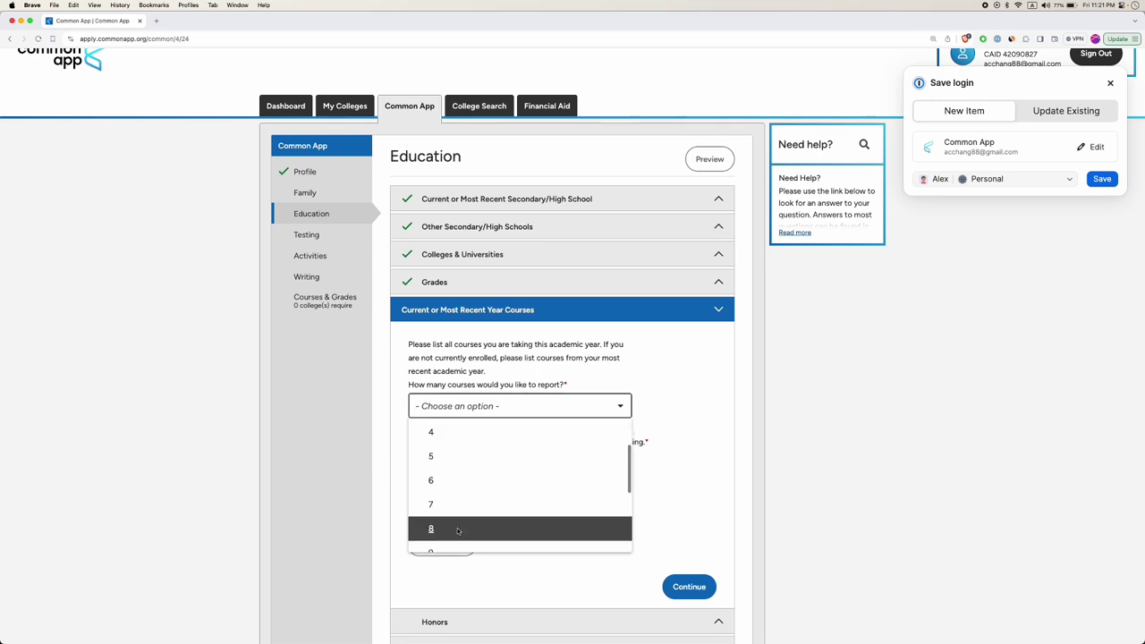
pyautogui.scroll(-3, 457, 530)
pyautogui.scroll(4, 454, 471)
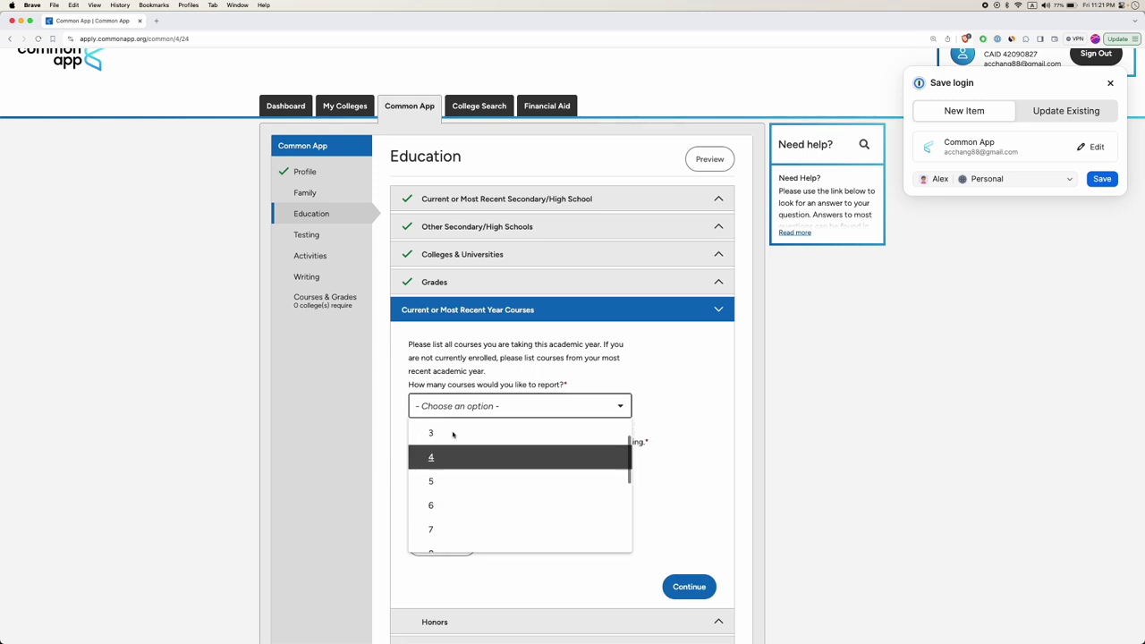
pyautogui.click(384, 258)
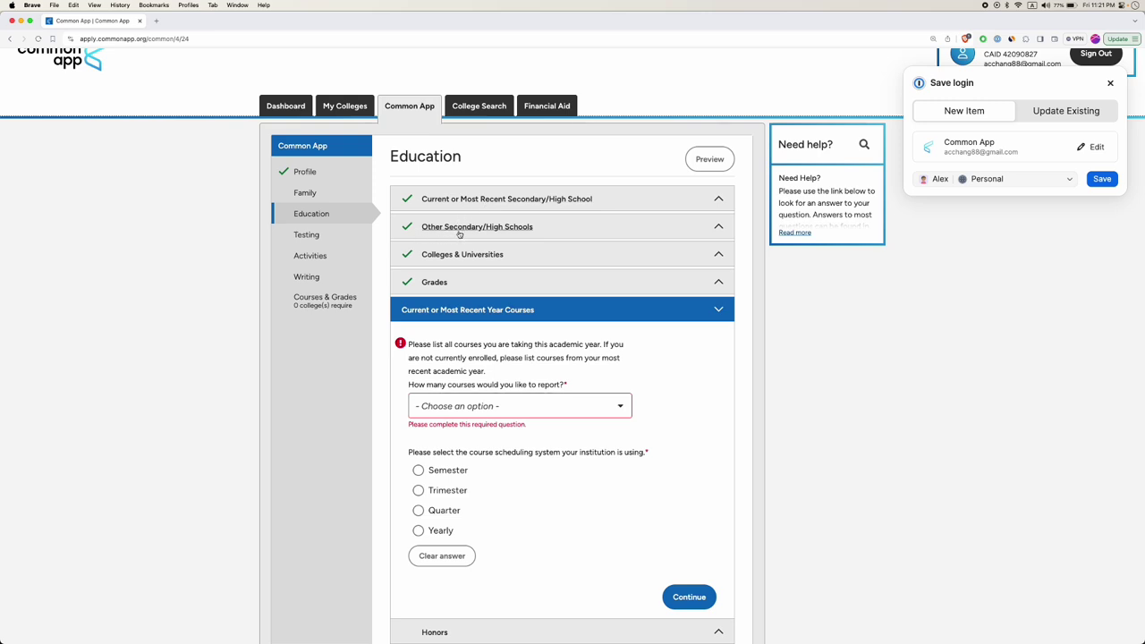
pyautogui.click(458, 406)
pyautogui.scroll(-3, 465, 465)
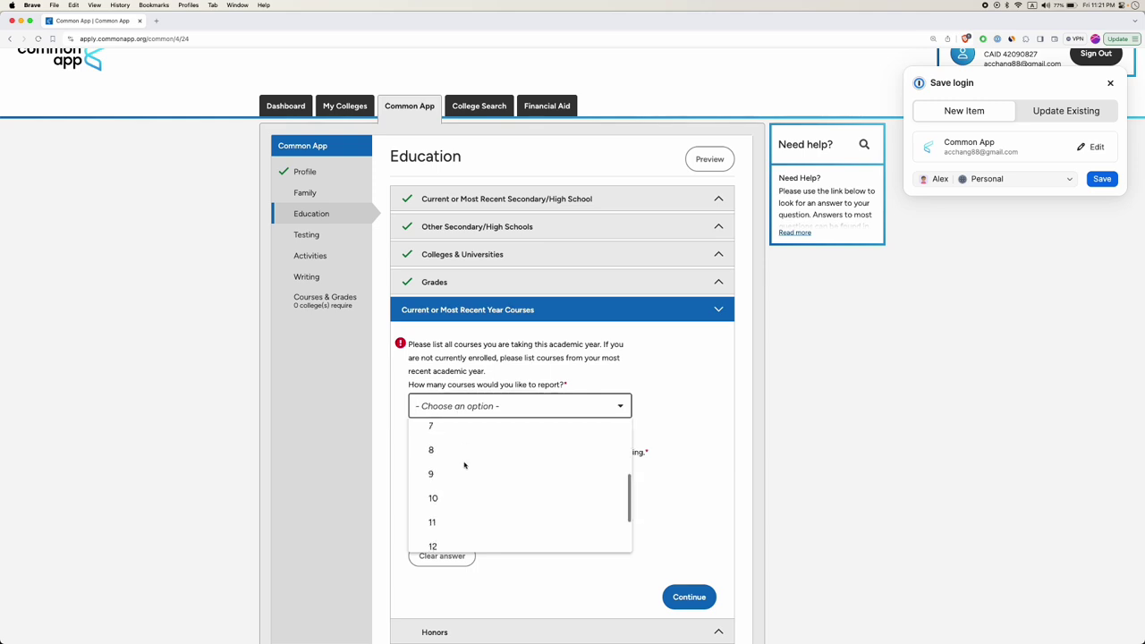
pyautogui.click(462, 492)
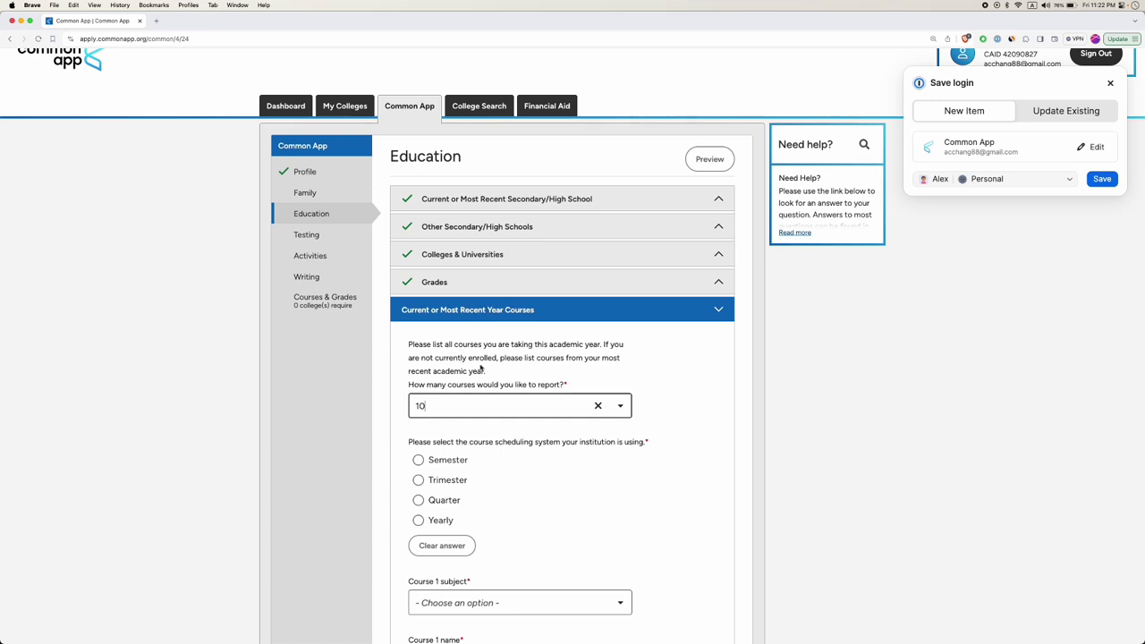
# Choose Semester as the course scheduling system.
pyautogui.scroll(-2, 460, 389)
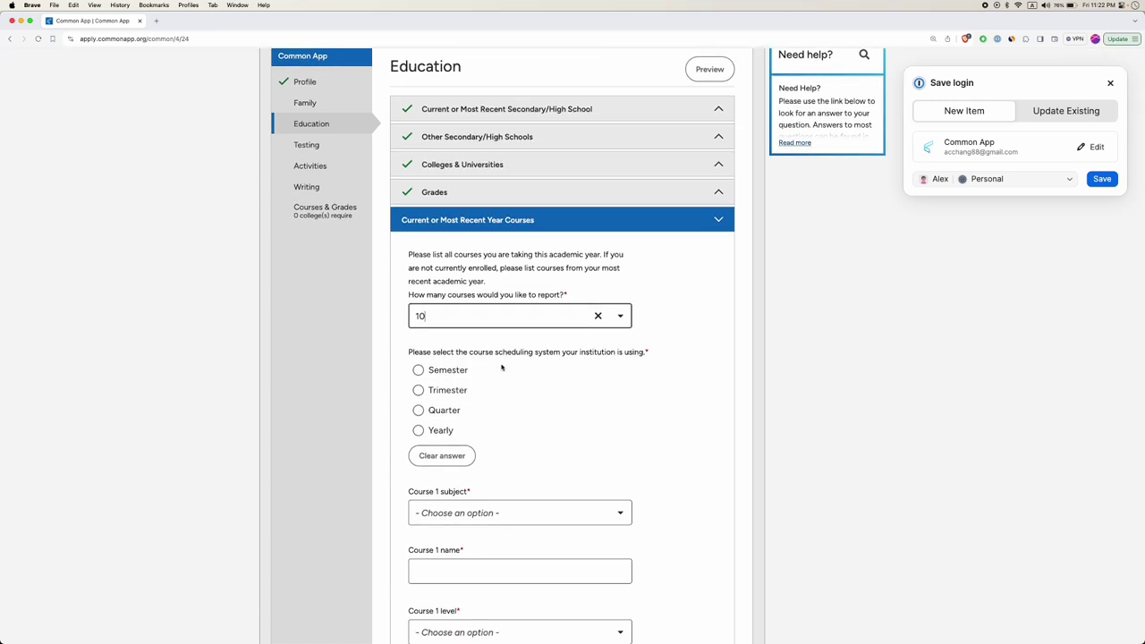
pyautogui.scroll(1, 491, 279)
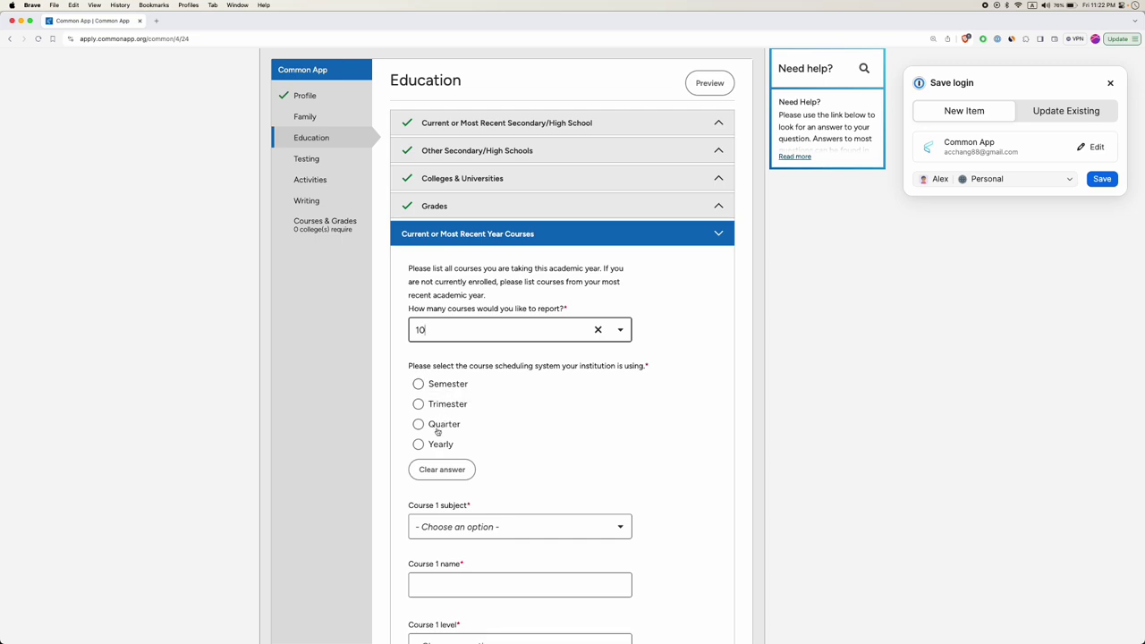
pyautogui.click(417, 386)
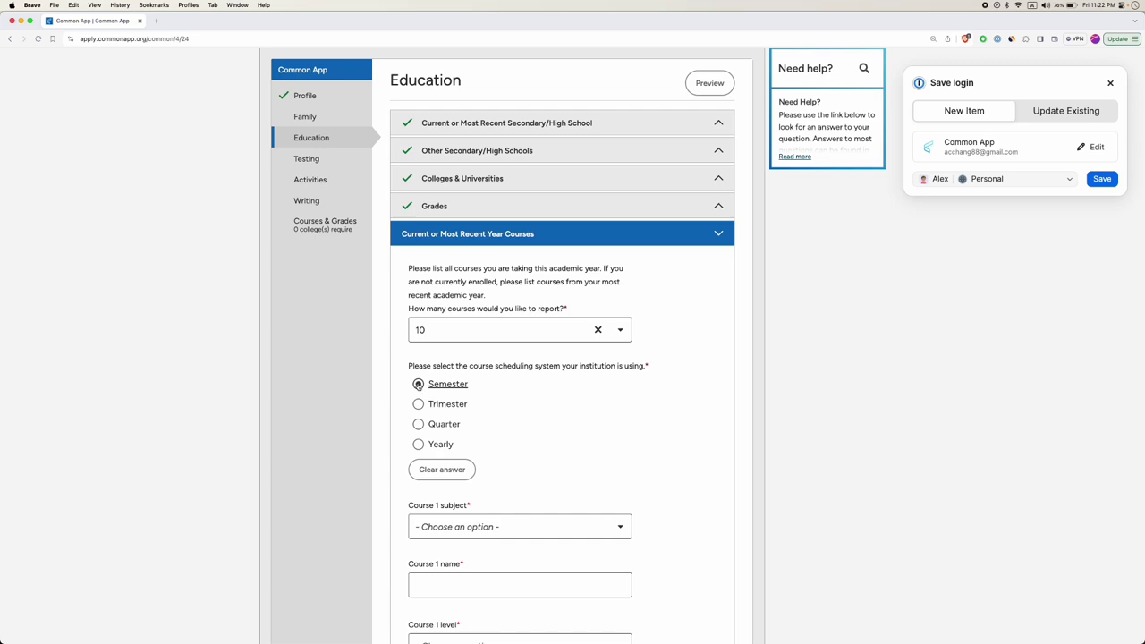
pyautogui.scroll(-5, 441, 383)
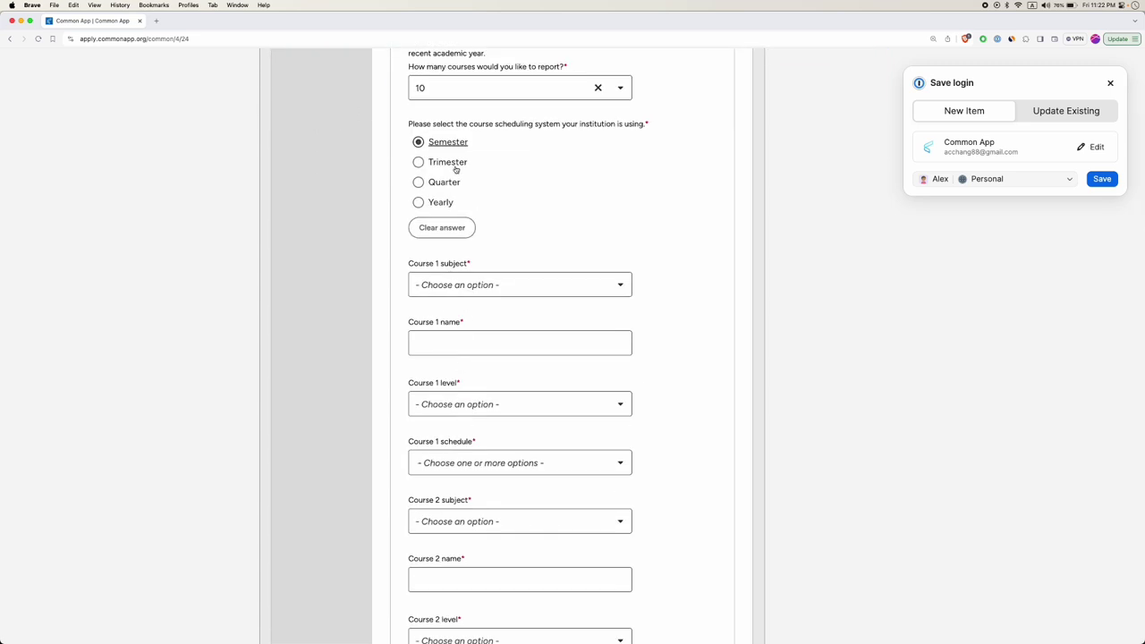
pyautogui.scroll(8, 456, 169)
pyautogui.scroll(-5, 461, 233)
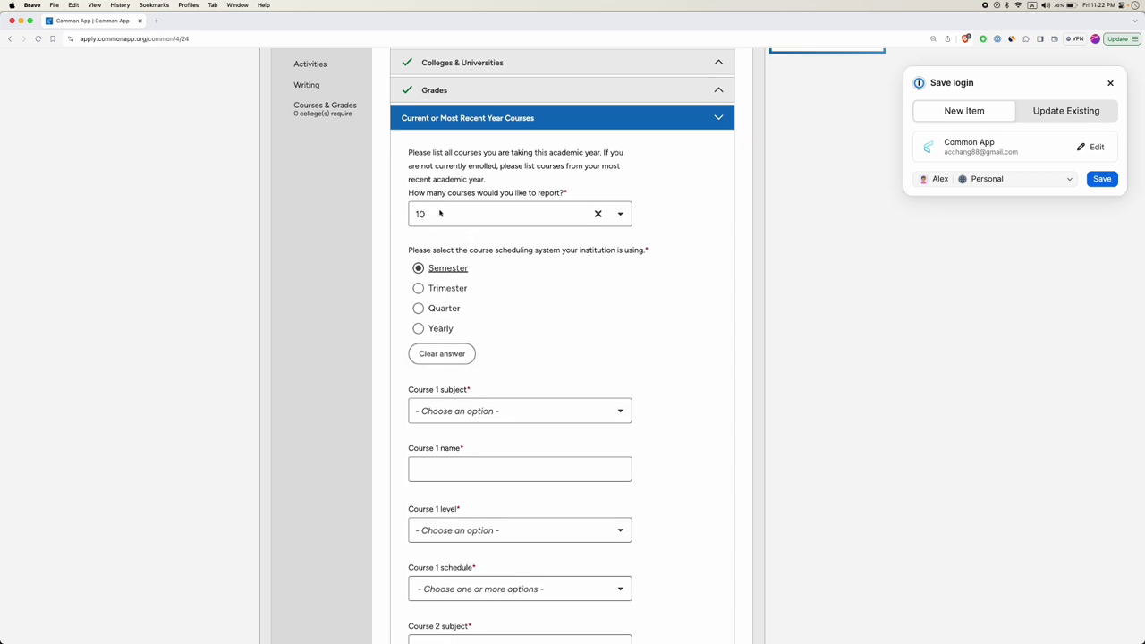
# Set course 1's subject to English and name it English 12.
pyautogui.click(464, 411)
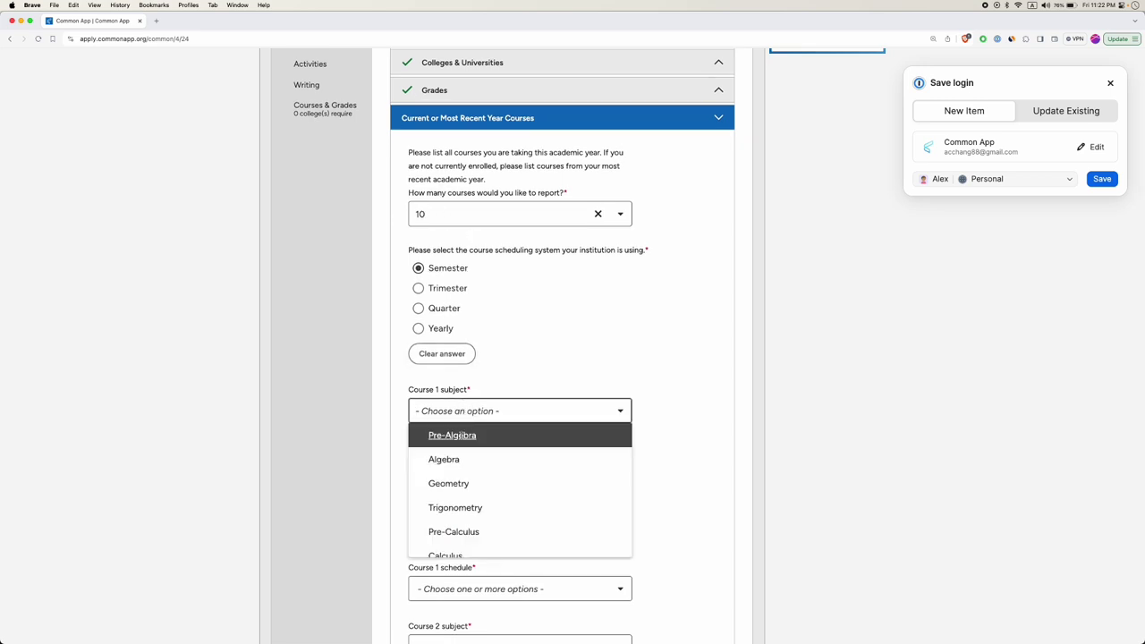
pyautogui.scroll(-3, 458, 450)
pyautogui.scroll(5, 455, 470)
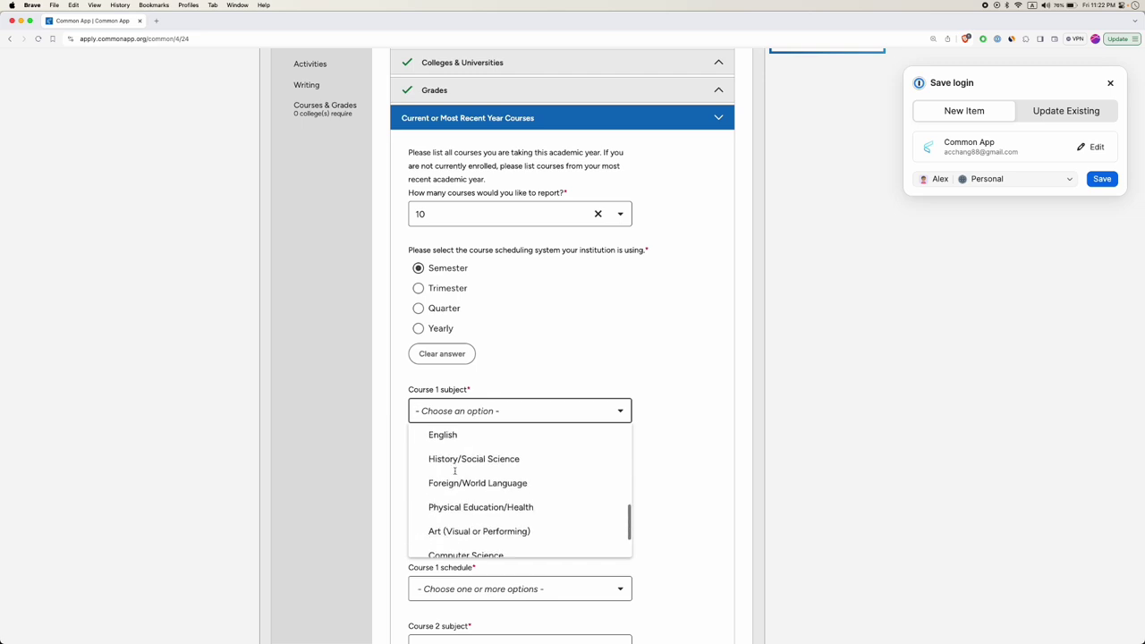
pyautogui.click(448, 436)
pyautogui.click(457, 471)
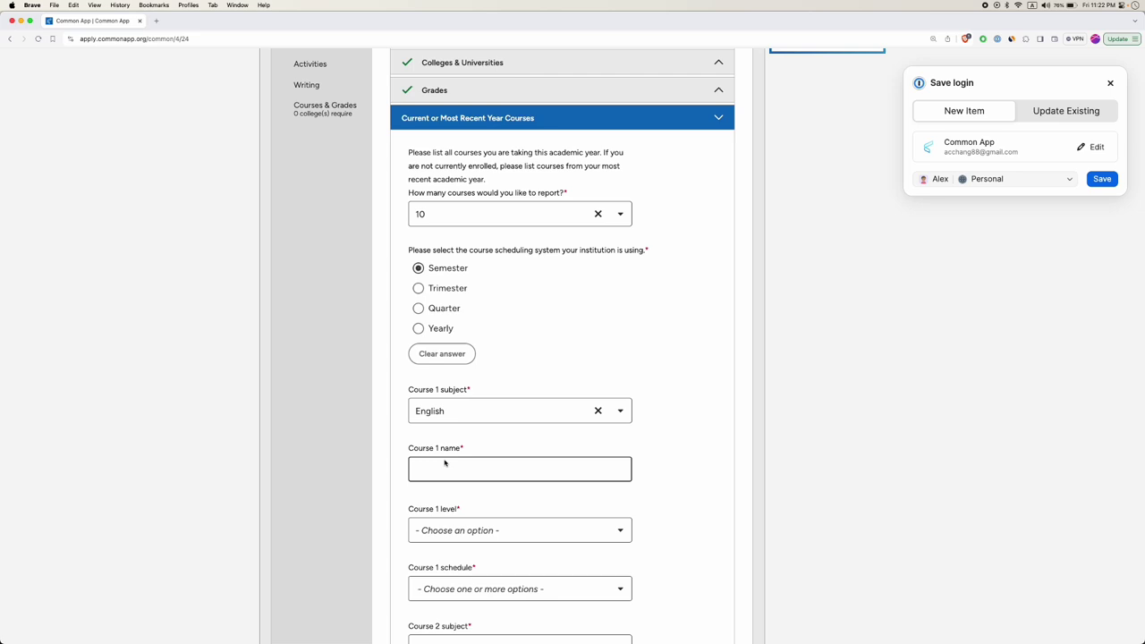
pyautogui.write('English 12')
# Set course 1's level to Honors.
pyautogui.scroll(-2, 529, 465)
pyautogui.click(465, 433)
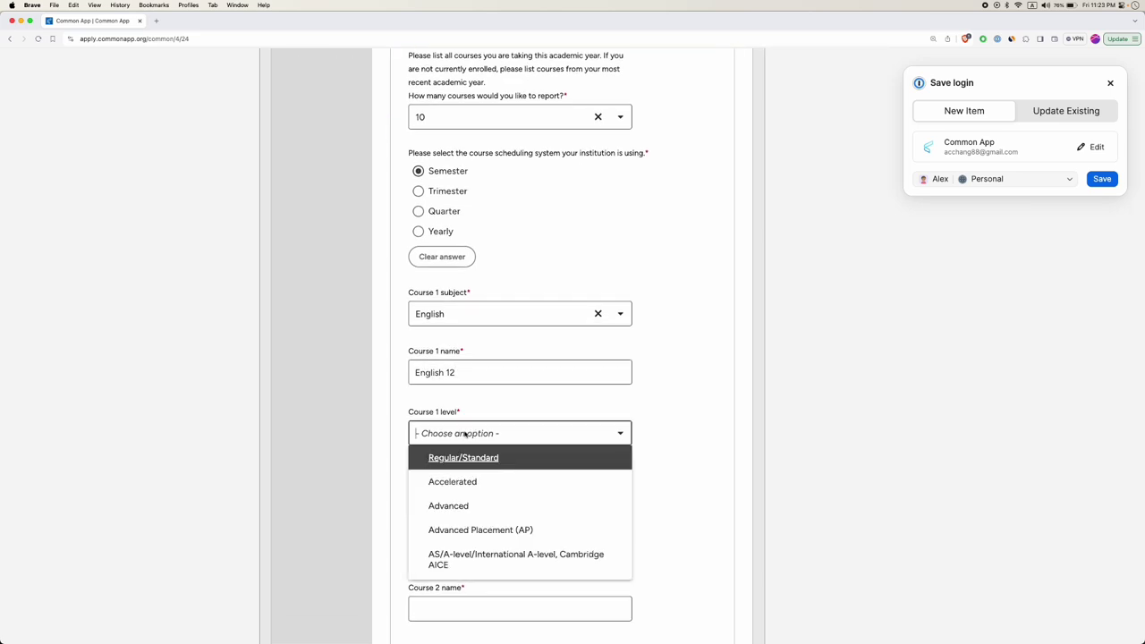
pyautogui.scroll(-1, 465, 468)
pyautogui.scroll(-5, 457, 465)
pyautogui.scroll(-5, 457, 465)
pyautogui.scroll(15, 457, 463)
pyautogui.scroll(-8, 464, 472)
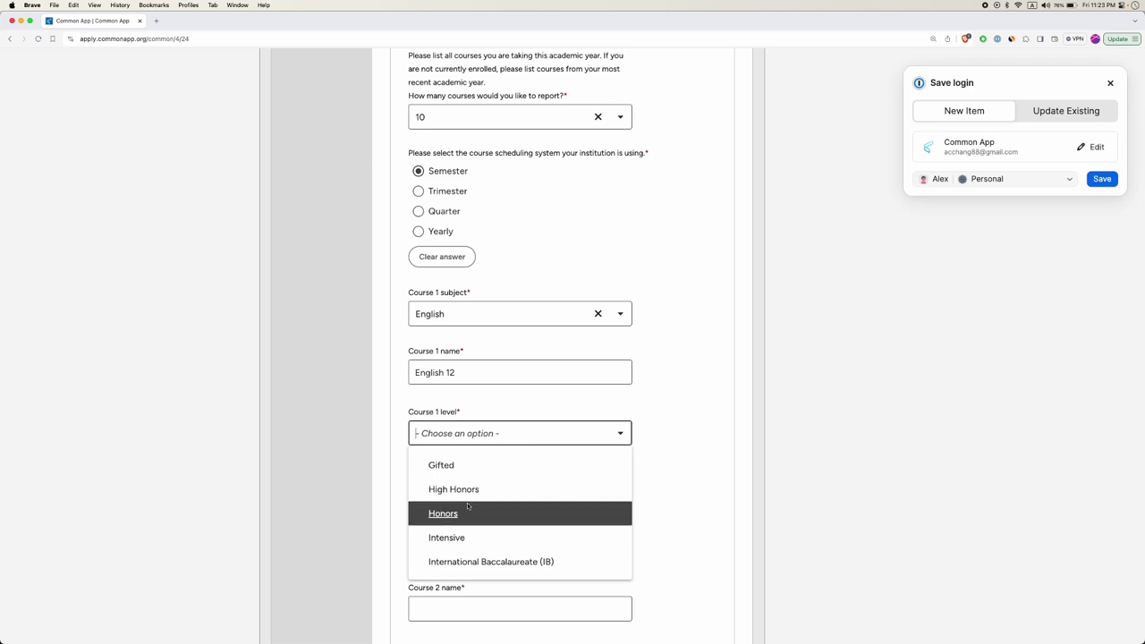
pyautogui.scroll(-2, 466, 506)
pyautogui.scroll(5, 467, 508)
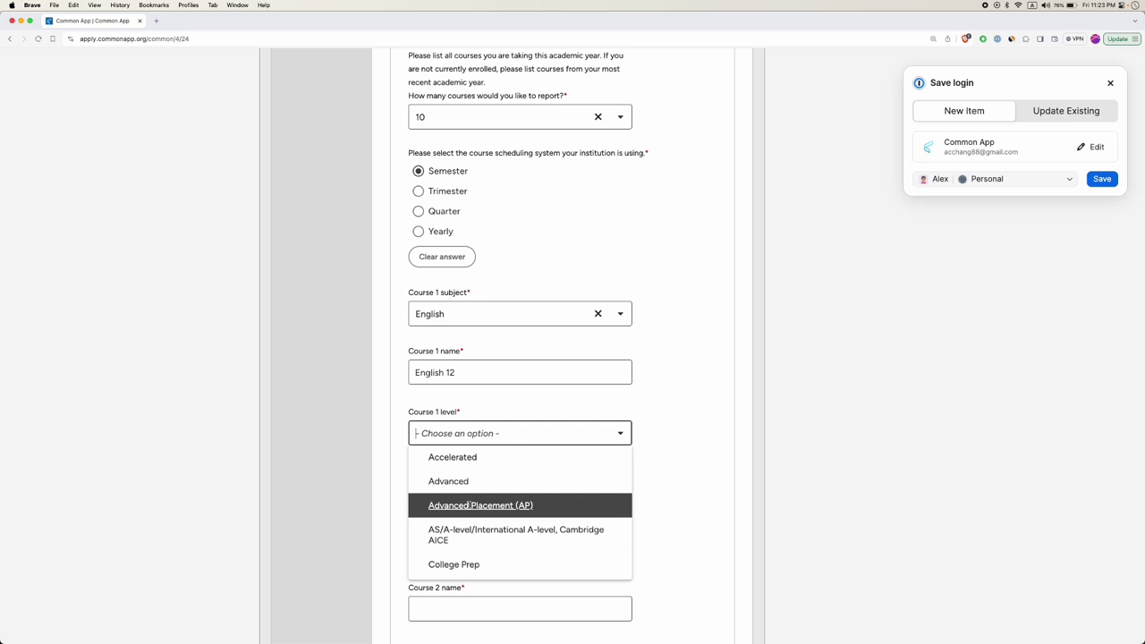
pyautogui.scroll(-2, 469, 505)
pyautogui.scroll(2, 478, 528)
pyautogui.scroll(-2, 495, 501)
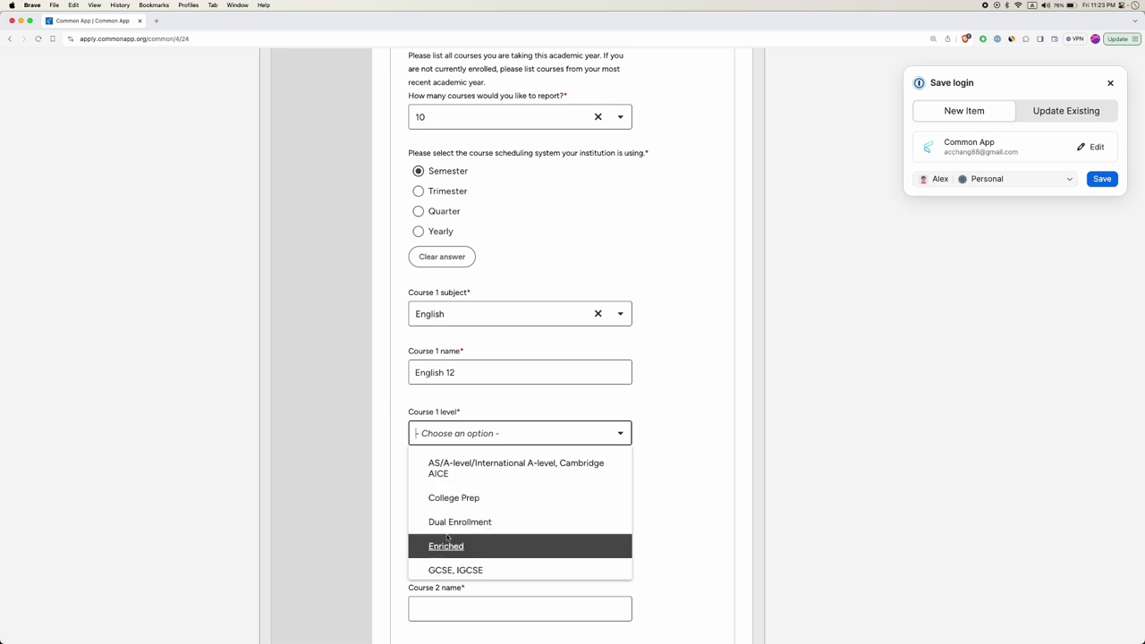
pyautogui.click(371, 483)
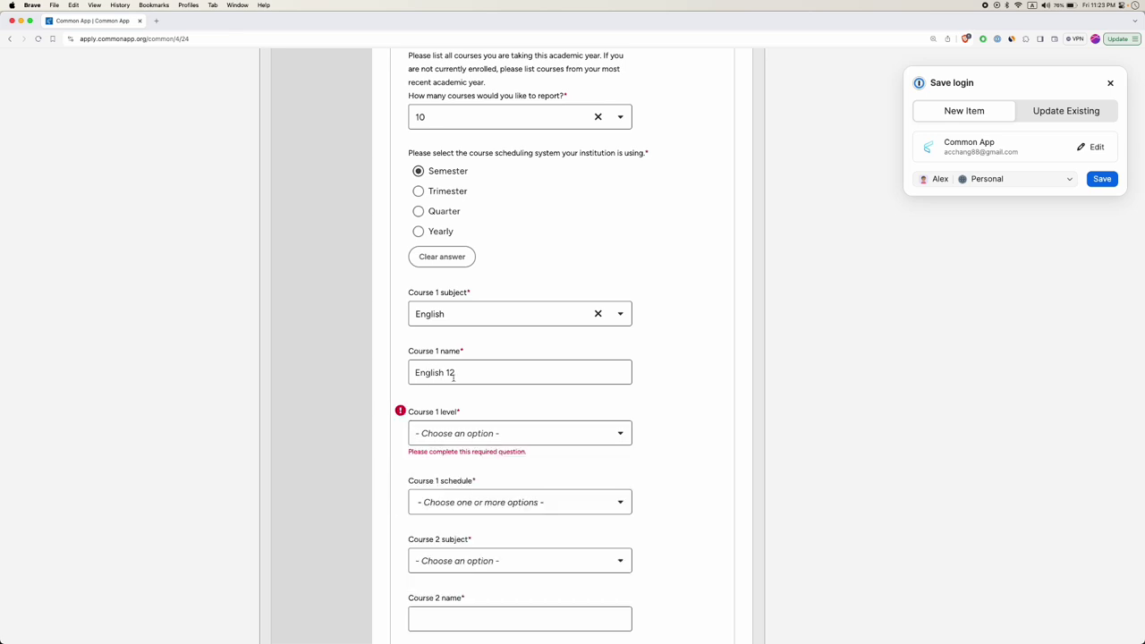
pyautogui.click(440, 431)
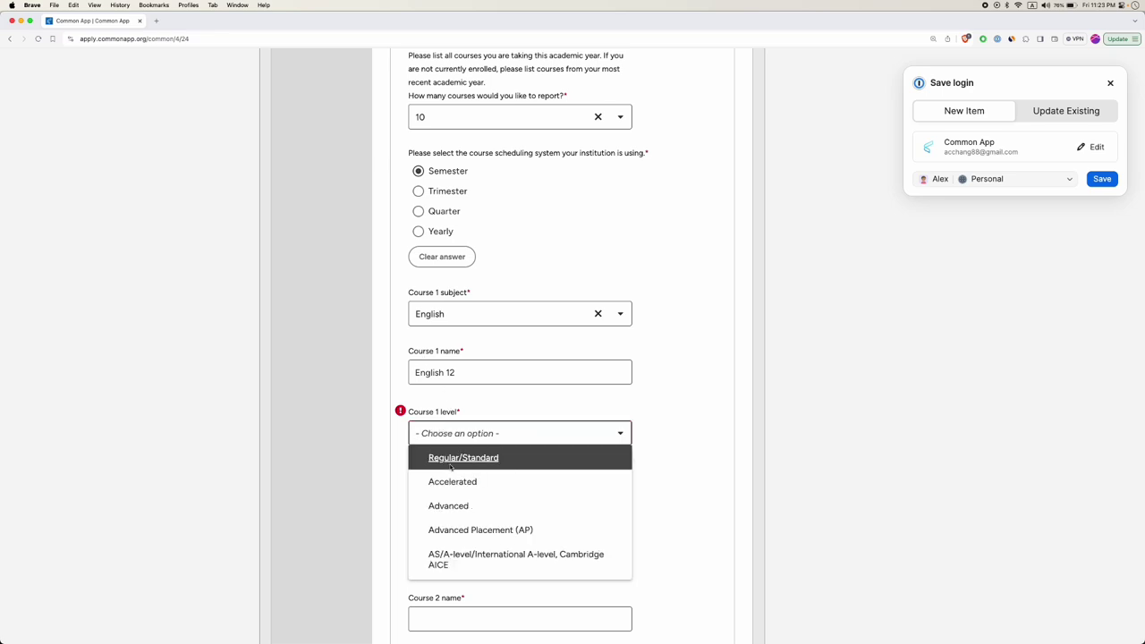
pyautogui.scroll(-4, 447, 483)
pyautogui.scroll(1, 452, 492)
pyautogui.scroll(-2, 460, 509)
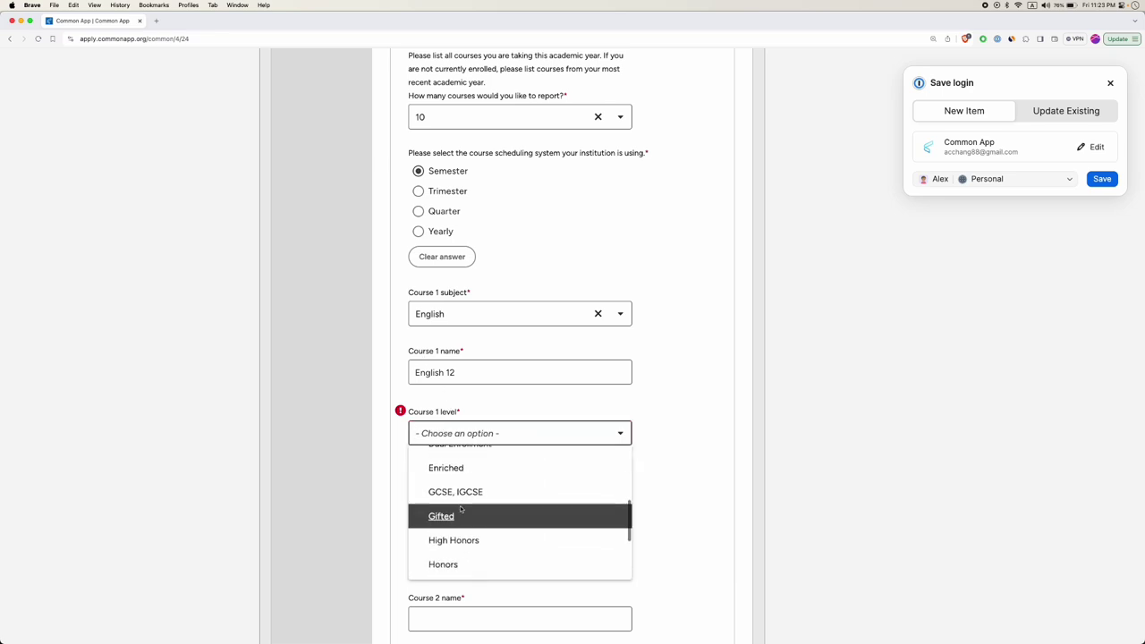
pyautogui.click(462, 562)
# Schedule course 1 as a Full Year course.
pyautogui.click(462, 492)
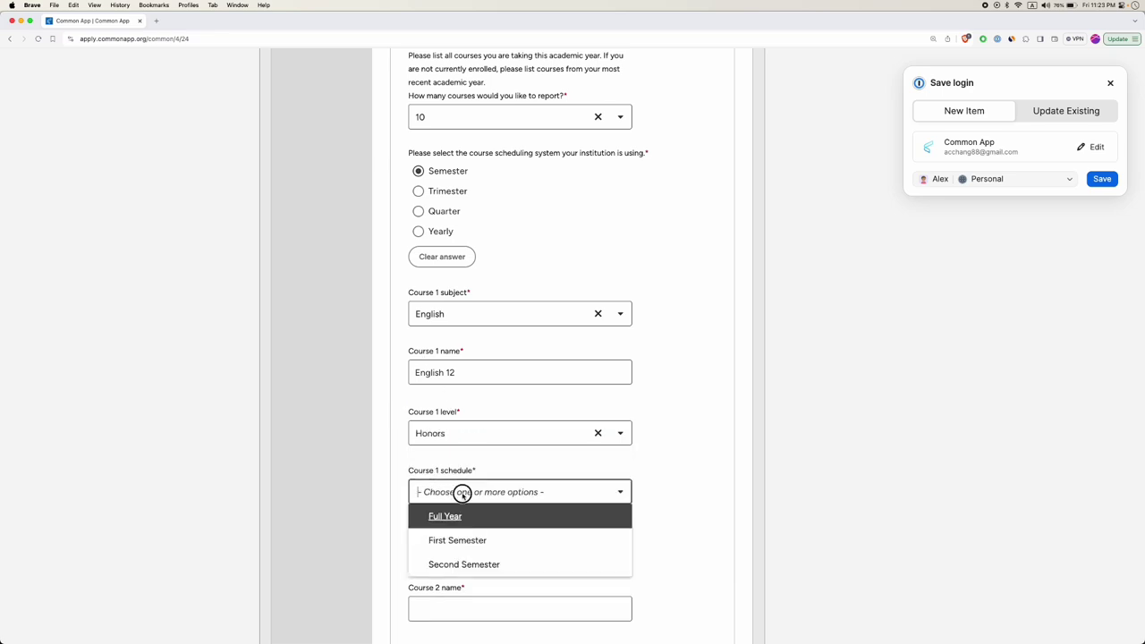
pyautogui.scroll(-1, 468, 539)
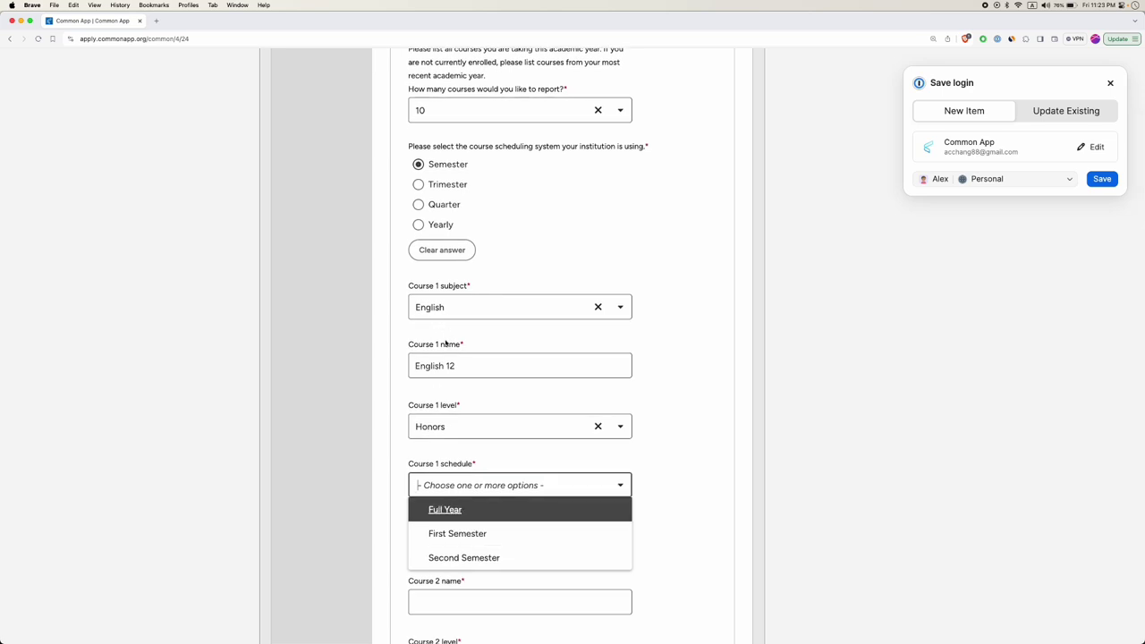
pyautogui.click(457, 510)
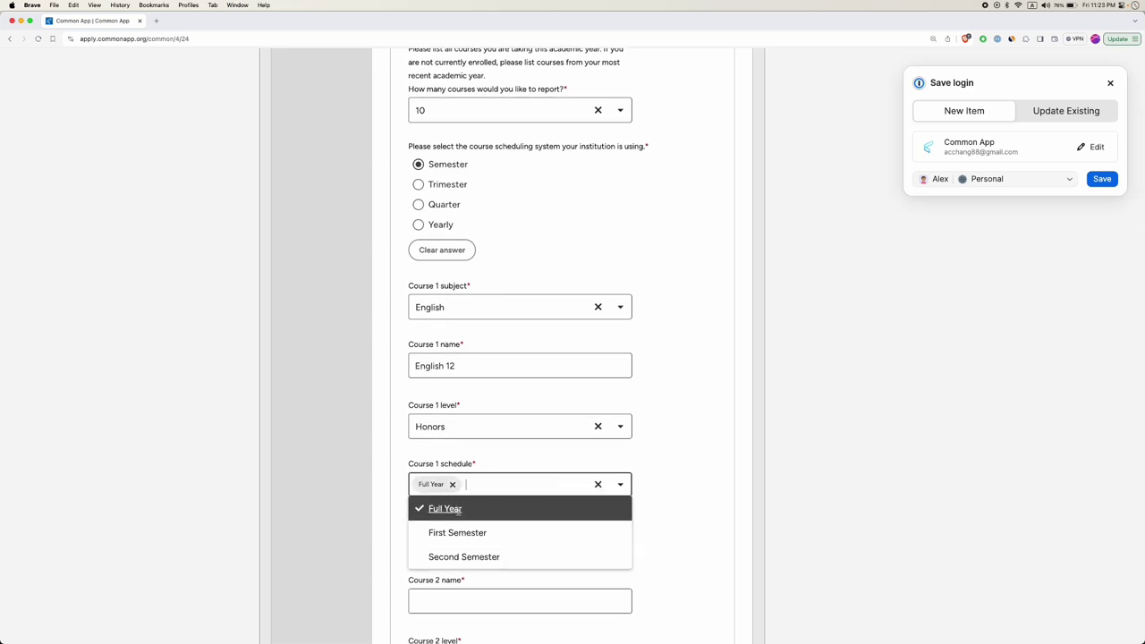
pyautogui.click(376, 511)
# Set course 2's subject to Physics and name it Physics 12.
pyautogui.scroll(-3, 448, 449)
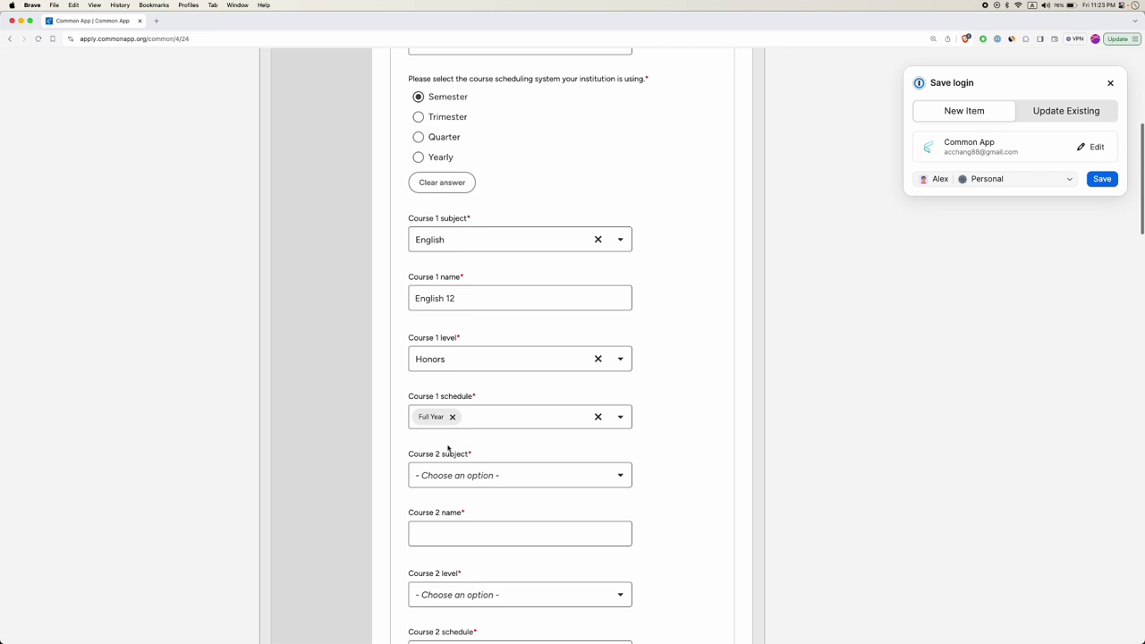
pyautogui.click(462, 480)
pyautogui.scroll(-2, 465, 528)
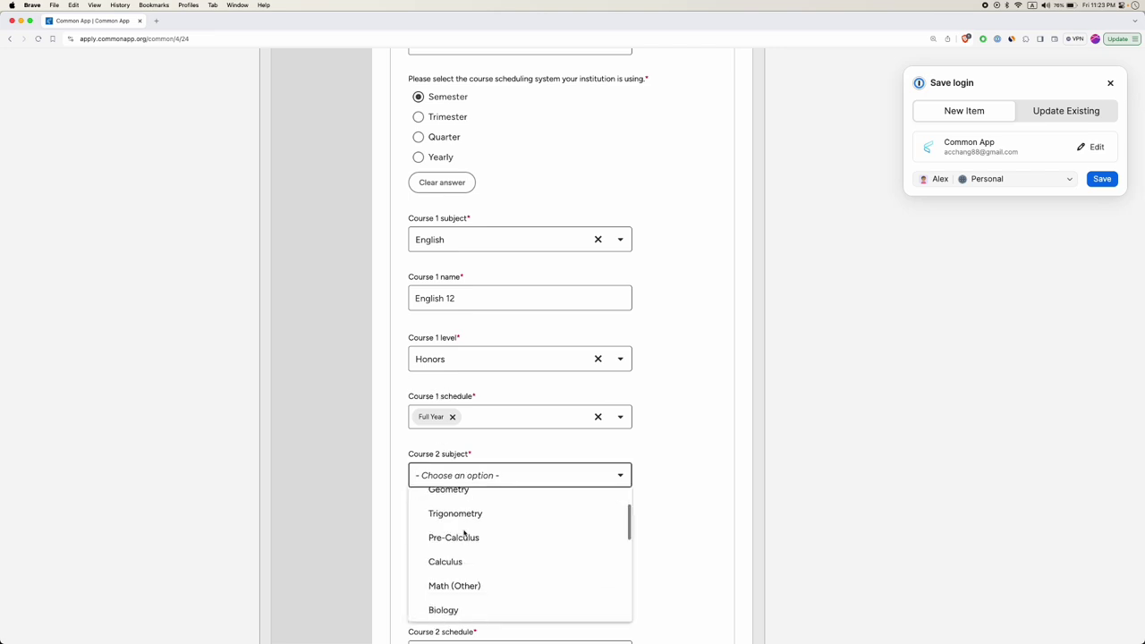
pyautogui.scroll(-1, 465, 537)
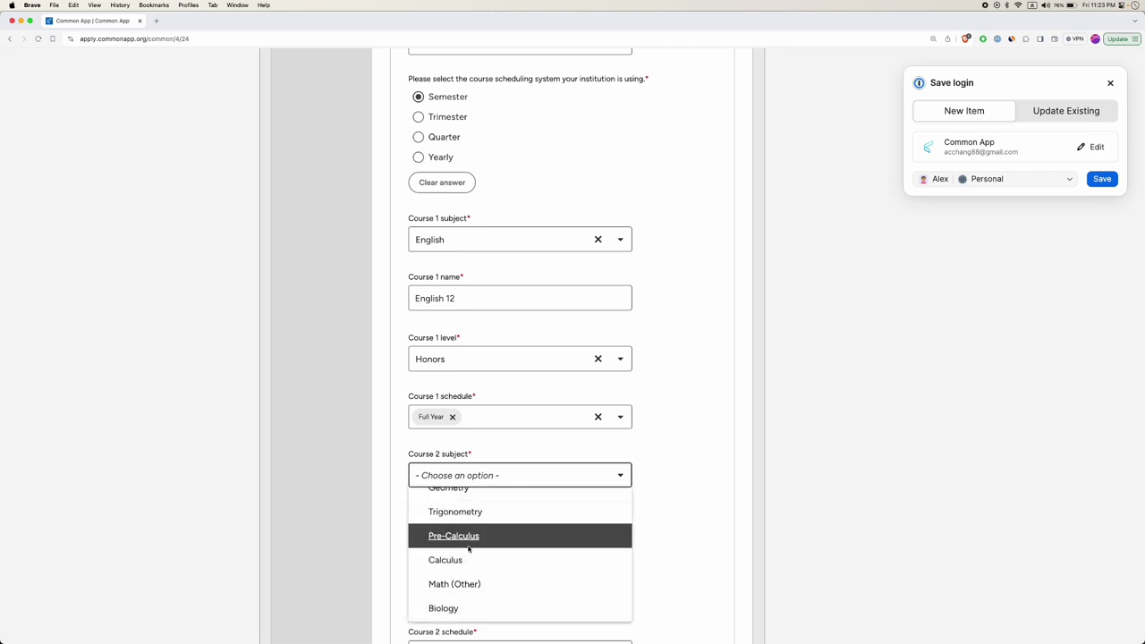
pyautogui.scroll(-3, 460, 557)
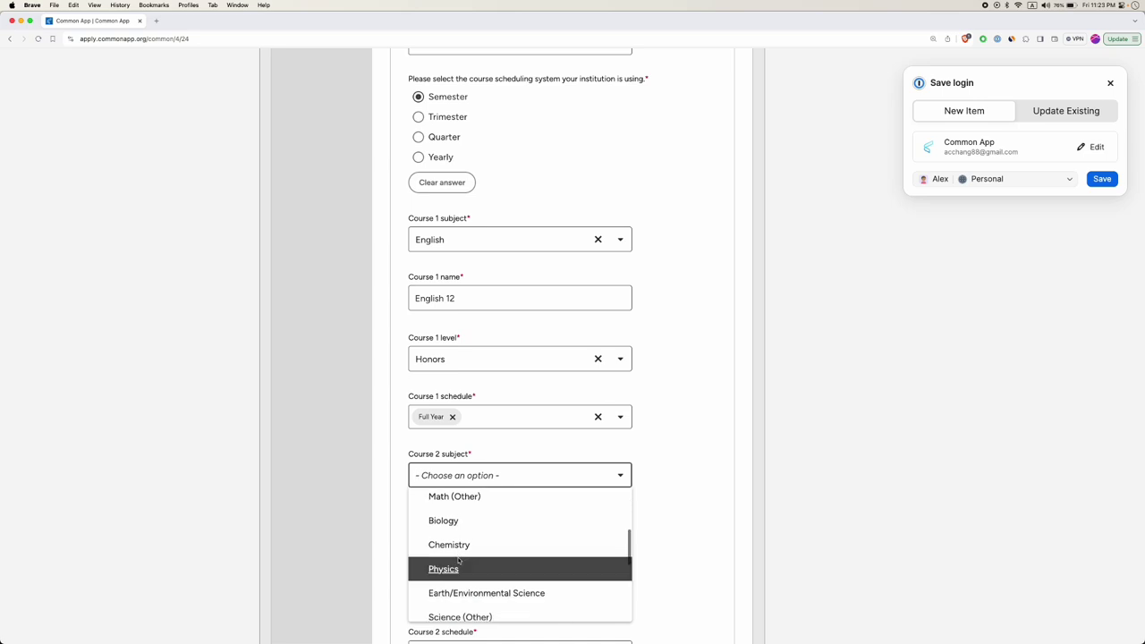
pyautogui.scroll(-1, 458, 560)
pyautogui.click(444, 537)
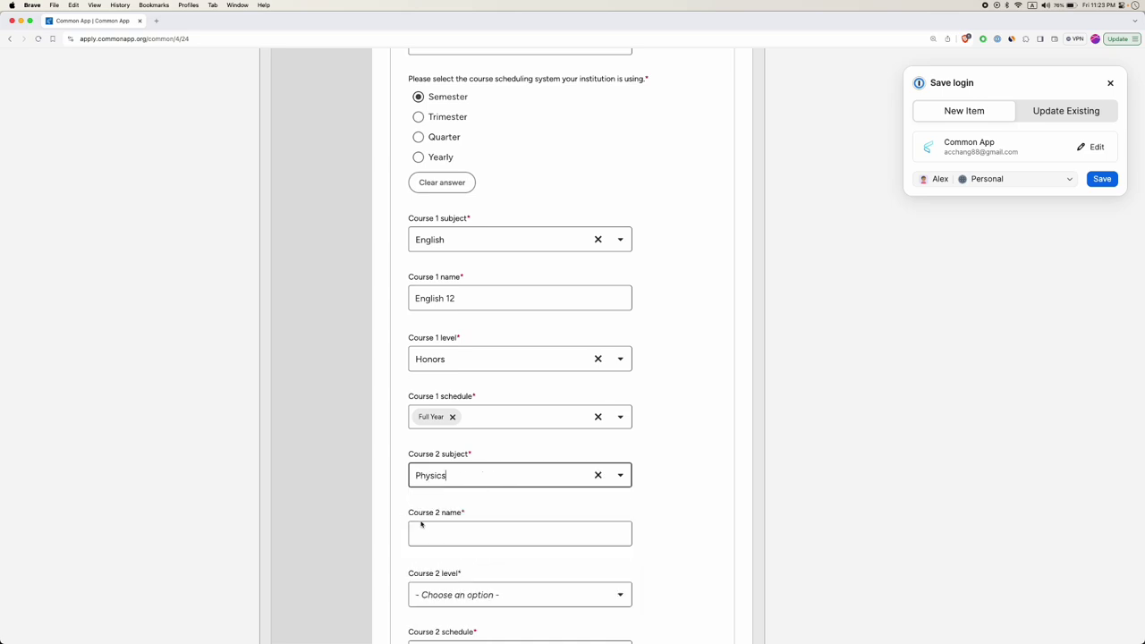
pyautogui.scroll(-1, 460, 510)
pyautogui.click(460, 503)
pyautogui.write('Physics 12')
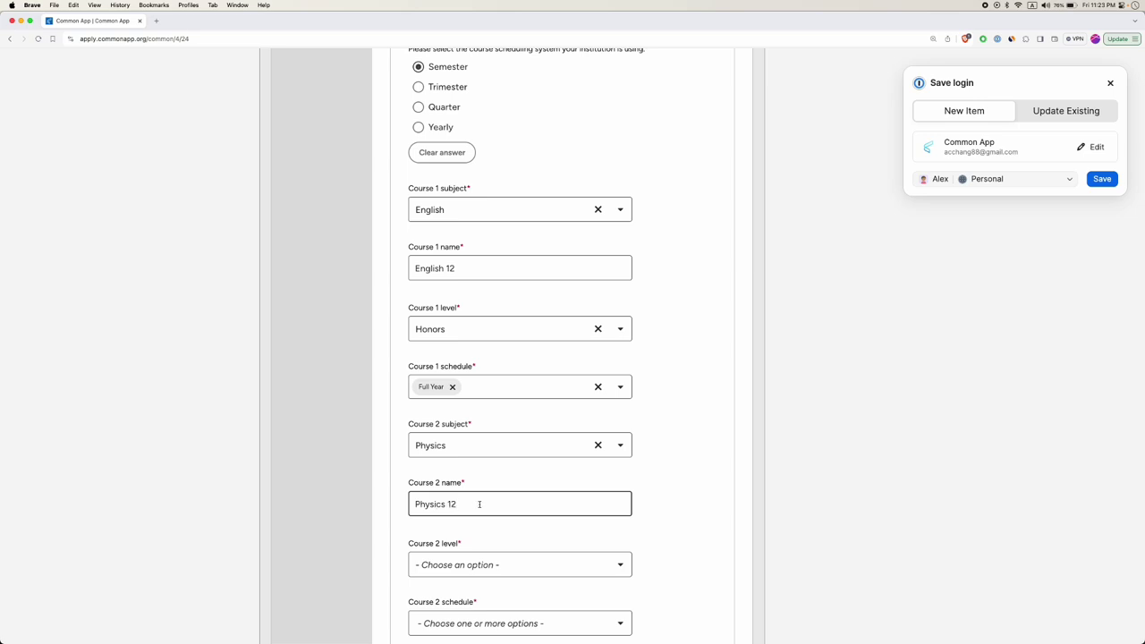
# Give course 2 Honors level and a Full Year schedule.
pyautogui.scroll(-1, 479, 505)
pyautogui.click(474, 528)
pyautogui.scroll(-3, 470, 482)
pyautogui.scroll(-2, 468, 479)
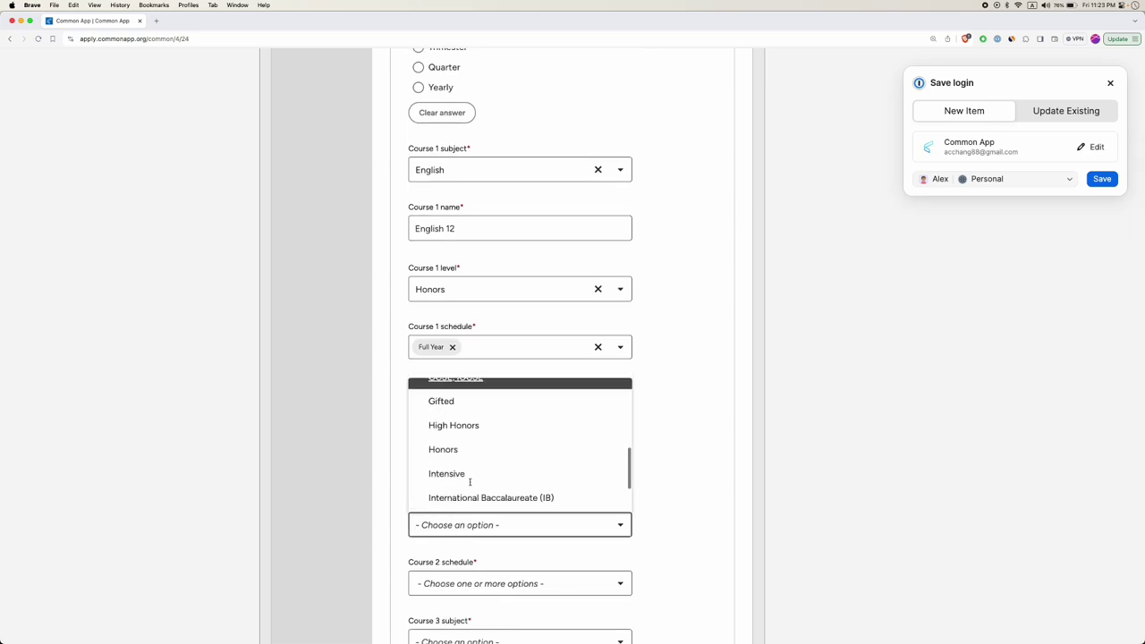
pyautogui.click(456, 450)
pyautogui.scroll(-3, 465, 483)
pyautogui.click(457, 483)
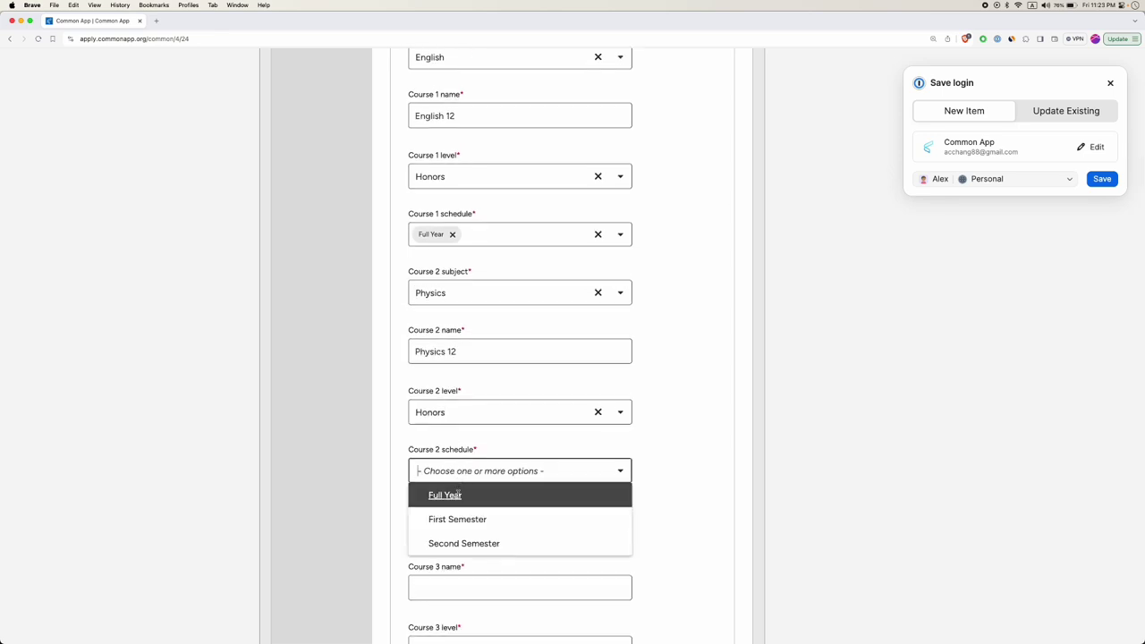
pyautogui.click(445, 494)
pyautogui.scroll(-3, 399, 480)
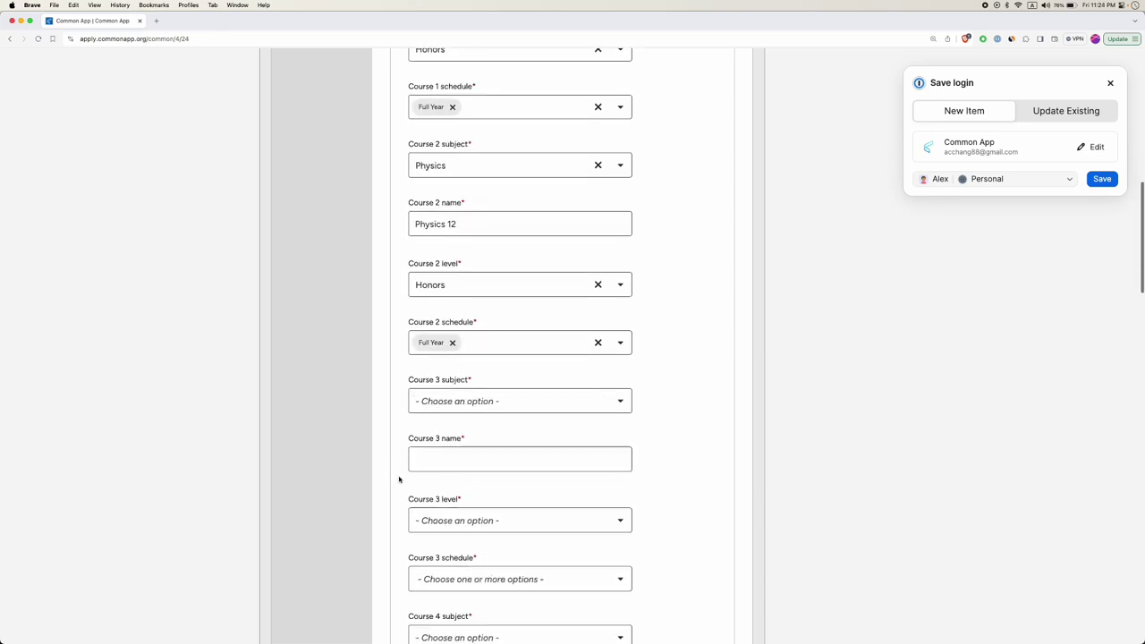
pyautogui.scroll(-3, 478, 464)
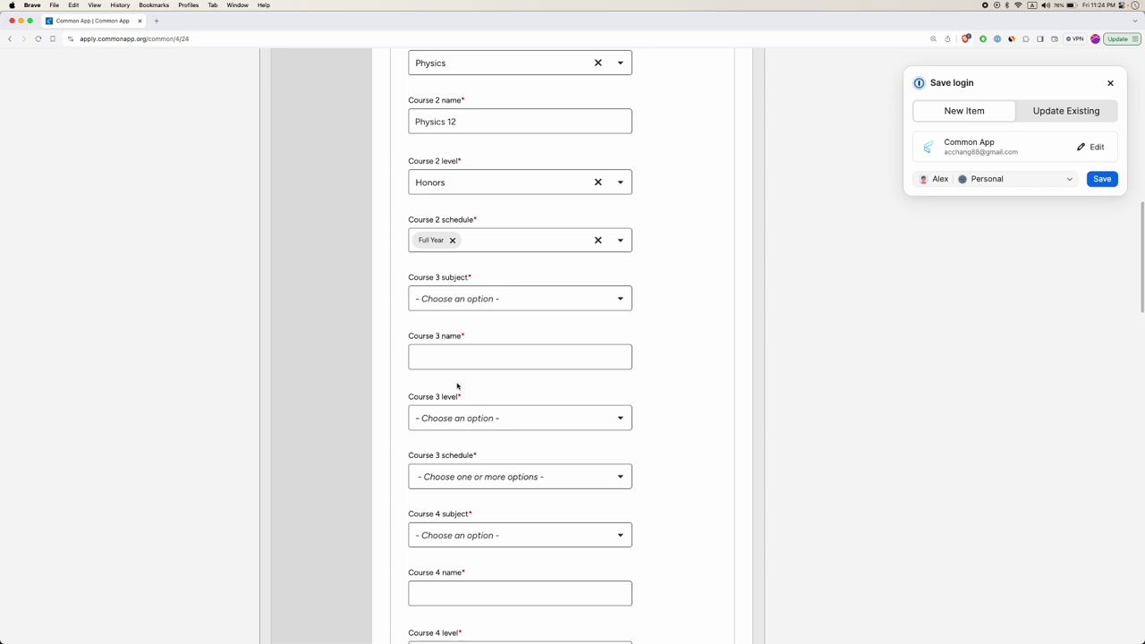
pyautogui.click(467, 356)
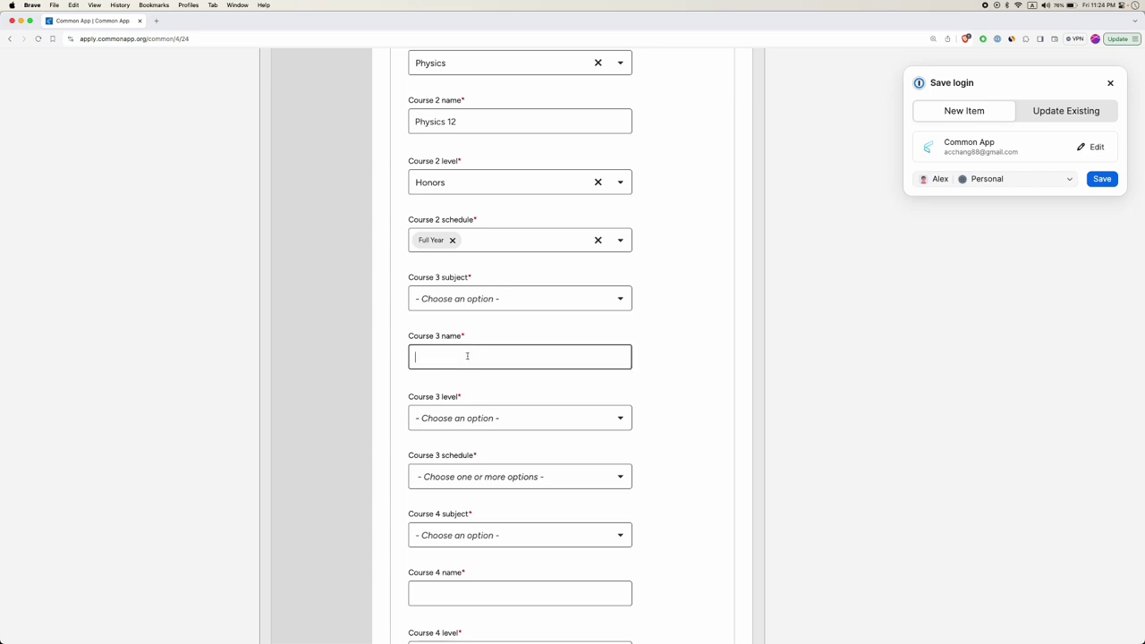
# Set course 3's subject to History/Social Science and name it AP Economics.
pyautogui.click(462, 301)
pyautogui.scroll(-3, 465, 356)
pyautogui.scroll(-5, 465, 356)
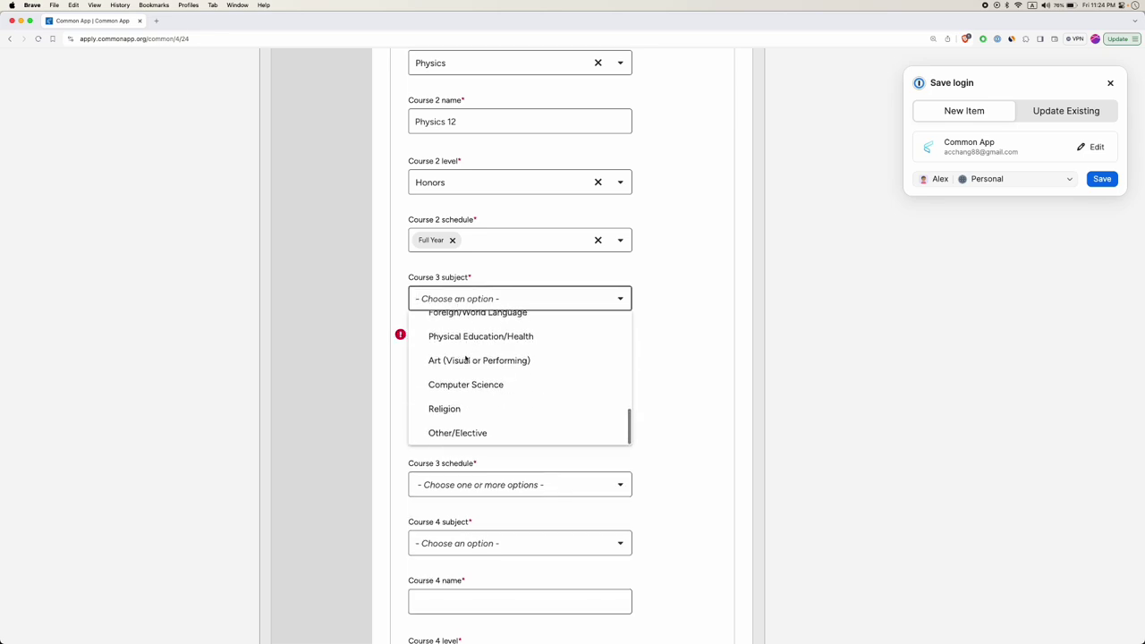
pyautogui.scroll(-2, 466, 358)
pyautogui.scroll(4, 465, 357)
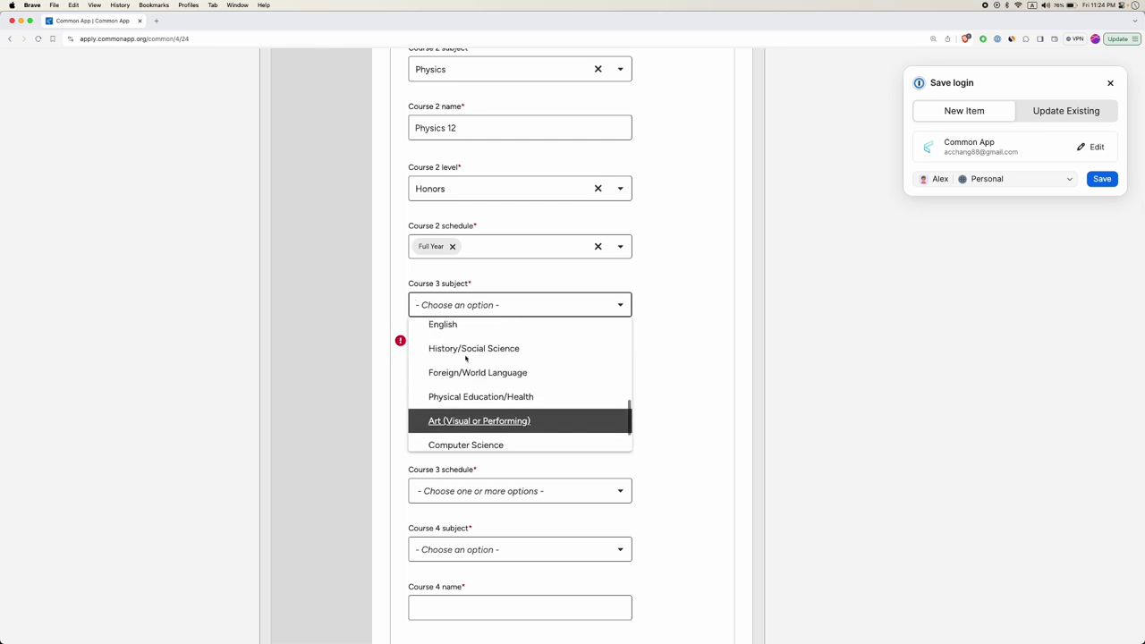
pyautogui.scroll(2, 465, 358)
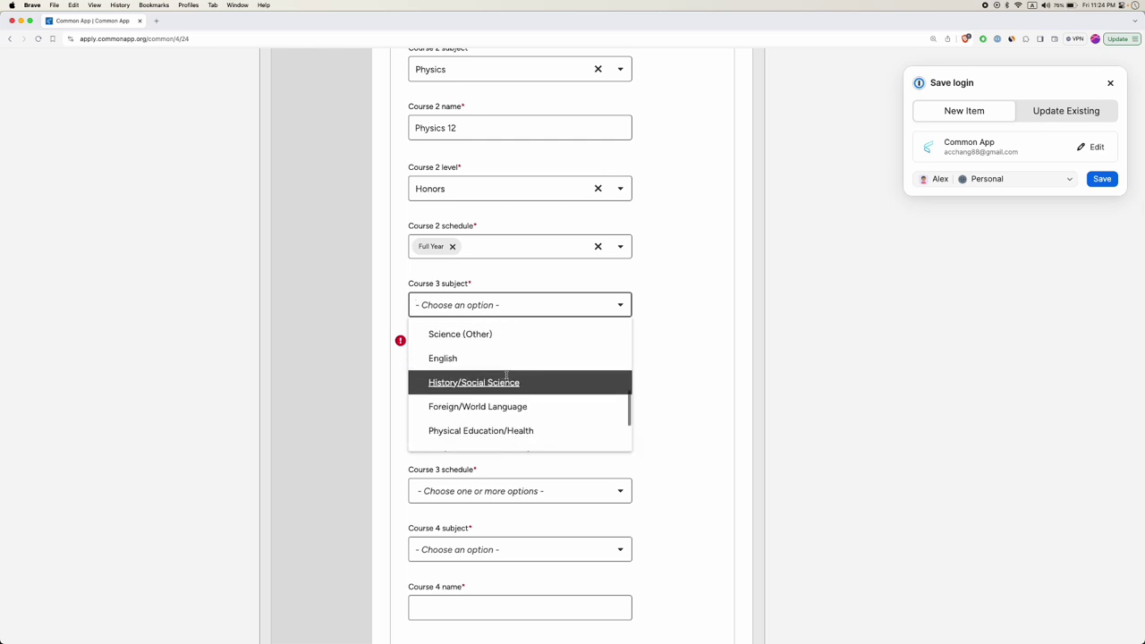
pyautogui.scroll(3, 506, 376)
pyautogui.scroll(-3, 506, 377)
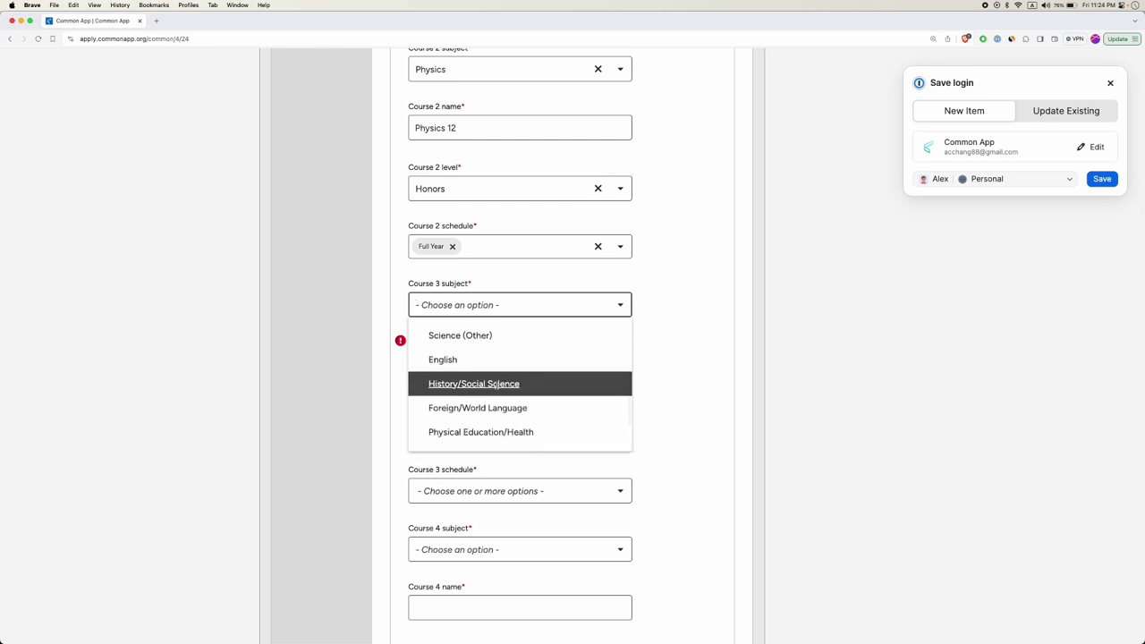
pyautogui.click(496, 383)
pyautogui.click(490, 363)
pyautogui.write('AP Microeconomics')
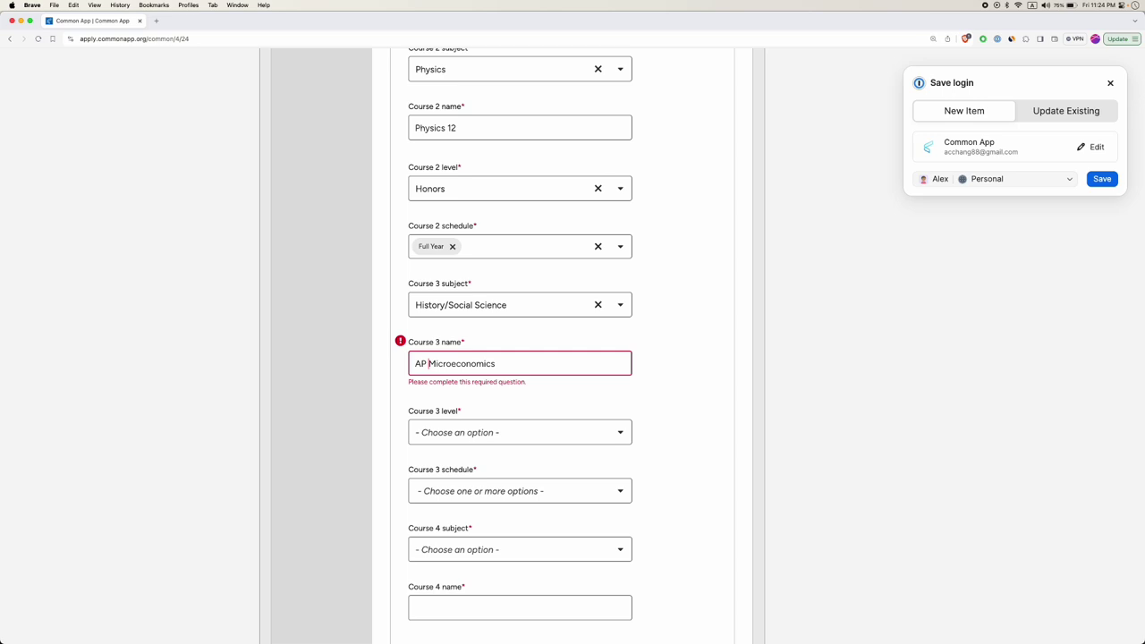
pyautogui.moveTo(431, 364); pyautogui.dragTo(457, 364)
pyautogui.write('E')
# Give course 3 Advanced Placement (AP) level and a Full Year schedule.
pyautogui.scroll(-2, 476, 343)
pyautogui.click(452, 383)
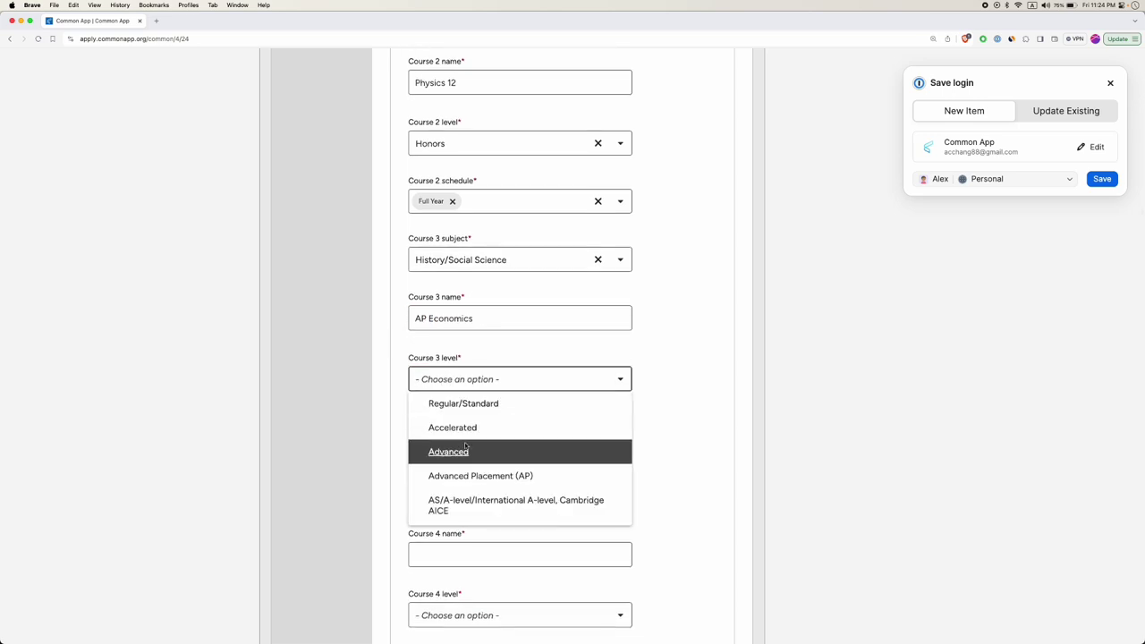
pyautogui.click(469, 483)
pyautogui.click(470, 439)
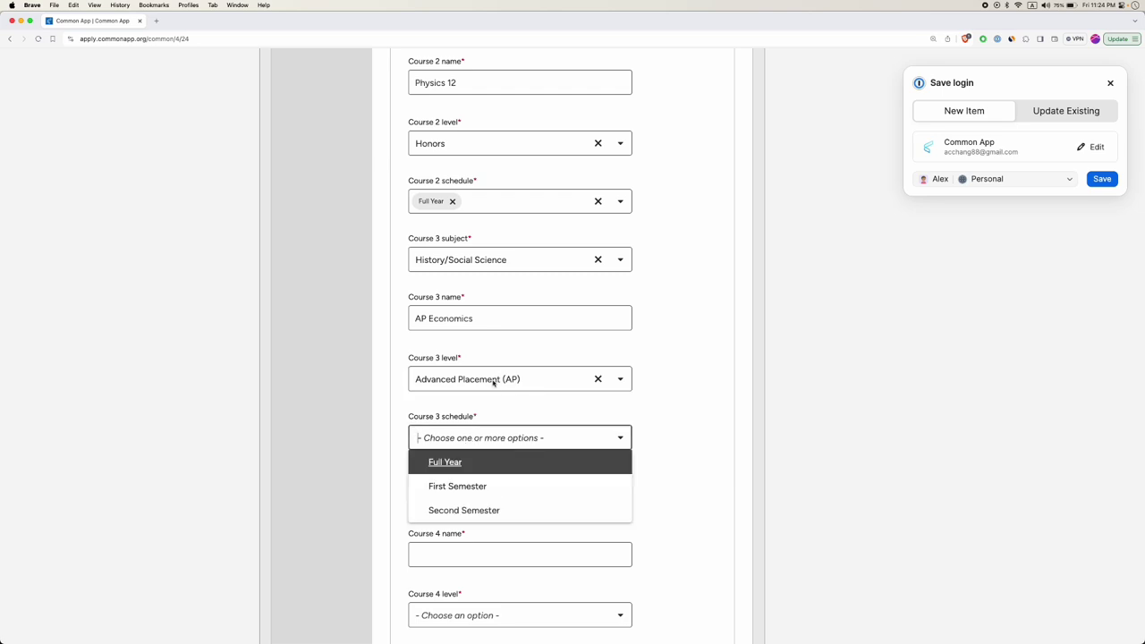
pyautogui.click(445, 463)
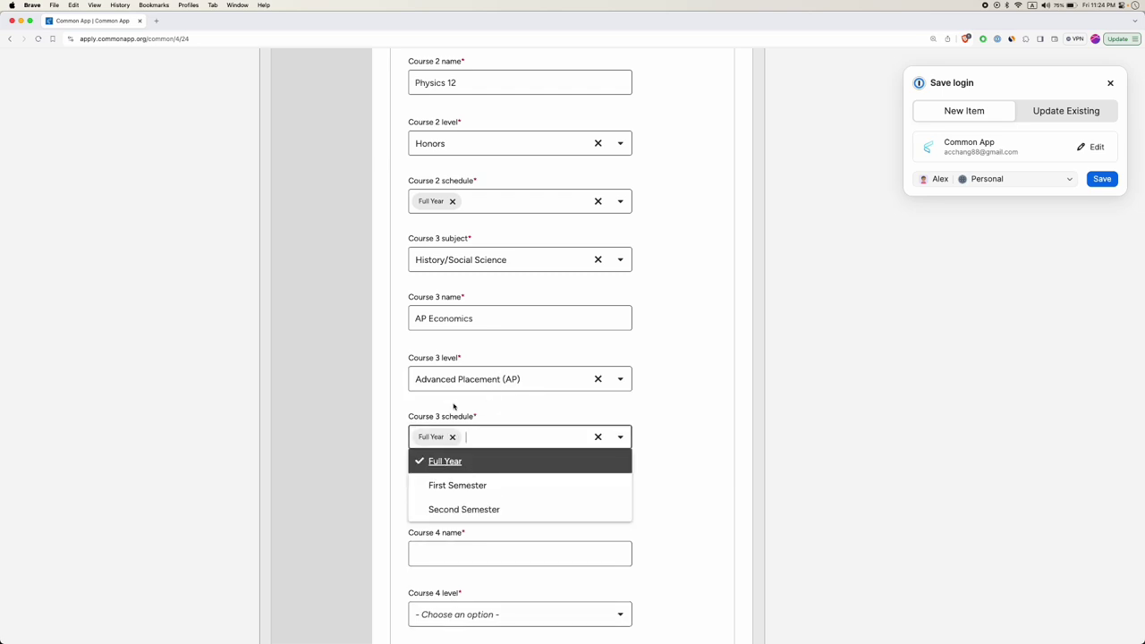
pyautogui.click(462, 382)
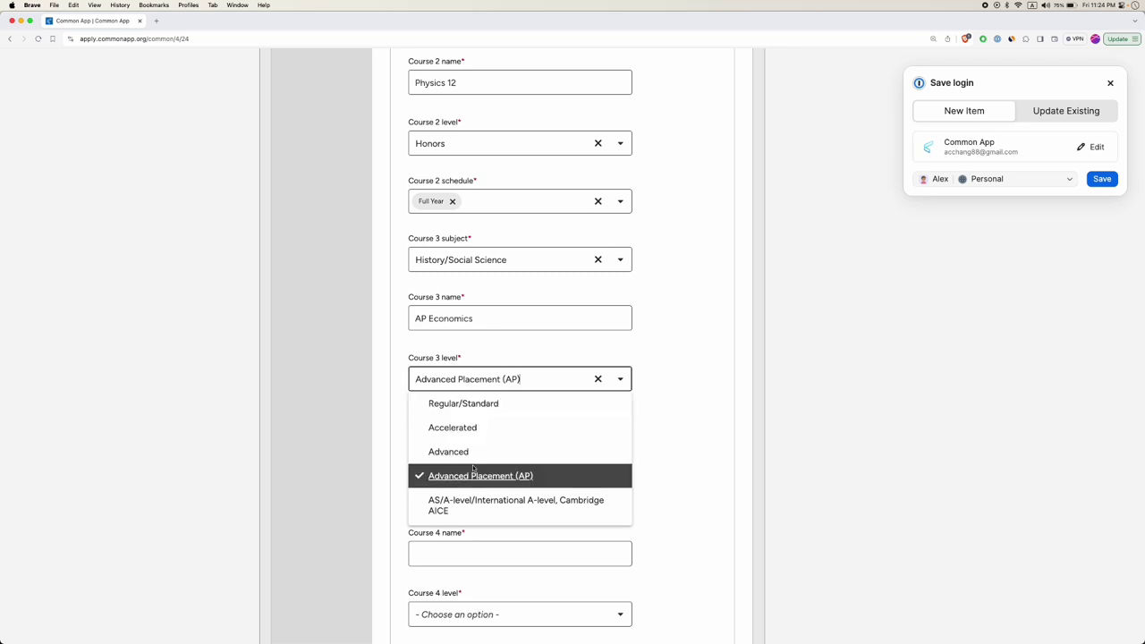
pyautogui.scroll(-2, 473, 468)
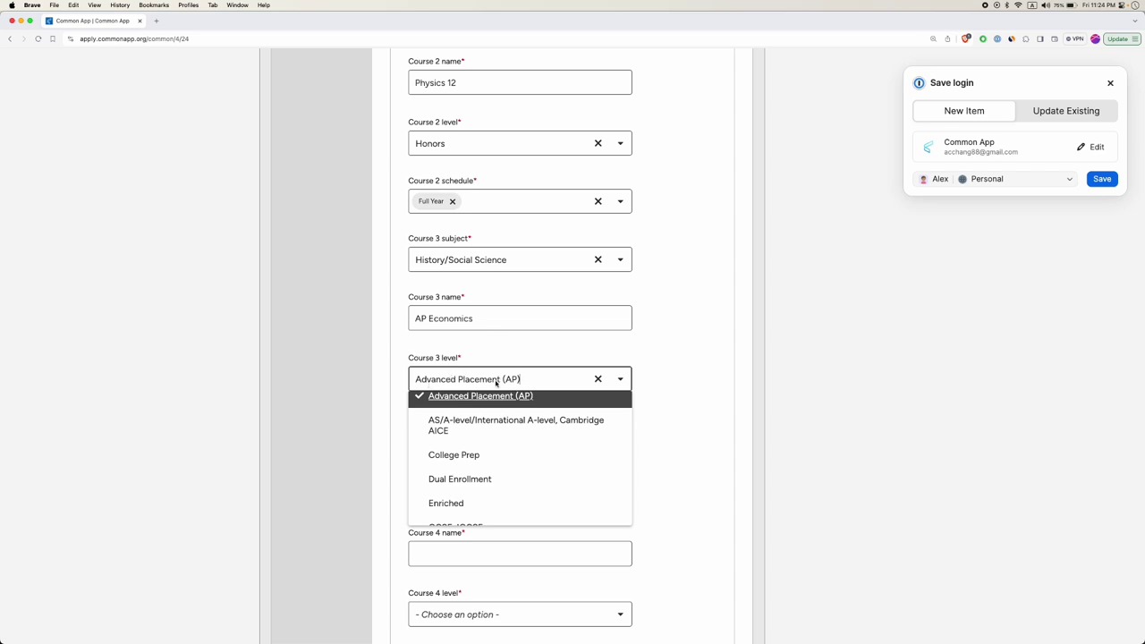
pyautogui.click(396, 458)
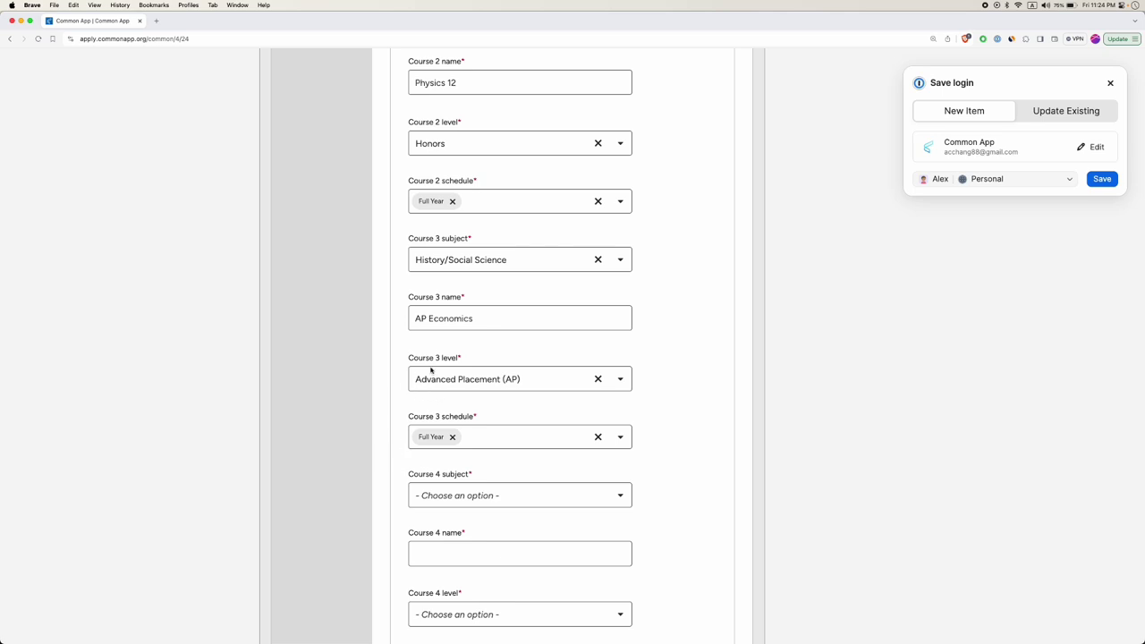
# Change the number of reported current-year courses to 3.
pyautogui.scroll(-1, 437, 376)
pyautogui.scroll(-3, 439, 394)
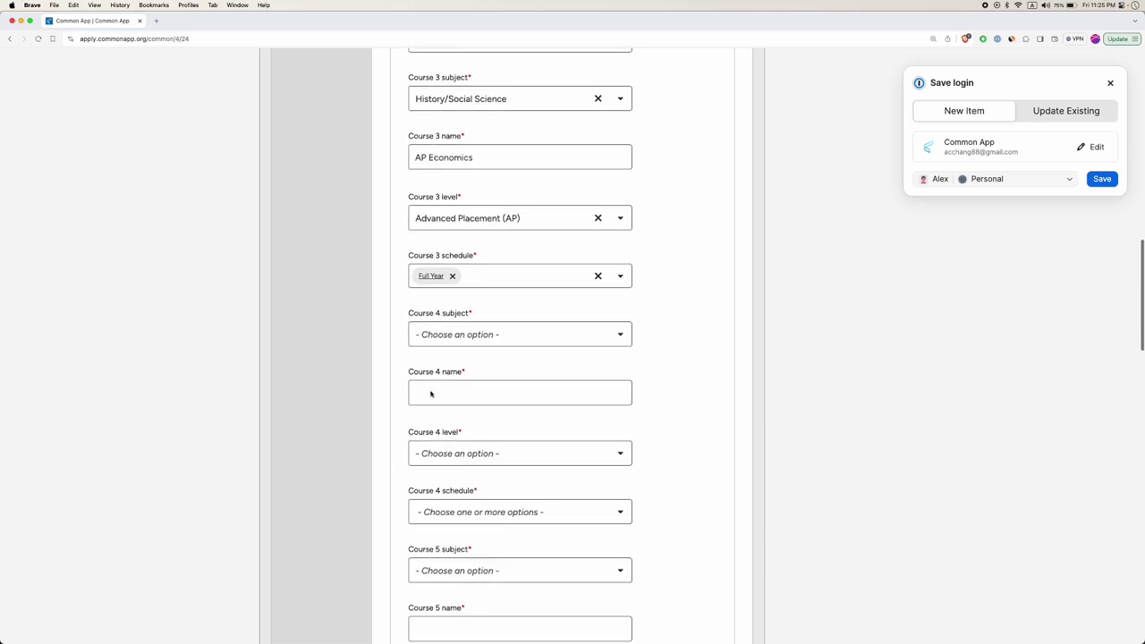
pyautogui.scroll(-8, 483, 371)
pyautogui.scroll(5, 483, 358)
pyautogui.scroll(10, 495, 478)
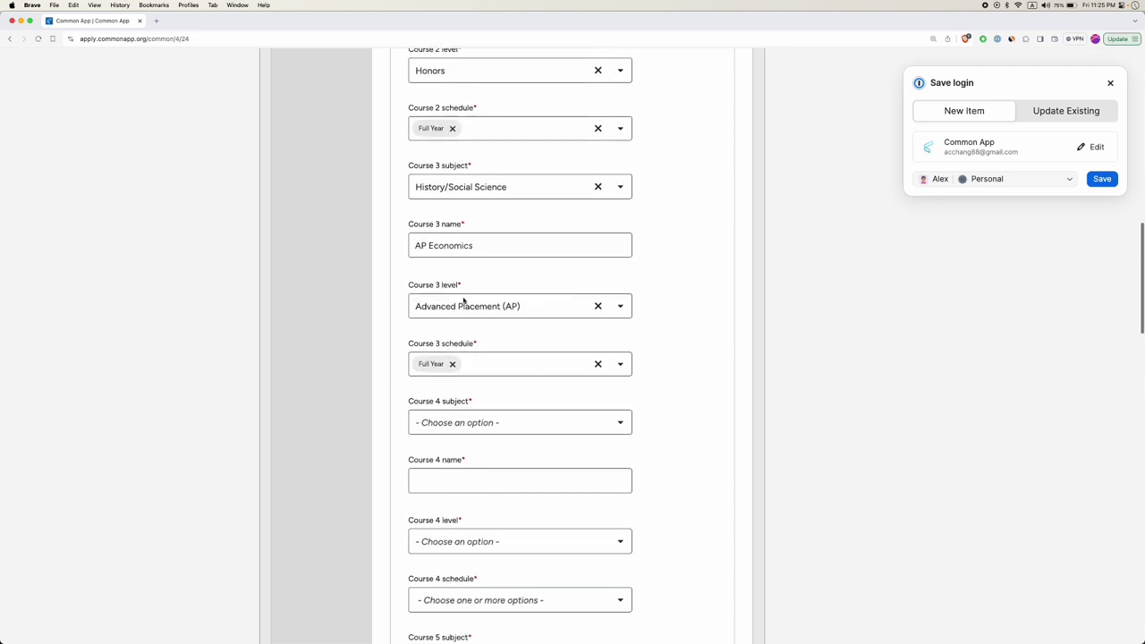
pyautogui.scroll(15, 460, 345)
pyautogui.click(461, 345)
pyautogui.scroll(5, 447, 385)
pyautogui.click(437, 417)
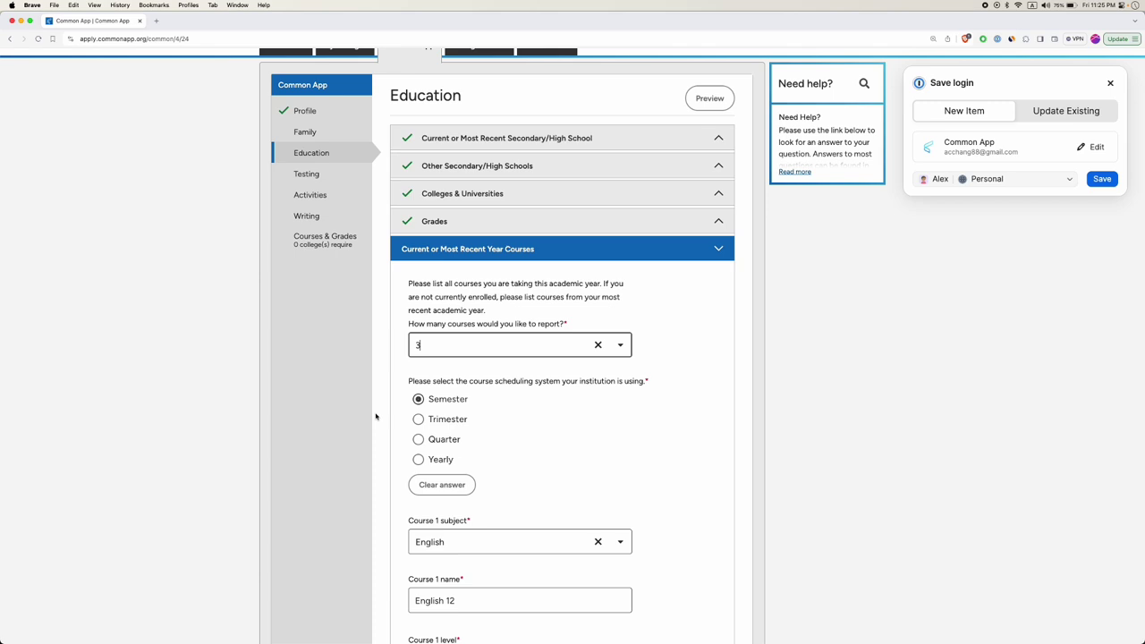
# Set Full Year schedules for courses 1, 2 and 3, then save the courses.
pyautogui.scroll(-10, 375, 416)
pyautogui.scroll(-2, 376, 416)
pyautogui.click(465, 225)
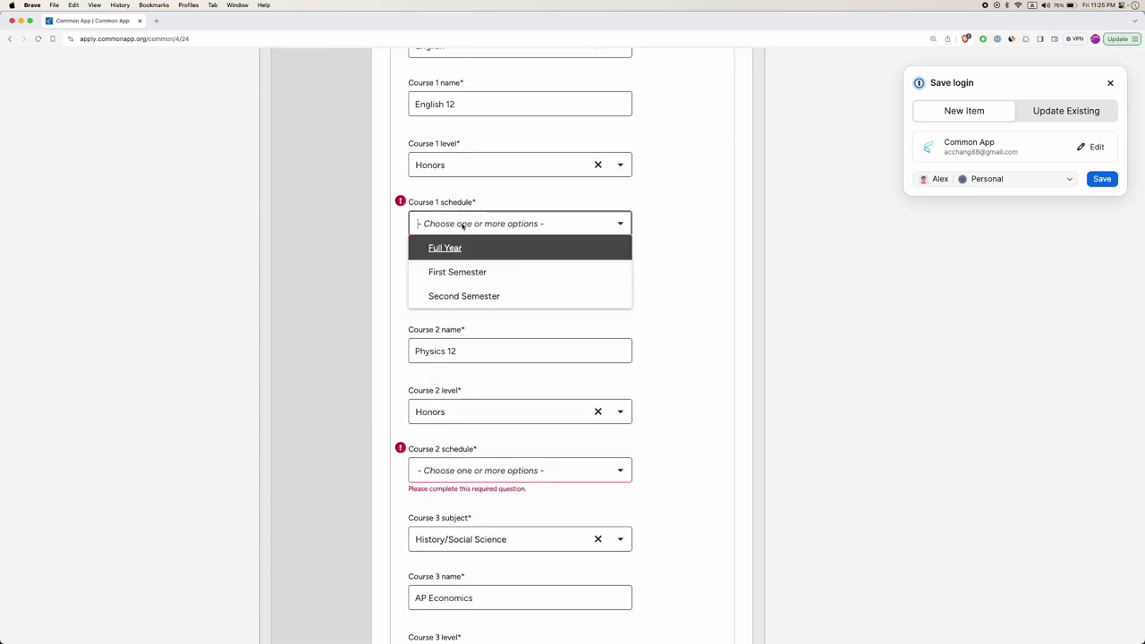
pyautogui.click(460, 247)
pyautogui.click(398, 270)
pyautogui.click(429, 459)
pyautogui.click(414, 482)
pyautogui.click(394, 482)
pyautogui.scroll(-5, 388, 480)
pyautogui.click(439, 491)
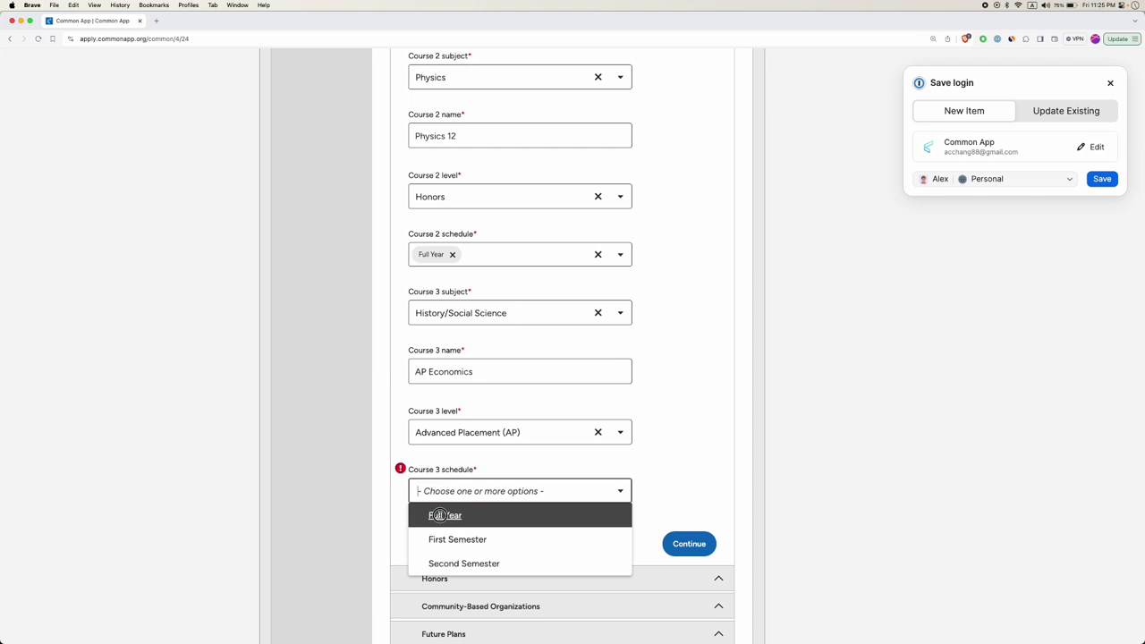
pyautogui.click(442, 514)
pyautogui.click(691, 533)
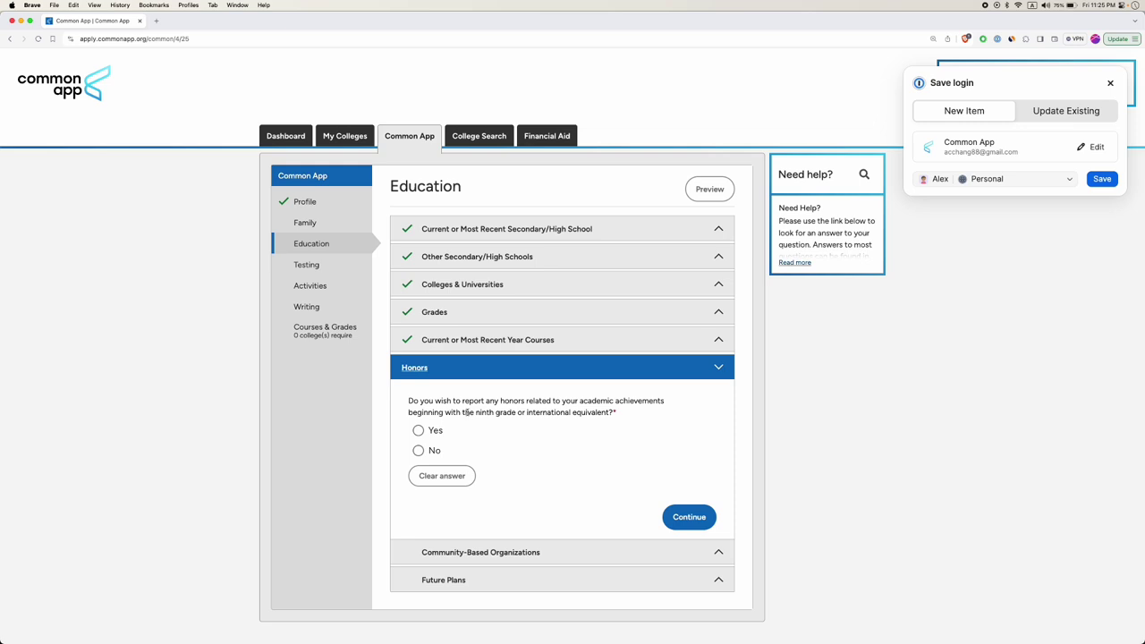
# Answer Yes to reporting honors and enter 'AMC 12 High Scorer' as the Honors 1 title.
pyautogui.click(418, 430)
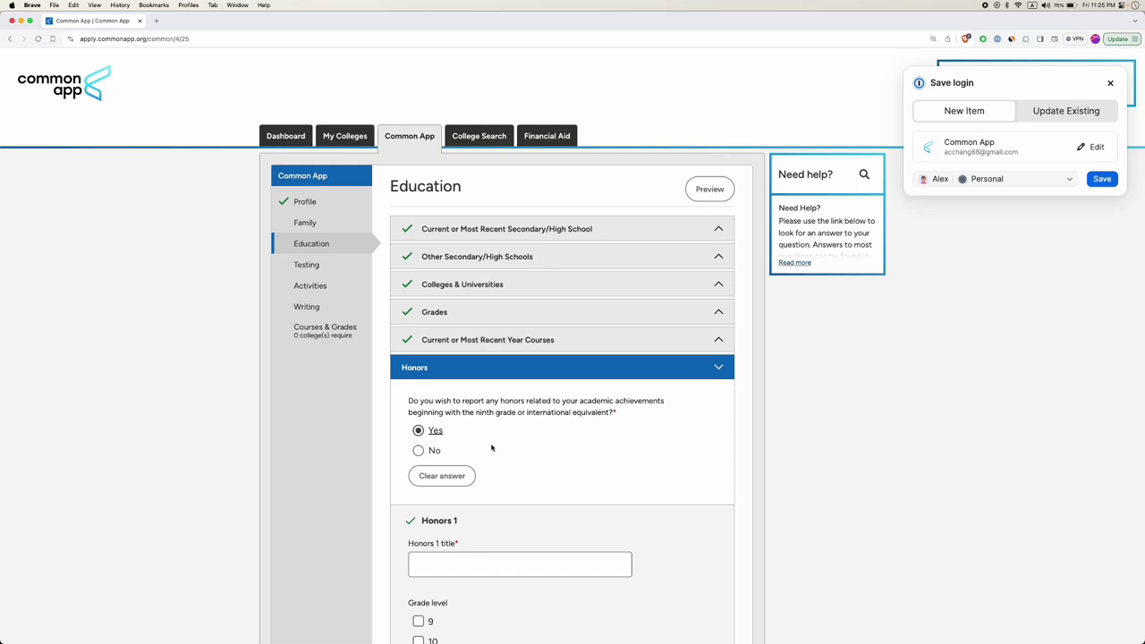
pyautogui.scroll(-2, 491, 448)
pyautogui.scroll(-2, 456, 384)
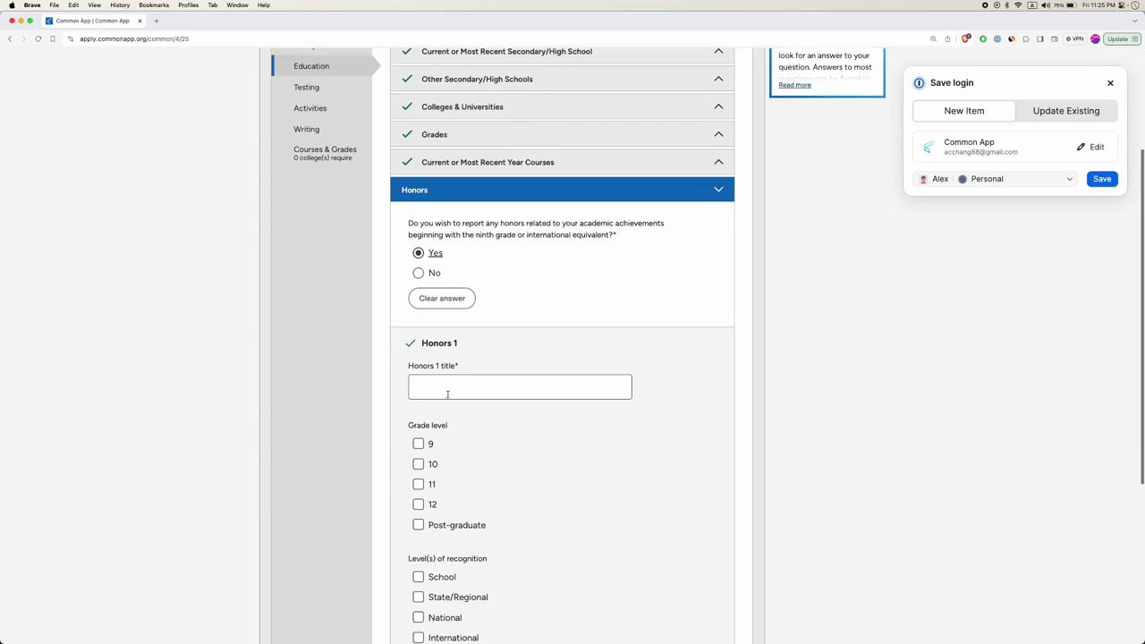
pyautogui.click(471, 386)
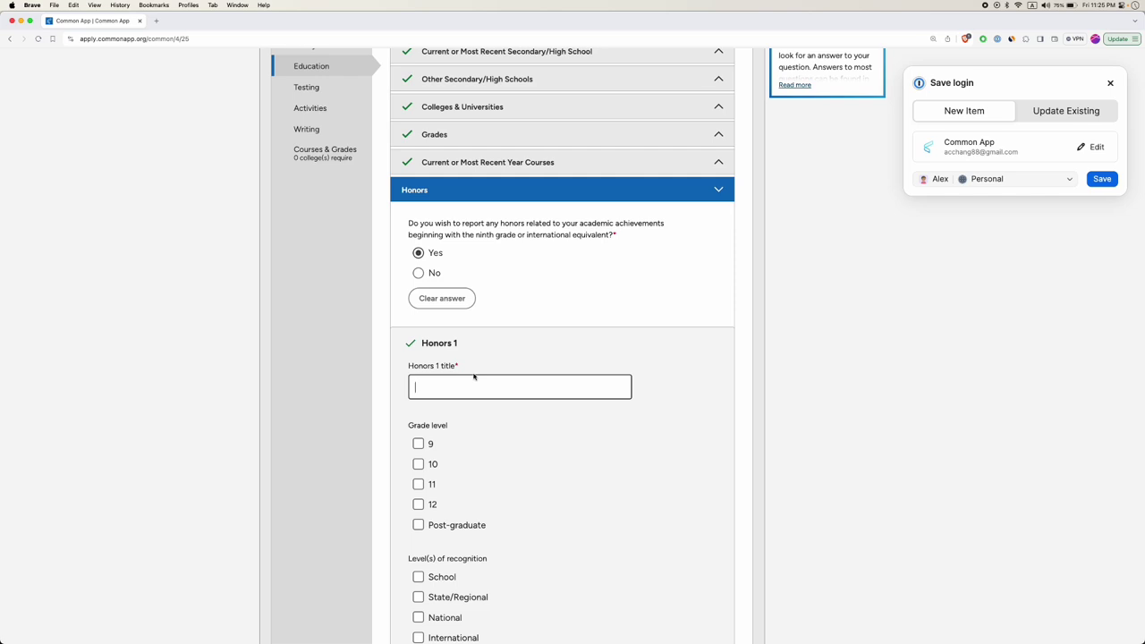
pyautogui.doubleClick(597, 224)
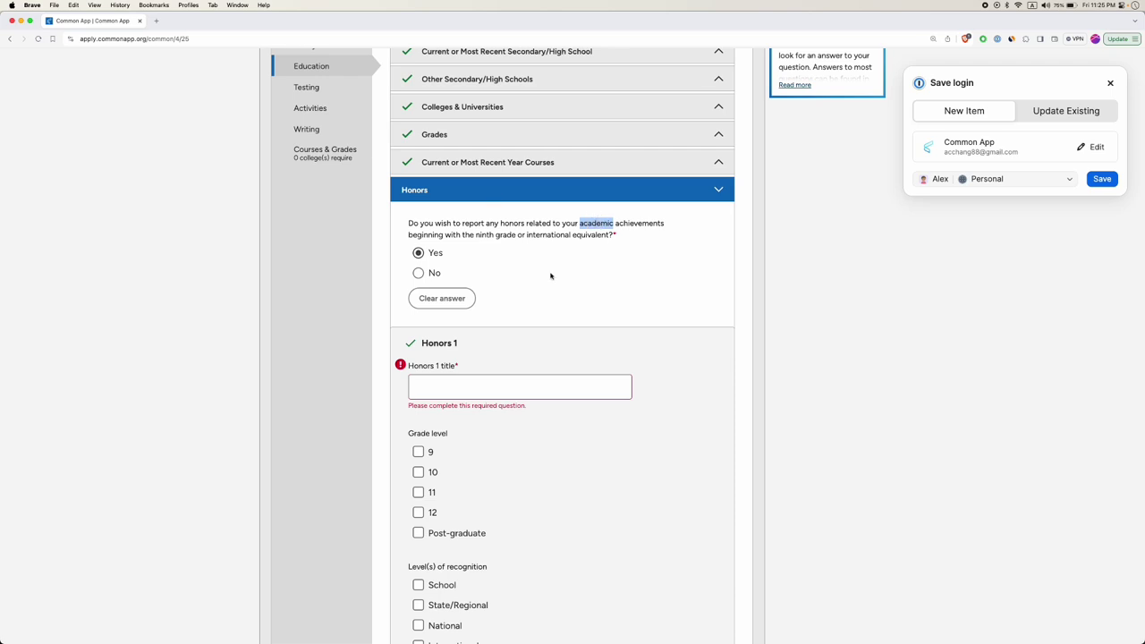
pyautogui.scroll(1, 552, 276)
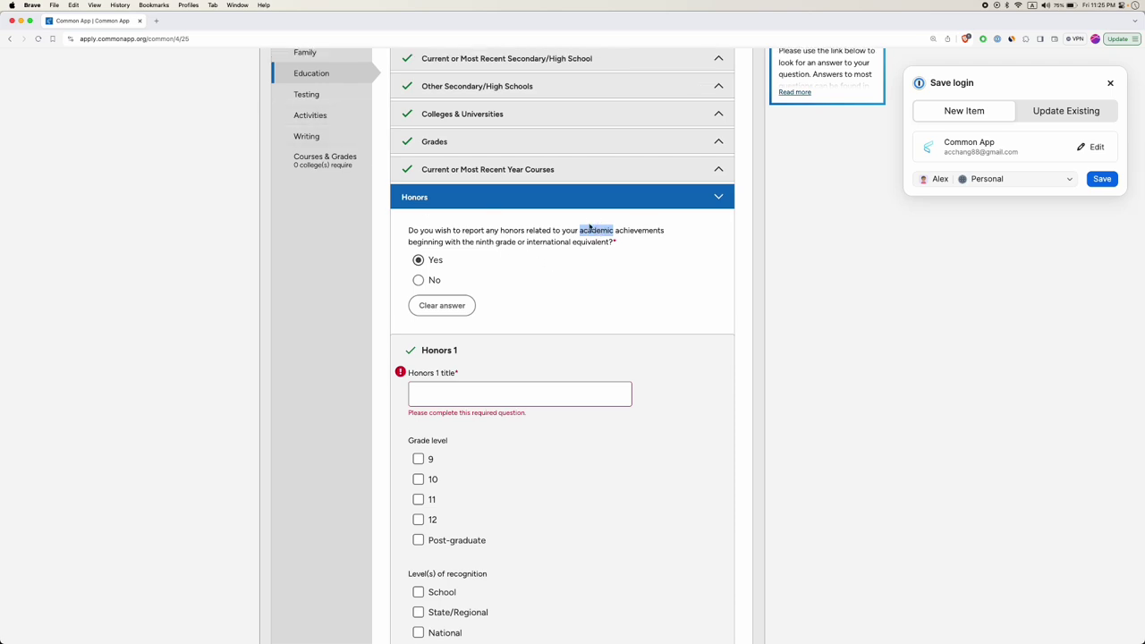
pyautogui.click(498, 391)
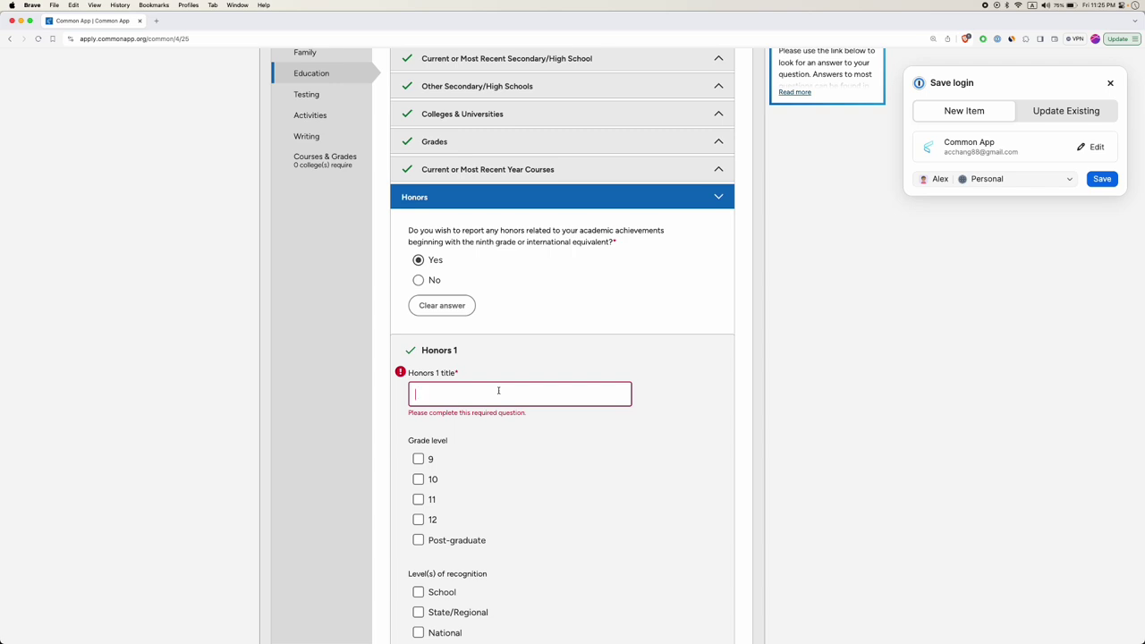
pyautogui.write('AMC 12 High Scor')
pyautogui.press('BackSpace')
pyautogui.press('BackSpace')
pyautogui.write('rorer')
pyautogui.click(529, 362)
# Mark the honor as earned in grade 12 with School-level recognition.
pyautogui.scroll(-1, 430, 412)
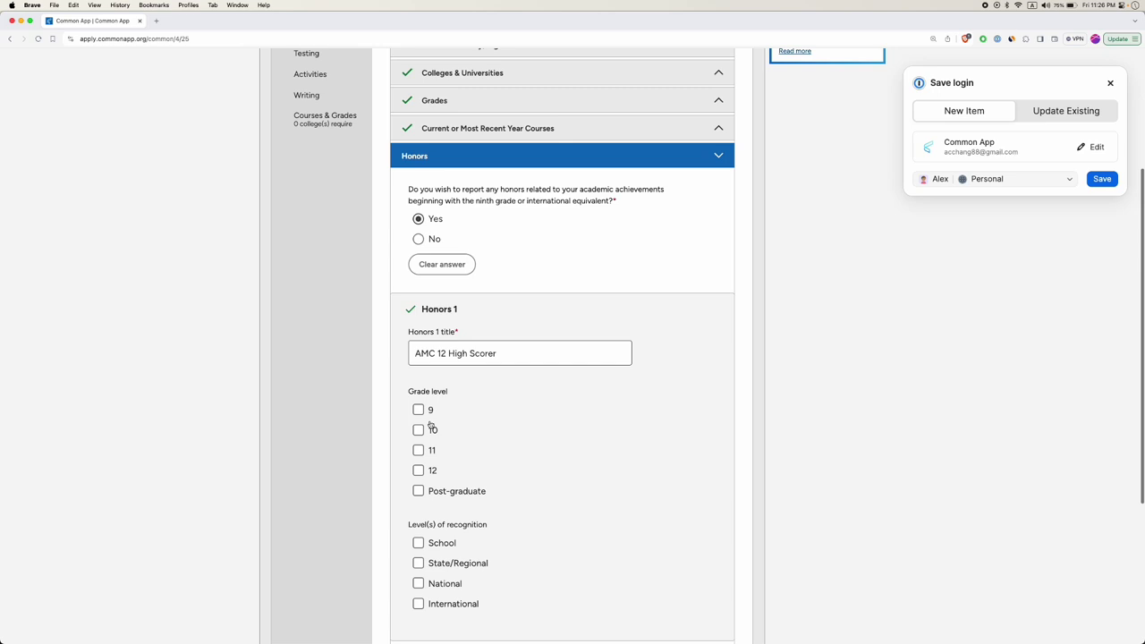
pyautogui.click(419, 471)
pyautogui.scroll(-2, 466, 431)
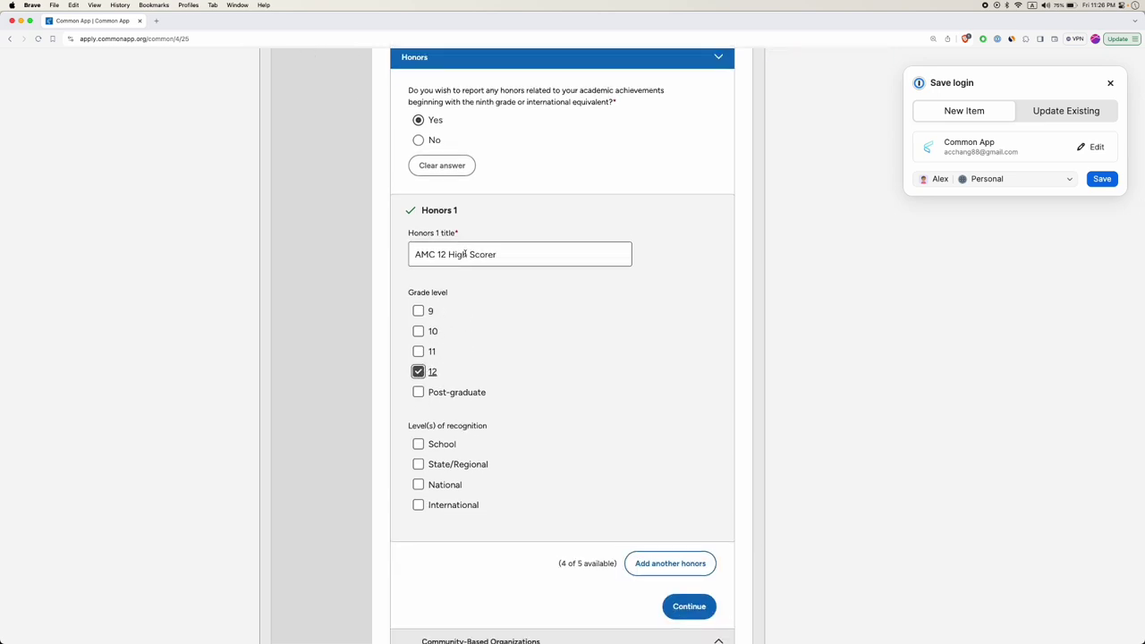
pyautogui.click(419, 445)
# Keep recognition at School only, leaving International unticked, and save the honors entry.
pyautogui.click(418, 506)
pyautogui.click(418, 505)
pyautogui.scroll(-2, 634, 495)
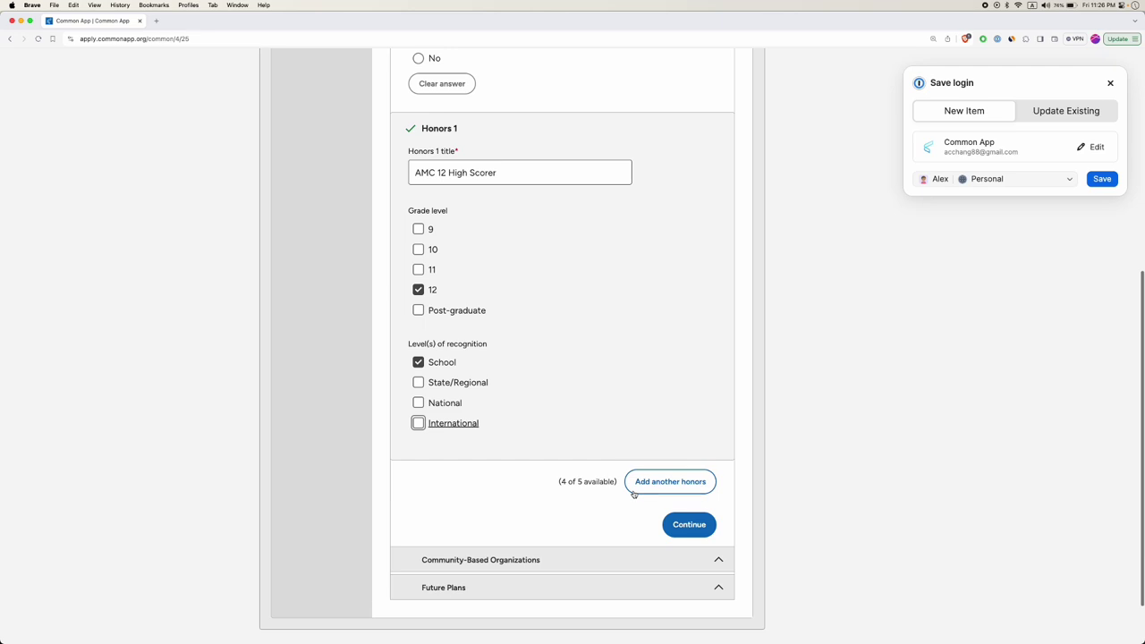
pyautogui.moveTo(578, 481); pyautogui.dragTo(579, 481)
pyautogui.scroll(5, 567, 337)
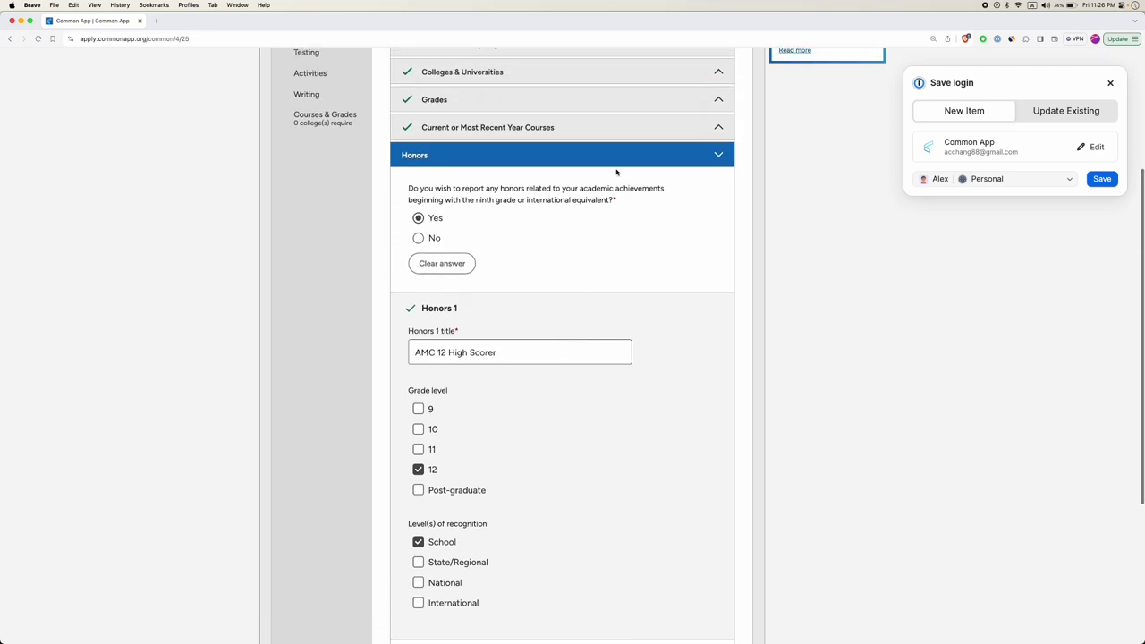
pyautogui.scroll(-5, 558, 297)
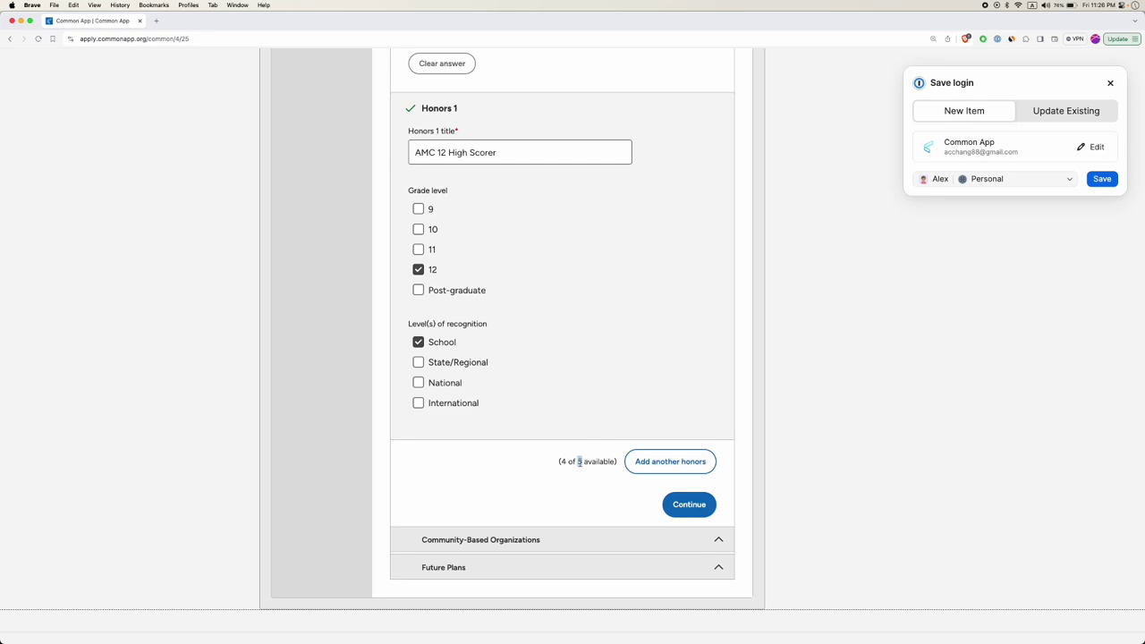
pyautogui.click(687, 504)
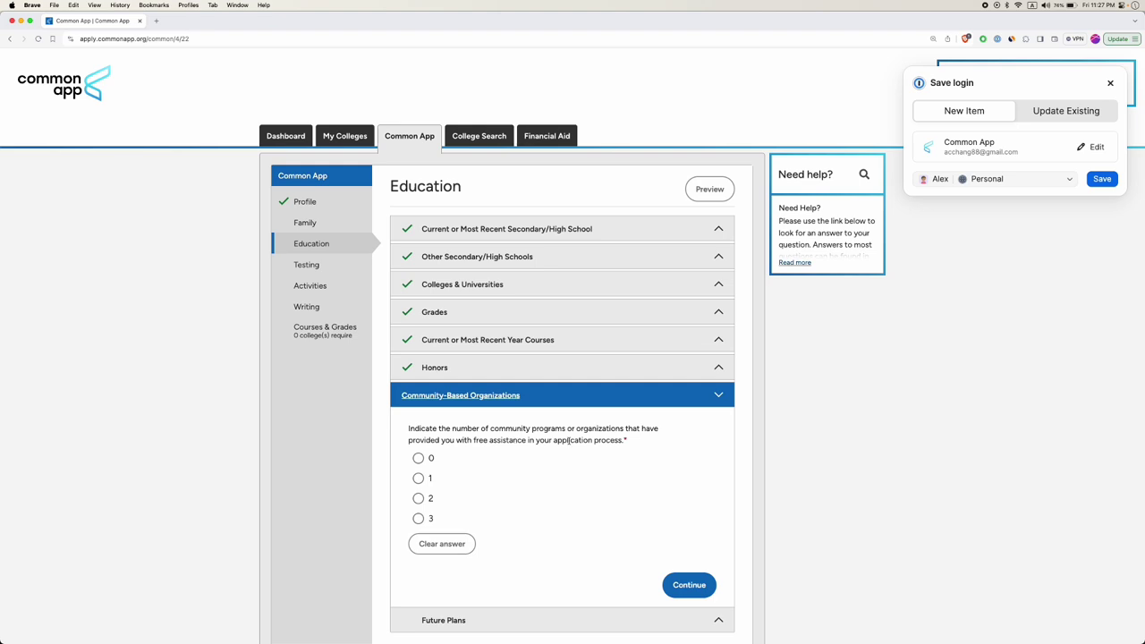
# Select 0 community organizations providing free assistance and submit the answer.
pyautogui.moveTo(552, 440); pyautogui.dragTo(623, 440)
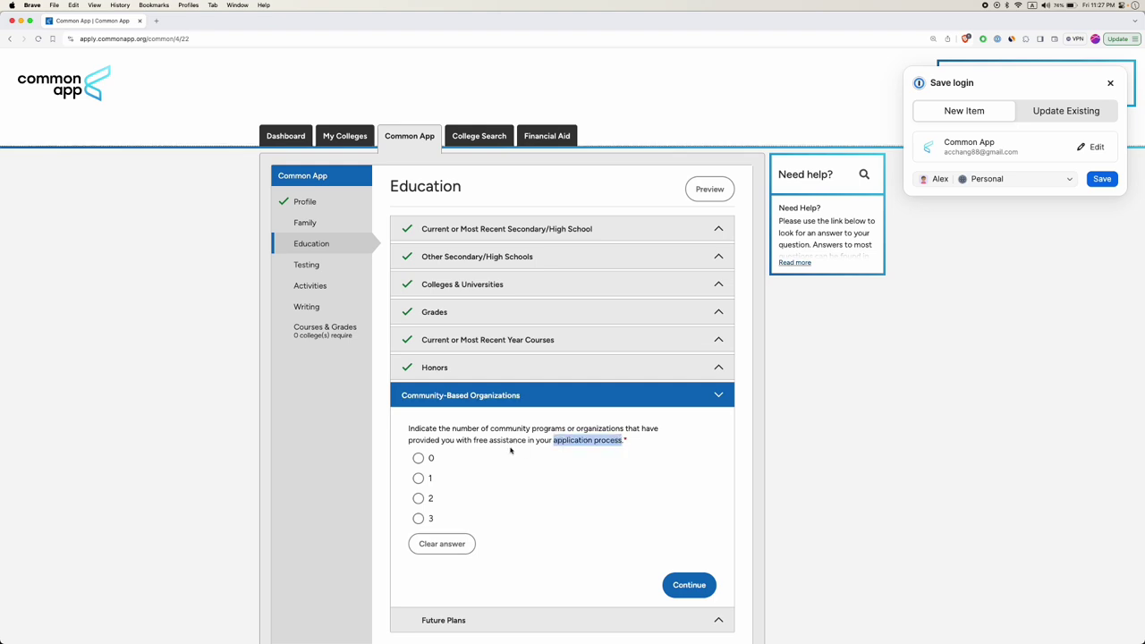
pyautogui.moveTo(492, 429); pyautogui.dragTo(472, 440)
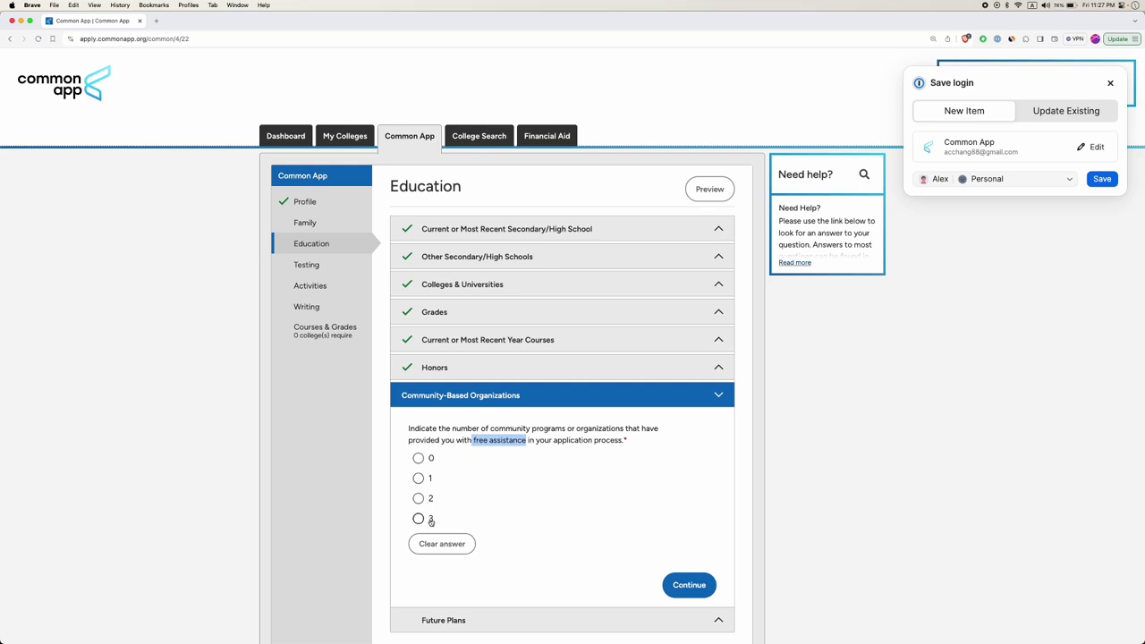
pyautogui.click(417, 458)
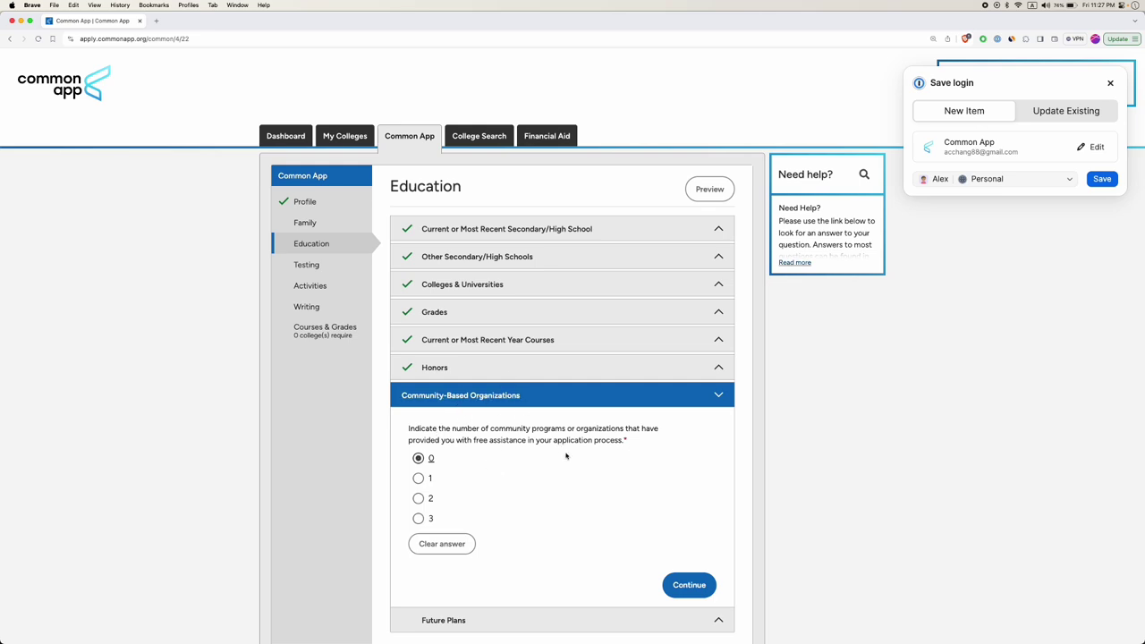
pyautogui.moveTo(474, 440); pyautogui.dragTo(530, 440)
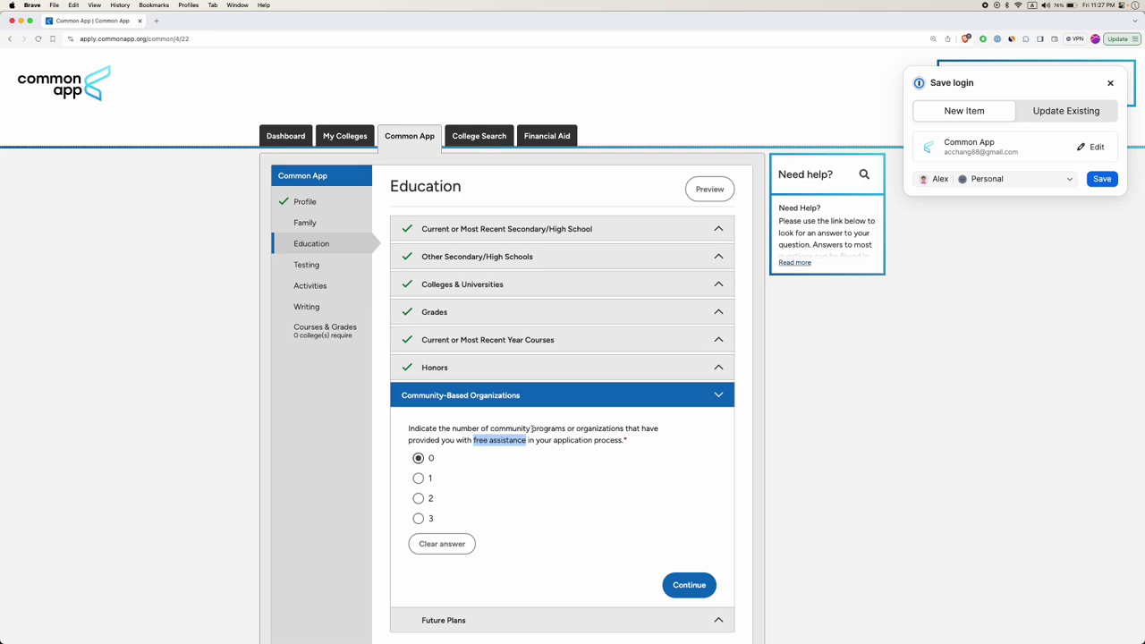
pyautogui.scroll(-2, 608, 483)
pyautogui.click(691, 513)
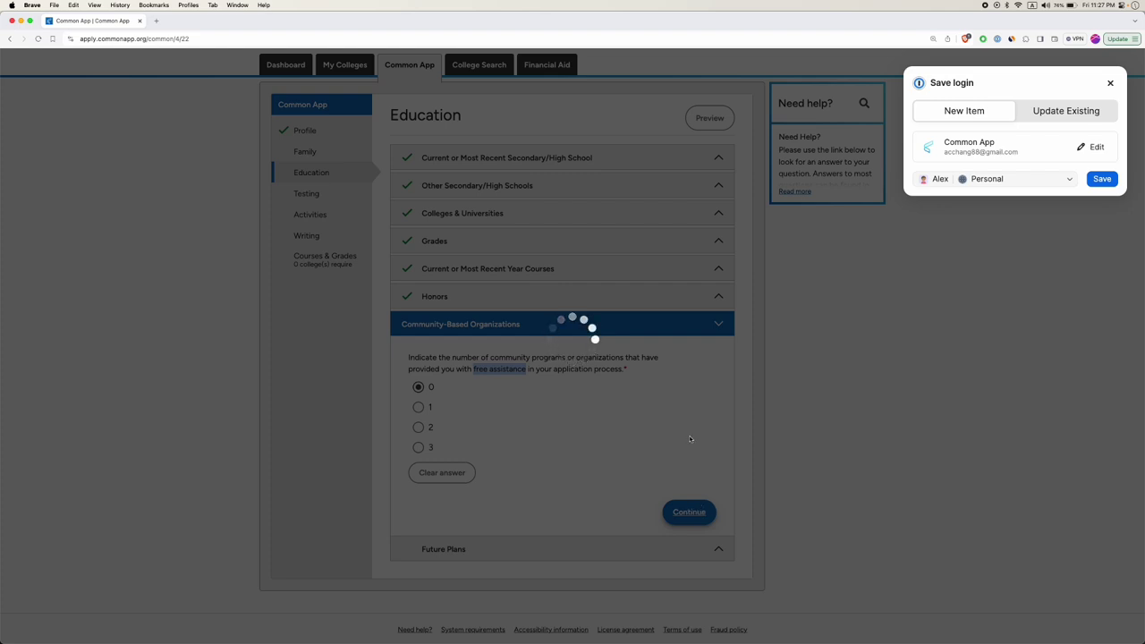
# Choose Master's (MA, MS) as the highest degree you intend to earn.
pyautogui.scroll(-2, 649, 510)
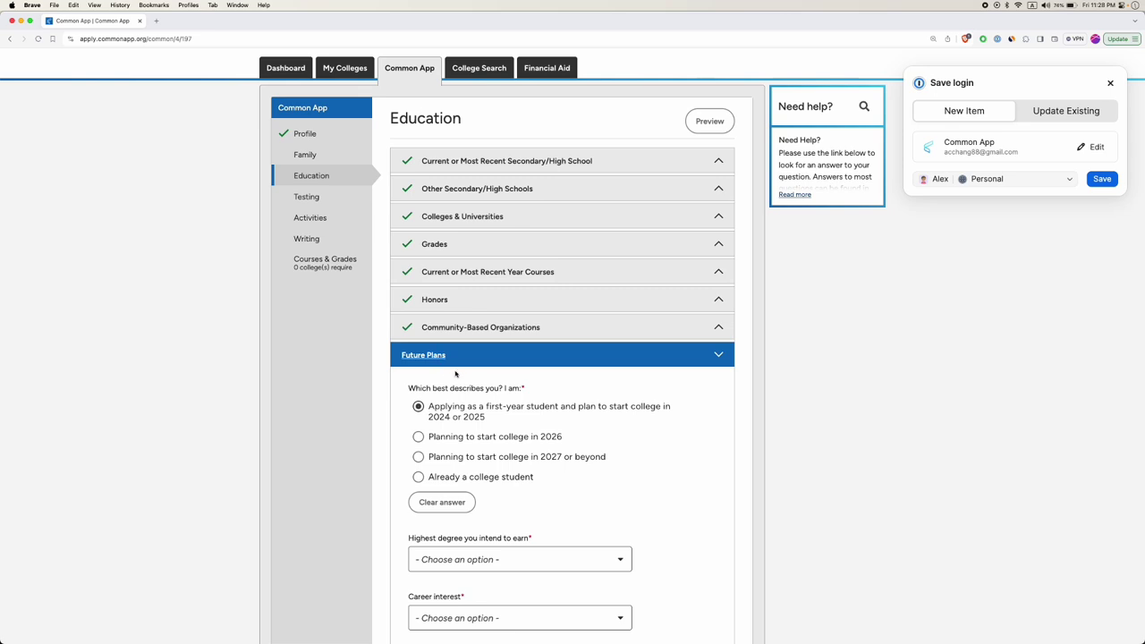
pyautogui.scroll(-2, 454, 372)
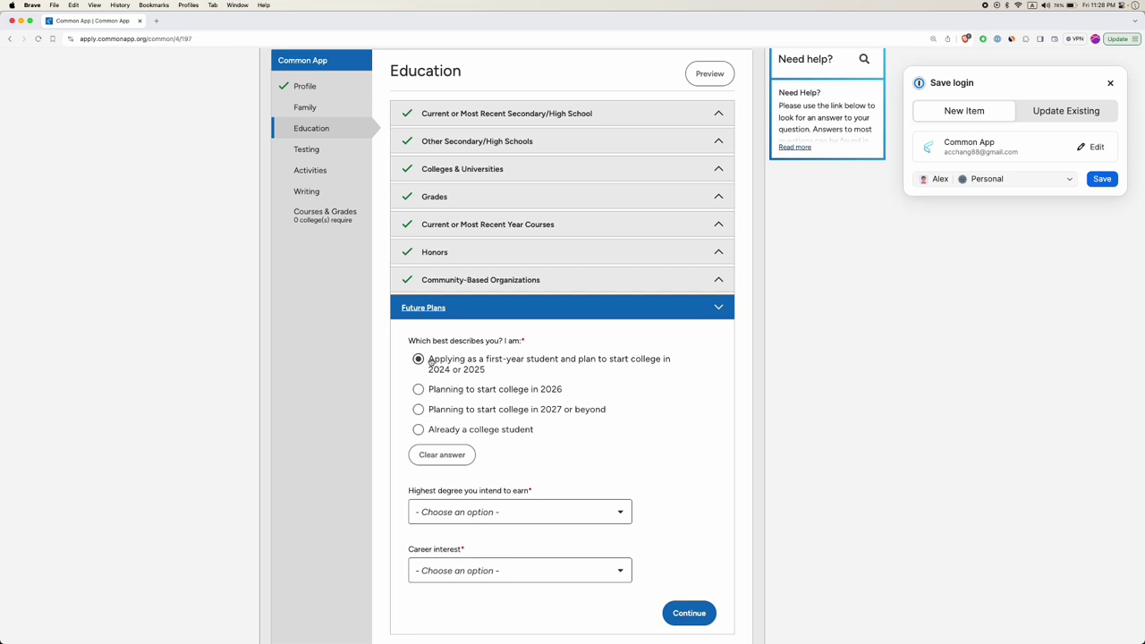
pyautogui.scroll(-3, 454, 416)
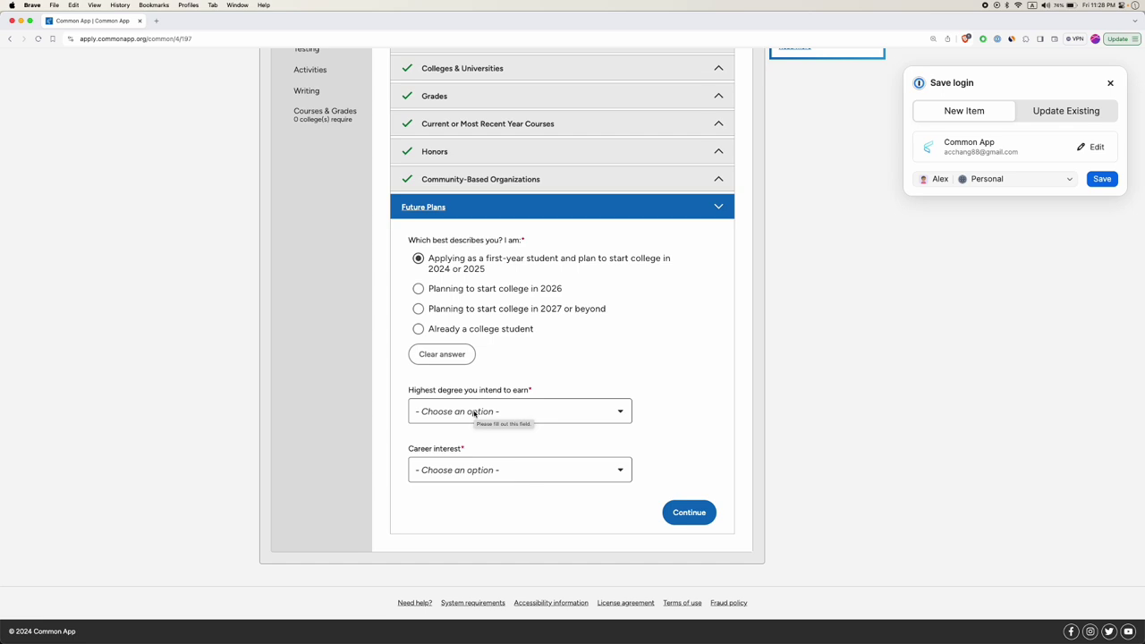
pyautogui.click(476, 413)
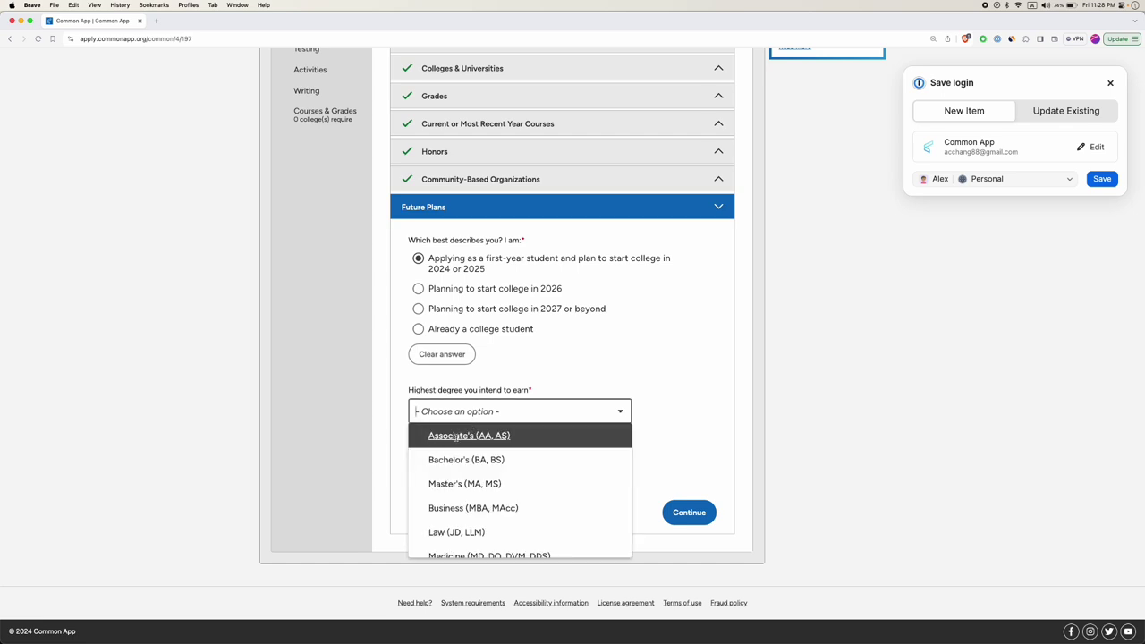
pyautogui.scroll(-2, 456, 435)
pyautogui.scroll(2, 457, 447)
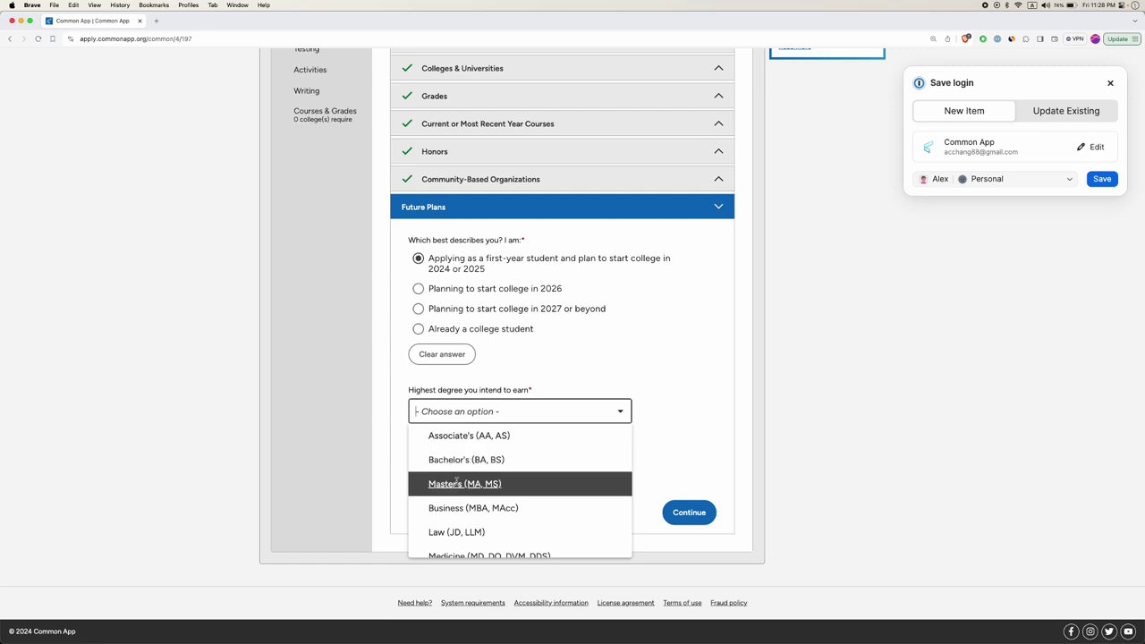
pyautogui.click(458, 483)
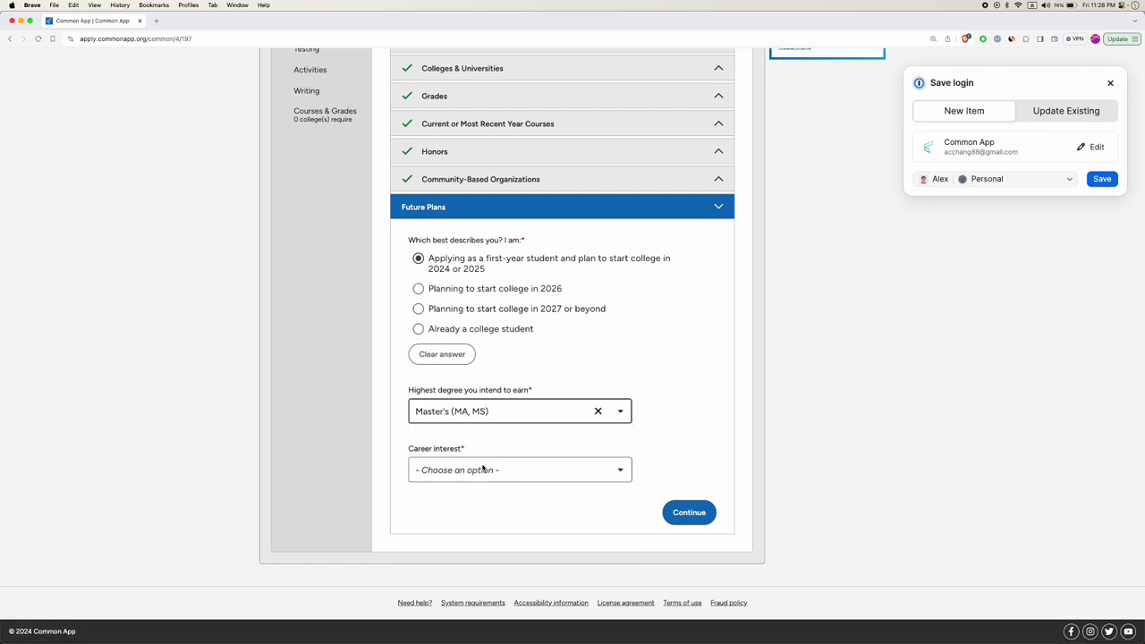
# Pick Engineer as the career interest and continue to the Testing section.
pyautogui.click(480, 467)
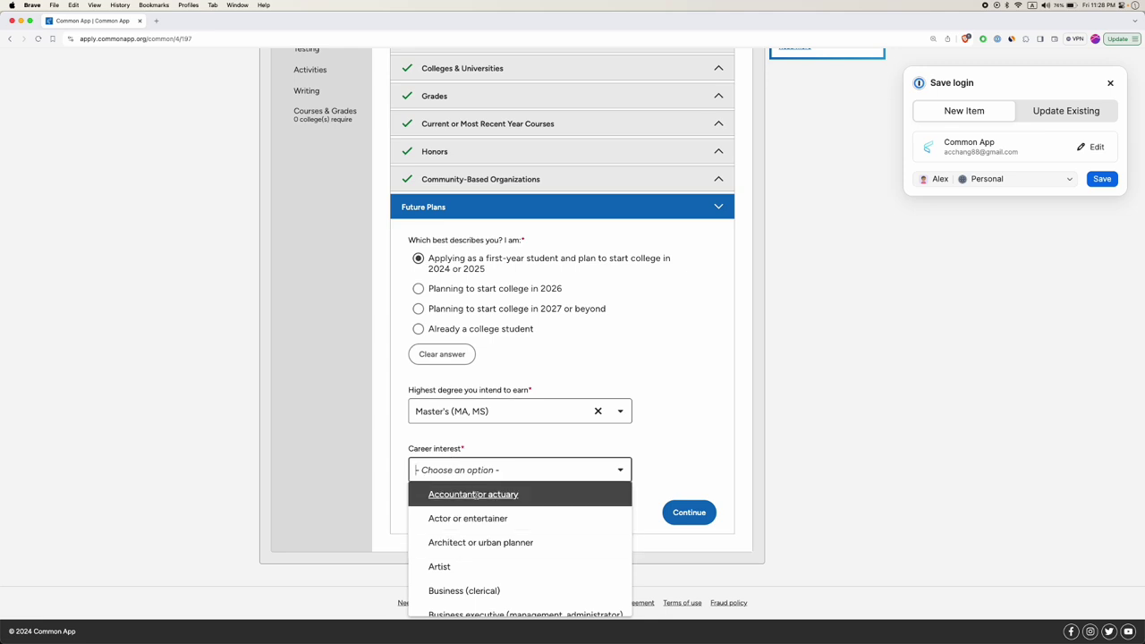
pyautogui.scroll(-15, 465, 538)
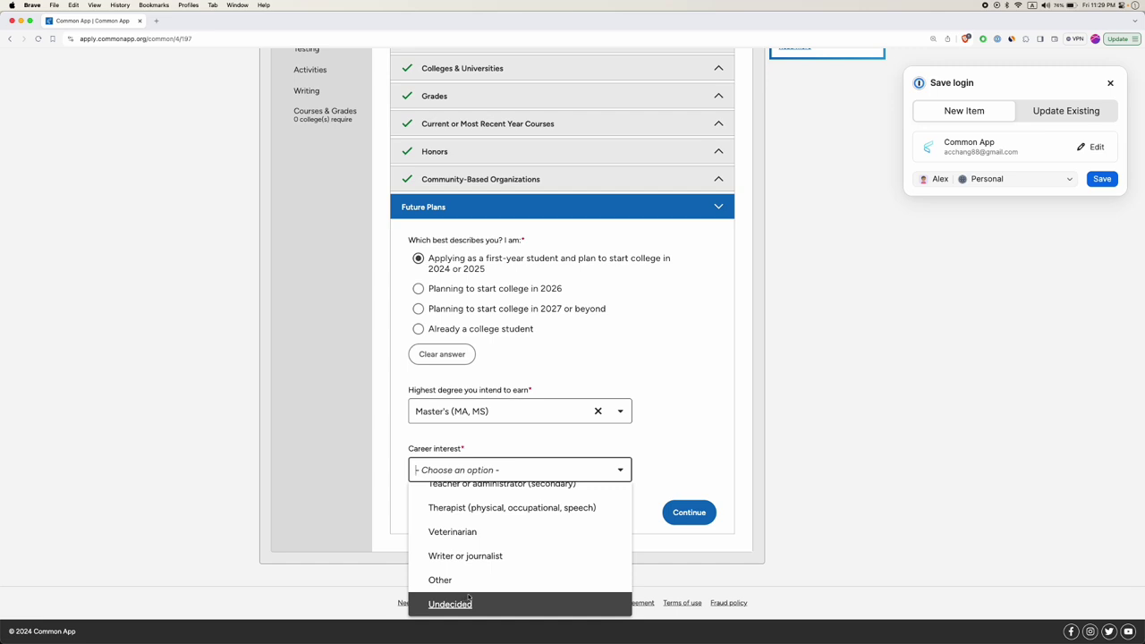
pyautogui.scroll(3, 465, 554)
pyautogui.scroll(5, 472, 528)
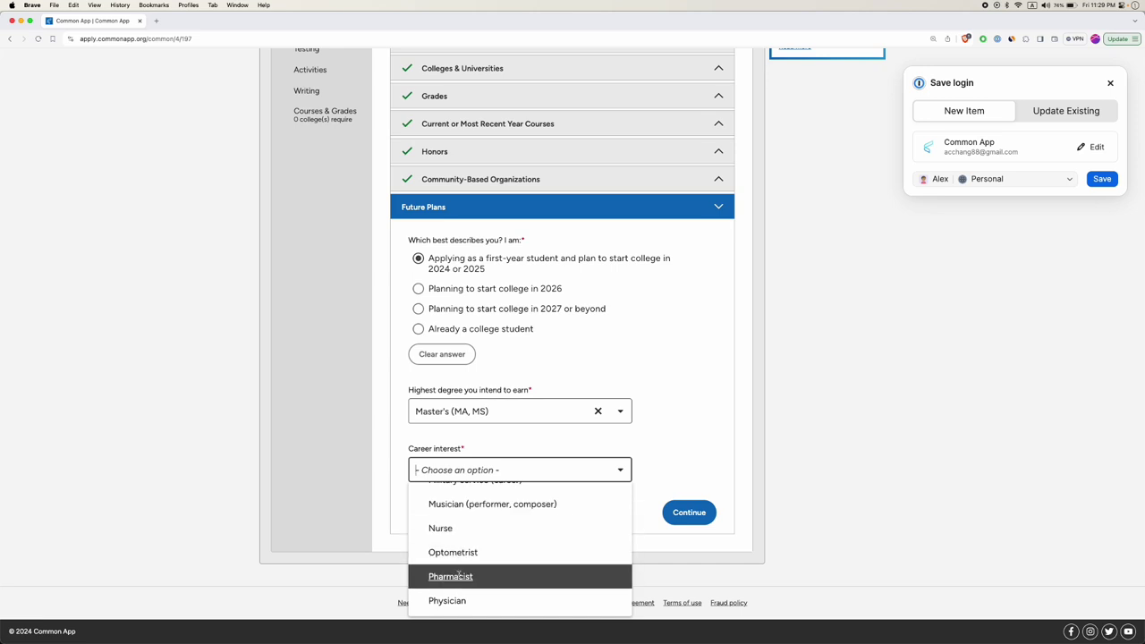
pyautogui.scroll(-10, 462, 537)
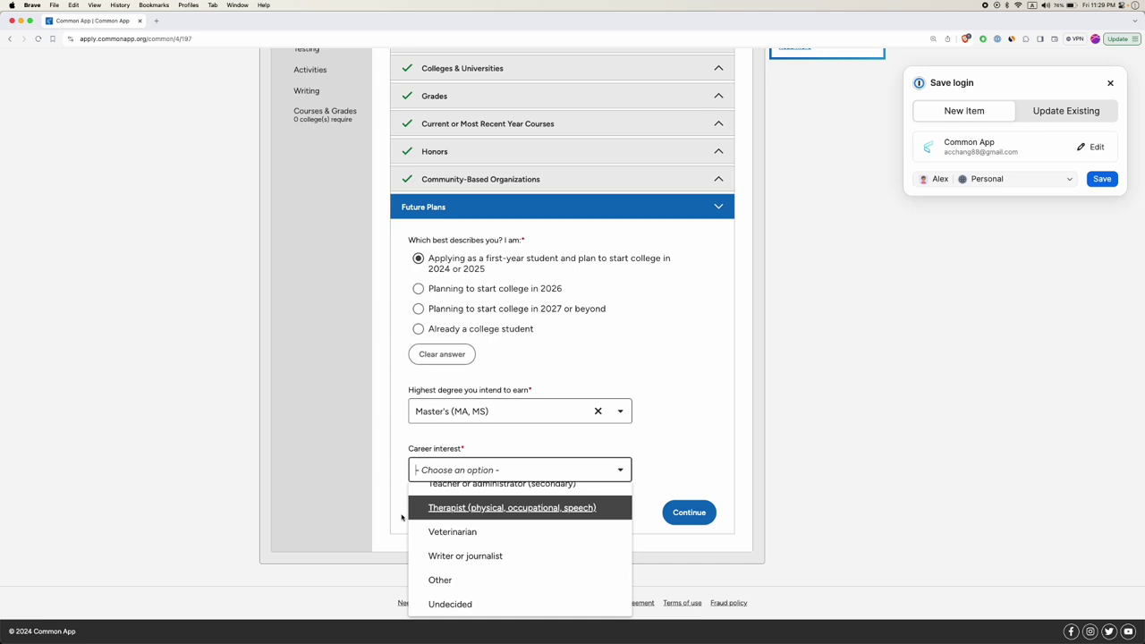
pyautogui.scroll(15, 450, 542)
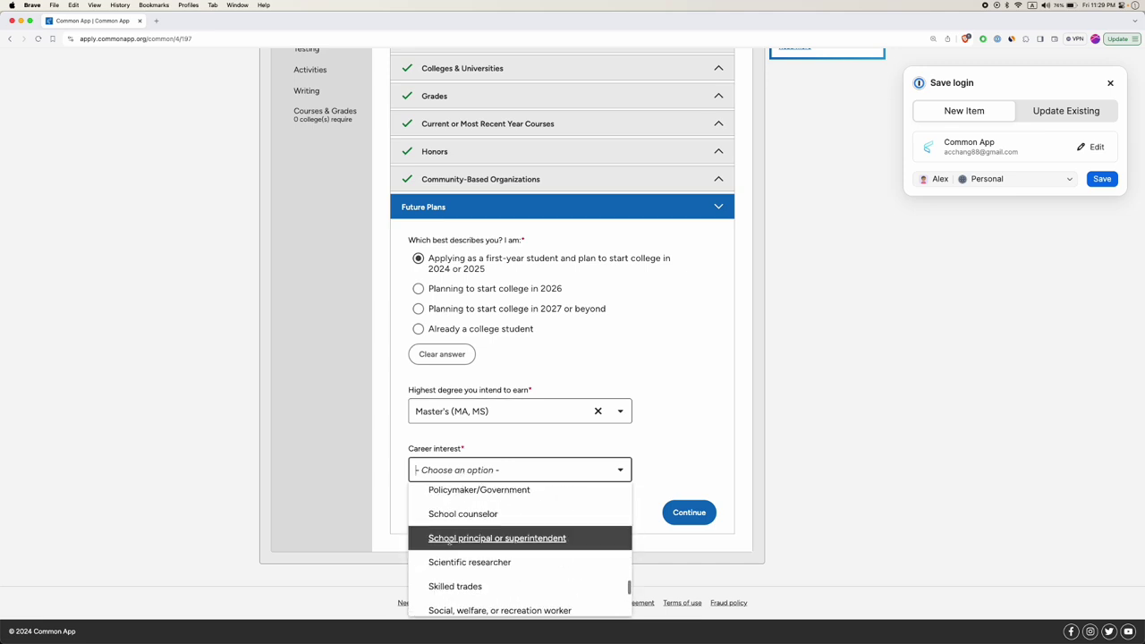
pyautogui.scroll(-2, 450, 542)
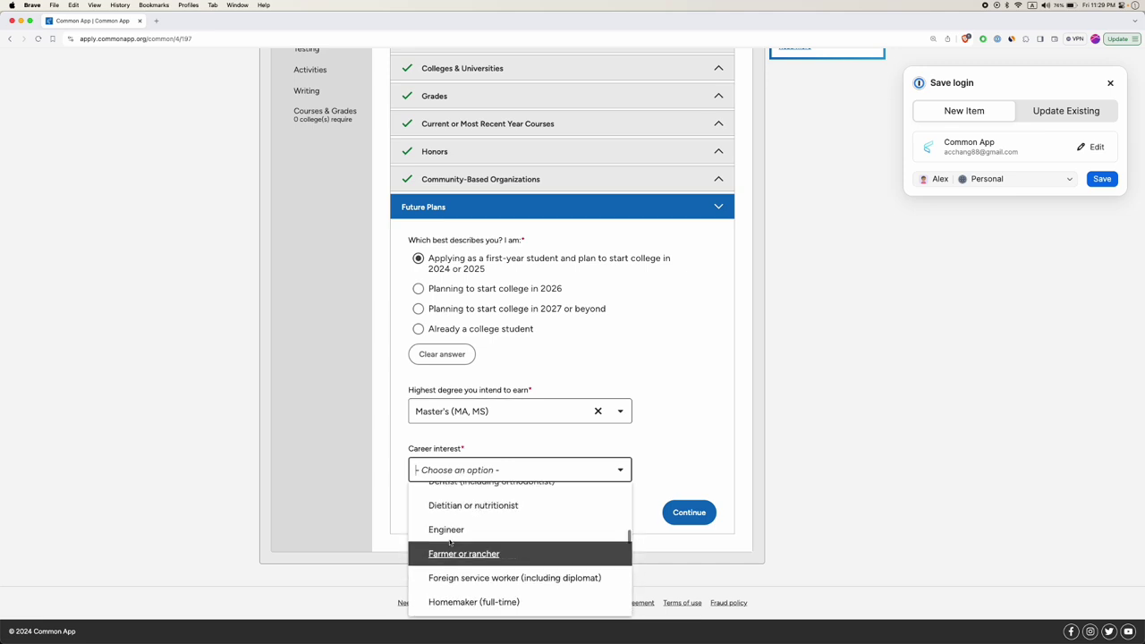
pyautogui.click(447, 532)
pyautogui.click(682, 519)
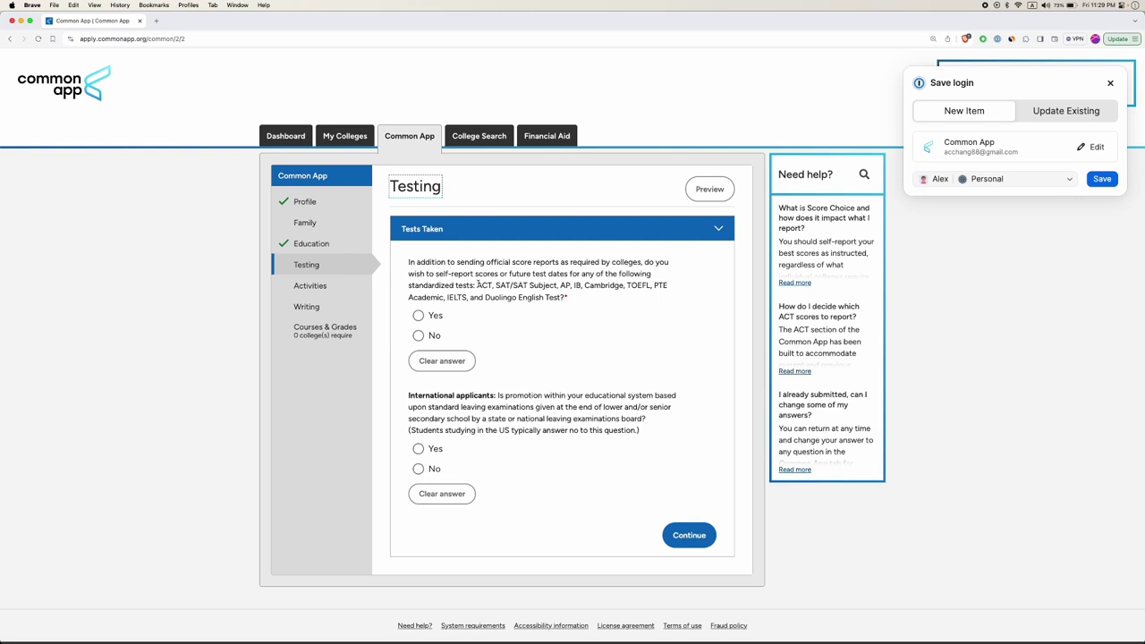
# Answer Yes to self-reporting test scores and bring up the tests-to-report choices.
pyautogui.moveTo(478, 284); pyautogui.dragTo(564, 297)
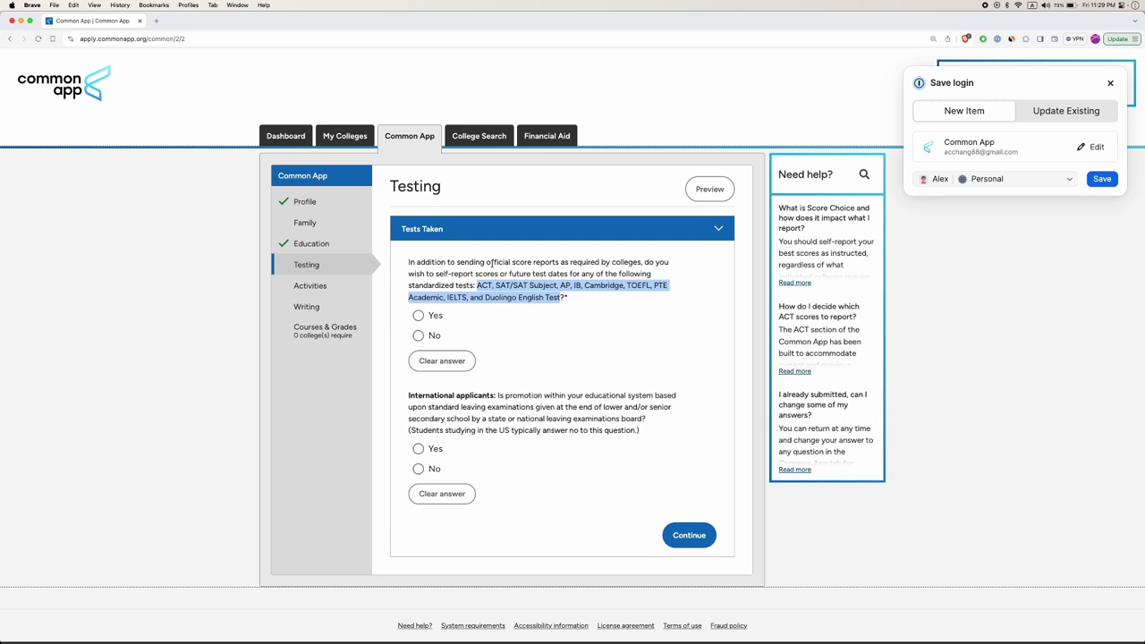
pyautogui.moveTo(644, 262); pyautogui.dragTo(558, 276)
pyautogui.click(432, 277)
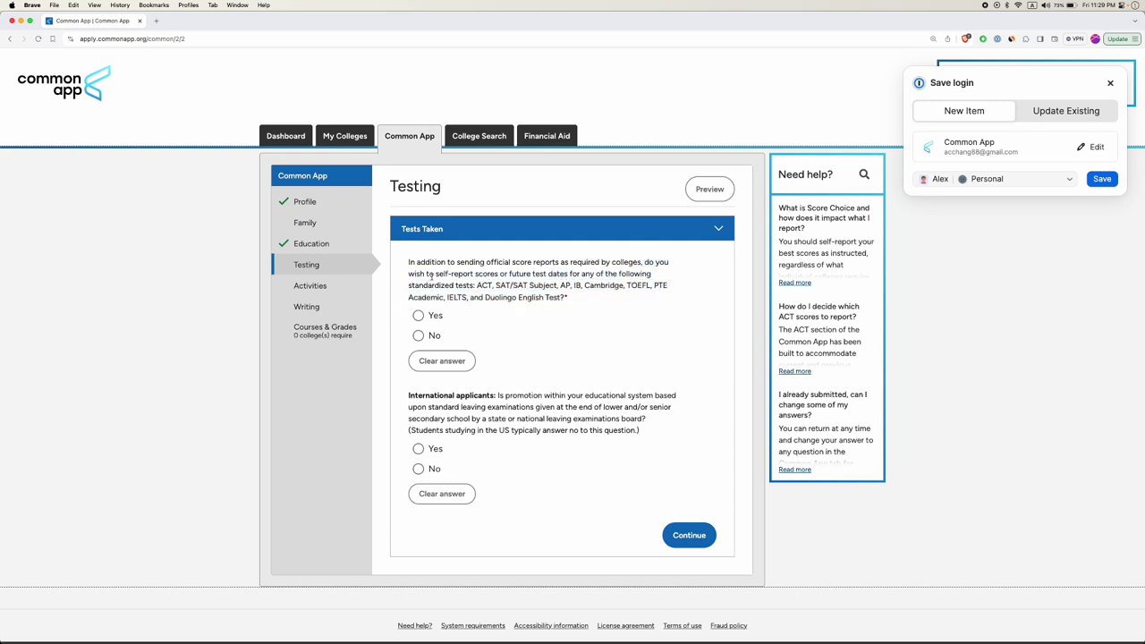
pyautogui.moveTo(433, 275); pyautogui.dragTo(495, 272)
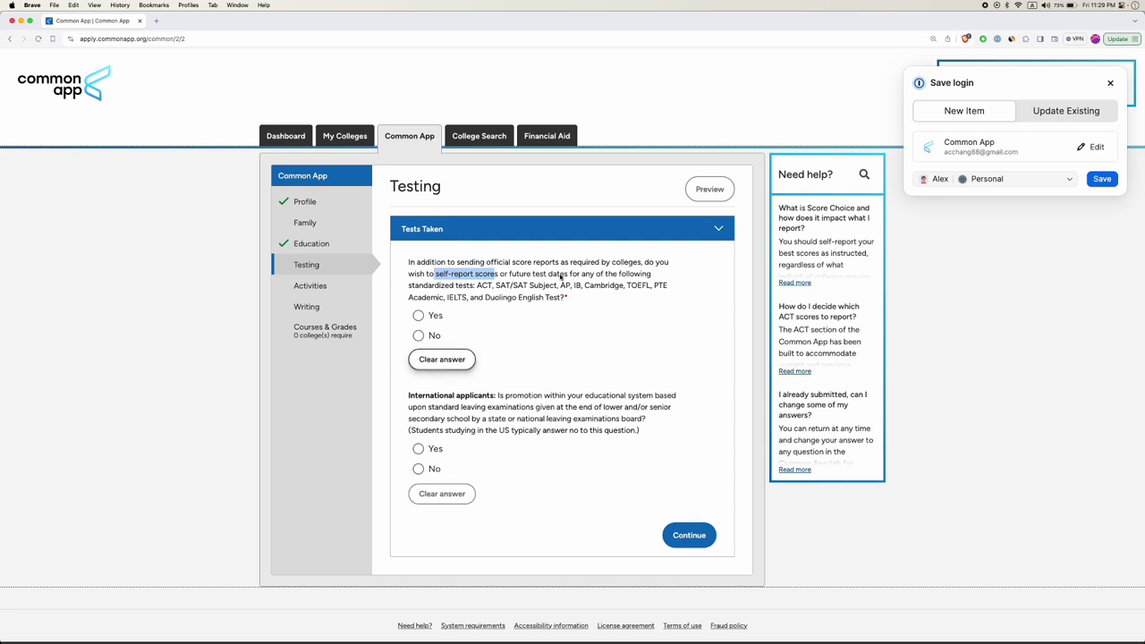
pyautogui.click(419, 317)
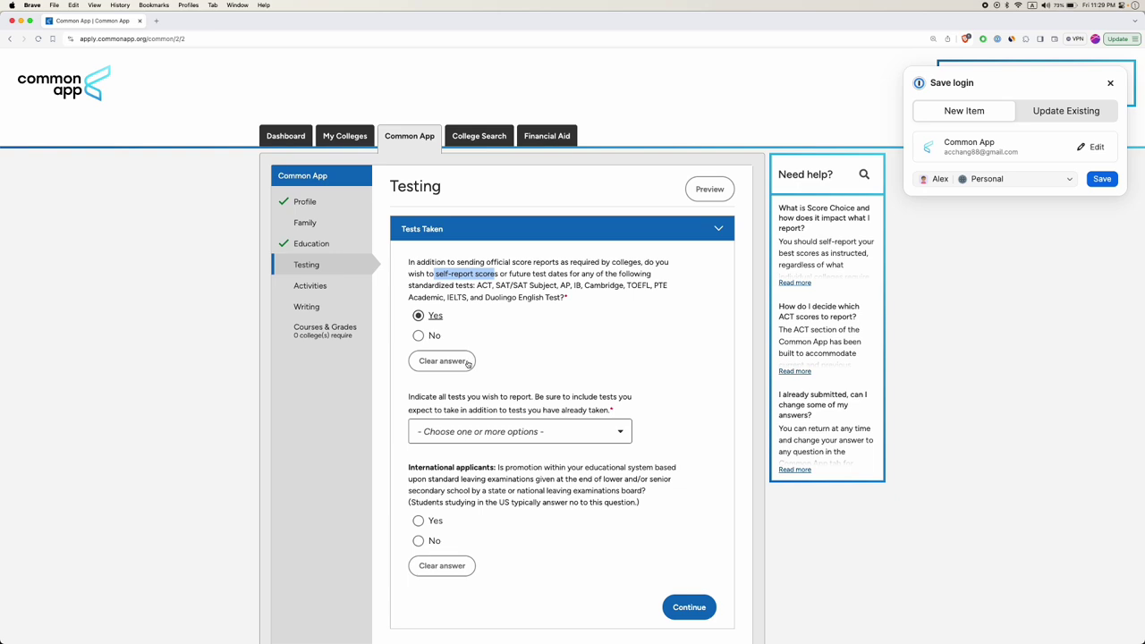
pyautogui.click(587, 282)
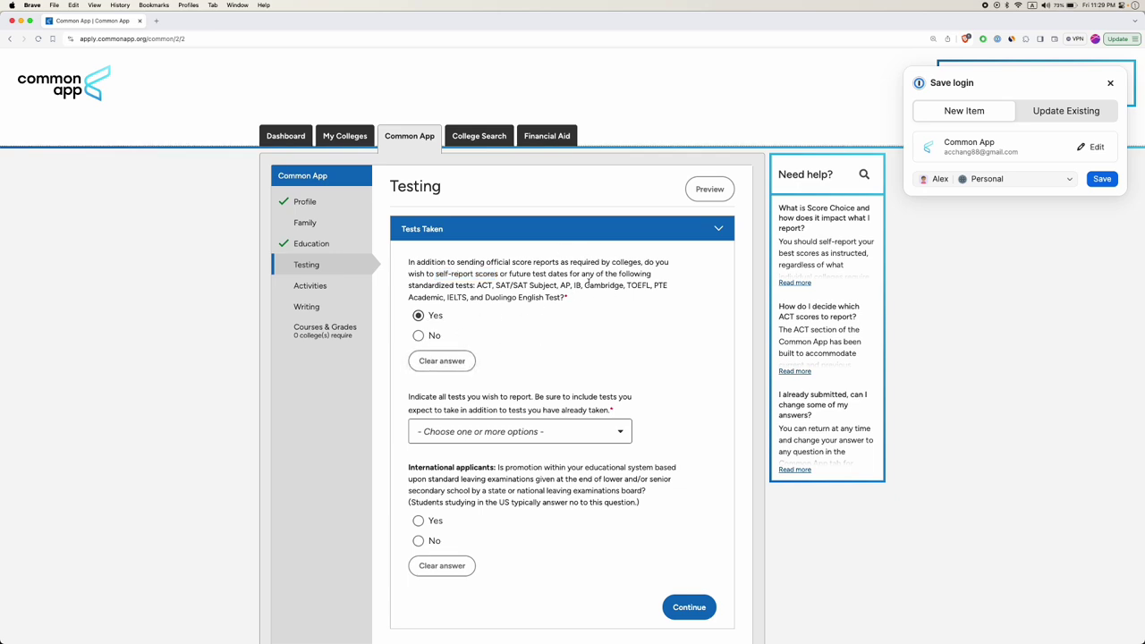
pyautogui.moveTo(512, 273); pyautogui.dragTo(571, 274)
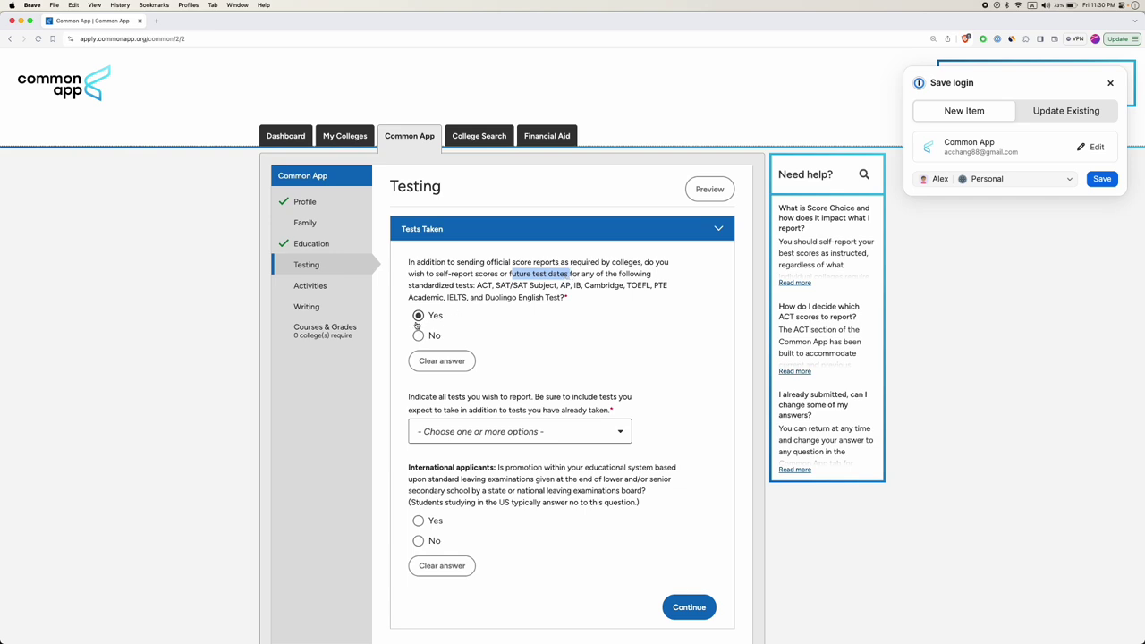
pyautogui.scroll(-2, 458, 483)
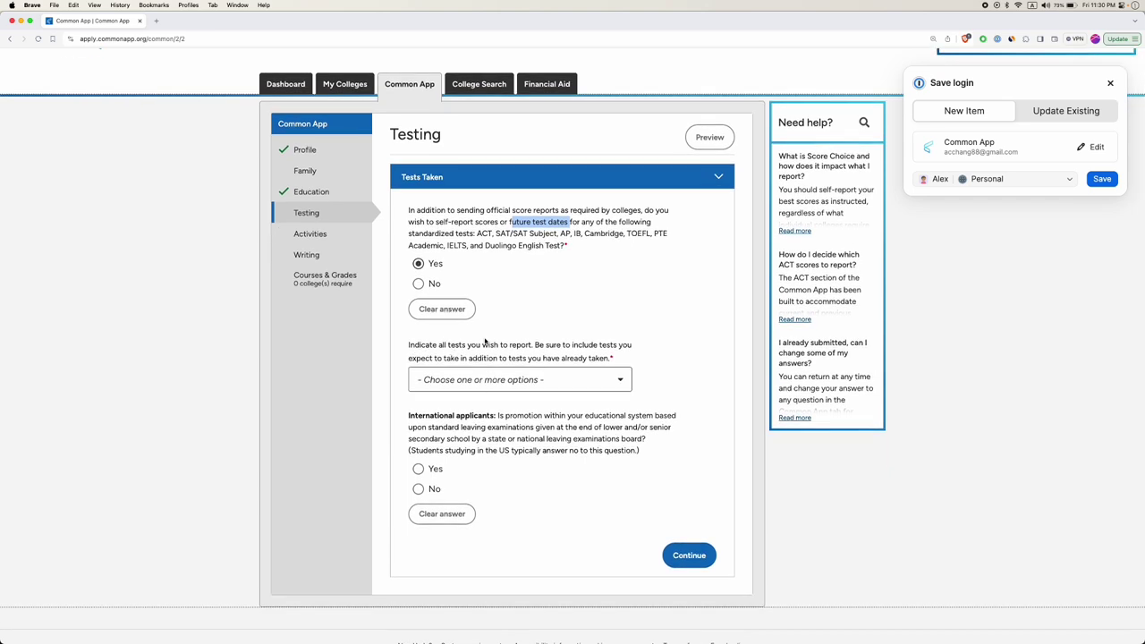
pyautogui.moveTo(467, 347); pyautogui.dragTo(529, 350)
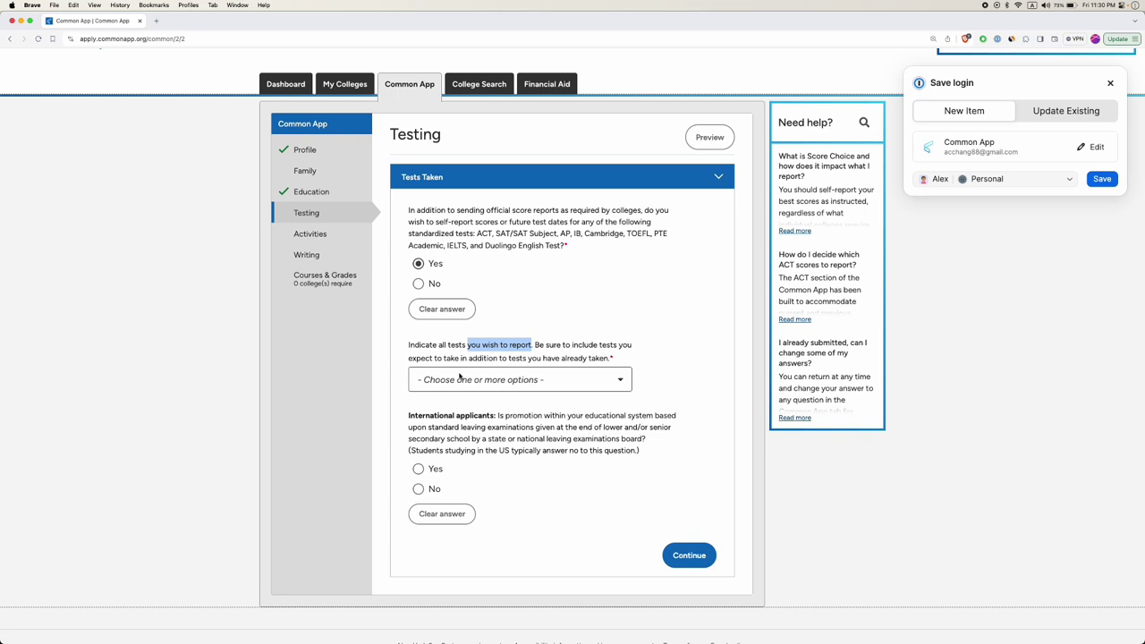
pyautogui.click(458, 380)
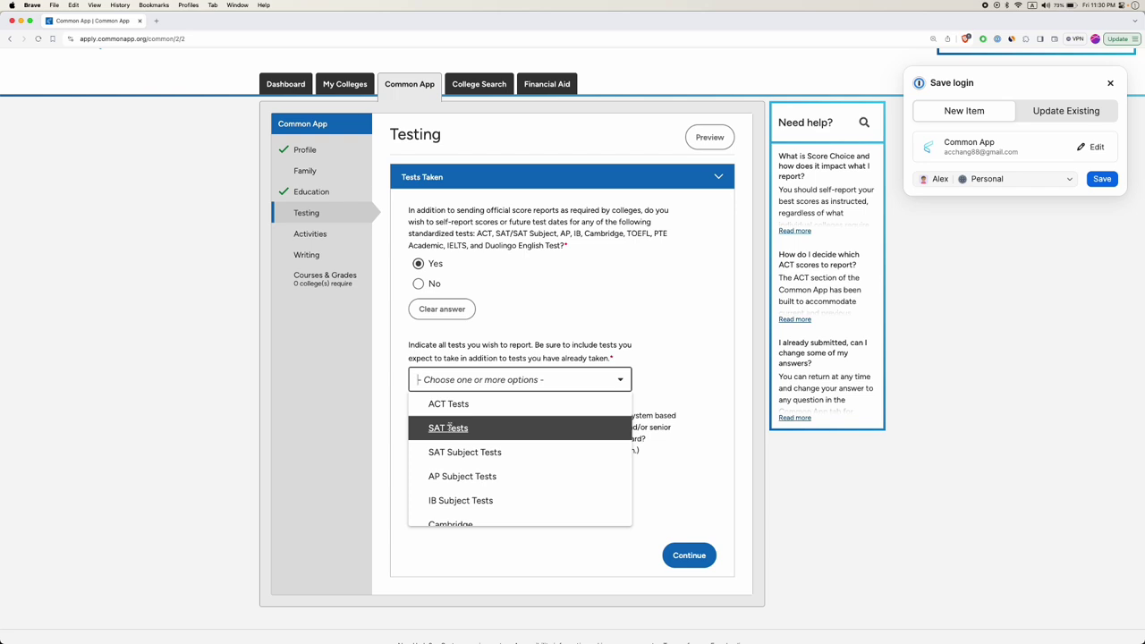
# Tick SAT Tests, AP Subject Tests and TOEFL iBT as the tests to report.
pyautogui.scroll(-5, 449, 429)
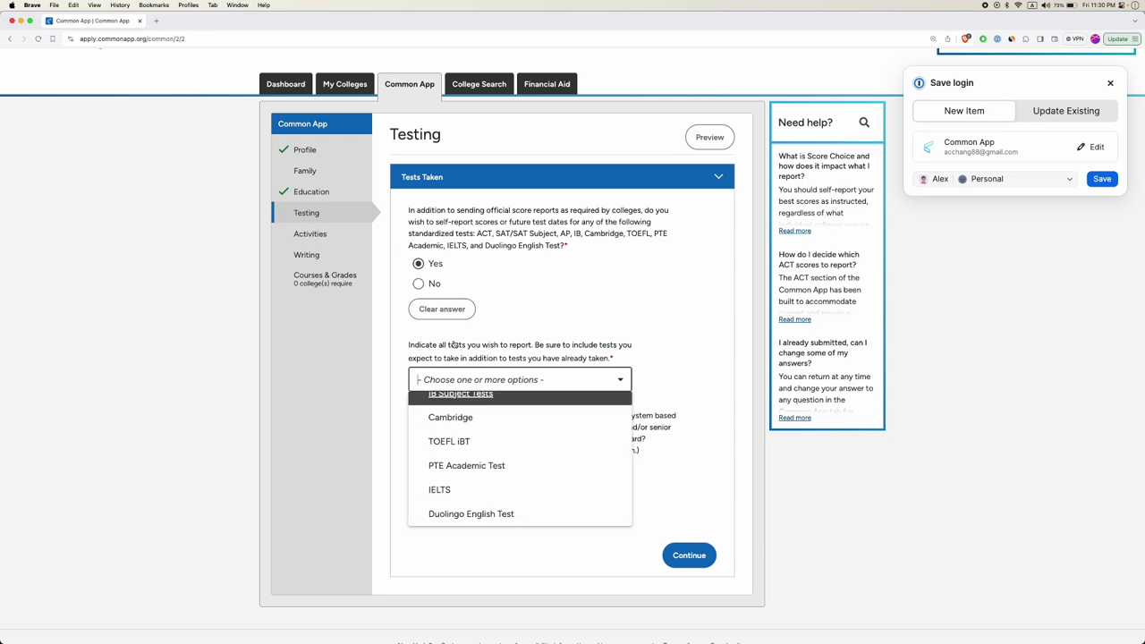
pyautogui.moveTo(438, 345); pyautogui.dragTo(532, 349)
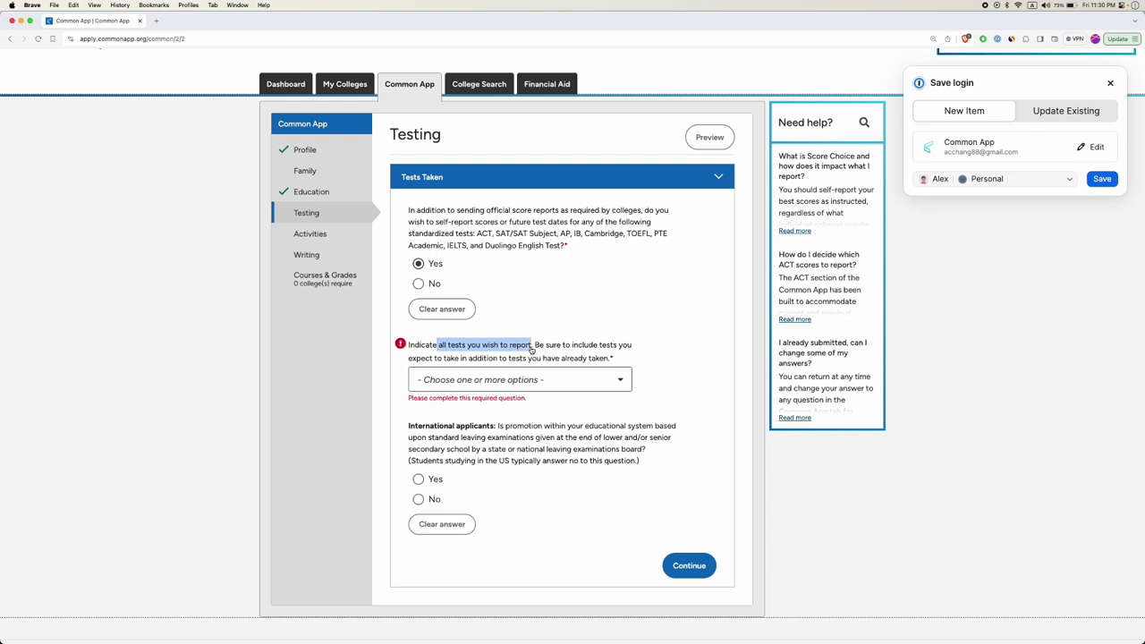
pyautogui.click(516, 380)
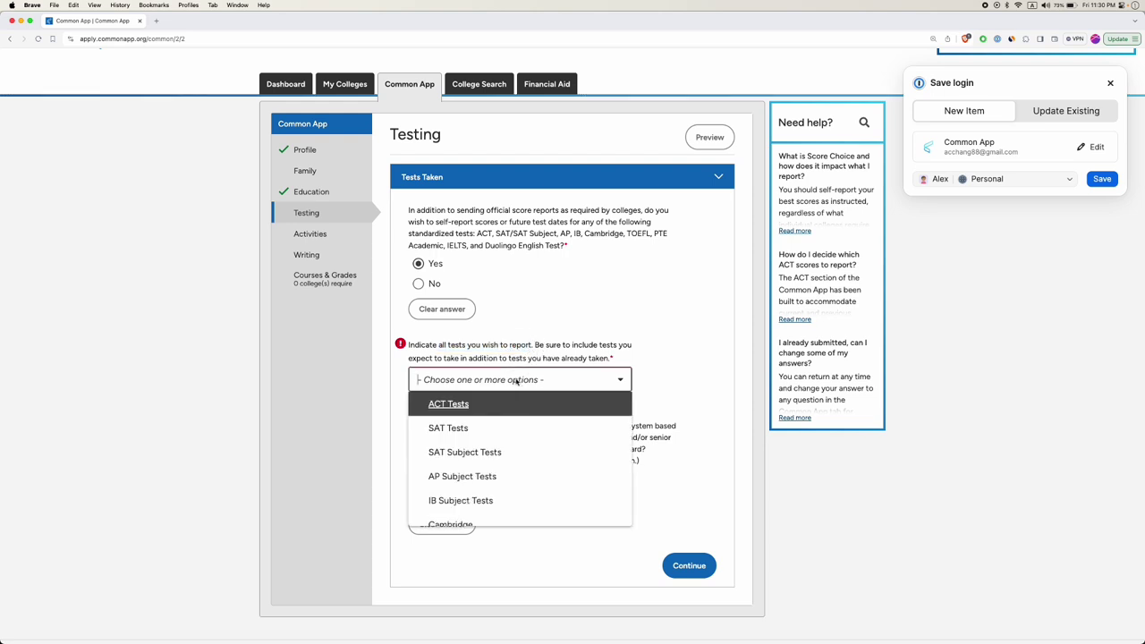
pyautogui.click(451, 428)
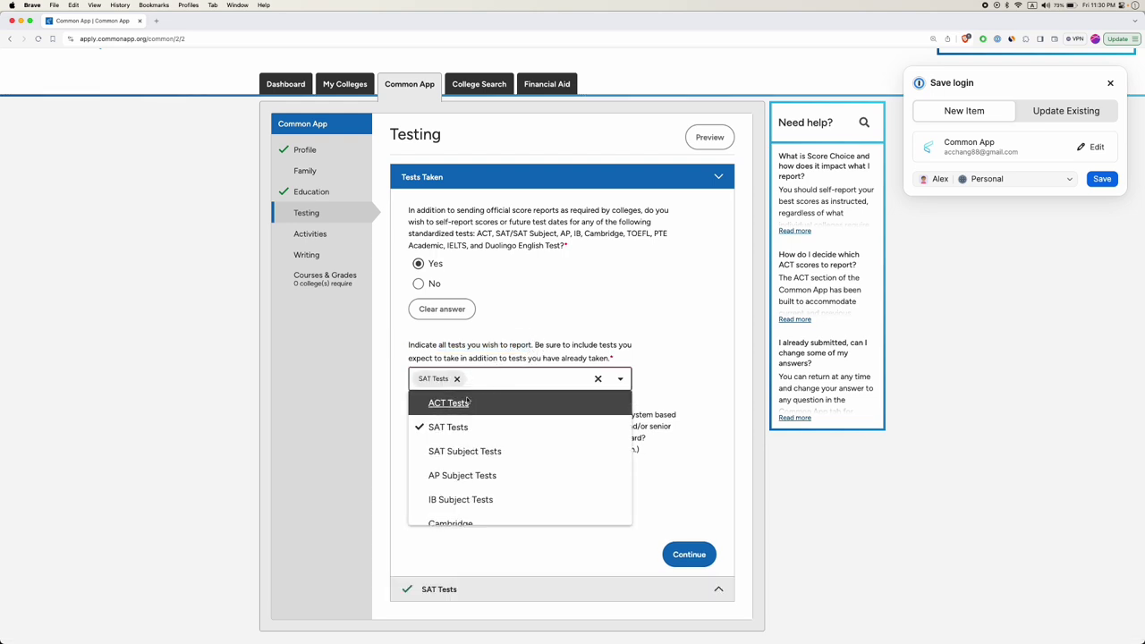
pyautogui.click(467, 475)
pyautogui.scroll(-3, 470, 469)
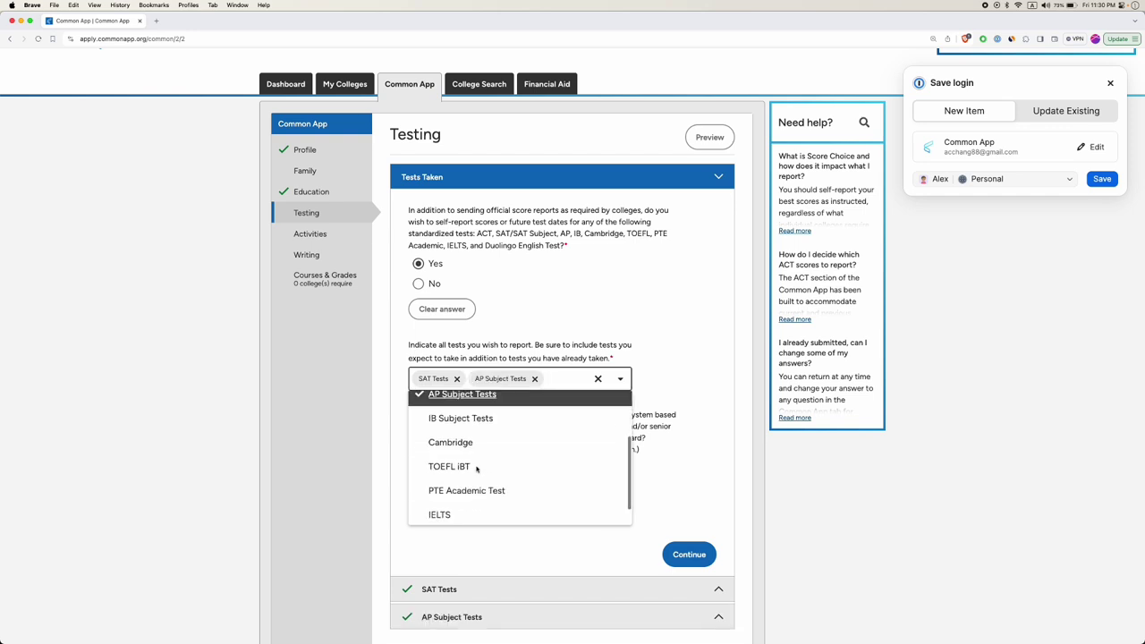
pyautogui.click(439, 440)
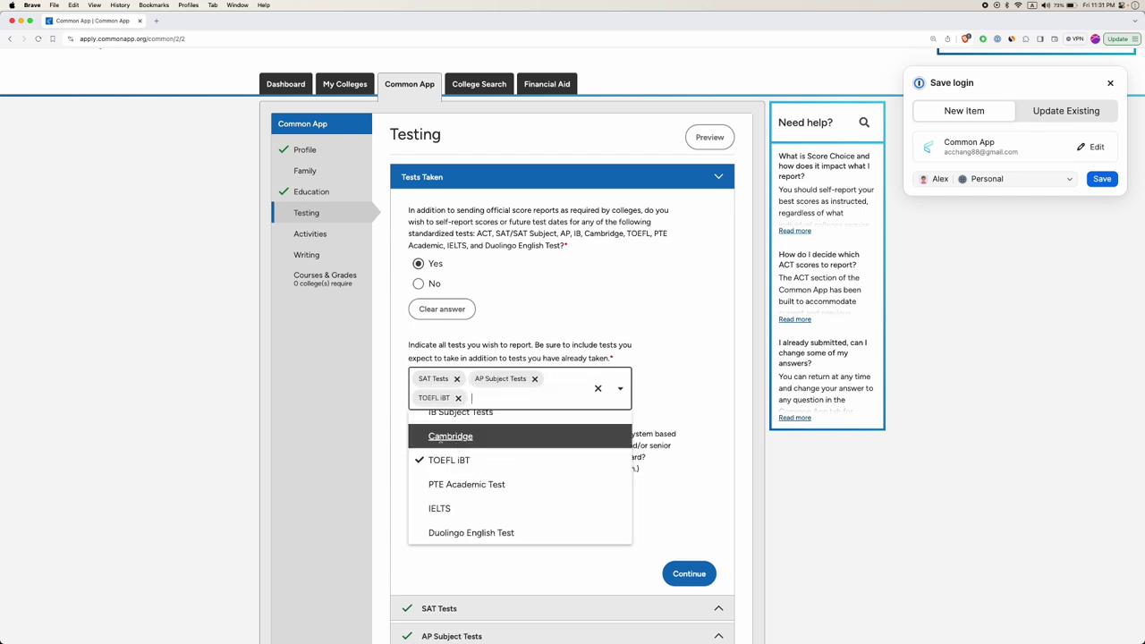
pyautogui.click(386, 463)
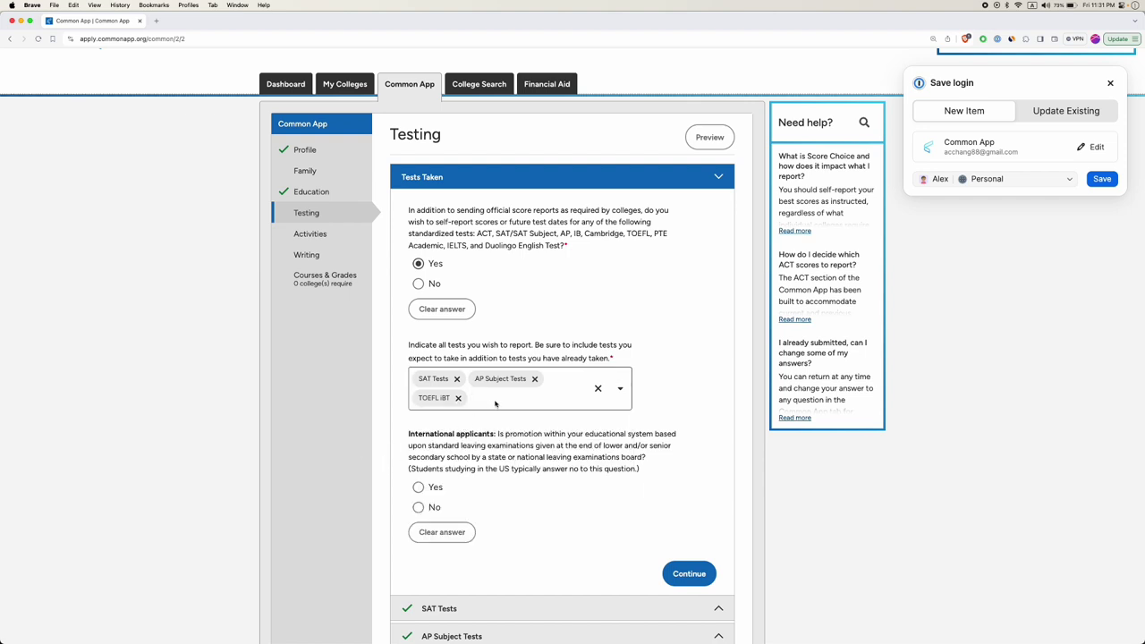
pyautogui.scroll(-1, 494, 407)
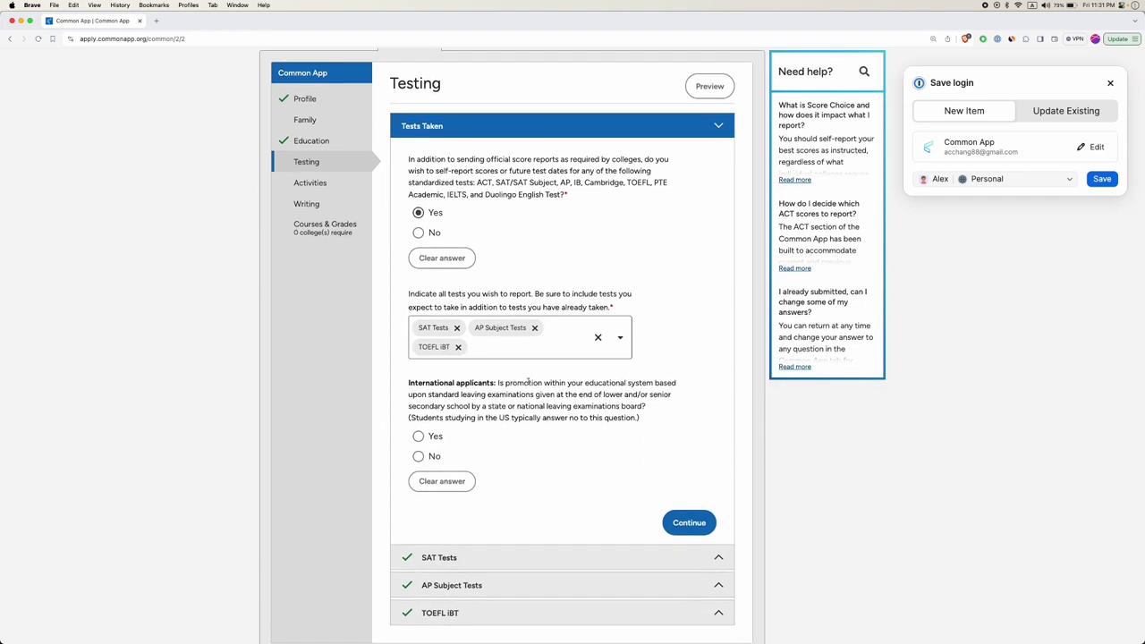
pyautogui.scroll(2, 517, 387)
pyautogui.moveTo(495, 382); pyautogui.dragTo(654, 382)
pyautogui.moveTo(423, 395); pyautogui.dragTo(536, 395)
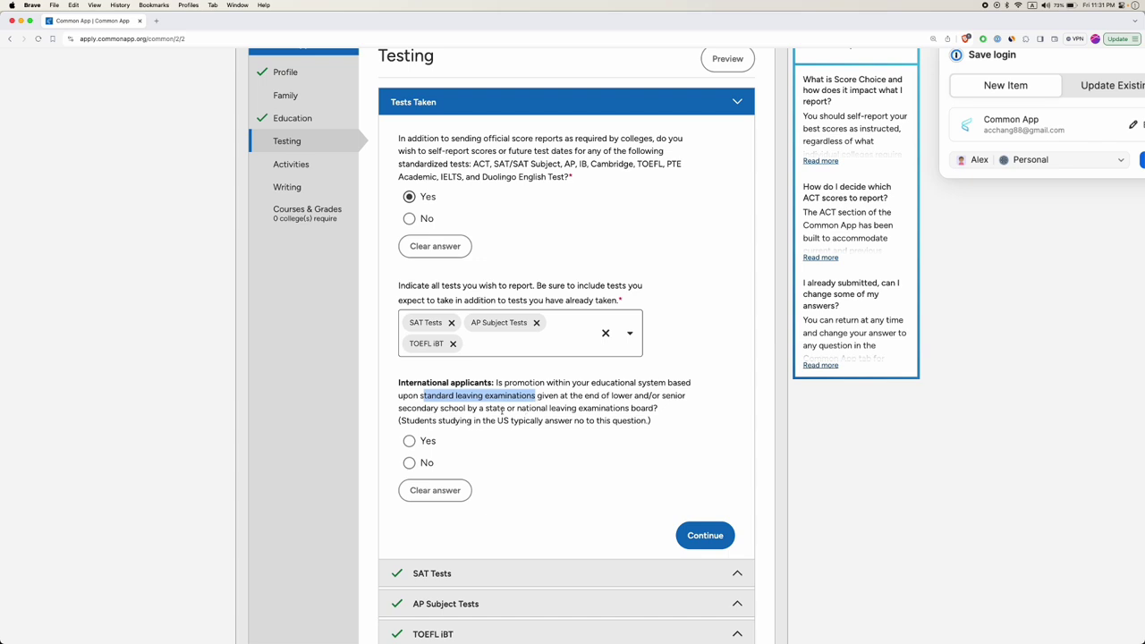
pyautogui.click(502, 410)
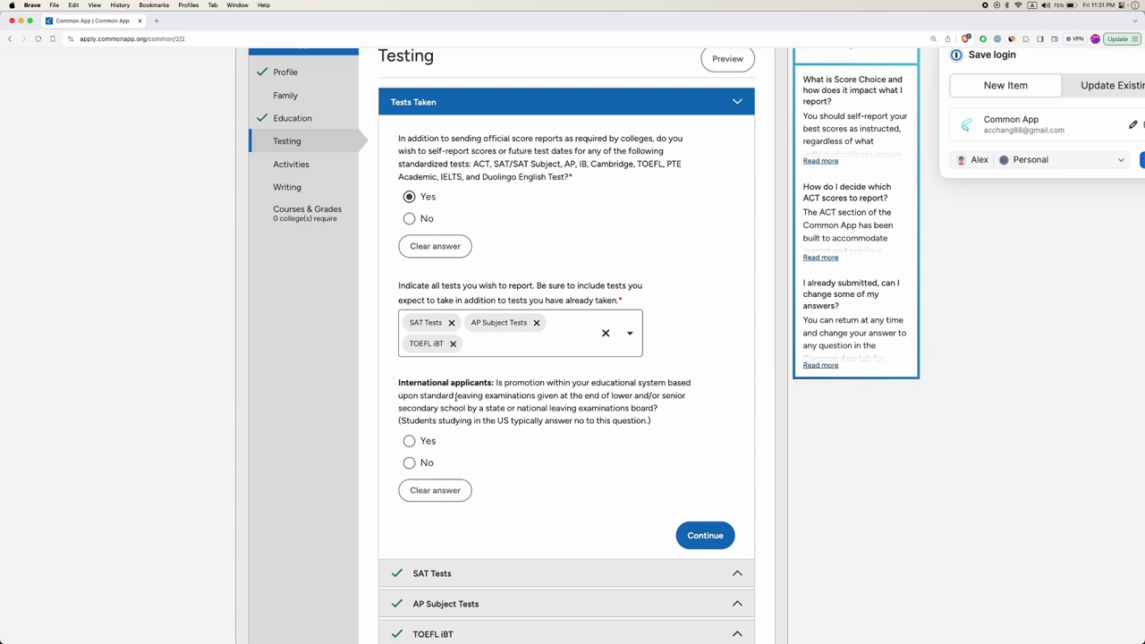
pyautogui.moveTo(421, 395); pyautogui.dragTo(535, 396)
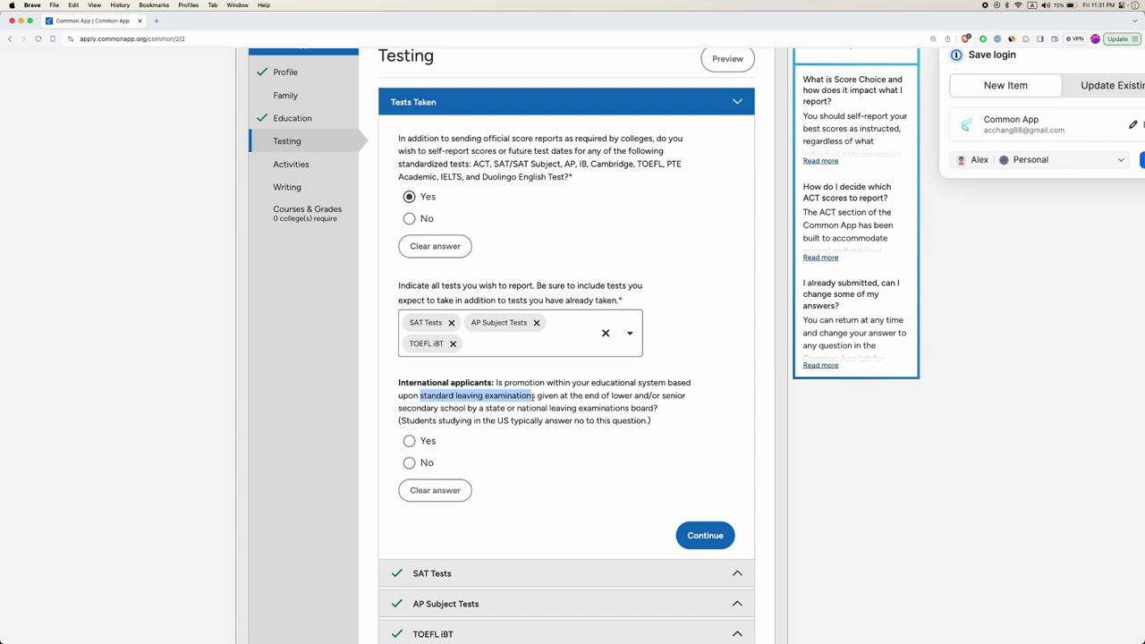
pyautogui.click(409, 462)
pyautogui.click(541, 407)
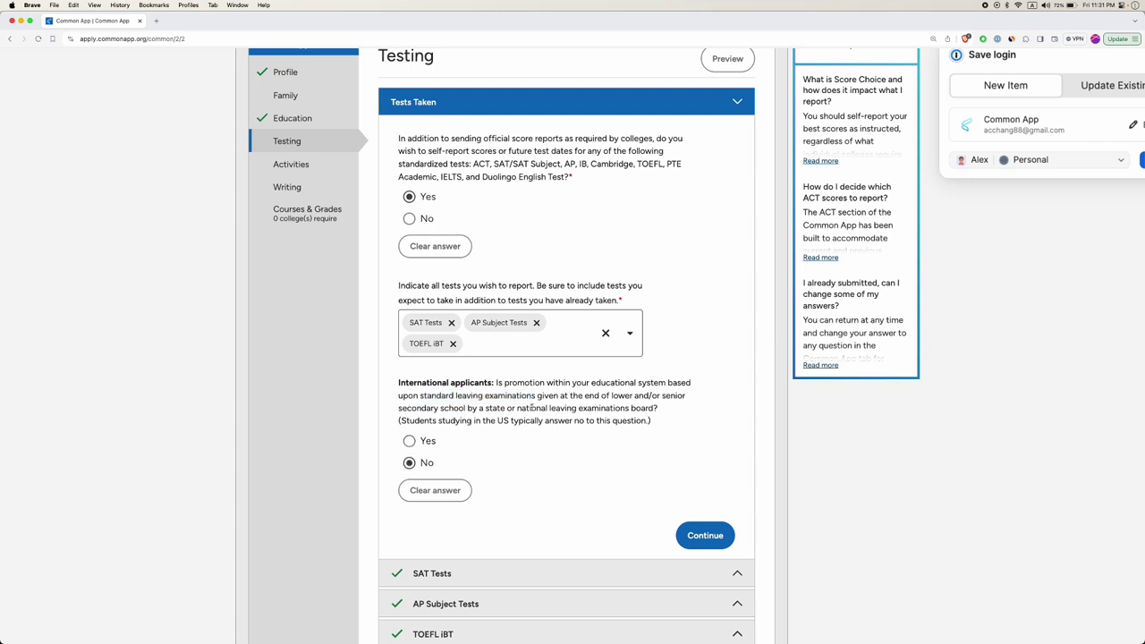
pyautogui.moveTo(420, 395); pyautogui.dragTo(538, 394)
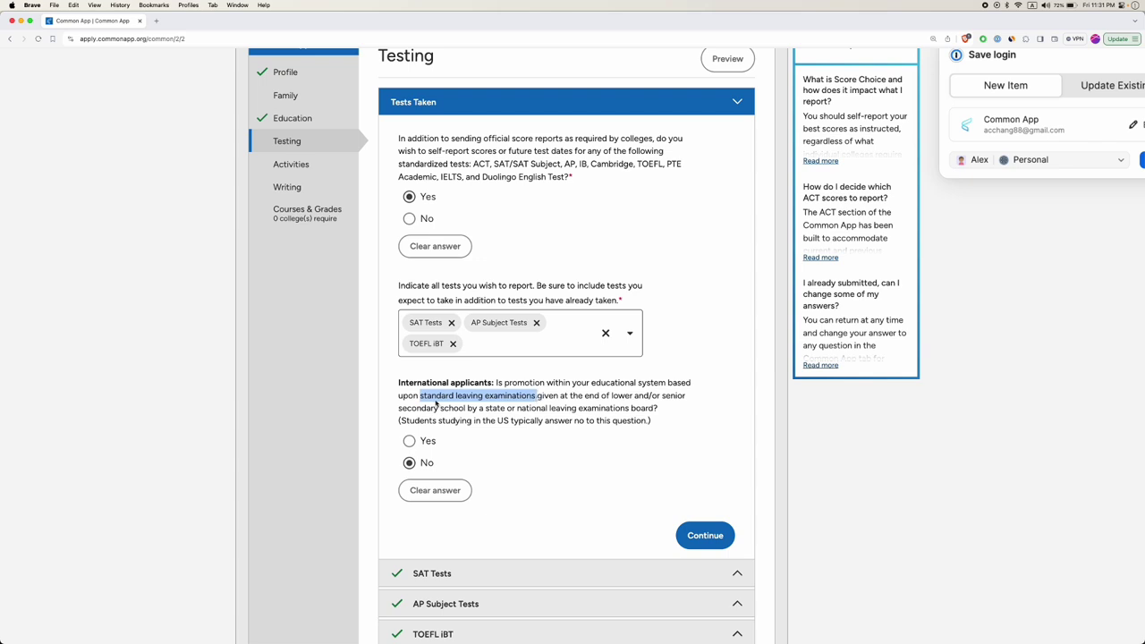
pyautogui.doubleClick(469, 396)
pyautogui.doubleClick(516, 396)
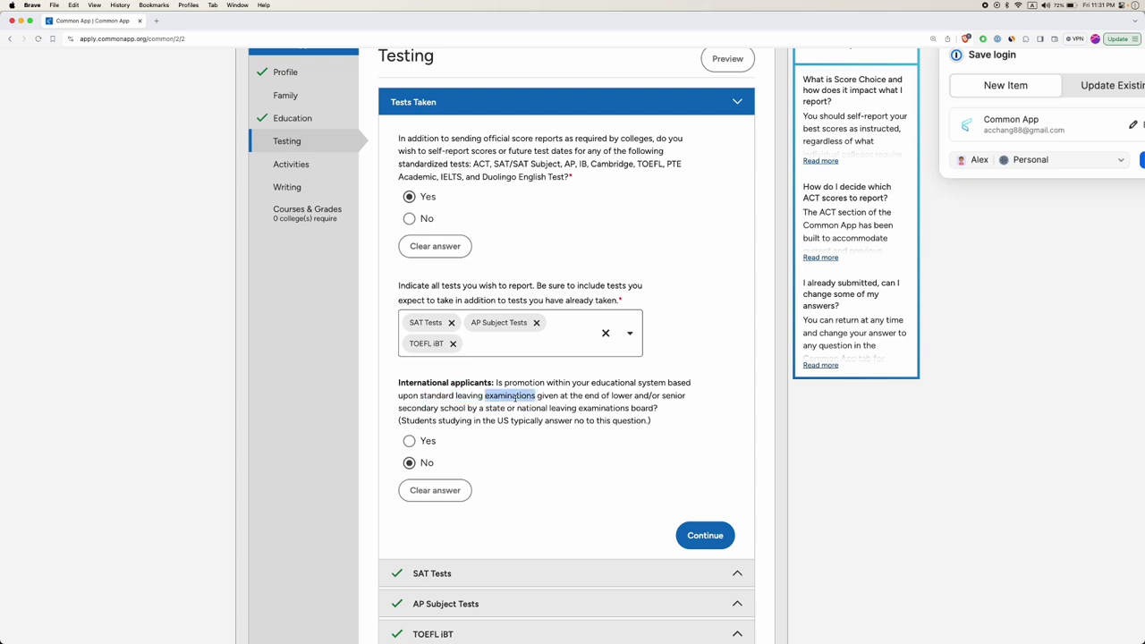
pyautogui.click(461, 395)
pyautogui.doubleClick(507, 394)
pyautogui.scroll(-1, 561, 481)
pyautogui.moveTo(400, 390); pyautogui.dragTo(646, 389)
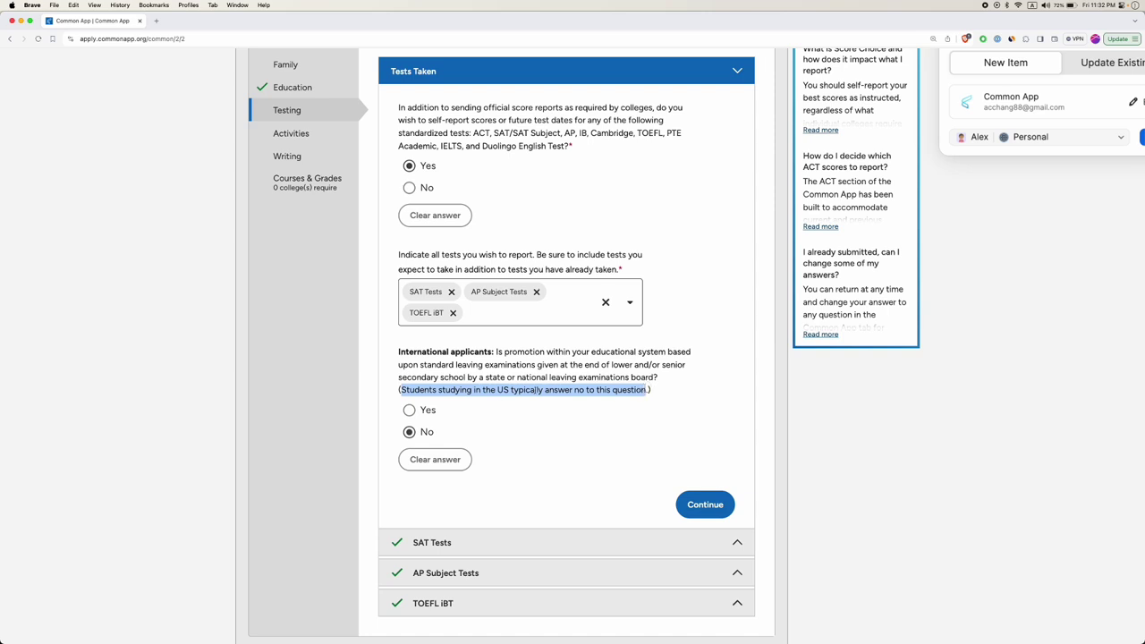
pyautogui.click(560, 389)
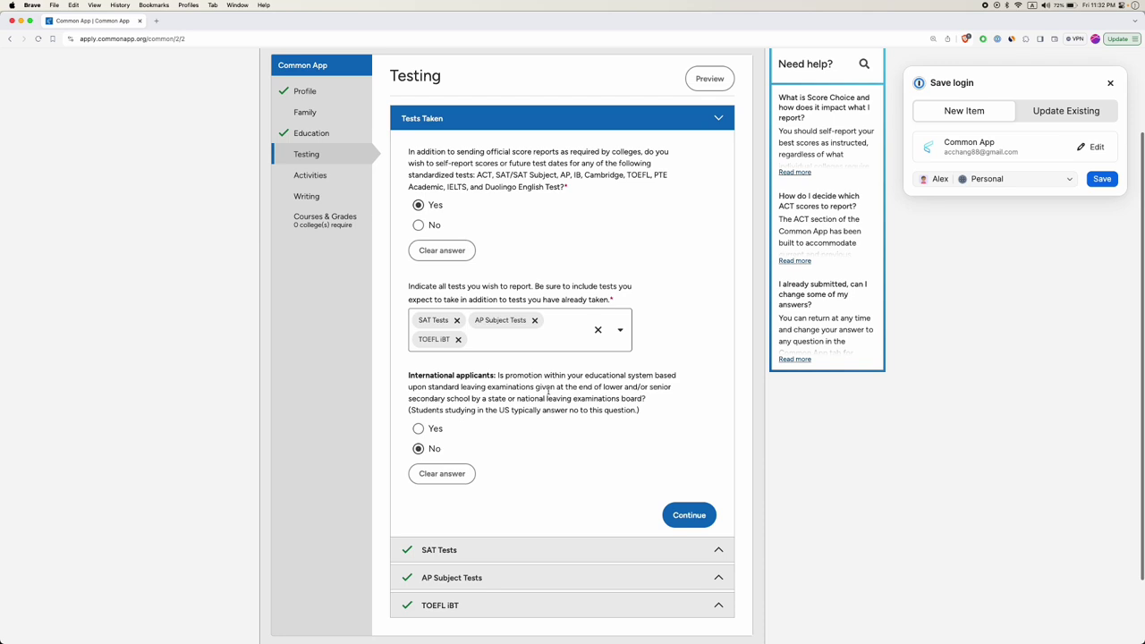
# Save the Tests Taken answers and report 2 past SAT scores.
pyautogui.click(705, 504)
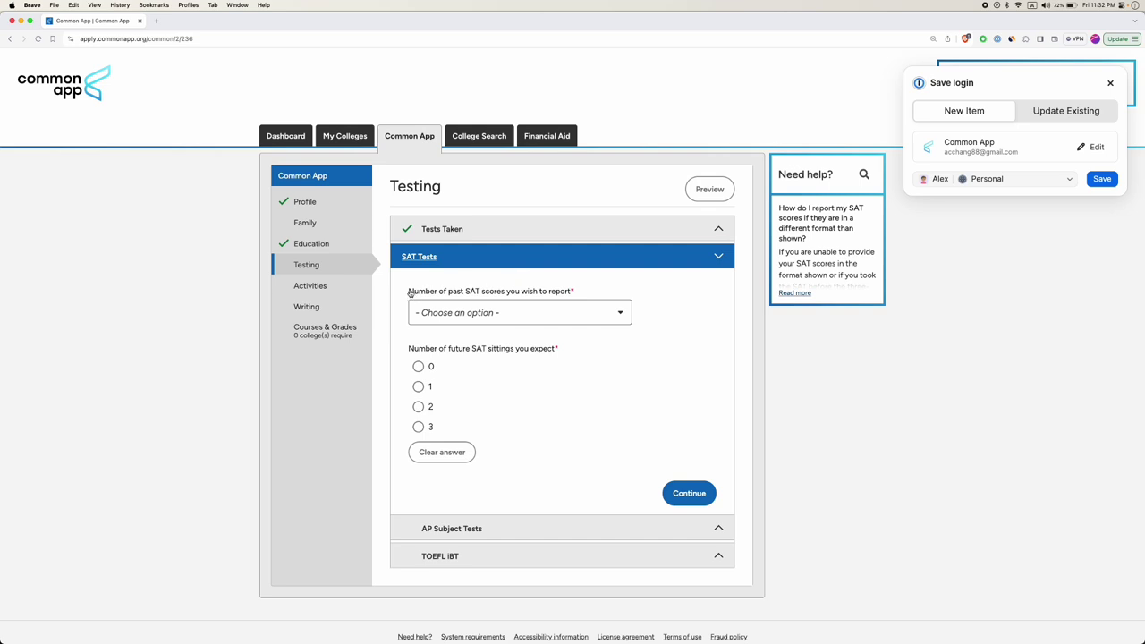
pyautogui.moveTo(506, 290); pyautogui.dragTo(580, 291)
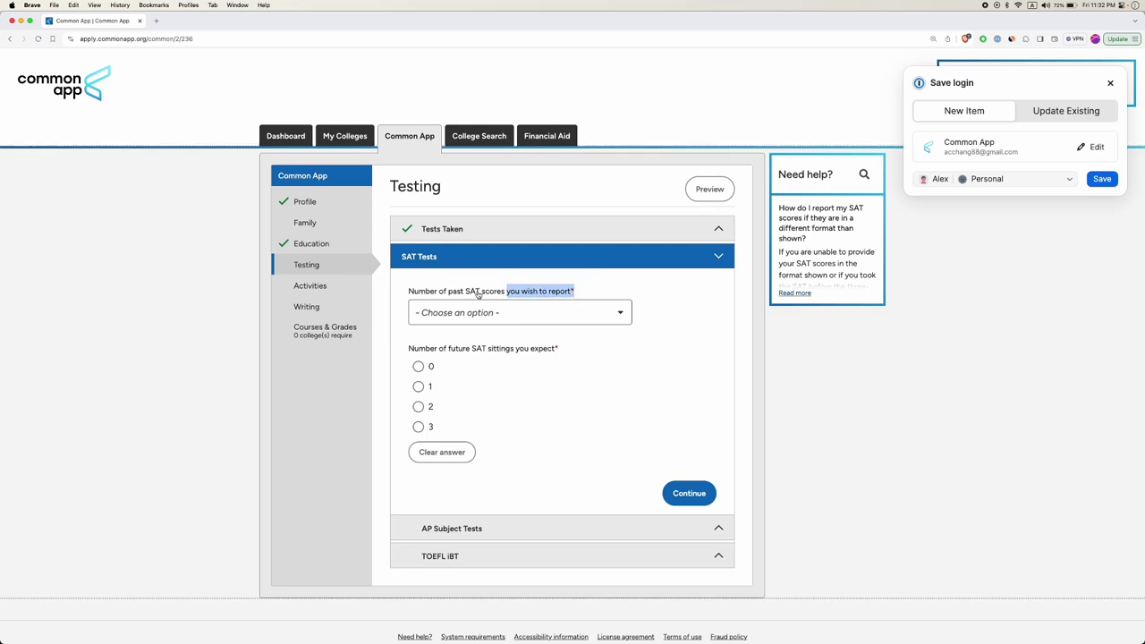
pyautogui.click(420, 296)
pyautogui.doubleClick(421, 293)
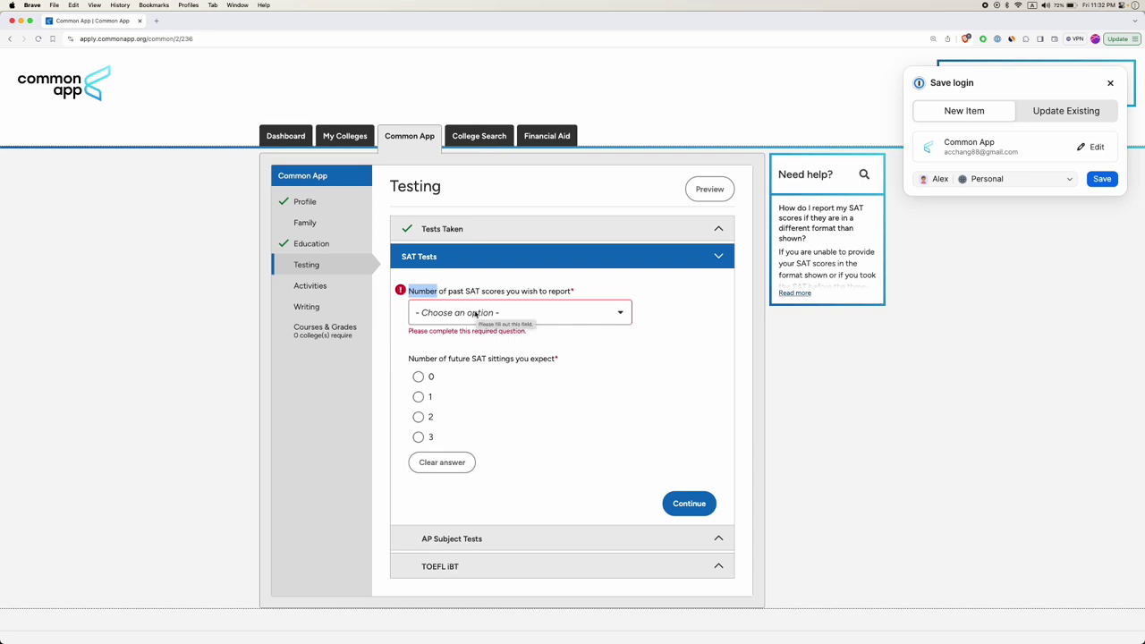
pyautogui.click(475, 313)
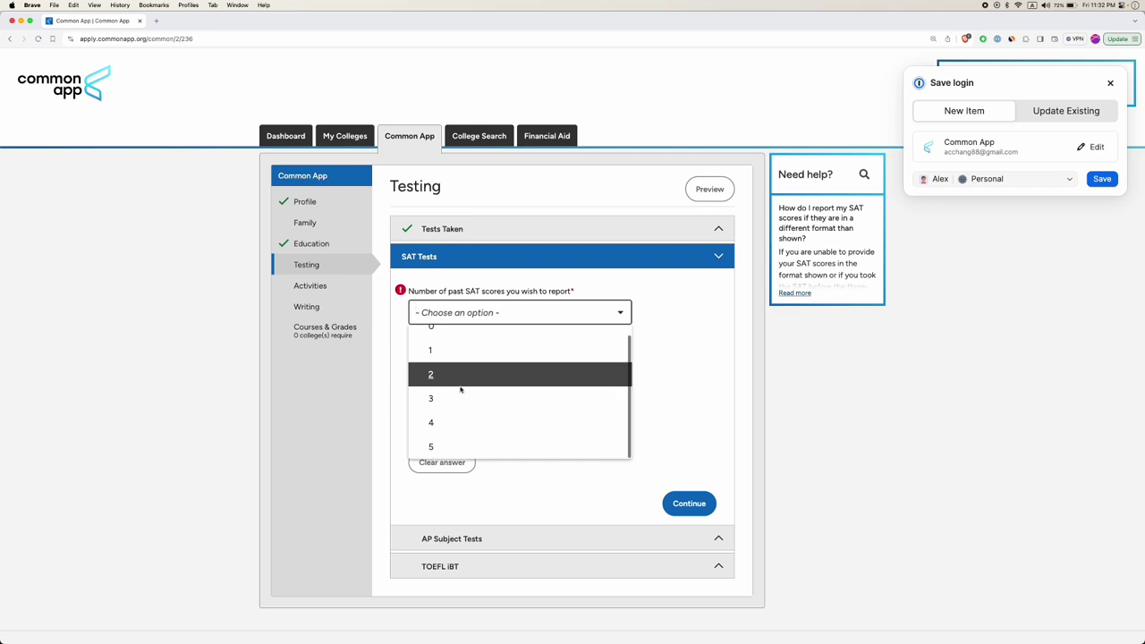
pyautogui.scroll(-1, 460, 388)
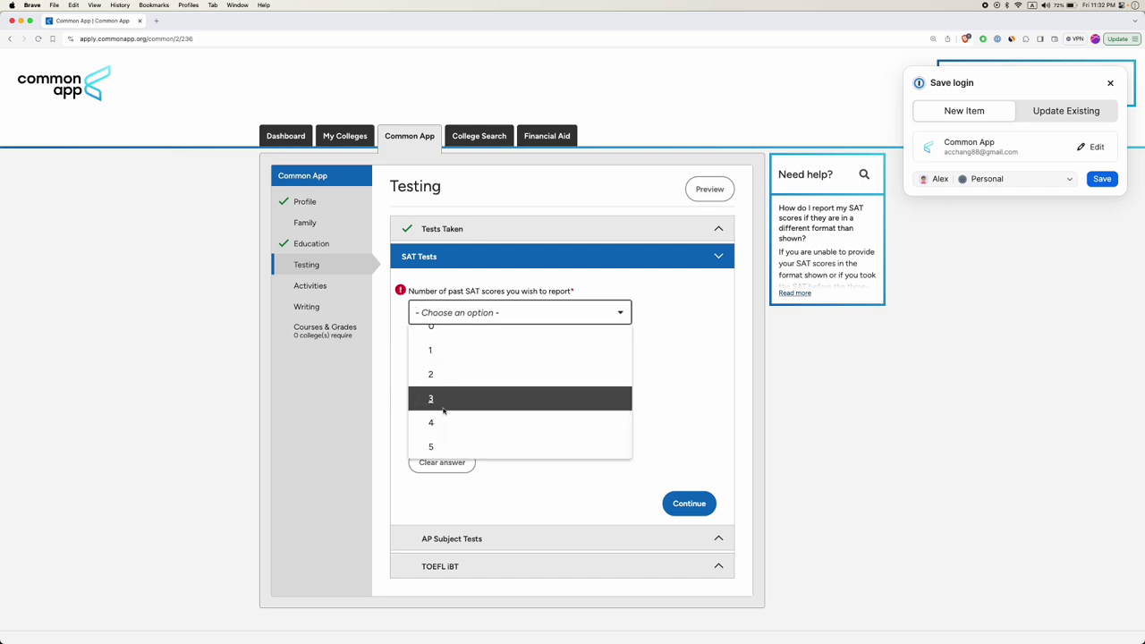
pyautogui.click(436, 375)
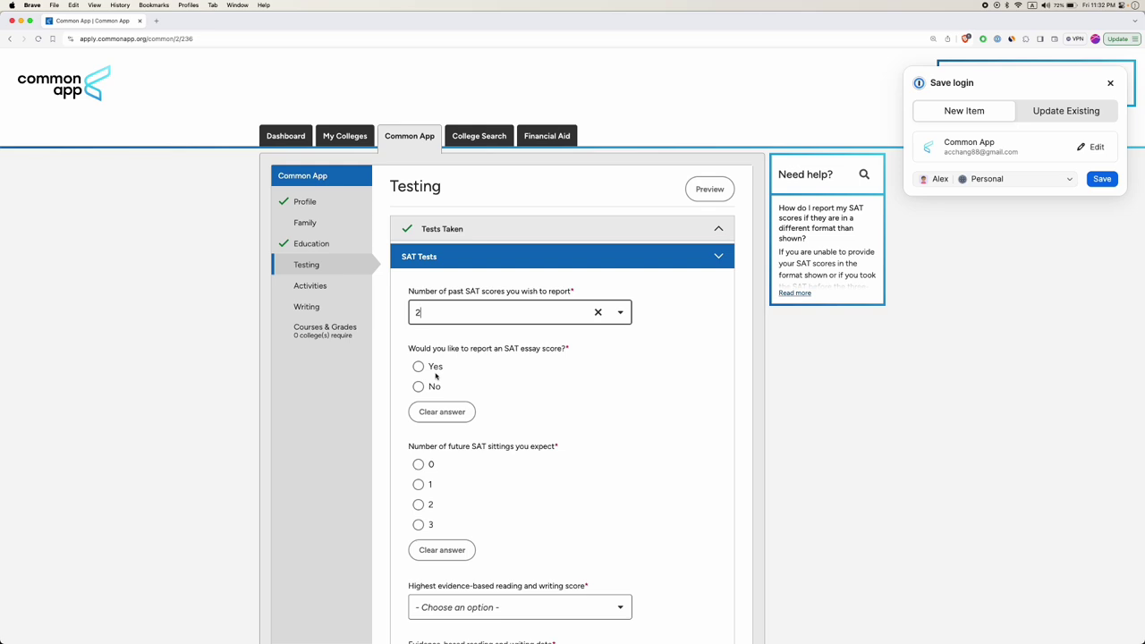
# Answer No for the SAT essay score and expect 1 future SAT sitting.
pyautogui.doubleClick(529, 348)
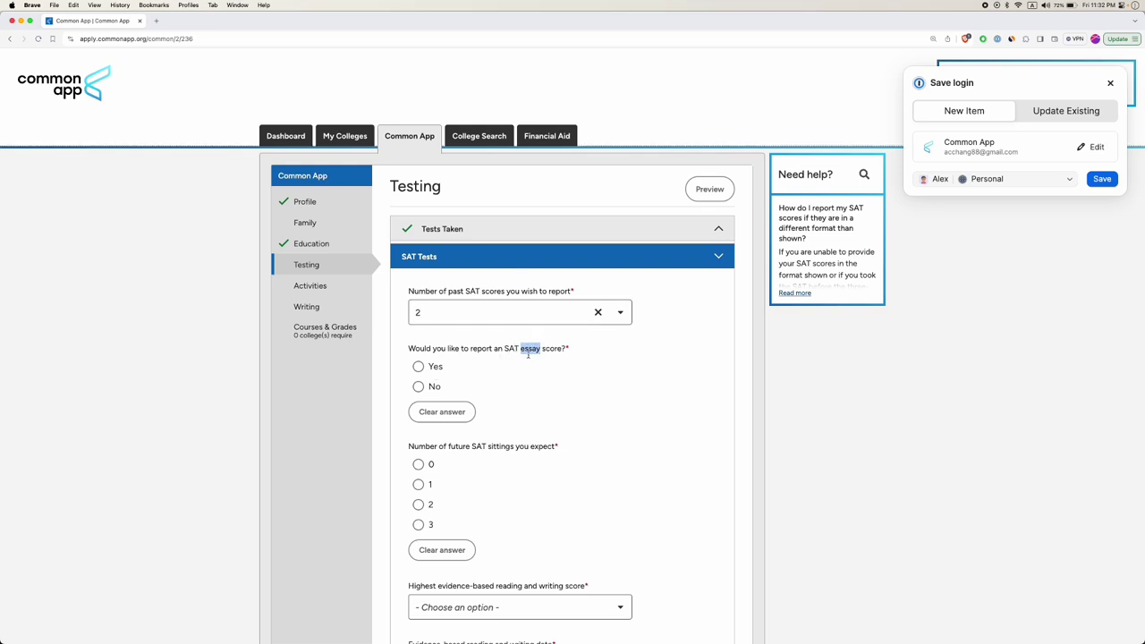
pyautogui.click(531, 348)
pyautogui.click(419, 387)
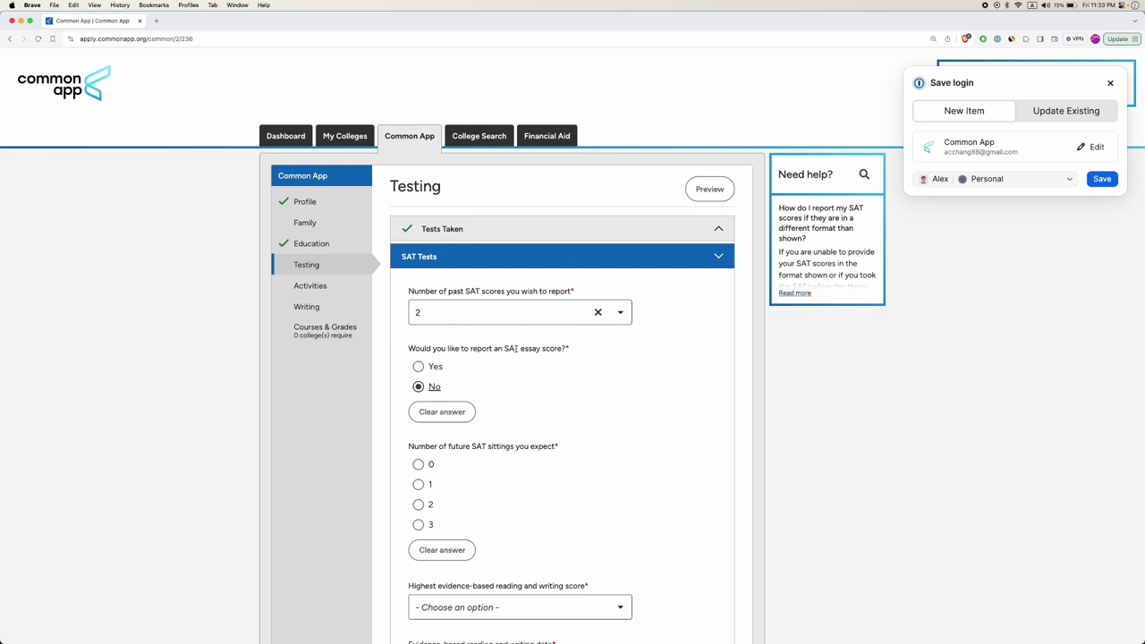
pyautogui.doubleClick(533, 349)
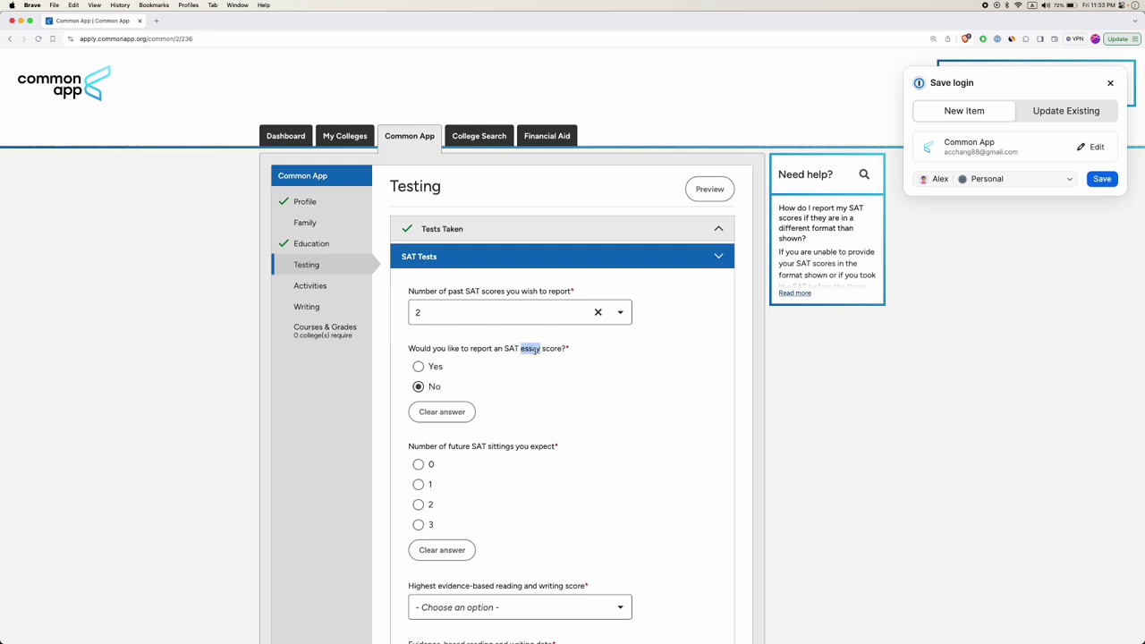
pyautogui.scroll(-2, 564, 408)
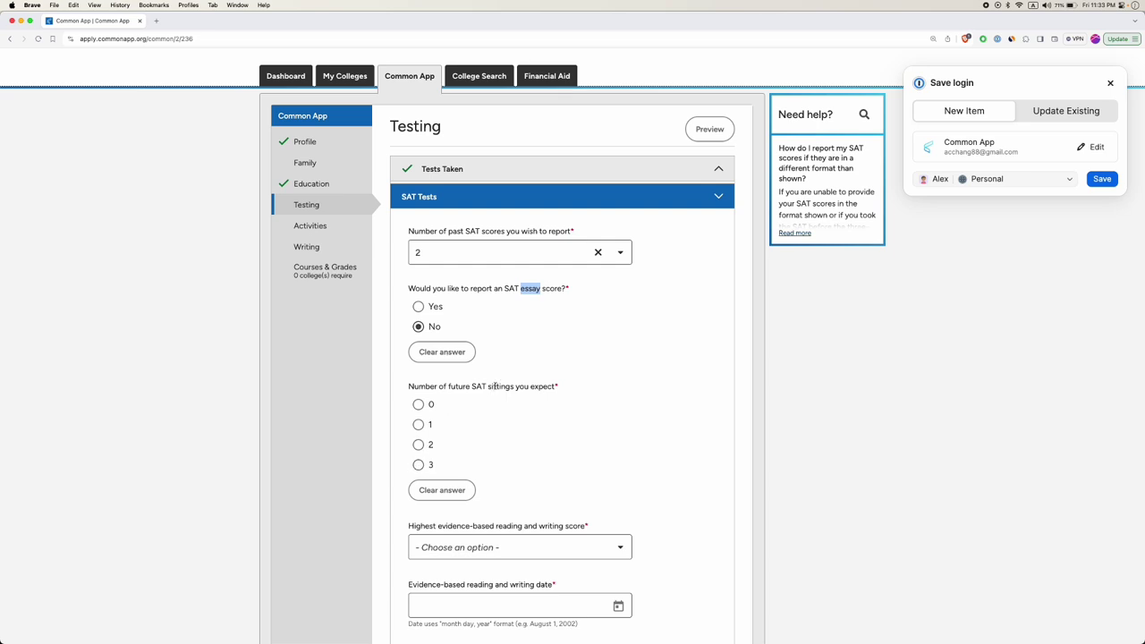
pyautogui.doubleClick(495, 386)
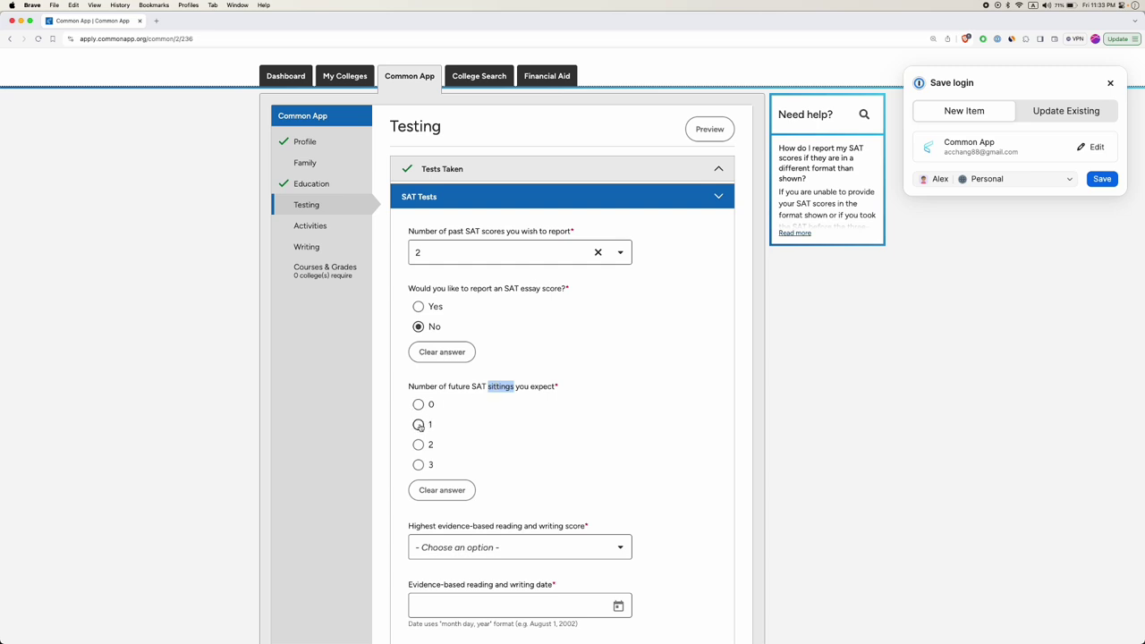
pyautogui.click(418, 426)
# Set SAT future testing date 1 to October 2024.
pyautogui.scroll(-2, 543, 465)
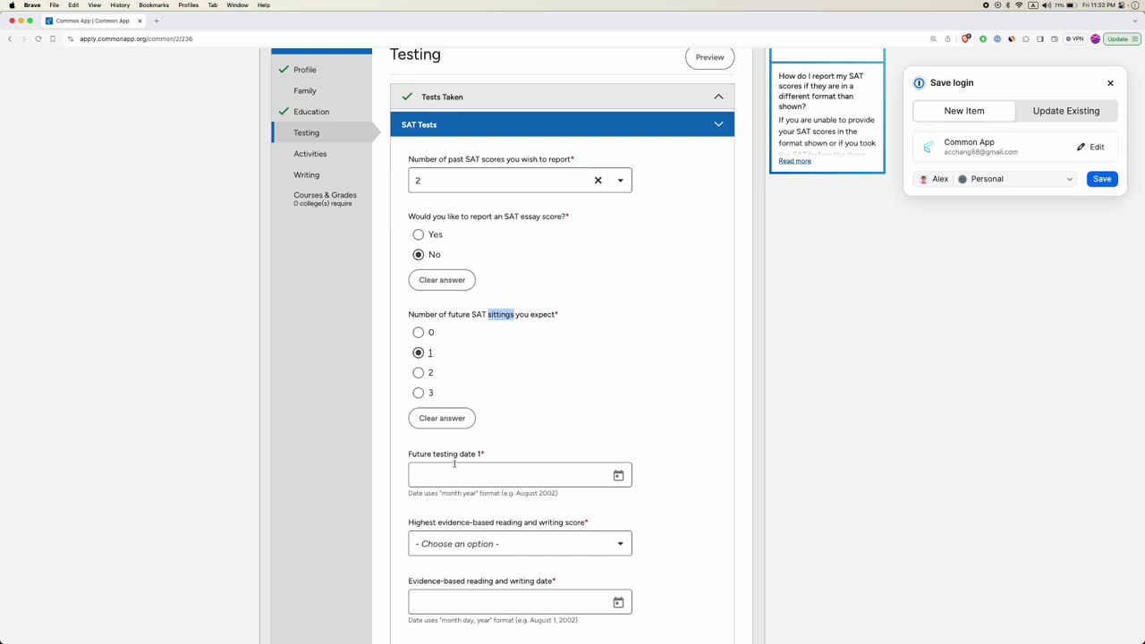
pyautogui.click(618, 475)
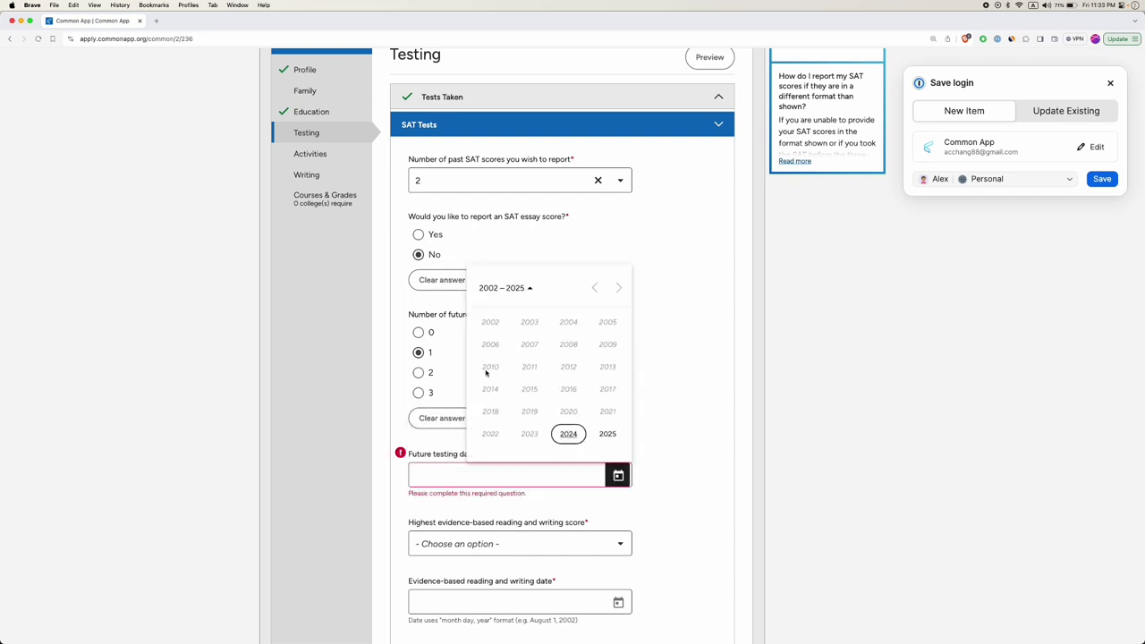
pyautogui.click(568, 433)
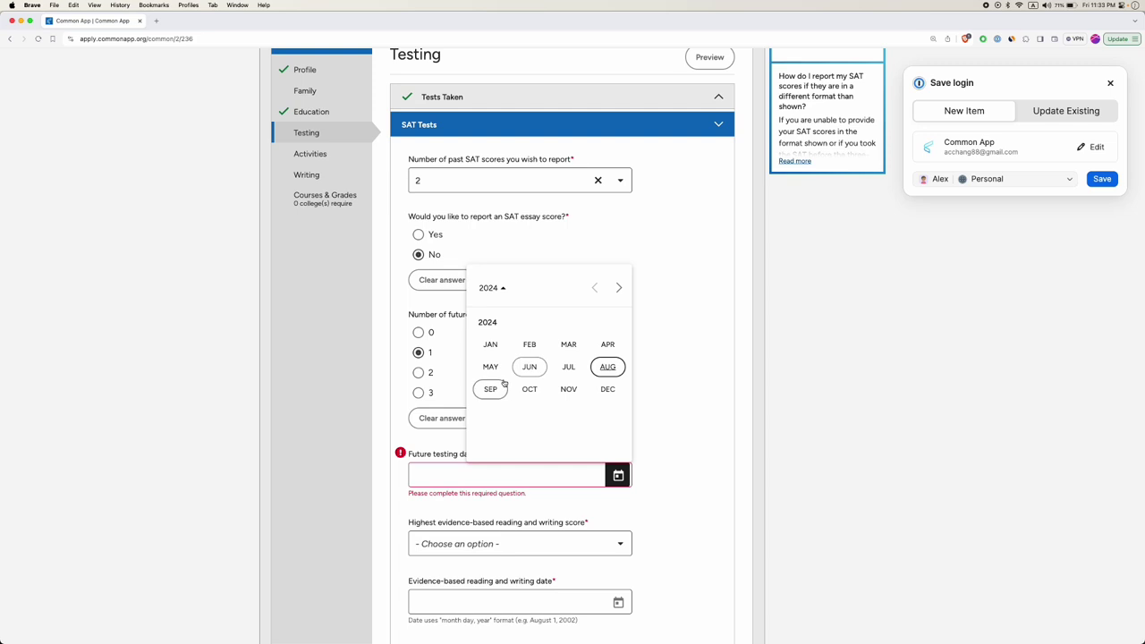
pyautogui.click(529, 389)
pyautogui.scroll(-2, 483, 474)
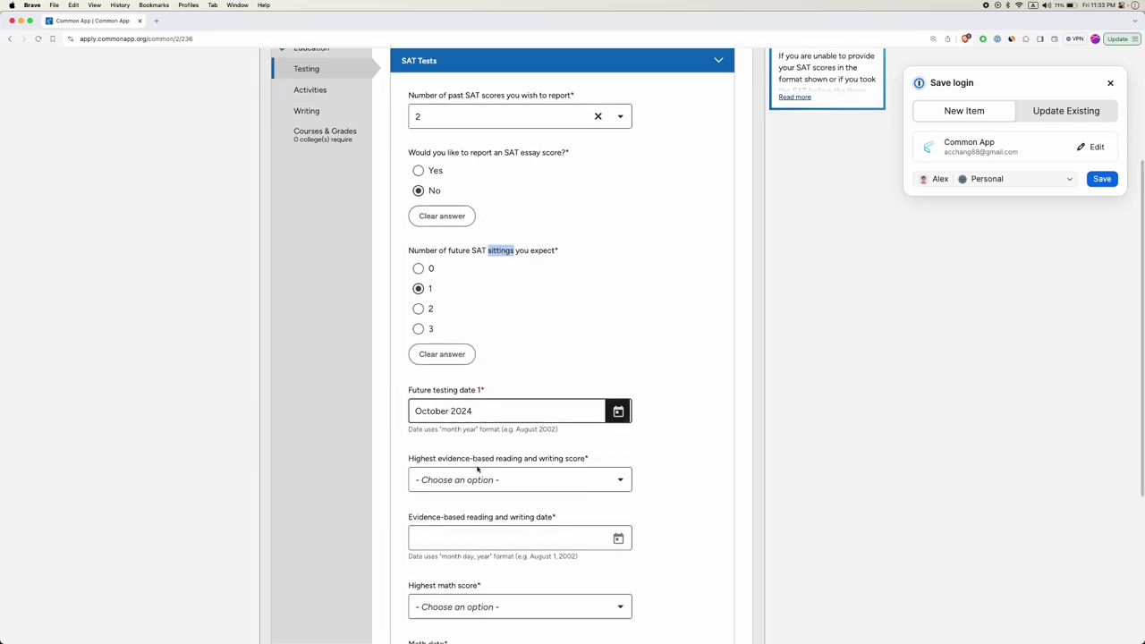
pyautogui.scroll(-3, 501, 478)
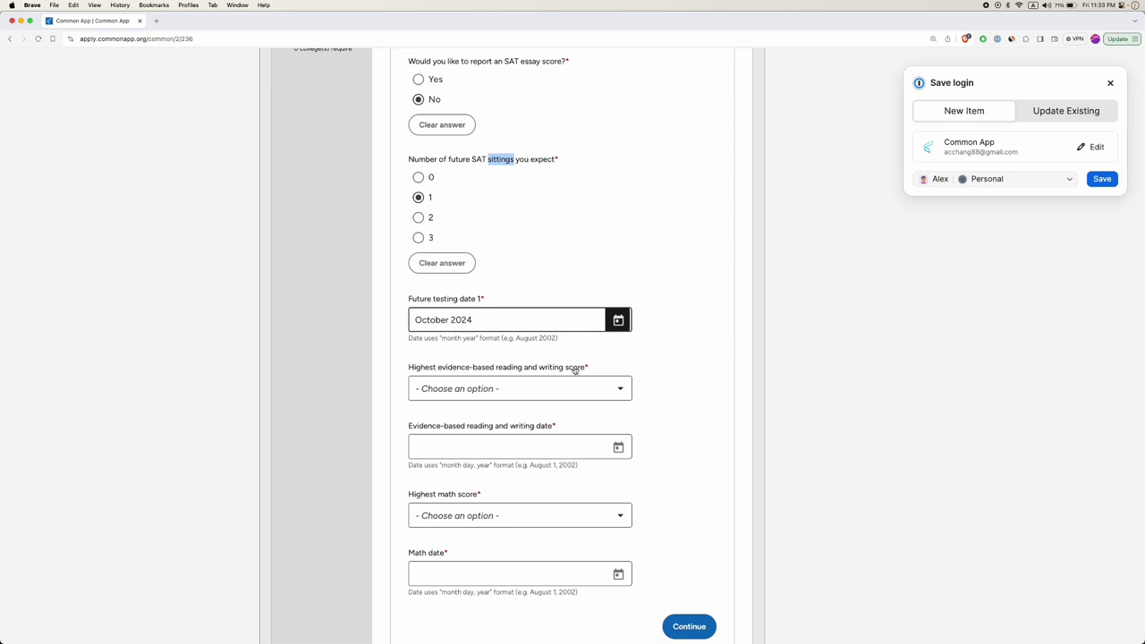
pyautogui.click(513, 388)
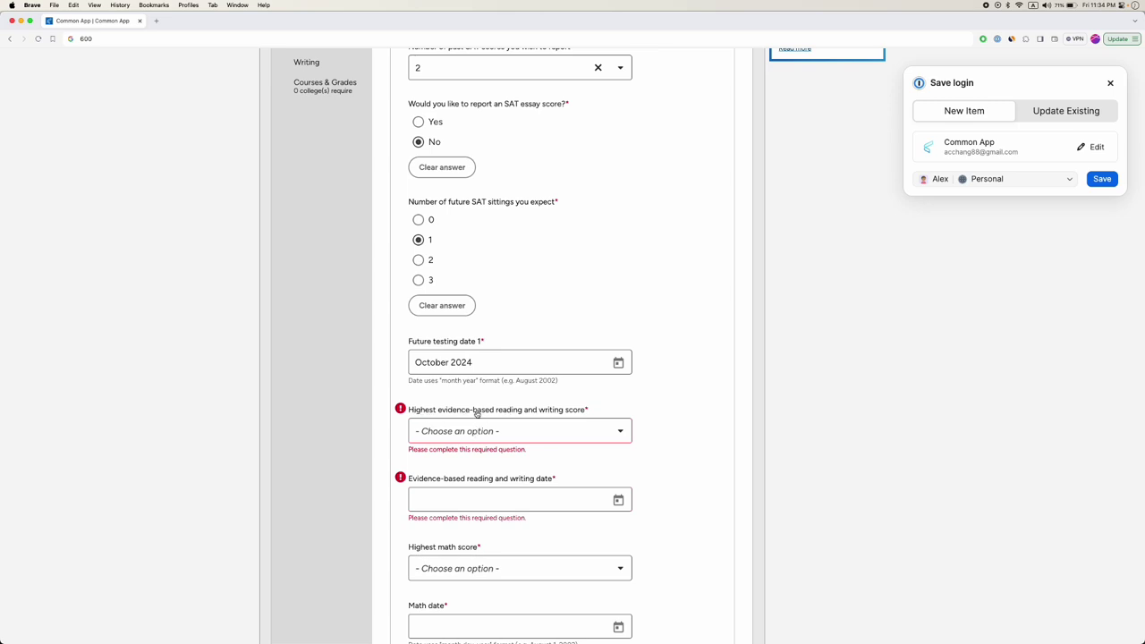
# Record 800 for both the evidence-based reading and writing and the math SAT scores.
pyautogui.click(521, 436)
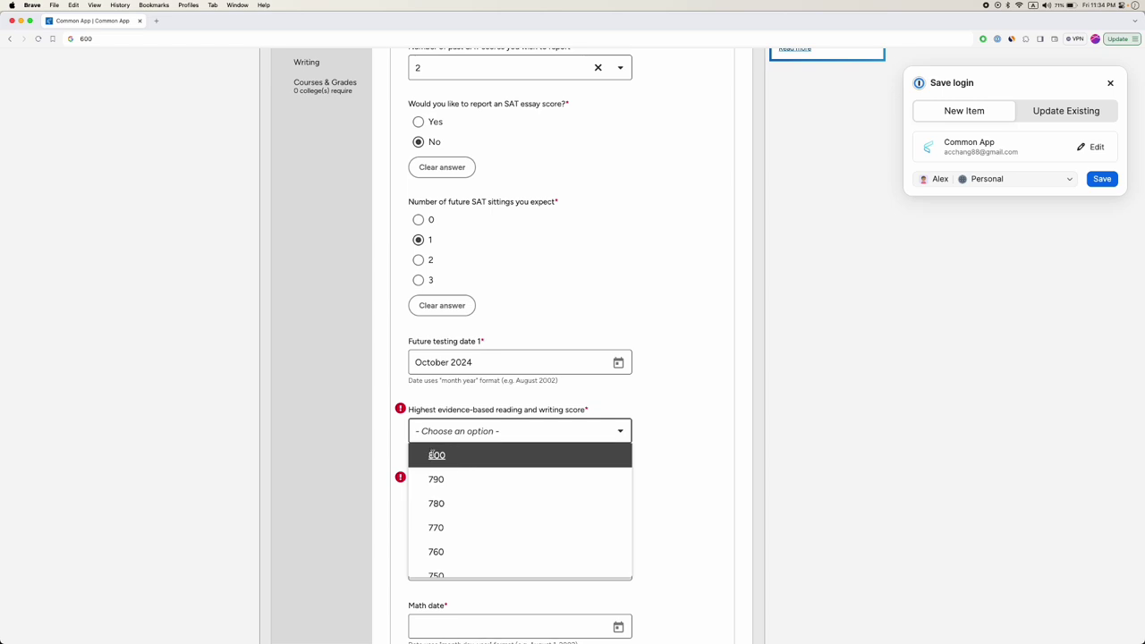
pyautogui.click(434, 457)
pyautogui.scroll(-2, 367, 436)
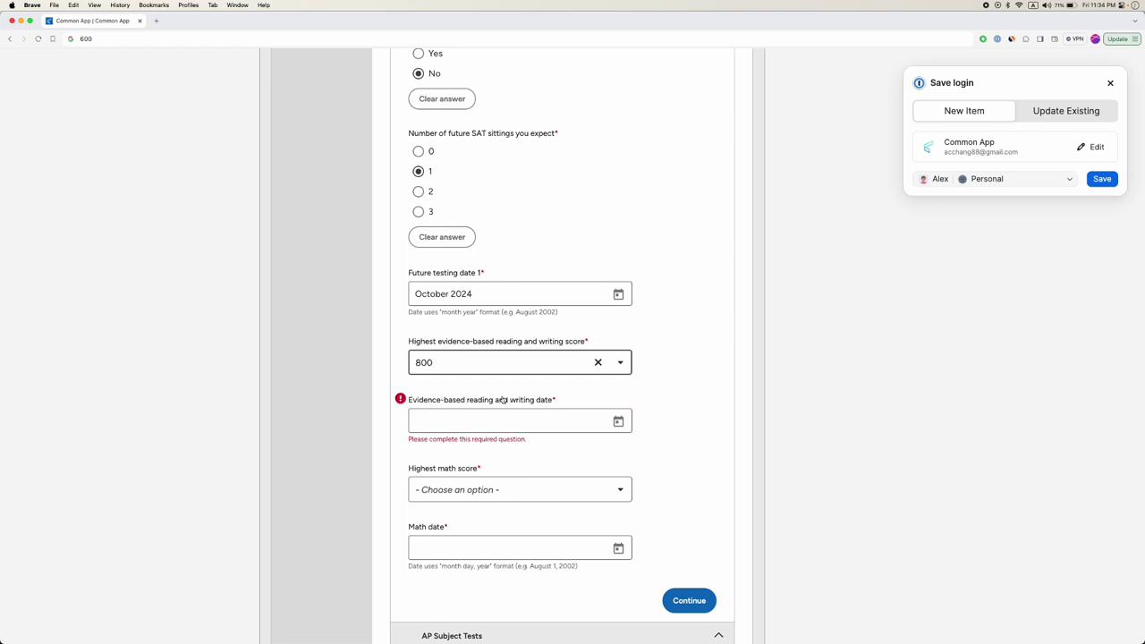
pyautogui.click(618, 421)
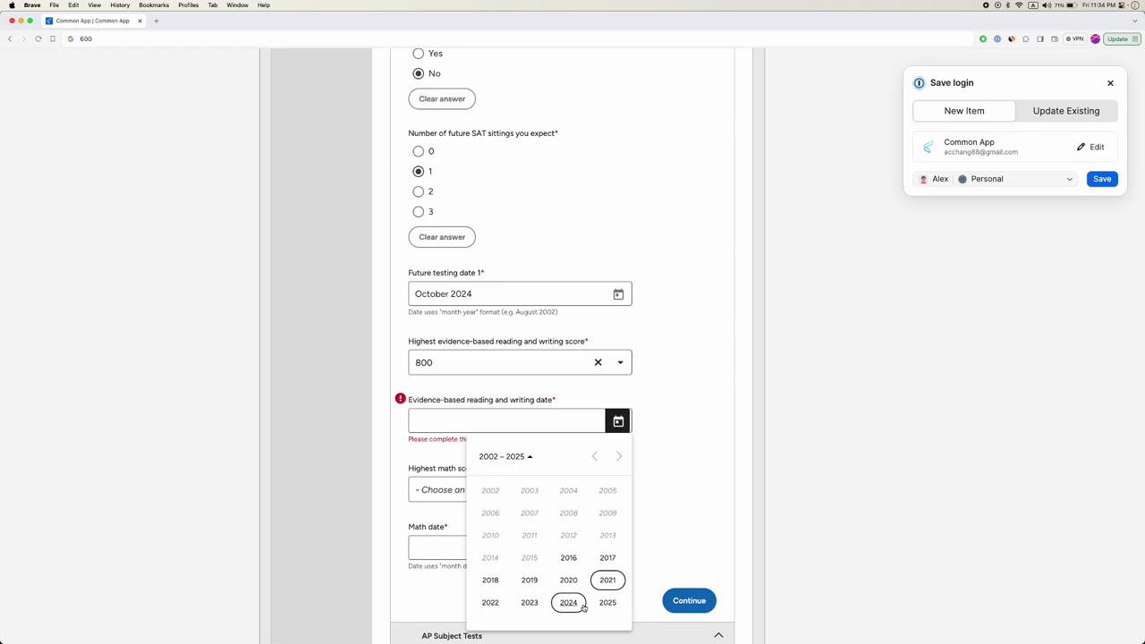
pyautogui.click(504, 418)
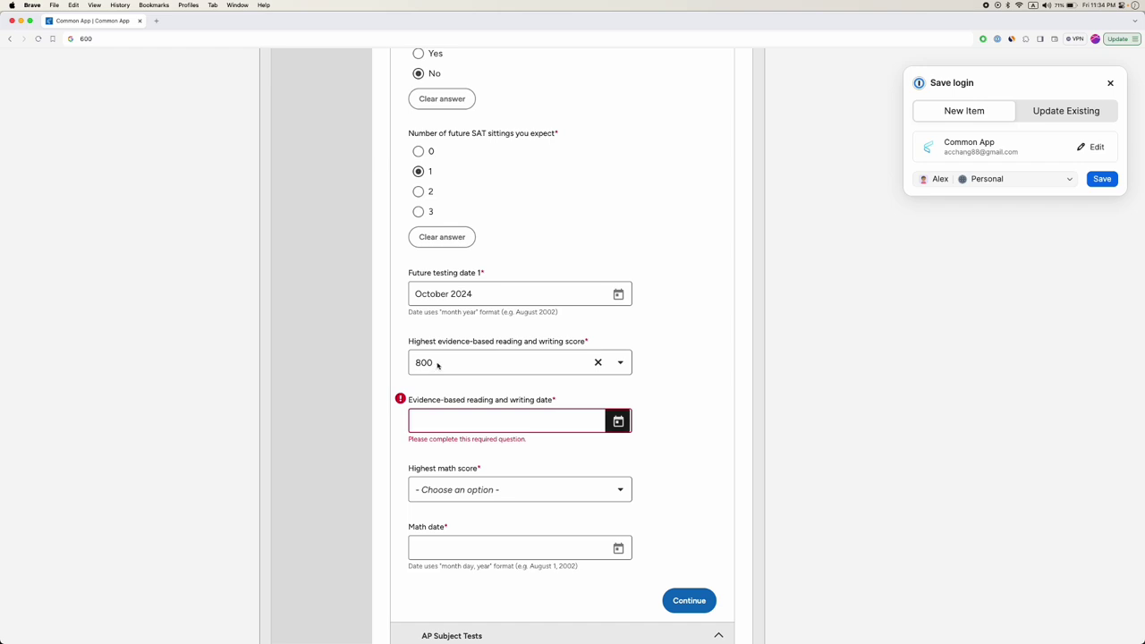
pyautogui.click(450, 488)
pyautogui.click(435, 517)
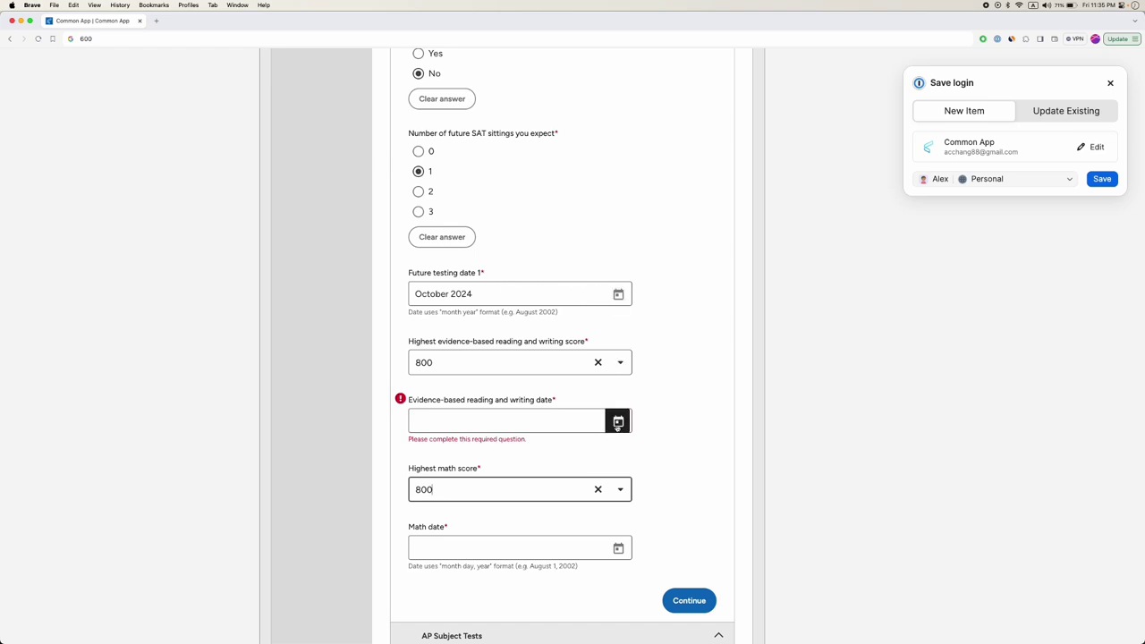
pyautogui.click(618, 421)
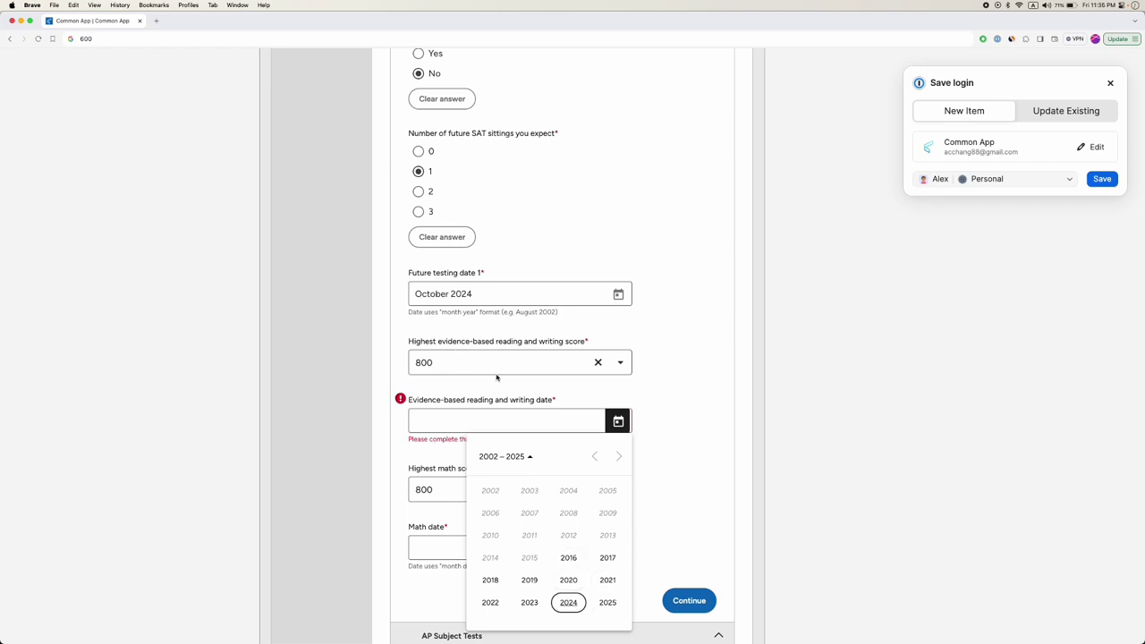
# Dismiss the year picker and continue past SAT Tests to the AP Subject Tests section.
pyautogui.click(444, 416)
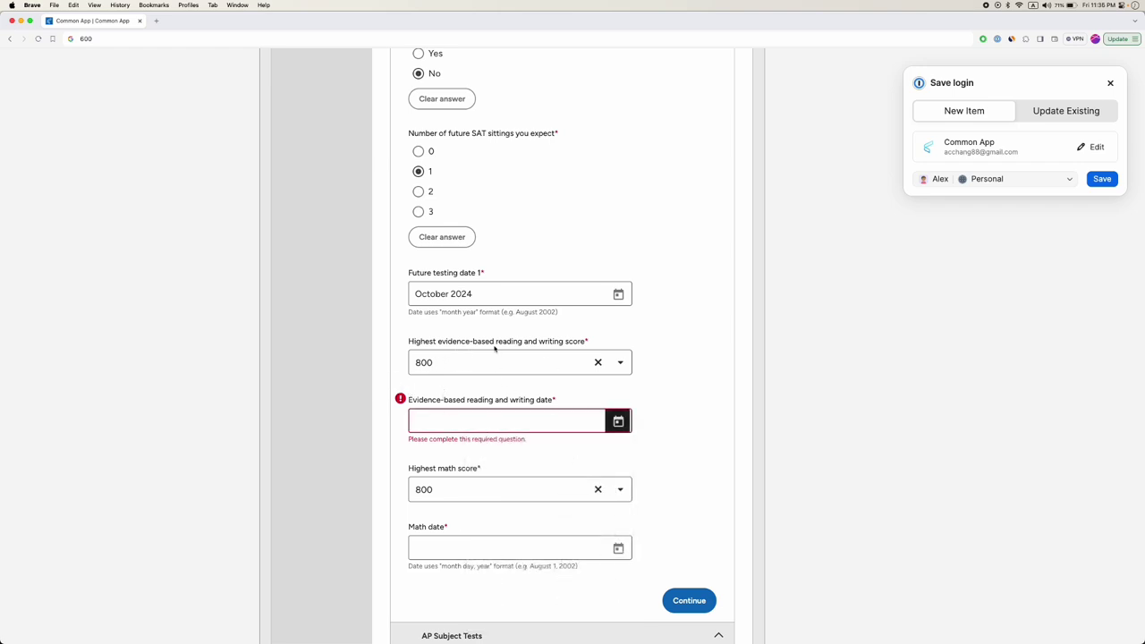
pyautogui.scroll(-2, 483, 413)
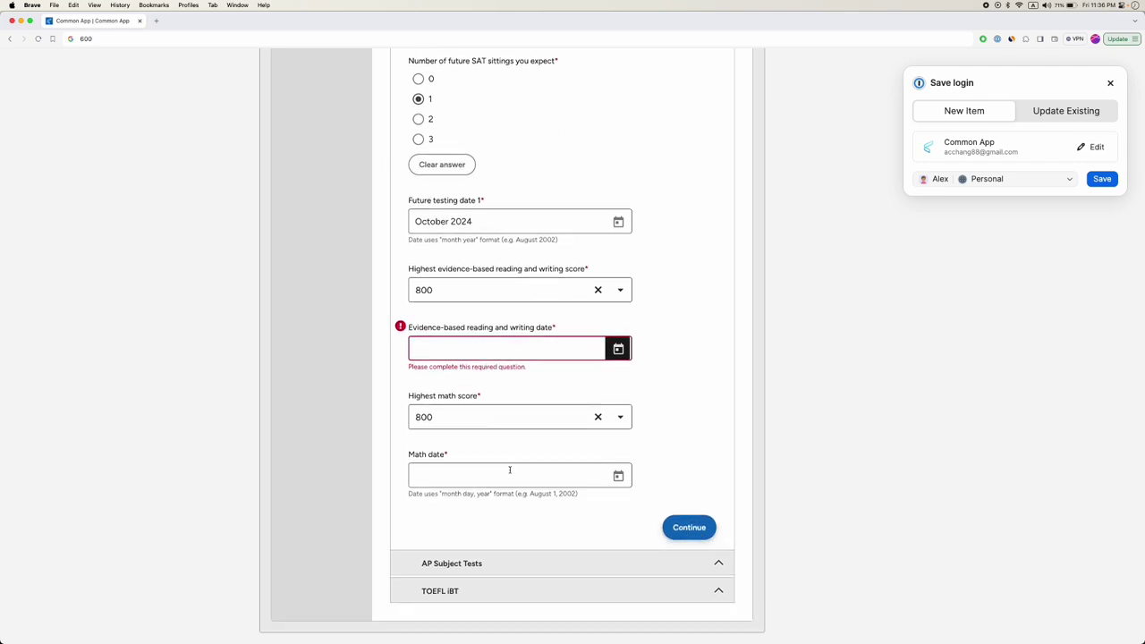
pyautogui.click(675, 521)
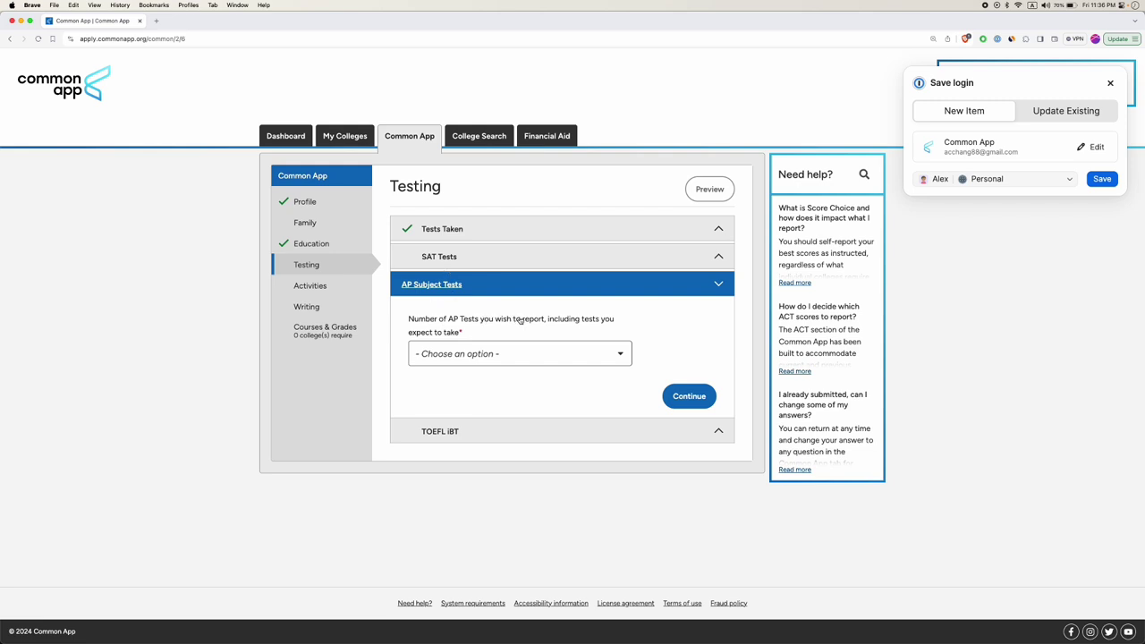
# Set Number of AP Tests to 3 so three date, subject and score entries appear.
pyautogui.click(526, 353)
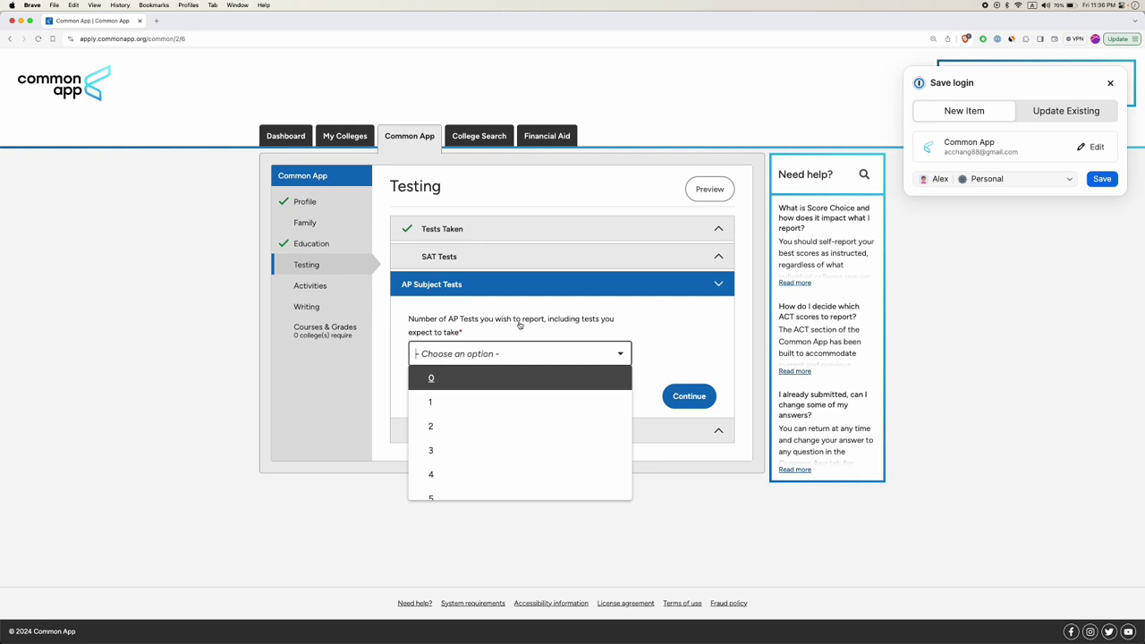
pyautogui.click(430, 451)
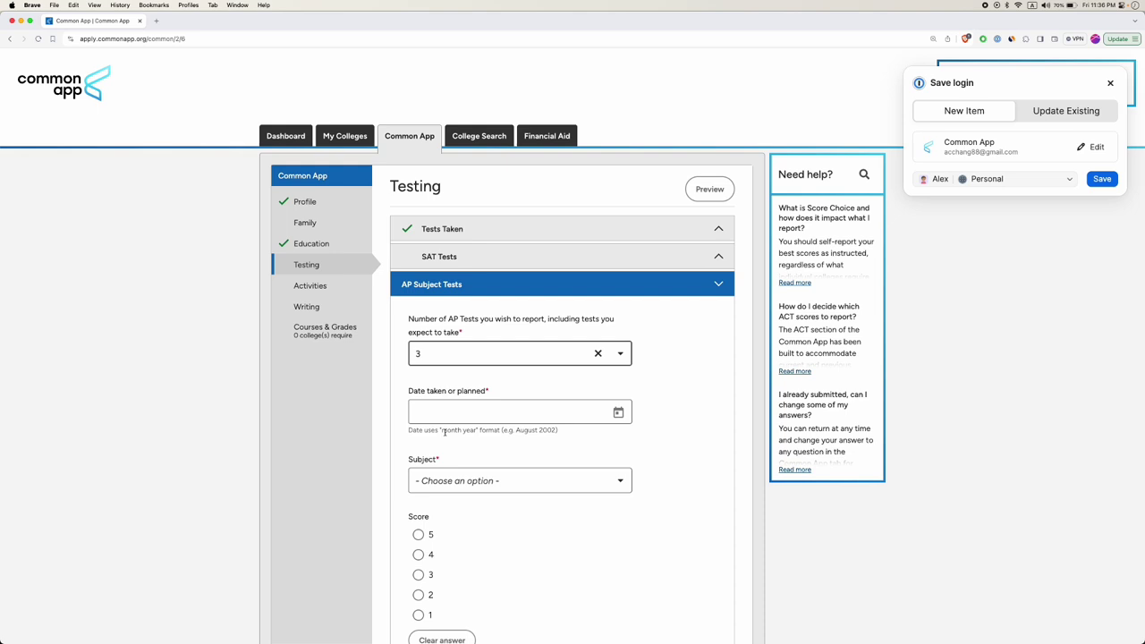
pyautogui.scroll(-10, 445, 432)
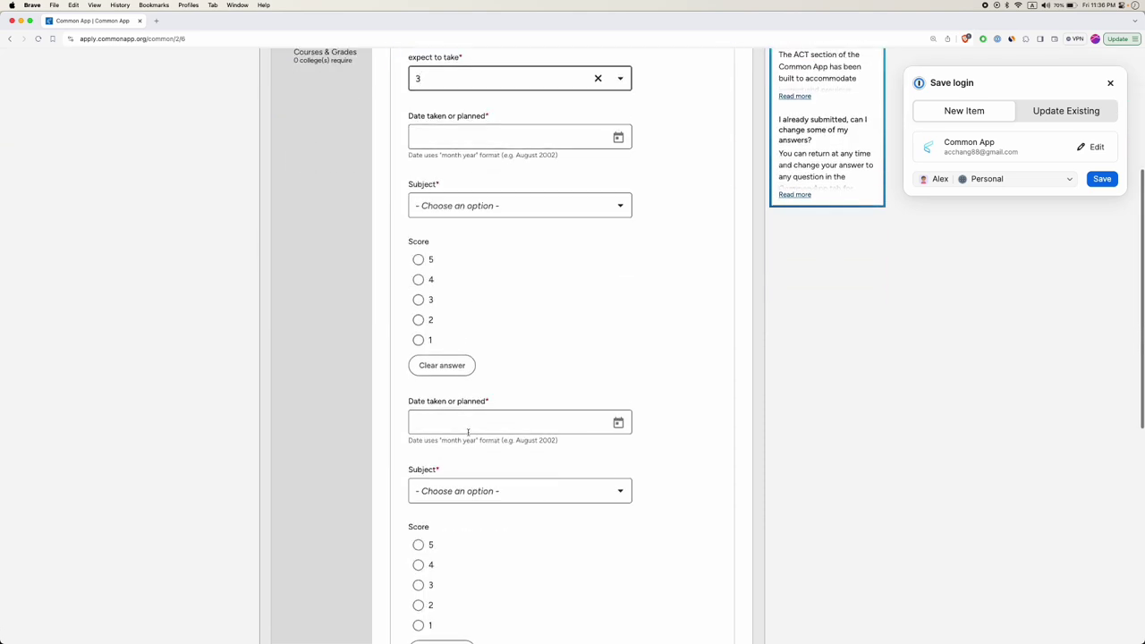
pyautogui.scroll(10, 456, 428)
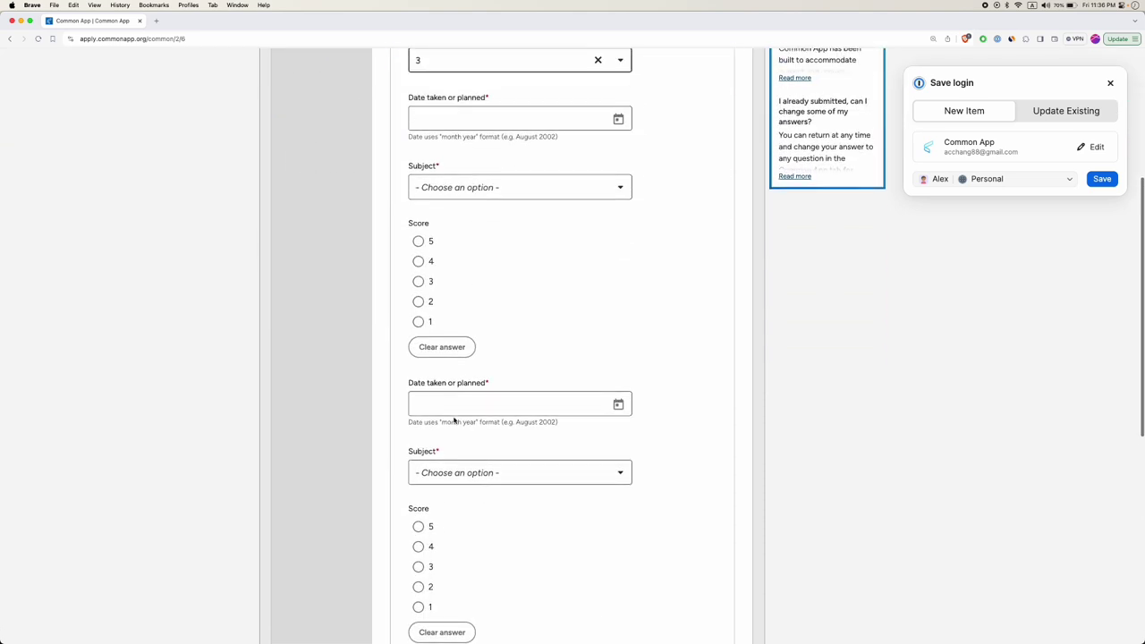
pyautogui.scroll(5, 454, 420)
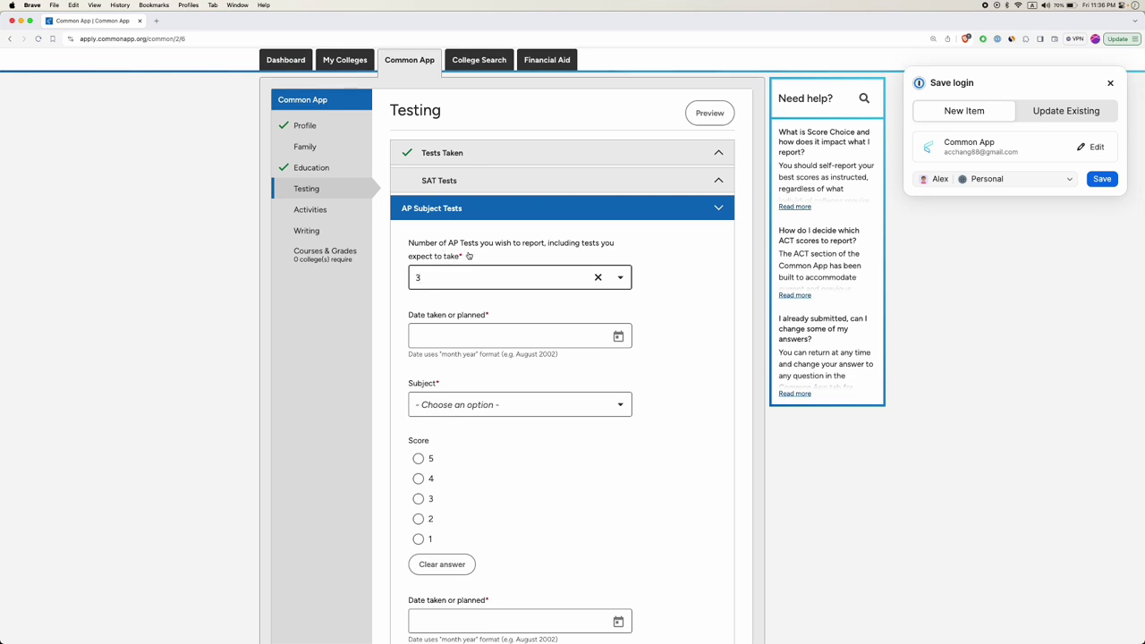
pyautogui.moveTo(558, 244); pyautogui.dragTo(507, 258)
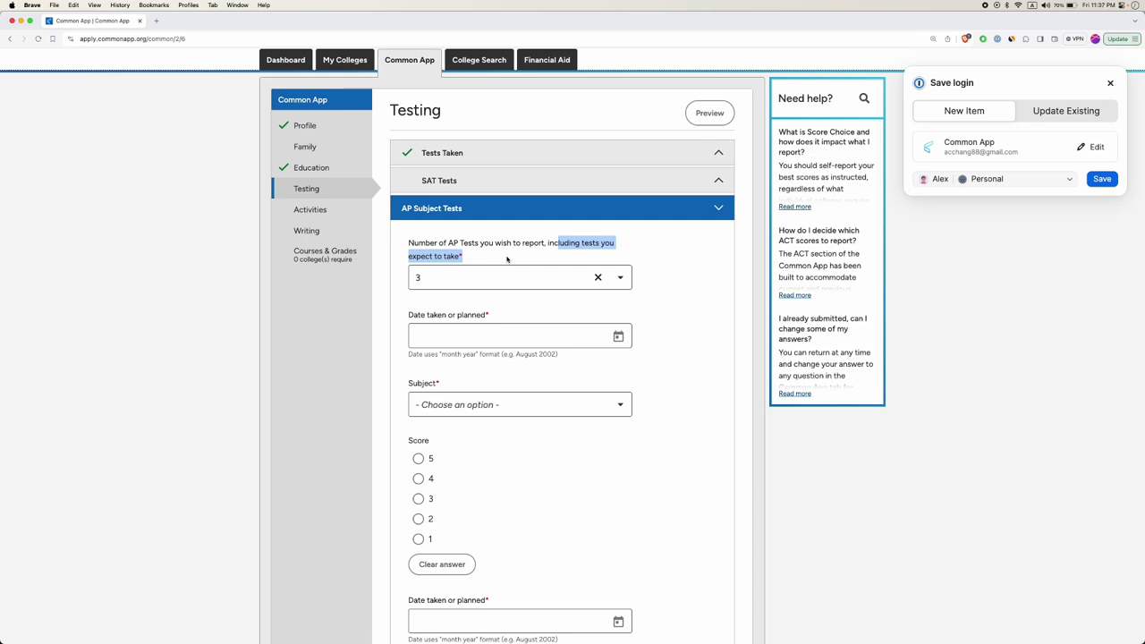
# Change the AP test count from 3 to 5.
pyautogui.click(432, 276)
pyautogui.scroll(-1, 445, 398)
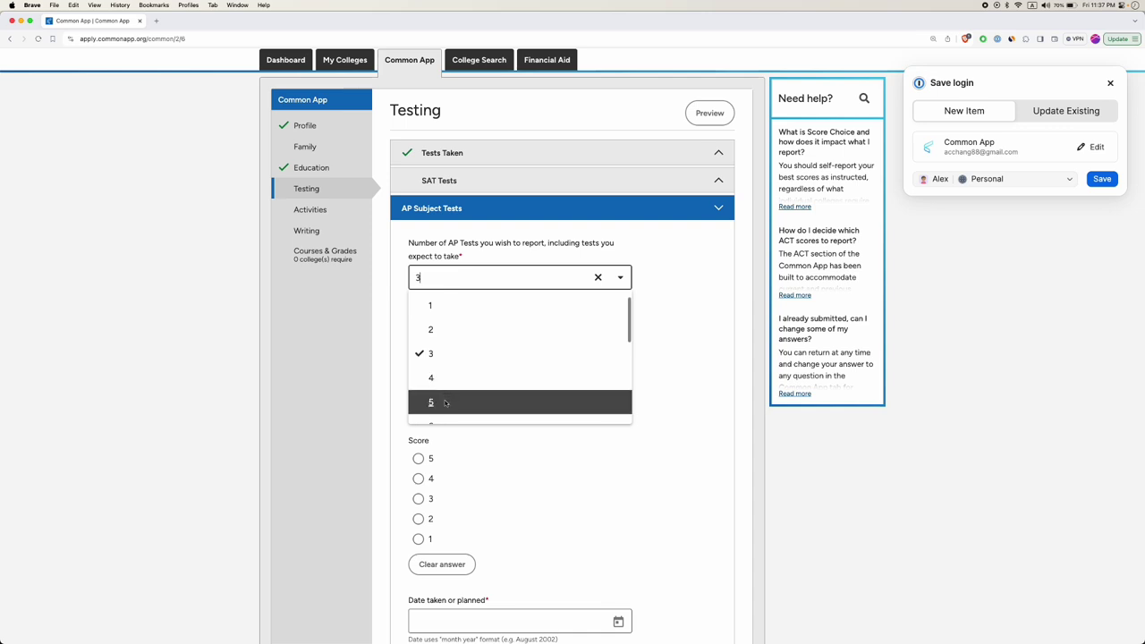
pyautogui.click(445, 402)
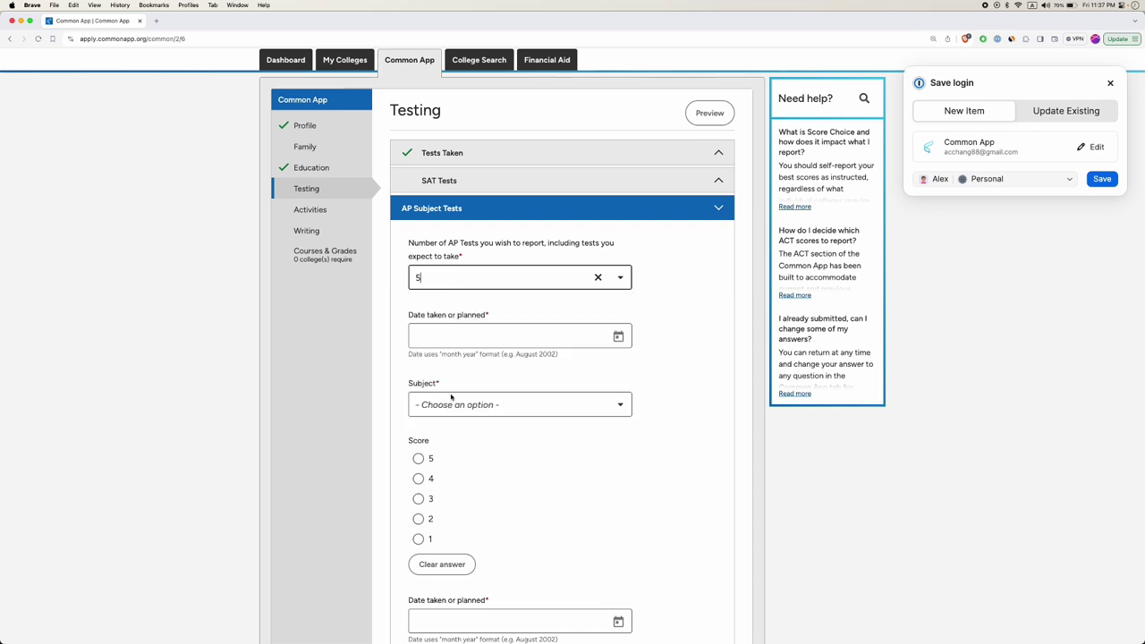
# Date the first AP test May 2024 and set its subject to Chemistry.
pyautogui.click(459, 331)
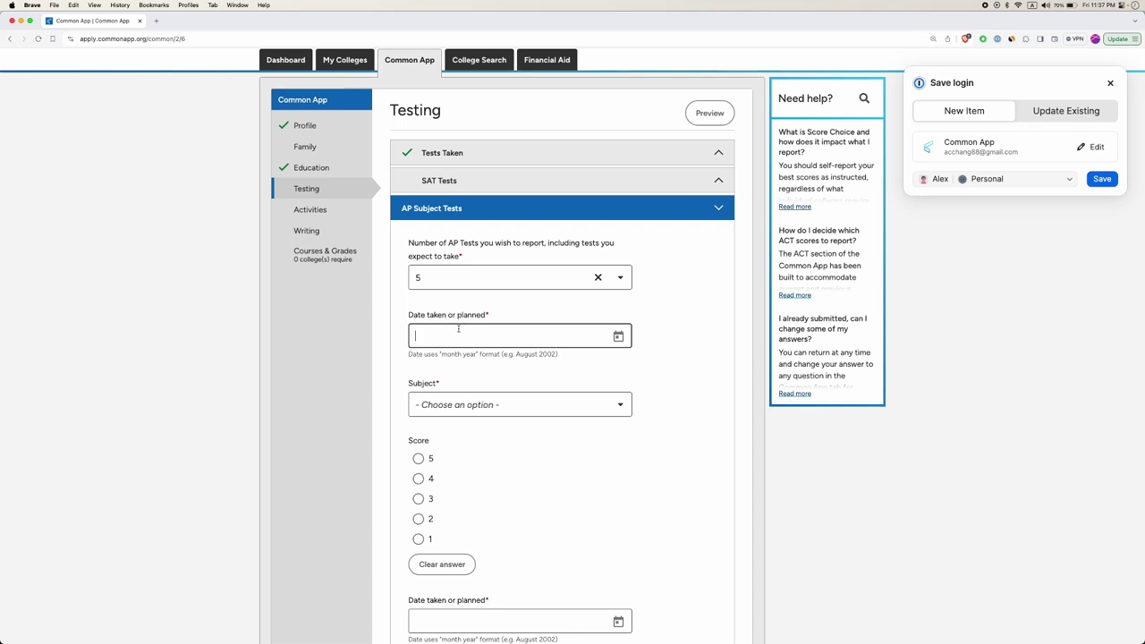
pyautogui.click(617, 335)
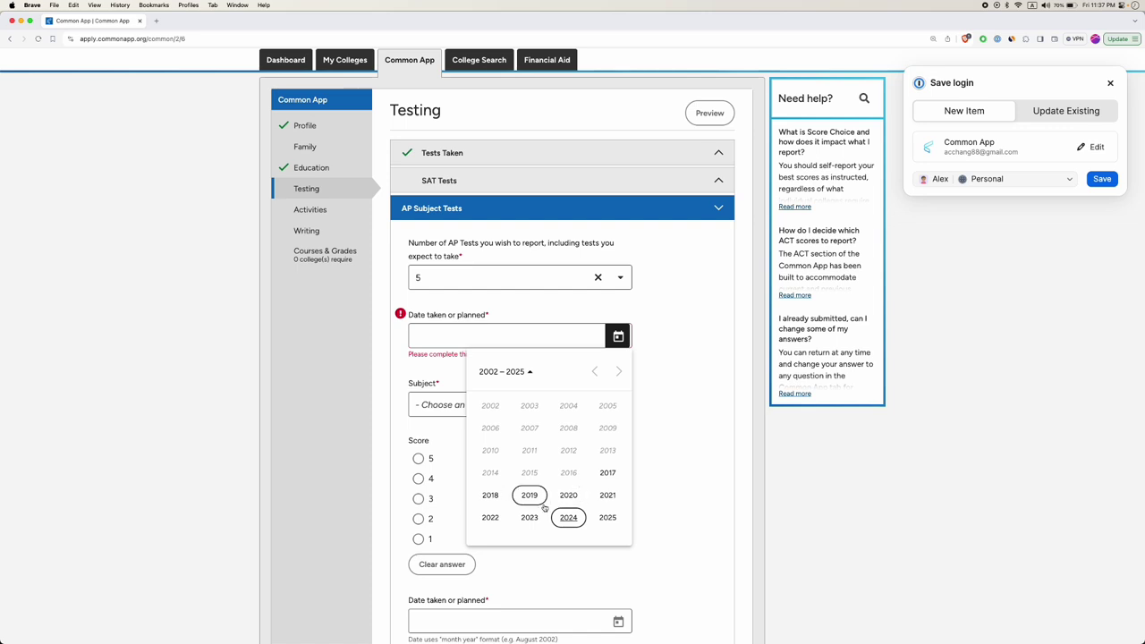
pyautogui.click(568, 519)
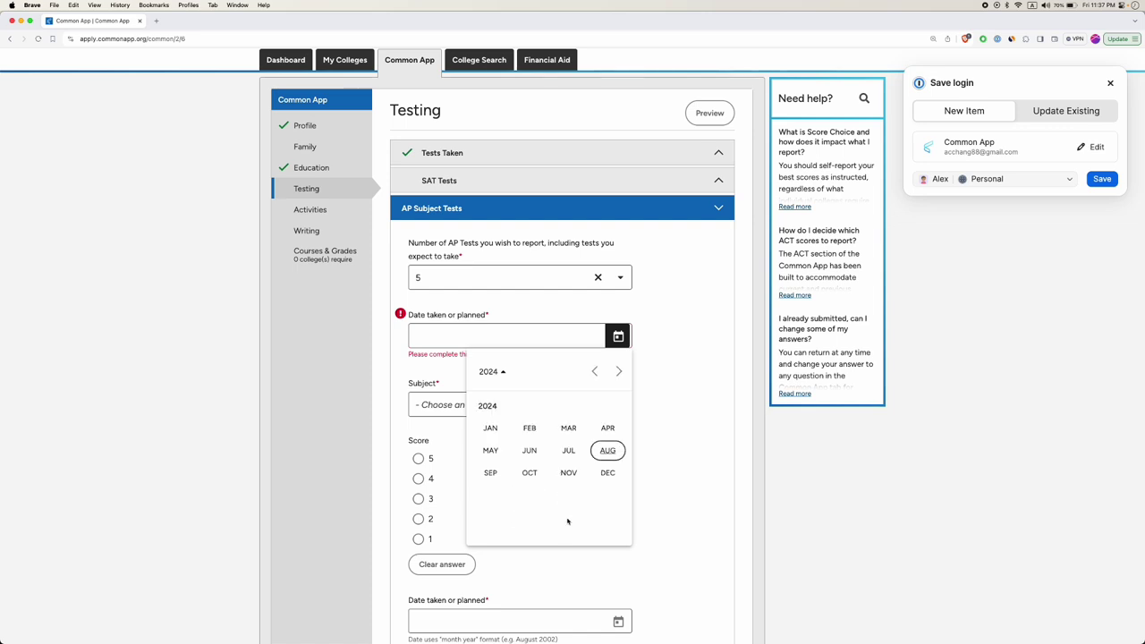
pyautogui.click(491, 451)
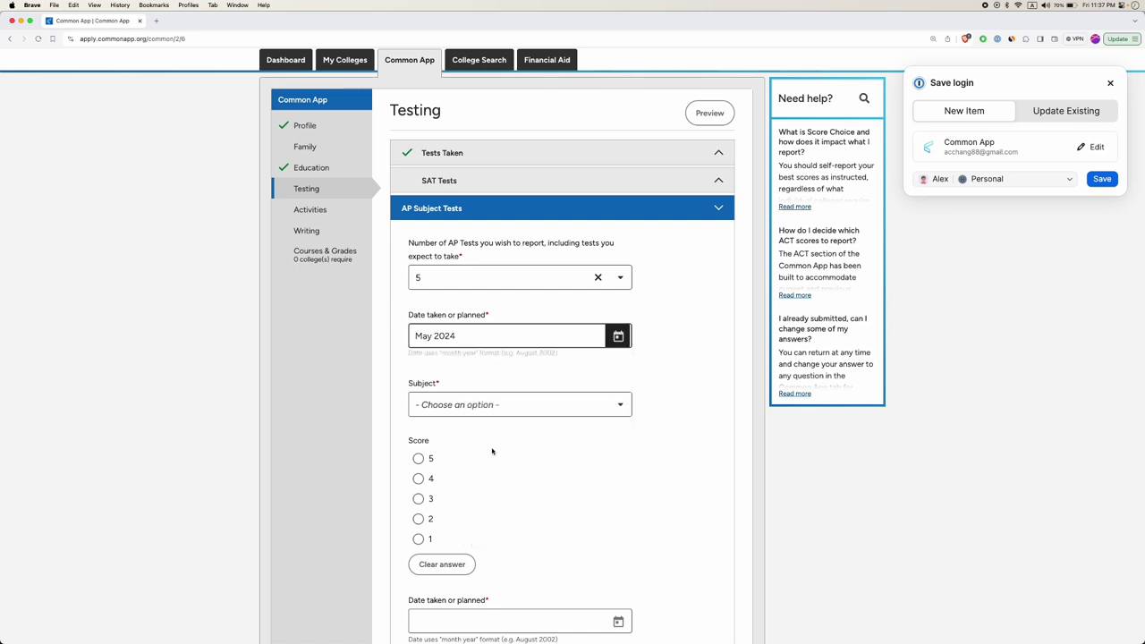
pyautogui.click(481, 404)
pyautogui.scroll(-3, 479, 465)
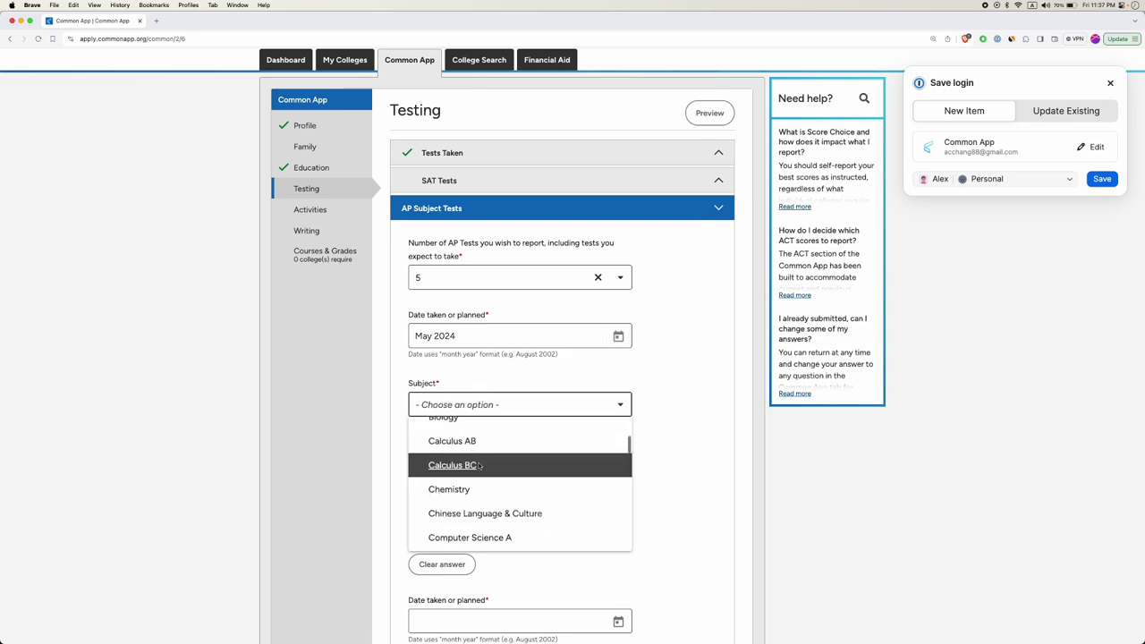
pyautogui.click(449, 489)
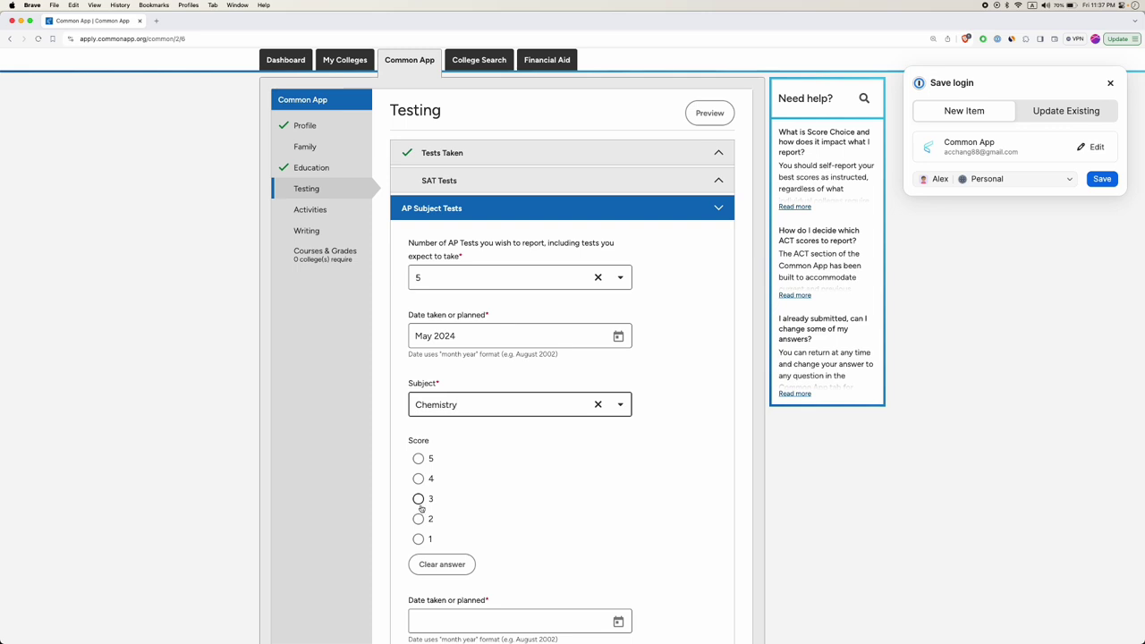
# Score Chemistry 5 and add Computer Science A, dated May 2024, with score 5.
pyautogui.click(418, 458)
pyautogui.scroll(-3, 530, 385)
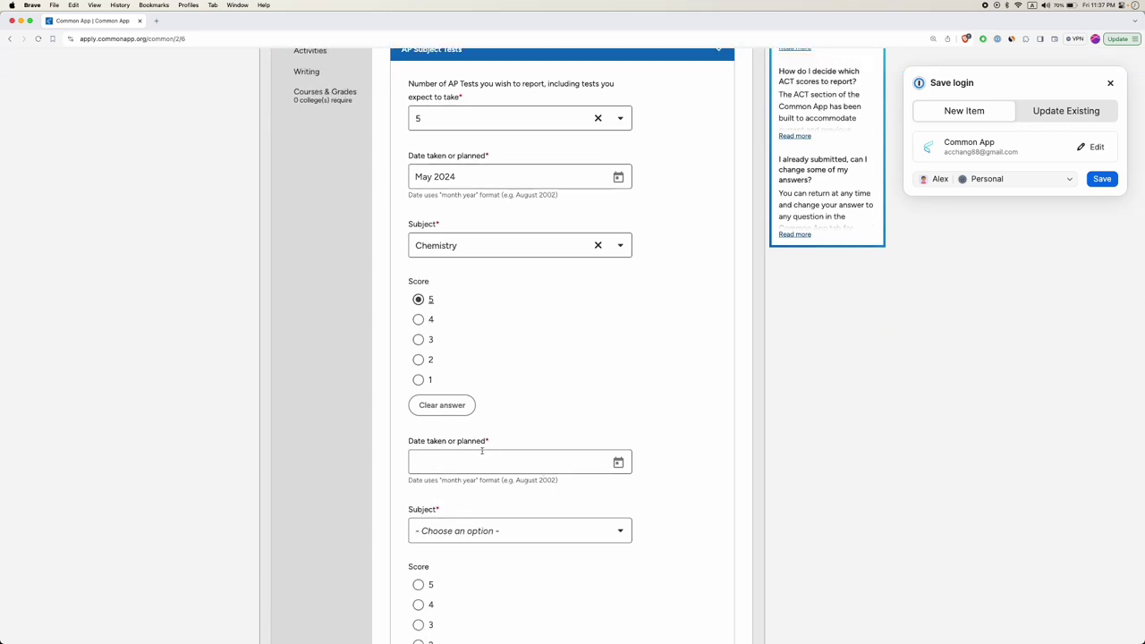
pyautogui.click(618, 462)
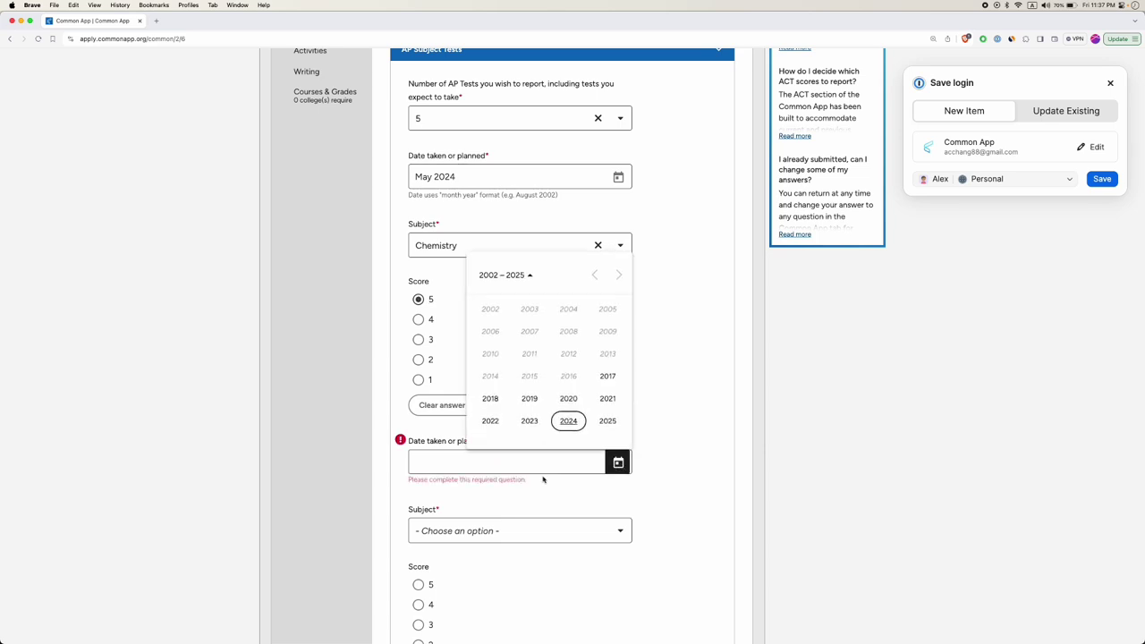
pyautogui.click(569, 421)
pyautogui.click(490, 354)
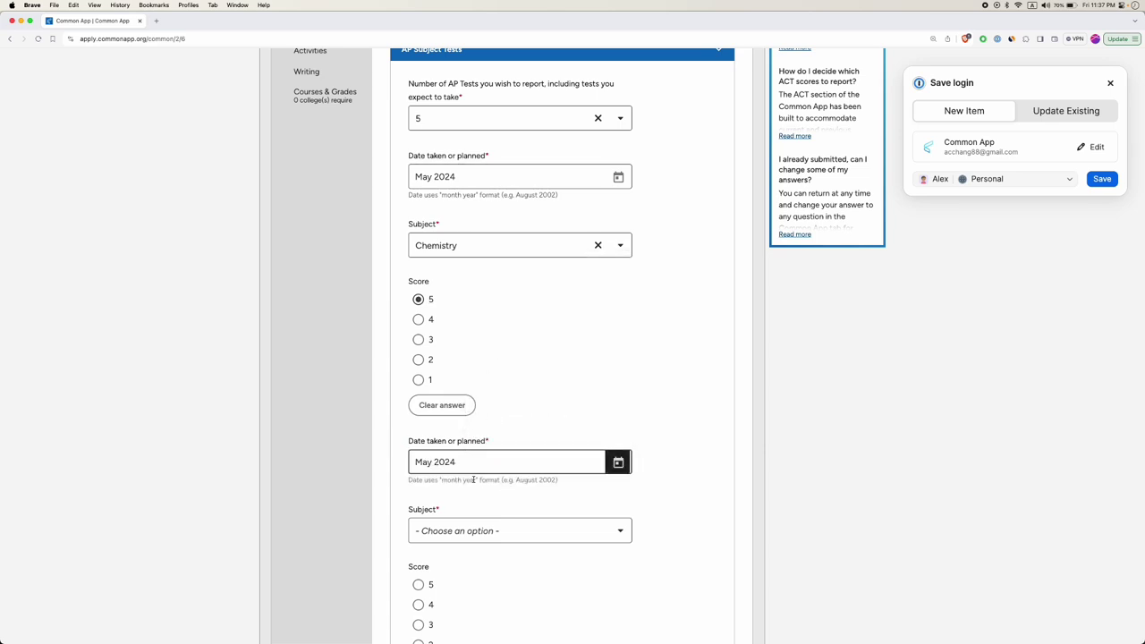
pyautogui.click(459, 532)
pyautogui.scroll(-5, 450, 474)
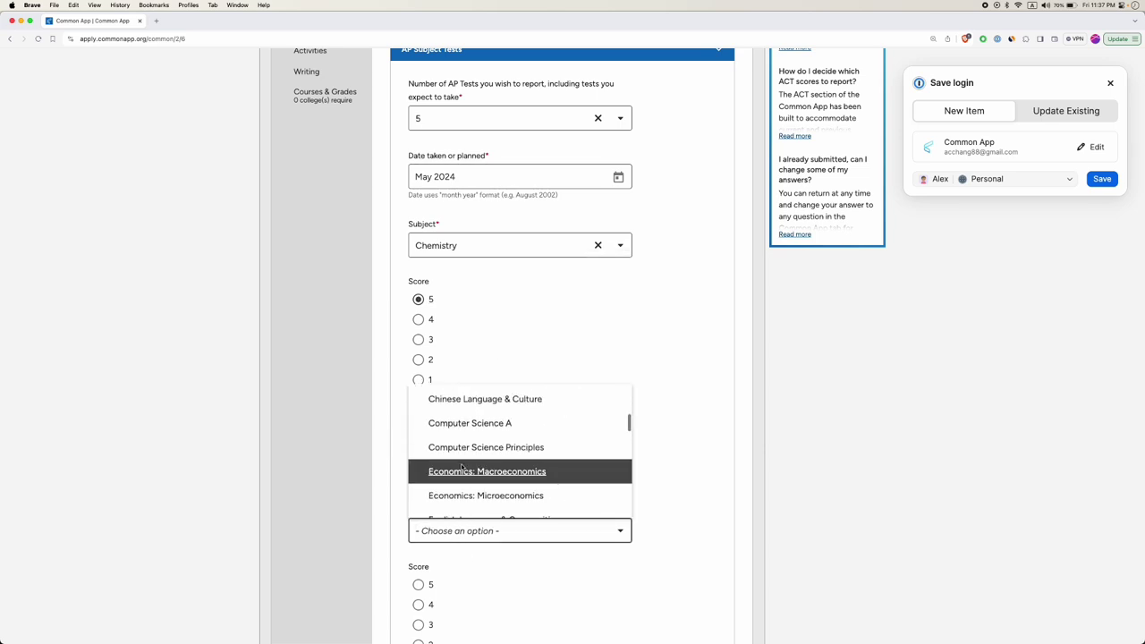
pyautogui.click(469, 429)
pyautogui.scroll(-2, 454, 496)
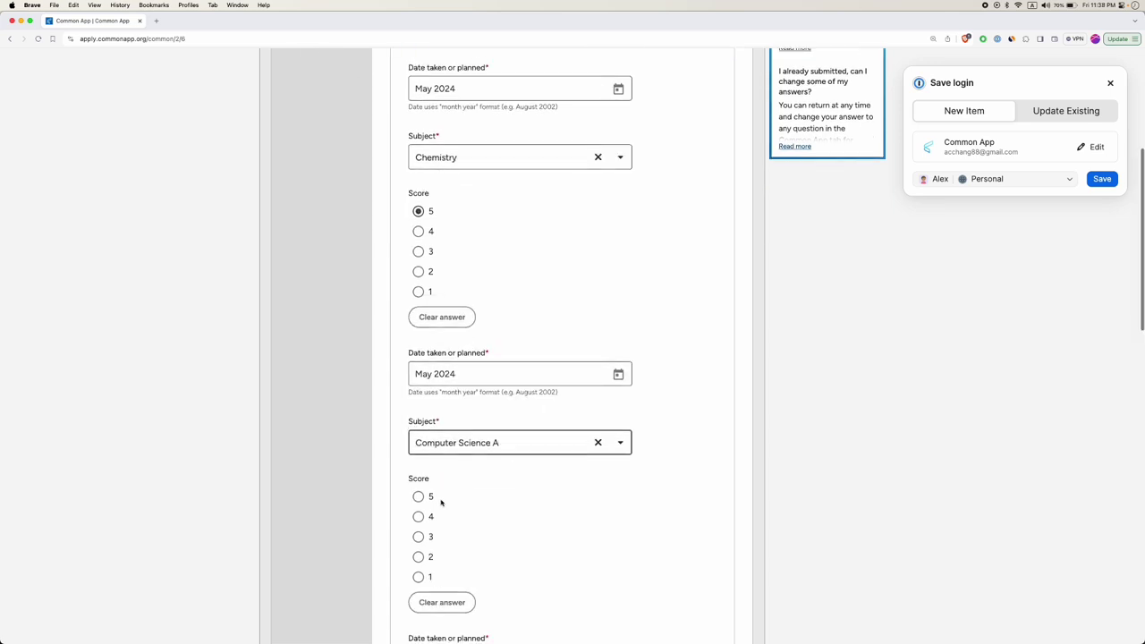
pyautogui.click(417, 498)
# Add Music Theory as the third AP test, dated May 2024, with score 4.
pyautogui.scroll(-4, 463, 516)
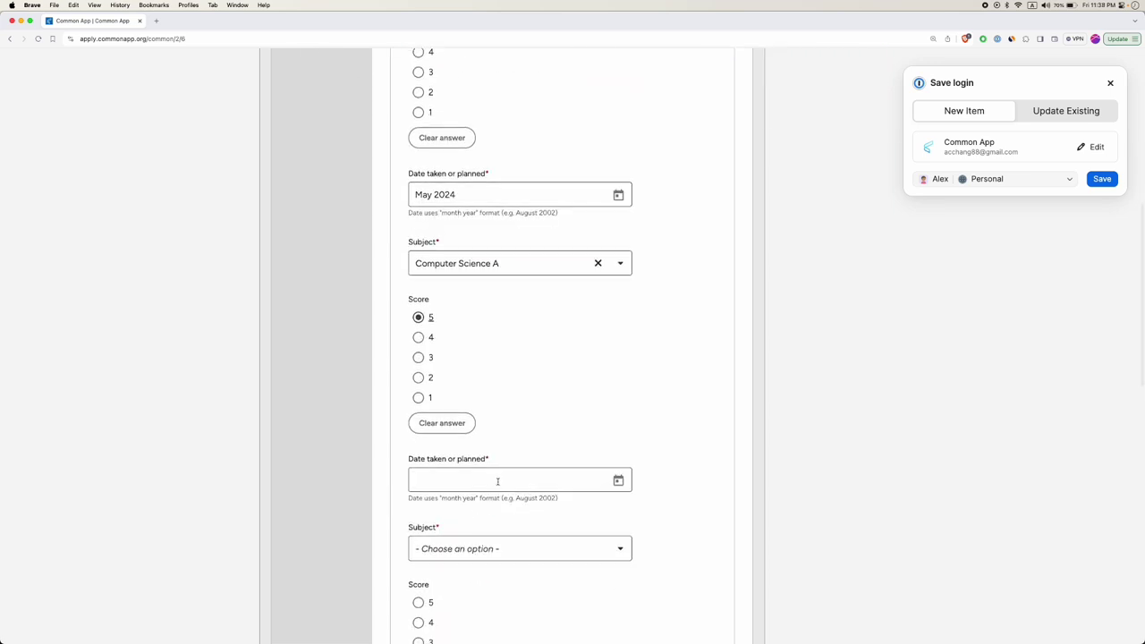
pyautogui.scroll(-1, 476, 468)
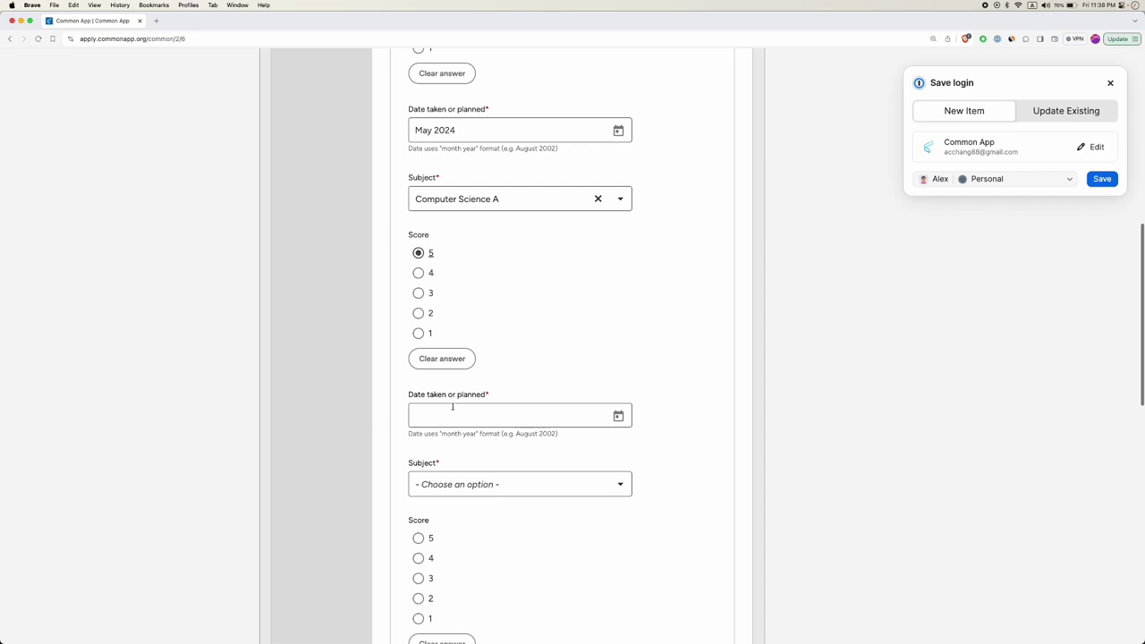
pyautogui.click(617, 416)
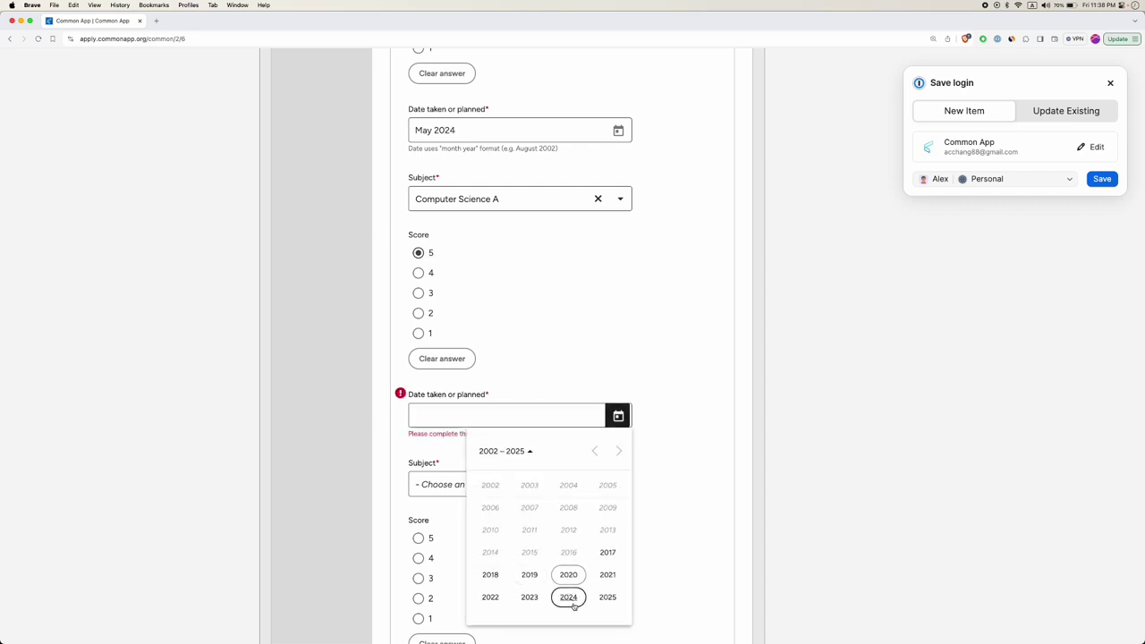
pyautogui.click(568, 596)
pyautogui.click(490, 532)
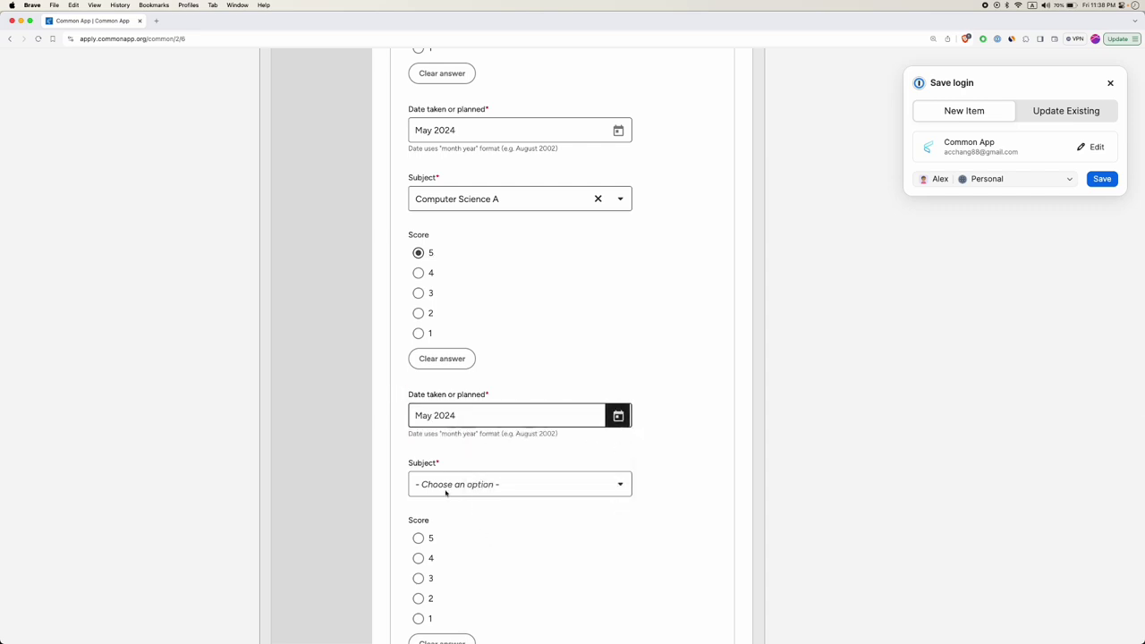
pyautogui.click(447, 488)
pyautogui.scroll(-10, 462, 562)
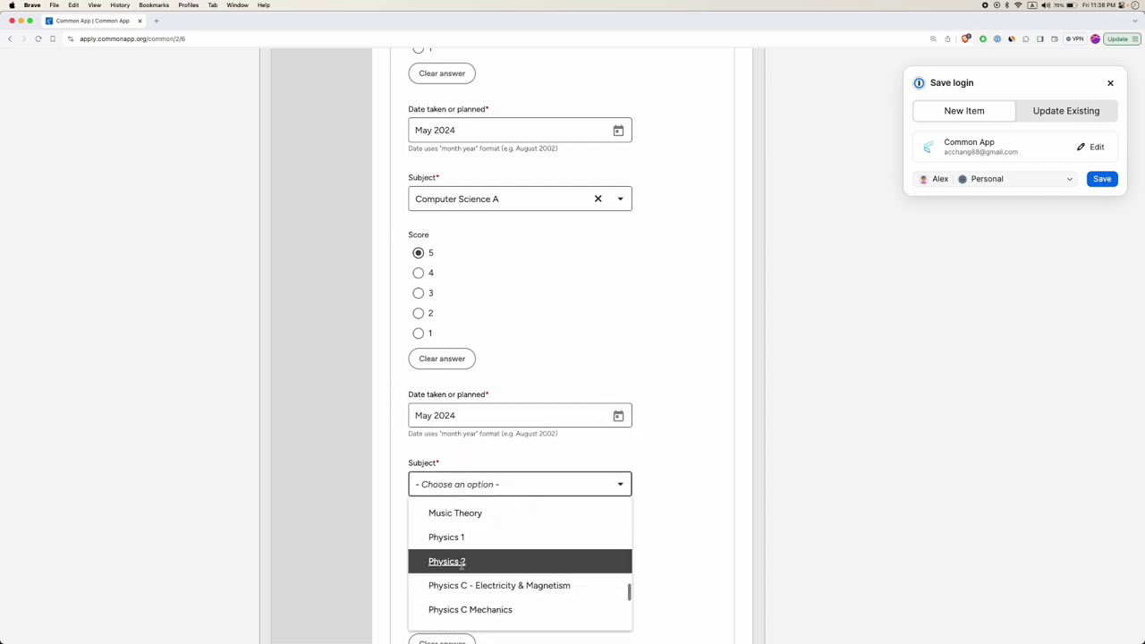
pyautogui.click(462, 513)
pyautogui.click(459, 564)
pyautogui.scroll(-2, 458, 567)
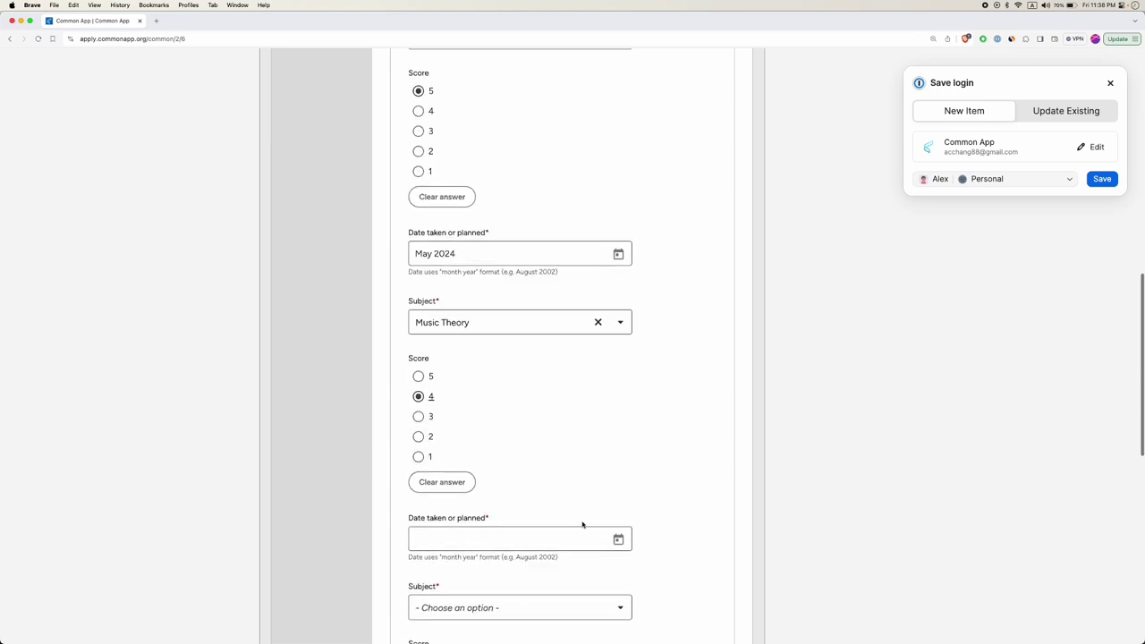
pyautogui.click(619, 540)
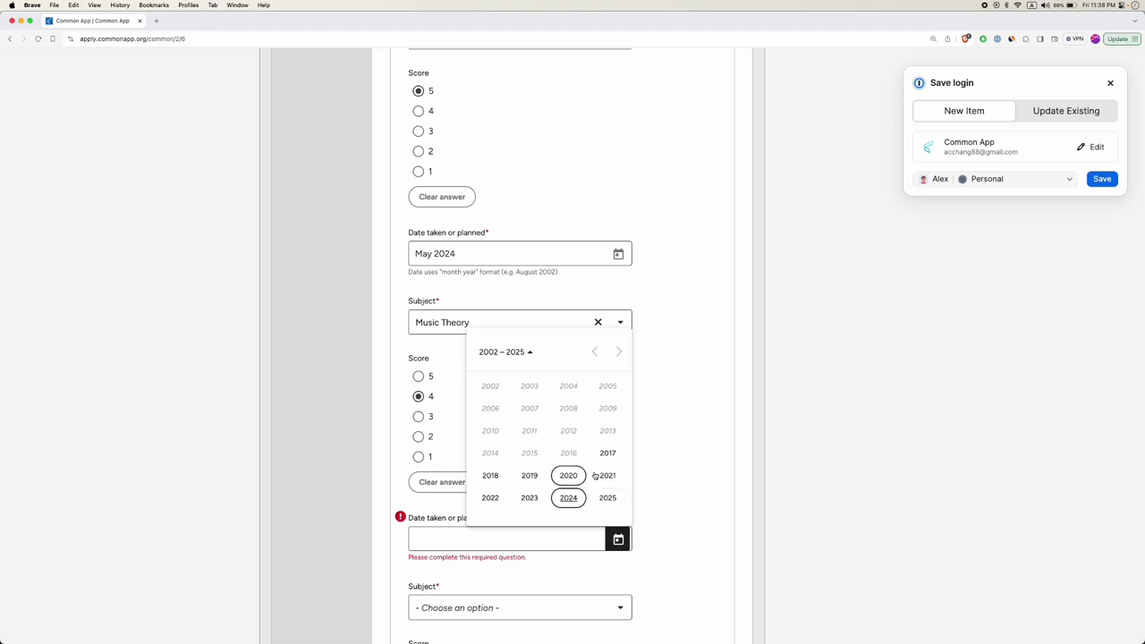
# Date Music Theory May 2025 and set the next test's subject to Economics: Macroeconomics.
pyautogui.click(607, 498)
pyautogui.click(490, 430)
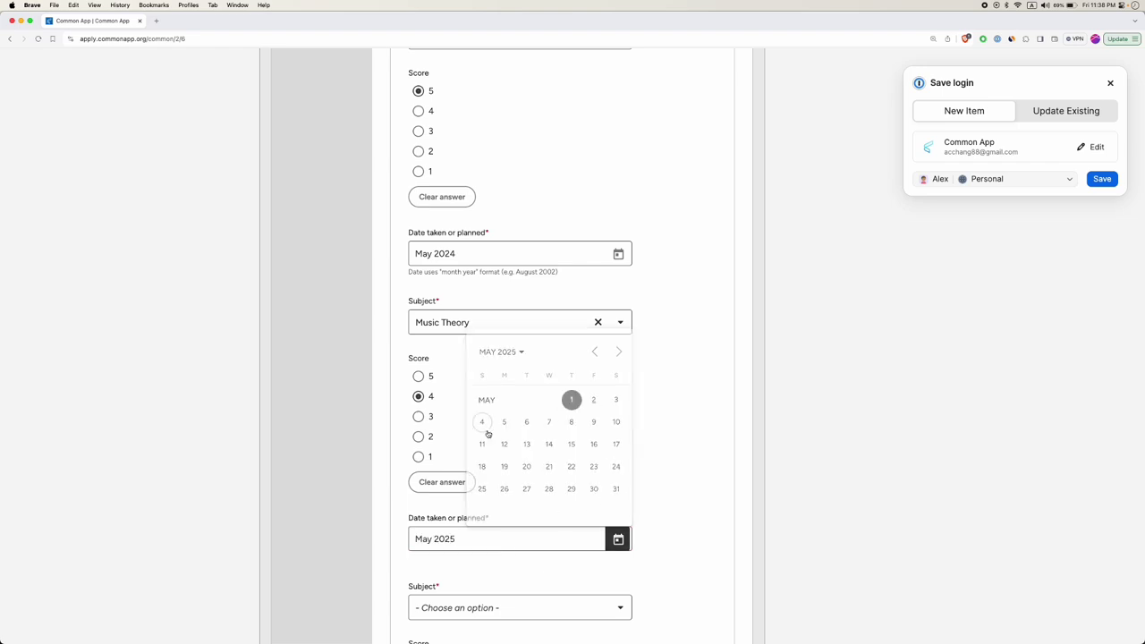
pyautogui.scroll(-1, 510, 497)
pyautogui.click(484, 503)
pyautogui.scroll(-5, 481, 424)
pyautogui.click(483, 436)
# Set the Economics: Macroeconomics test date to May 2025.
pyautogui.scroll(-1, 516, 460)
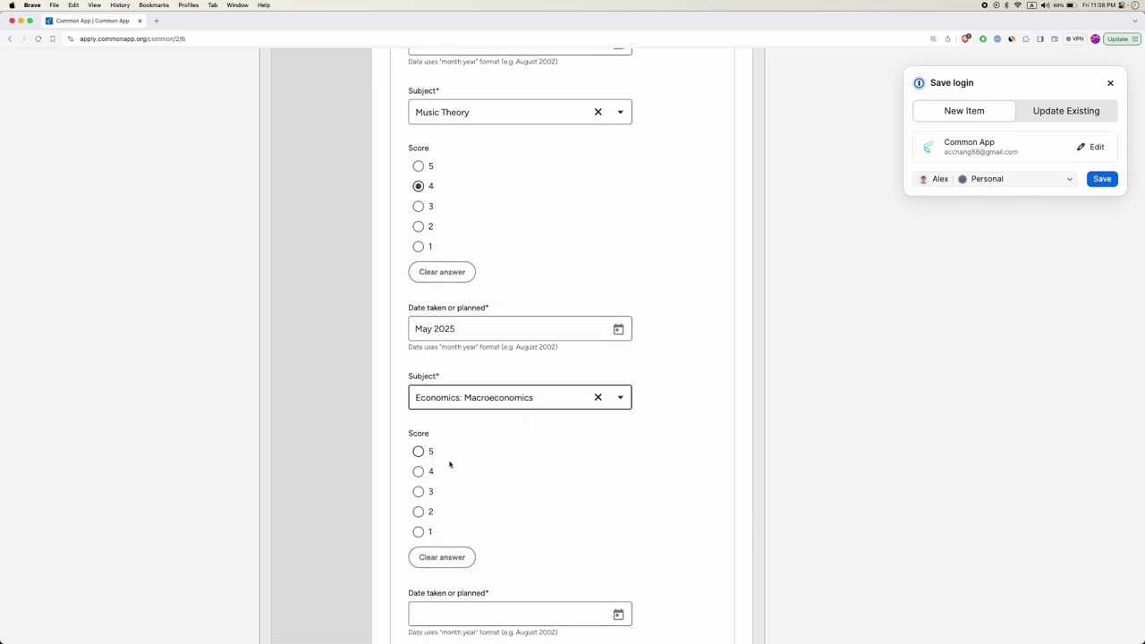
pyautogui.scroll(-1, 451, 467)
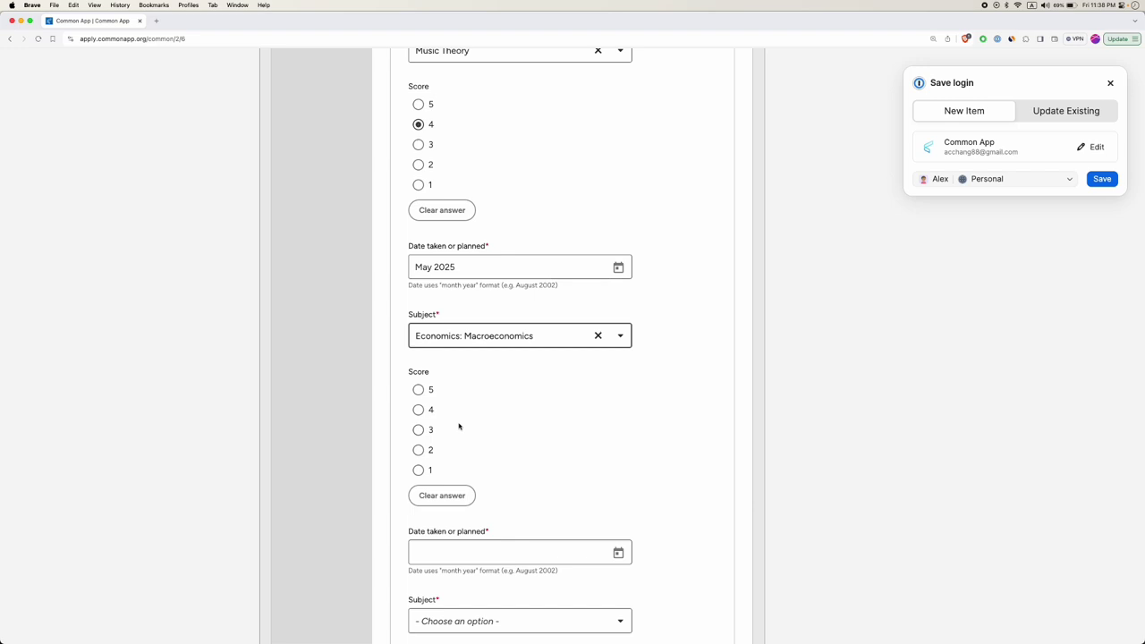
pyautogui.scroll(-1, 477, 451)
pyautogui.click(583, 470)
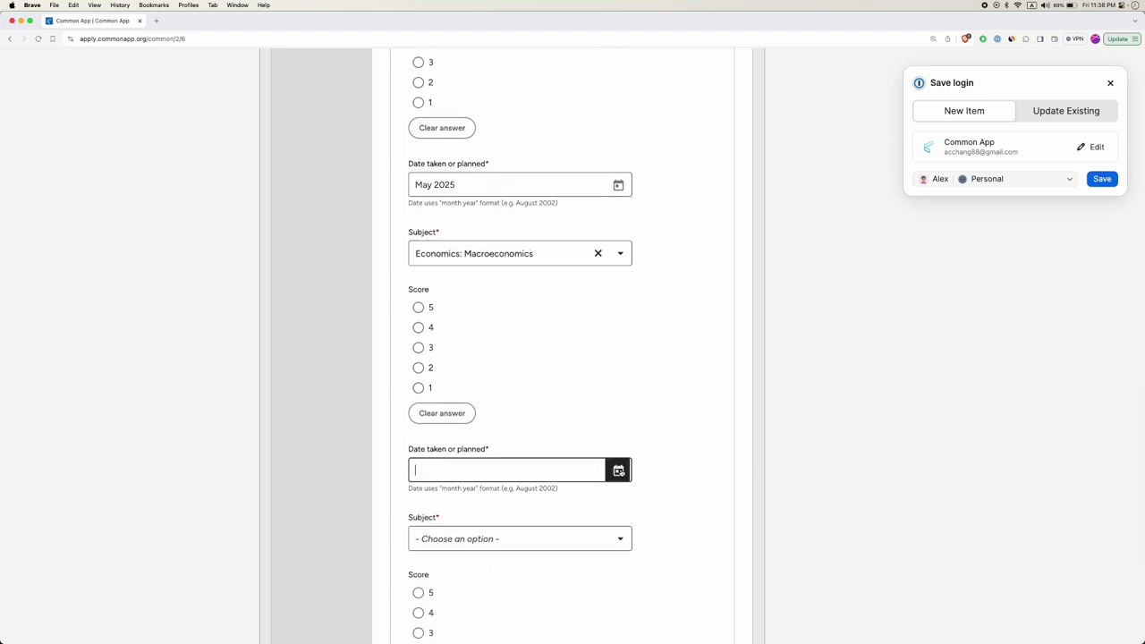
pyautogui.click(617, 470)
pyautogui.click(608, 427)
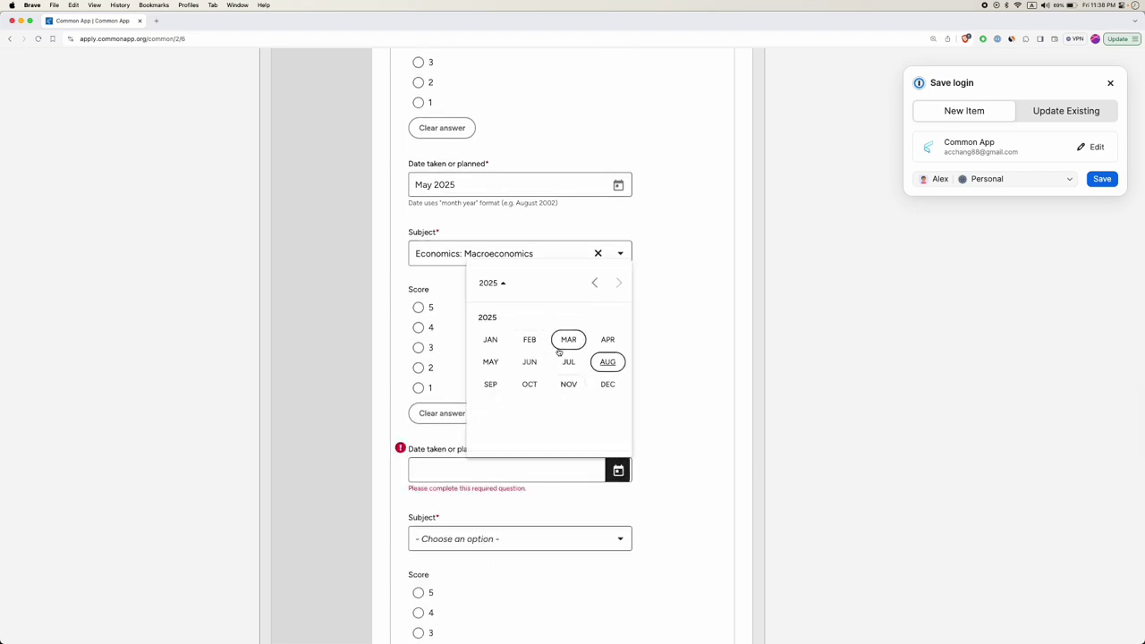
pyautogui.click(490, 361)
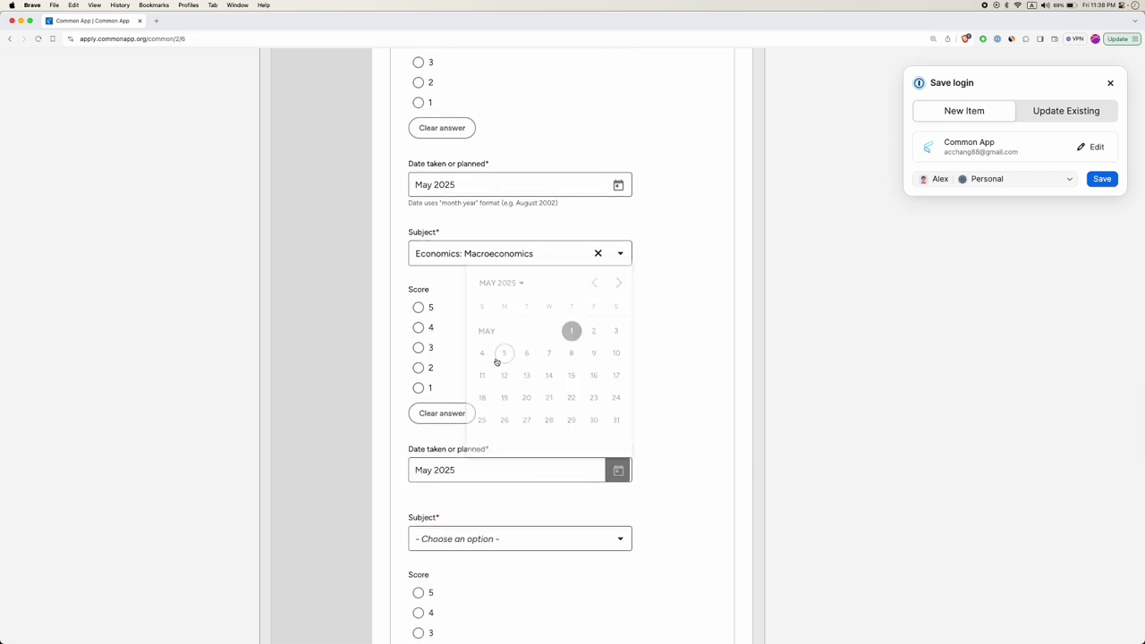
# Choose Physics 2 as the subject of the last AP test.
pyautogui.click(487, 535)
pyautogui.scroll(-10, 488, 444)
pyautogui.scroll(5, 486, 444)
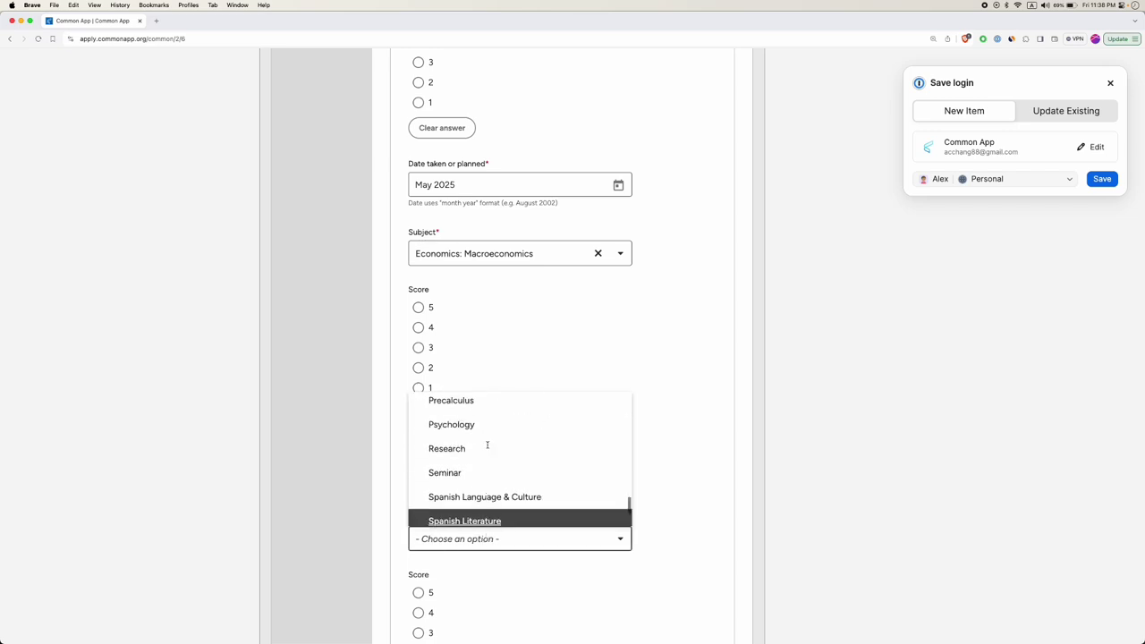
pyautogui.click(475, 462)
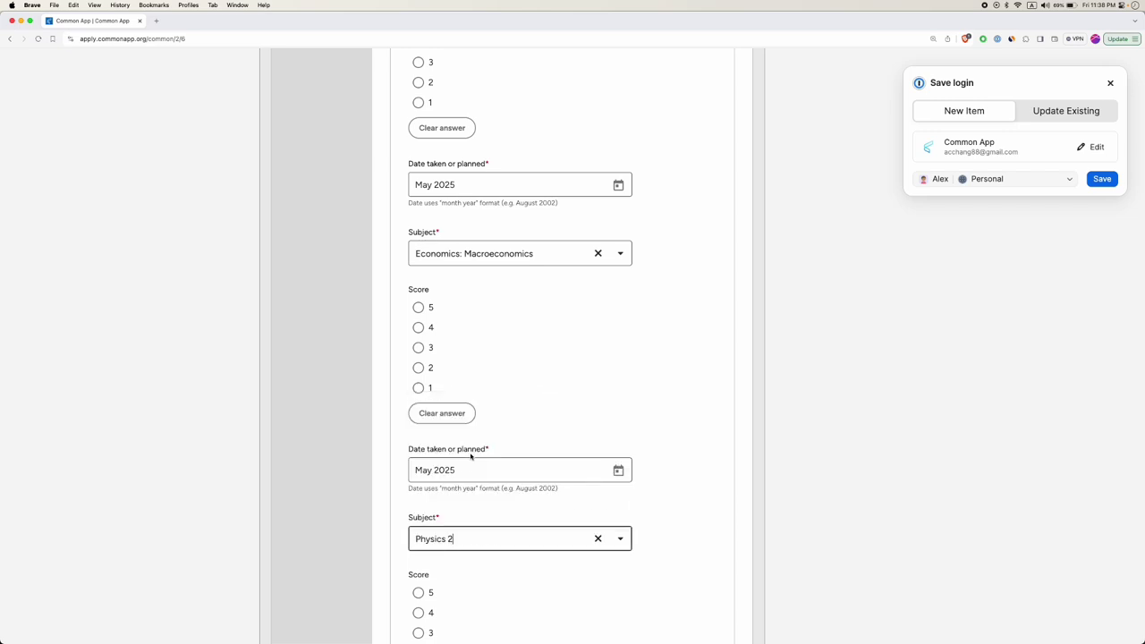
pyautogui.scroll(-3, 433, 497)
pyautogui.scroll(-2, 493, 537)
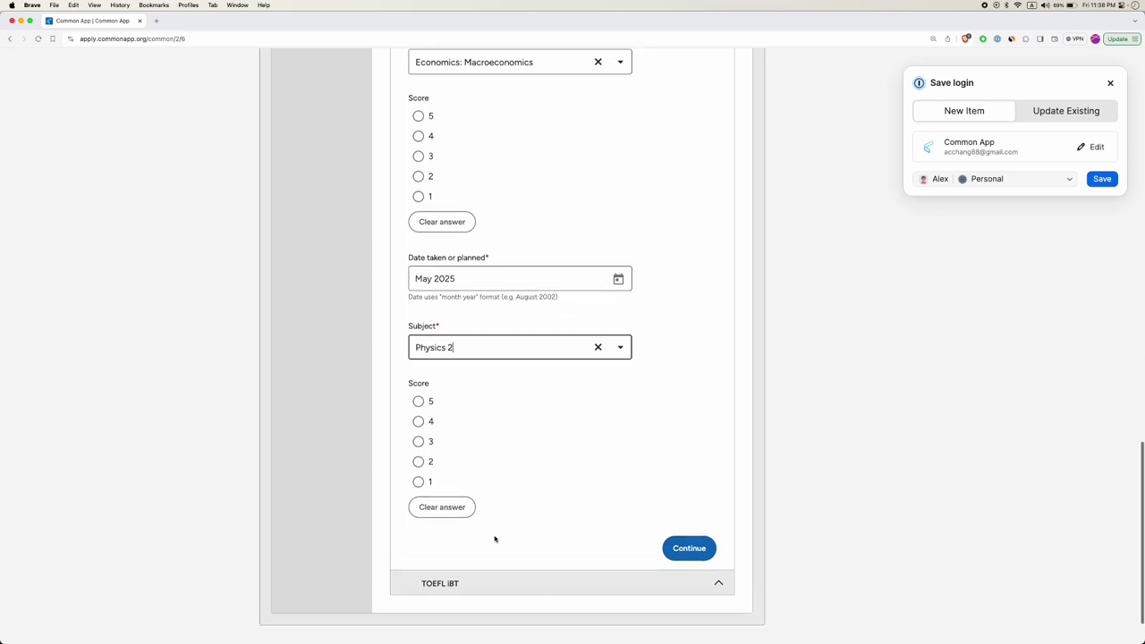
# Save the AP tests and record 2 previous TOEFL iBT attempts.
pyautogui.click(697, 524)
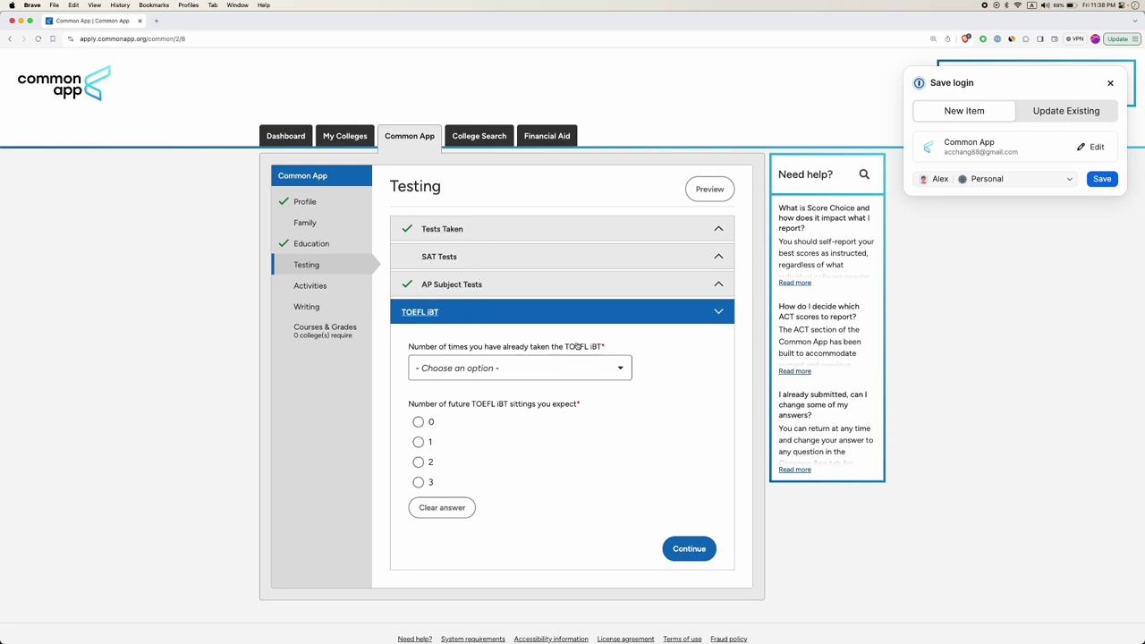
pyautogui.click(508, 372)
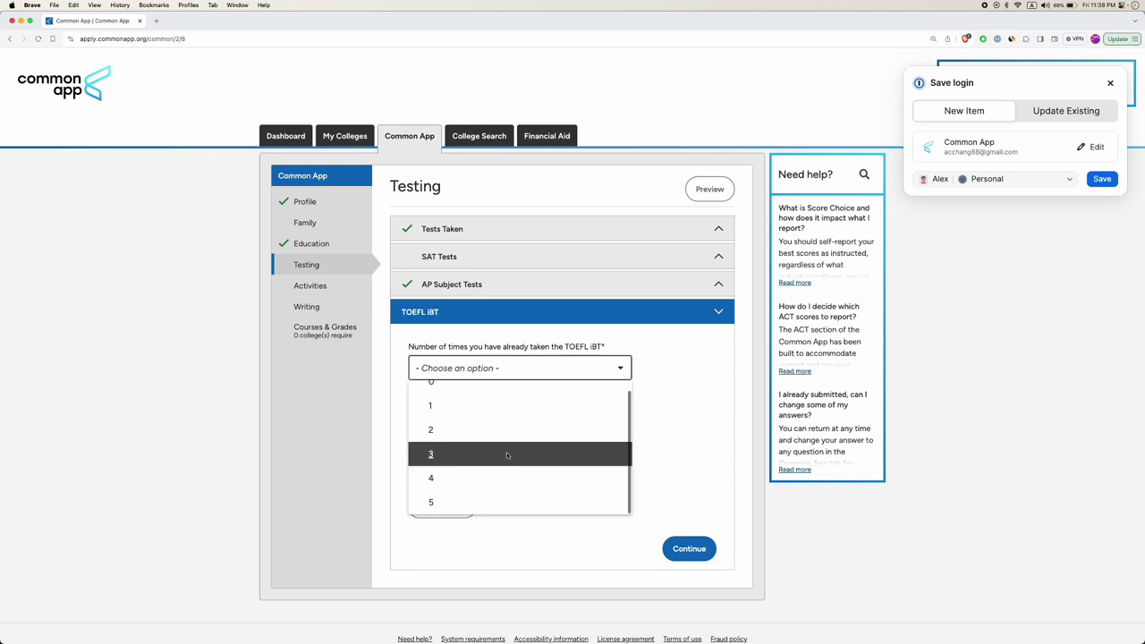
pyautogui.scroll(1, 487, 450)
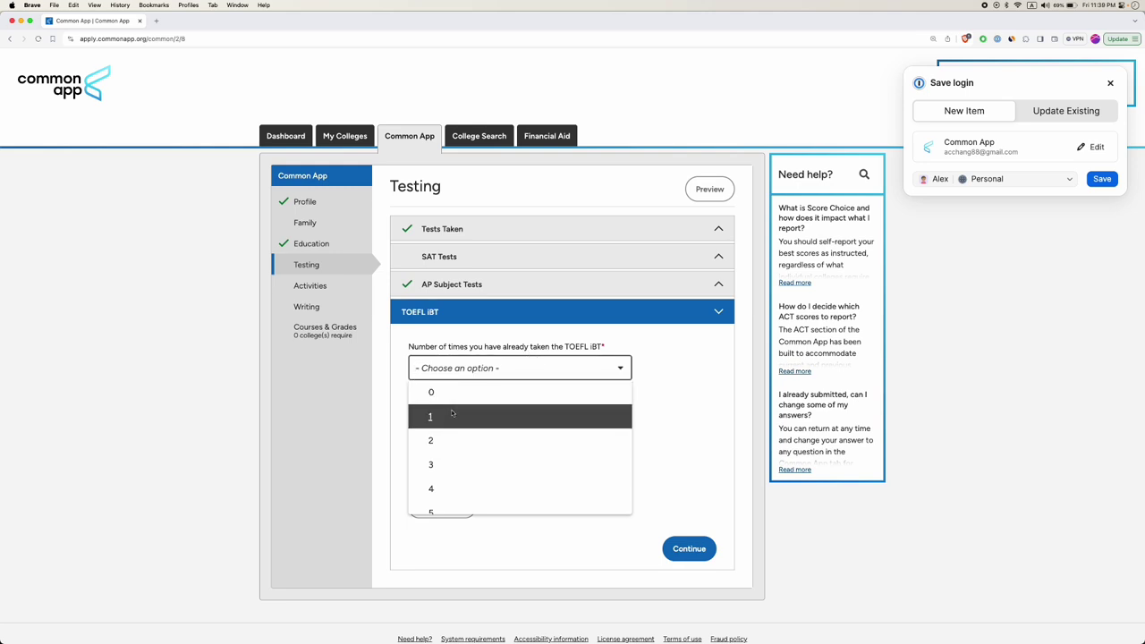
pyautogui.scroll(-1, 451, 415)
pyautogui.click(465, 438)
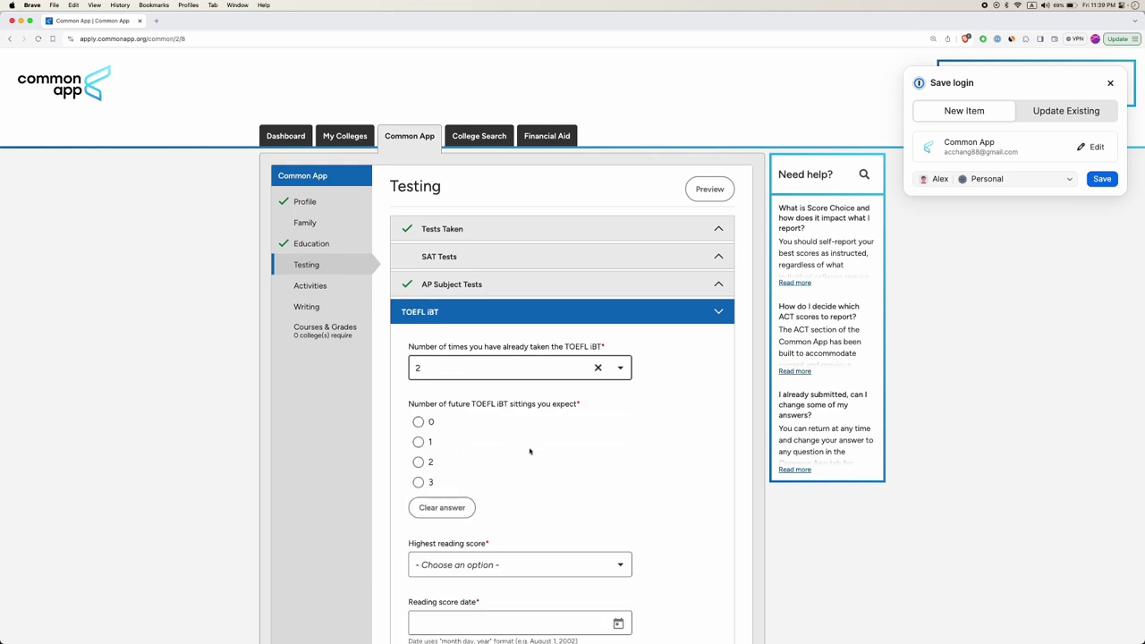
pyautogui.scroll(-2, 529, 452)
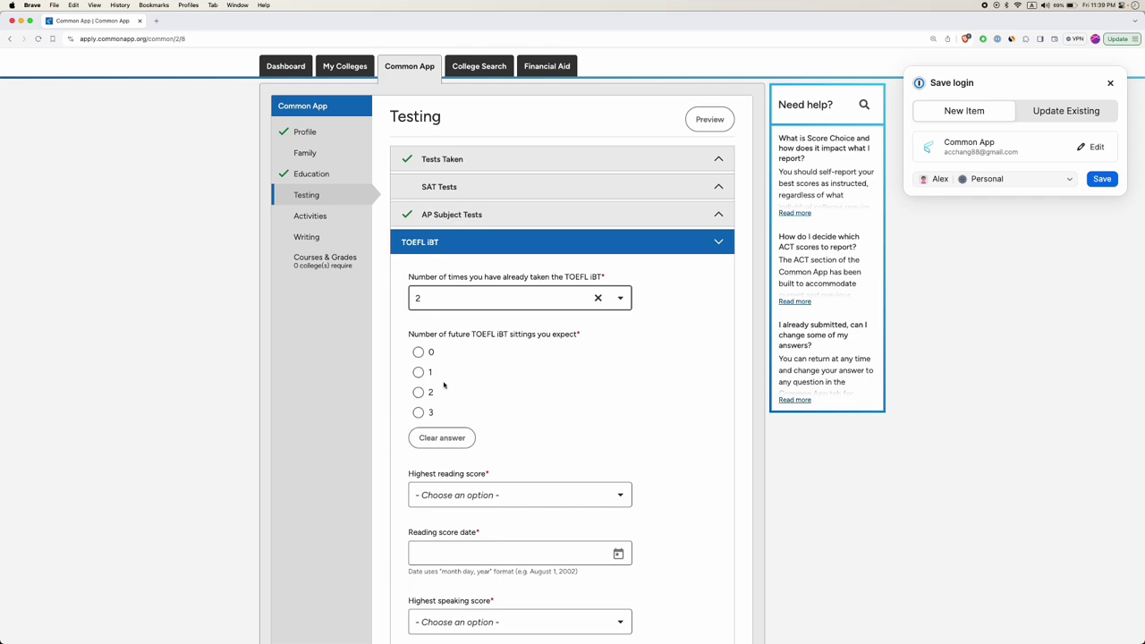
pyautogui.scroll(-3, 444, 384)
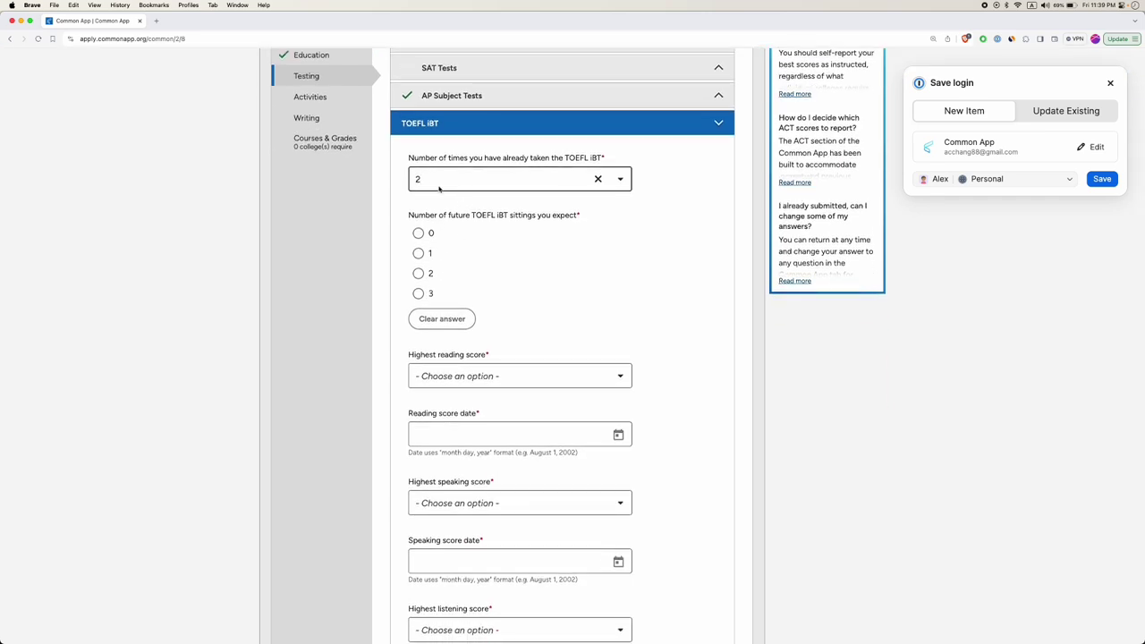
pyautogui.scroll(-3, 512, 358)
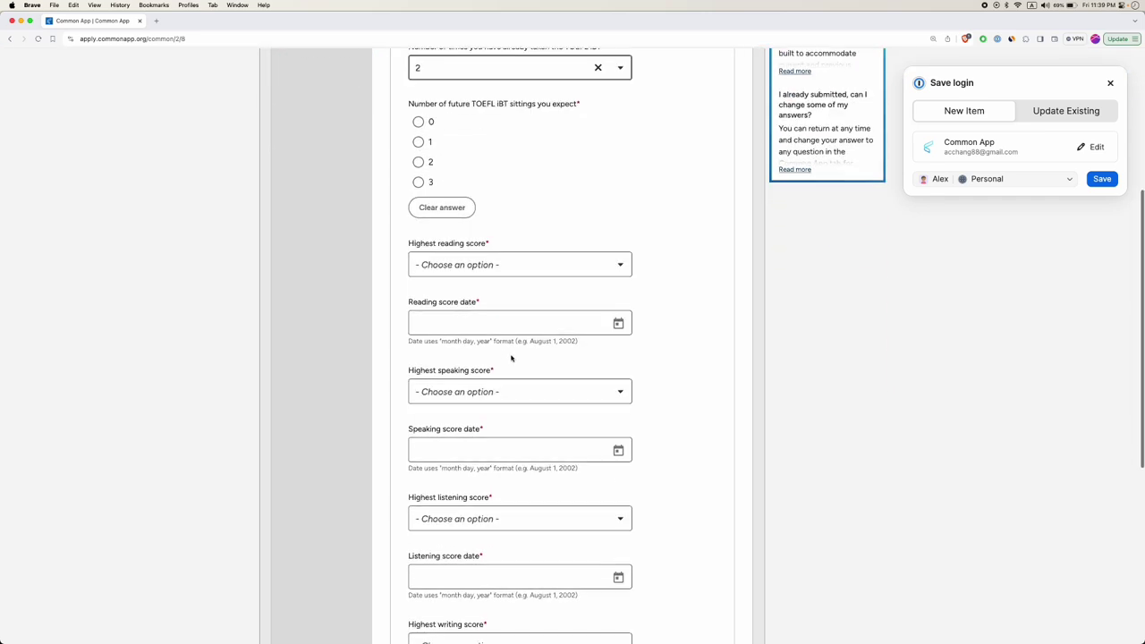
pyautogui.scroll(-3, 512, 358)
pyautogui.scroll(4, 512, 358)
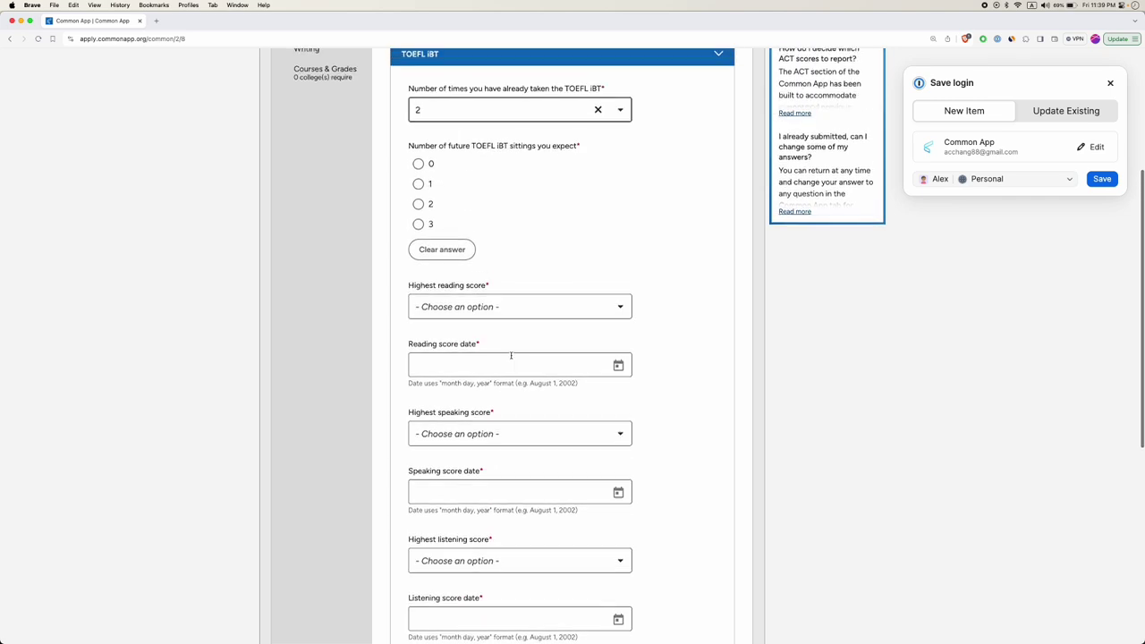
# Set the TOEFL iBT highest reading score to 30 and highest speaking score to 28.
pyautogui.click(479, 308)
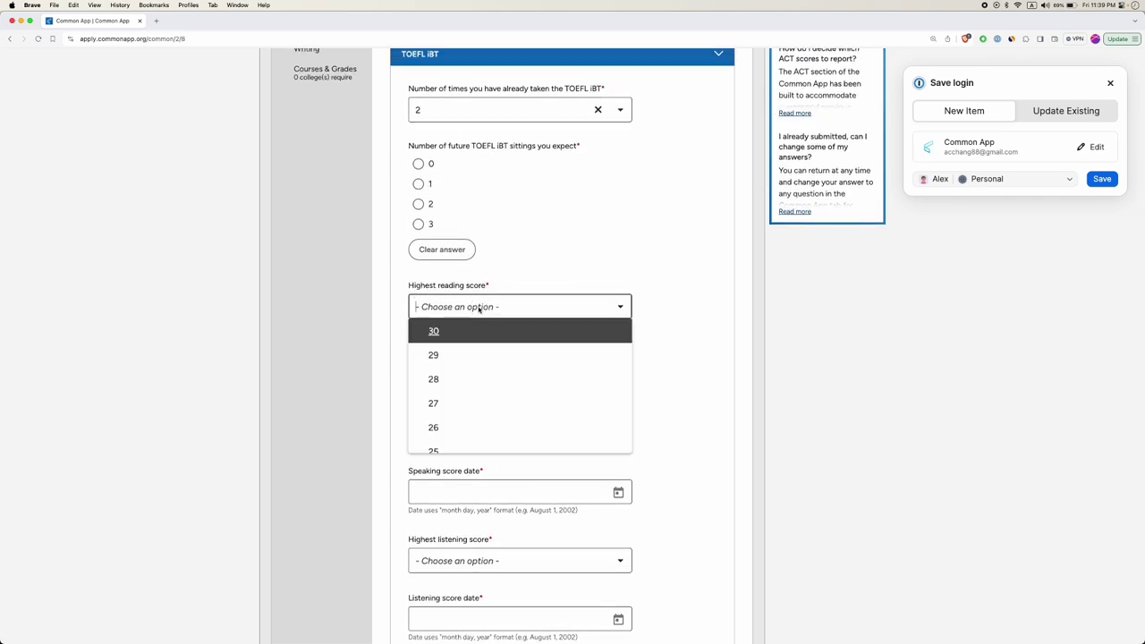
pyautogui.click(435, 329)
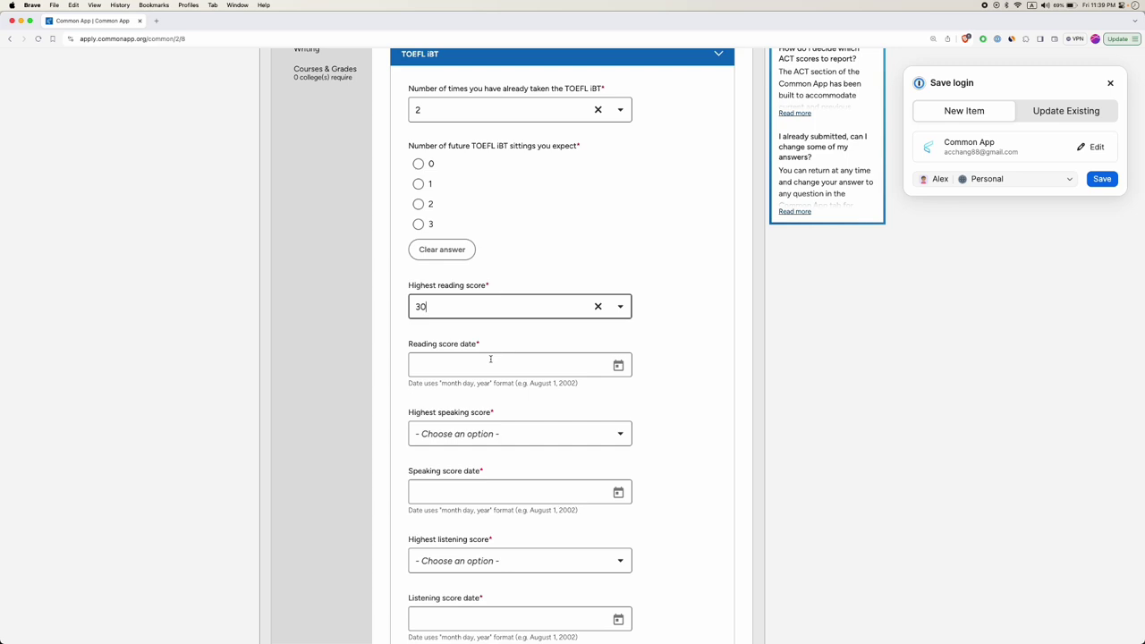
pyautogui.click(480, 433)
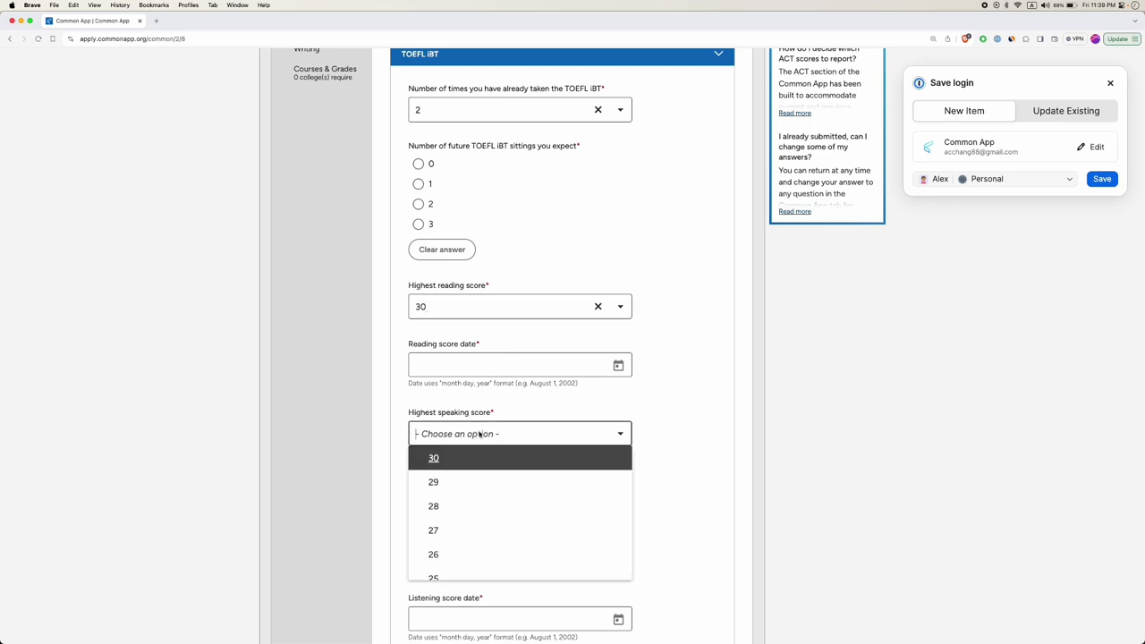
pyautogui.click(475, 504)
pyautogui.scroll(-2, 505, 507)
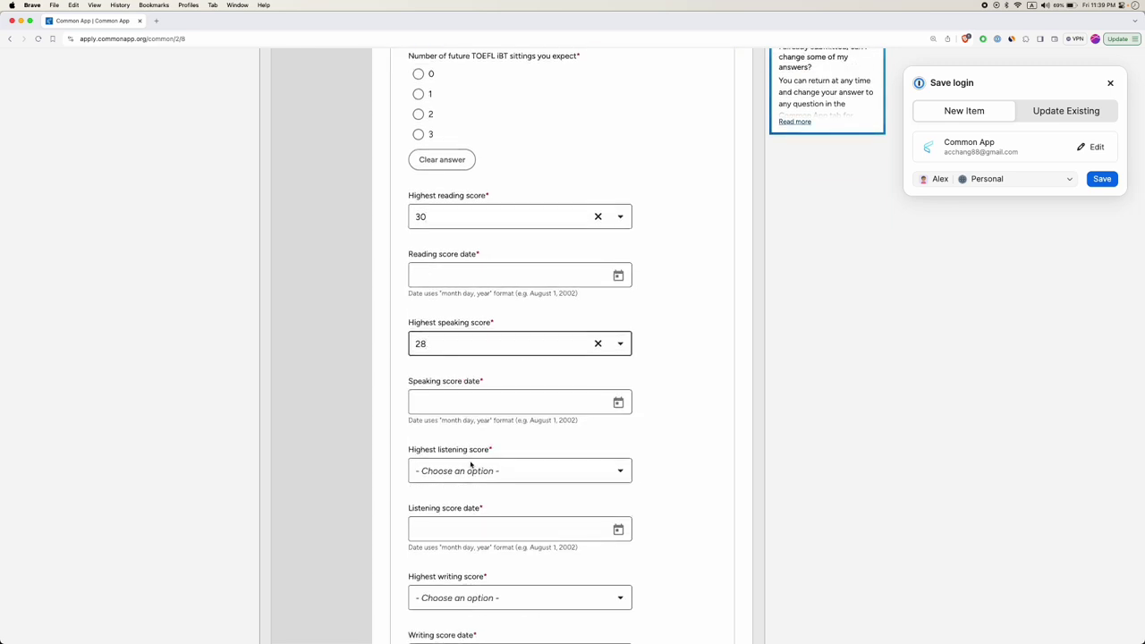
pyautogui.scroll(-2, 476, 470)
pyautogui.scroll(-2, 472, 474)
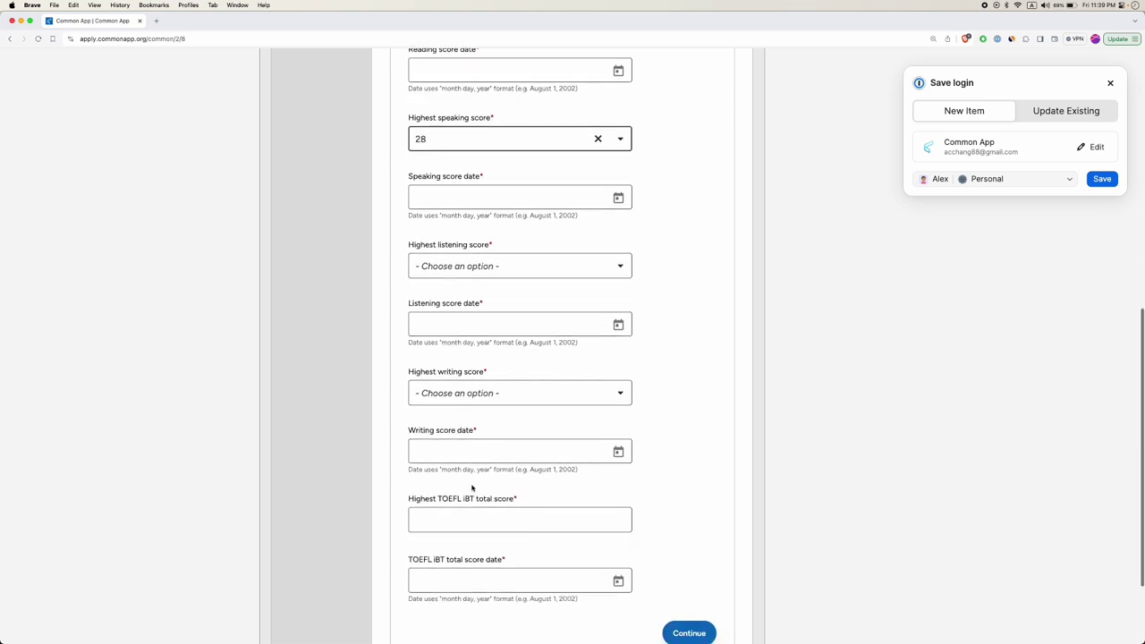
# Place the cursor in the TOEFL iBT total score field.
pyautogui.click(465, 521)
pyautogui.scroll(-1, 465, 522)
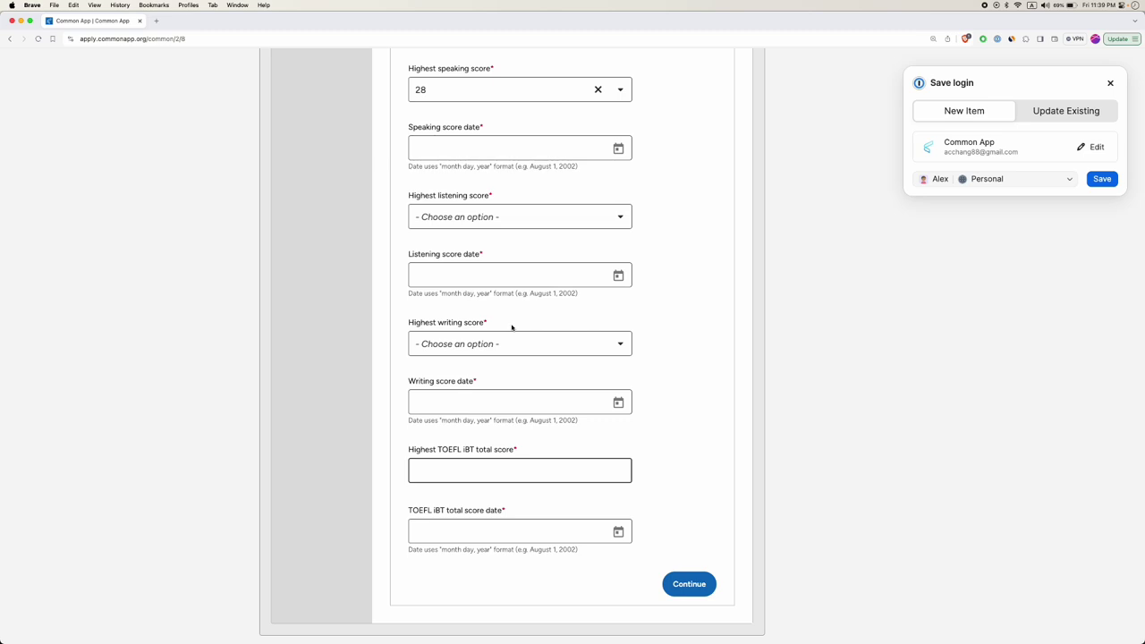
pyautogui.scroll(4, 468, 263)
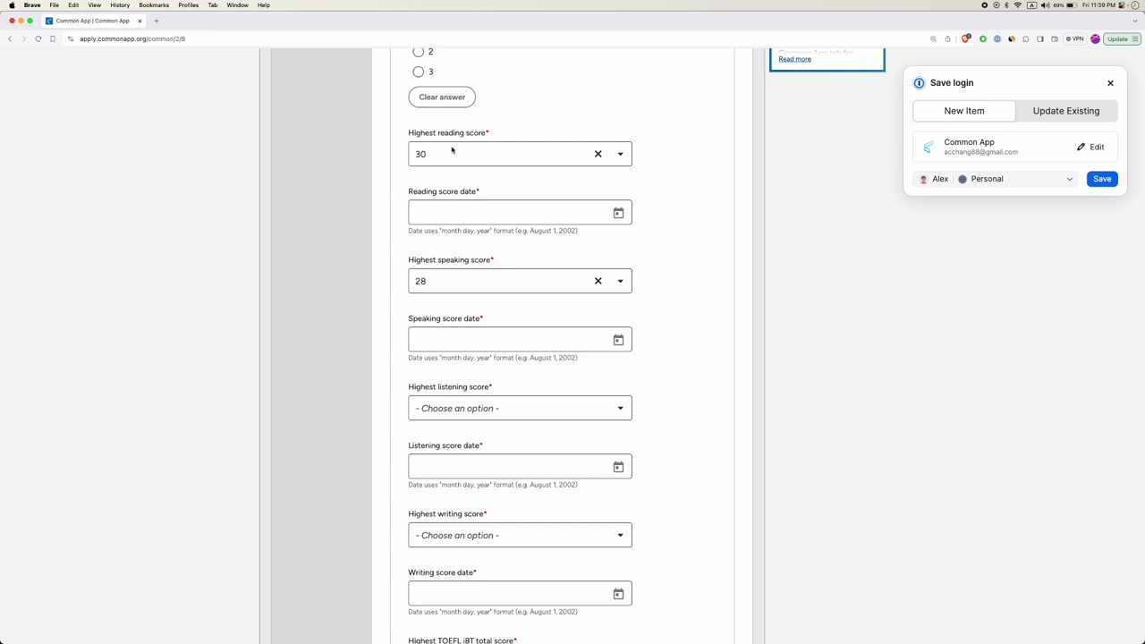
pyautogui.scroll(-4, 454, 407)
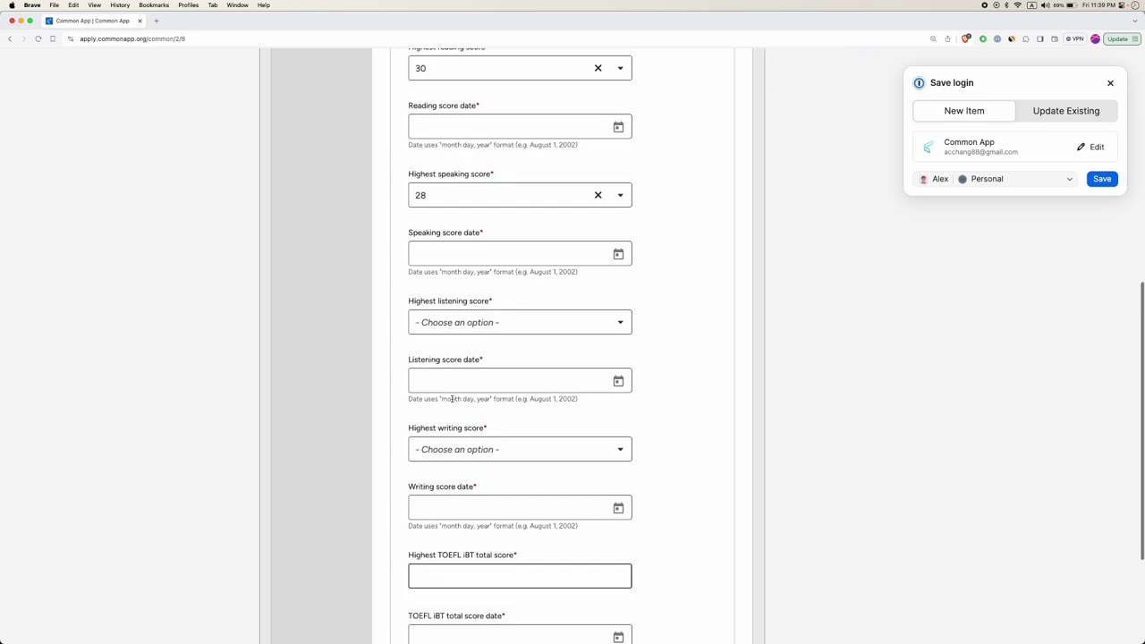
pyautogui.click(459, 496)
pyautogui.scroll(3, 426, 301)
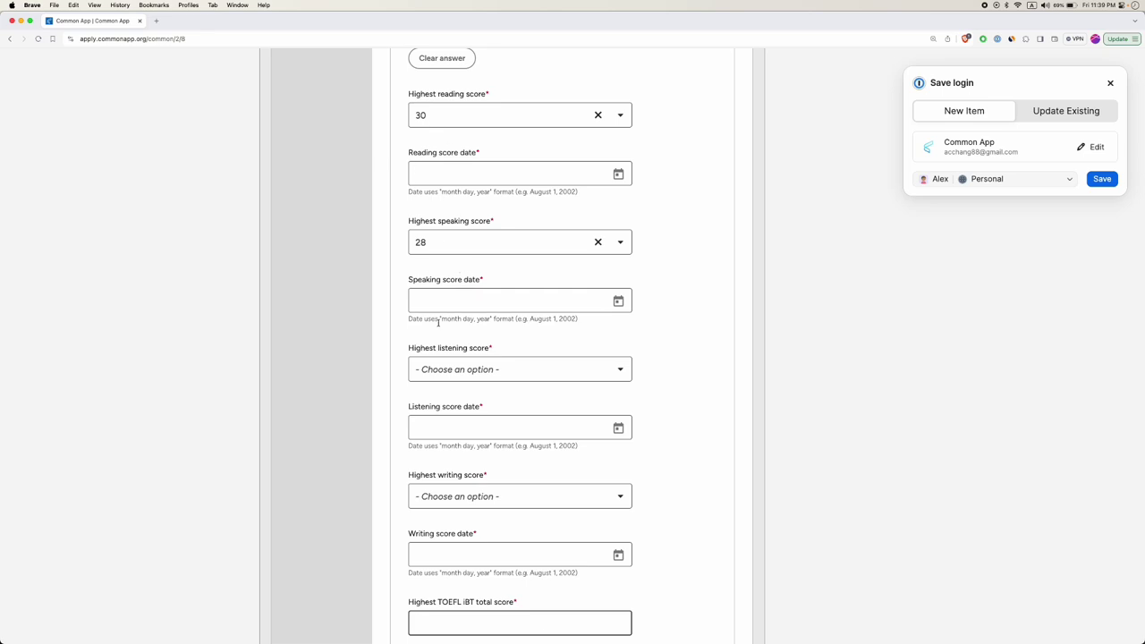
pyautogui.scroll(-3, 427, 501)
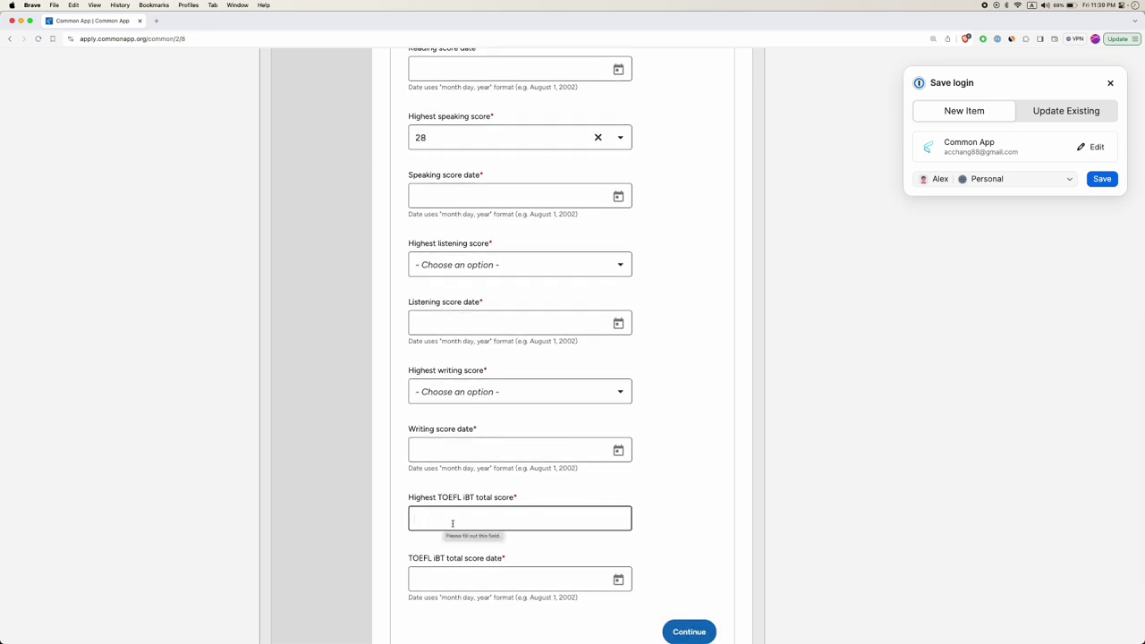
# Enter a TOEFL total score of 100 dated July 6, 2024.
pyautogui.write('100')
pyautogui.click(459, 586)
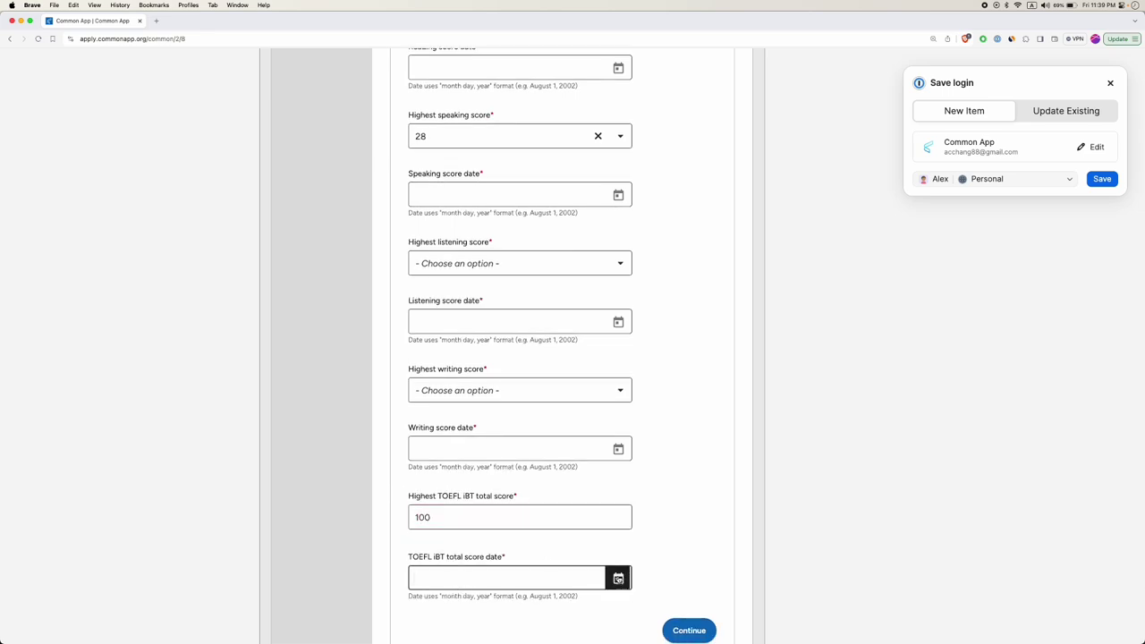
pyautogui.click(617, 578)
pyautogui.click(568, 470)
pyautogui.click(684, 483)
pyautogui.click(617, 578)
pyautogui.click(569, 537)
pyautogui.click(583, 470)
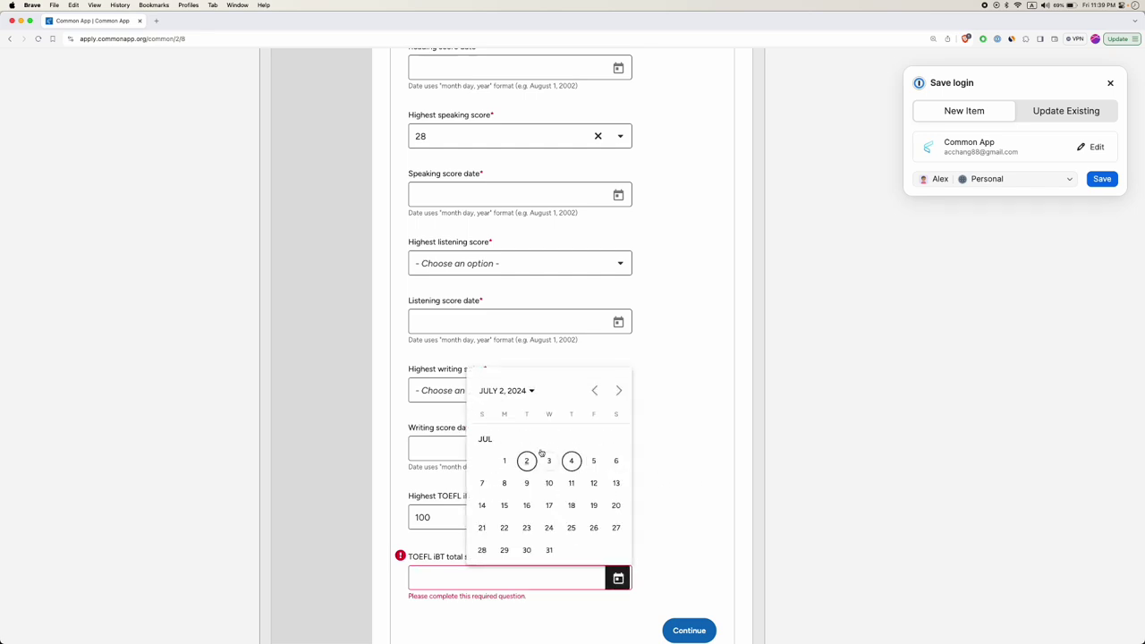
pyautogui.click(616, 462)
pyautogui.click(706, 391)
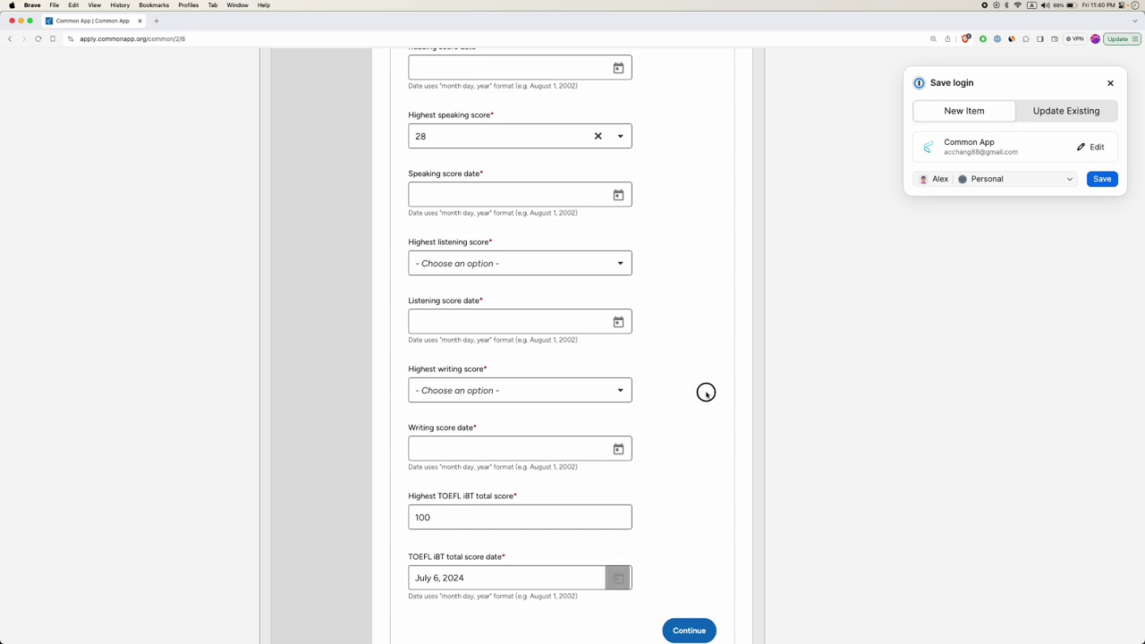
# Review the TOEFL scores and continue from Testing to the Activities section.
pyautogui.scroll(1, 708, 393)
pyautogui.scroll(-2, 447, 545)
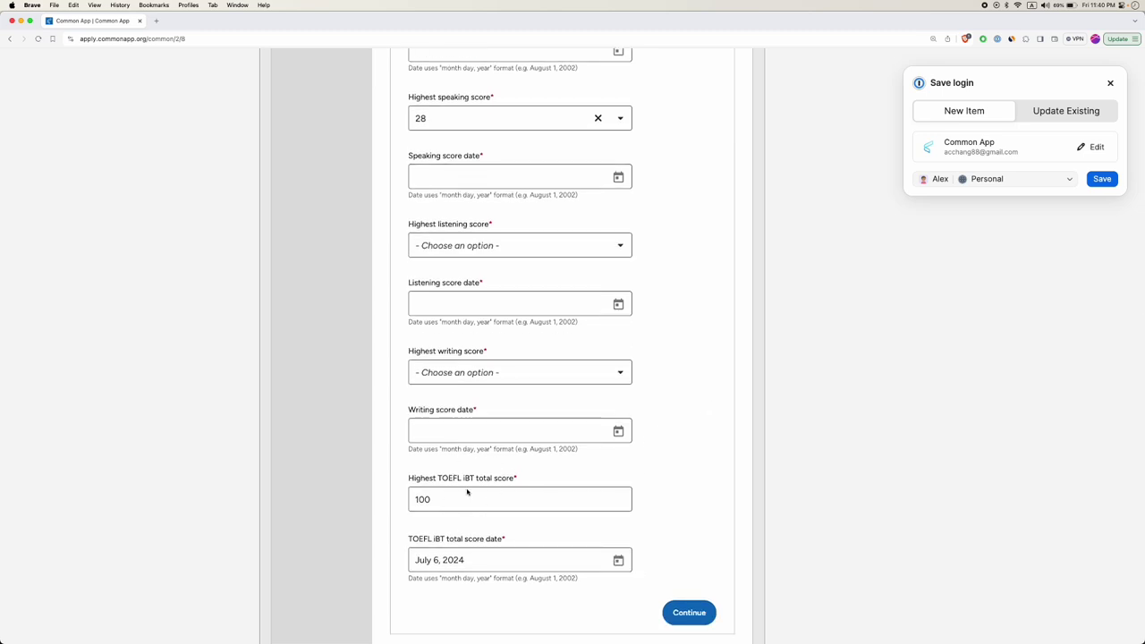
pyautogui.scroll(5, 467, 492)
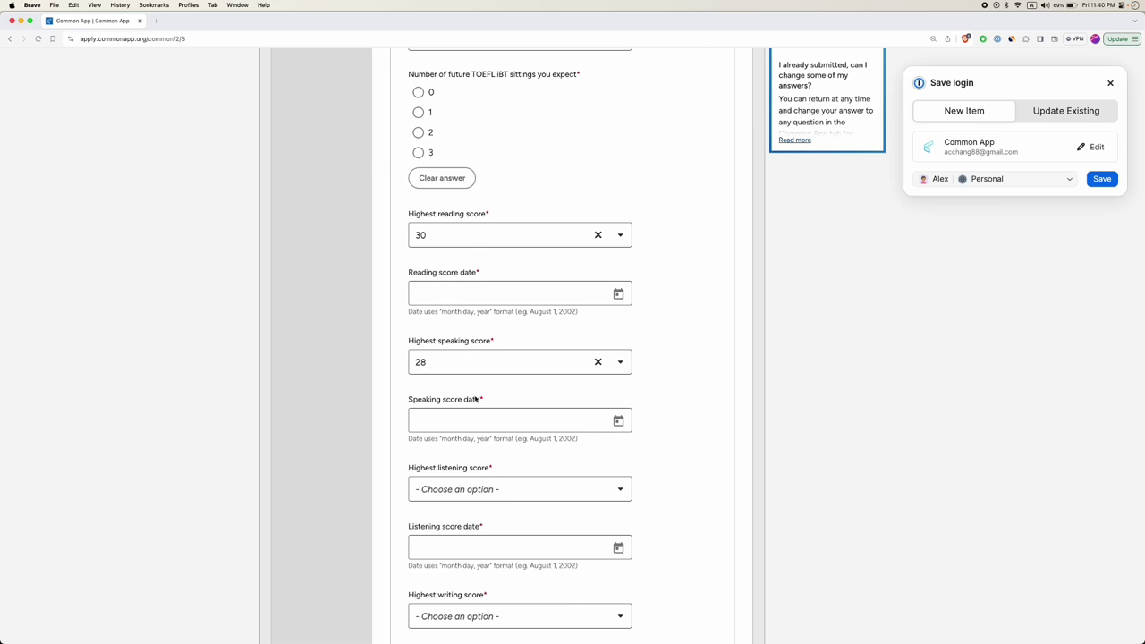
pyautogui.scroll(-5, 429, 391)
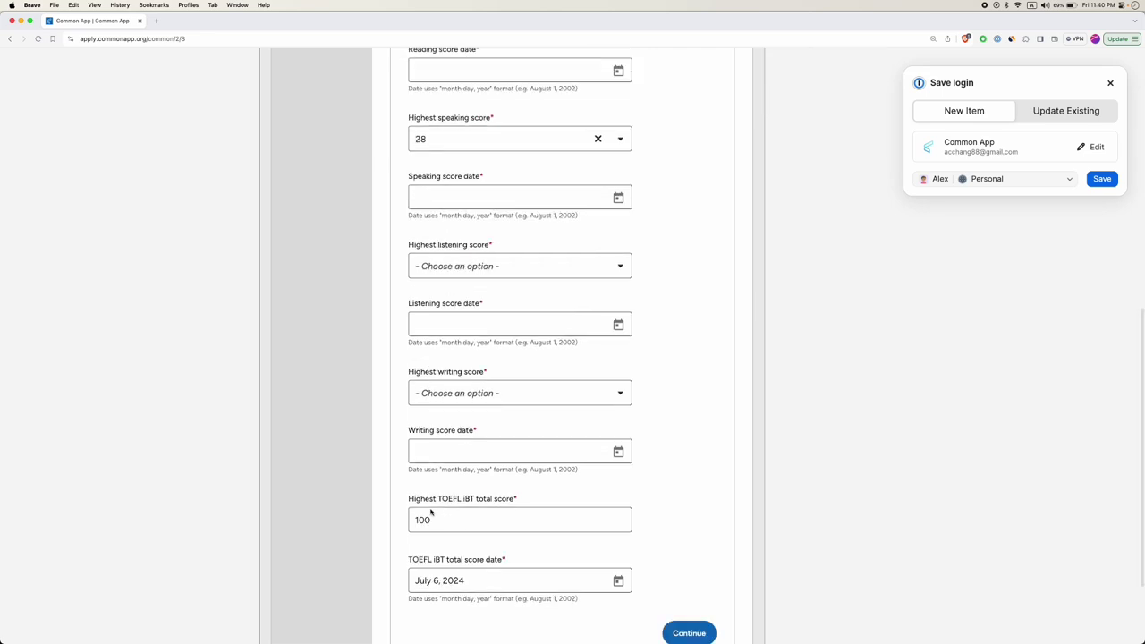
pyautogui.scroll(3, 427, 255)
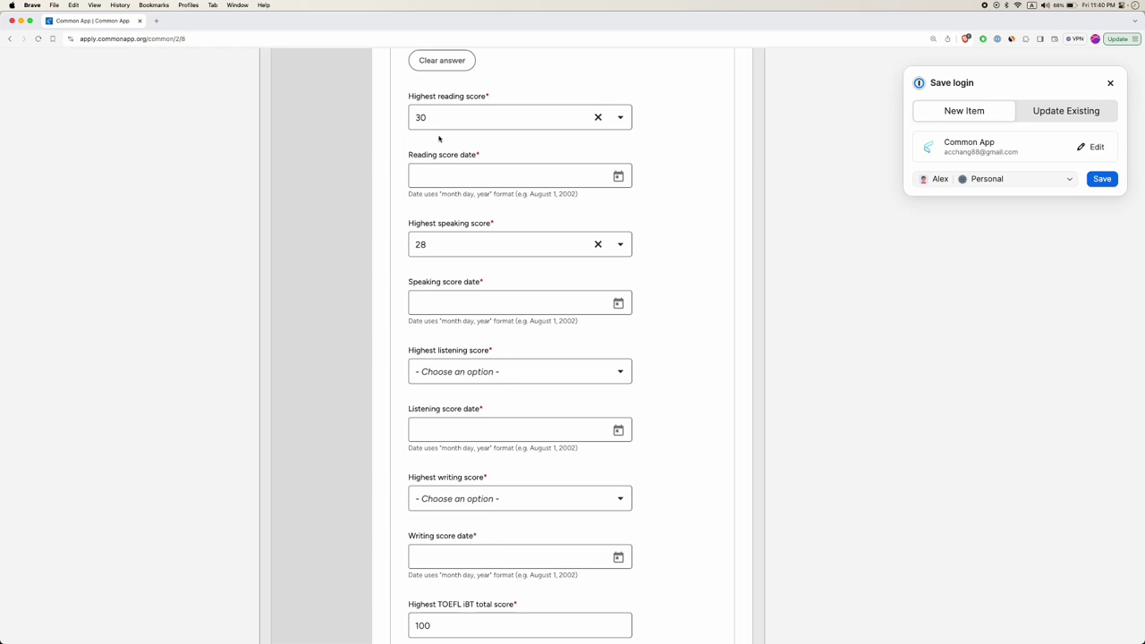
pyautogui.scroll(-2, 444, 441)
pyautogui.scroll(-1, 443, 442)
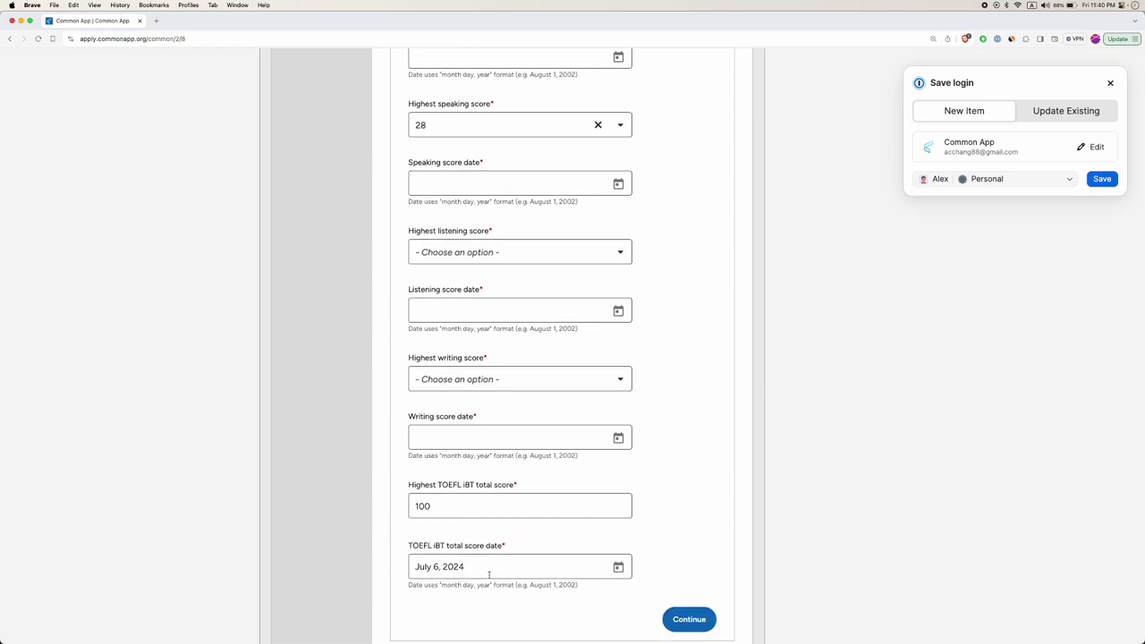
pyautogui.scroll(-2, 497, 576)
pyautogui.click(689, 516)
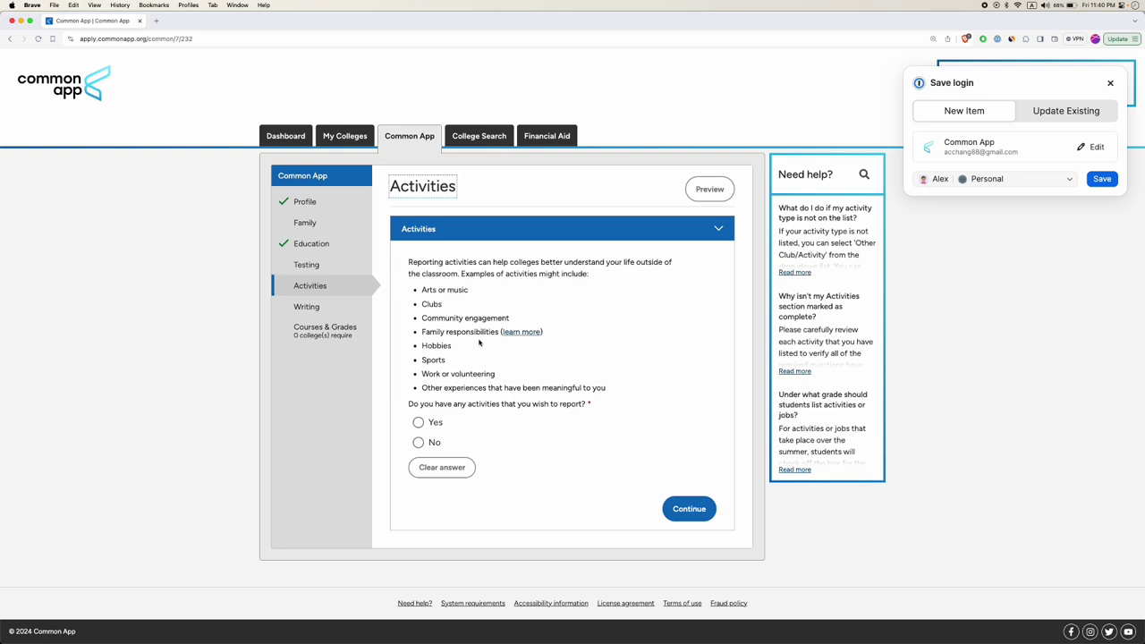
# Highlight the Family responsibilities example and open its (learn more) article in a new tab.
pyautogui.moveTo(448, 332); pyautogui.dragTo(505, 333)
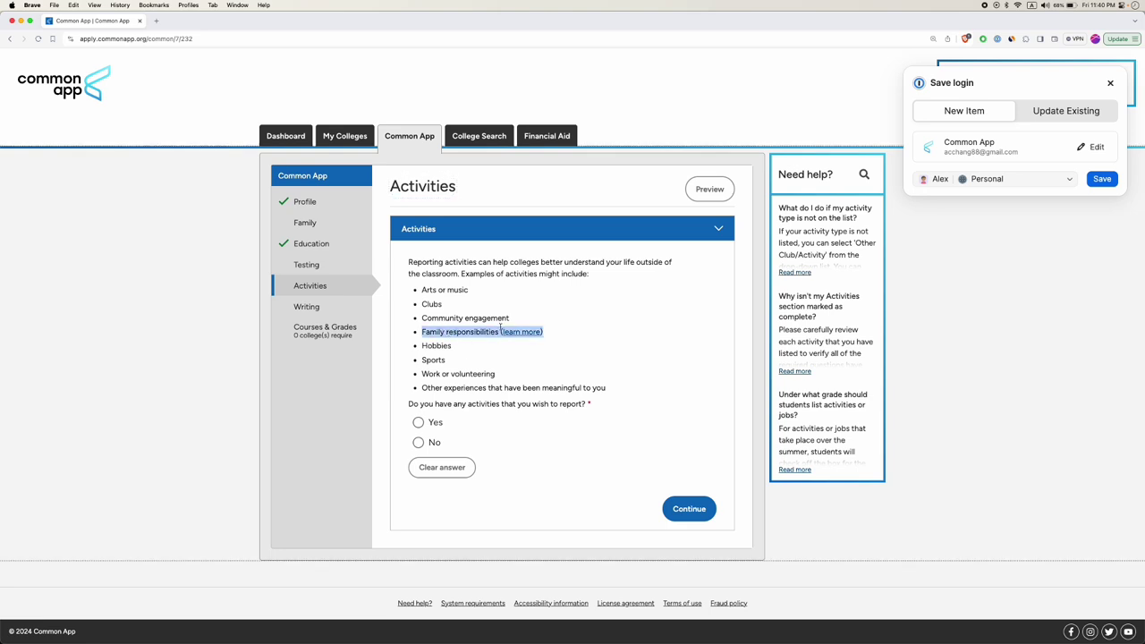
pyautogui.click(509, 334)
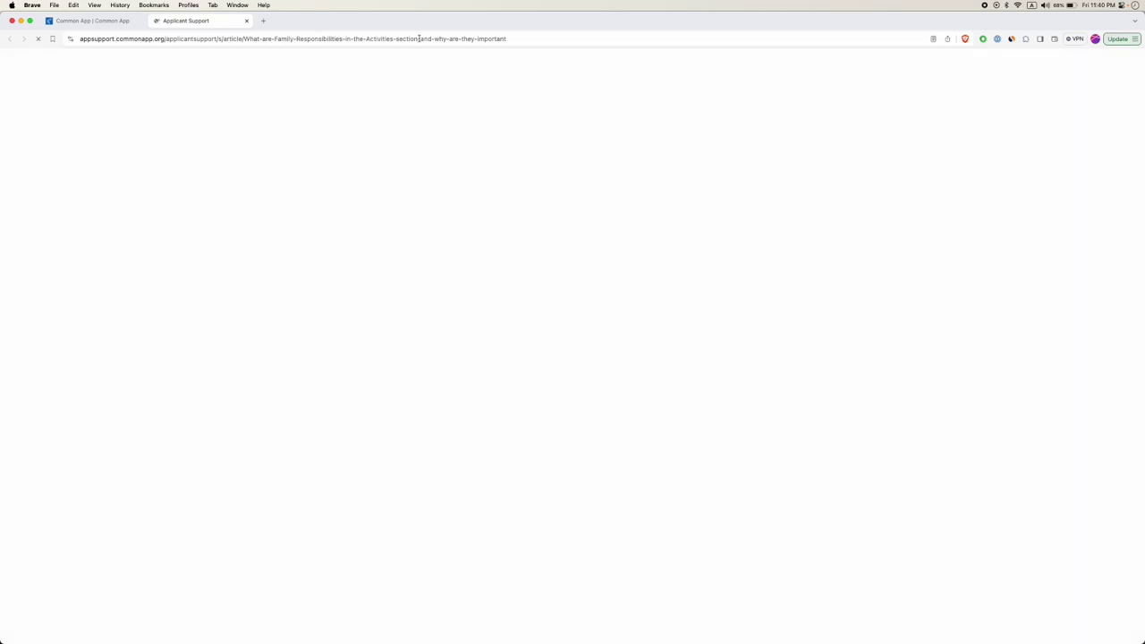
# Read the article, highlighting the sibling, grandparent, chores and family income examples and admission officers paragraph.
pyautogui.doubleClick(490, 37)
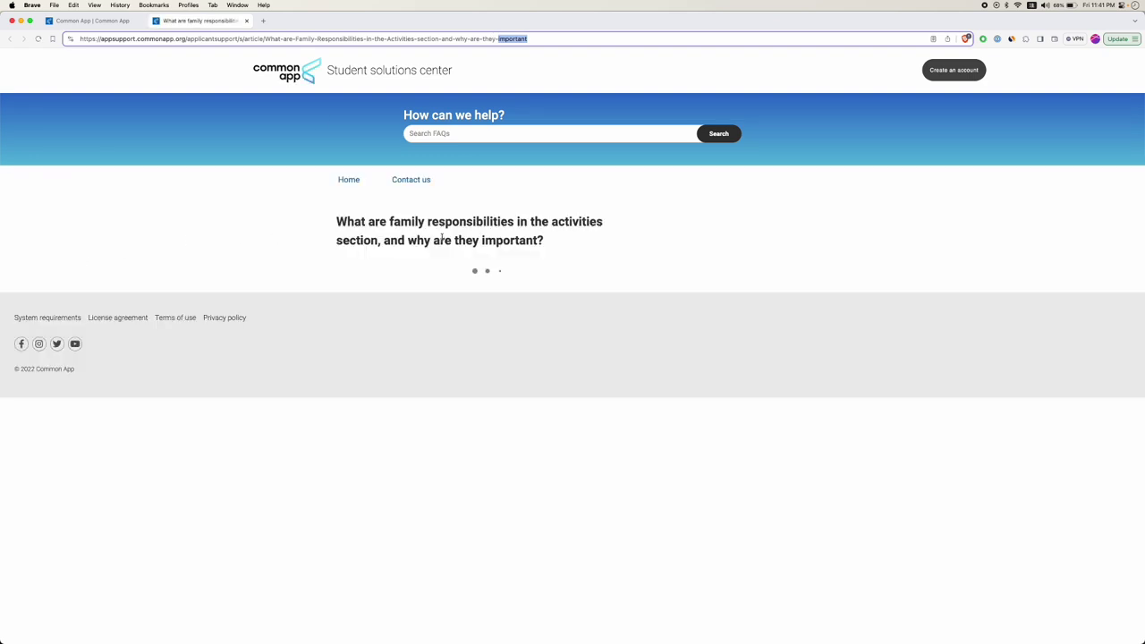
pyautogui.scroll(5, 467, 315)
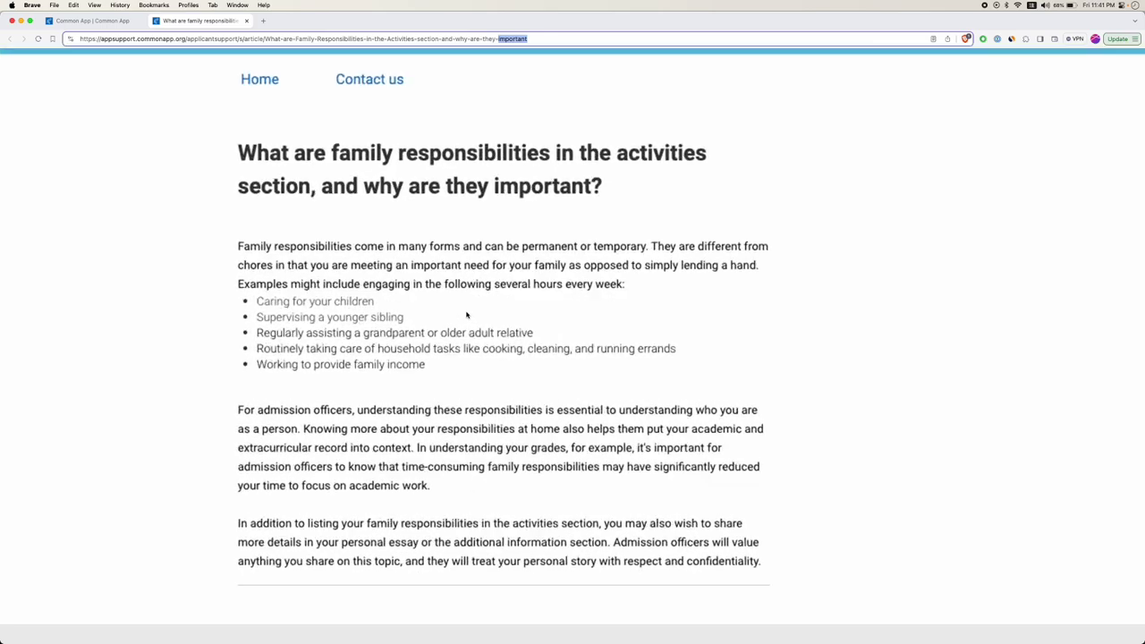
pyautogui.scroll(-2, 405, 285)
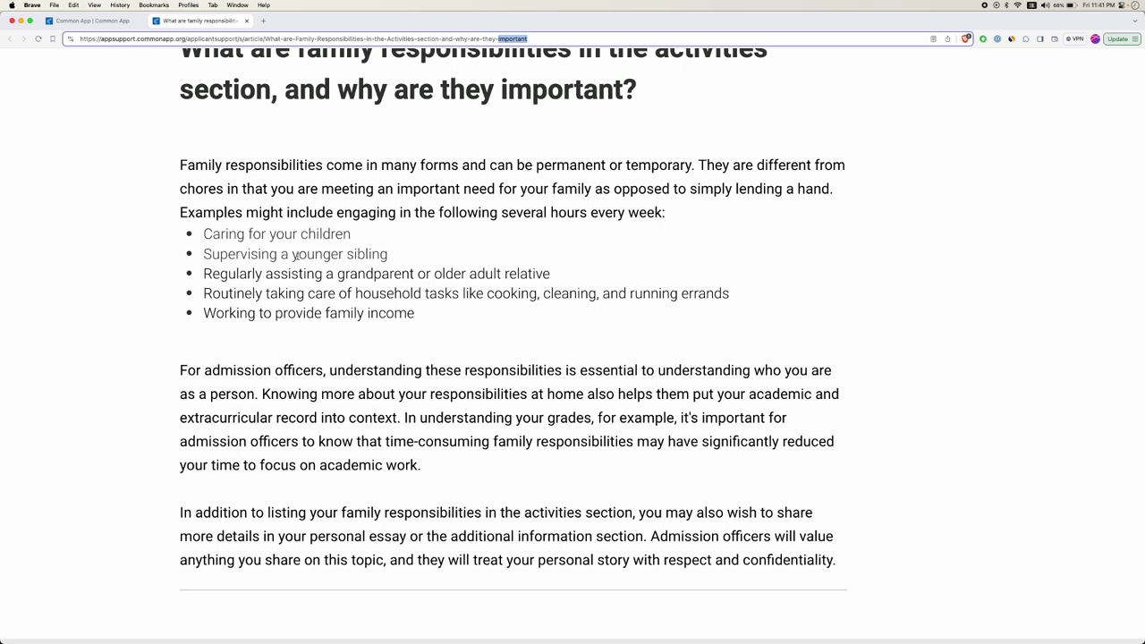
pyautogui.tripleClick(295, 257)
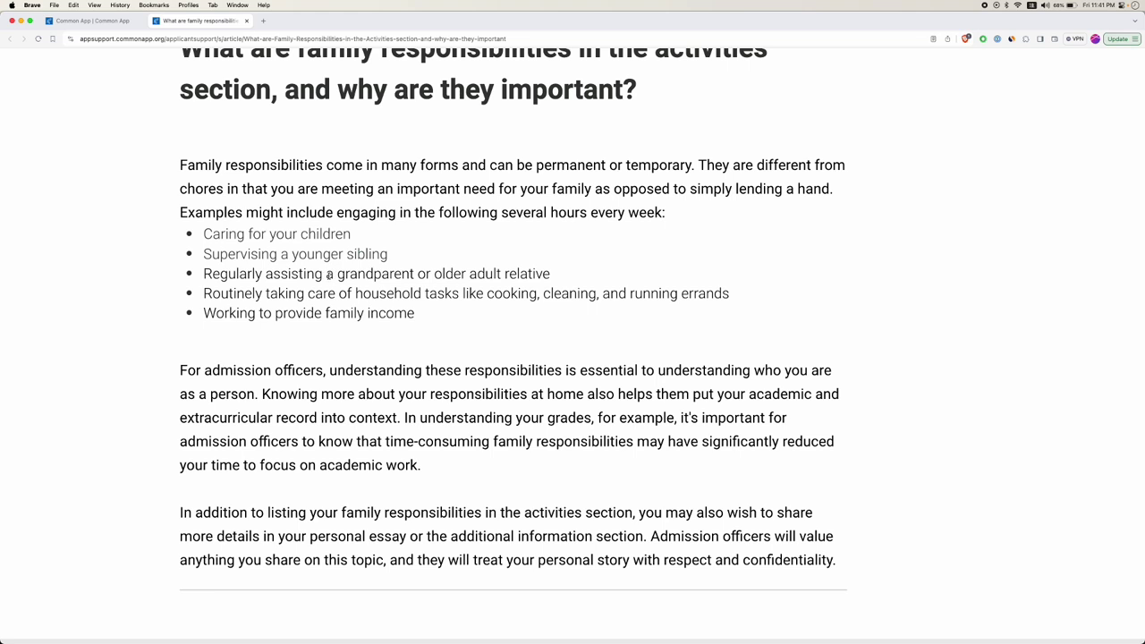
pyautogui.tripleClick(329, 275)
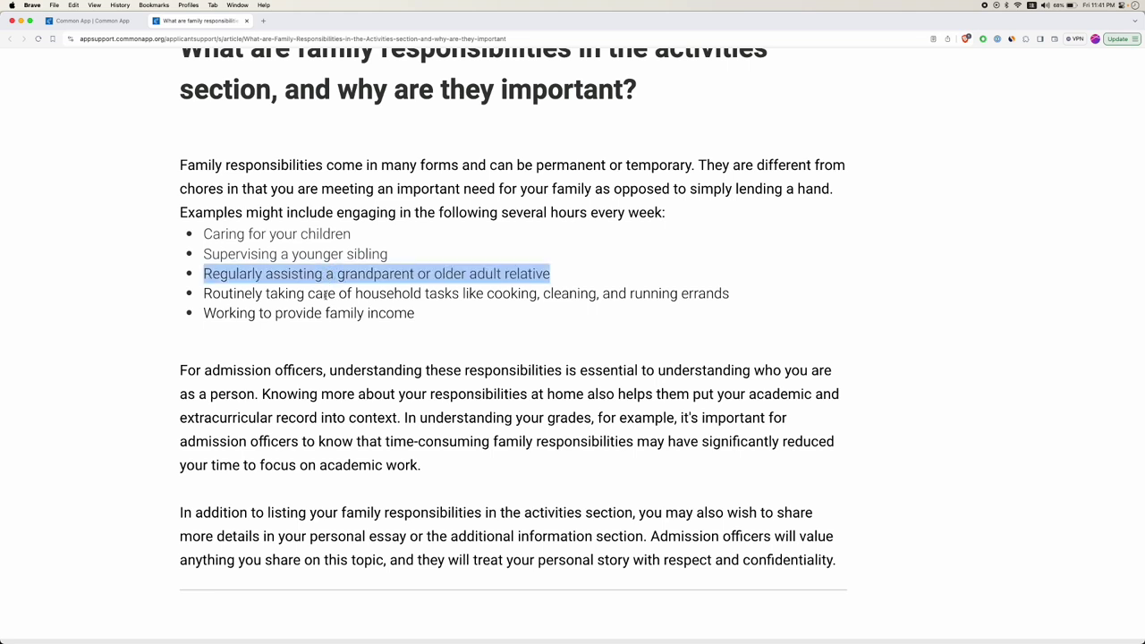
pyautogui.doubleClick(507, 293)
pyautogui.doubleClick(548, 293)
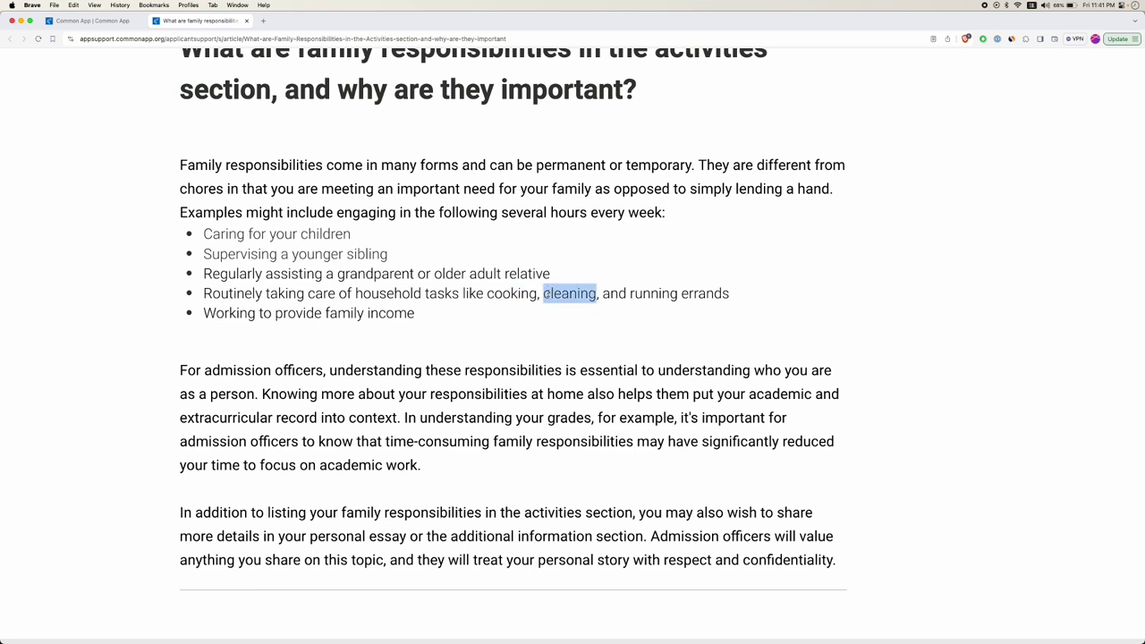
pyautogui.doubleClick(690, 294)
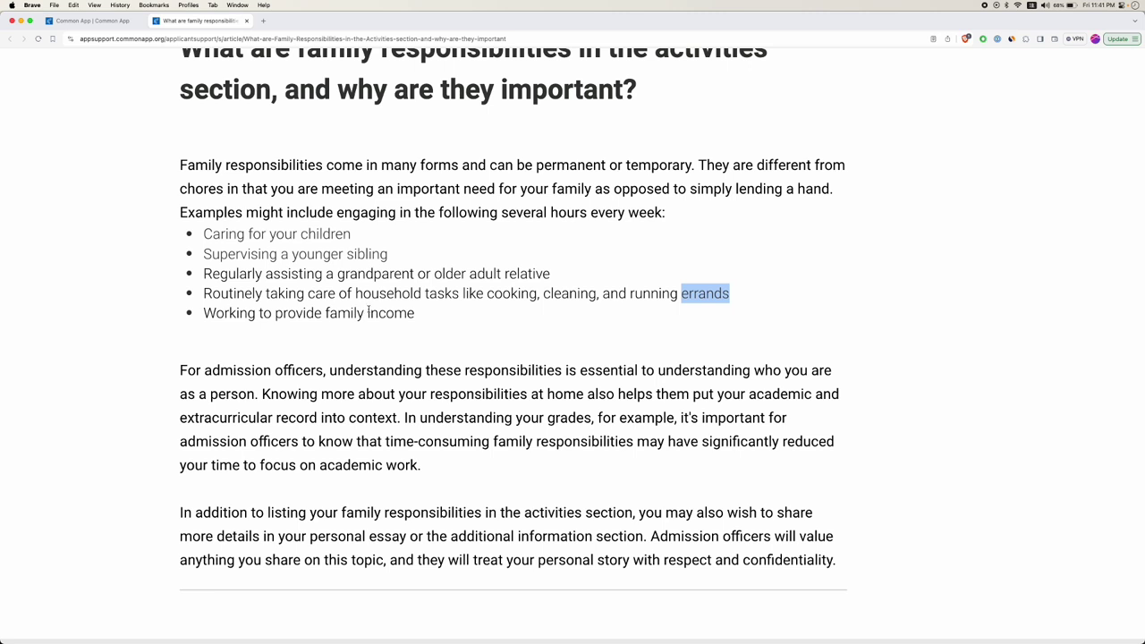
pyautogui.tripleClick(369, 309)
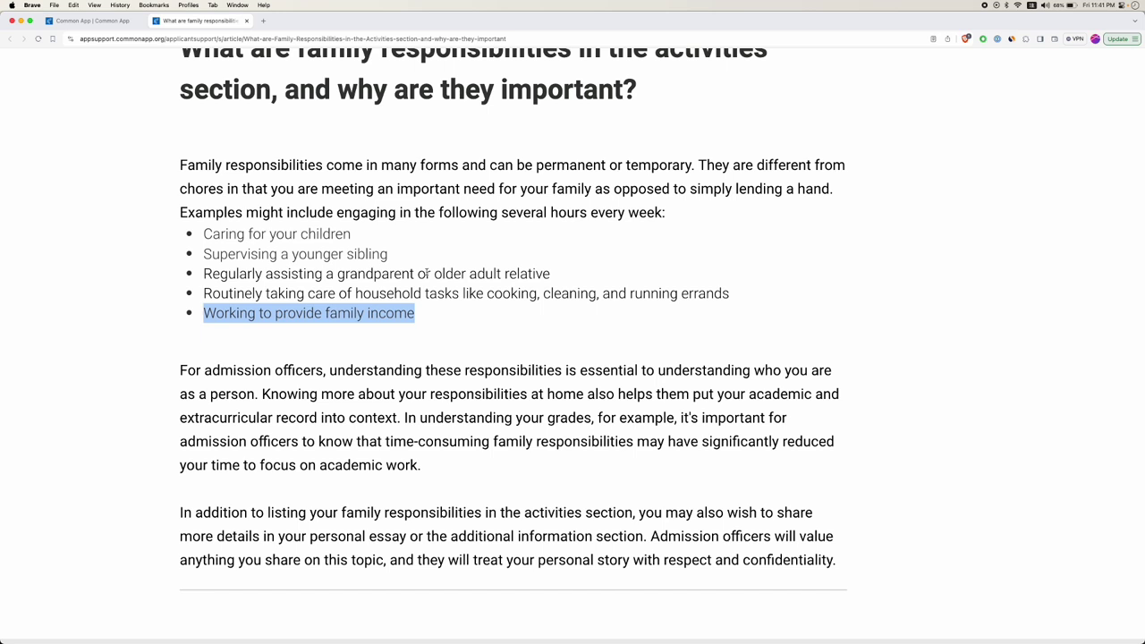
pyautogui.scroll(-1, 427, 384)
pyautogui.tripleClick(451, 371)
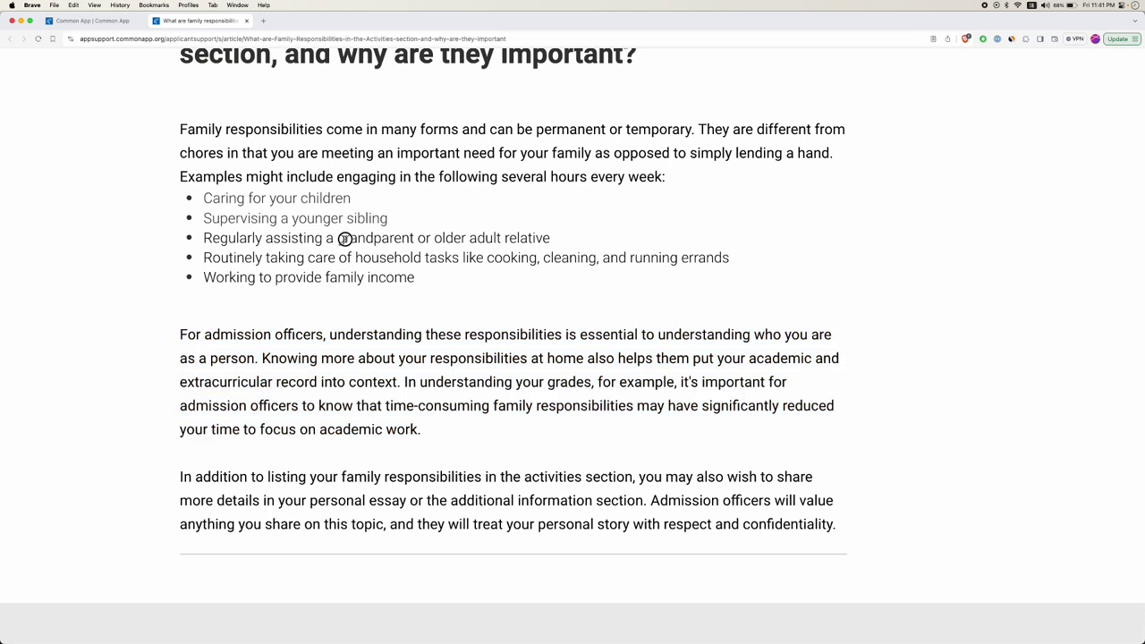
# Highlight the grandparent example and the phrases 'time-consuming family responsibilities' and 'academic work'.
pyautogui.tripleClick(348, 240)
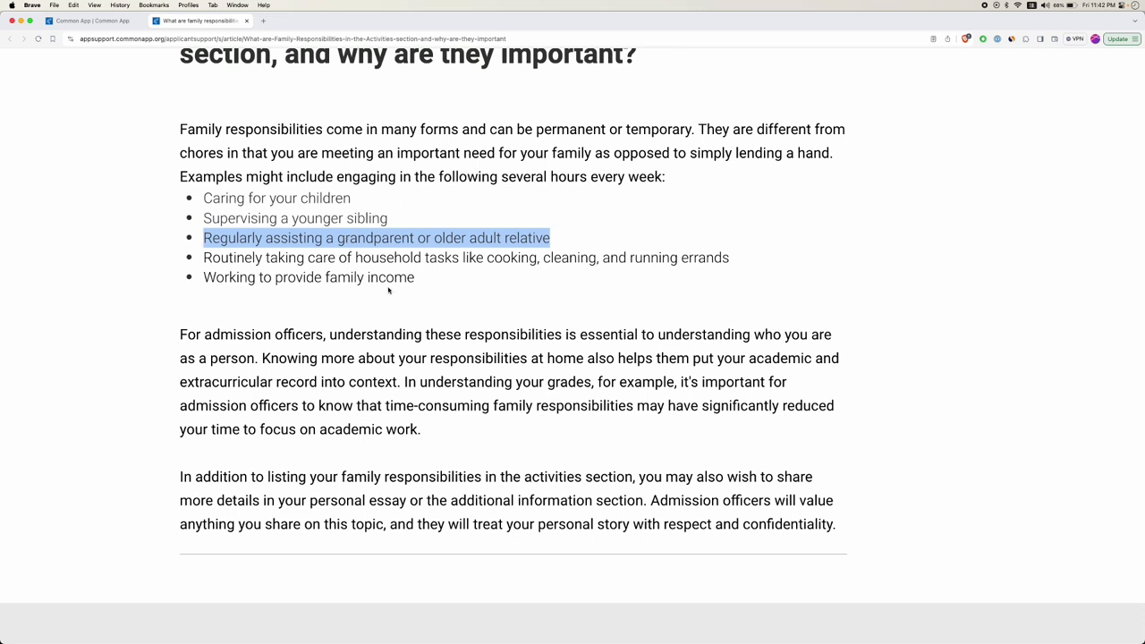
pyautogui.moveTo(385, 405); pyautogui.dragTo(690, 432)
pyautogui.click(743, 407)
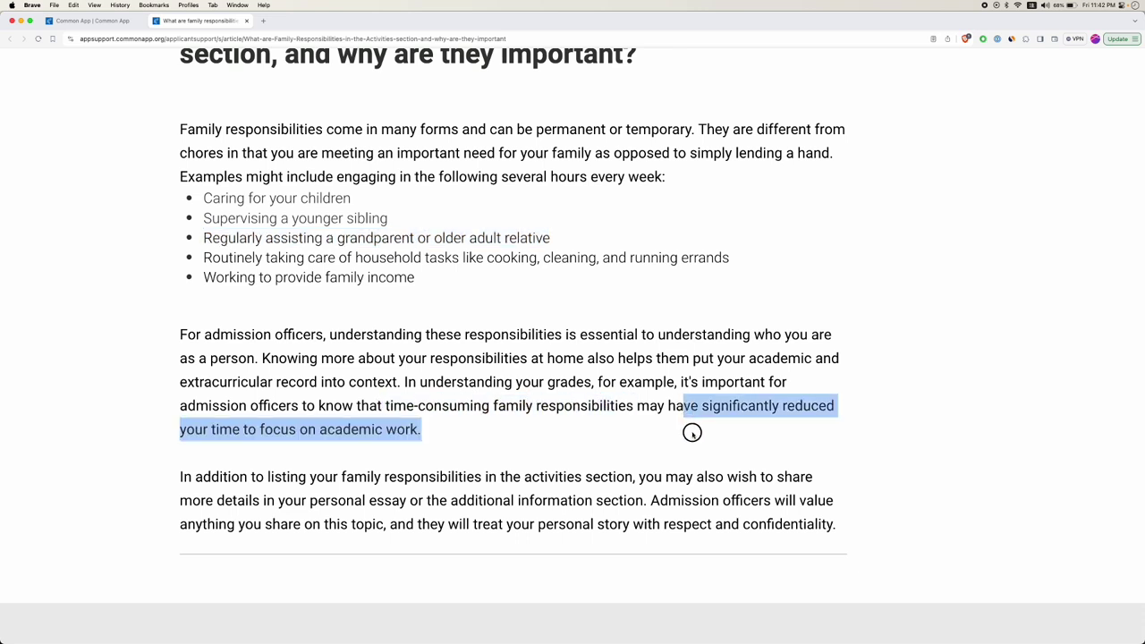
pyautogui.click(413, 430)
pyautogui.moveTo(417, 430); pyautogui.dragTo(315, 430)
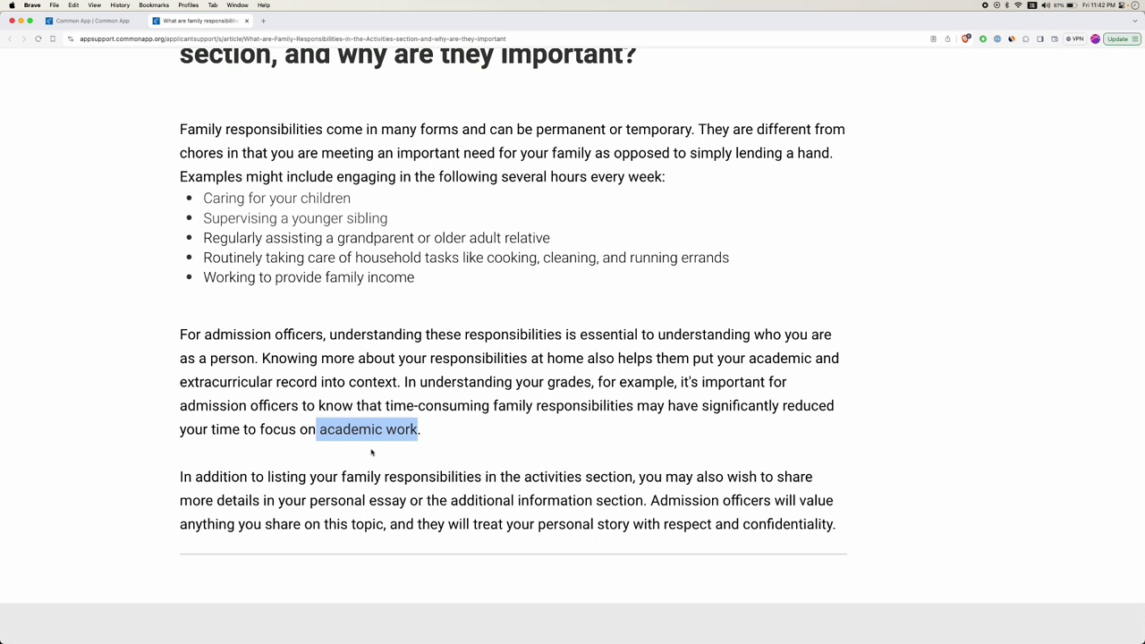
# Highlight all five family responsibility examples, then close the article tab back to Activities.
pyautogui.moveTo(434, 279); pyautogui.dragTo(203, 198)
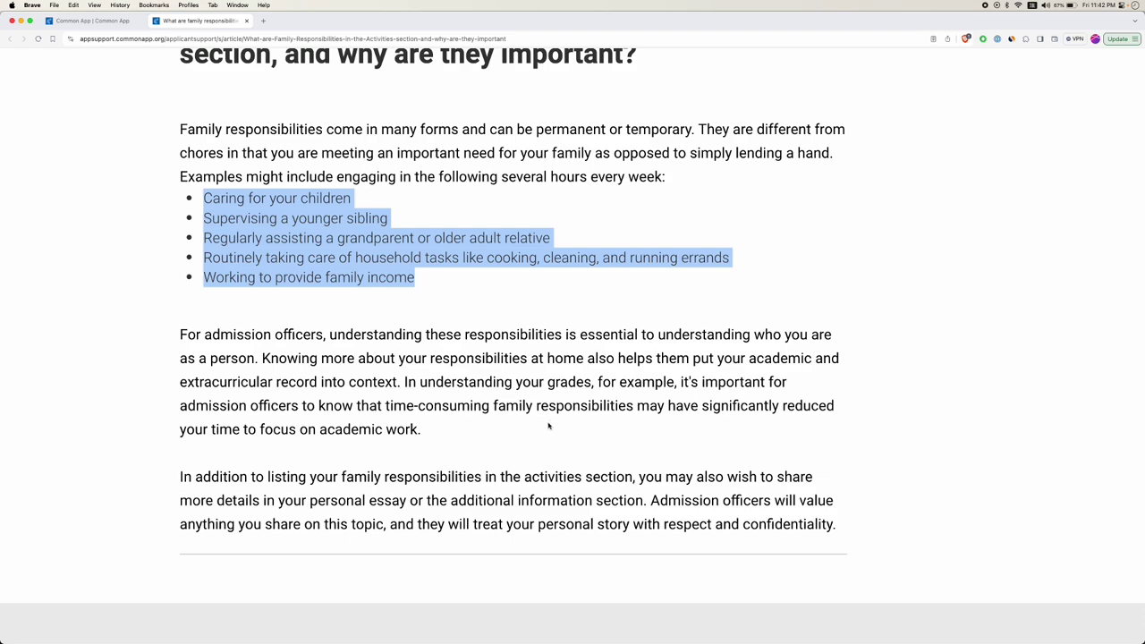
pyautogui.scroll(-5, 550, 427)
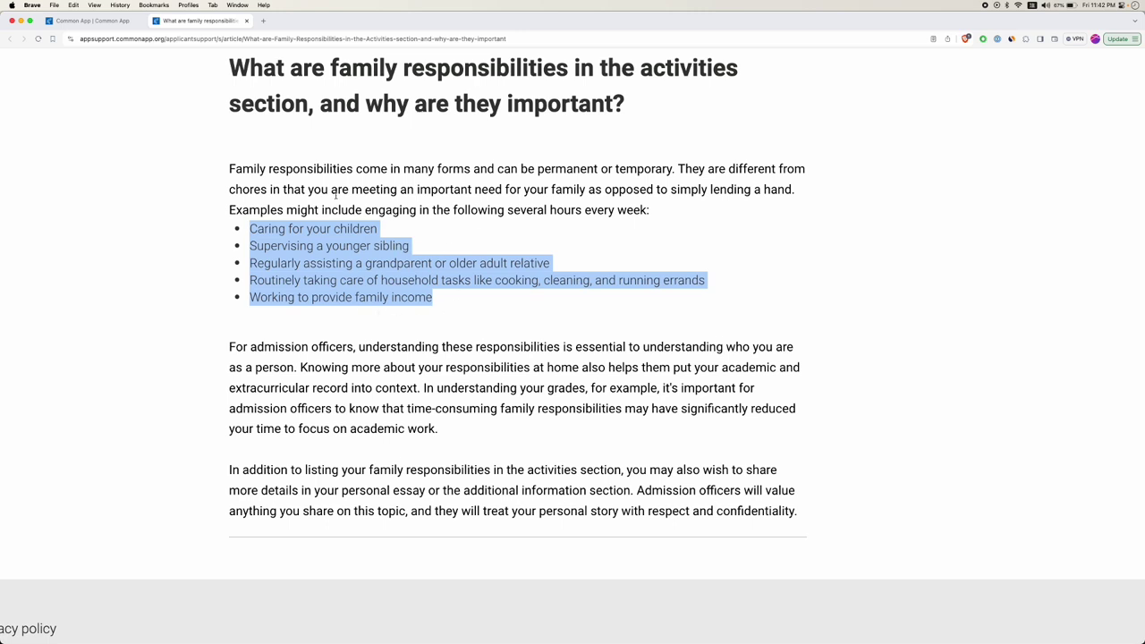
pyautogui.click(247, 20)
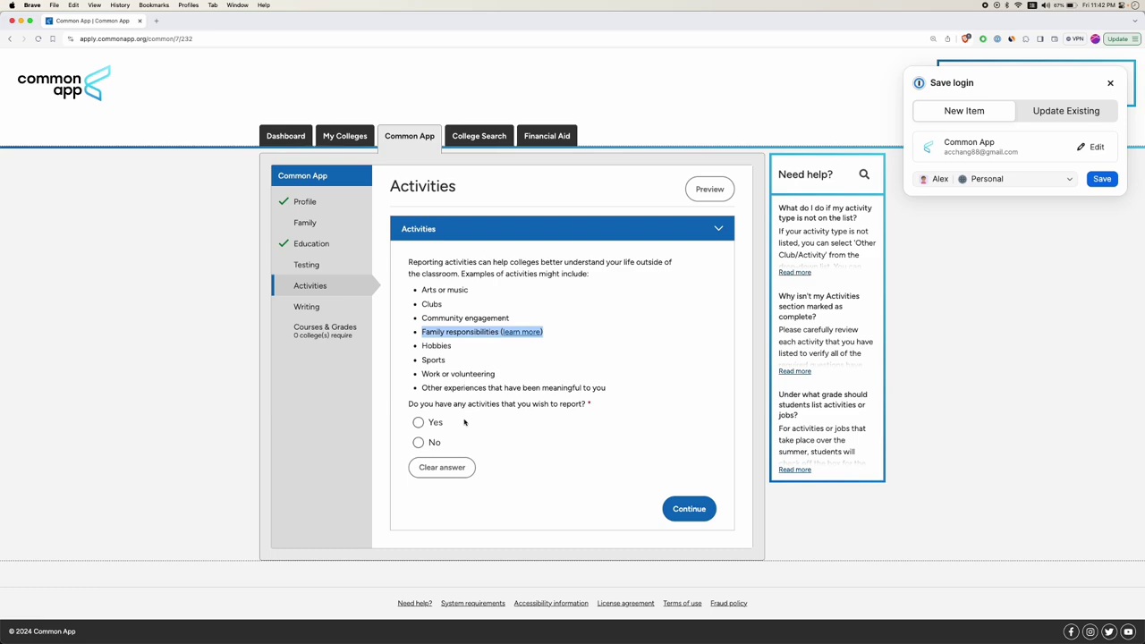
# Answer Yes to having activities to report and scroll down to the empty Activity 1 form.
pyautogui.scroll(5, 449, 405)
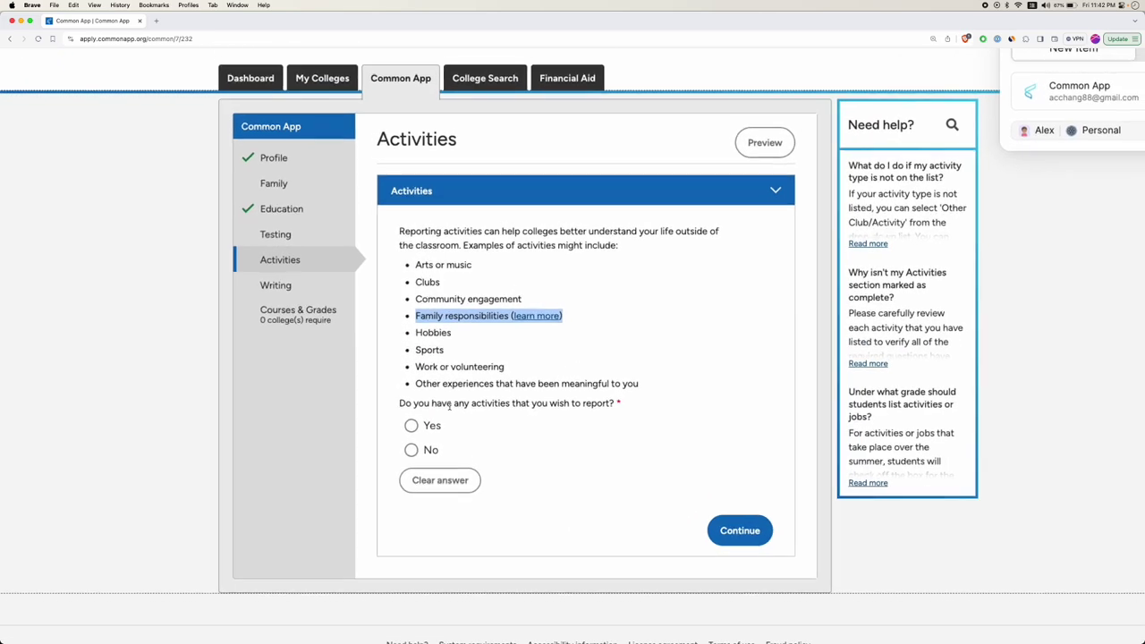
pyautogui.scroll(-5, 449, 404)
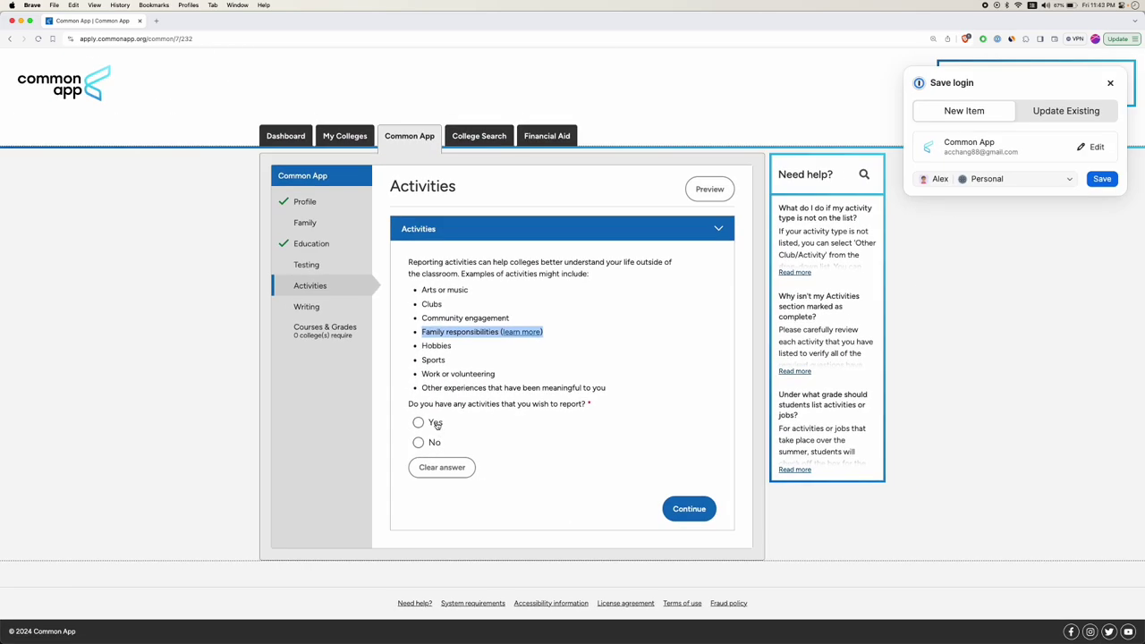
pyautogui.click(418, 423)
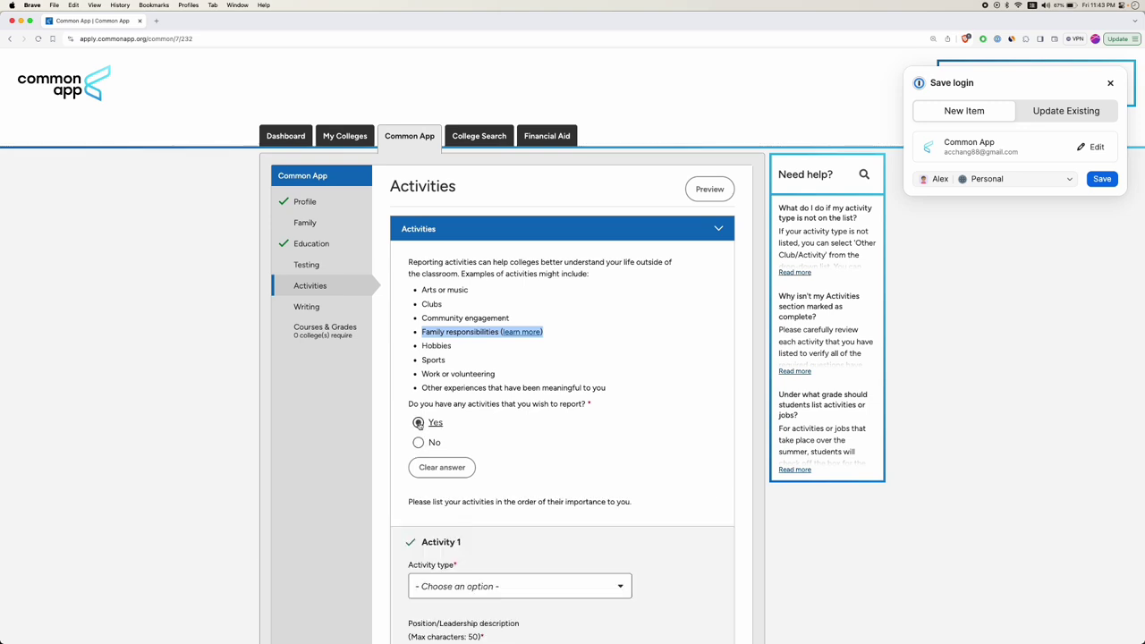
pyautogui.scroll(-5, 439, 421)
pyautogui.scroll(-10, 583, 445)
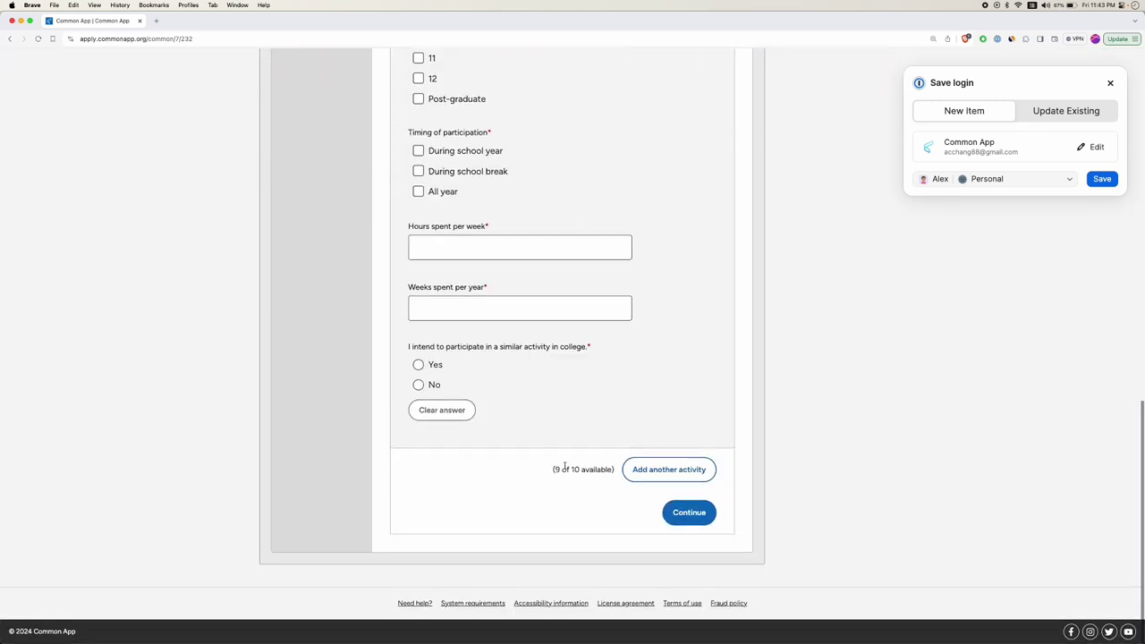
pyautogui.doubleClick(575, 468)
pyautogui.scroll(10, 589, 413)
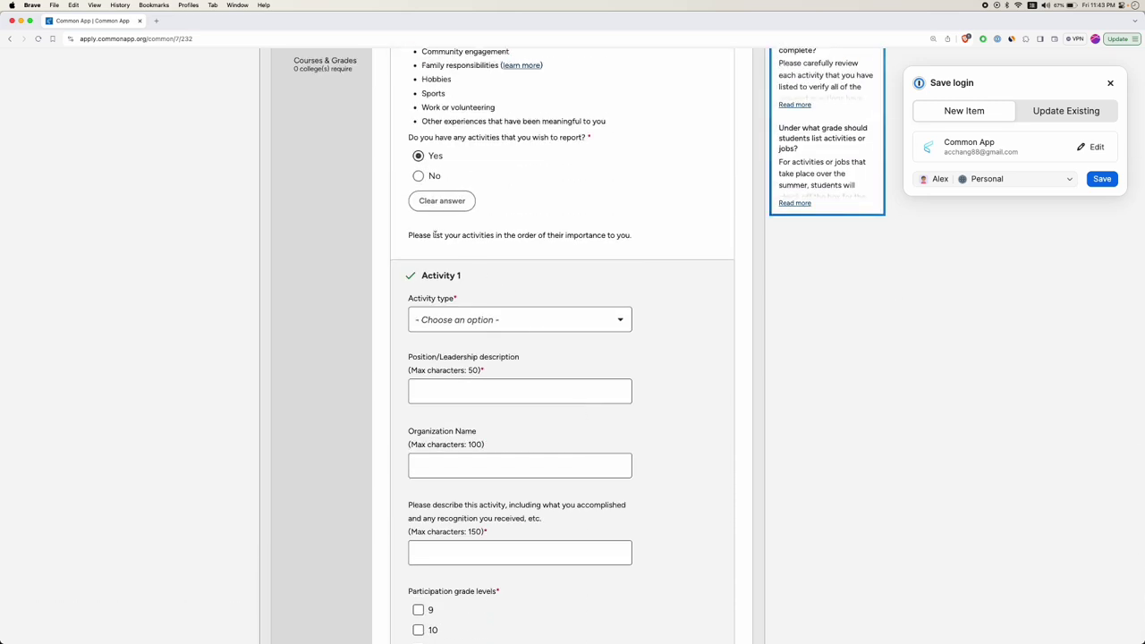
pyautogui.moveTo(505, 236); pyautogui.dragTo(631, 235)
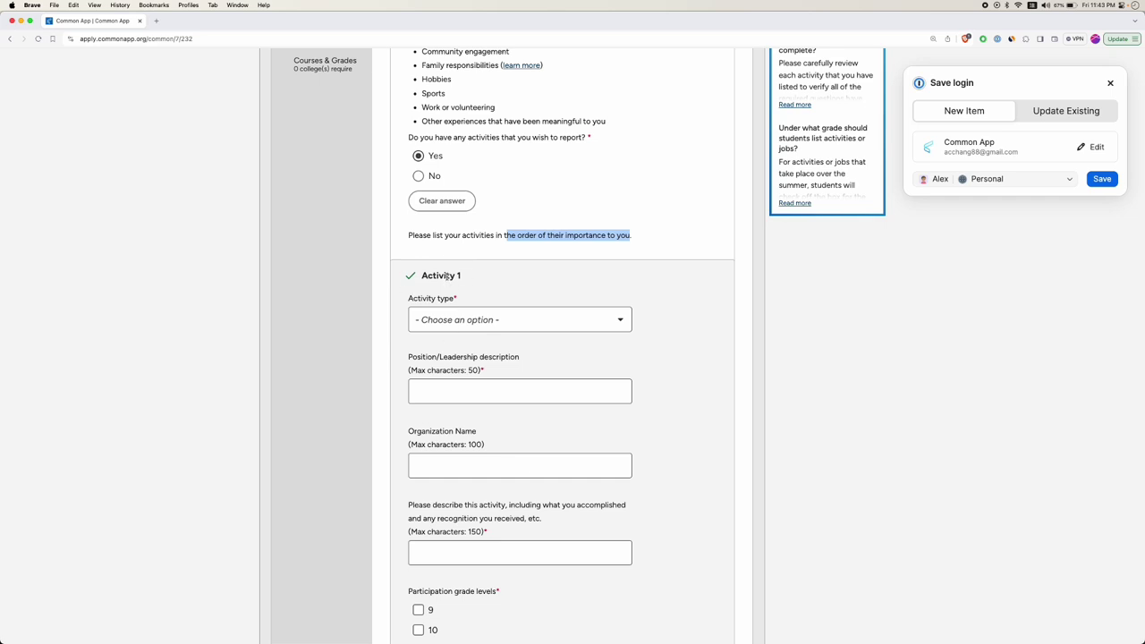
pyautogui.scroll(-3, 440, 388)
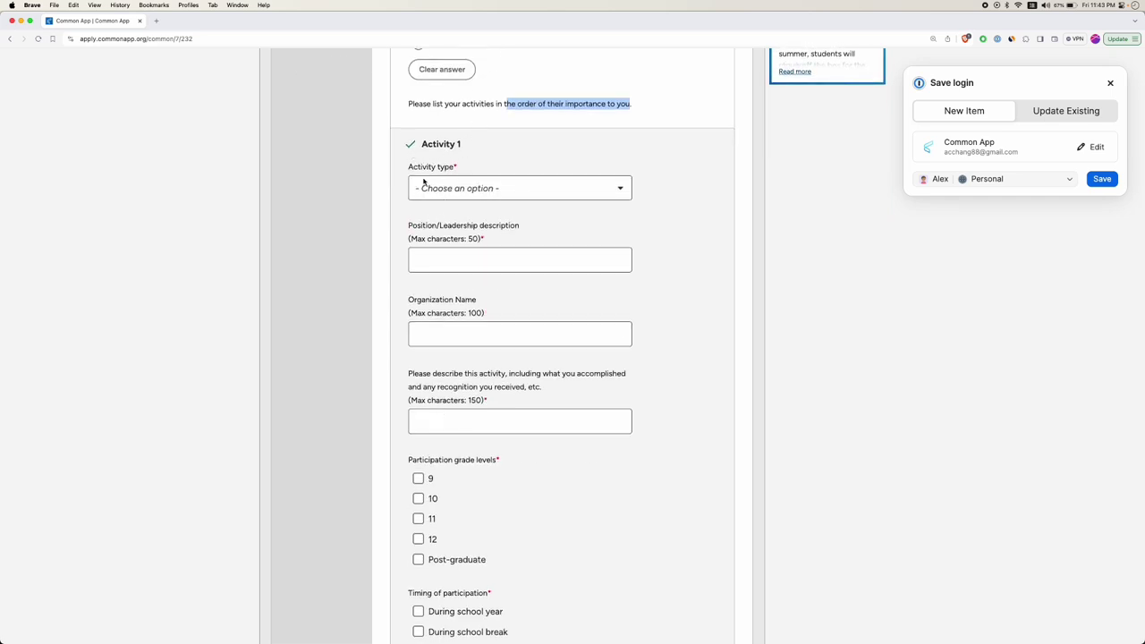
pyautogui.scroll(-1, 490, 134)
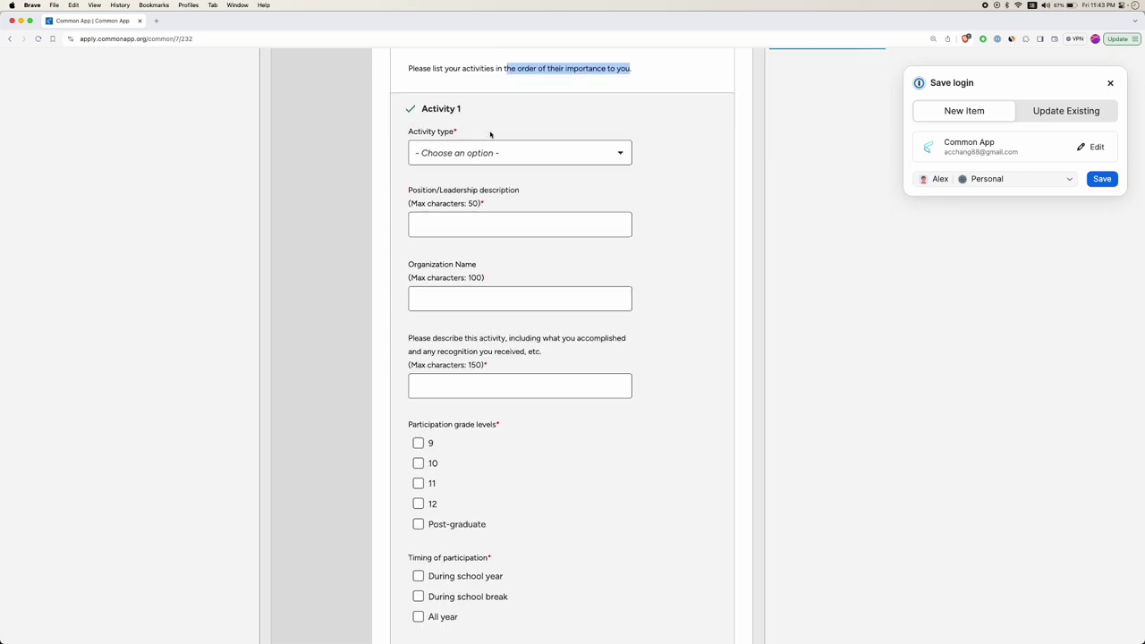
# Browse the full list of Activity 1 type options without choosing one.
pyautogui.click(466, 155)
pyautogui.scroll(-1, 467, 214)
pyautogui.scroll(1, 467, 215)
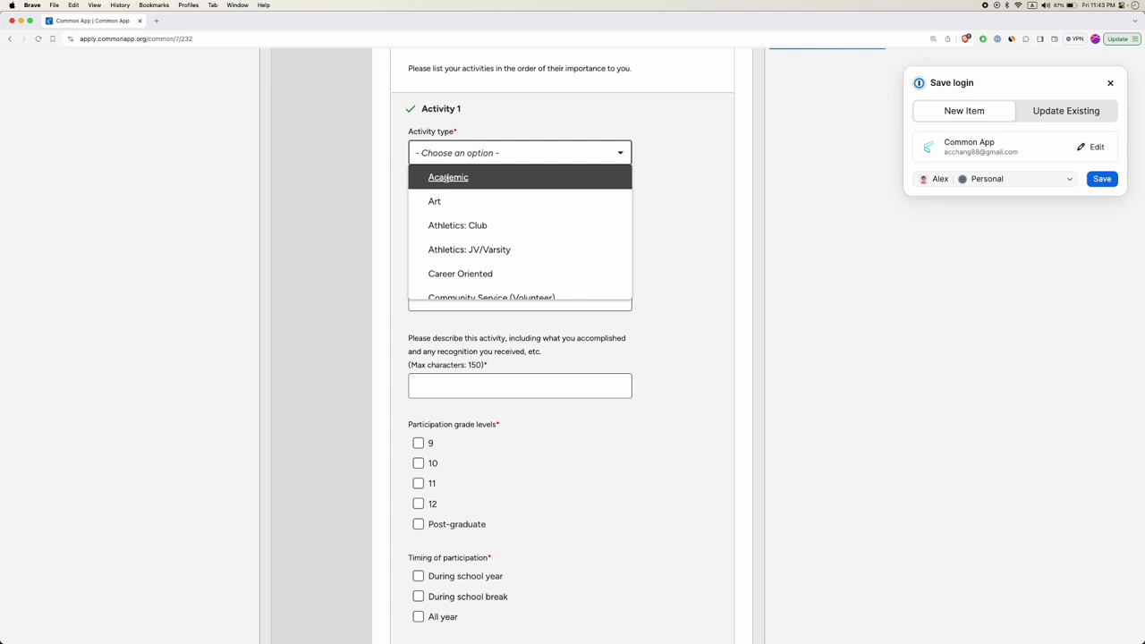
pyautogui.press('Down')
pyautogui.press('Down')
pyautogui.press('Down')
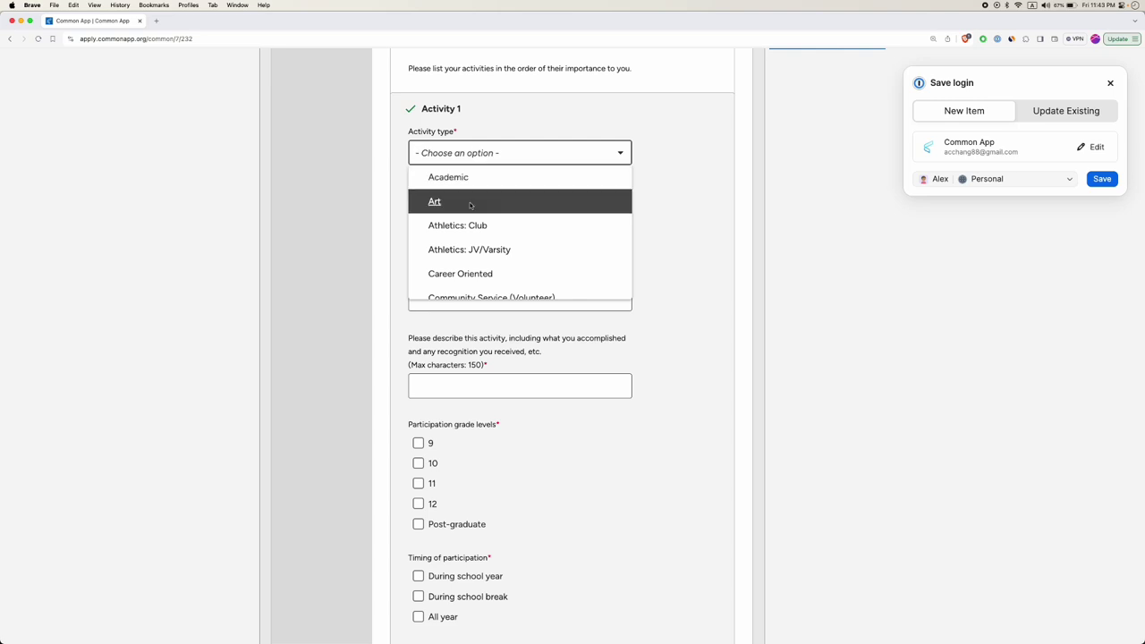
pyautogui.scroll(-1, 452, 238)
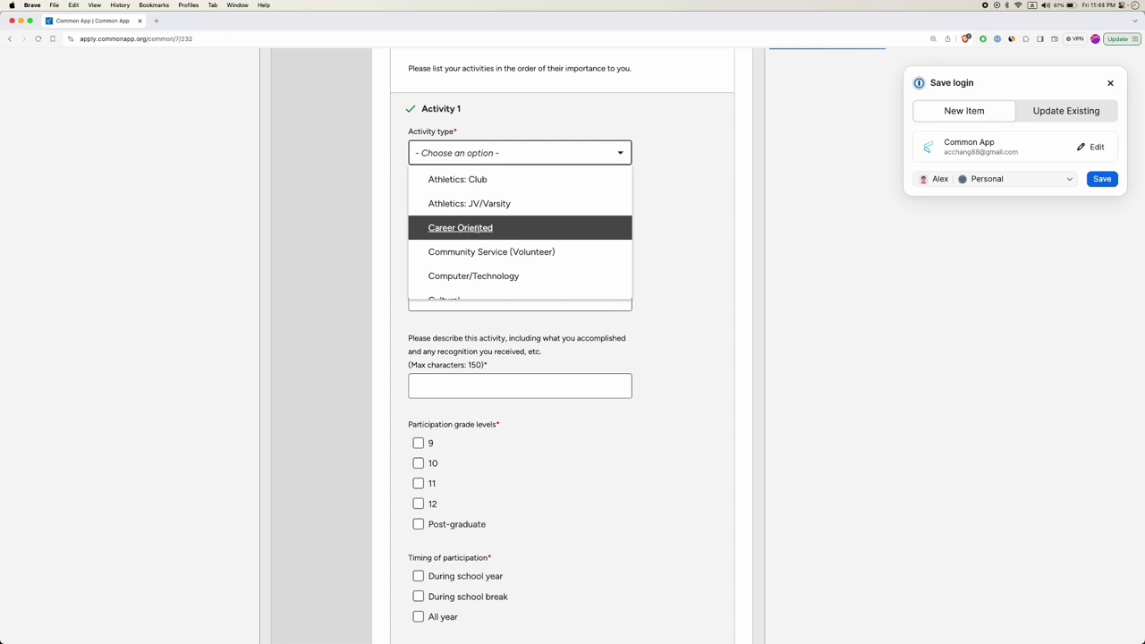
pyautogui.scroll(-1, 475, 228)
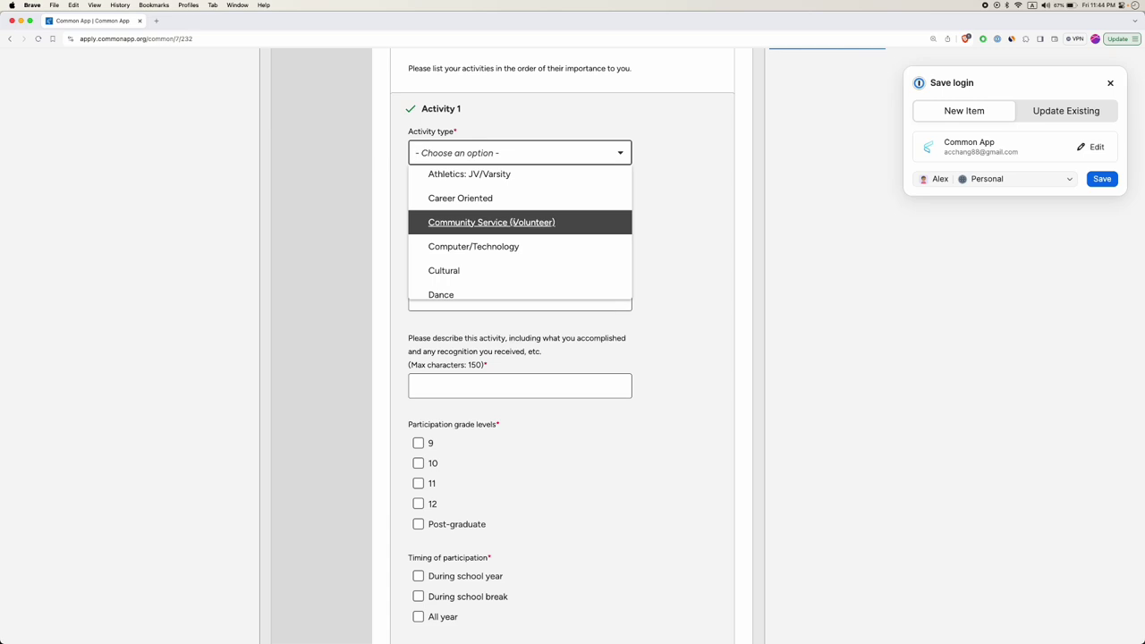
pyautogui.scroll(-3, 512, 222)
pyautogui.scroll(-2, 512, 221)
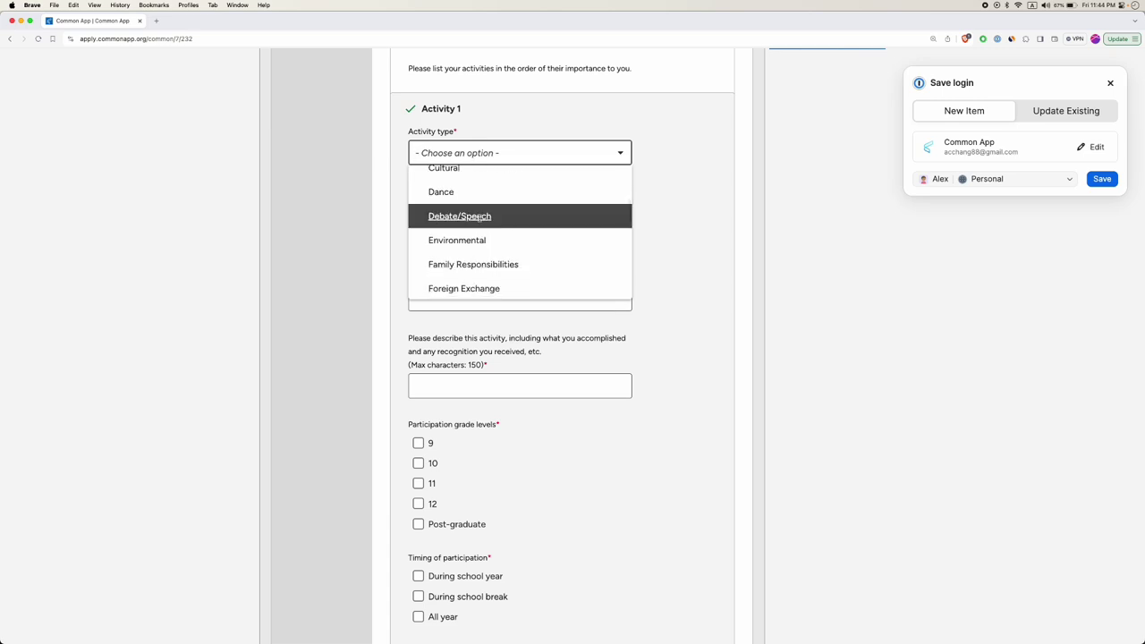
pyautogui.scroll(-2, 491, 218)
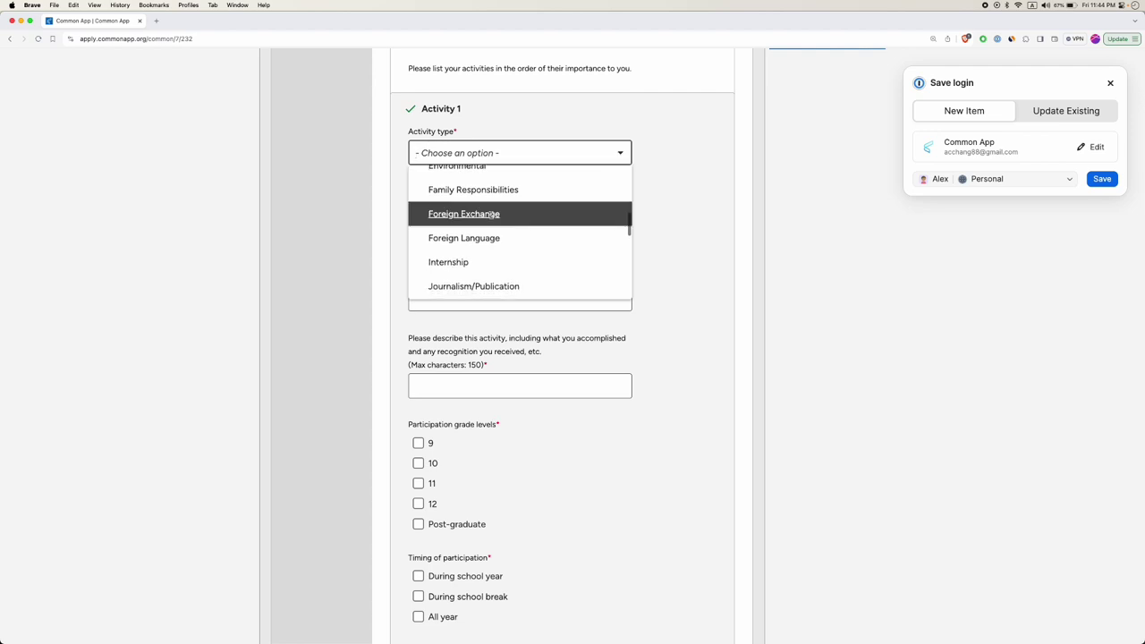
pyautogui.scroll(-3, 491, 217)
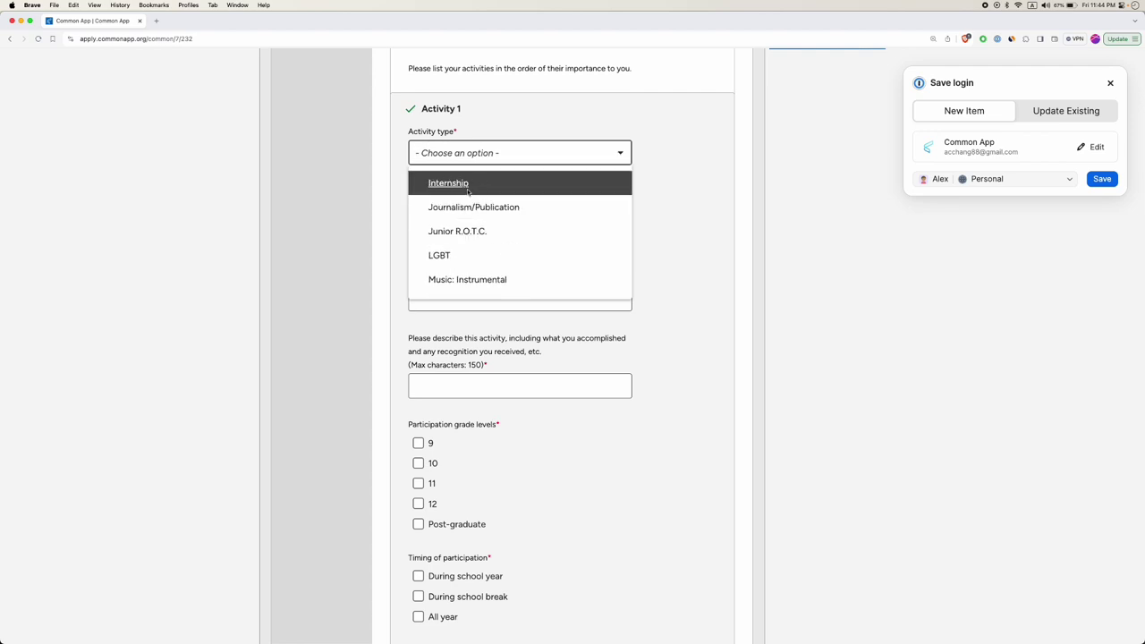
pyautogui.scroll(-3, 466, 191)
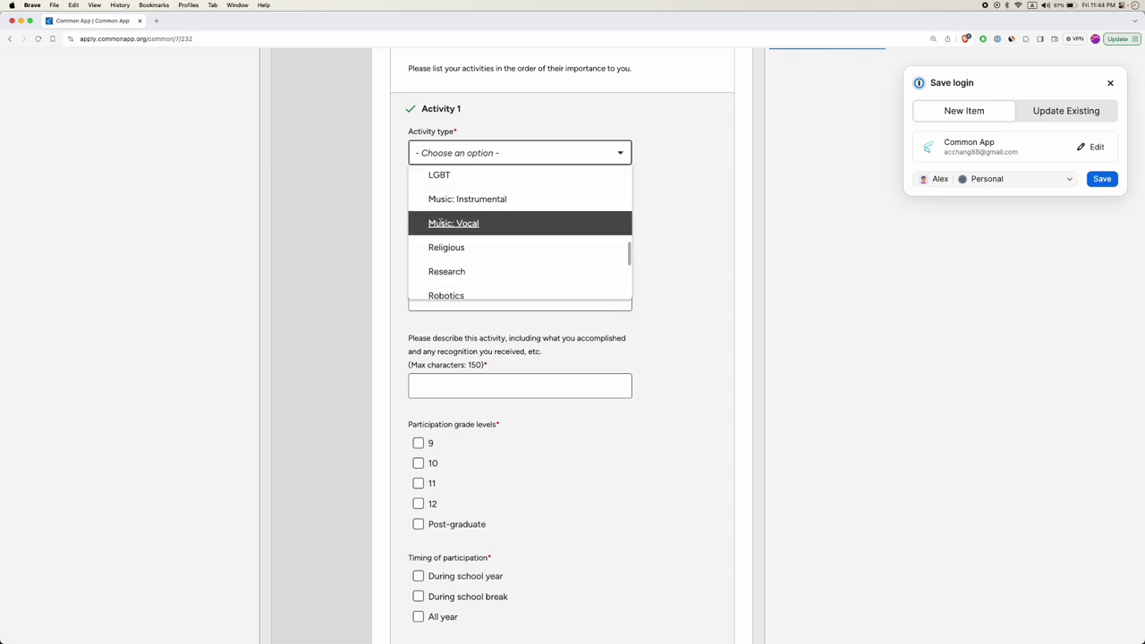
pyautogui.scroll(-3, 473, 212)
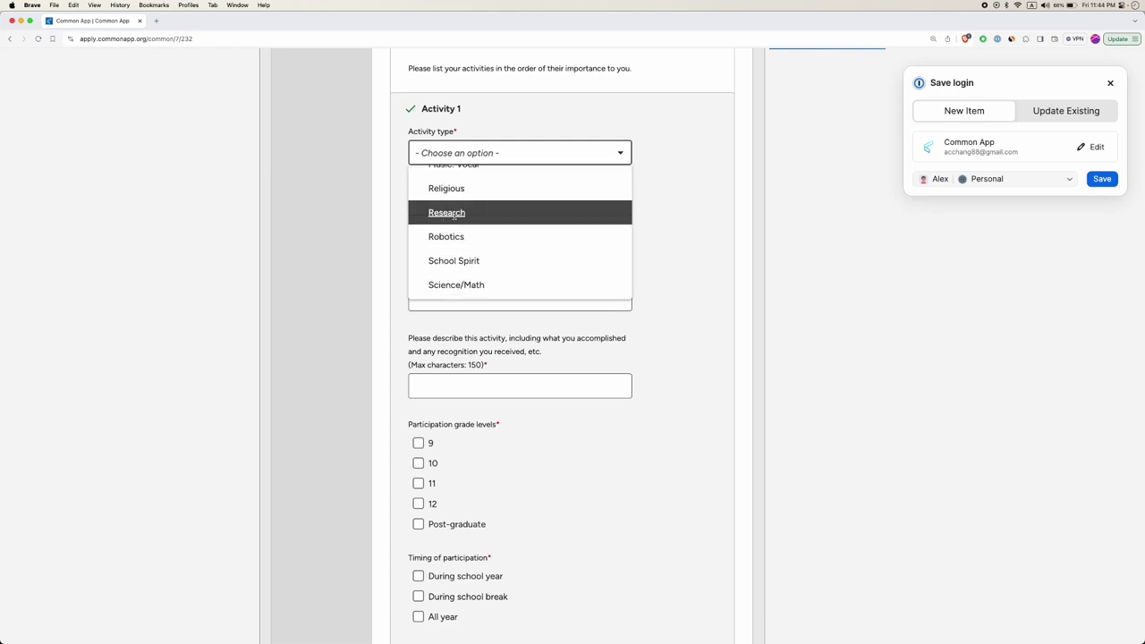
pyautogui.scroll(-3, 453, 216)
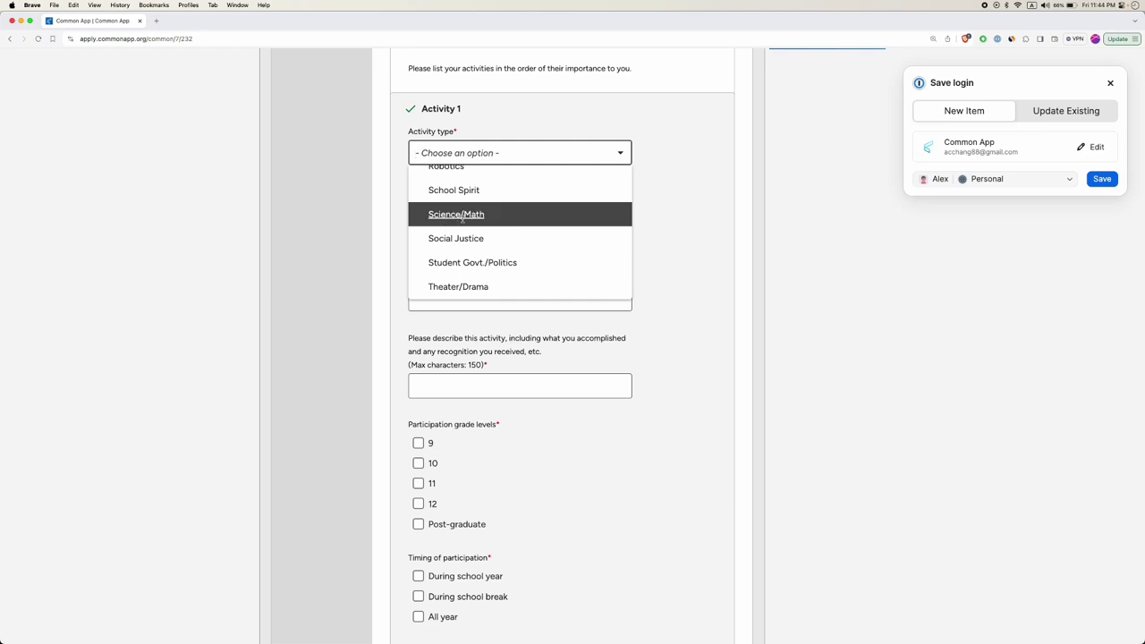
pyautogui.scroll(15, 461, 219)
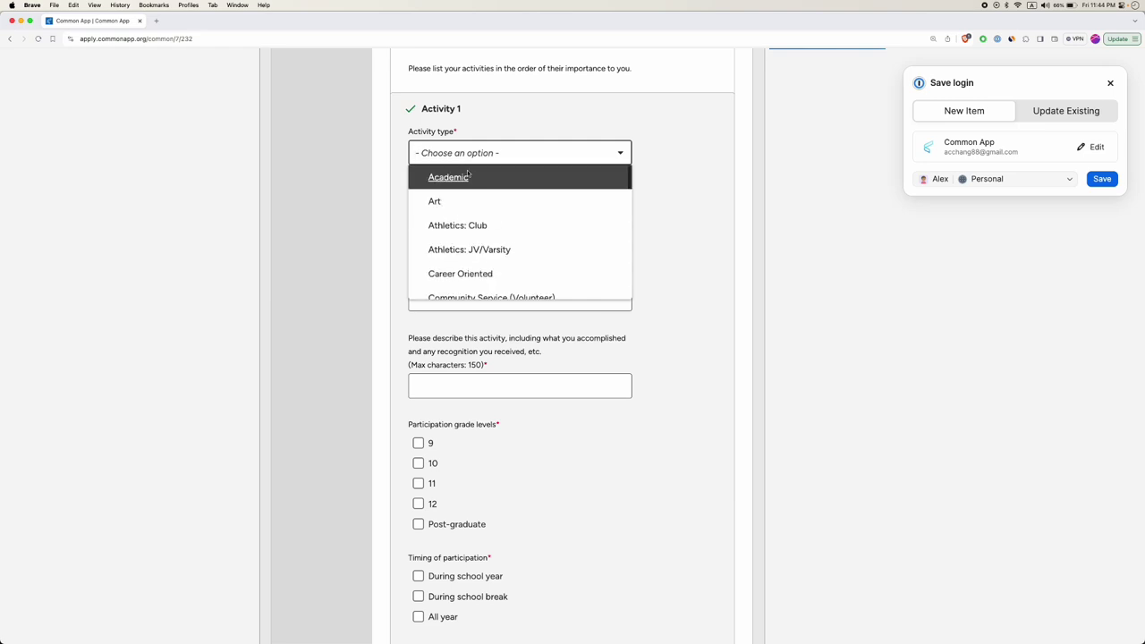
pyautogui.scroll(-10, 453, 191)
pyautogui.scroll(-7, 453, 191)
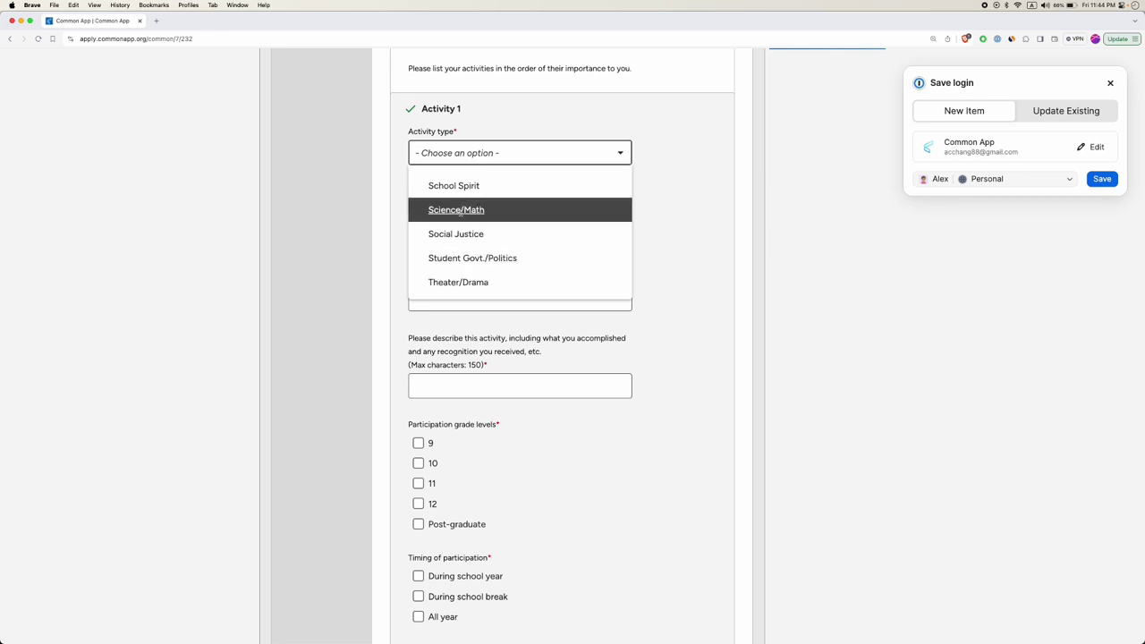
pyautogui.scroll(-3, 460, 211)
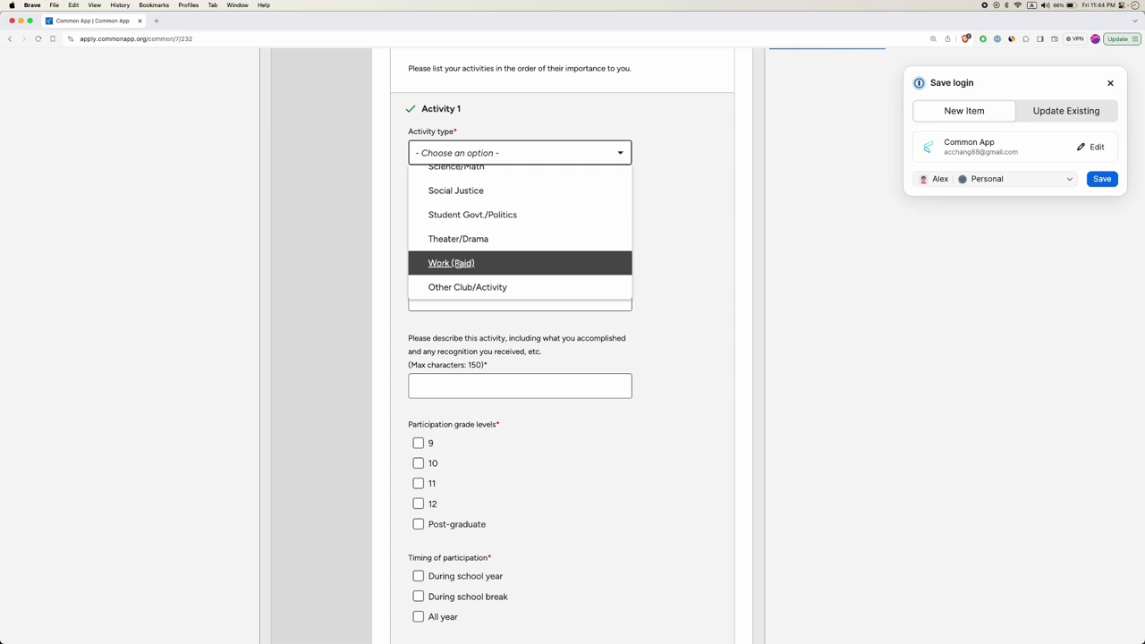
pyautogui.scroll(10, 459, 263)
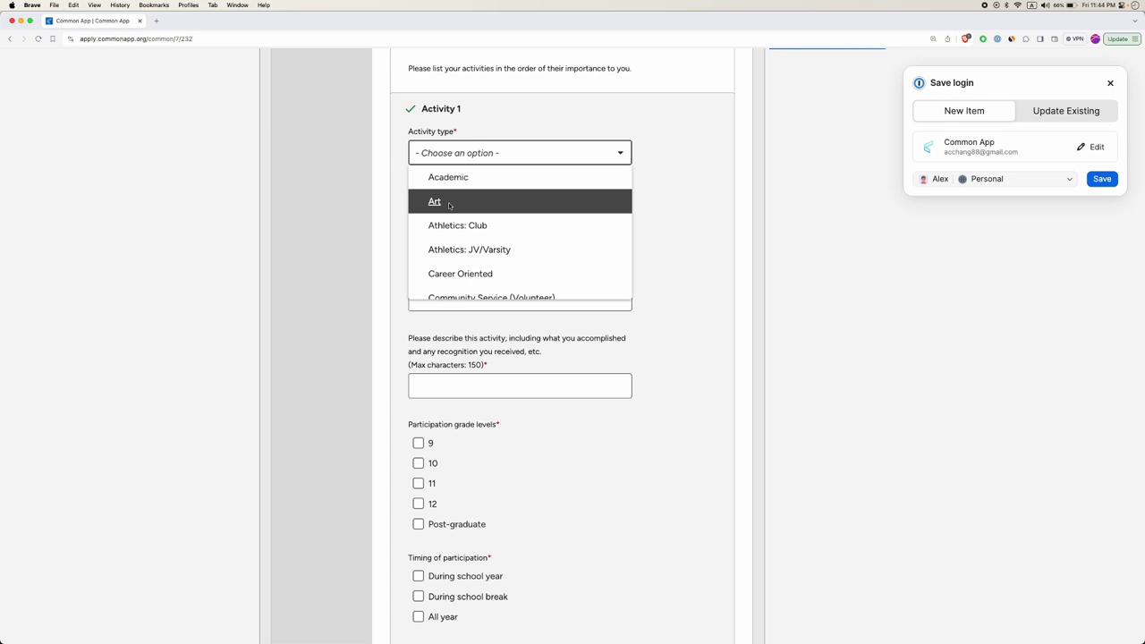
pyautogui.scroll(-3, 458, 207)
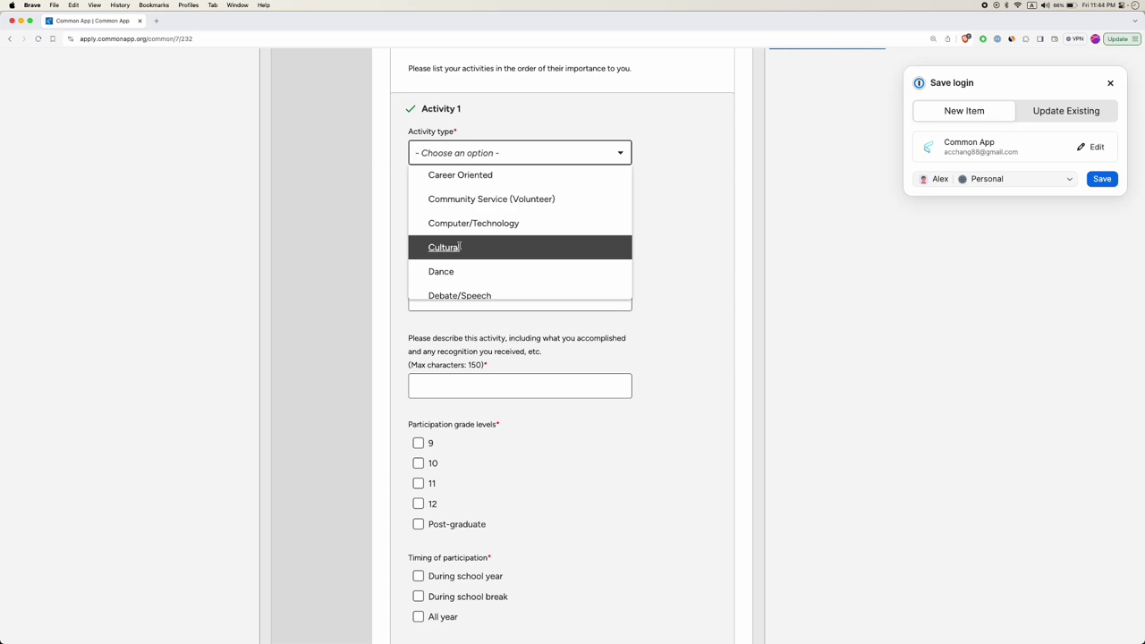
pyautogui.scroll(-4, 459, 247)
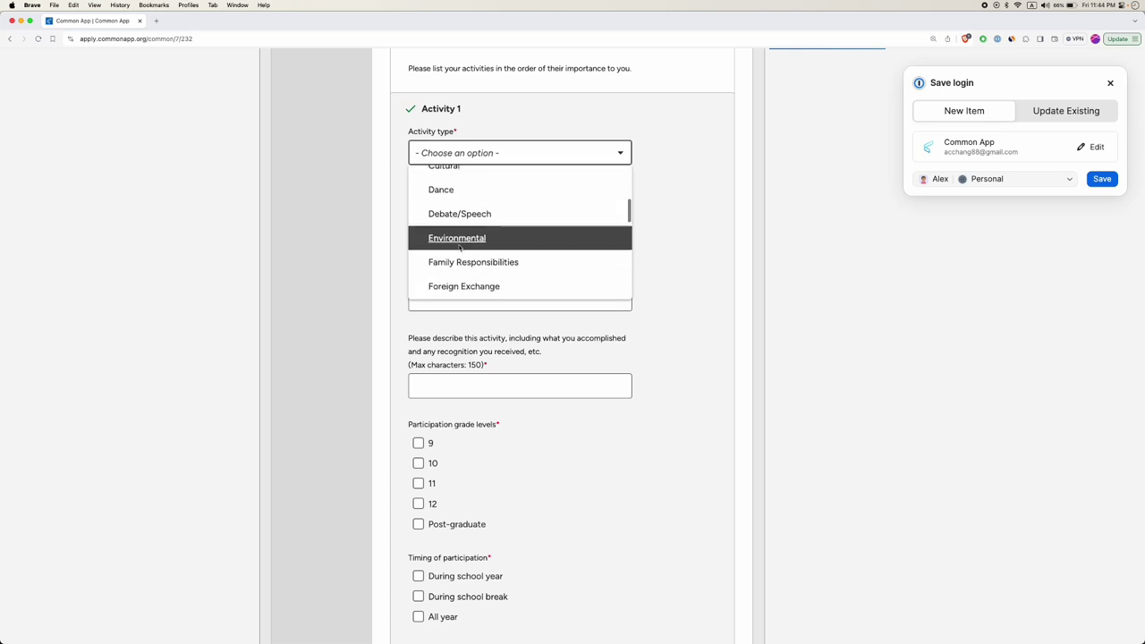
pyautogui.scroll(-1, 459, 247)
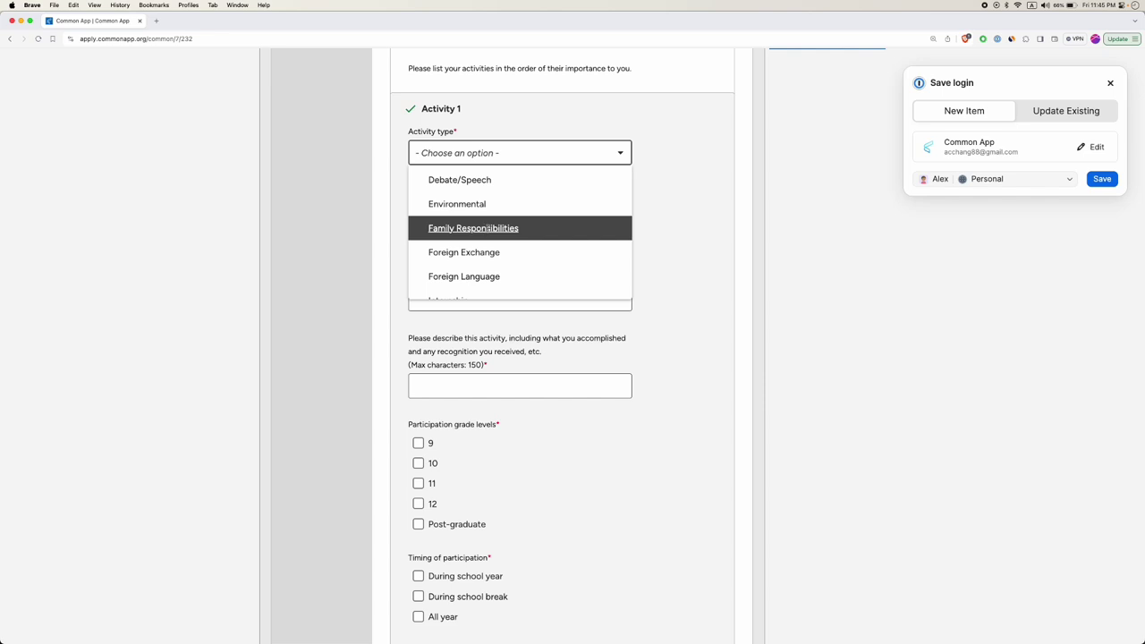
pyautogui.scroll(-2, 489, 229)
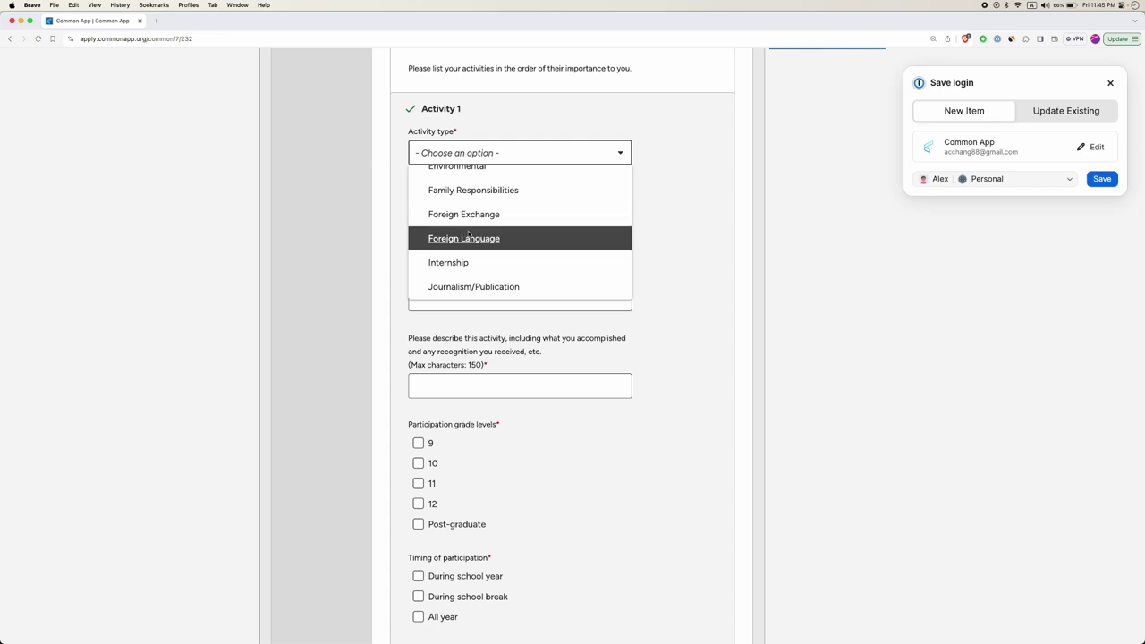
pyautogui.scroll(-3, 468, 234)
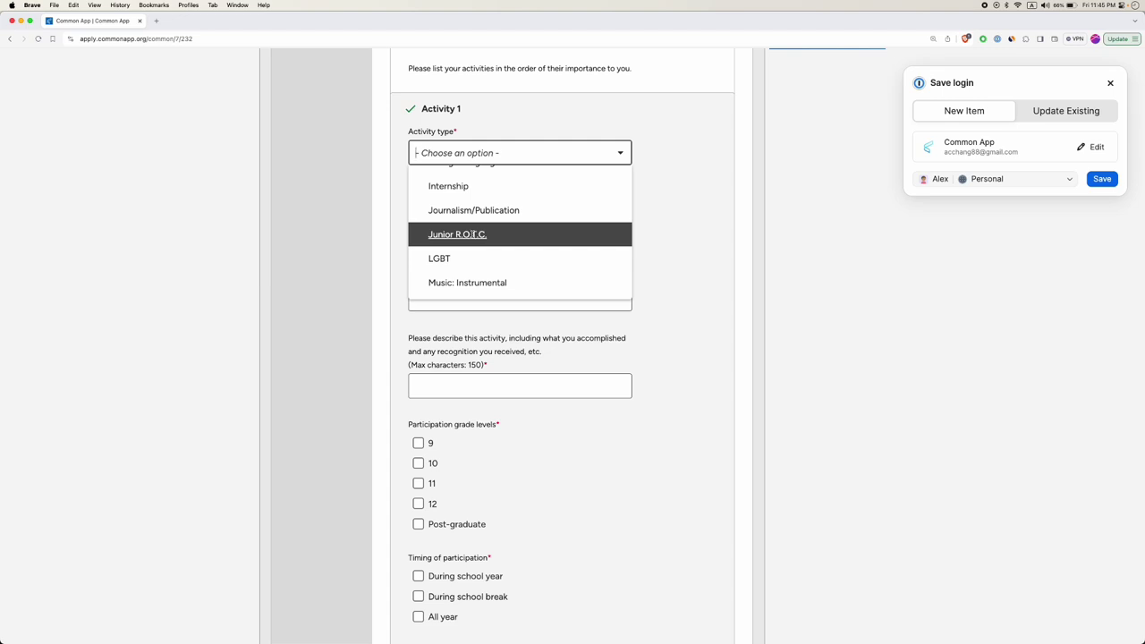
pyautogui.scroll(-1, 466, 233)
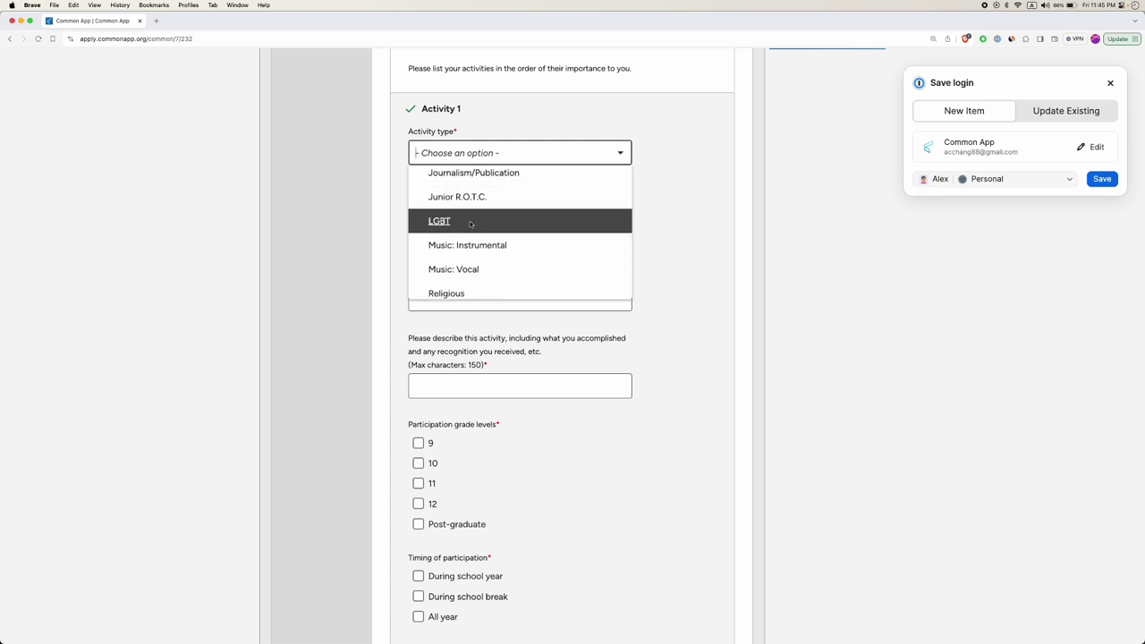
pyautogui.scroll(-2, 455, 221)
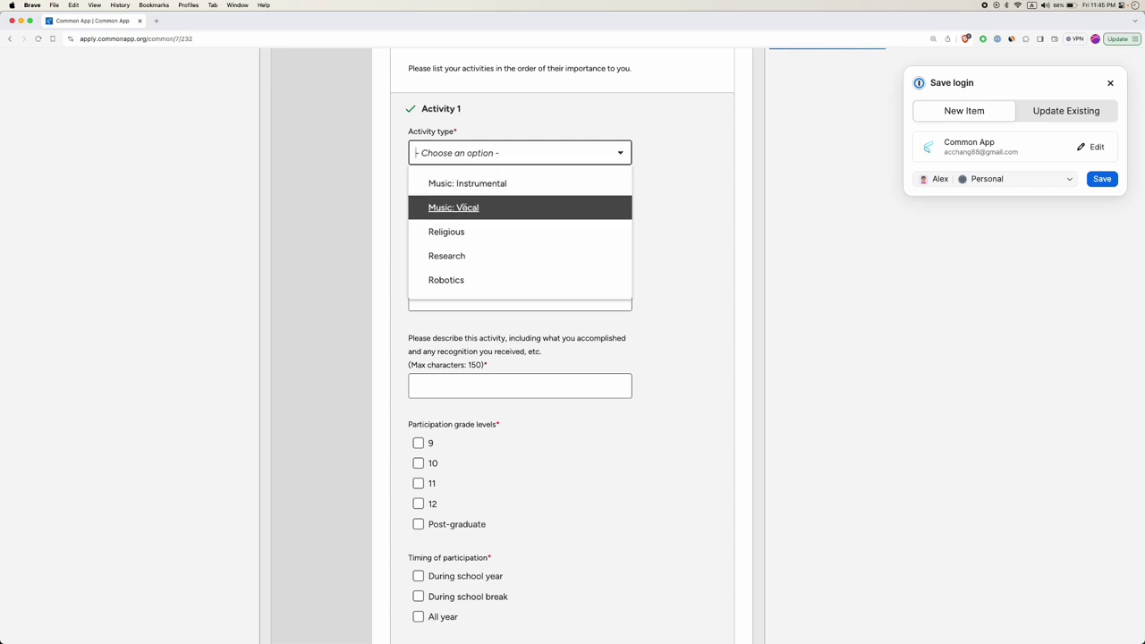
pyautogui.scroll(-1, 467, 237)
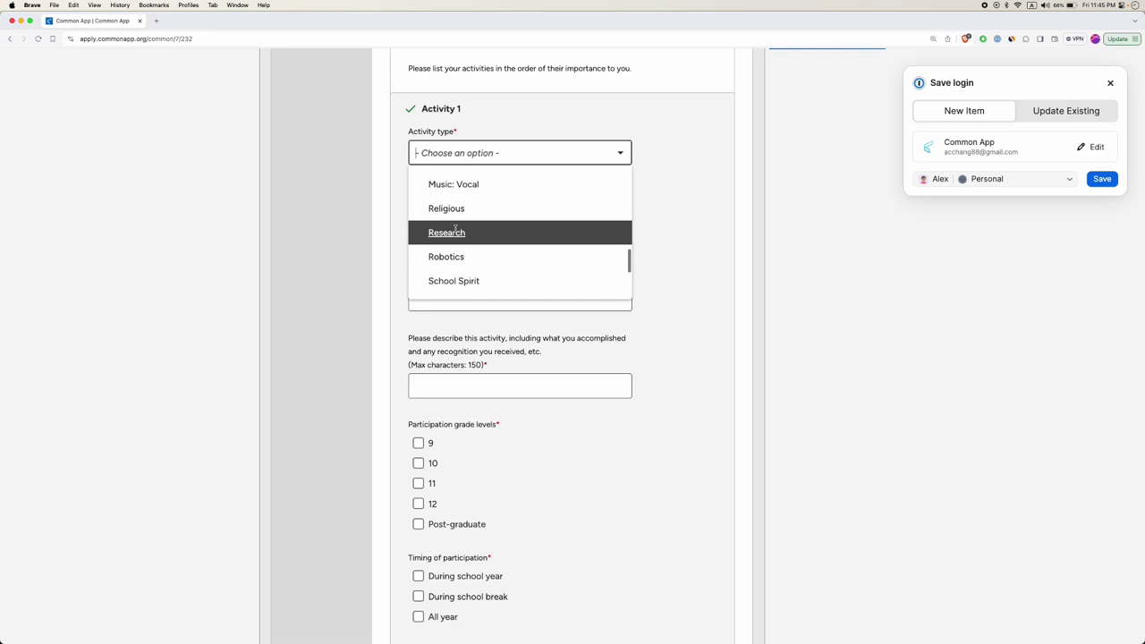
pyautogui.scroll(-1, 471, 220)
pyautogui.scroll(-1, 454, 208)
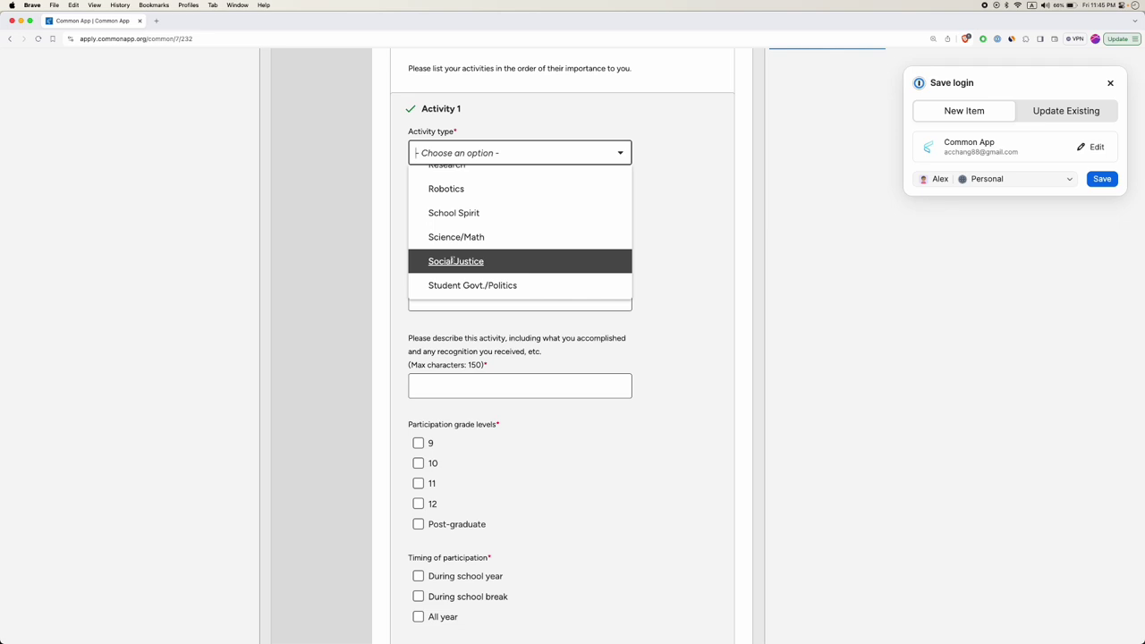
pyautogui.scroll(-2, 454, 260)
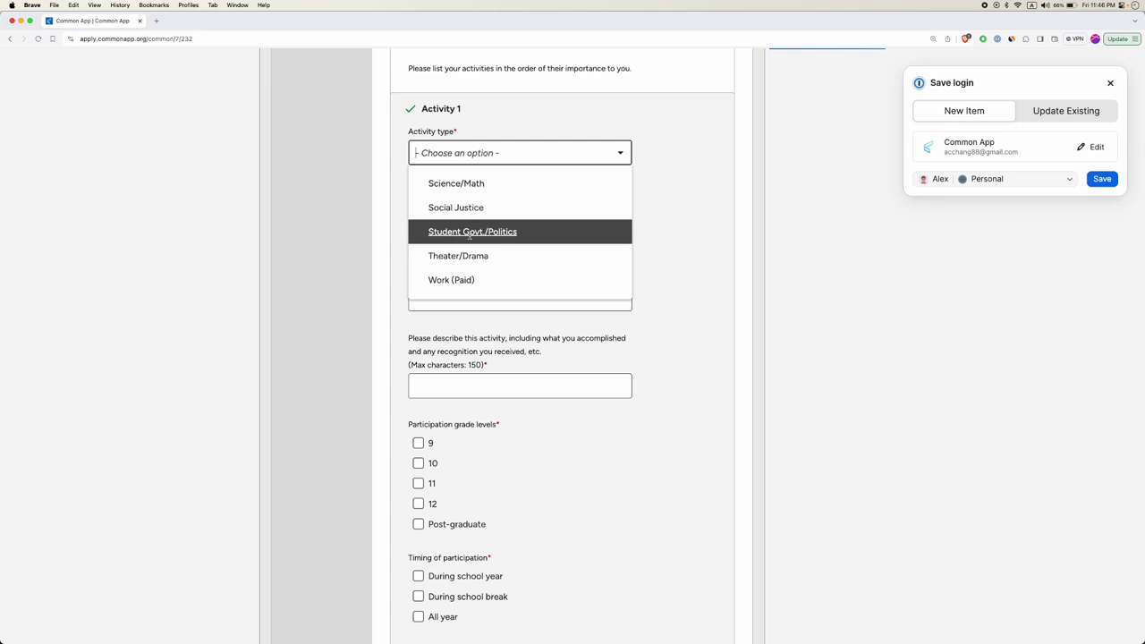
pyautogui.scroll(-1, 472, 237)
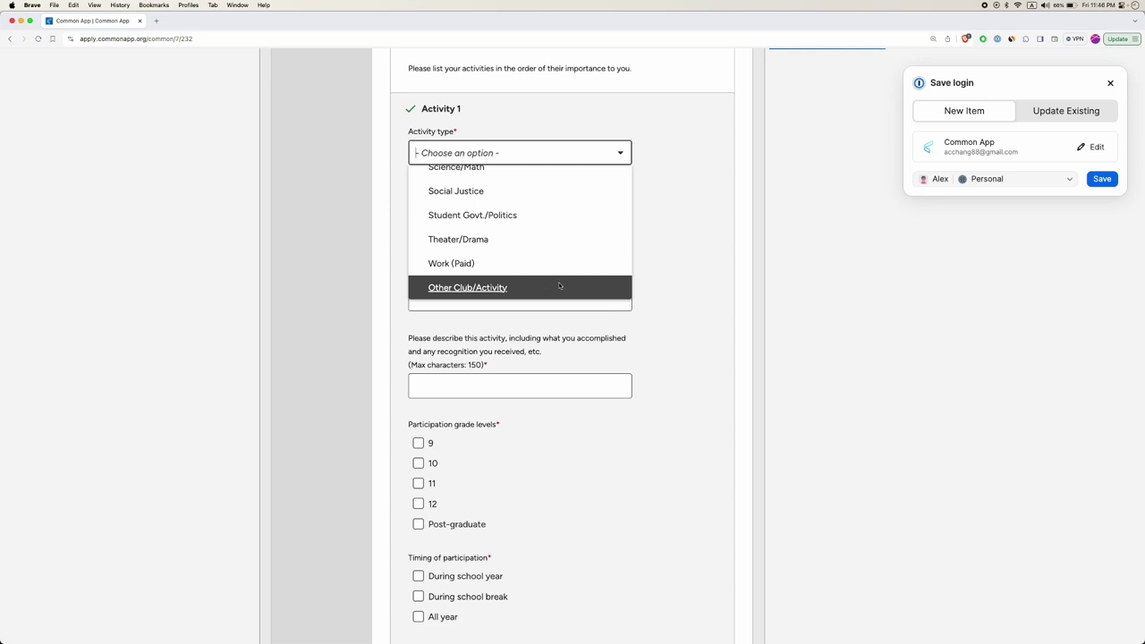
# Choose Community Service (Volunteer) as Activity 1's type and place the cursor in Position/Leadership.
pyautogui.click(665, 264)
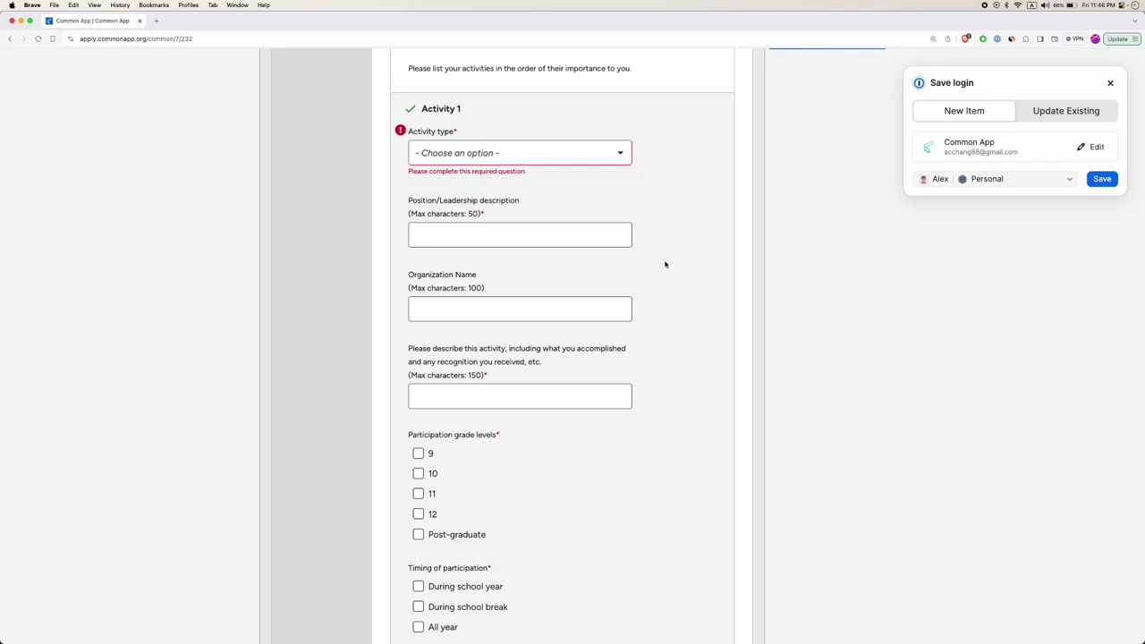
pyautogui.scroll(5, 513, 161)
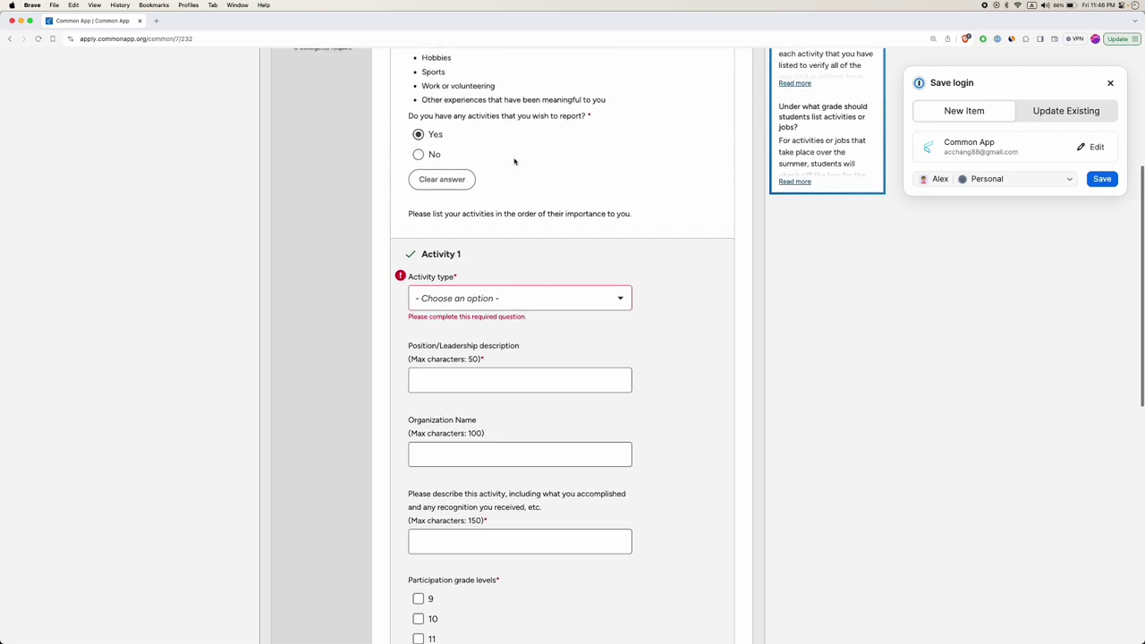
pyautogui.scroll(3, 514, 159)
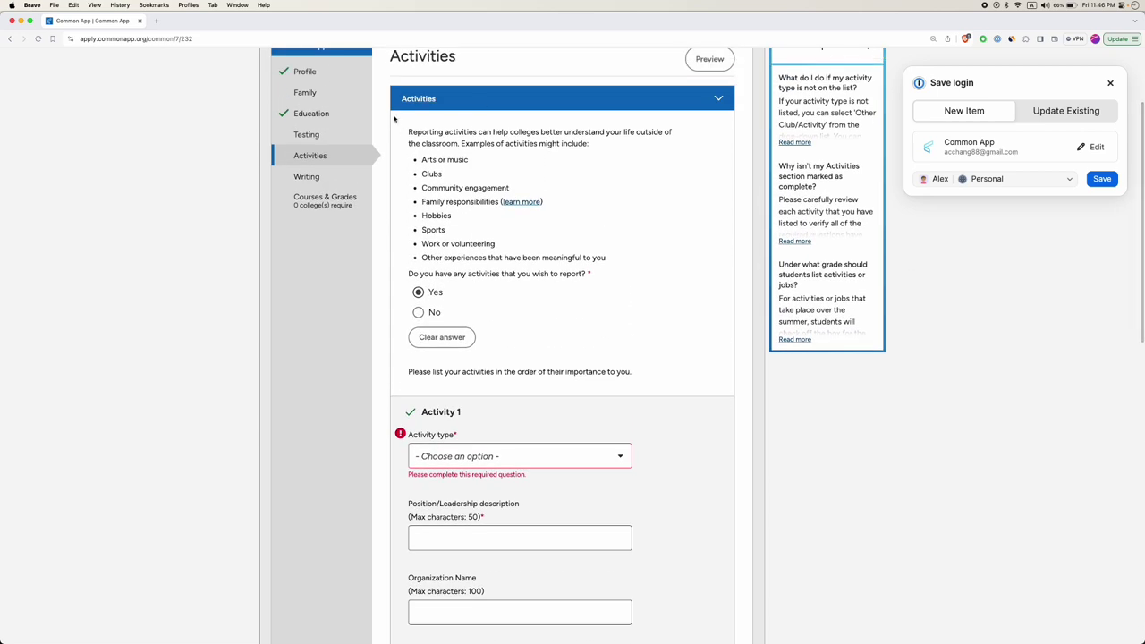
pyautogui.scroll(-4, 546, 331)
pyautogui.scroll(-3, 537, 353)
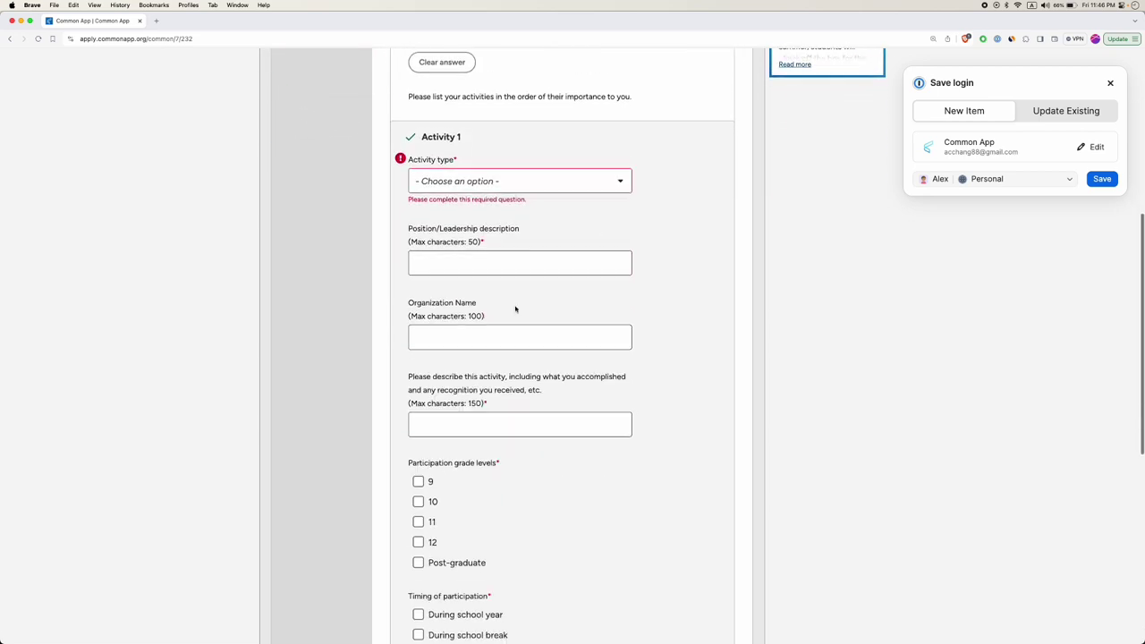
pyautogui.click(470, 180)
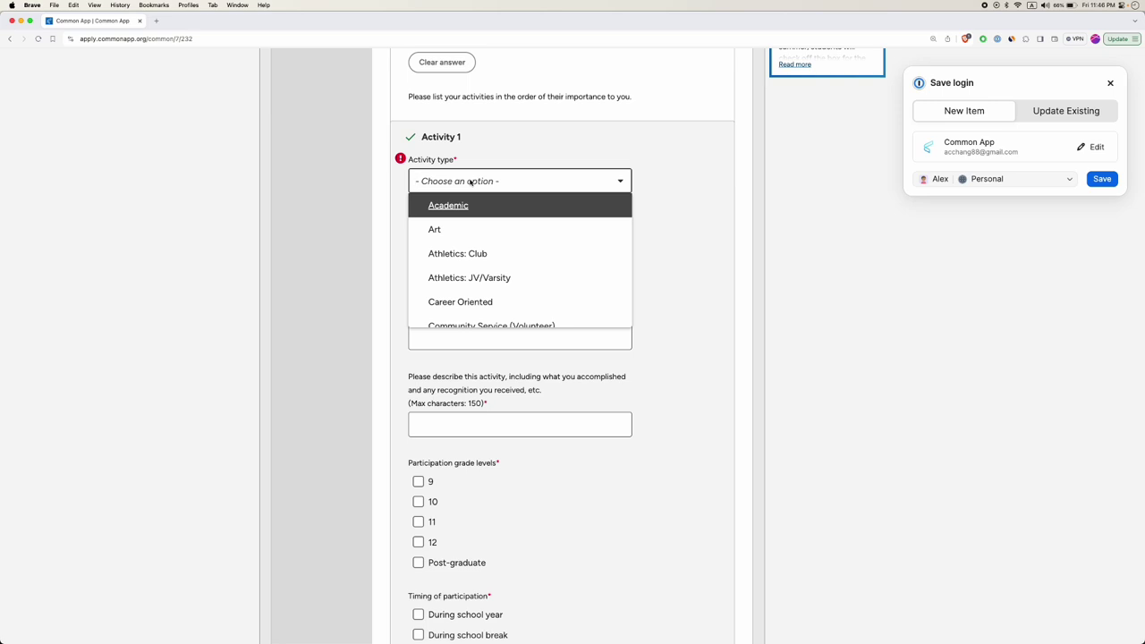
pyautogui.scroll(-2, 476, 256)
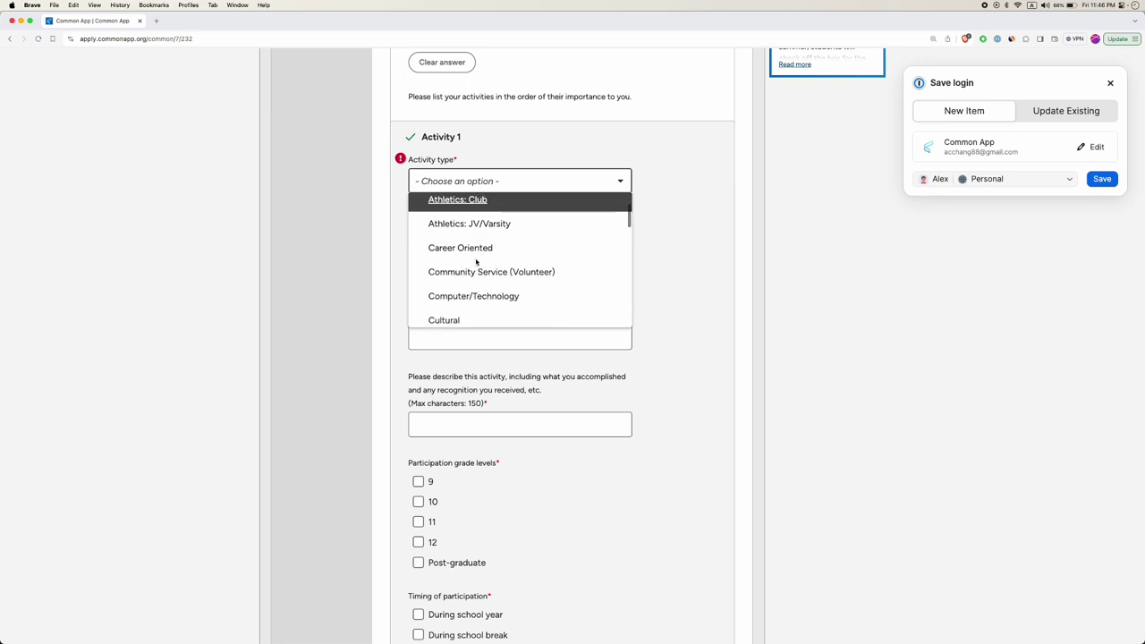
pyautogui.click(475, 266)
pyautogui.click(480, 252)
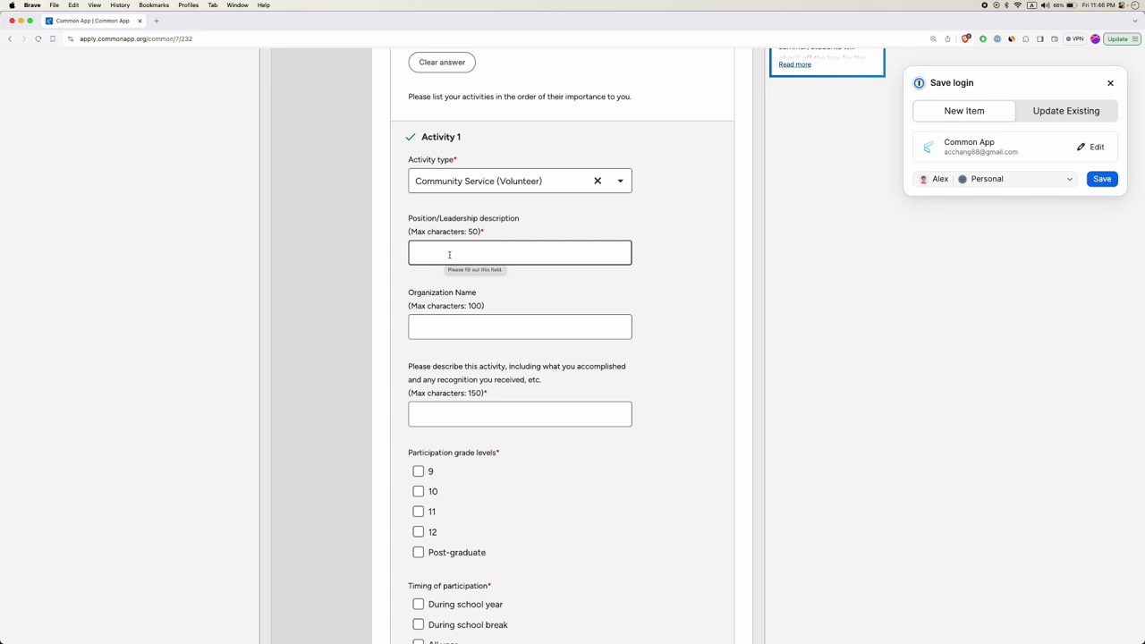
# Enter the Activity 1 position, revising Member to Secretary and finally President.
pyautogui.write('Member')
pyautogui.press('super+a')
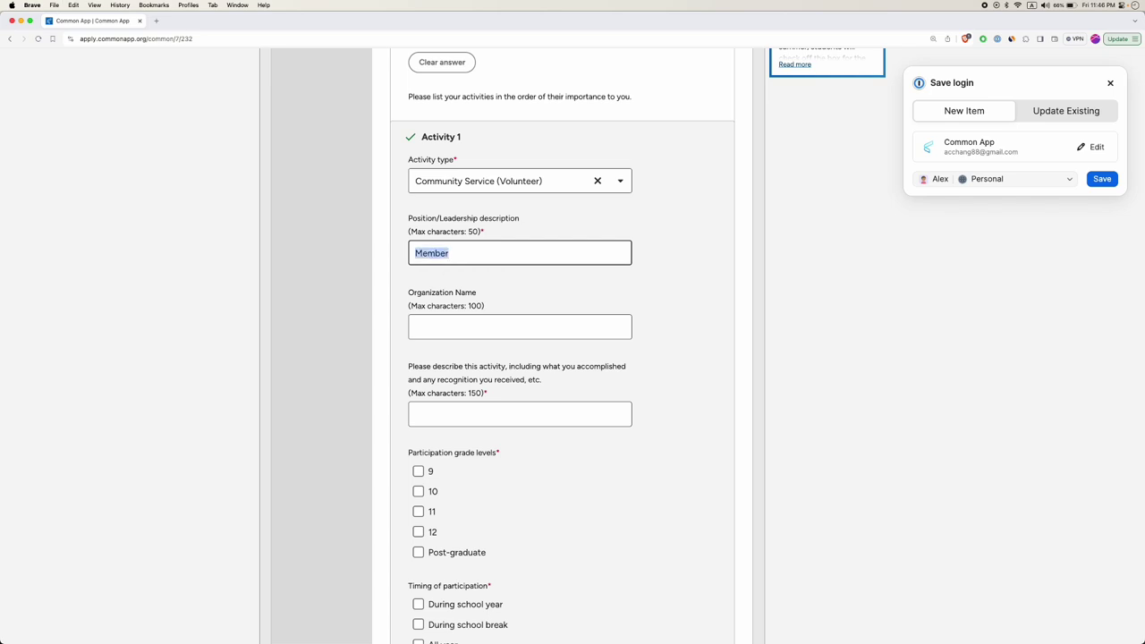
pyautogui.write('Secretary')
pyautogui.press('super+a')
pyautogui.write('President')
# Enter Key Club as the organization name and review the position and description fields.
pyautogui.click(459, 323)
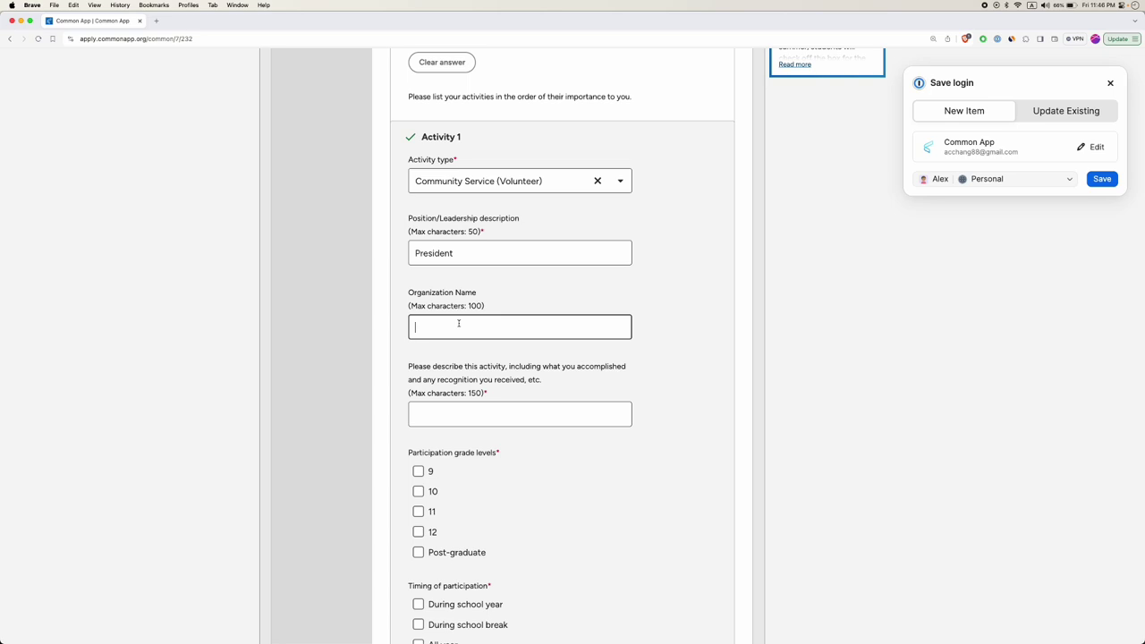
pyautogui.write('Key Club')
pyautogui.scroll(-2, 477, 296)
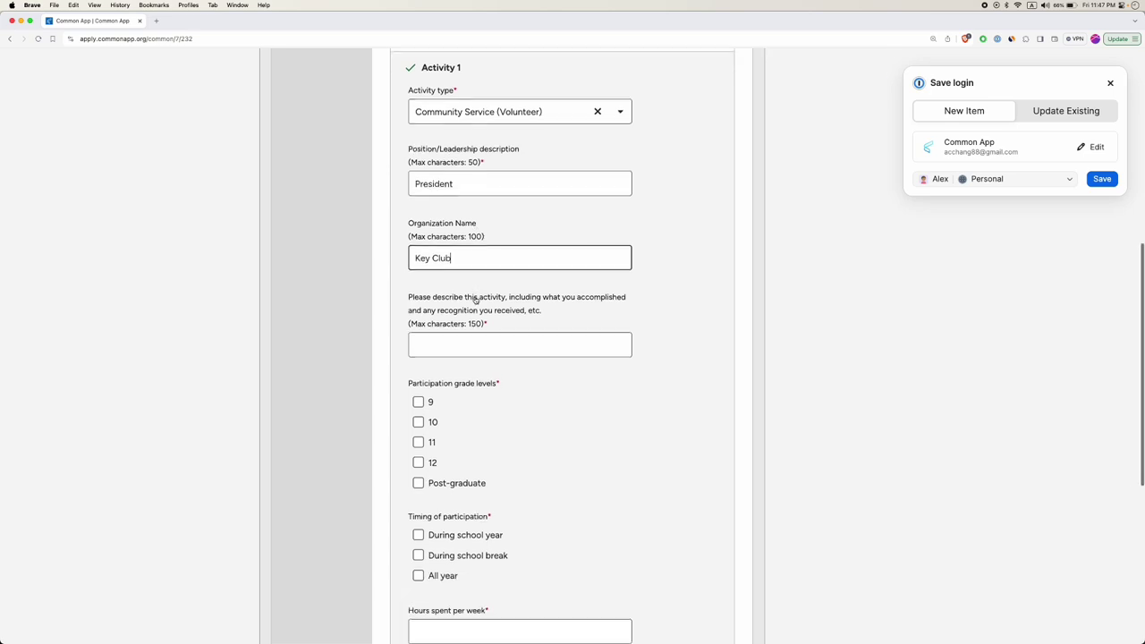
pyautogui.click(468, 345)
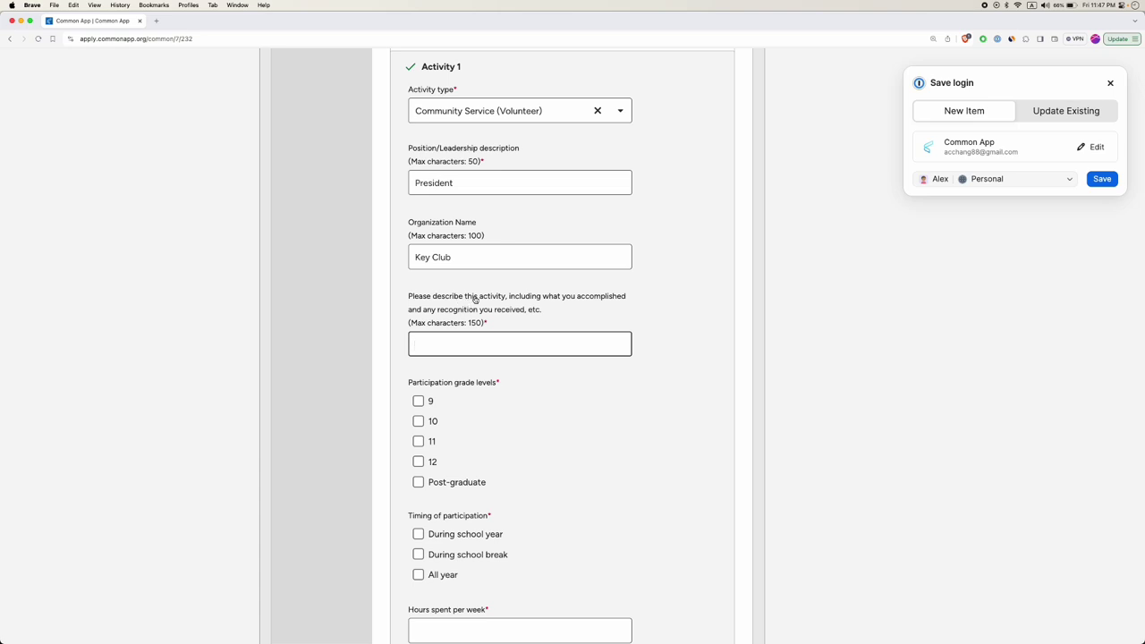
pyautogui.moveTo(511, 299); pyautogui.dragTo(528, 295)
pyautogui.scroll(3, 528, 295)
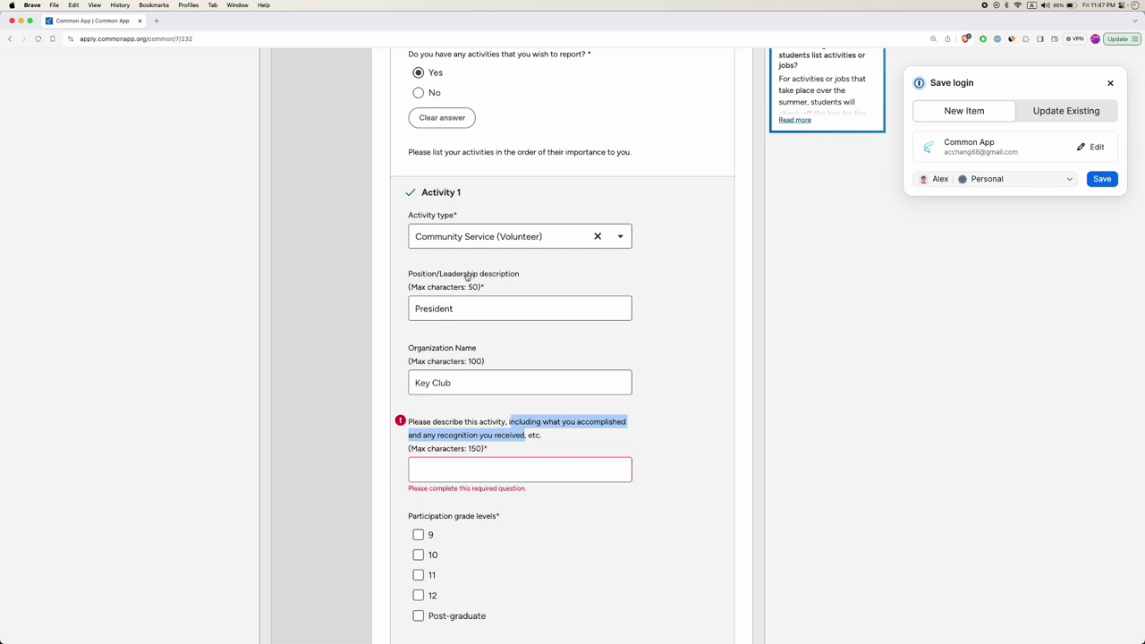
pyautogui.doubleClick(442, 309)
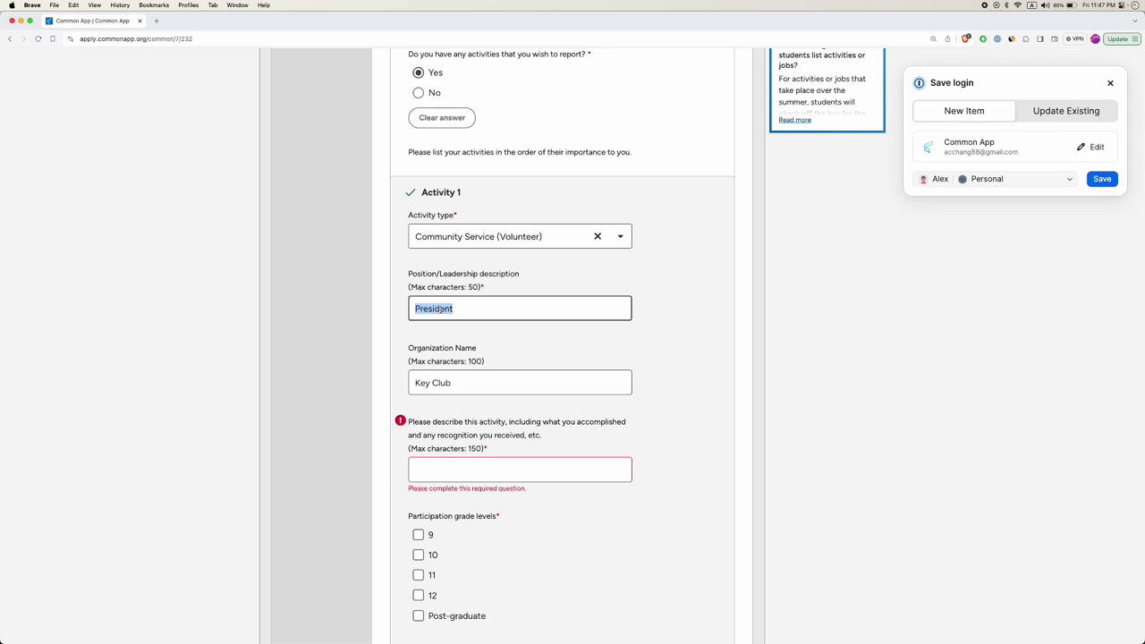
pyautogui.click(463, 472)
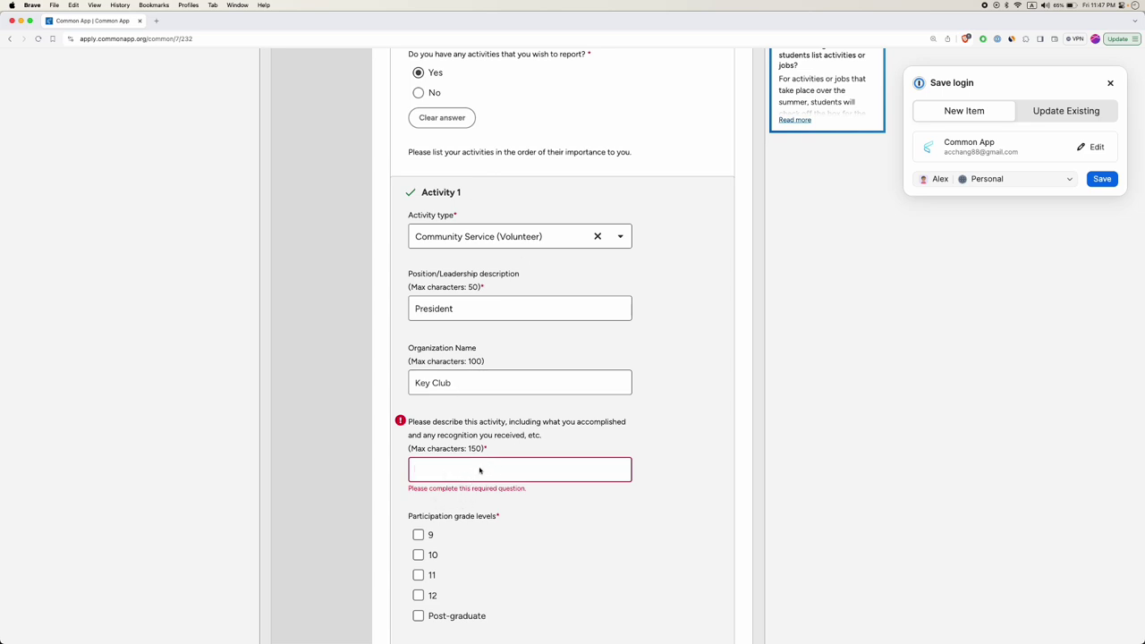
# Type 'I managed 12 members in the club' as the Activity 1 description, fixing a stray typo.
pyautogui.click(413, 461)
pyautogui.write('jijj')
pyautogui.press('BackSpace')
pyautogui.press('BackSpace')
pyautogui.press('BackSpace')
pyautogui.write('I managed 12 members in the club')
pyautogui.hotkey('shift', 'Right')
pyautogui.hotkey('shift', 'Right')
pyautogui.hotkey('shift', 'Right')
pyautogui.hotkey('shift', 'Right')
pyautogui.hotkey('shift', 'Right')
pyautogui.hotkey('shift', 'Right')
pyautogui.hotkey('shift', 'Right')
pyautogui.hotkey('shift', 'Right')
pyautogui.hotkey('shift', 'Right')
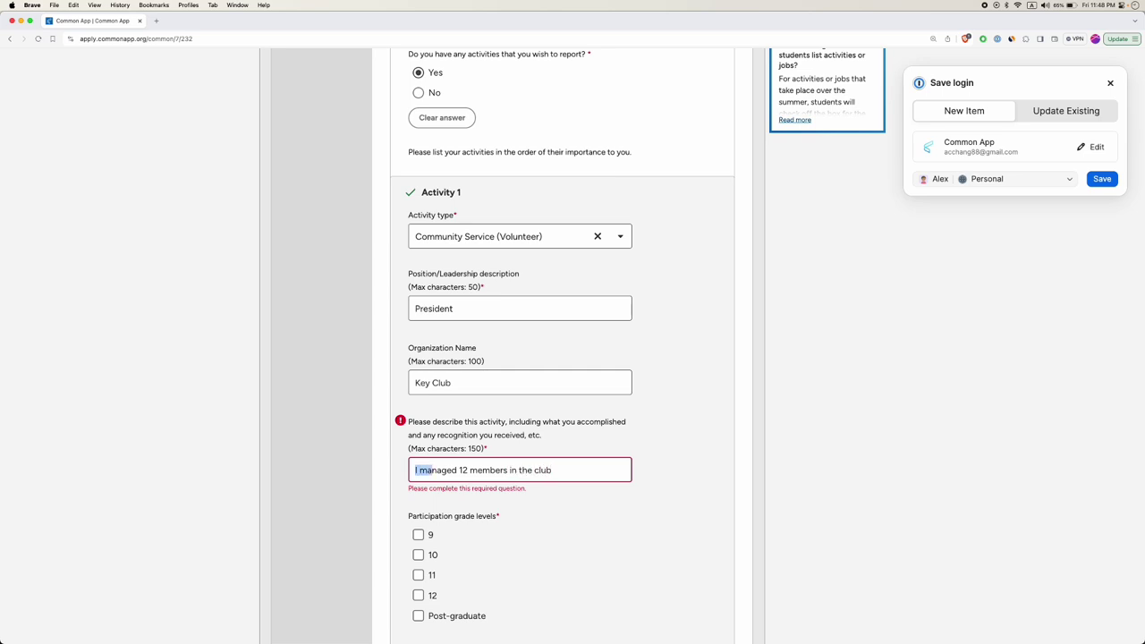
pyautogui.hotkey('shift', 'Right')
pyautogui.hotkey('shift', 'Right')
pyautogui.hotkey('shift', 'Right')
pyautogui.hotkey('shift', 'Right')
pyautogui.hotkey('shift', 'Right')
pyautogui.hotkey('shift', 'Right')
pyautogui.hotkey('shift', 'Right')
pyautogui.hotkey('shift', 'Right')
pyautogui.hotkey('shift', 'Right')
pyautogui.hotkey('shift', 'Right')
pyautogui.hotkey('shift', 'Right')
pyautogui.hotkey('shift', 'Right')
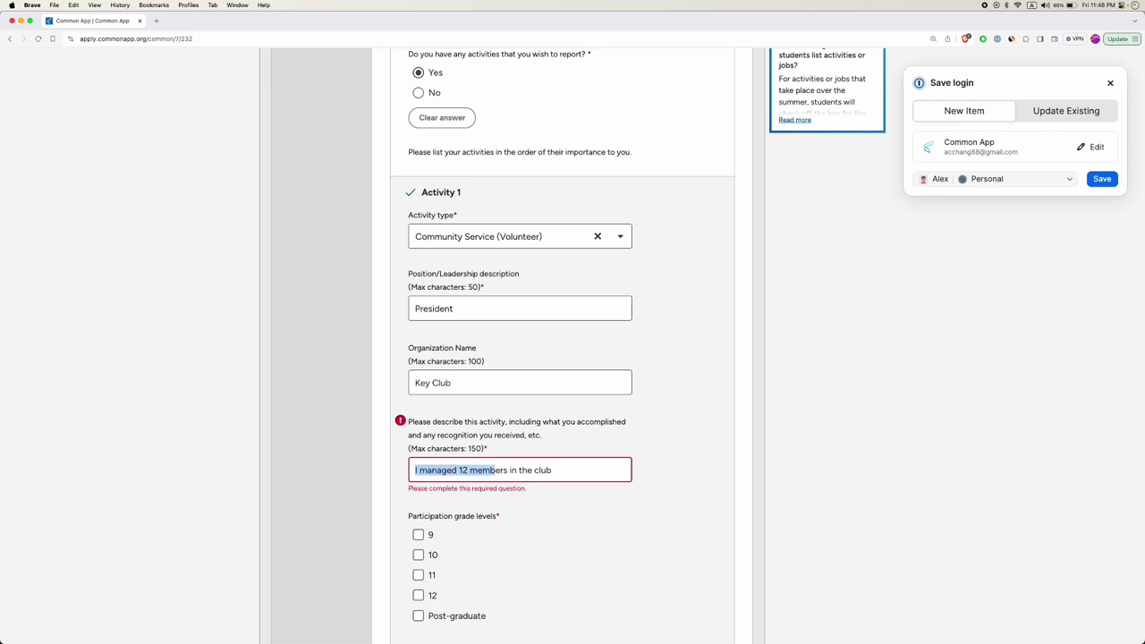
pyautogui.hotkey('shift', 'Right')
pyautogui.hotkey('shift', 'Right')
pyautogui.hotkey('shift', 'Right')
pyautogui.hotkey('shift', 'Right')
pyautogui.hotkey('shift', 'Right')
pyautogui.hotkey('shift', 'Right')
pyautogui.hotkey('shift', 'Right')
pyautogui.hotkey('shift', 'Right')
pyautogui.hotkey('shift', 'Right')
pyautogui.hotkey('shift', 'Right')
pyautogui.hotkey('shift', 'Right')
# Check grade levels 9 and 10 for Activity 1.
pyautogui.scroll(-5, 554, 486)
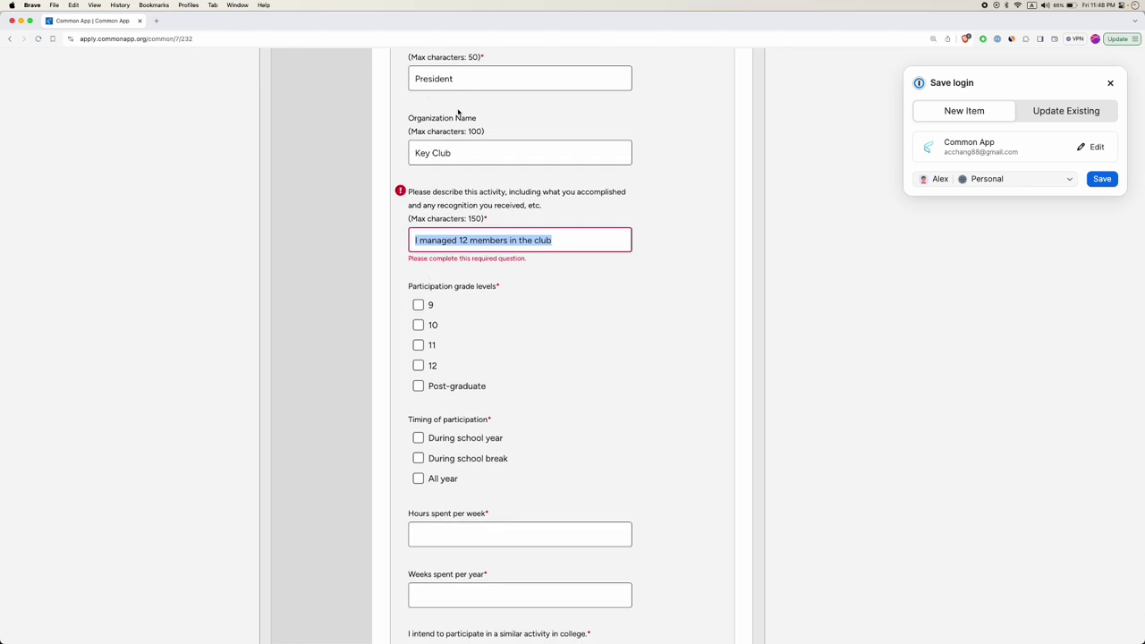
pyautogui.click(418, 304)
pyautogui.click(418, 317)
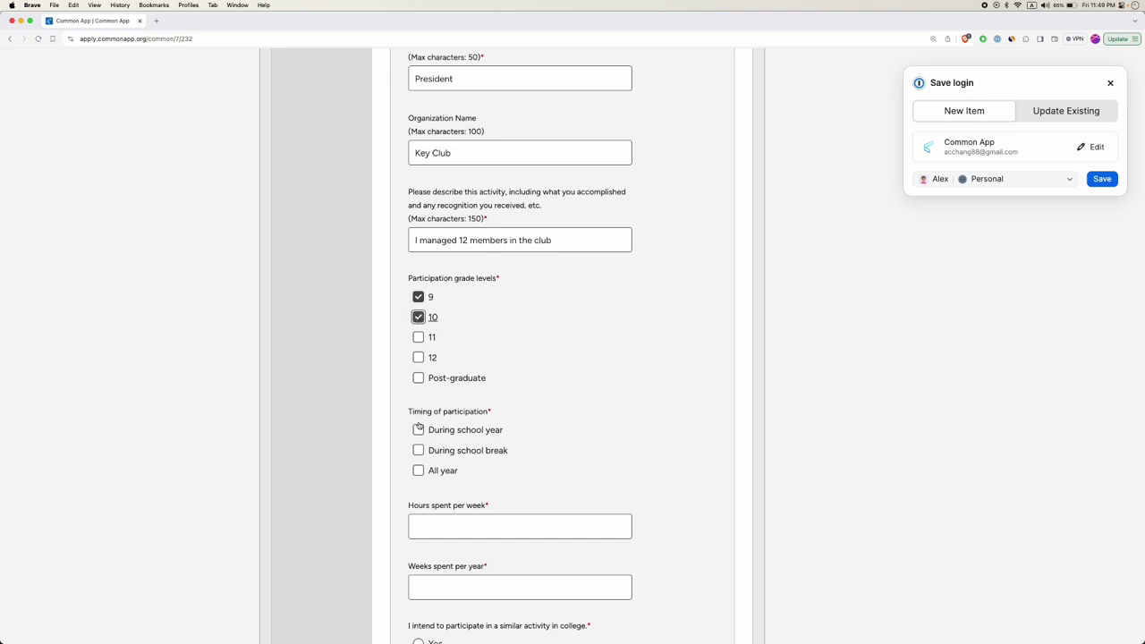
# Check During school year, During school break and All year as the participation timing.
pyautogui.click(419, 430)
pyautogui.click(418, 470)
pyautogui.click(418, 450)
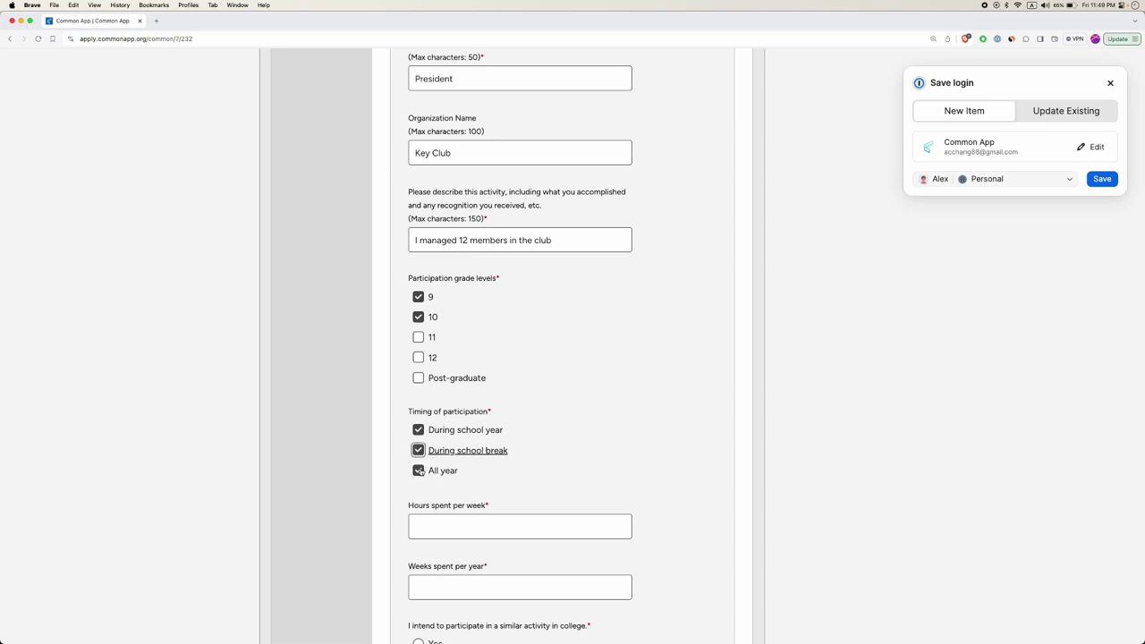
pyautogui.click(419, 450)
pyautogui.click(418, 431)
pyautogui.click(419, 471)
pyautogui.click(418, 451)
pyautogui.click(417, 430)
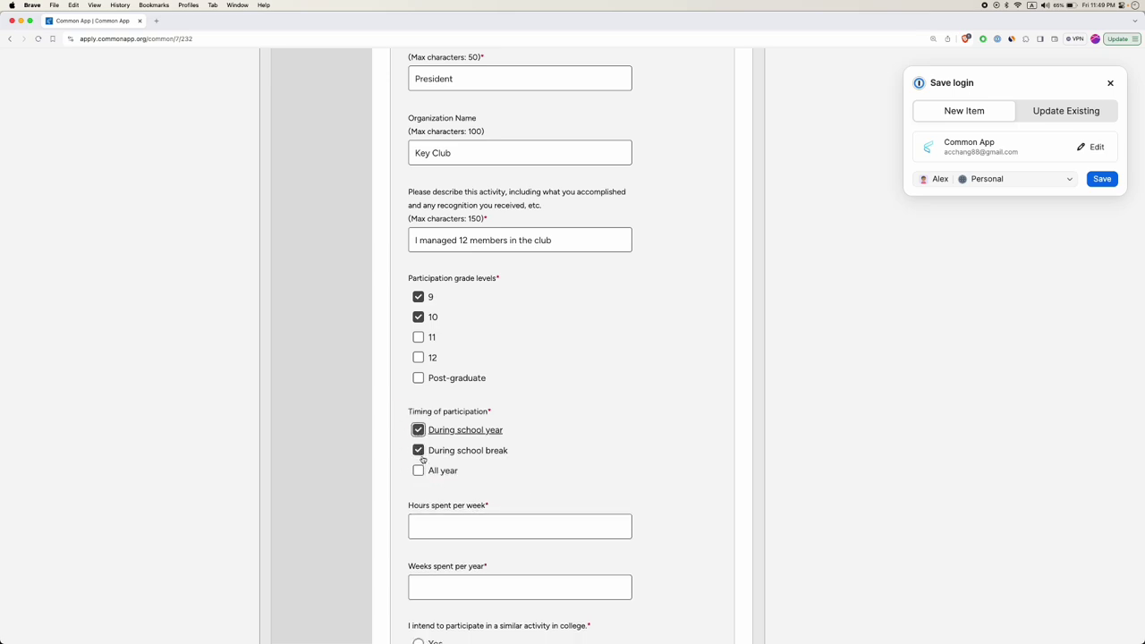
pyautogui.scroll(-1, 431, 454)
pyautogui.click(418, 437)
pyautogui.scroll(-1, 472, 454)
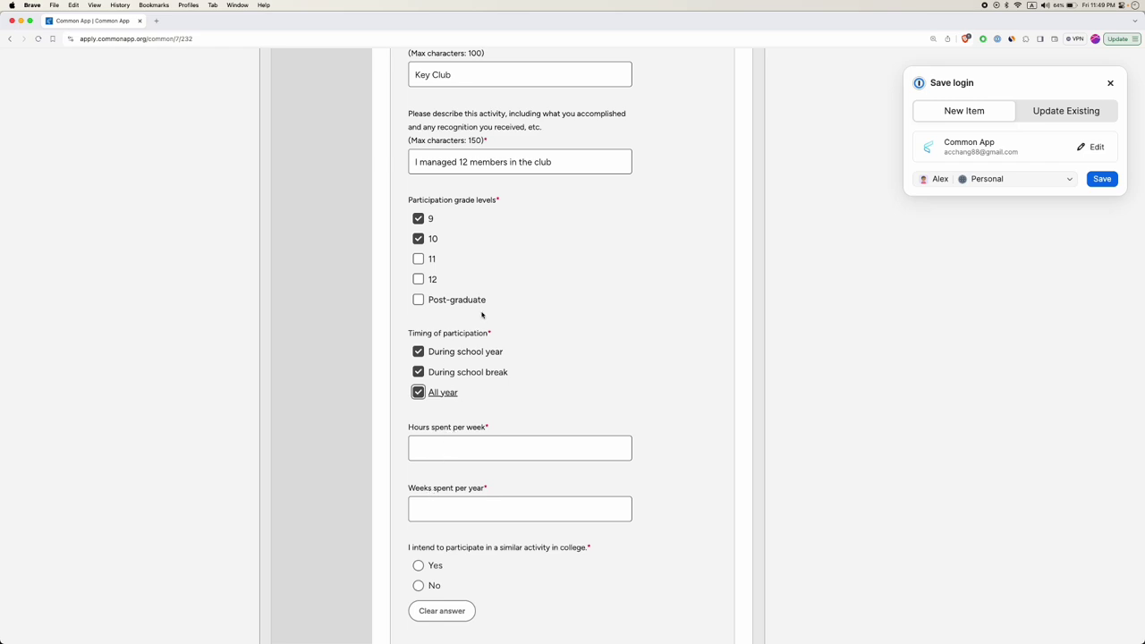
pyautogui.scroll(5, 482, 315)
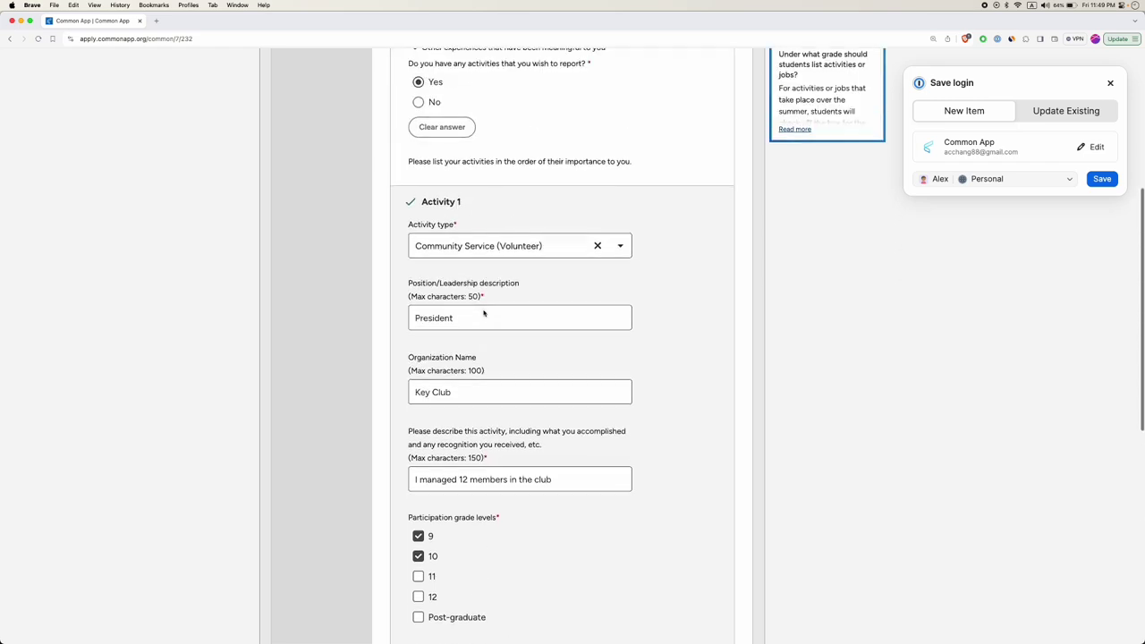
# Change the activity type to Research and replace the position President with Researcher.
pyautogui.click(476, 241)
pyautogui.scroll(-4, 476, 308)
pyautogui.scroll(-5, 476, 308)
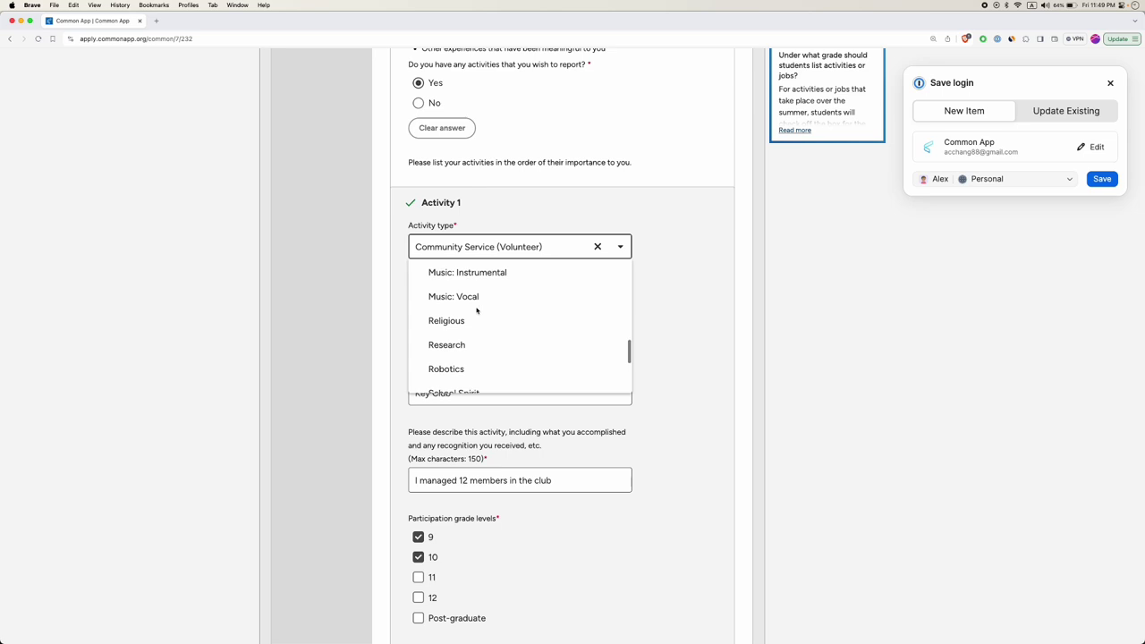
pyautogui.click(449, 278)
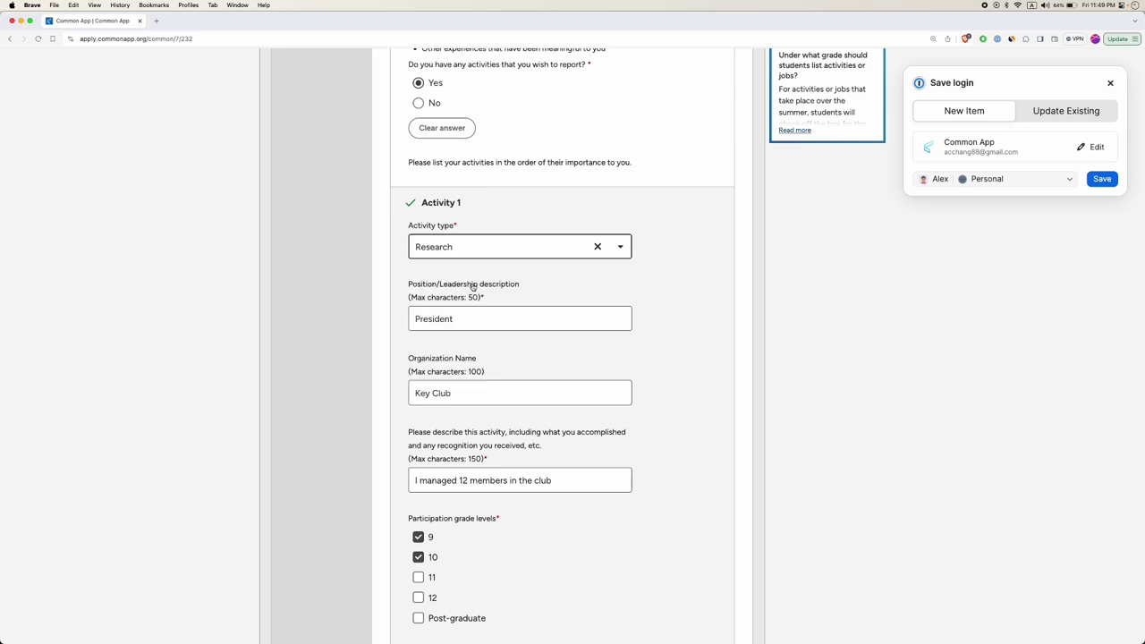
pyautogui.doubleClick(439, 319)
pyautogui.write('researcher')
pyautogui.press('Delete')
pyautogui.write('R')
# Replace the organization name Key Club with Stanford University.
pyautogui.click(439, 394)
pyautogui.press('super+a')
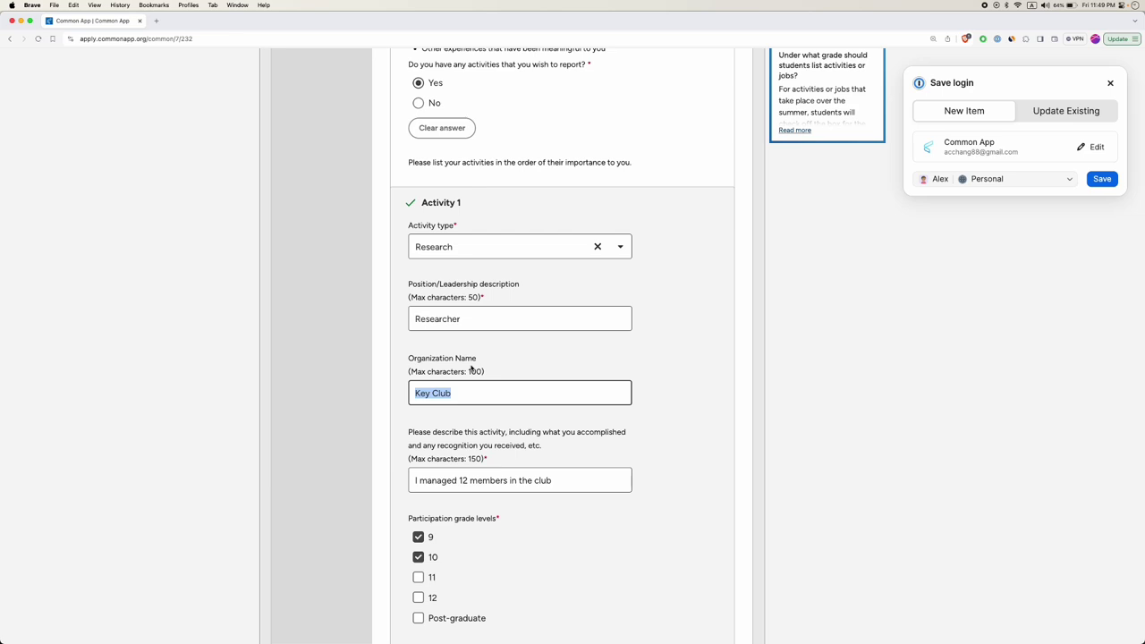
pyautogui.write('Stand')
pyautogui.press('BackSpace')
pyautogui.write('ford University')
pyautogui.press('super+a')
pyautogui.scroll(-2, 464, 394)
# Replace the description with 'I spent the summer learning about DNA and I wrote a paper about....'.
pyautogui.click(462, 374)
pyautogui.press('super+a')
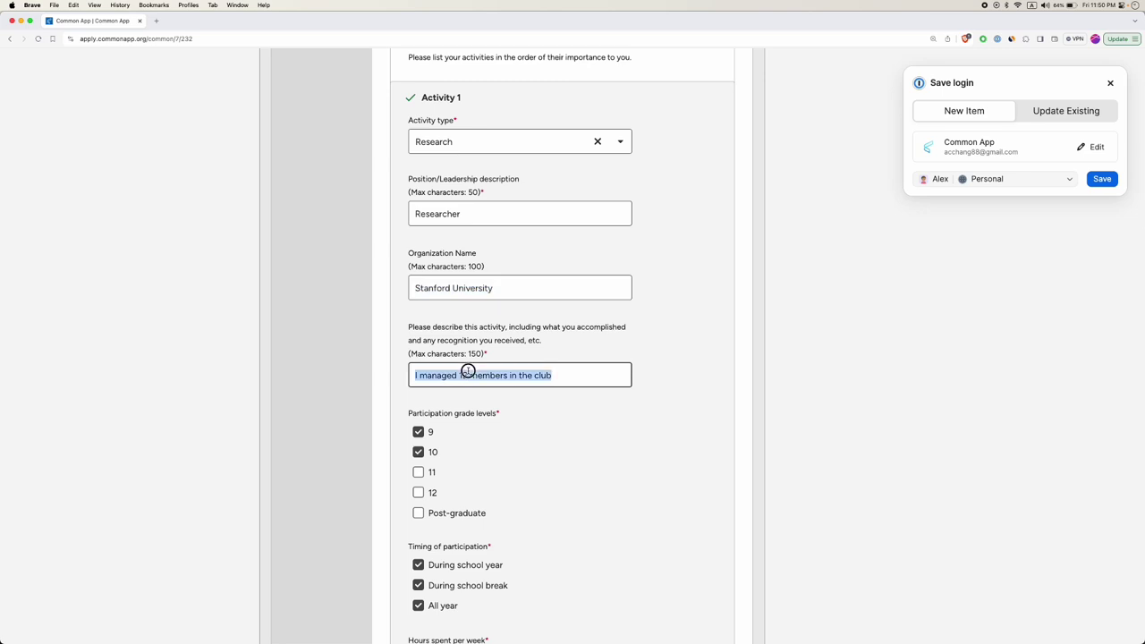
pyautogui.write('I spent')
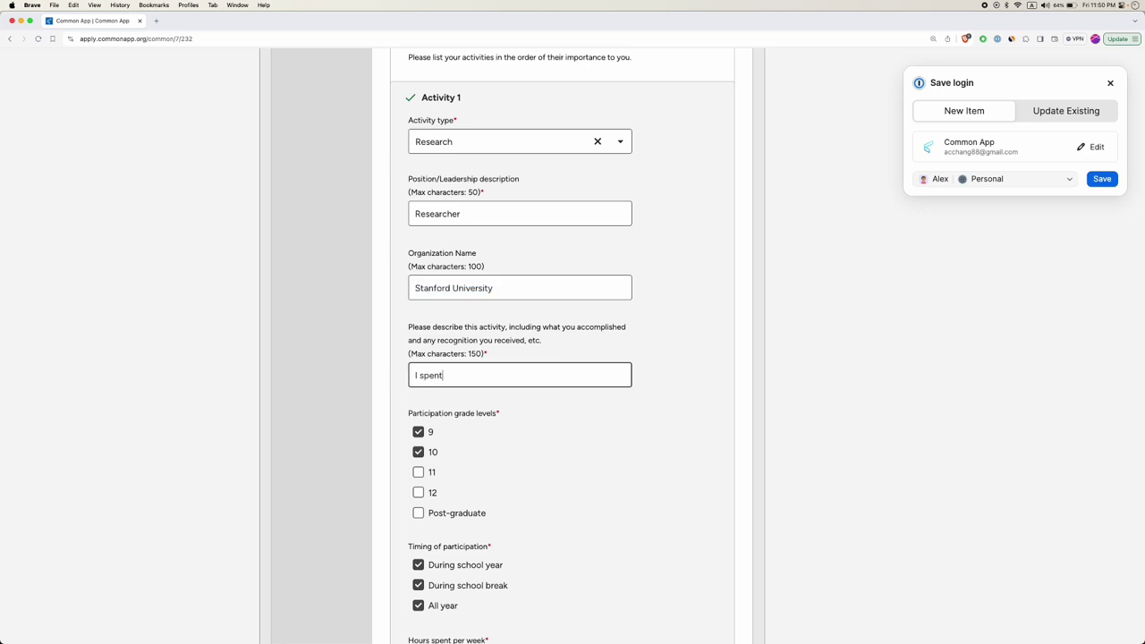
pyautogui.write(' the summer learning about DNA ')
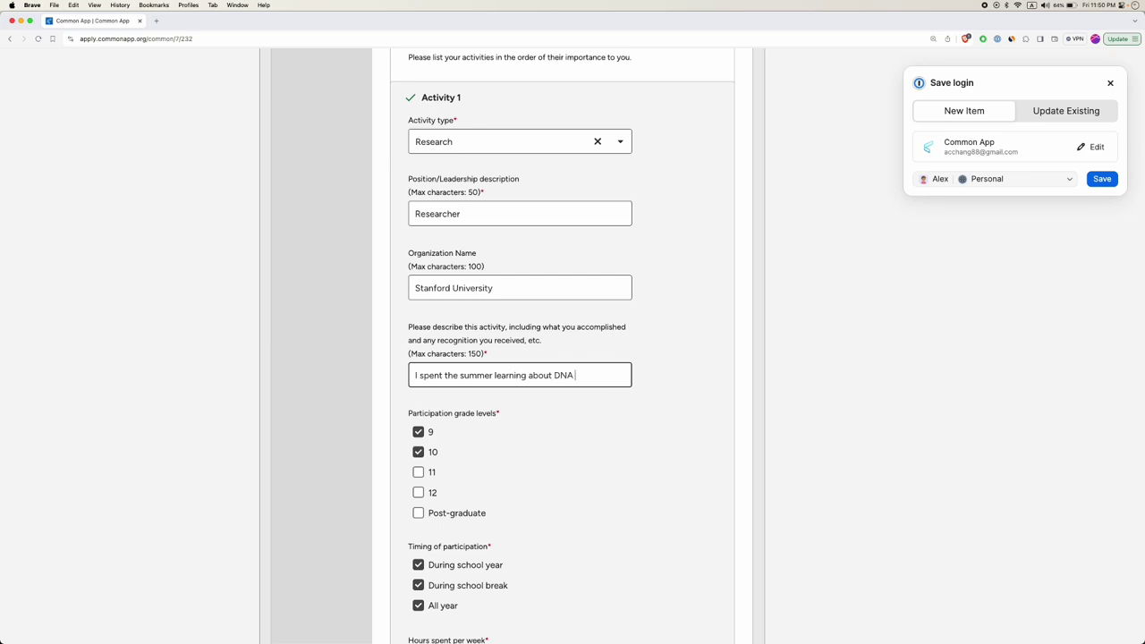
pyautogui.write('and I wrote a paper about....')
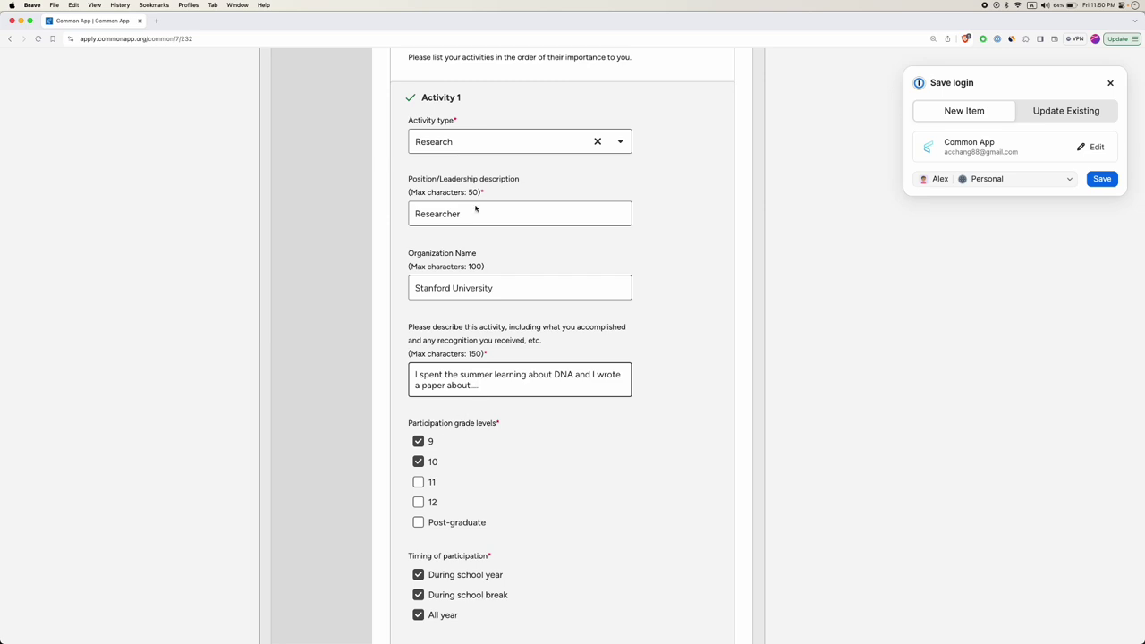
# Keep only grade 12 checked and clear During school year and All year timing.
pyautogui.click(418, 443)
pyautogui.click(419, 463)
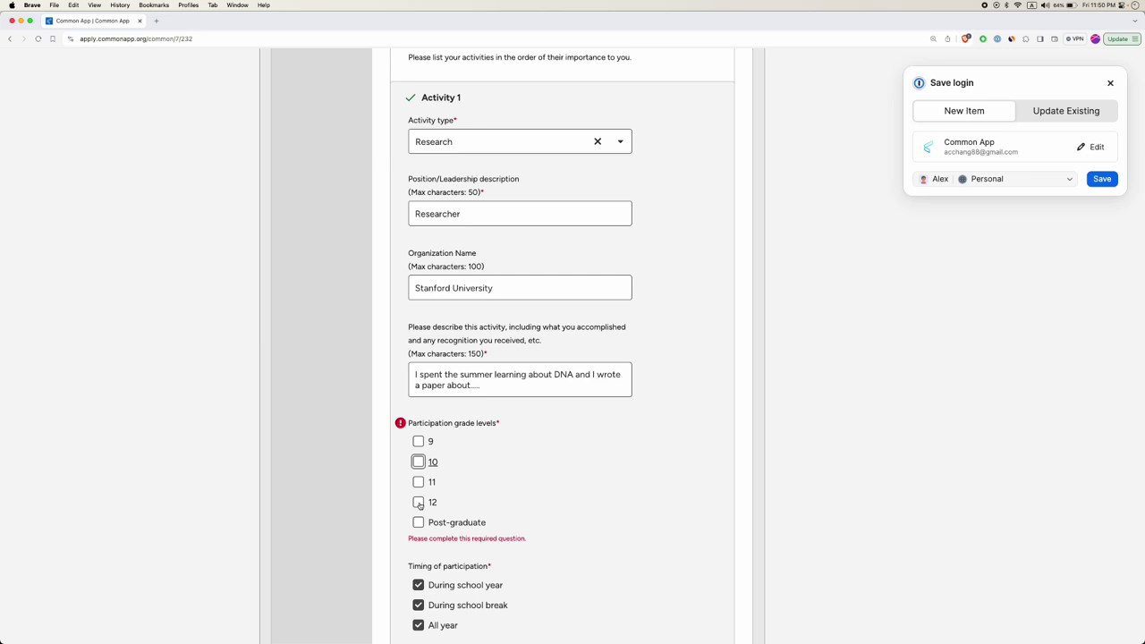
pyautogui.click(418, 503)
pyautogui.click(418, 483)
pyautogui.click(419, 503)
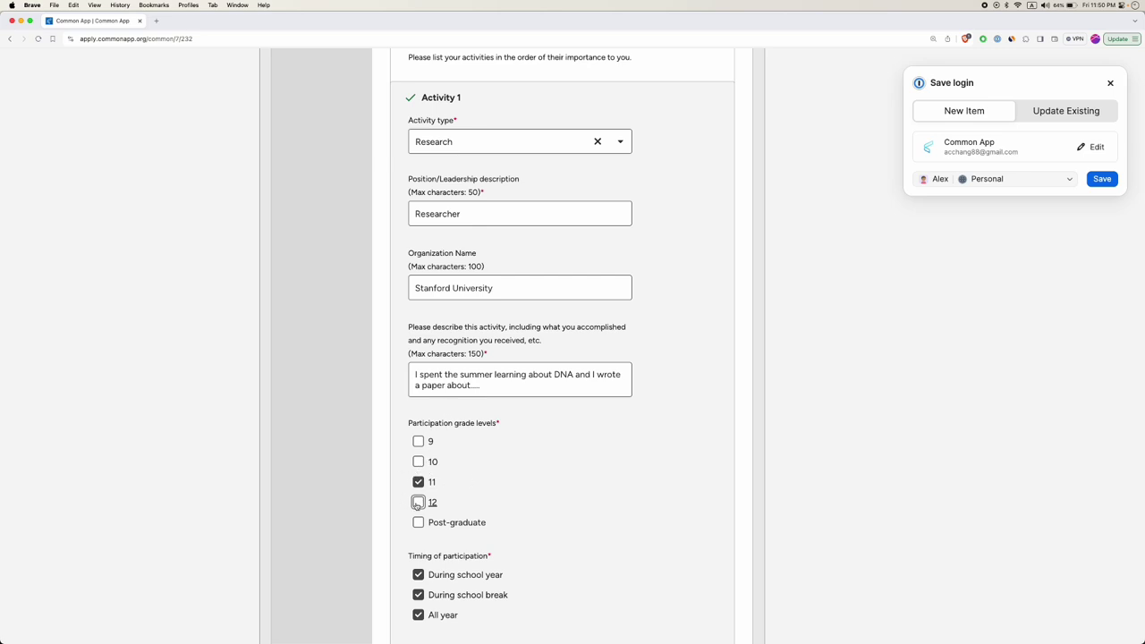
pyautogui.click(419, 502)
pyautogui.scroll(-2, 428, 494)
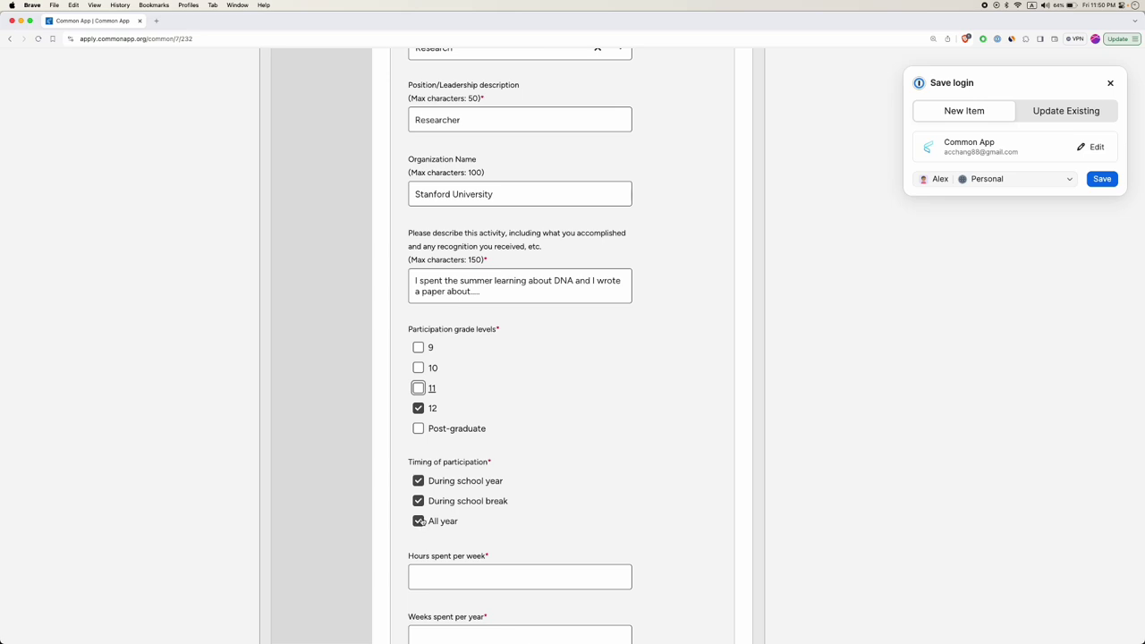
pyautogui.click(418, 481)
pyautogui.click(418, 521)
# Enter 10 in Hours spent per week and 10 in Weeks spent per year.
pyautogui.scroll(-2, 420, 518)
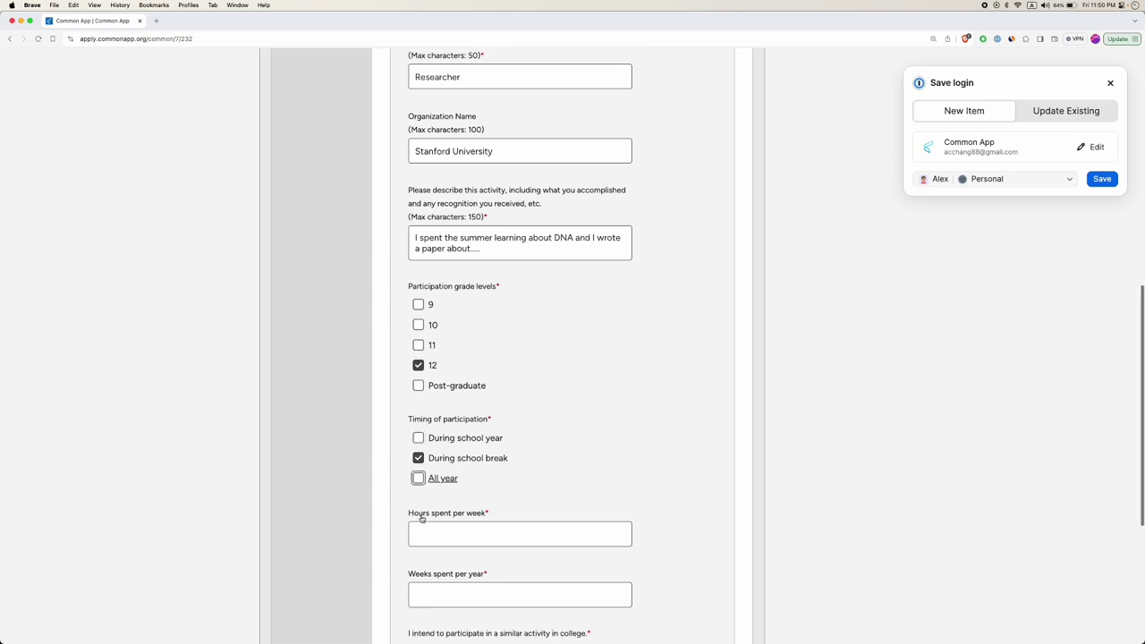
pyautogui.click(487, 503)
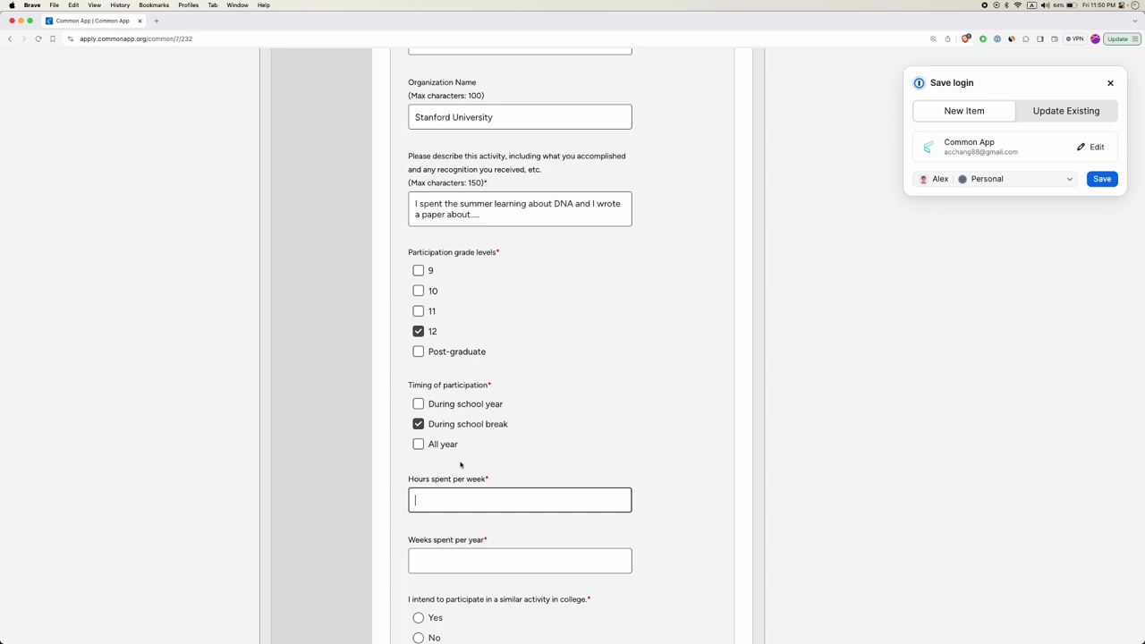
pyautogui.scroll(3, 505, 298)
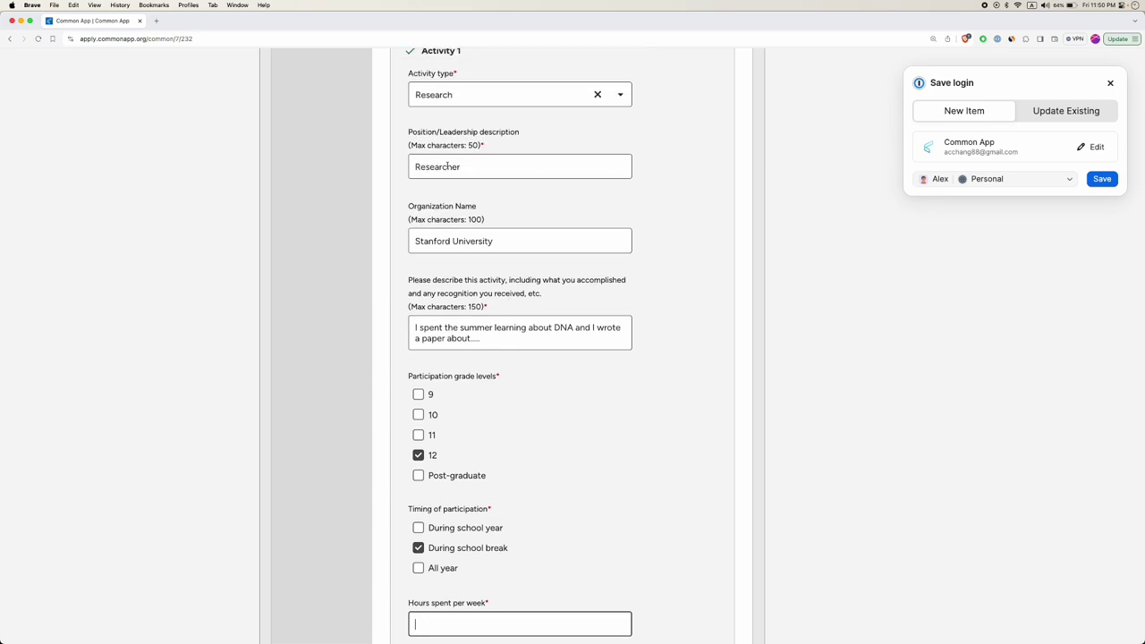
pyautogui.scroll(-5, 498, 396)
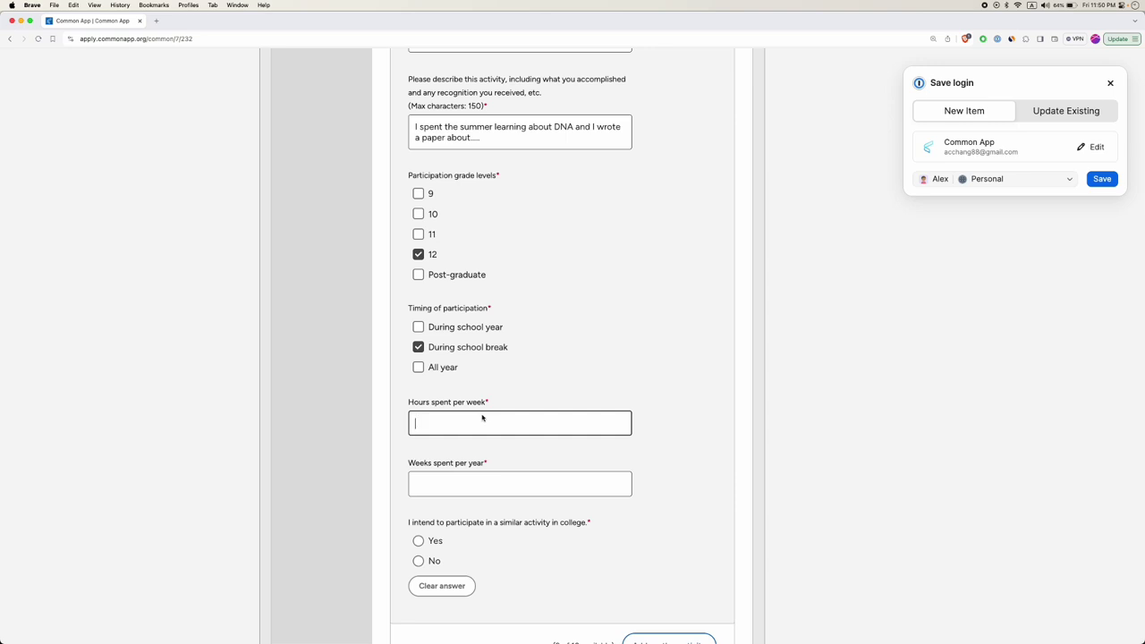
pyautogui.write('0')
pyautogui.click(470, 481)
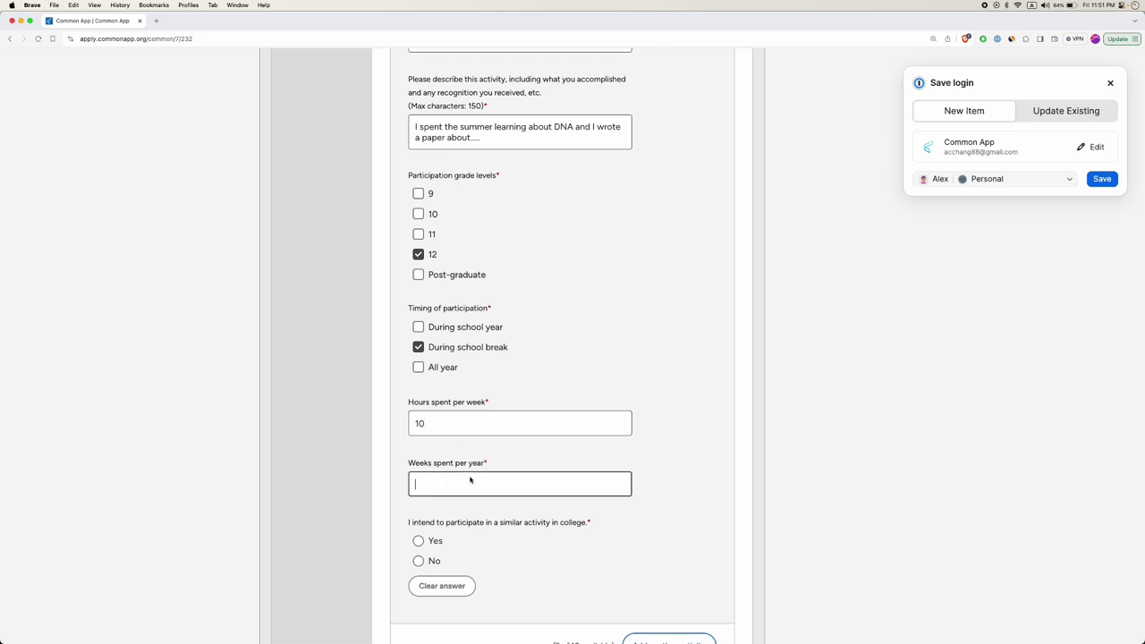
pyautogui.write('10')
pyautogui.click(464, 456)
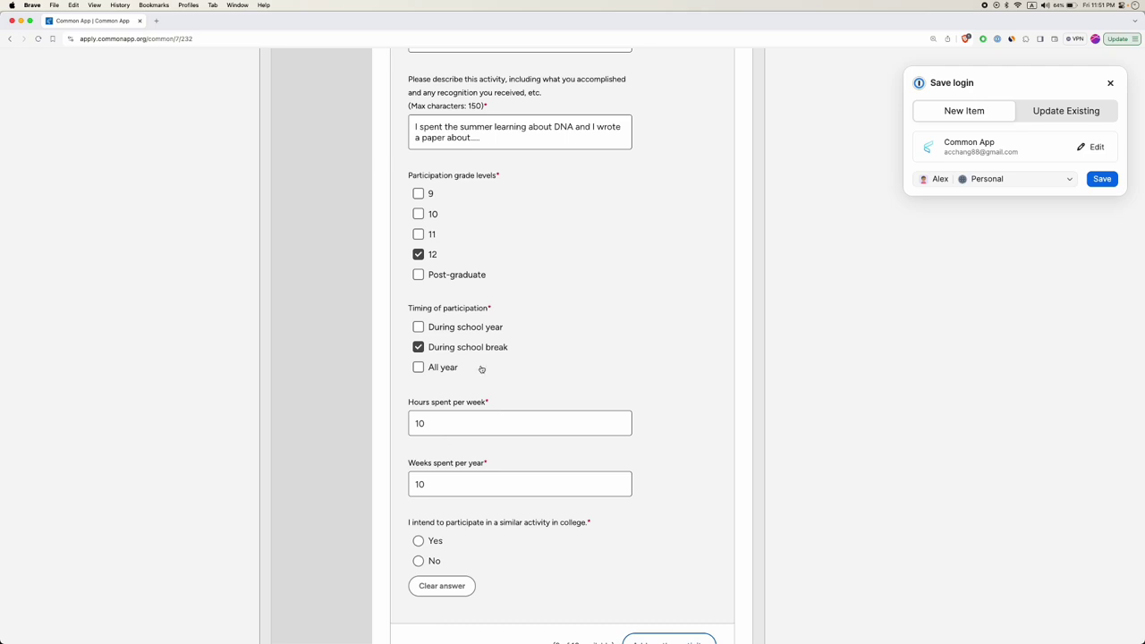
pyautogui.scroll(2, 532, 194)
pyautogui.scroll(1, 465, 170)
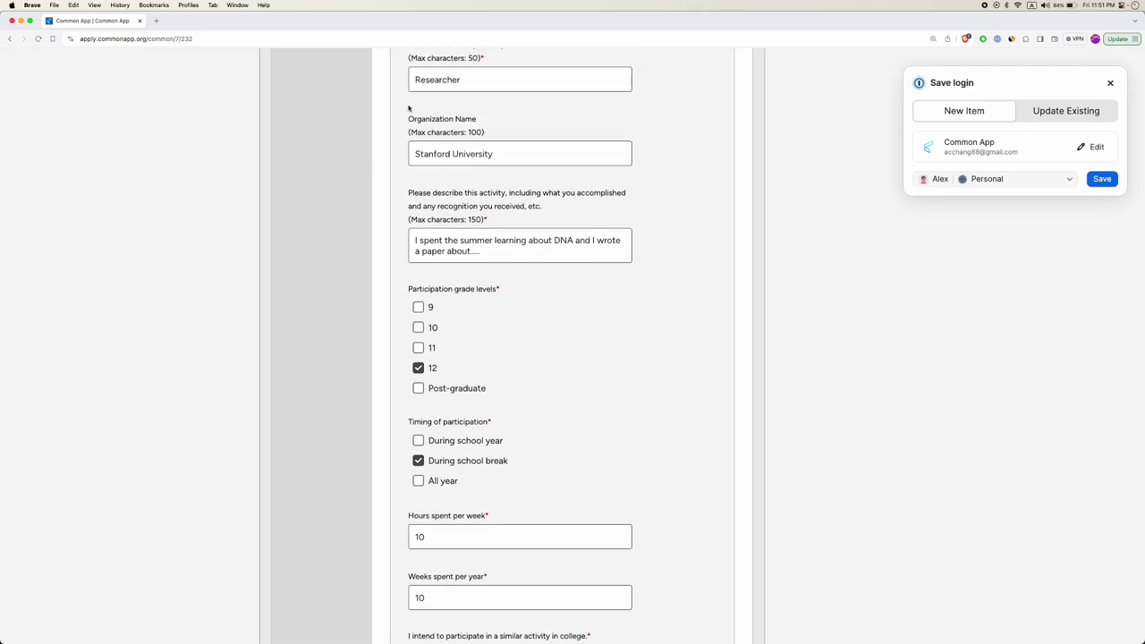
pyautogui.scroll(-3, 436, 438)
pyautogui.click(421, 419)
pyautogui.doubleClick(427, 476)
pyautogui.doubleClick(424, 413)
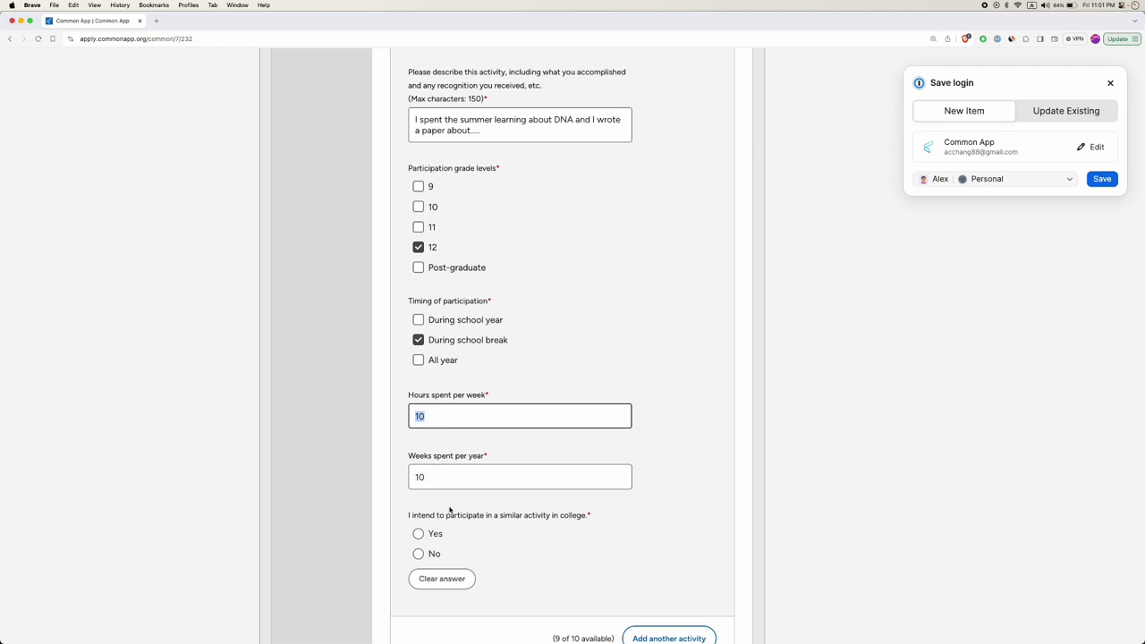
pyautogui.scroll(-2, 450, 510)
# Answer Yes to continuing the activity in college and review the completed Activity 1 entry.
pyautogui.click(418, 463)
pyautogui.scroll(4, 662, 498)
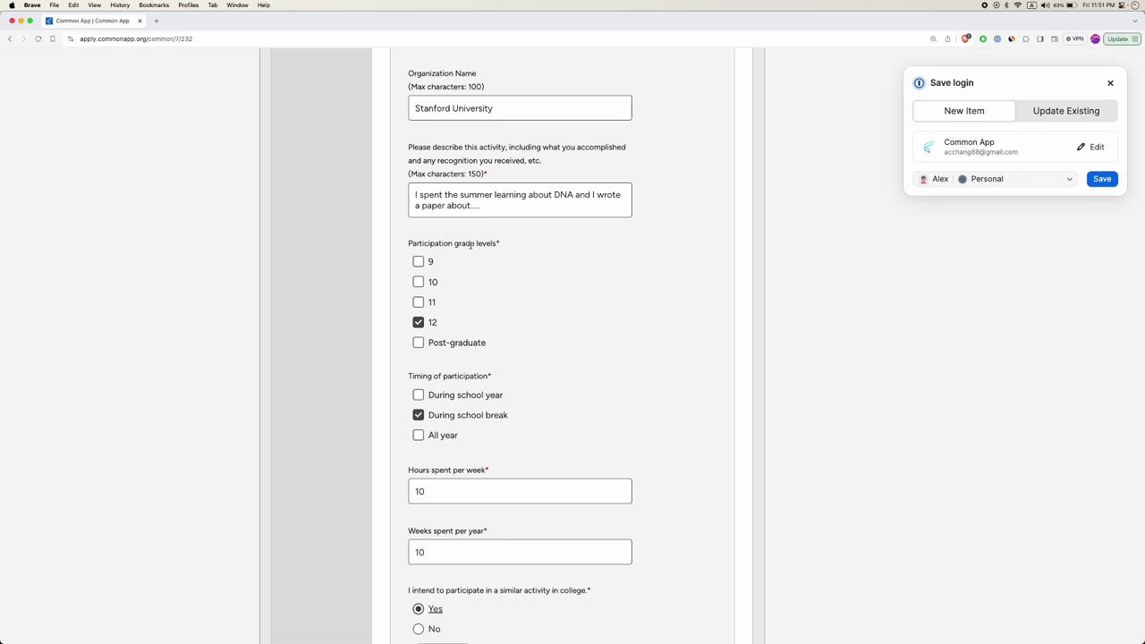
pyautogui.scroll(3, 470, 244)
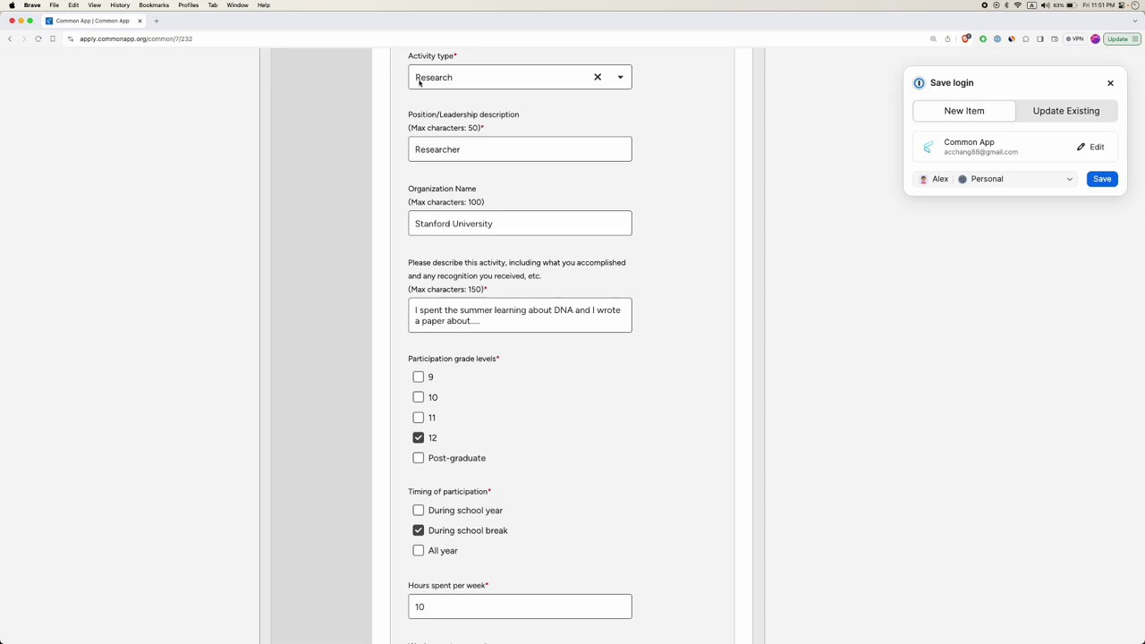
pyautogui.scroll(1, 433, 127)
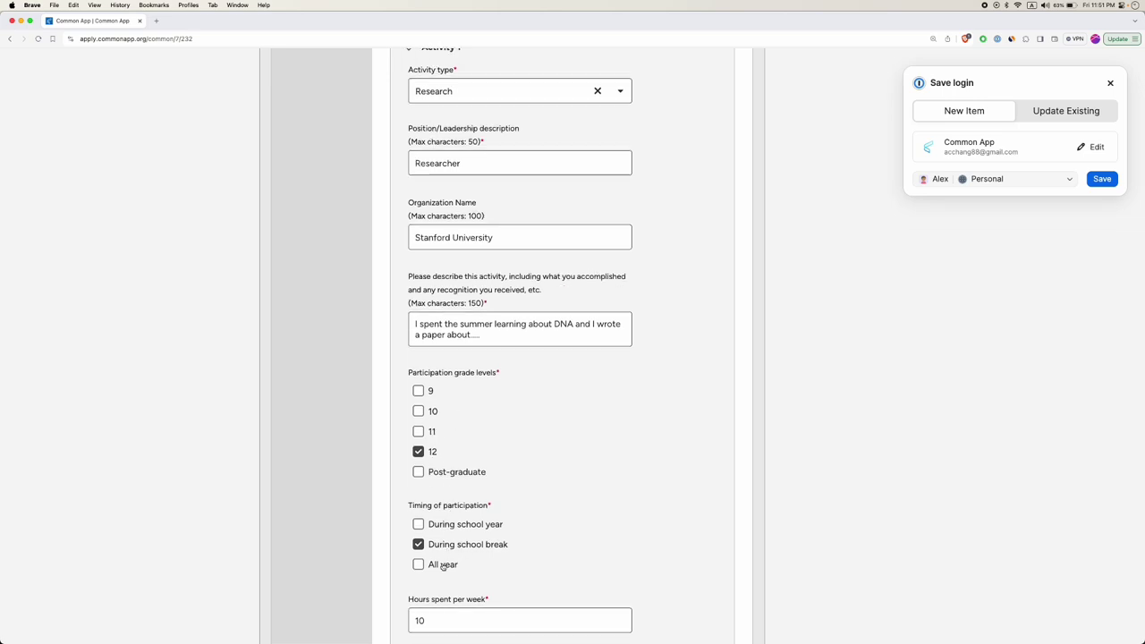
pyautogui.scroll(-2, 447, 564)
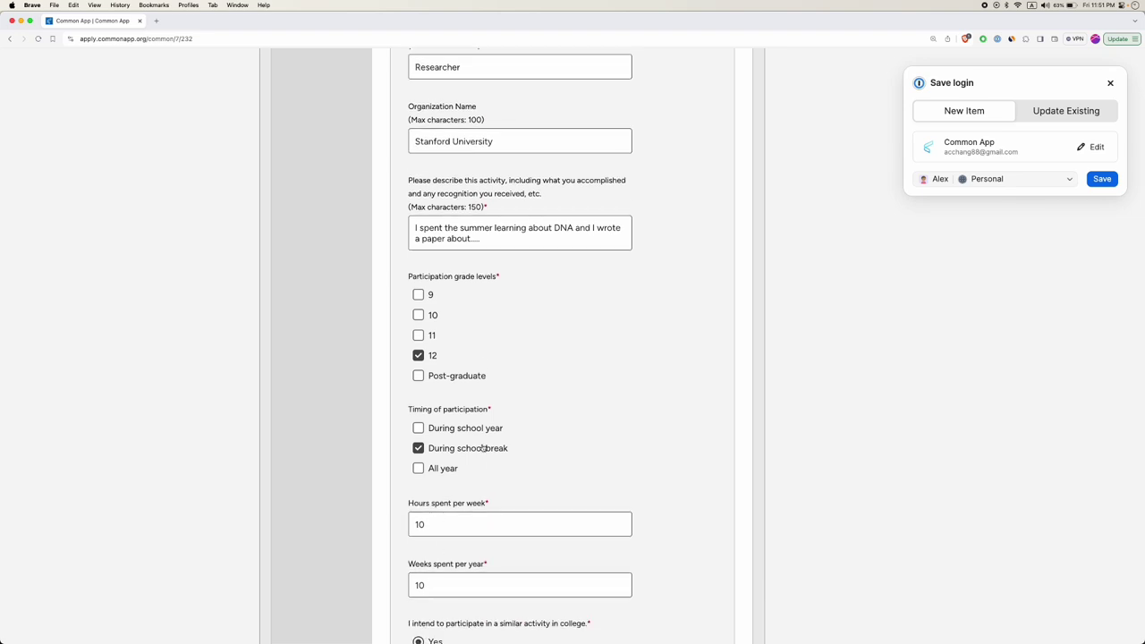
pyautogui.scroll(2, 481, 363)
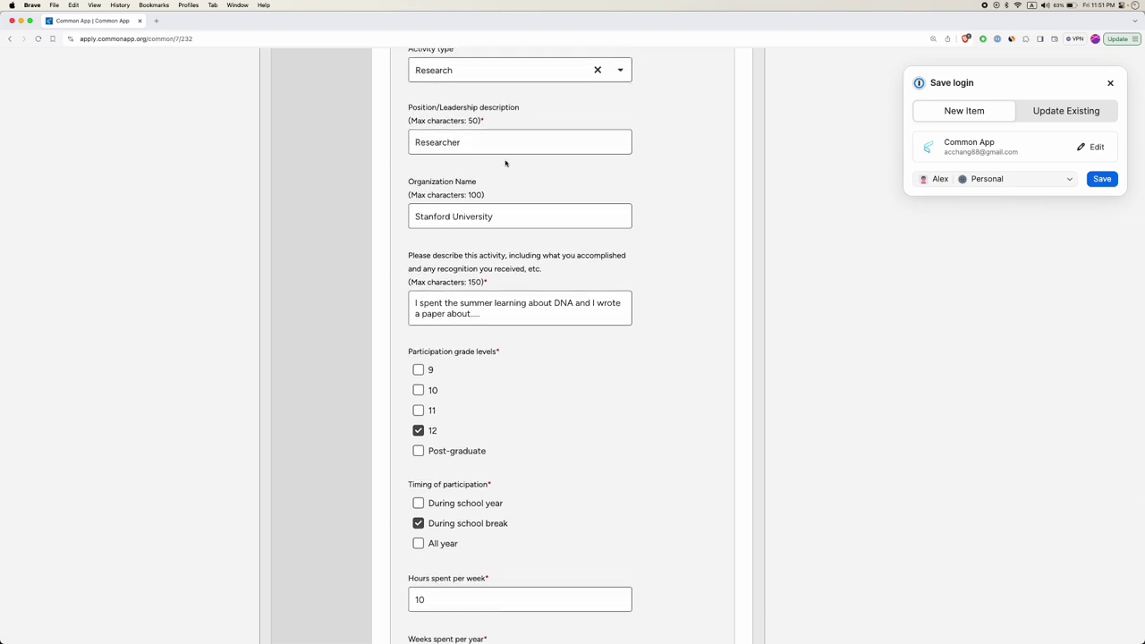
pyautogui.scroll(-4, 456, 207)
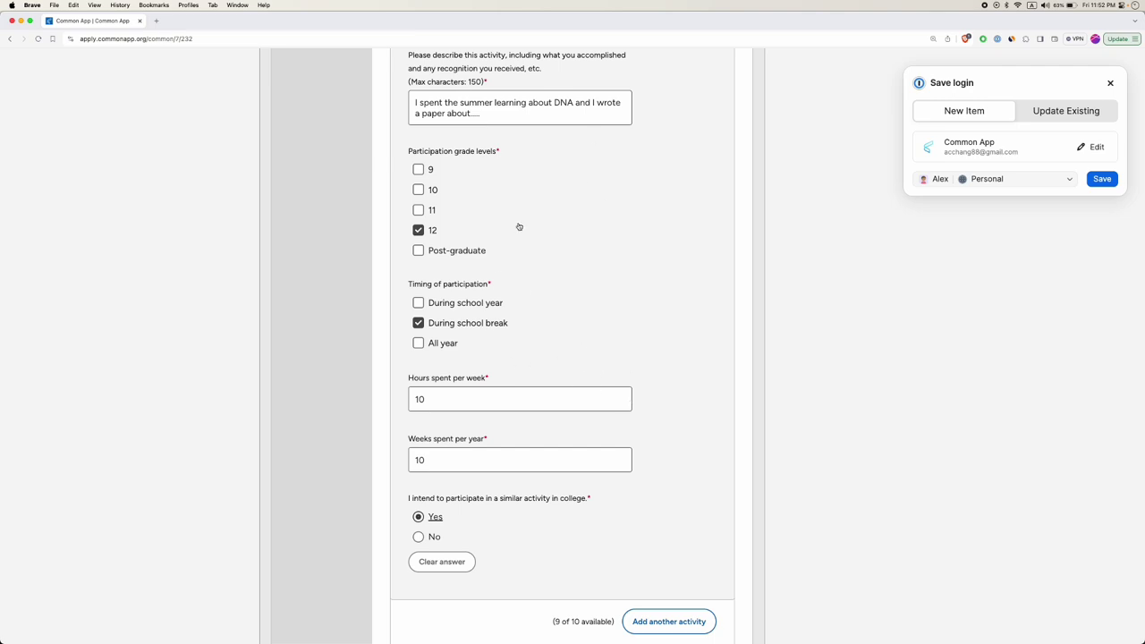
pyautogui.scroll(-3, 654, 378)
pyautogui.scroll(-1, 698, 513)
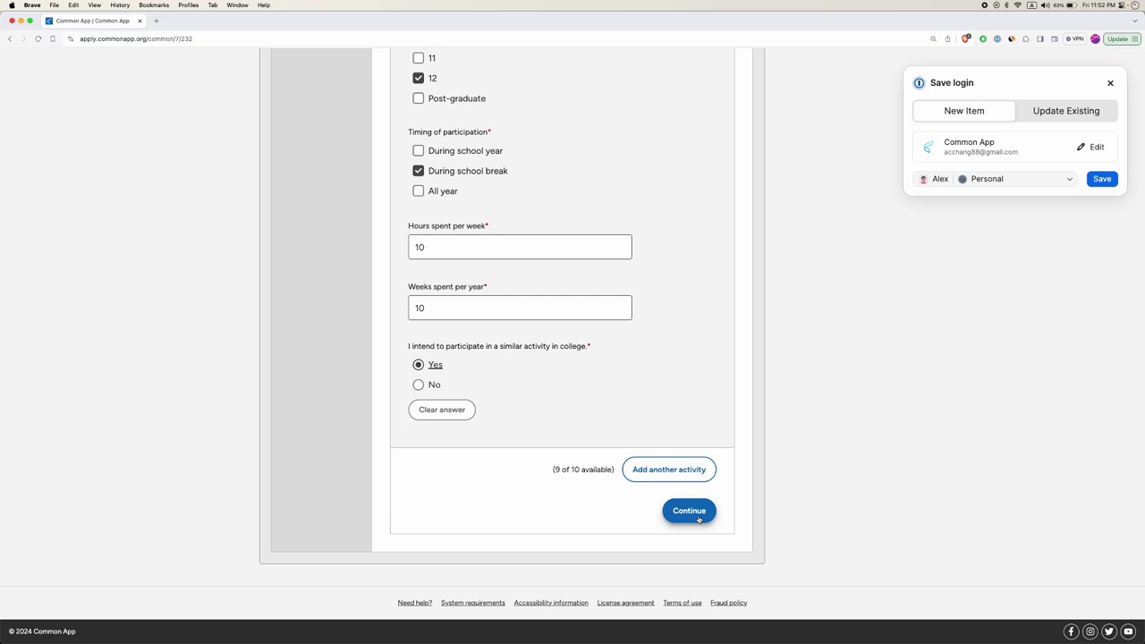
# Continue to the Writing section and check 'I understand' on the personal essay notice.
pyautogui.click(689, 513)
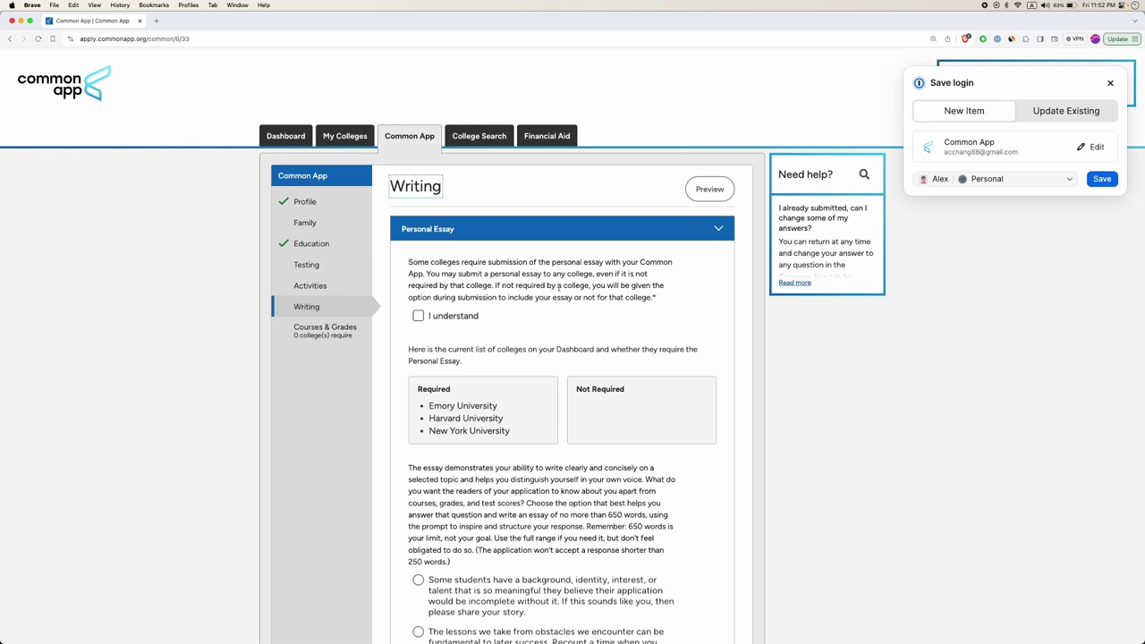
pyautogui.click(551, 284)
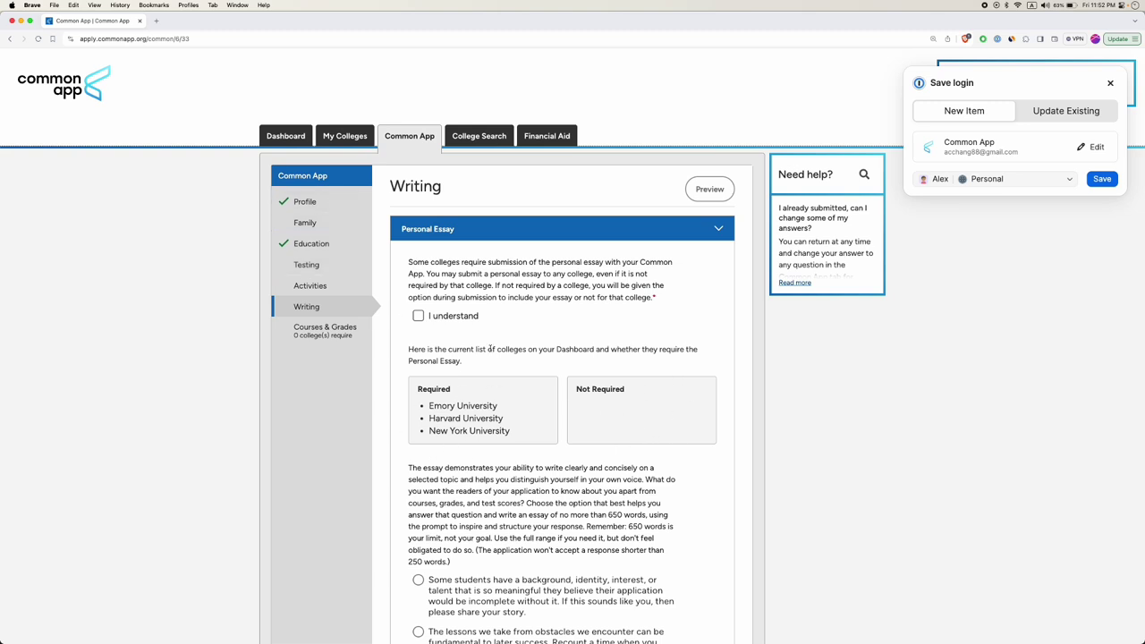
pyautogui.click(417, 317)
pyautogui.scroll(-3, 577, 410)
pyautogui.scroll(-5, 577, 409)
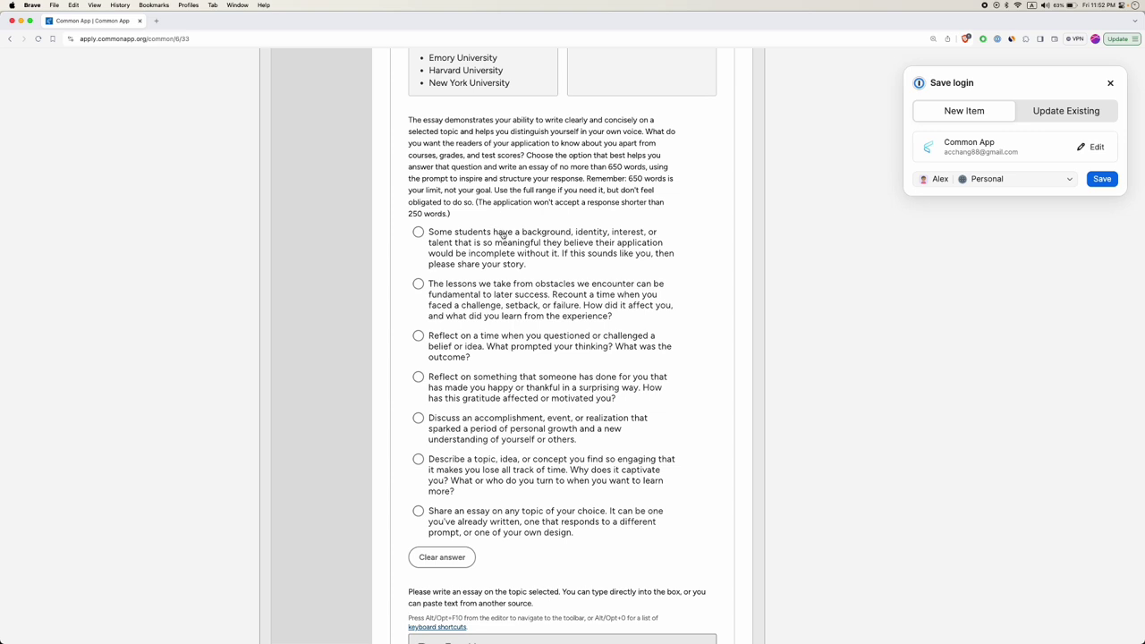
# Compare the essay prompts and select the third, about questioning or challenging a belief or idea.
pyautogui.click(456, 241)
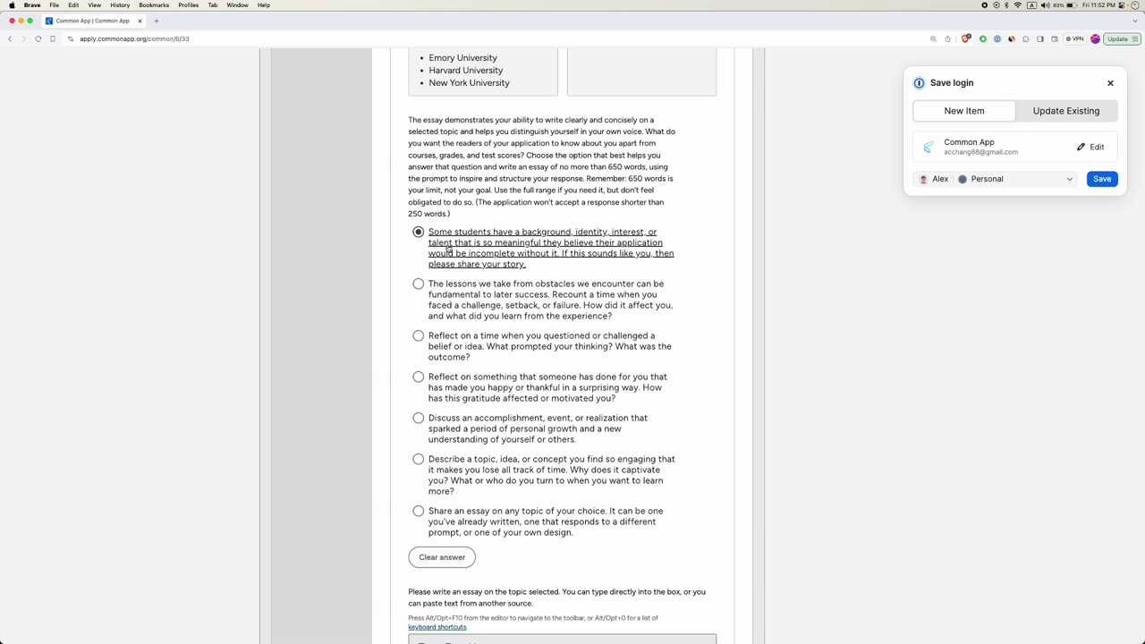
pyautogui.click(485, 302)
pyautogui.moveTo(535, 288); pyautogui.dragTo(579, 288)
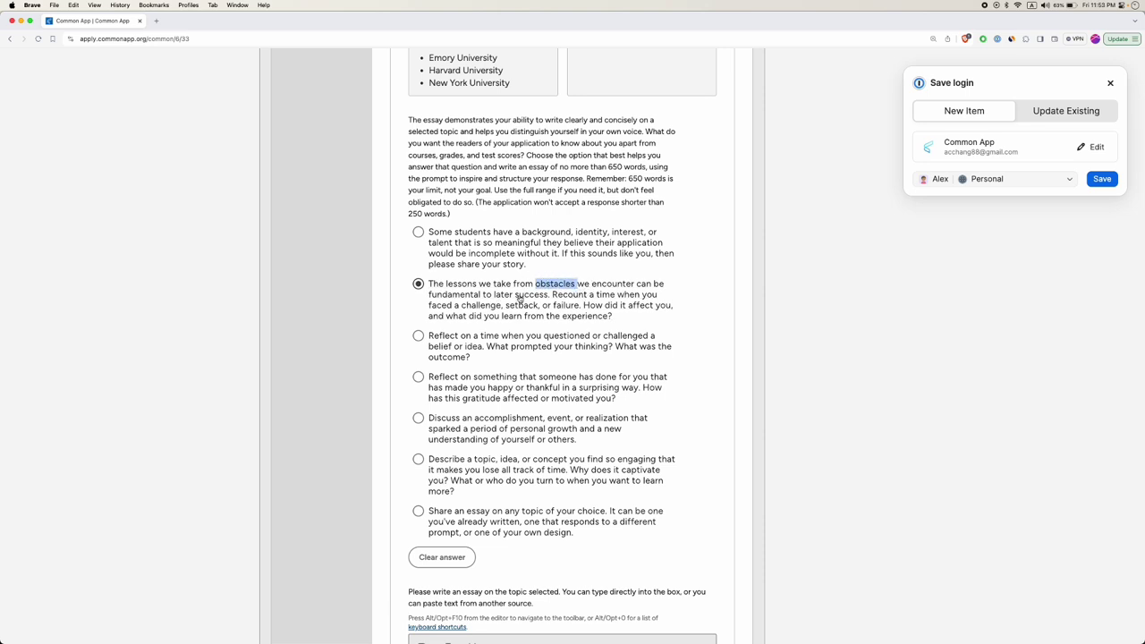
pyautogui.moveTo(514, 295); pyautogui.dragTo(549, 301)
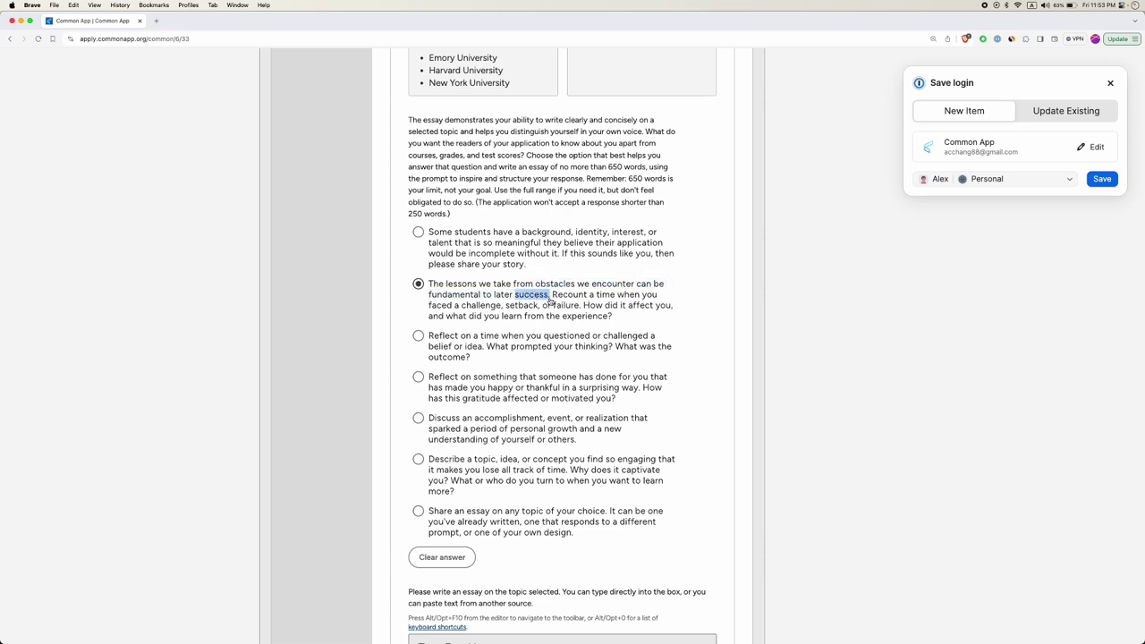
pyautogui.click(571, 300)
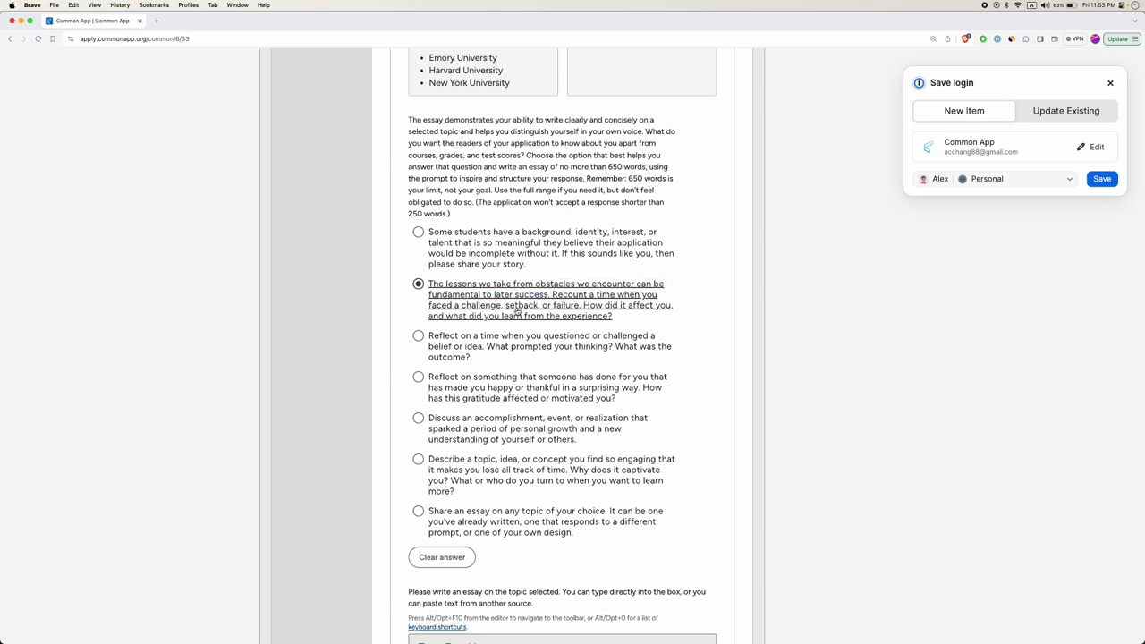
pyautogui.moveTo(465, 310); pyautogui.dragTo(658, 316)
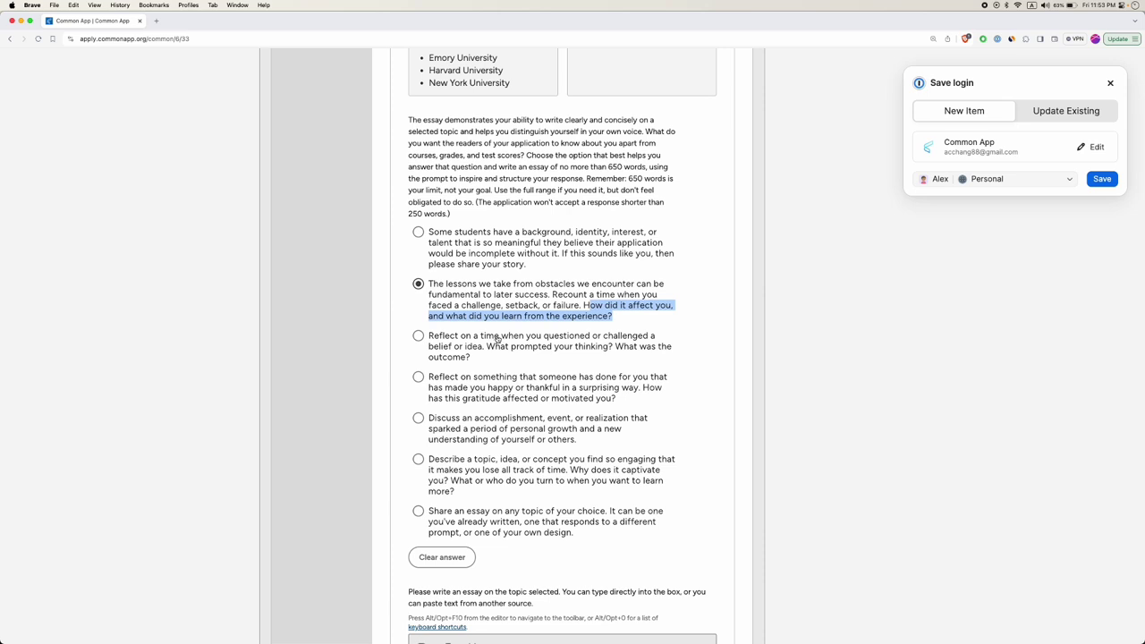
pyautogui.moveTo(603, 337); pyautogui.dragTo(619, 344)
pyautogui.click(423, 338)
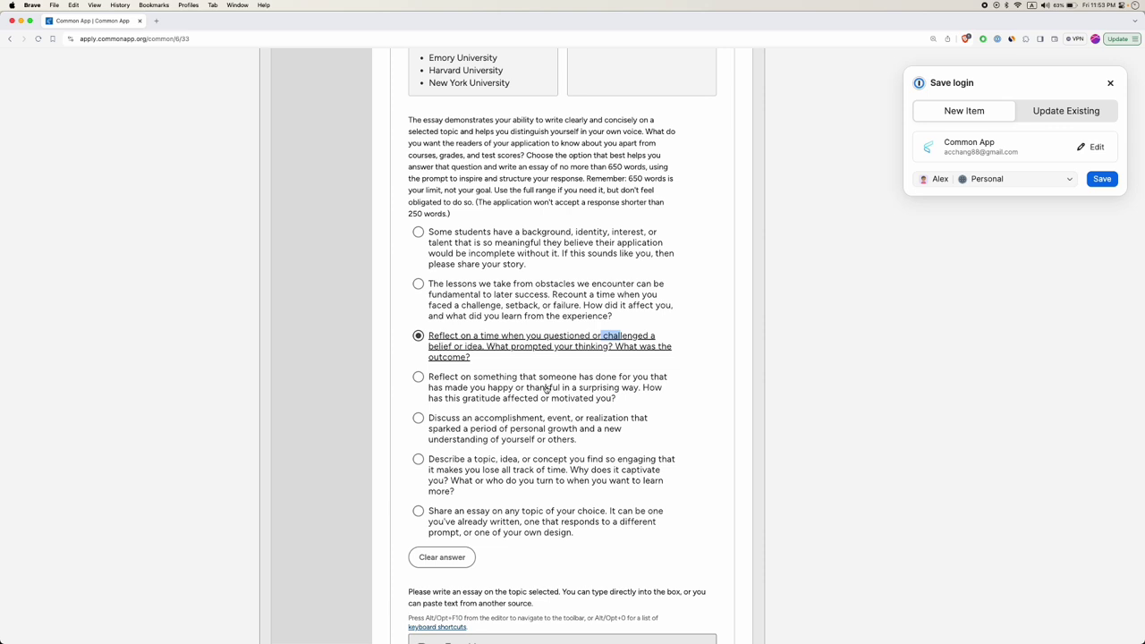
pyautogui.scroll(-1, 546, 389)
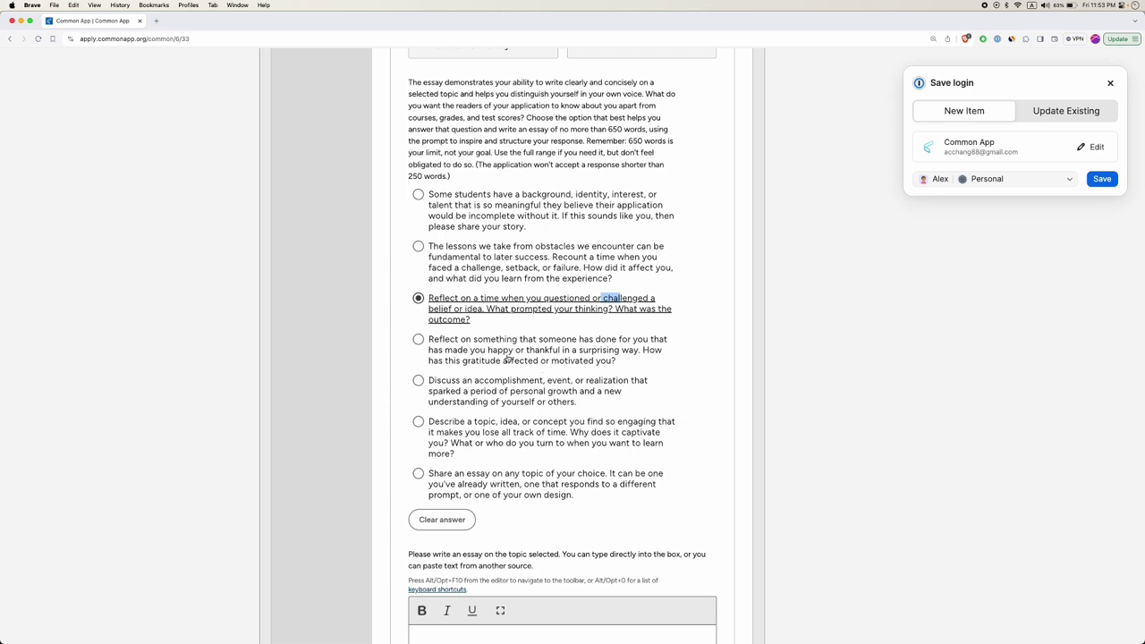
# Try the gratitude, personal growth and engaging-topic essay prompts in turn.
pyautogui.click(544, 350)
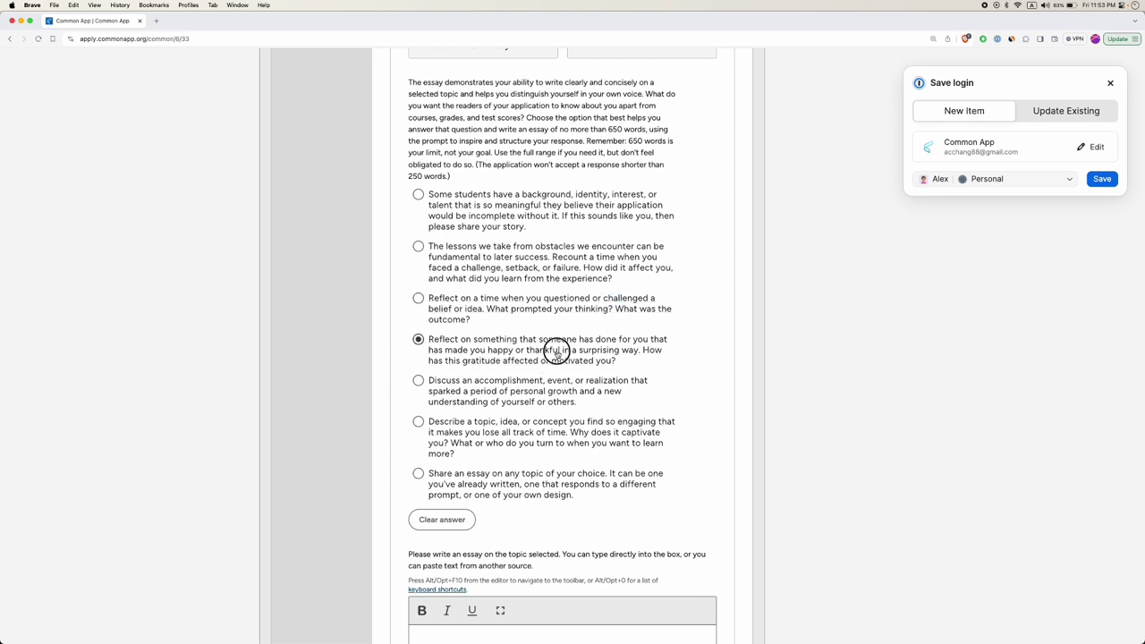
pyautogui.scroll(-1, 546, 351)
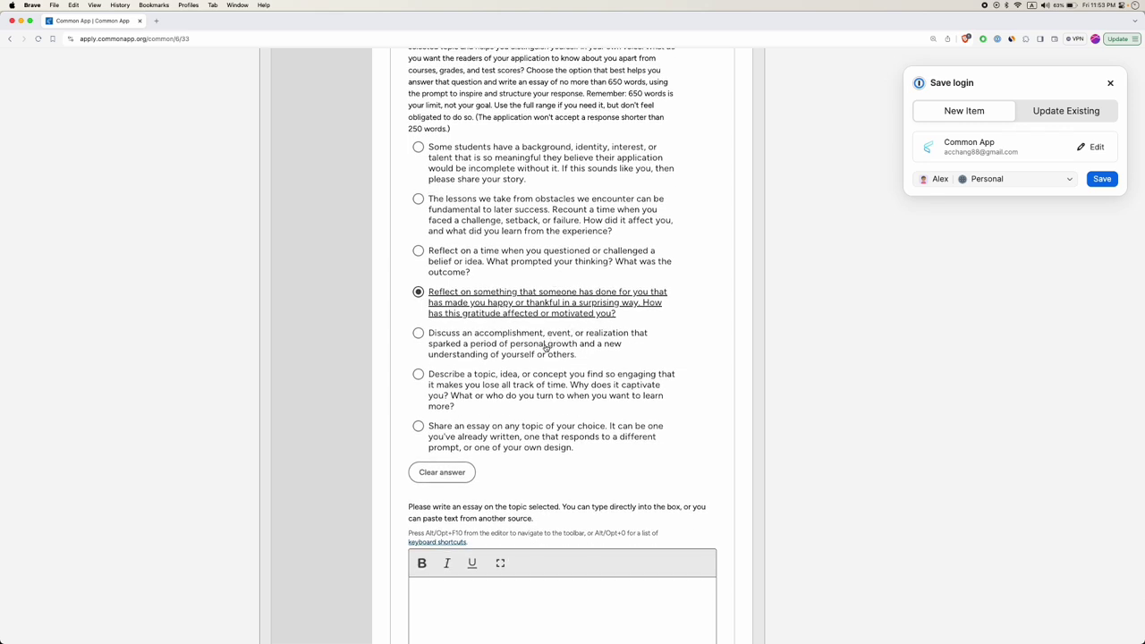
pyautogui.moveTo(578, 347); pyautogui.dragTo(516, 348)
pyautogui.click(433, 332)
pyautogui.scroll(-1, 497, 340)
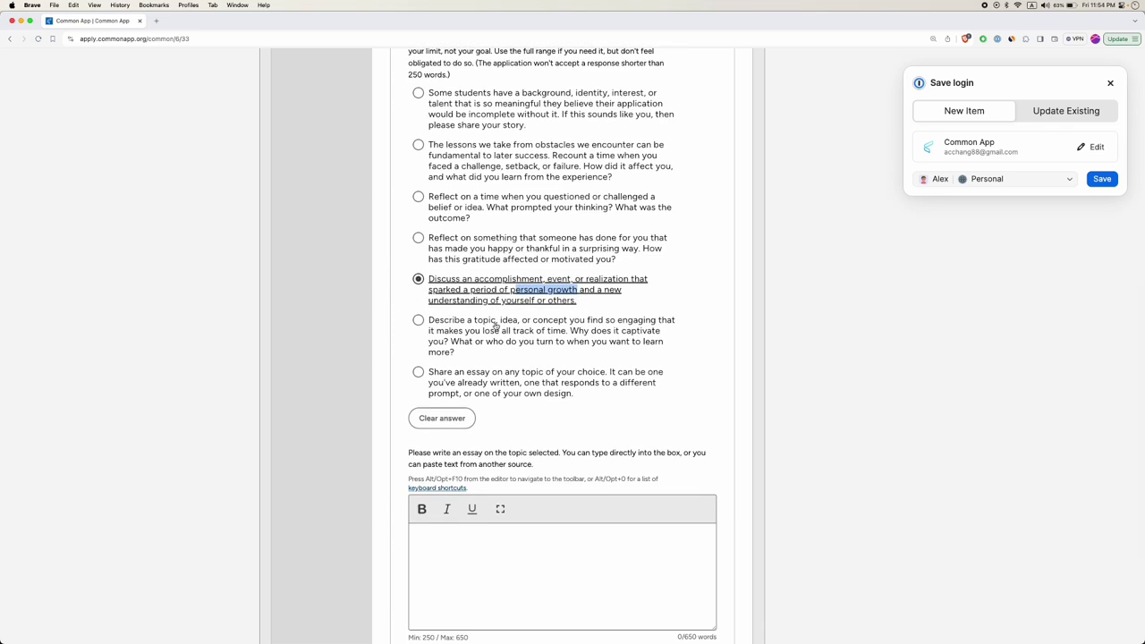
pyautogui.moveTo(475, 323); pyautogui.dragTo(521, 324)
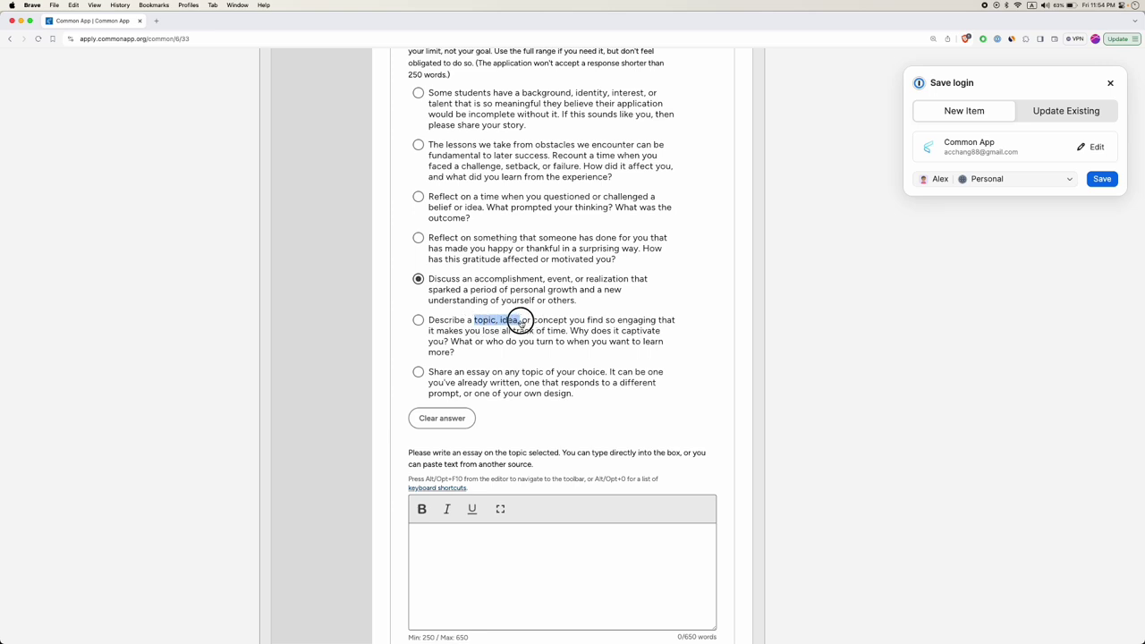
pyautogui.moveTo(520, 324); pyautogui.dragTo(569, 332)
pyautogui.click(418, 322)
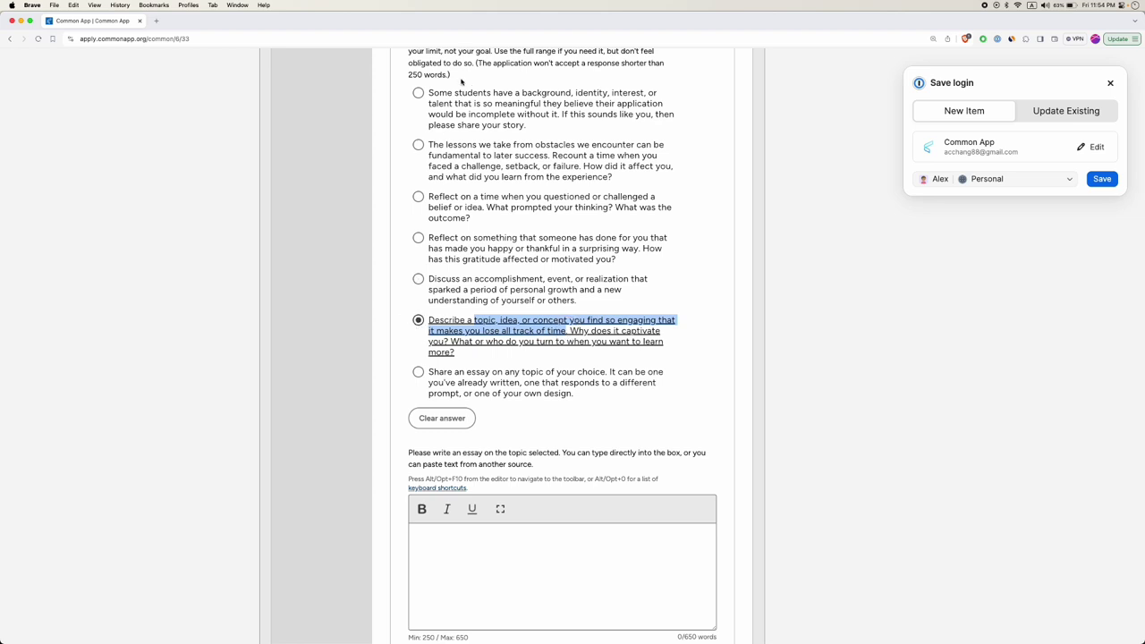
# Settle on the last prompt, 'Share an essay on any topic of your choice'.
pyautogui.scroll(-2, 481, 351)
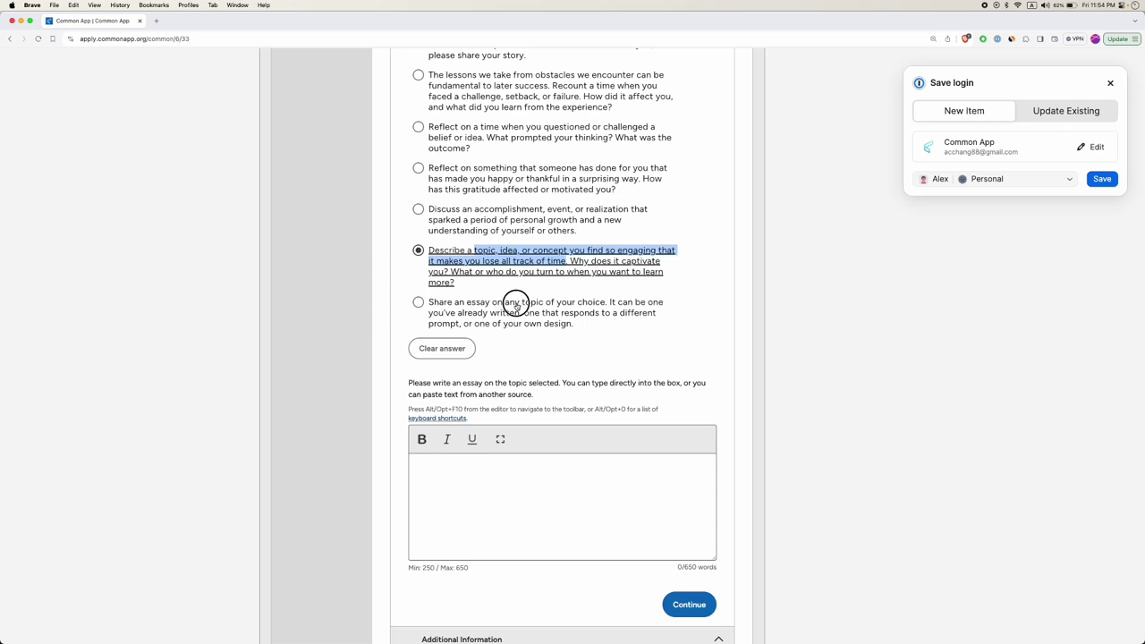
pyautogui.moveTo(515, 302); pyautogui.dragTo(595, 299)
pyautogui.scroll(2, 562, 289)
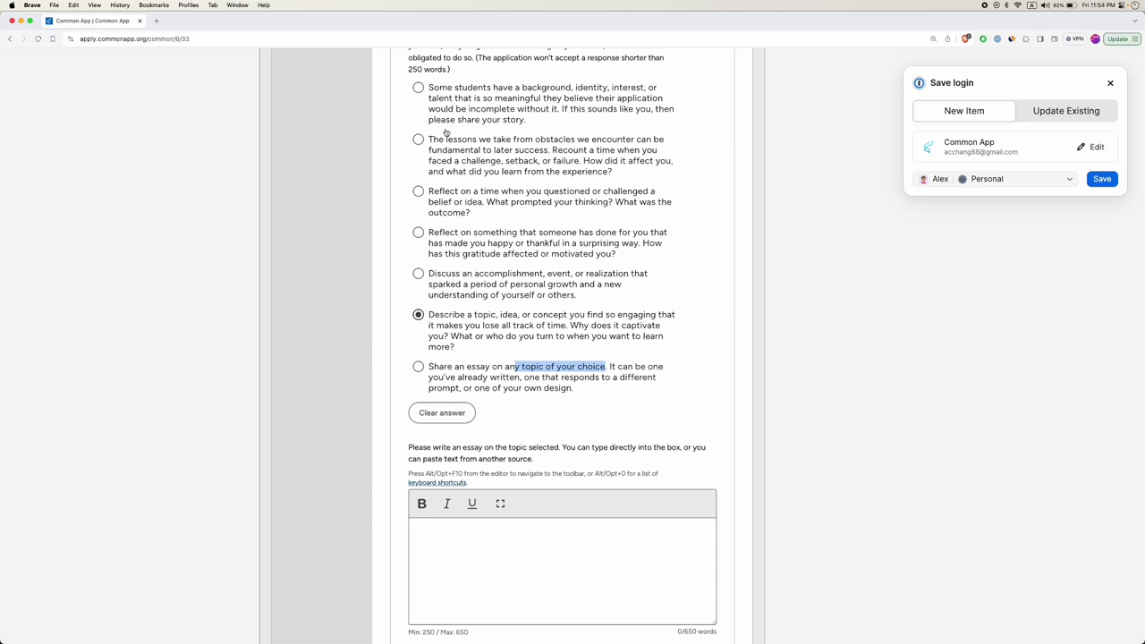
pyautogui.scroll(1, 460, 231)
pyautogui.scroll(-4, 475, 336)
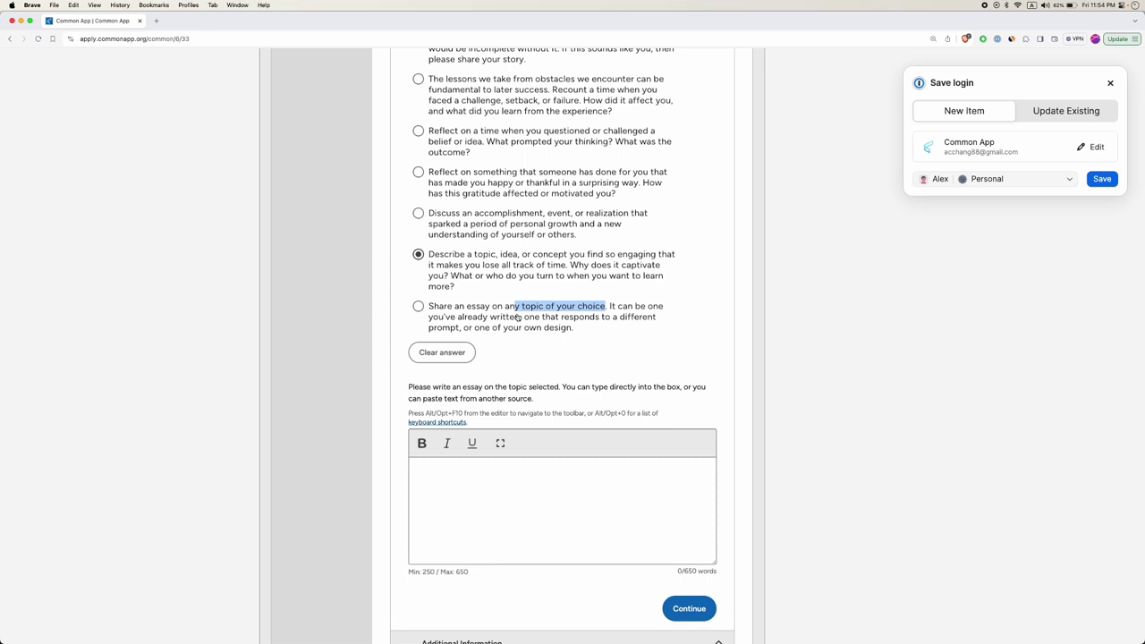
pyautogui.click(438, 320)
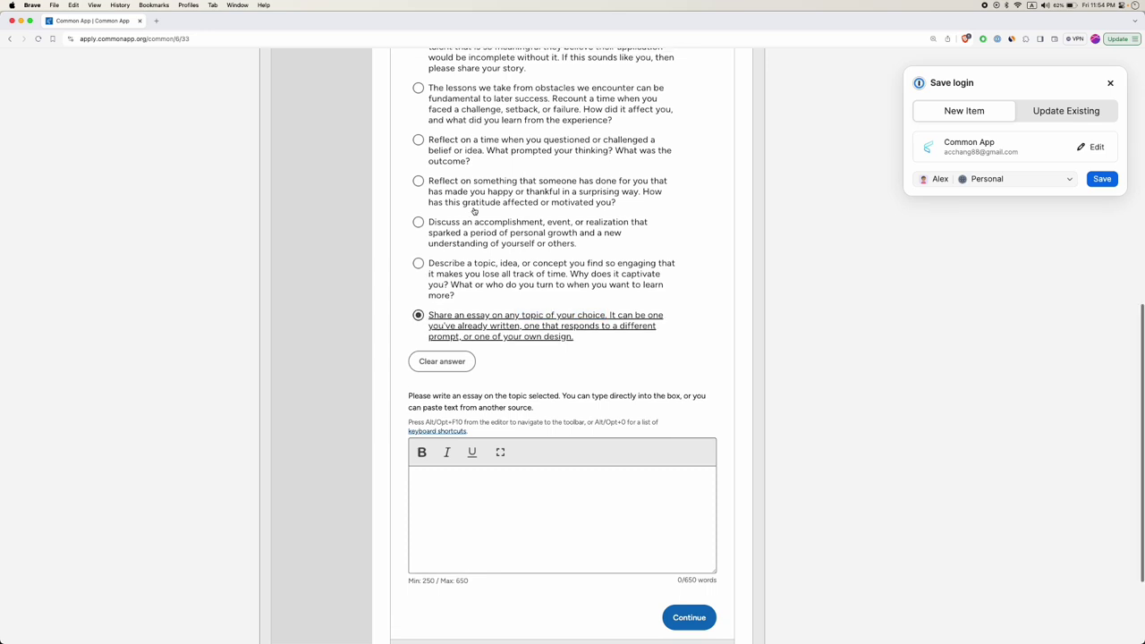
pyautogui.scroll(1, 474, 210)
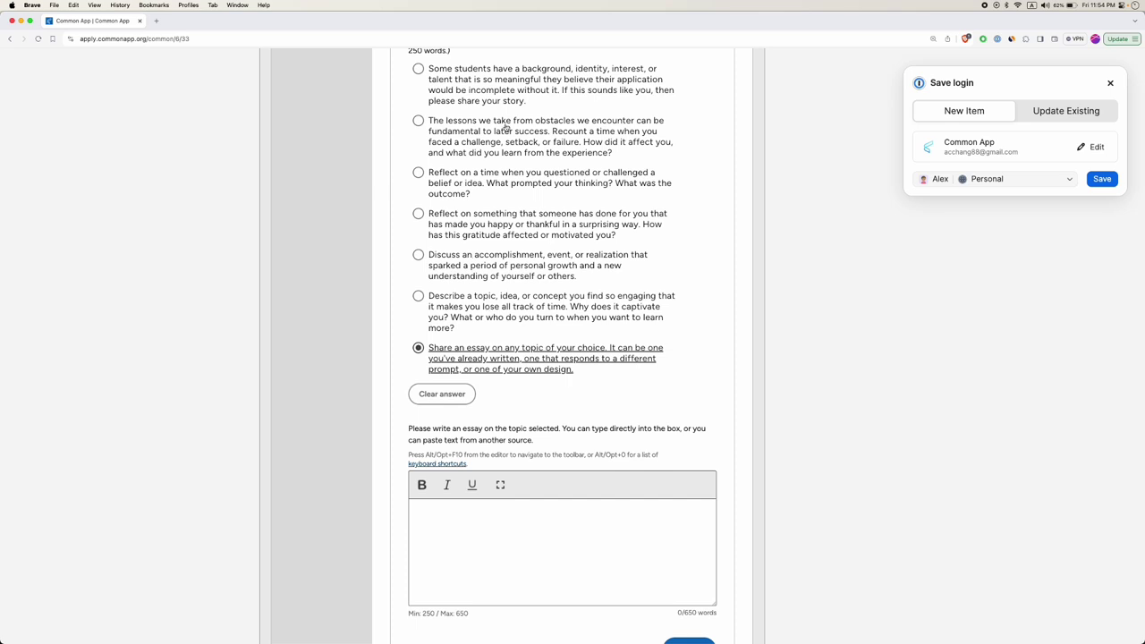
pyautogui.scroll(-5, 548, 340)
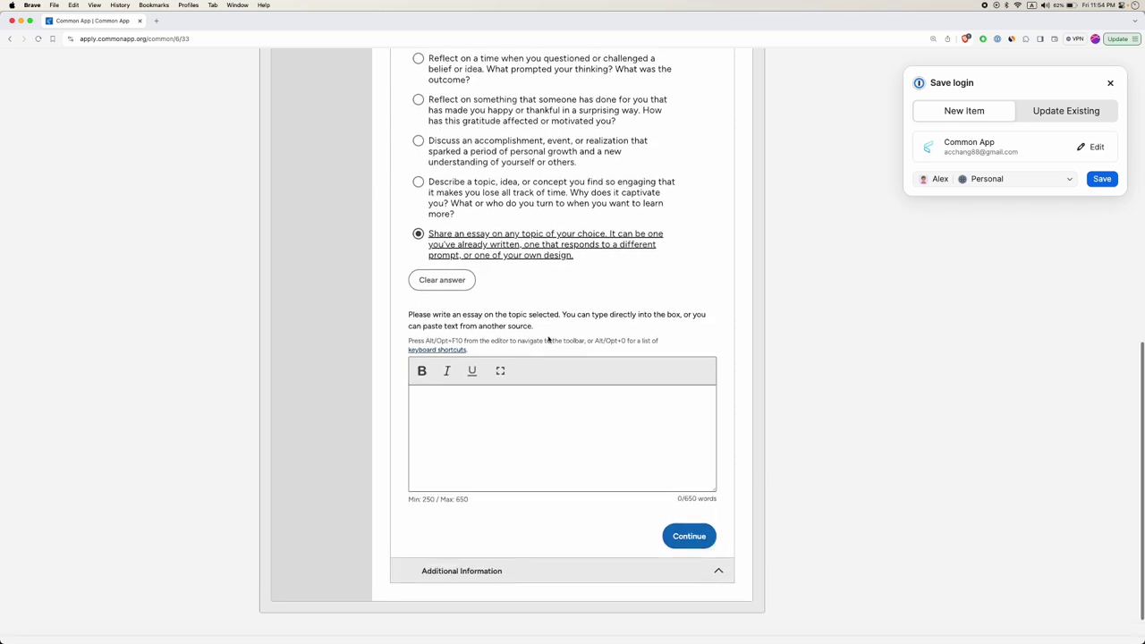
# Write 'I managed 12 students' in the essay box, noting the 250–650 word limits.
pyautogui.click(525, 365)
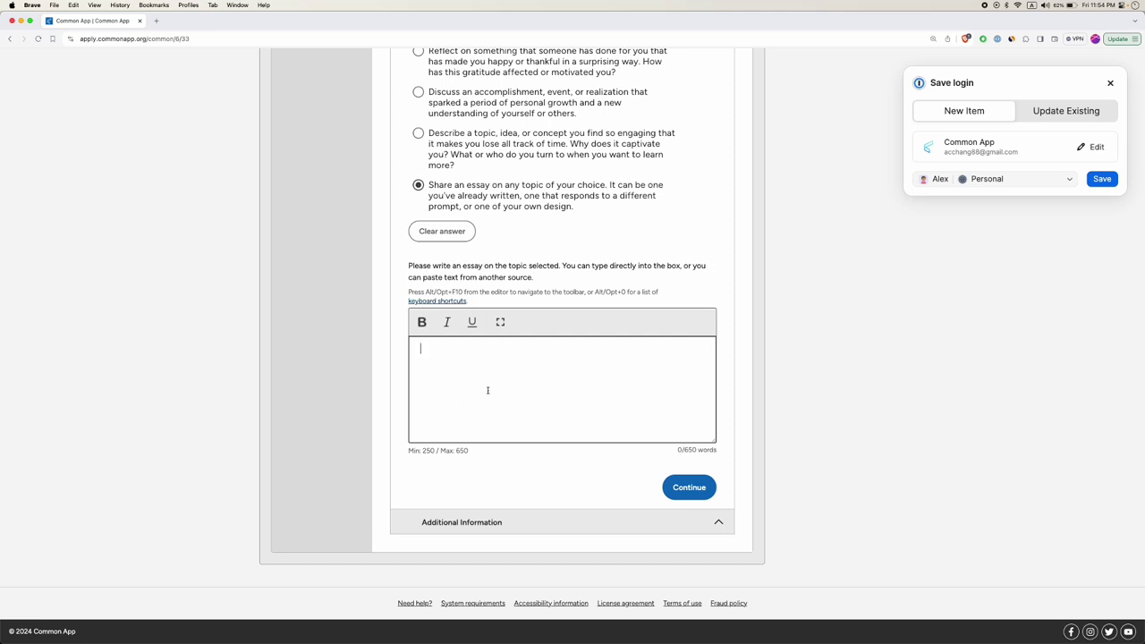
pyautogui.doubleClick(429, 450)
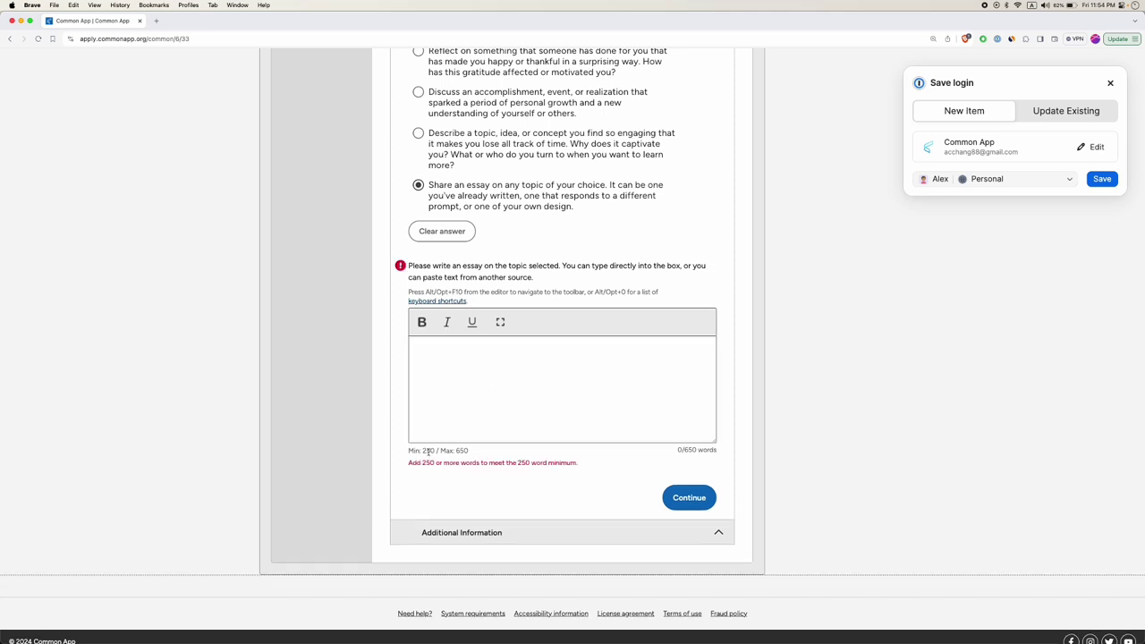
pyautogui.doubleClick(462, 450)
pyautogui.click(503, 355)
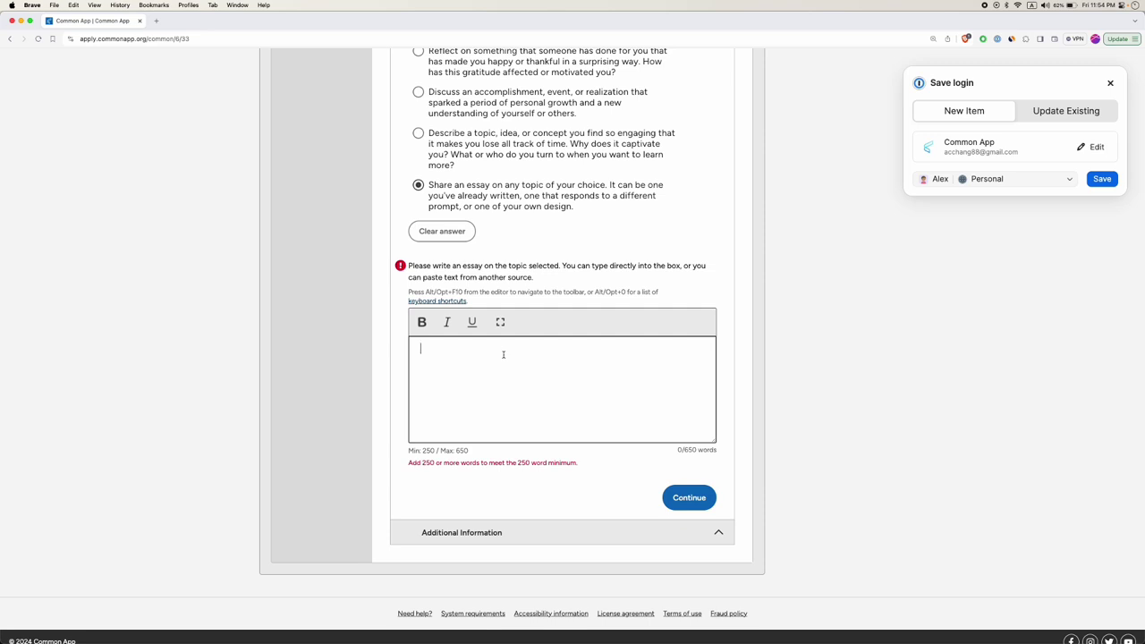
pyautogui.write('I managed 12 students.')
pyautogui.scroll(5, 546, 235)
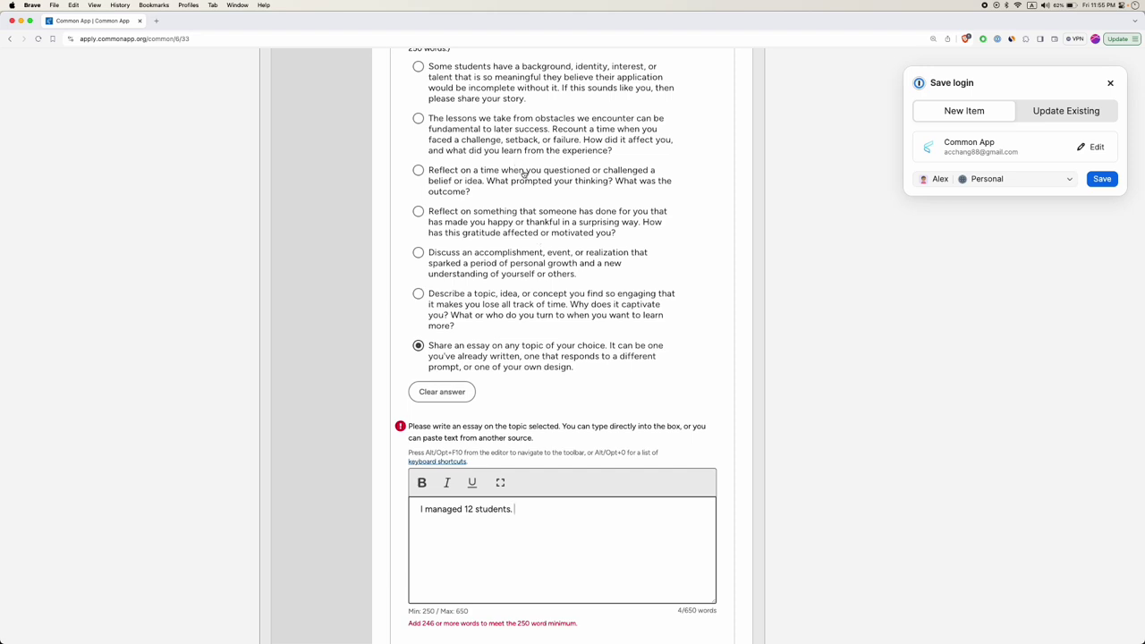
pyautogui.scroll(5, 556, 139)
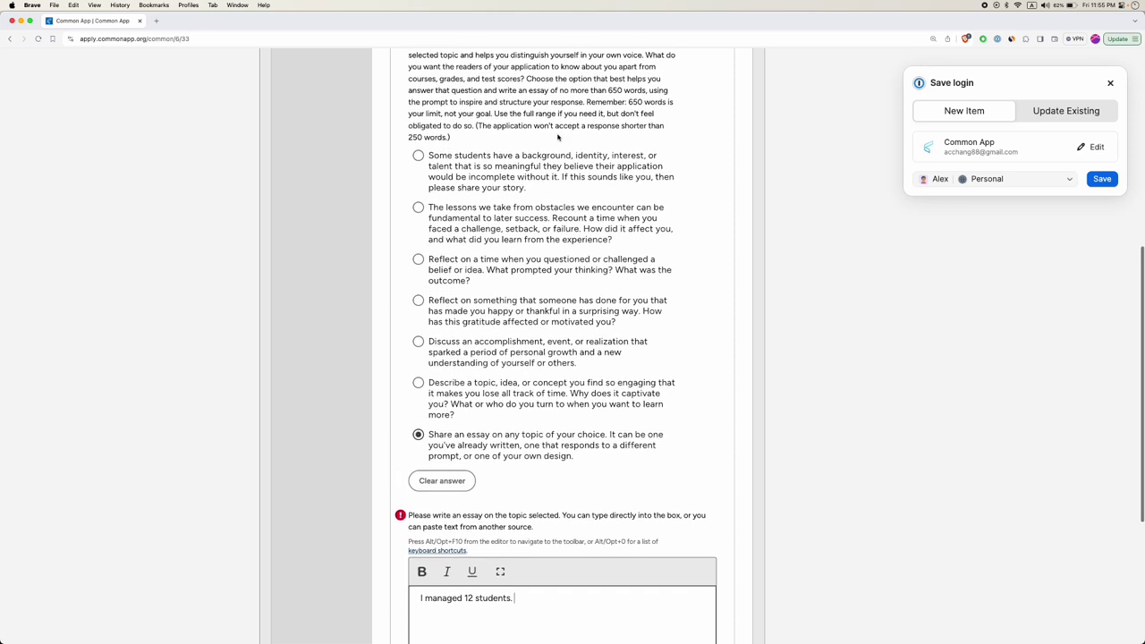
pyautogui.scroll(1, 557, 135)
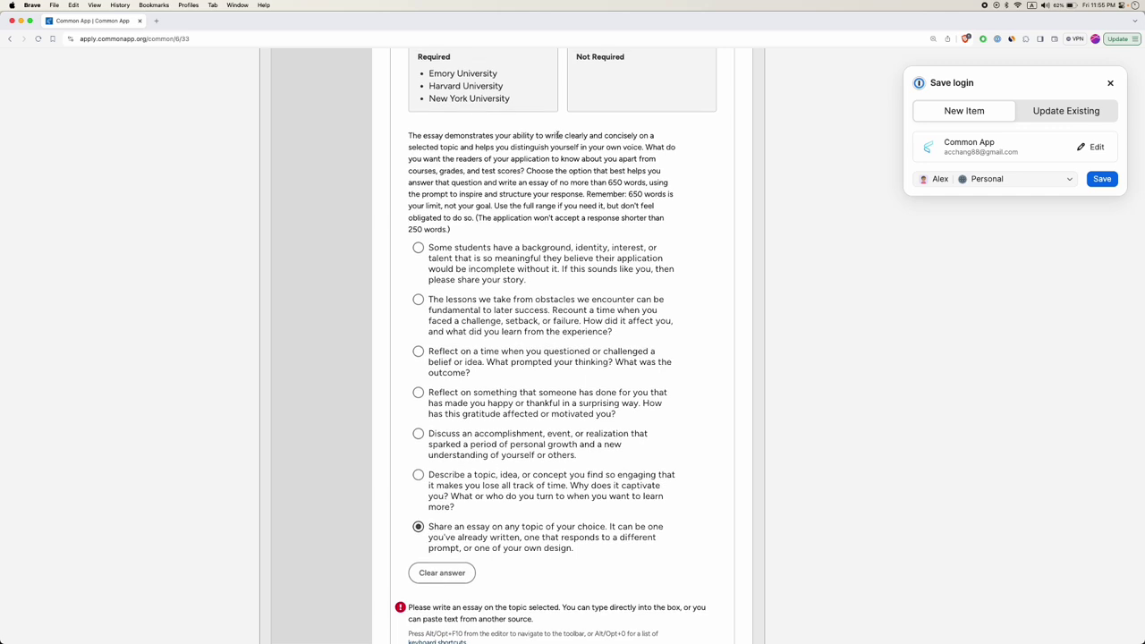
pyautogui.scroll(2, 557, 135)
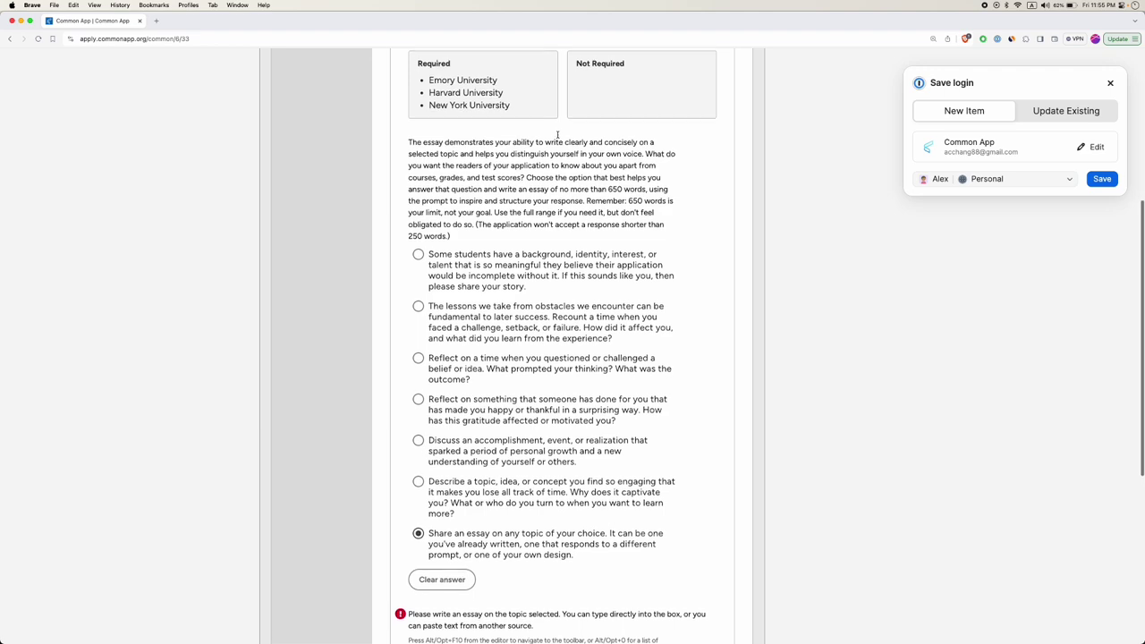
pyautogui.scroll(1, 557, 135)
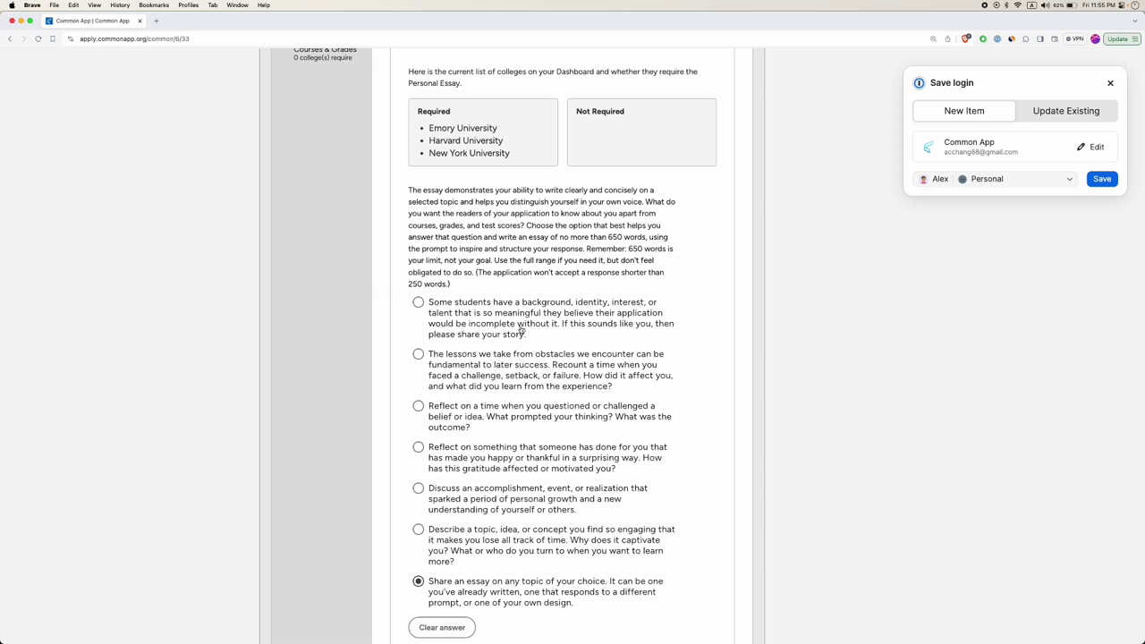
pyautogui.scroll(-4, 521, 331)
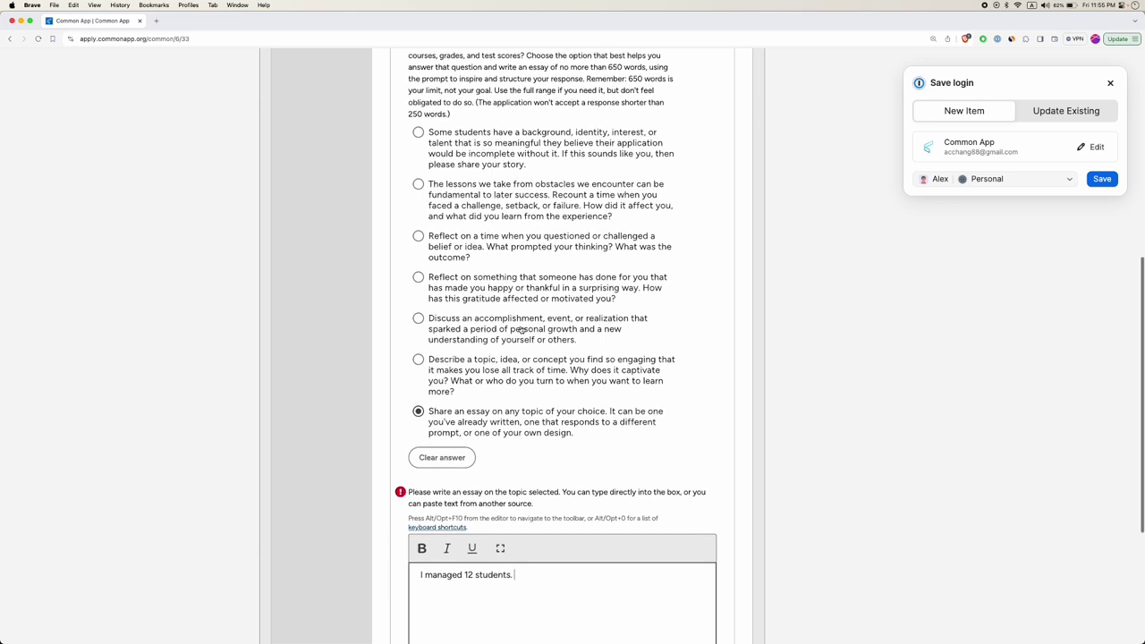
pyautogui.scroll(-4, 521, 331)
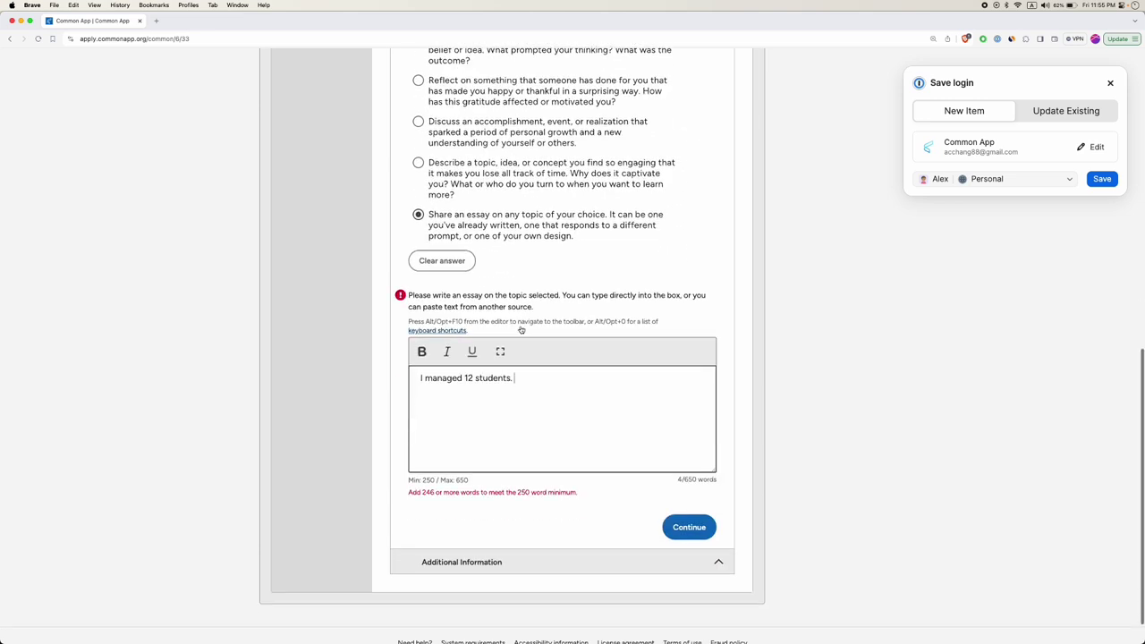
pyautogui.scroll(-1, 618, 429)
# Continue to Additional Information and read the COVID-19, health, family and education impacts introduction.
pyautogui.click(679, 489)
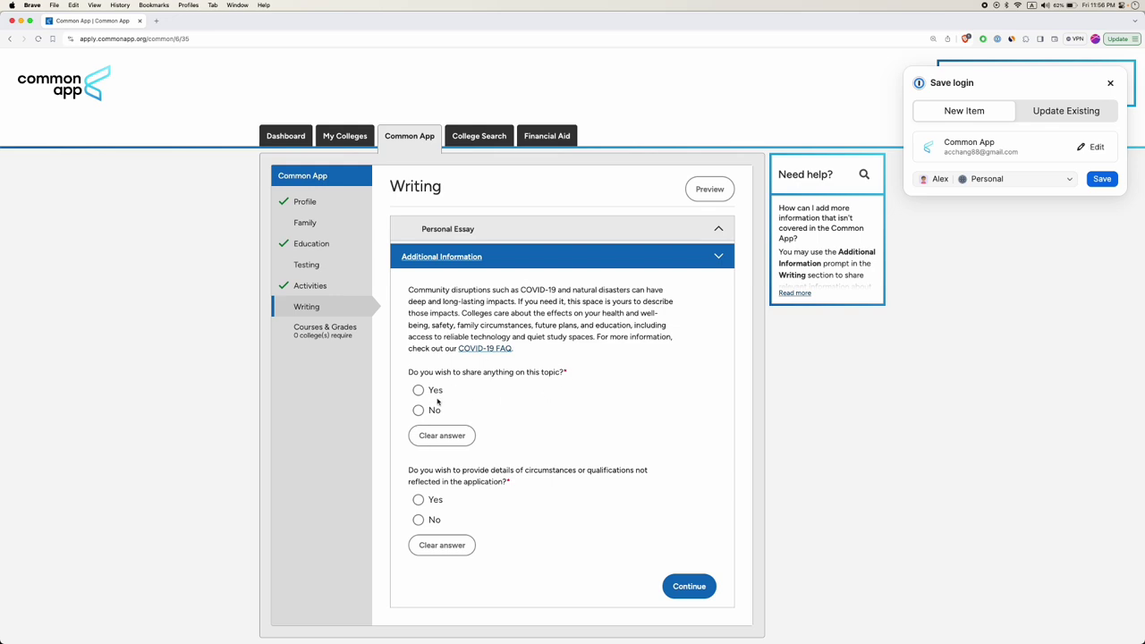
pyautogui.moveTo(521, 290); pyautogui.dragTo(556, 290)
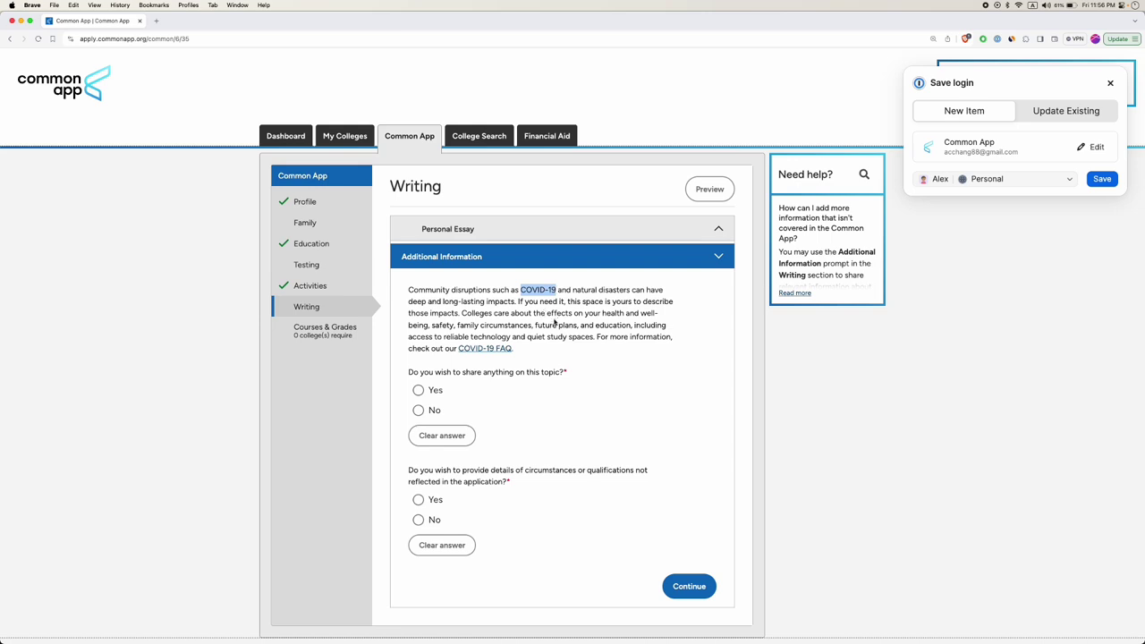
pyautogui.moveTo(602, 313); pyautogui.dragTo(624, 314)
pyautogui.click(441, 324)
pyautogui.moveTo(457, 325); pyautogui.dragTo(606, 328)
pyautogui.doubleClick(604, 327)
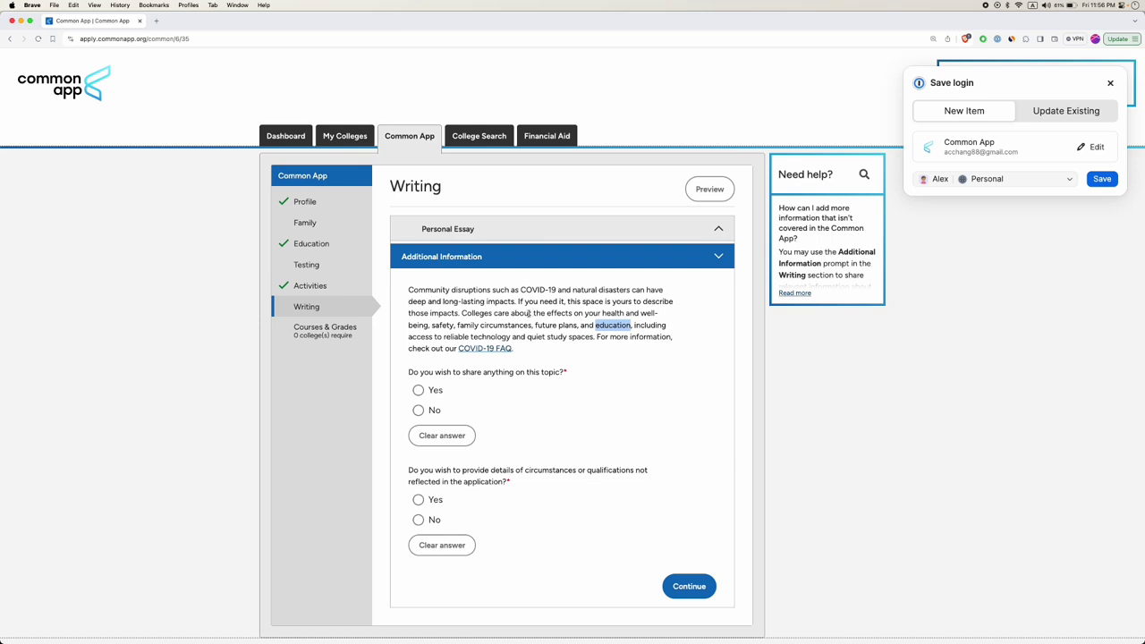
# Answer No on community disruptions and Yes on unreflected circumstances, then enter the new text box.
pyautogui.click(418, 390)
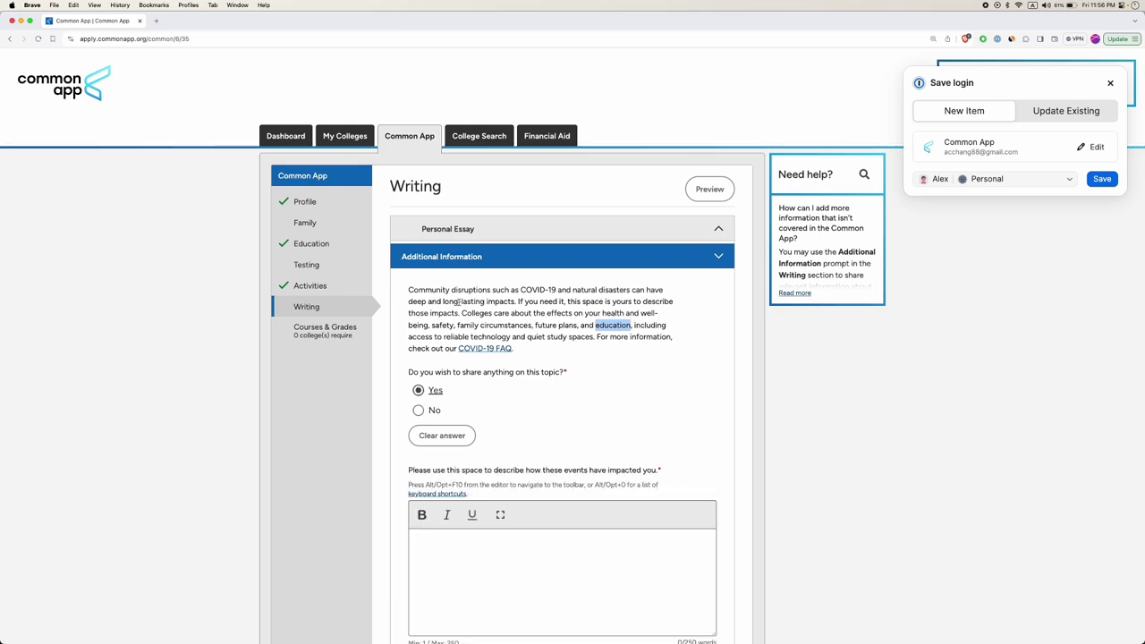
pyautogui.scroll(-5, 472, 515)
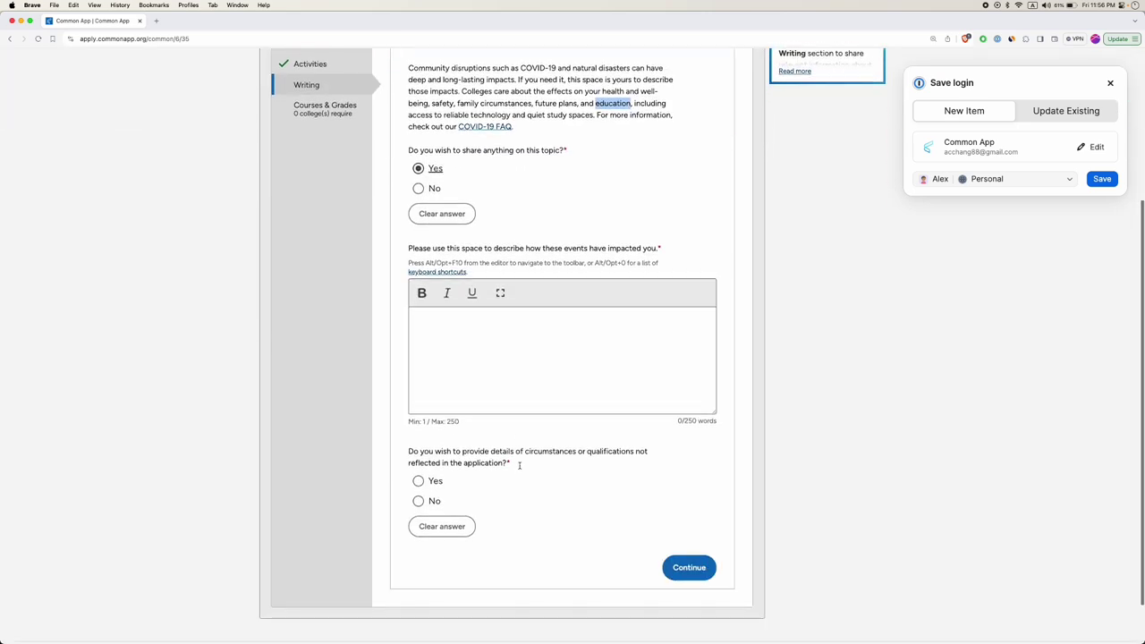
pyautogui.scroll(-2, 519, 404)
pyautogui.click(418, 186)
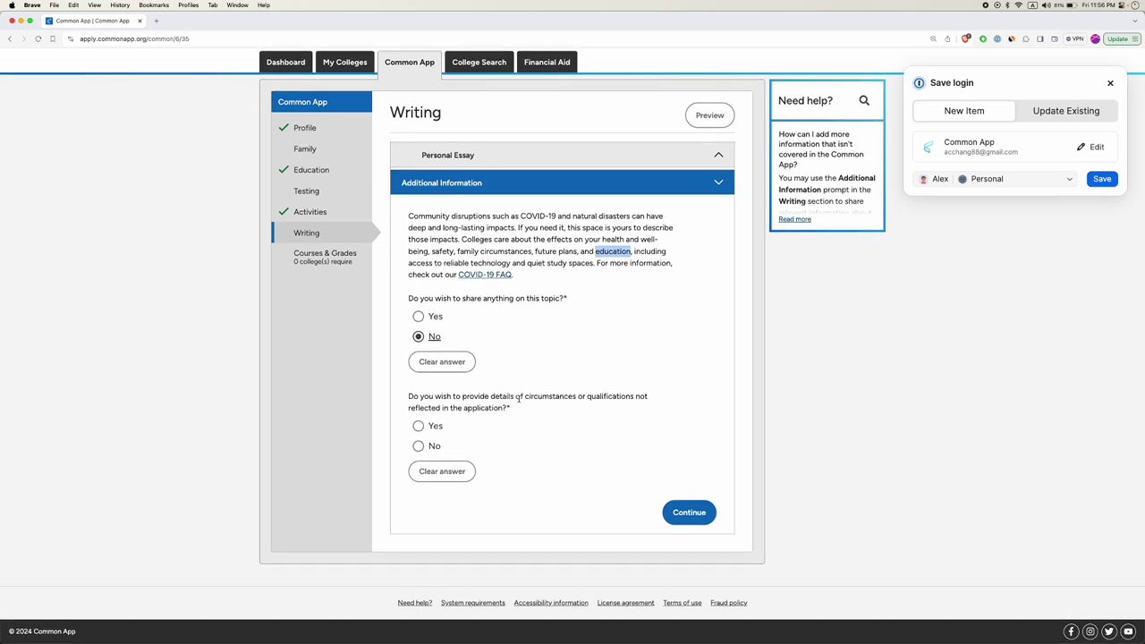
pyautogui.tripleClick(531, 219)
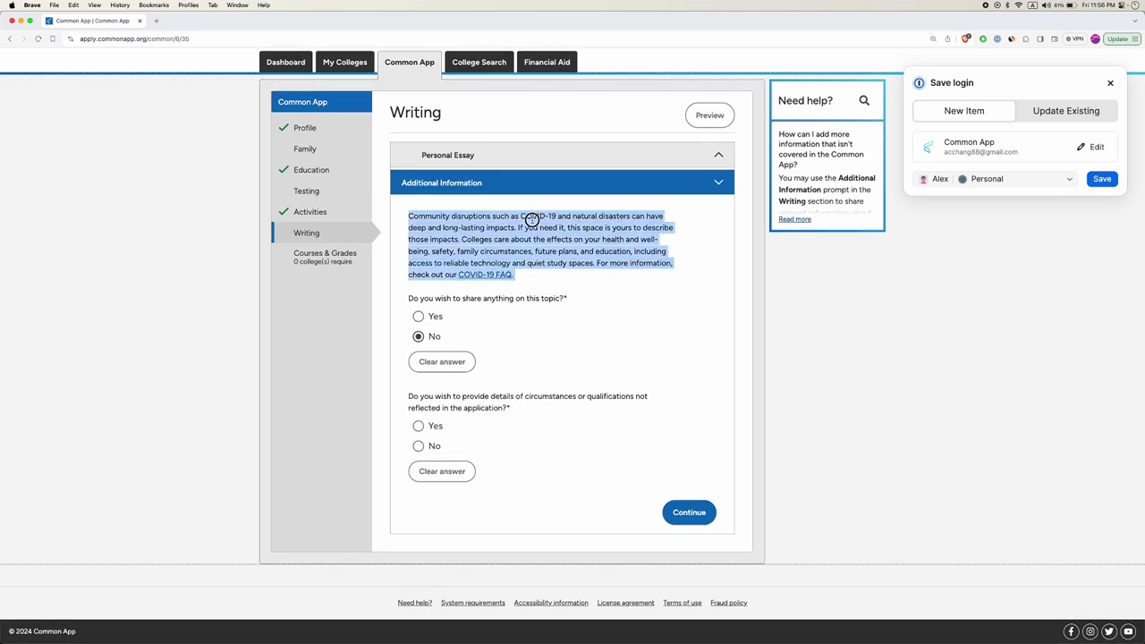
pyautogui.click(531, 396)
pyautogui.tripleClick(530, 395)
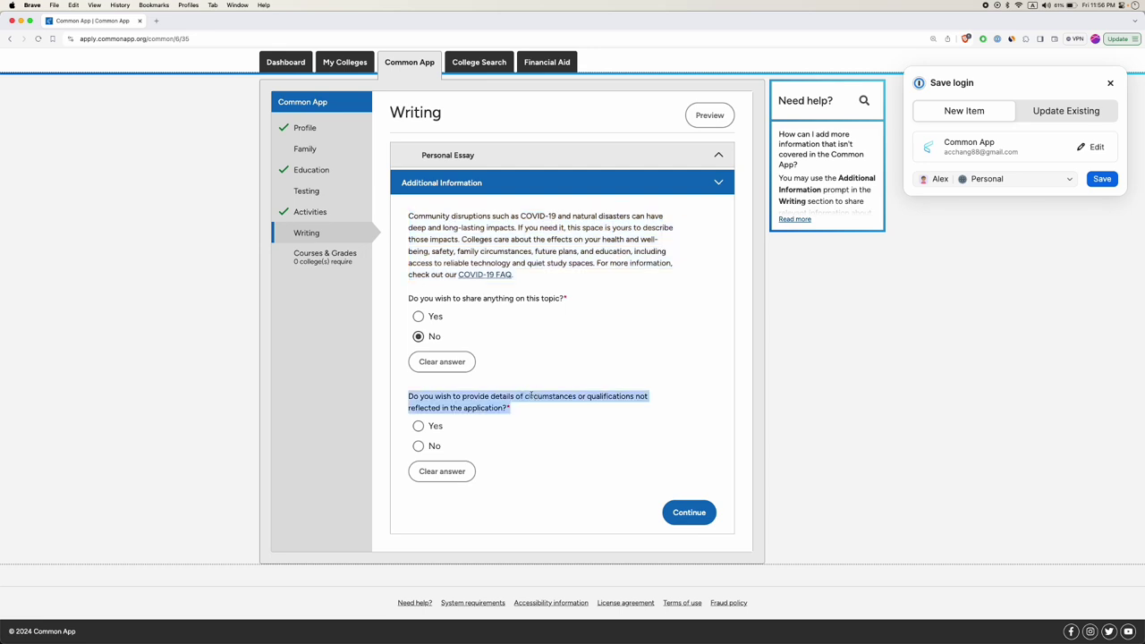
pyautogui.click(438, 428)
pyautogui.scroll(-2, 437, 554)
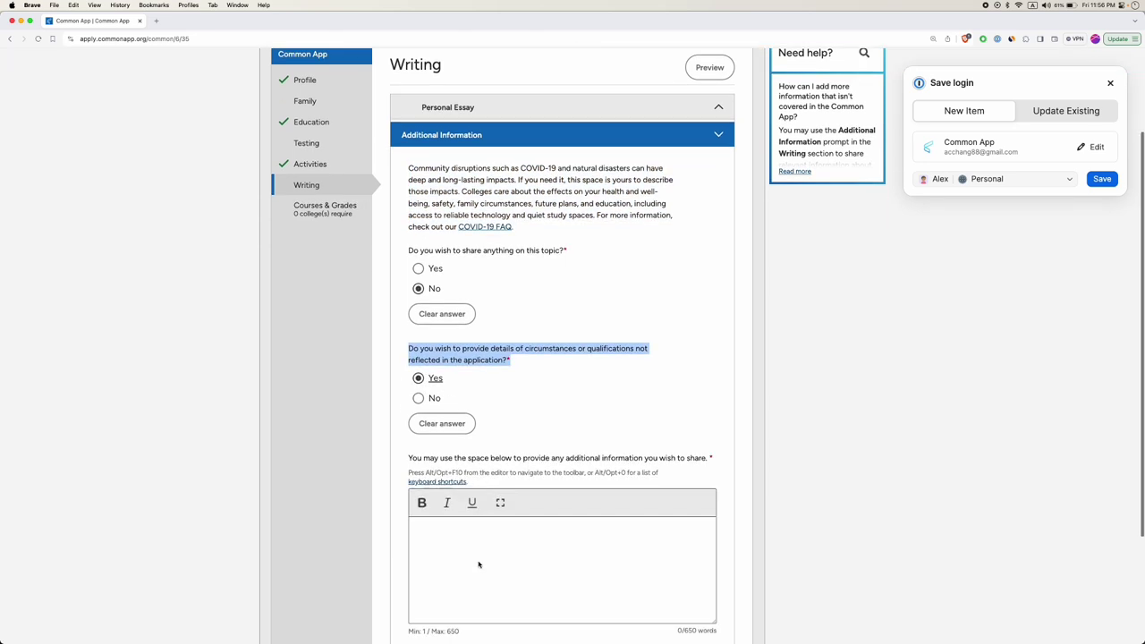
pyautogui.click(511, 538)
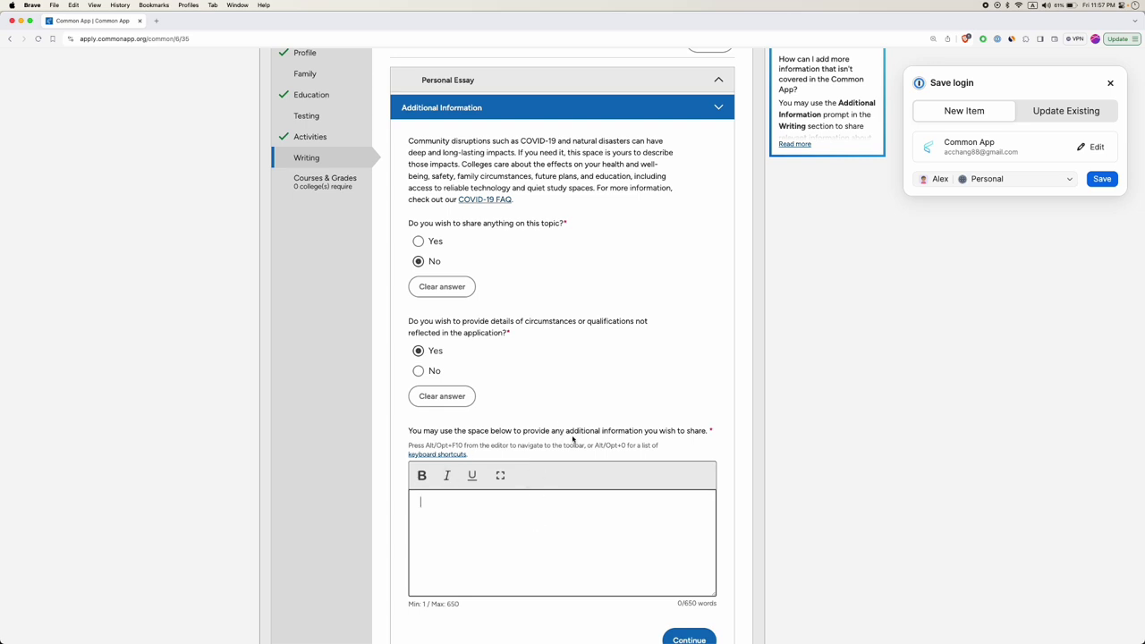
# Answer No to sharing other circumstances under Additional Information, then save the Writing section.
pyautogui.scroll(-2, 567, 496)
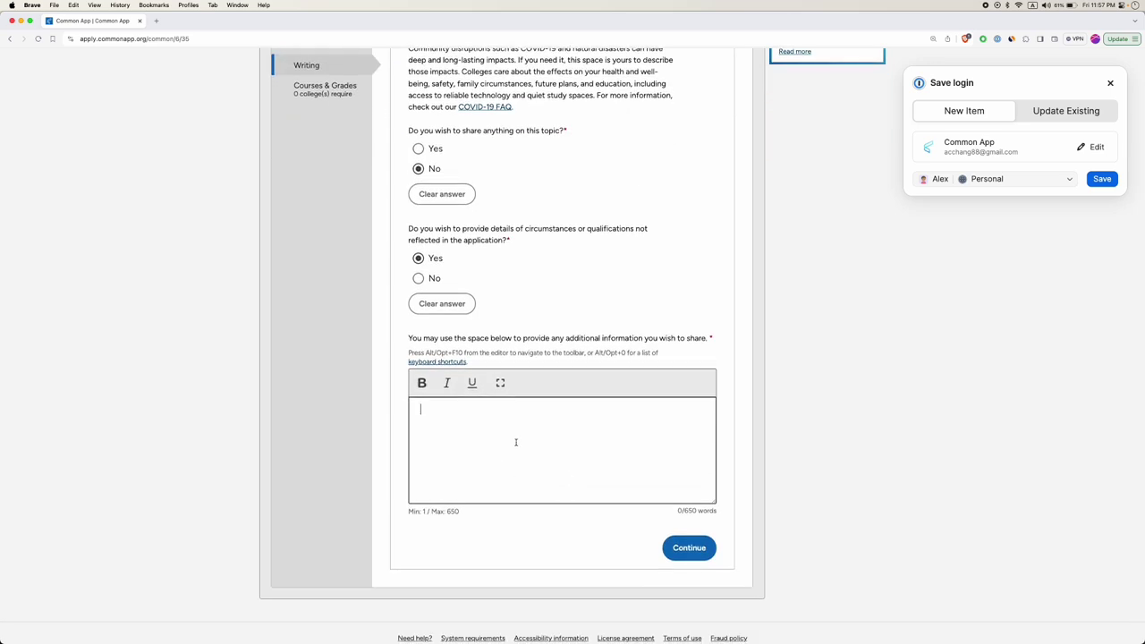
pyautogui.scroll(-1, 515, 442)
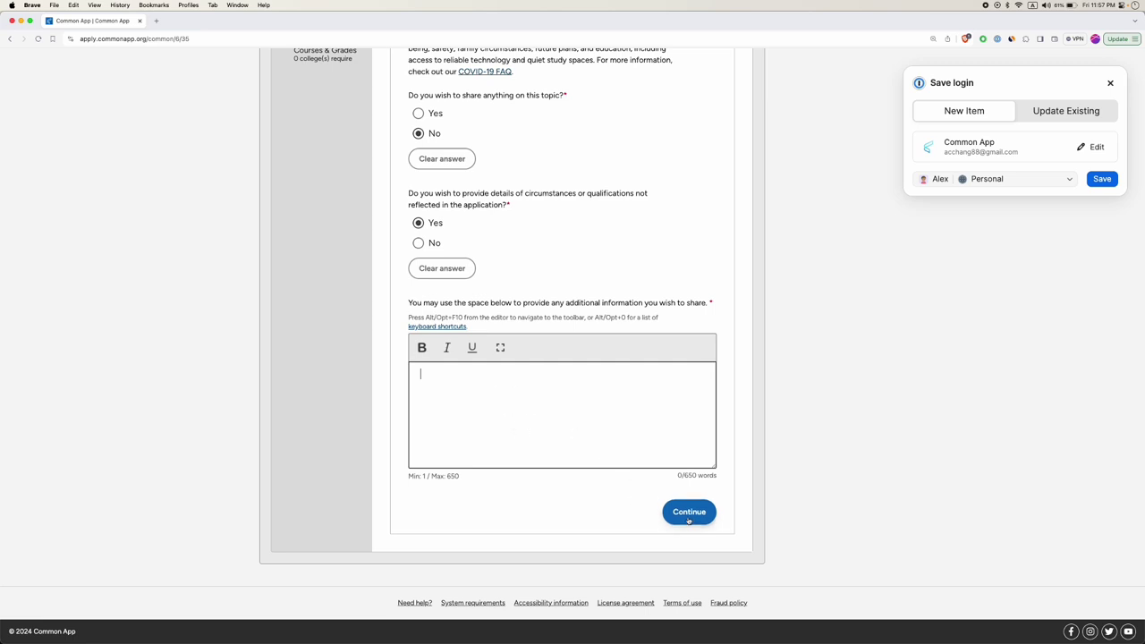
pyautogui.click(417, 242)
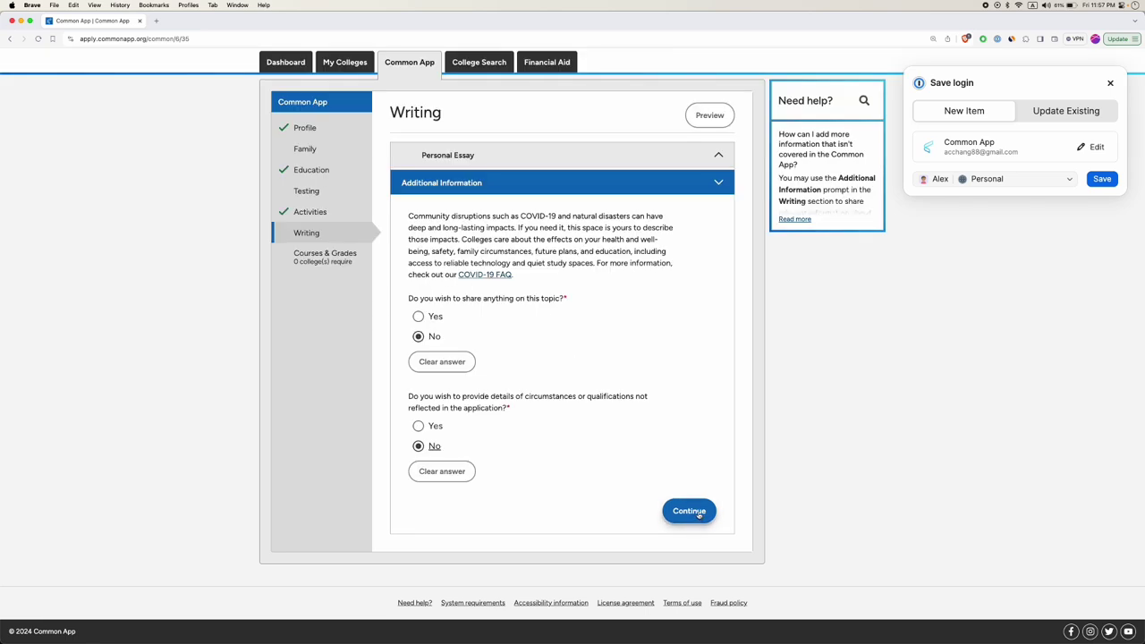
pyautogui.click(697, 511)
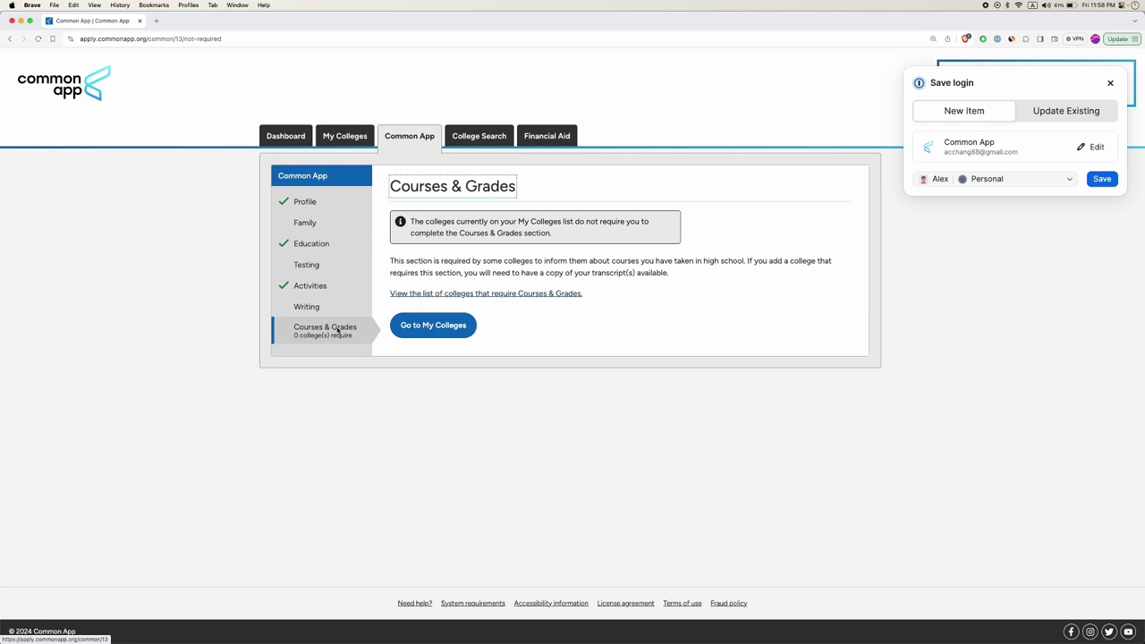
# Open the FAQ of colleges requiring Courses & Grades, find Amherst, and return to the application tab.
pyautogui.doubleClick(419, 186)
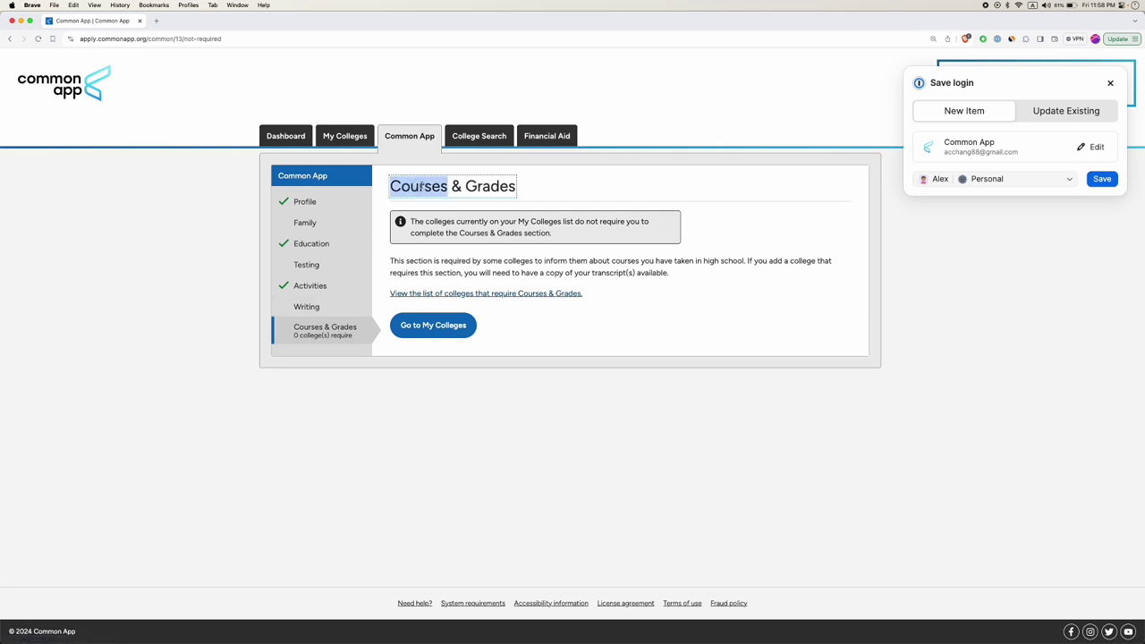
pyautogui.doubleClick(491, 186)
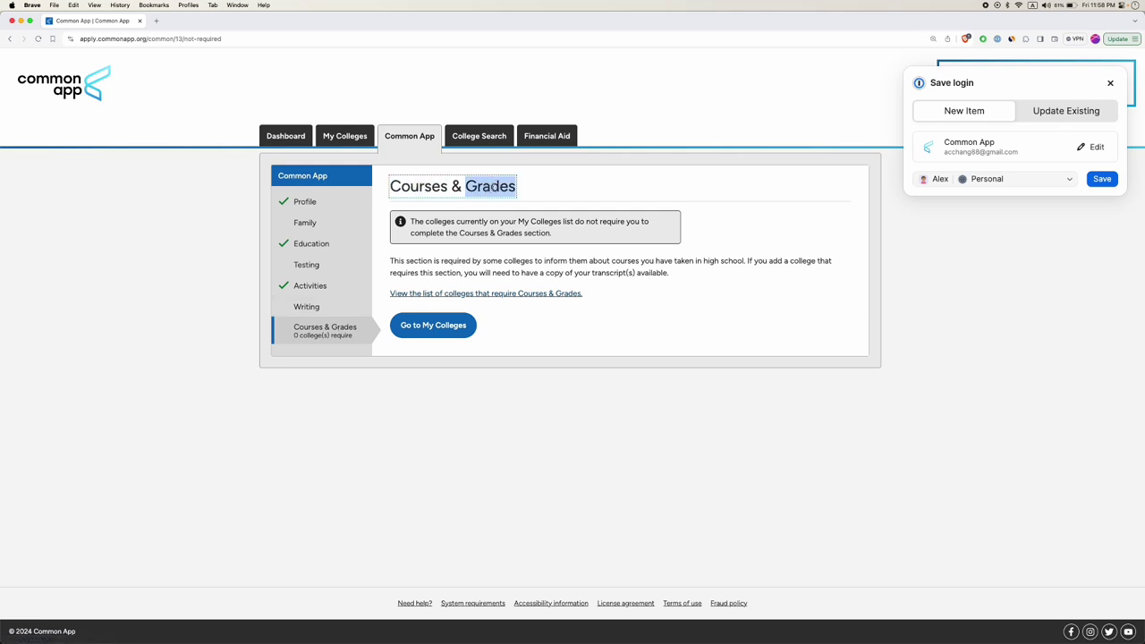
pyautogui.click(484, 294)
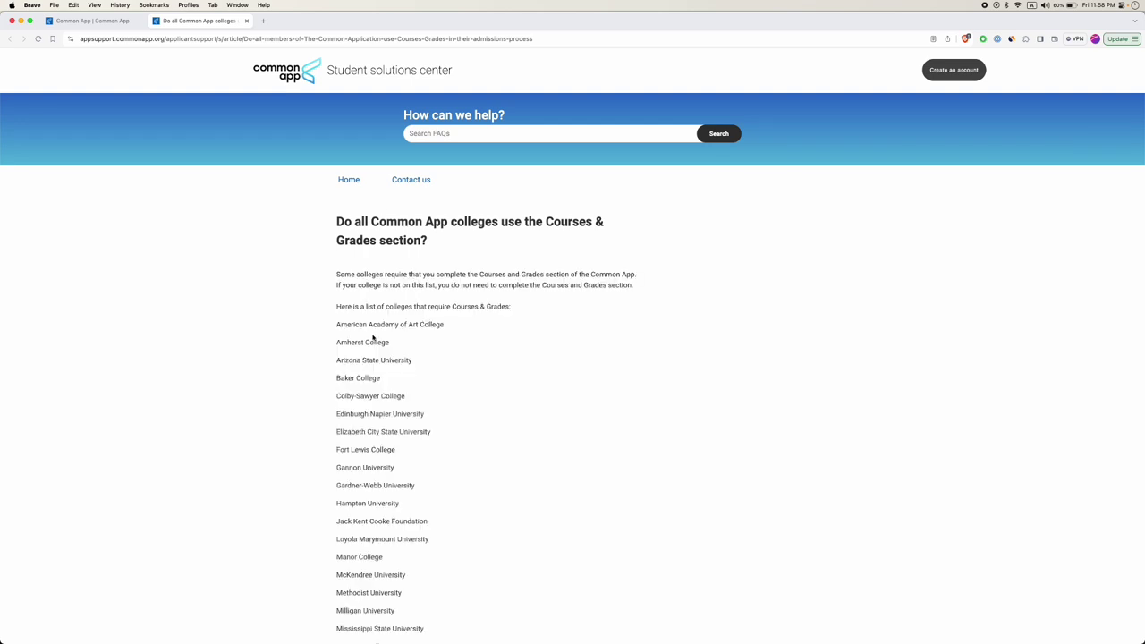
pyautogui.doubleClick(354, 342)
pyautogui.click(98, 23)
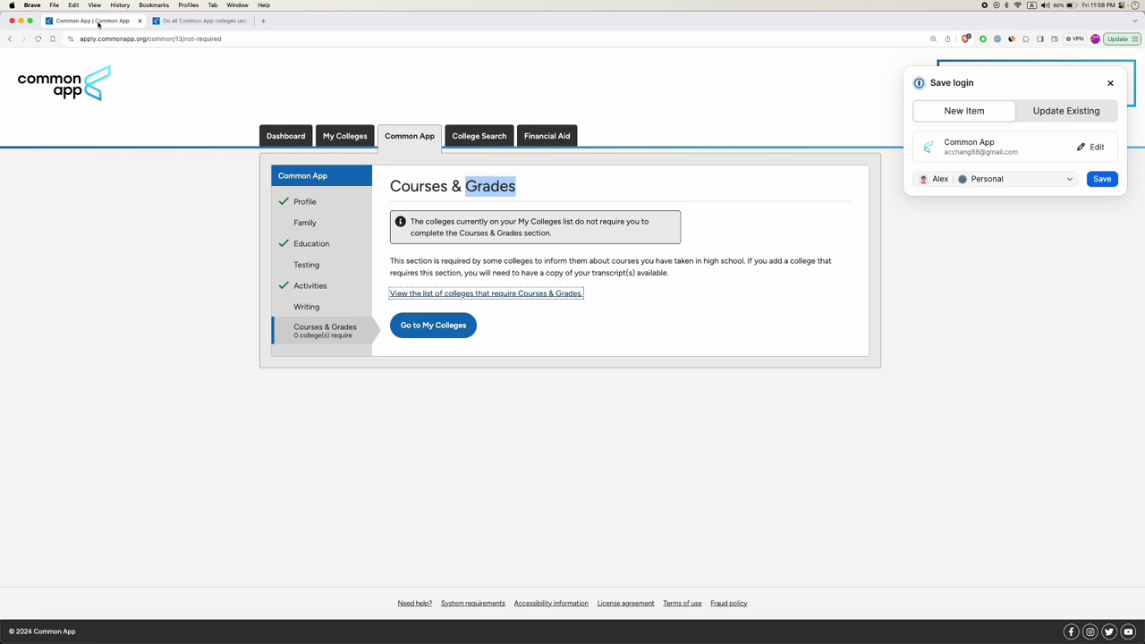
# Search College Search for 'amherst' and add Amherst College to the college list.
pyautogui.click(463, 139)
pyautogui.click(379, 243)
pyautogui.write('am')
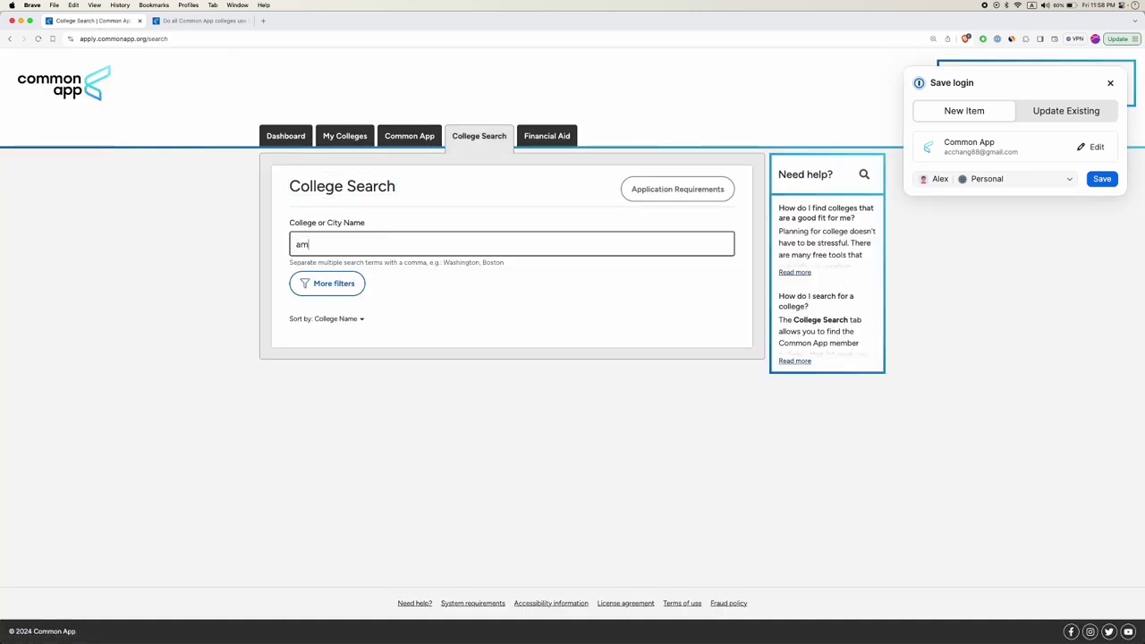
pyautogui.write('herst')
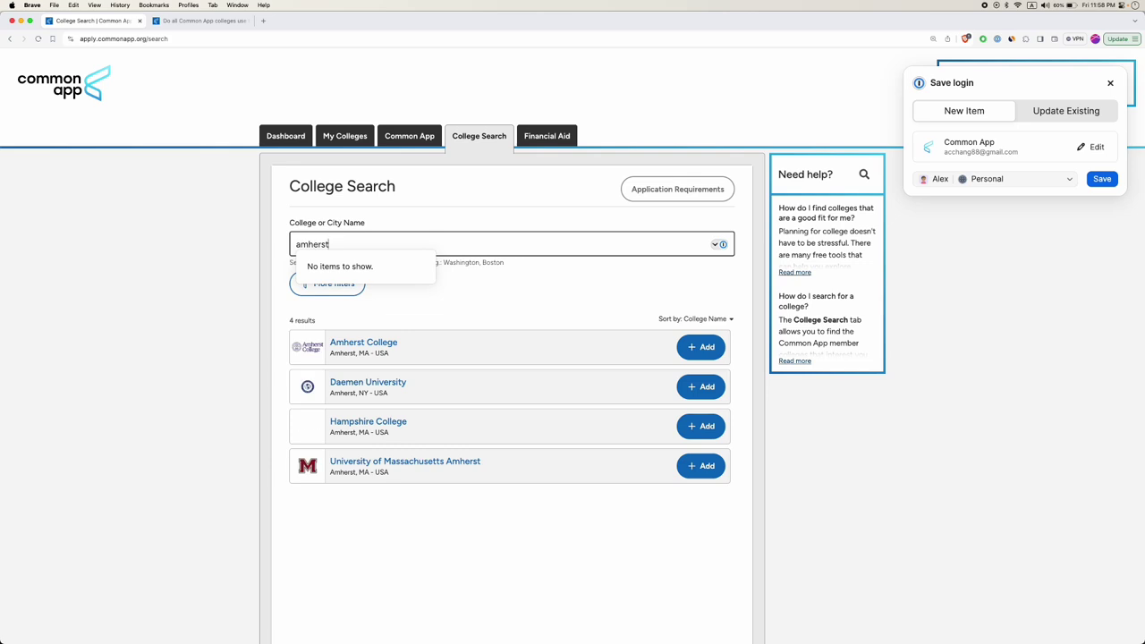
pyautogui.click(700, 347)
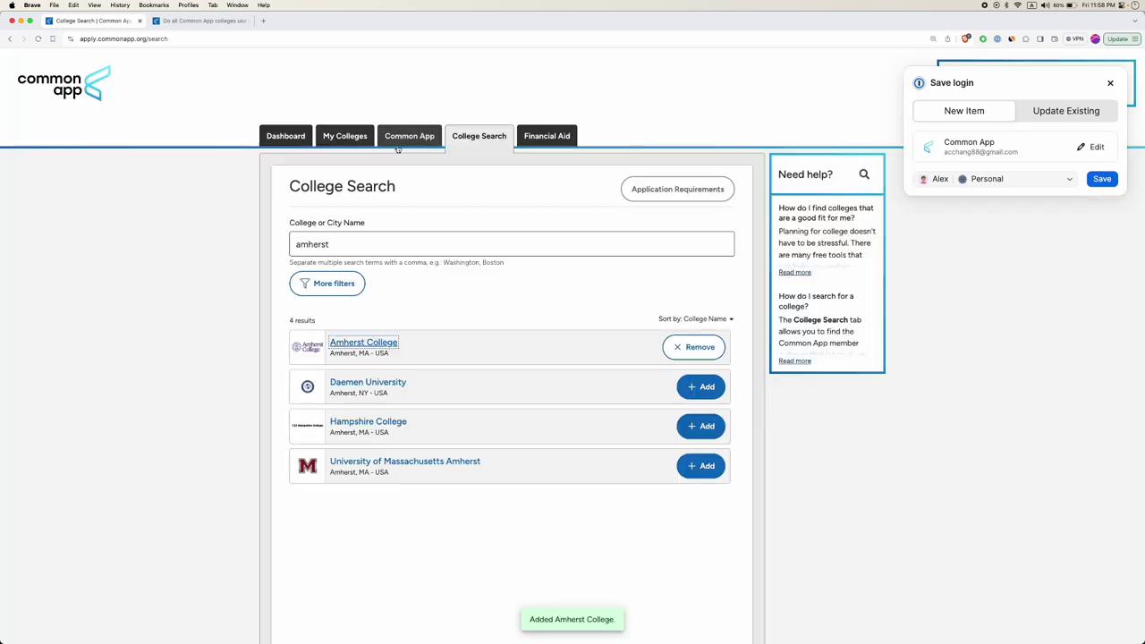
pyautogui.click(410, 138)
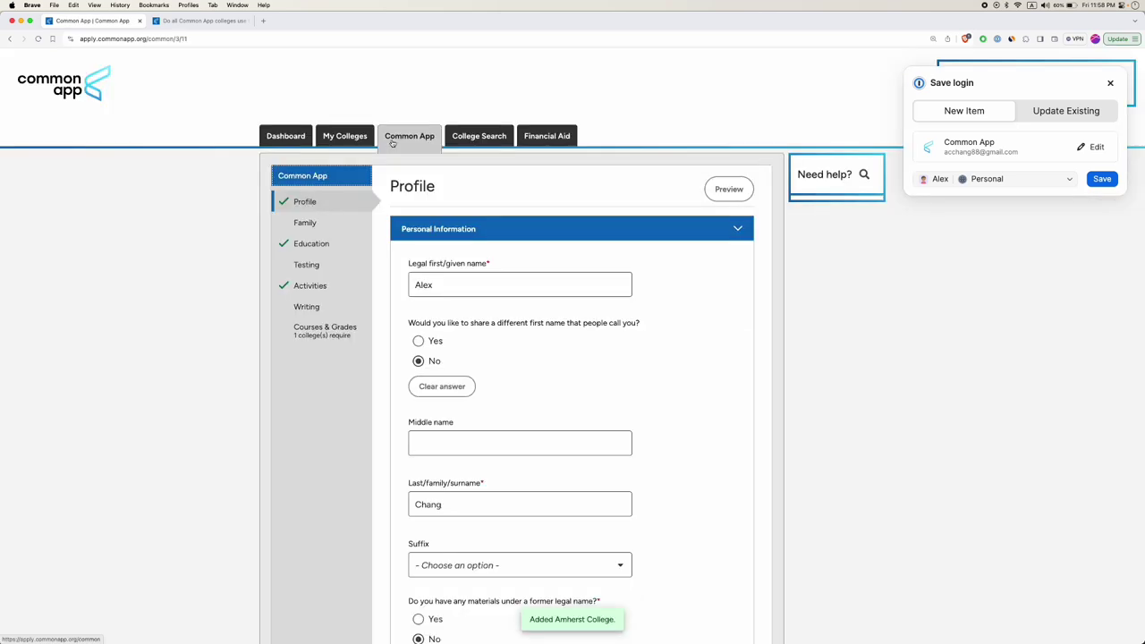
# In Courses & Grades, answer Yes to having transcript access and open 9th Grade.
pyautogui.click(304, 331)
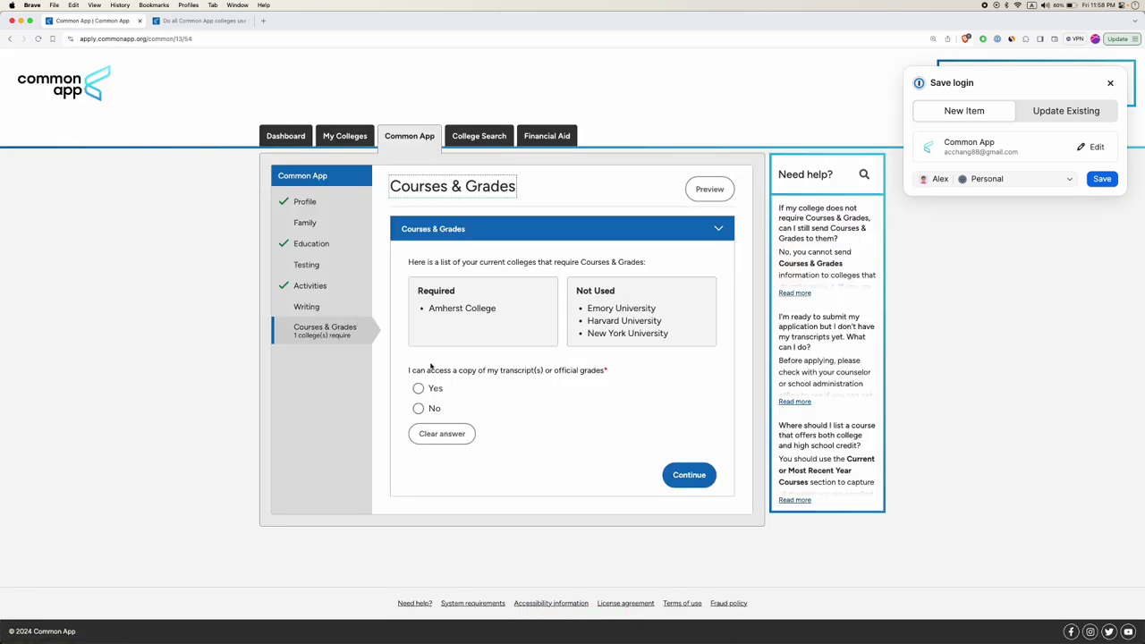
pyautogui.doubleClick(439, 308)
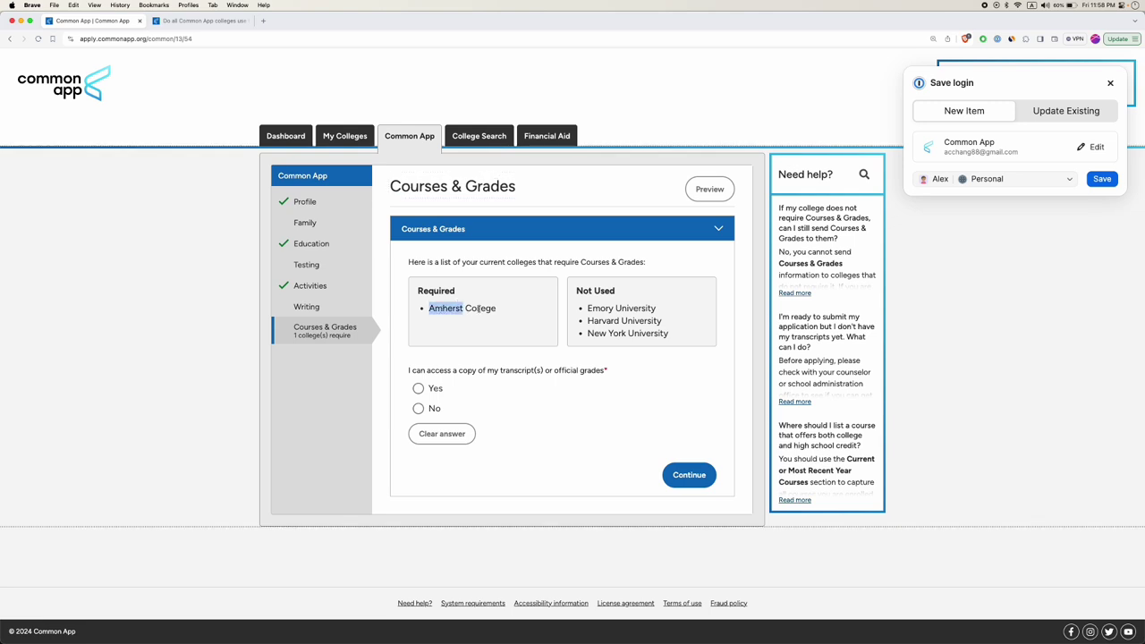
pyautogui.doubleClick(430, 370)
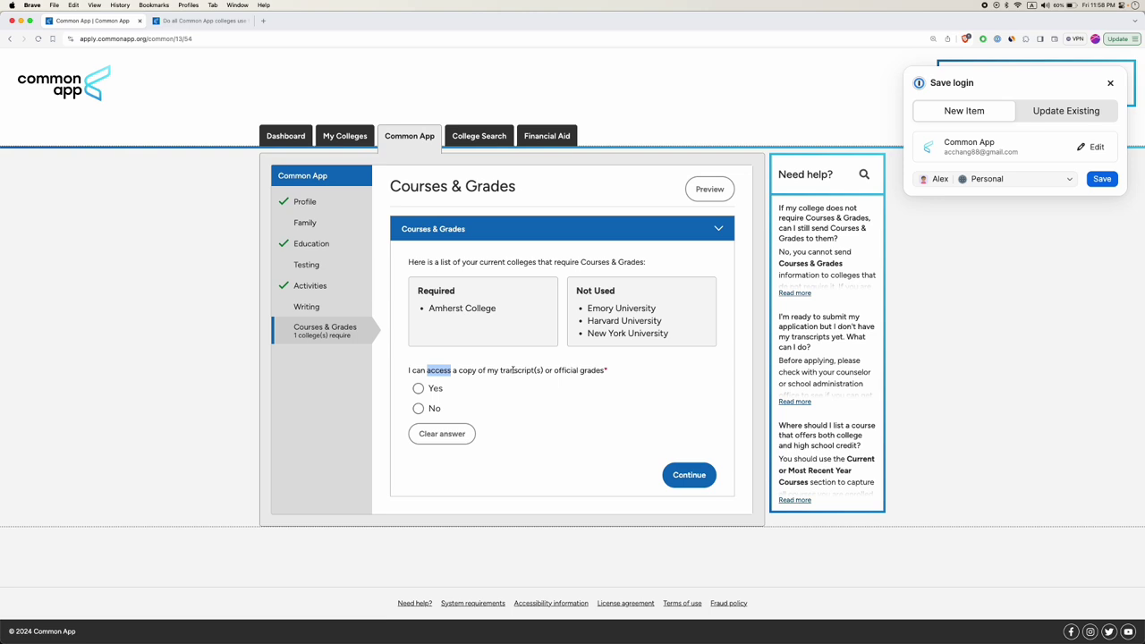
pyautogui.click(418, 388)
pyautogui.scroll(-2, 488, 465)
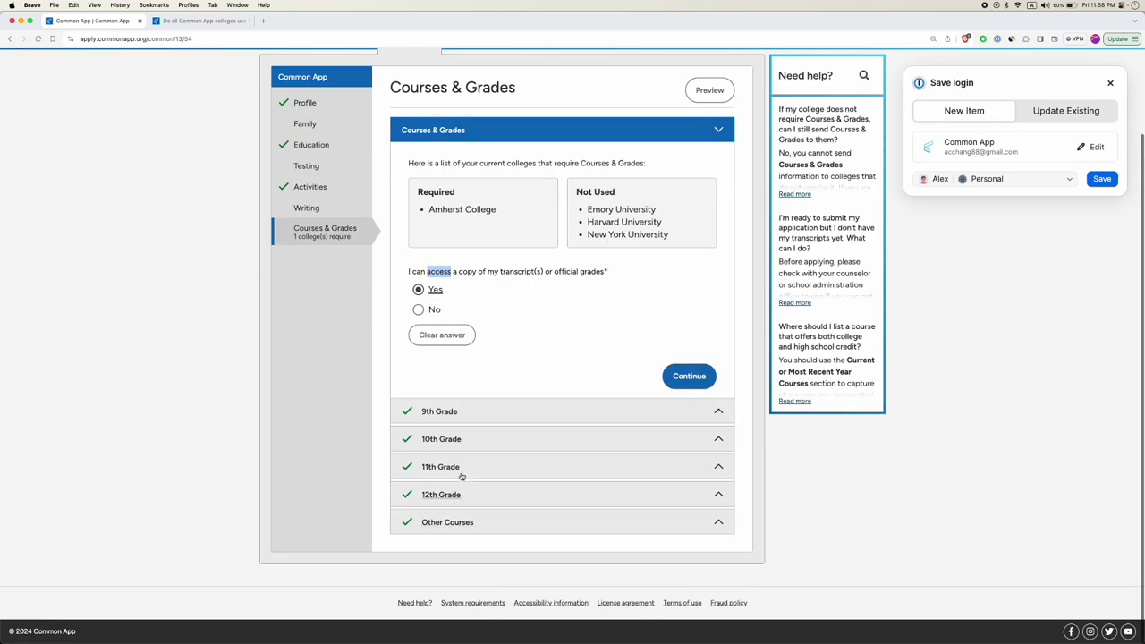
pyautogui.click(475, 411)
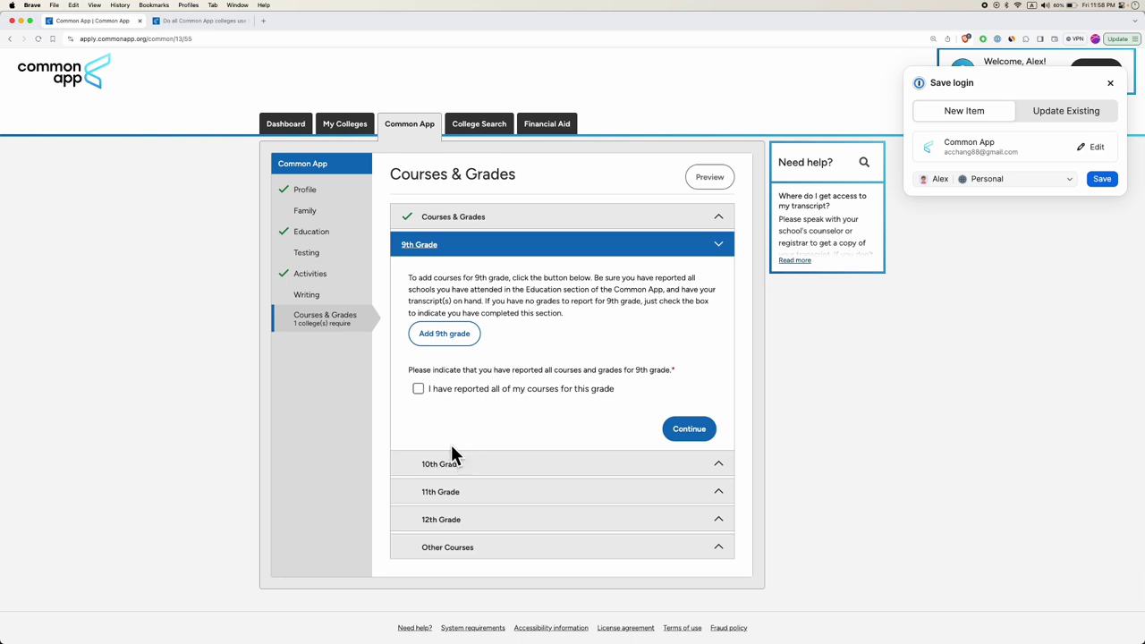
# Try No for transcript access, review the incomplete-application warning, revert to Yes and continue.
pyautogui.click(451, 217)
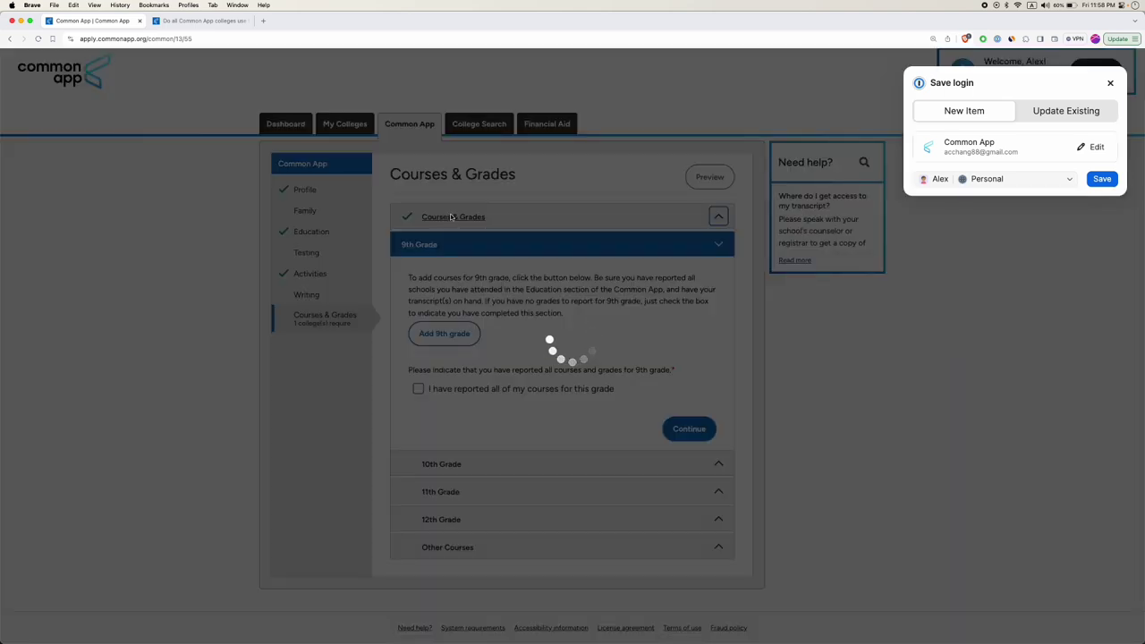
pyautogui.click(418, 409)
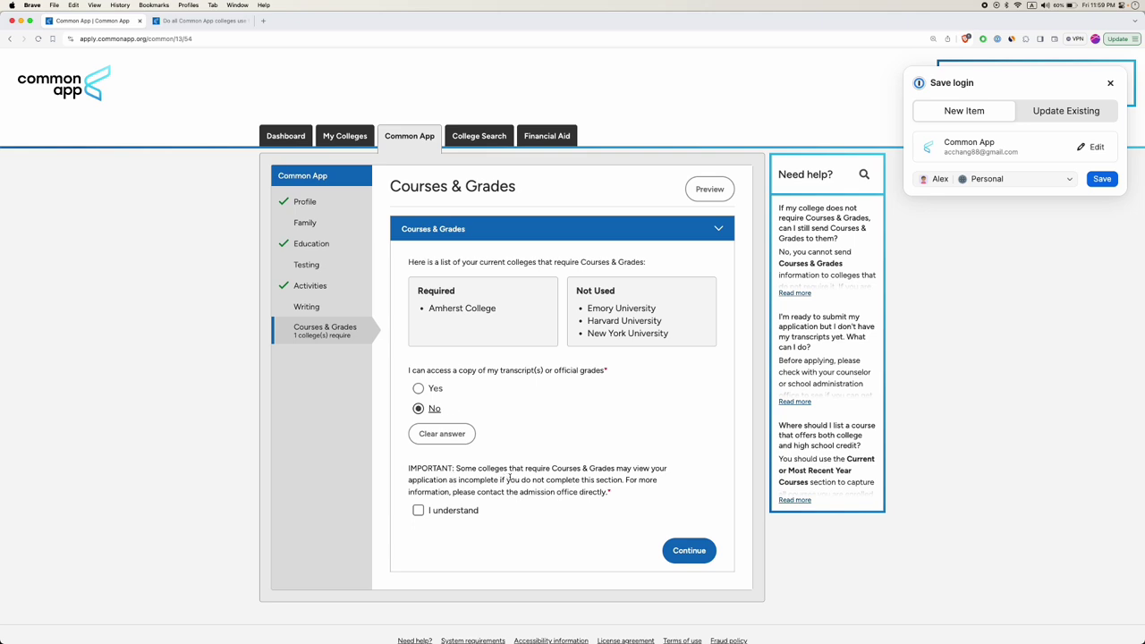
pyautogui.moveTo(491, 469); pyautogui.dragTo(604, 491)
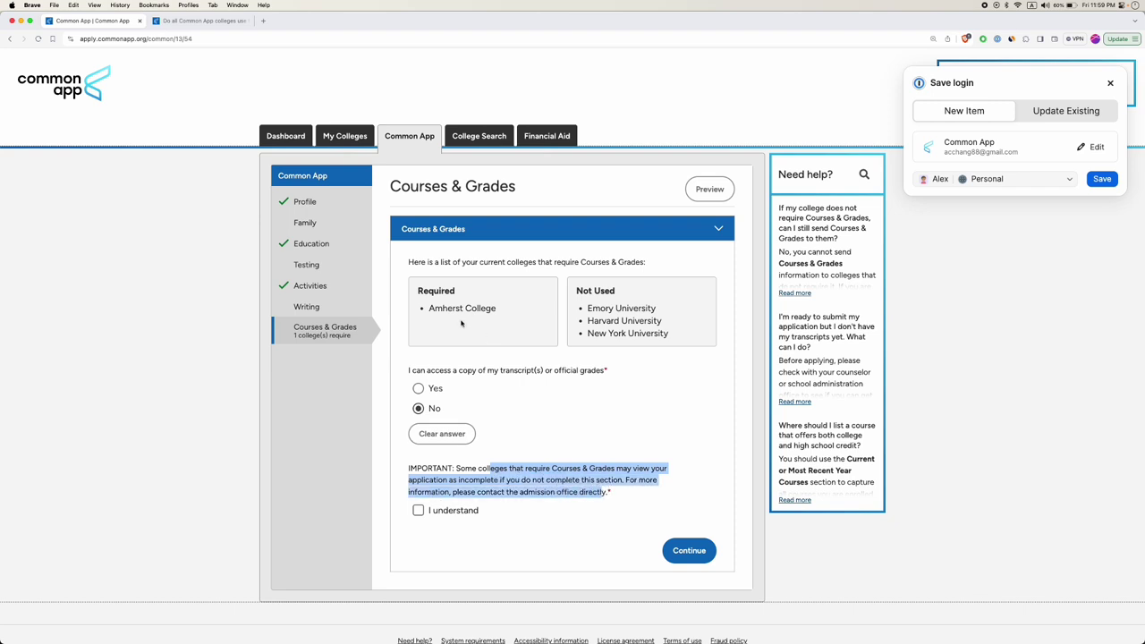
pyautogui.doubleClick(432, 307)
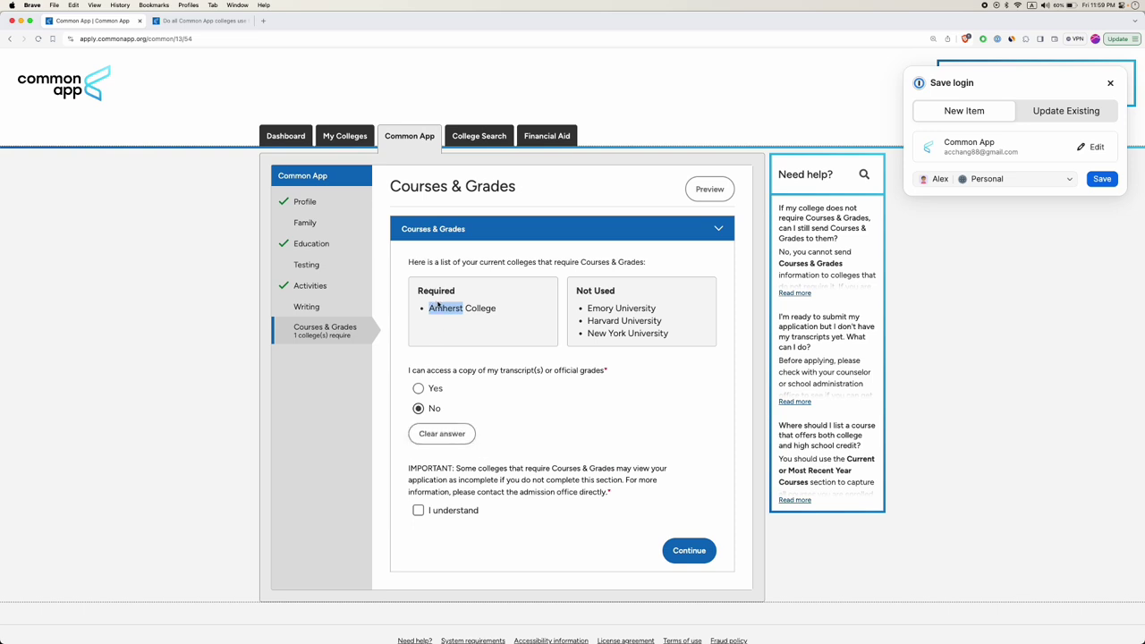
pyautogui.click(418, 388)
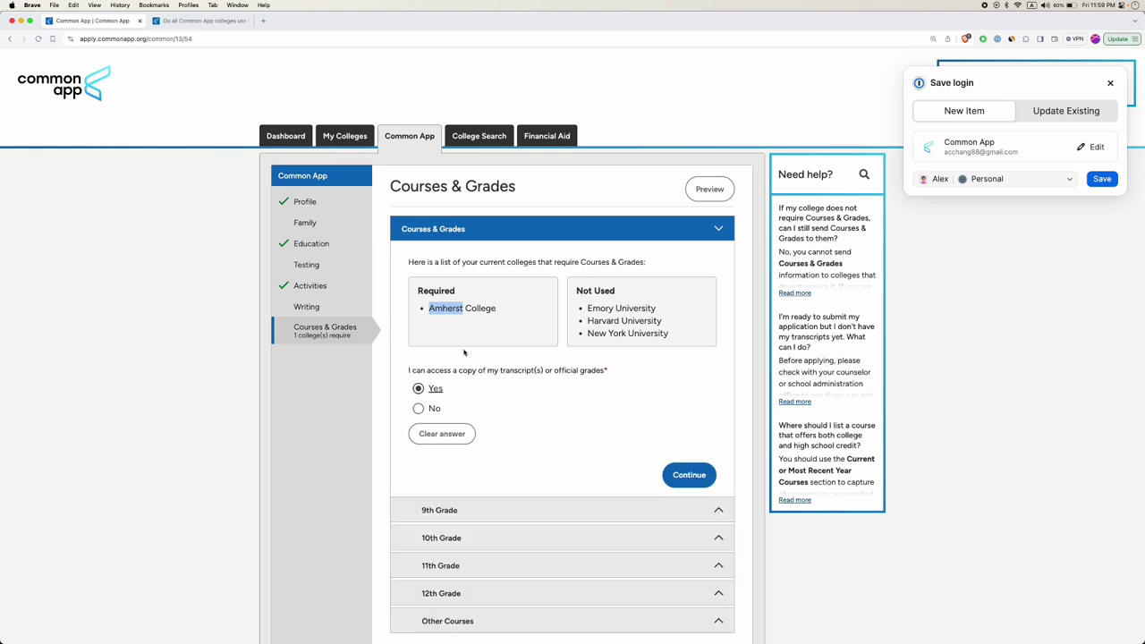
pyautogui.moveTo(554, 370); pyautogui.dragTo(606, 371)
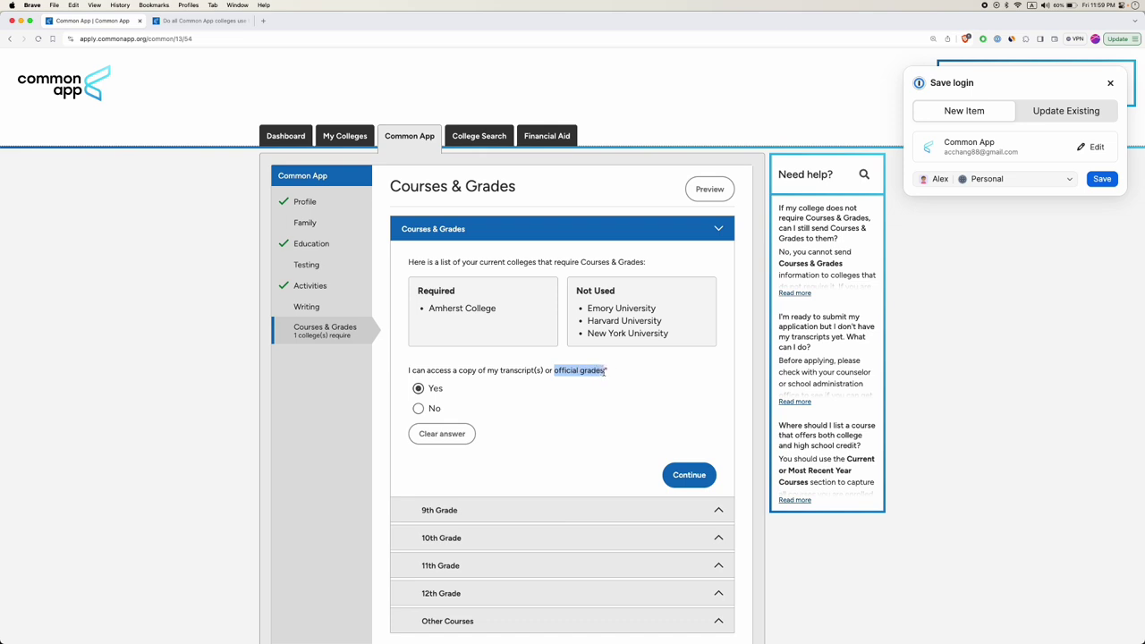
pyautogui.doubleClick(503, 370)
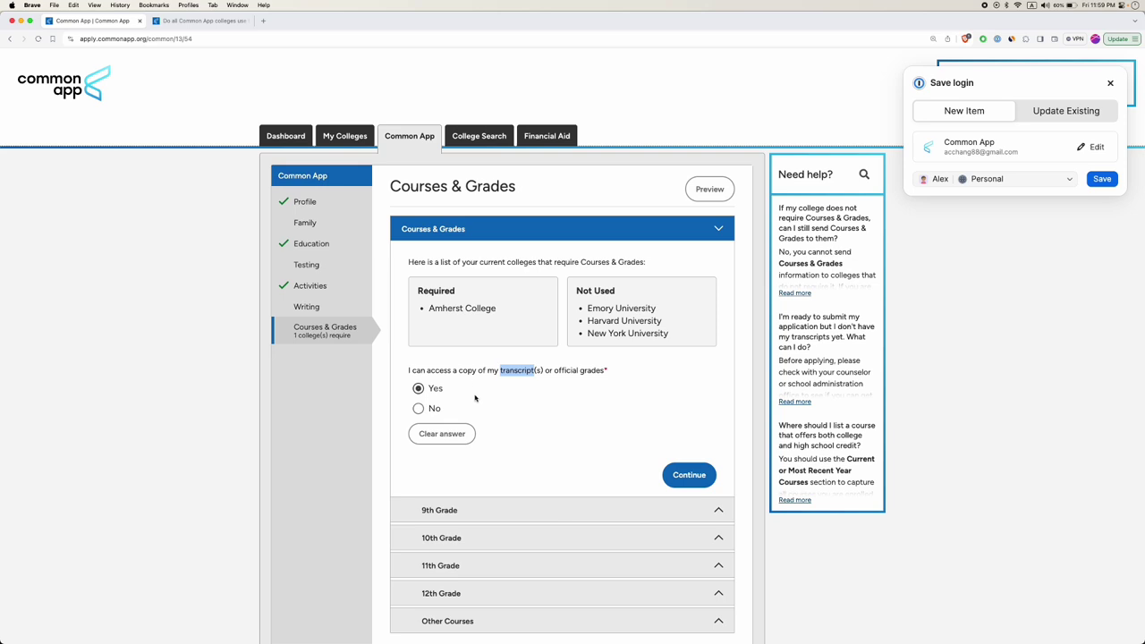
pyautogui.scroll(-2, 503, 401)
pyautogui.click(694, 404)
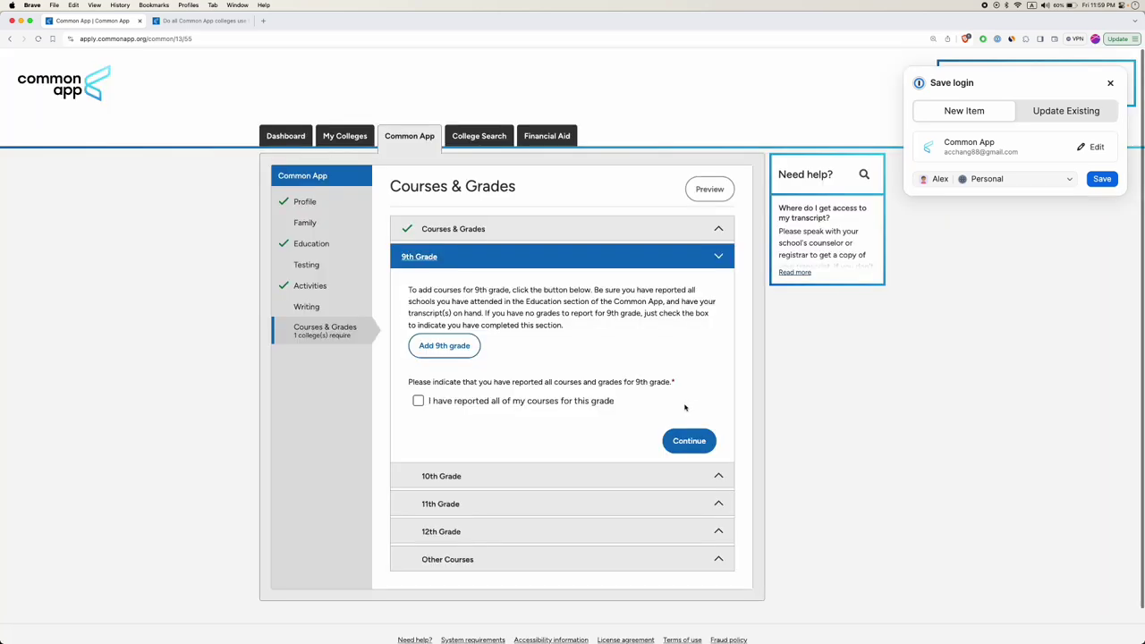
pyautogui.scroll(-1, 563, 415)
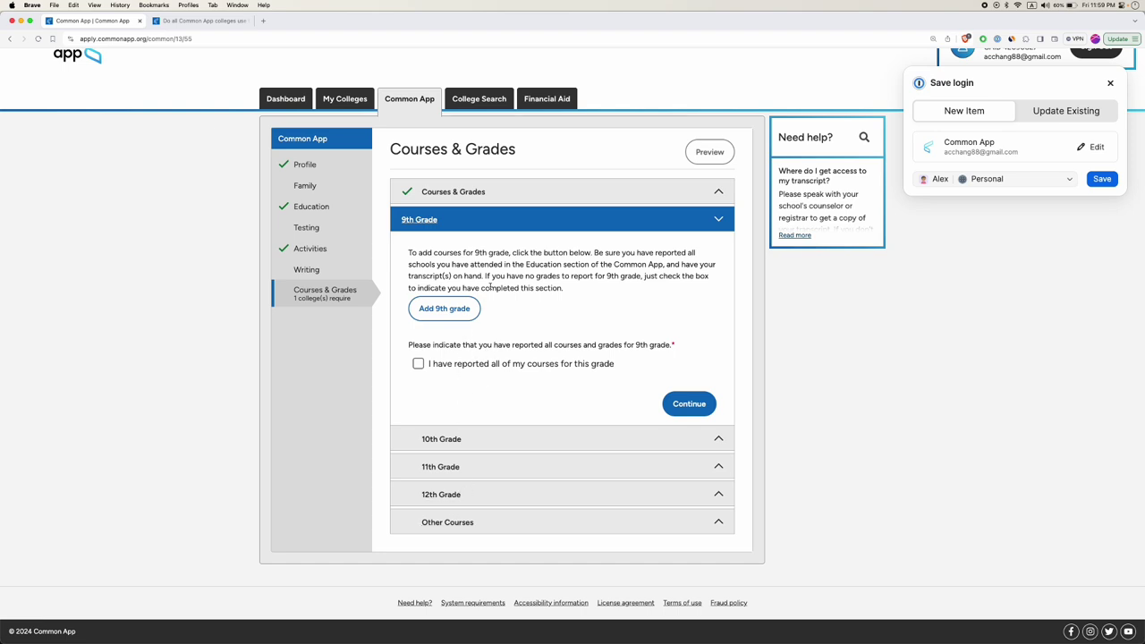
# Start the 9th-grade transcript with Hsinchu American School as the school.
pyautogui.click(444, 309)
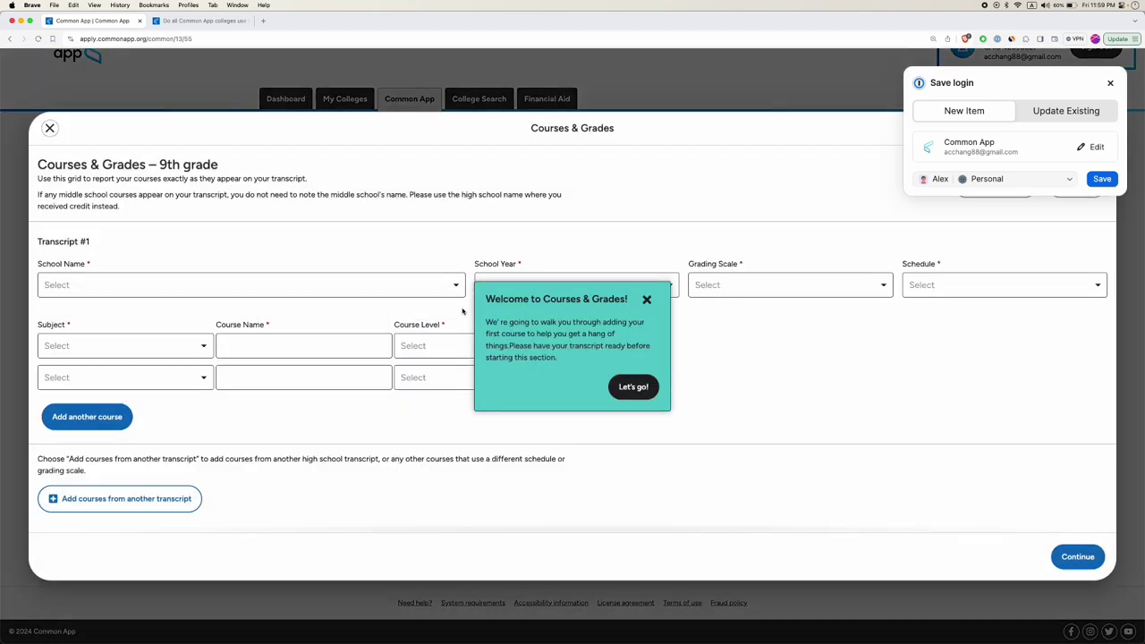
pyautogui.click(198, 285)
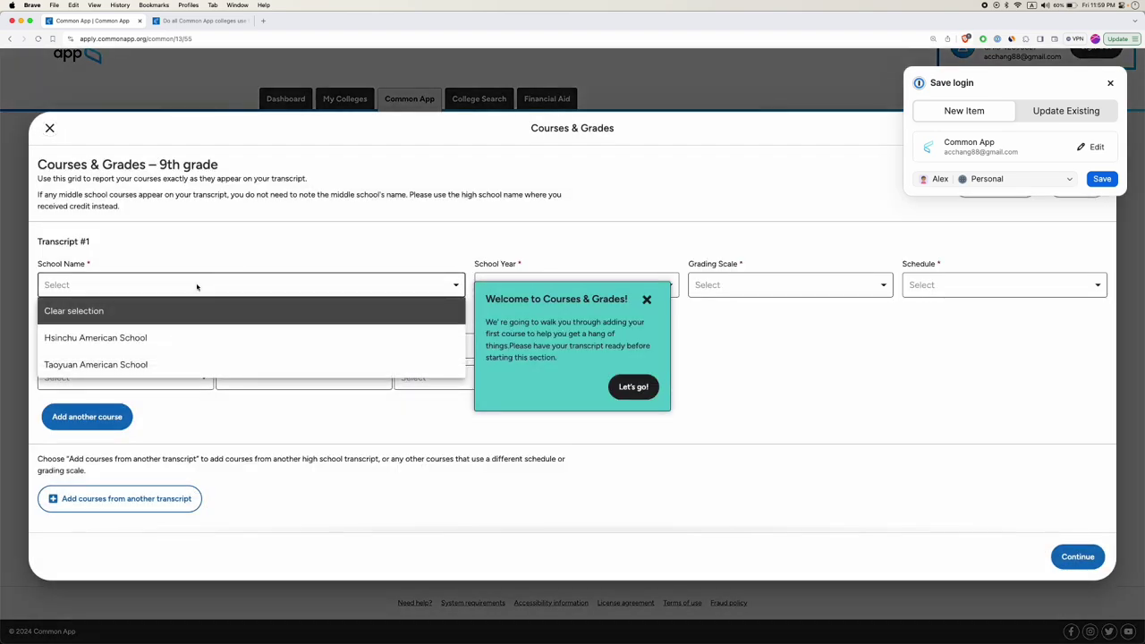
pyautogui.click(291, 235)
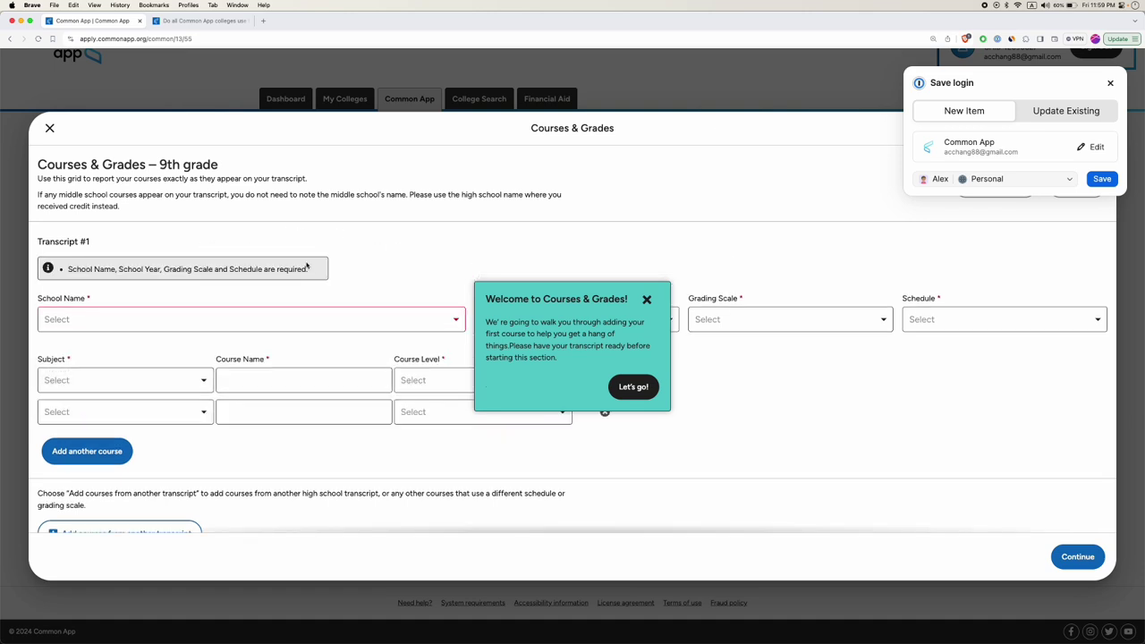
pyautogui.click(647, 299)
pyautogui.click(185, 316)
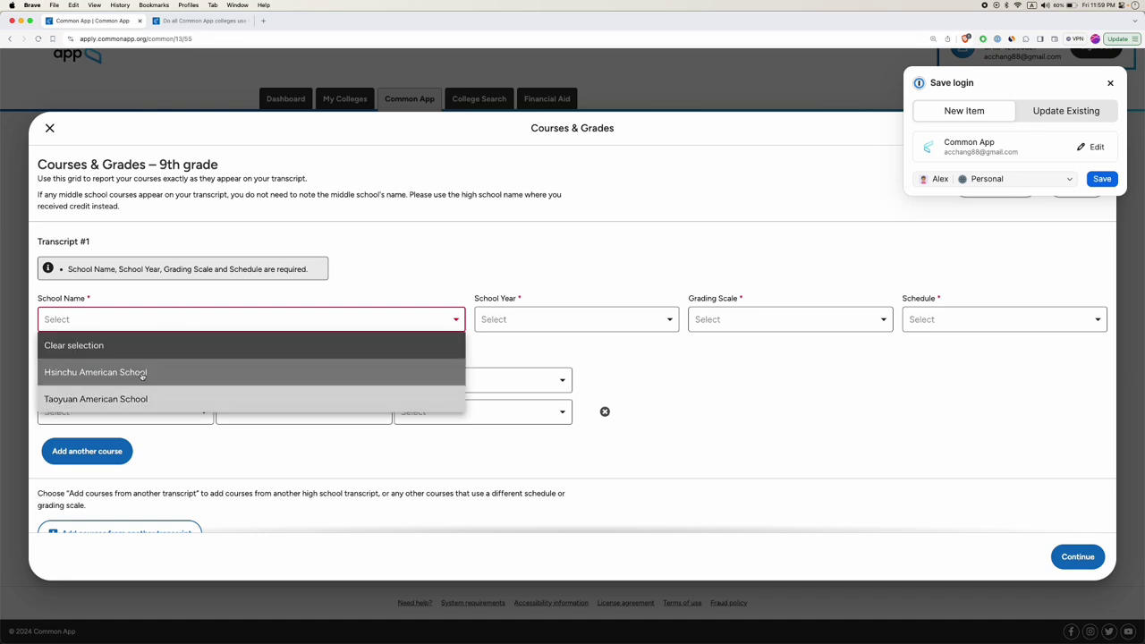
pyautogui.click(130, 374)
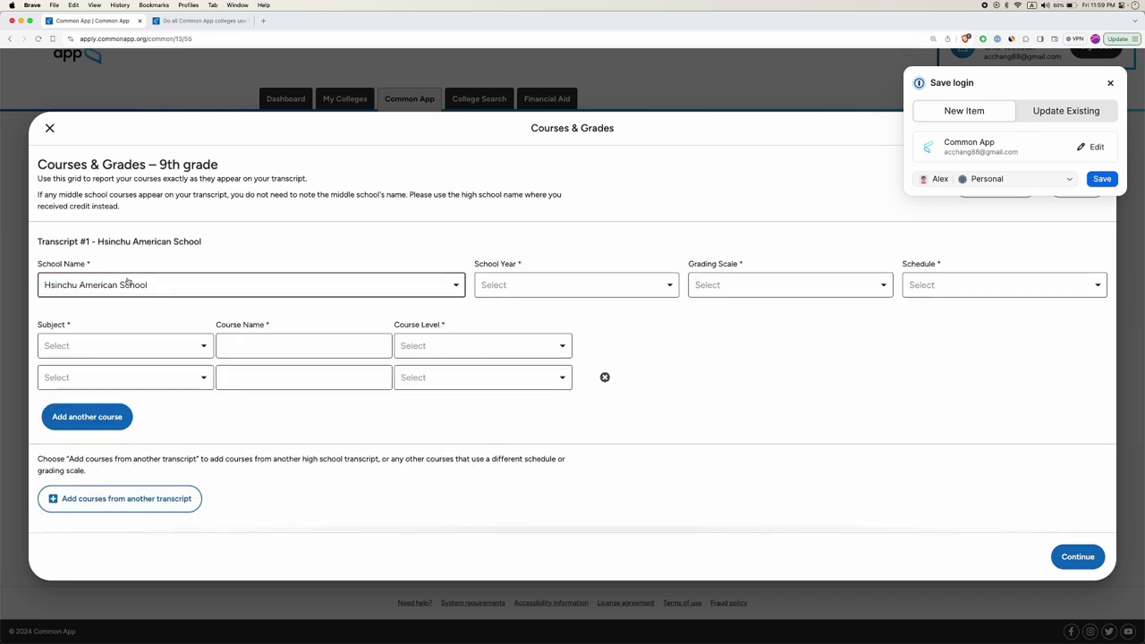
# Set the transcript to school year 2021-22, A-F grading scale and Semesters schedule.
pyautogui.click(513, 285)
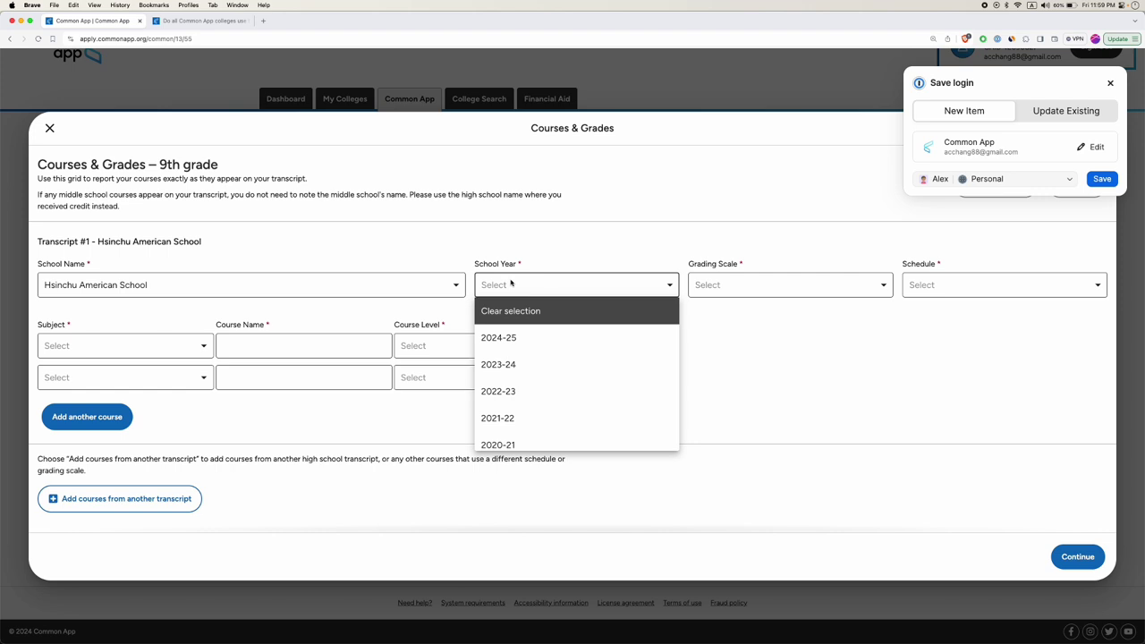
pyautogui.scroll(-2, 507, 368)
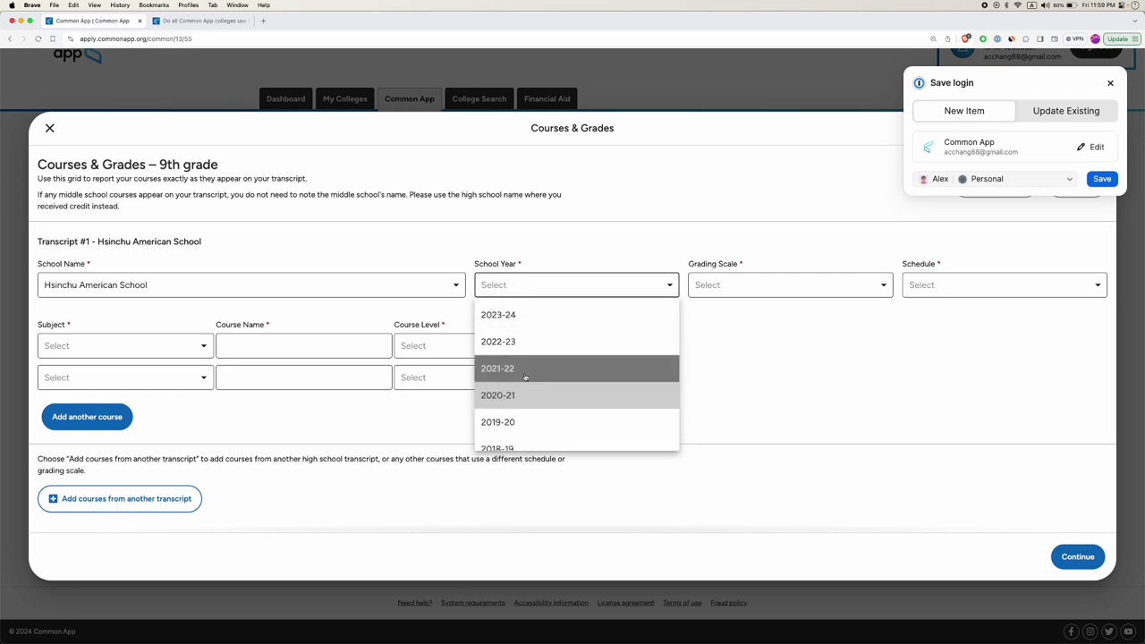
pyautogui.click(507, 370)
pyautogui.click(721, 288)
pyautogui.scroll(-1, 711, 418)
pyautogui.scroll(1, 716, 376)
pyautogui.click(733, 338)
pyautogui.click(953, 285)
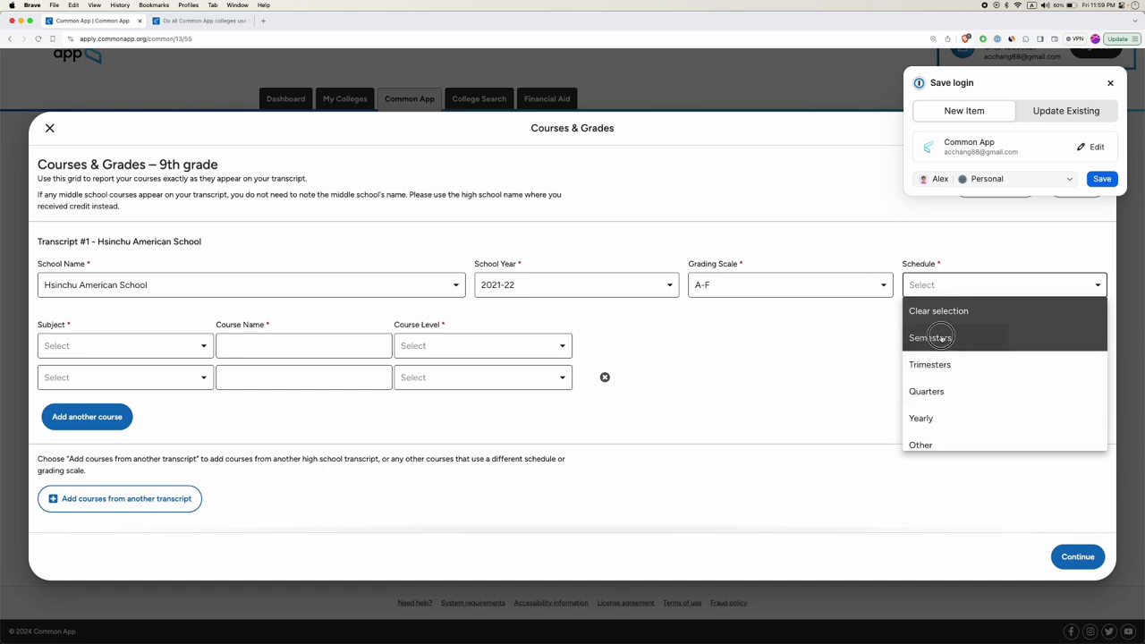
pyautogui.click(938, 340)
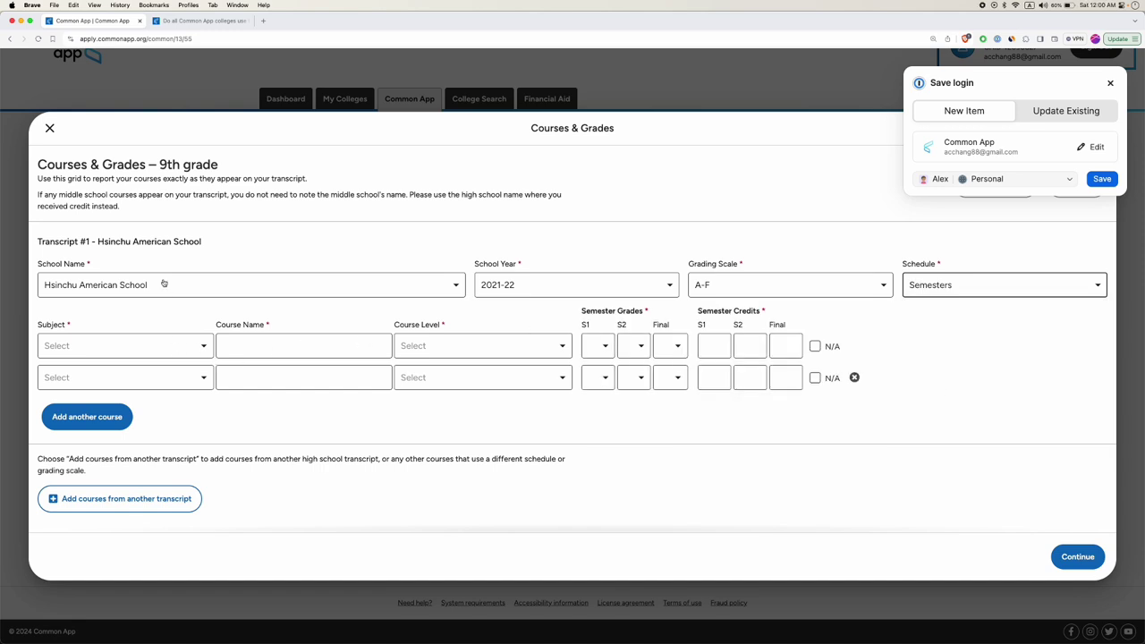
# Set the first two course subjects to Geometry and Biology.
pyautogui.scroll(-1, 143, 295)
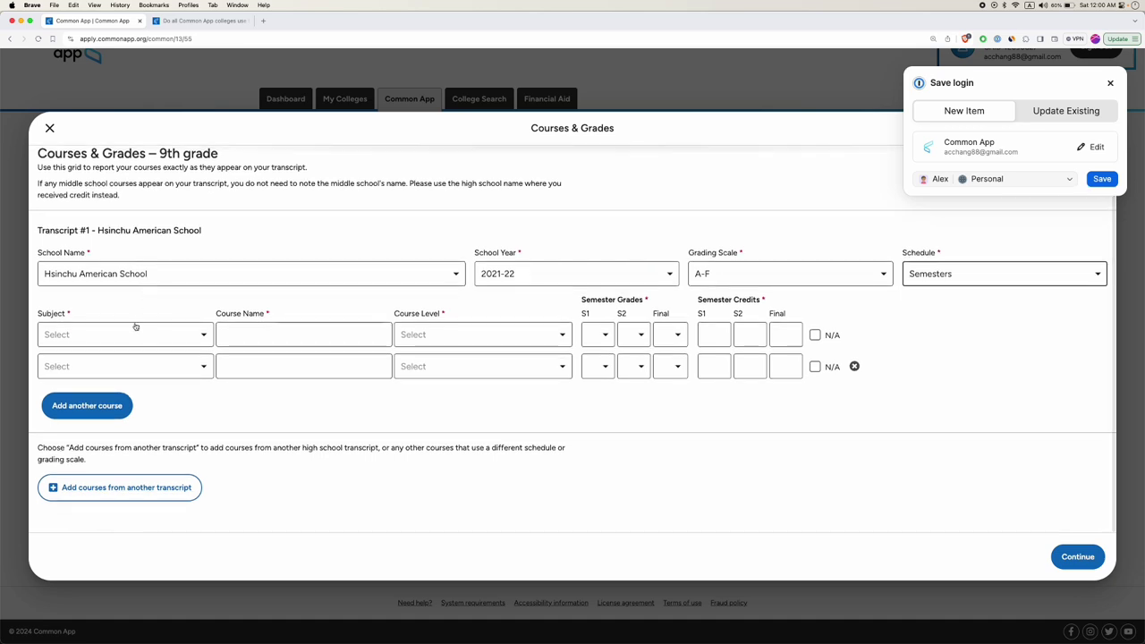
pyautogui.click(143, 335)
pyautogui.click(81, 441)
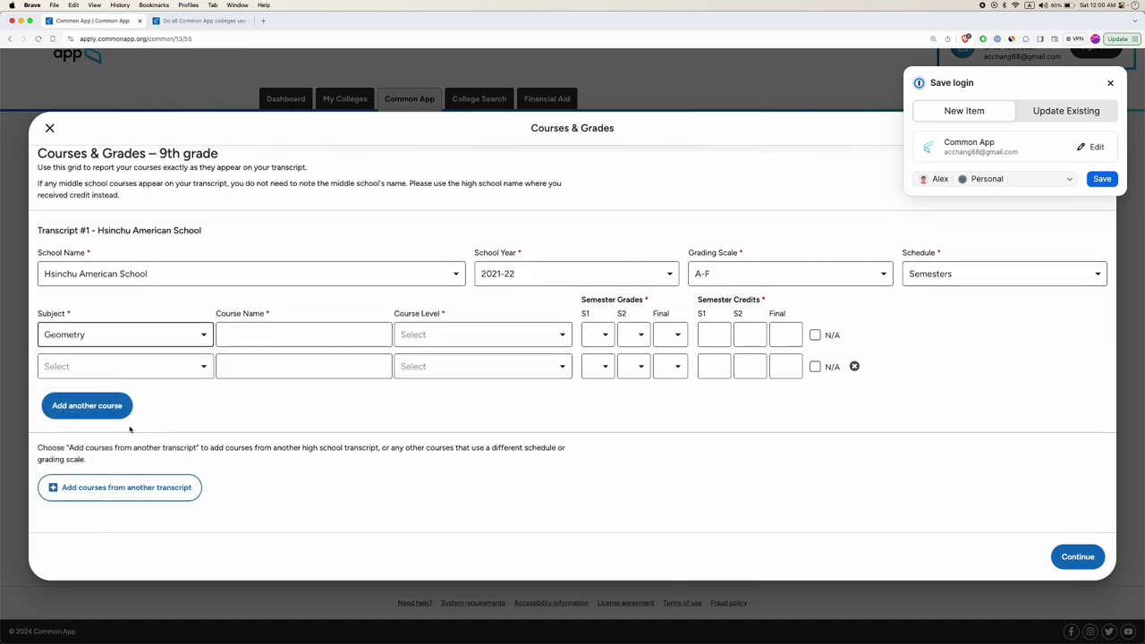
pyautogui.click(133, 366)
pyautogui.scroll(-3, 117, 474)
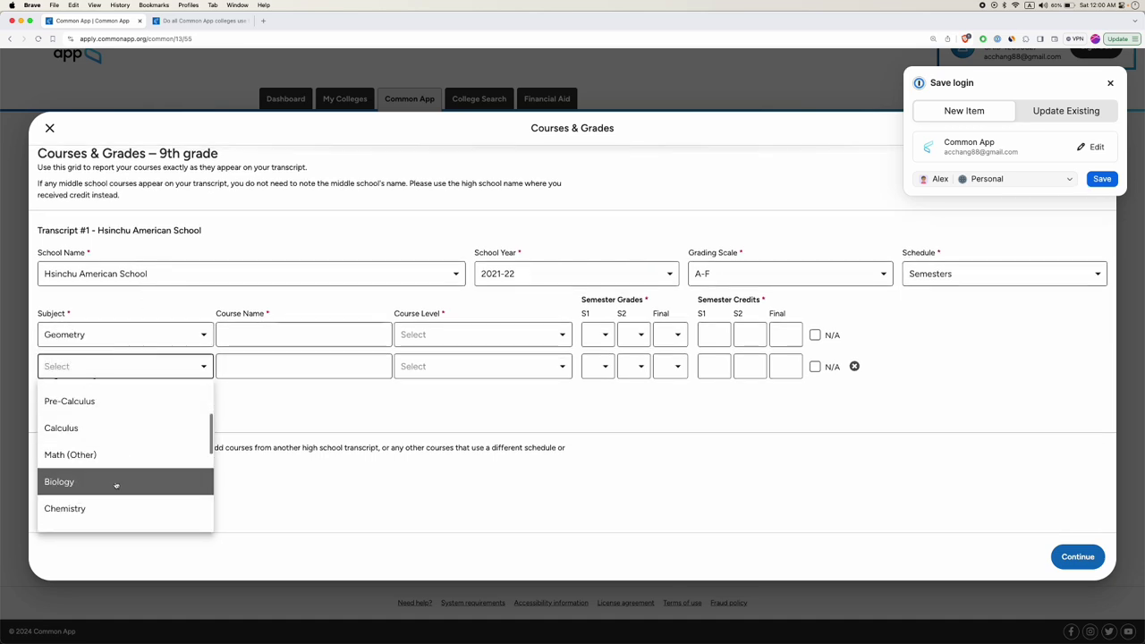
pyautogui.click(118, 480)
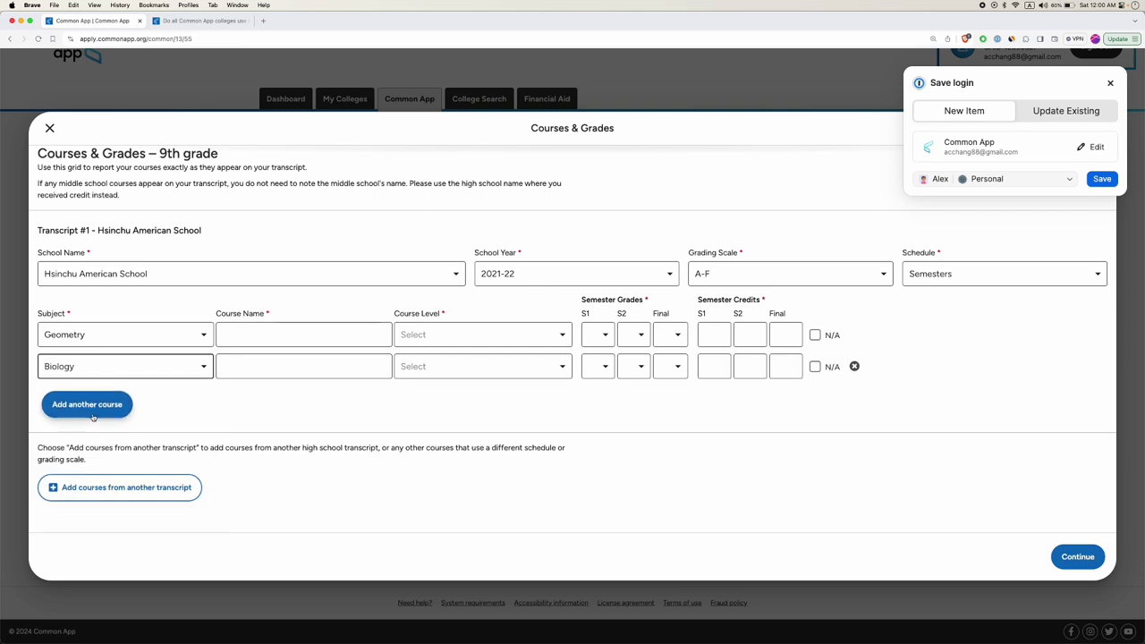
# Give Geometry level Regular/Standard with N/A credits, then add a second transcript.
pyautogui.click(293, 332)
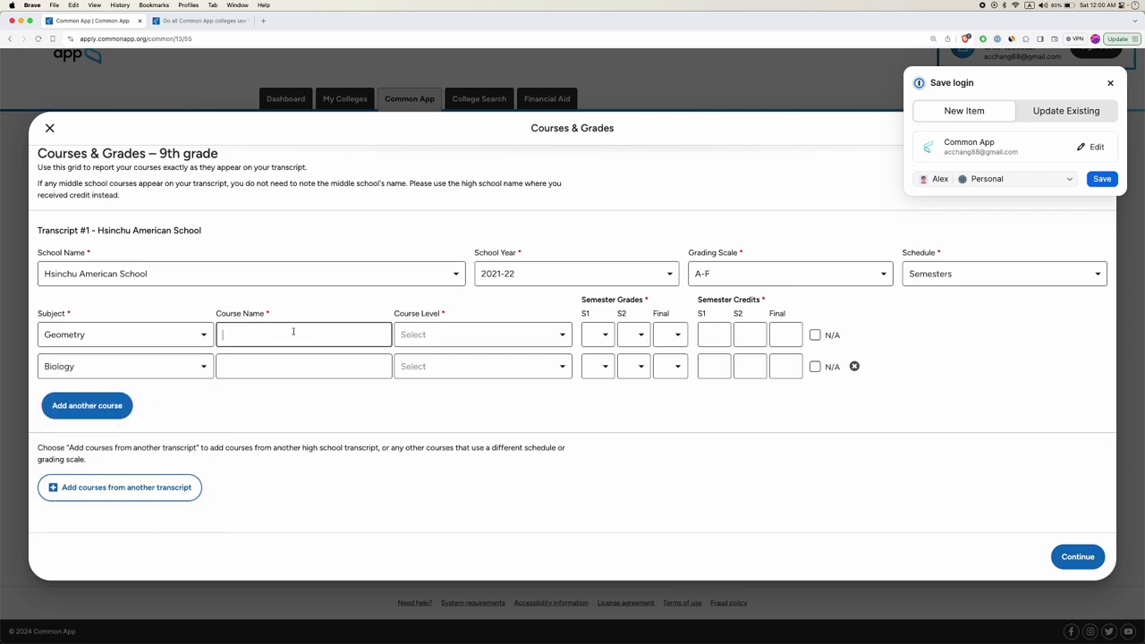
pyautogui.click(452, 328)
pyautogui.click(438, 388)
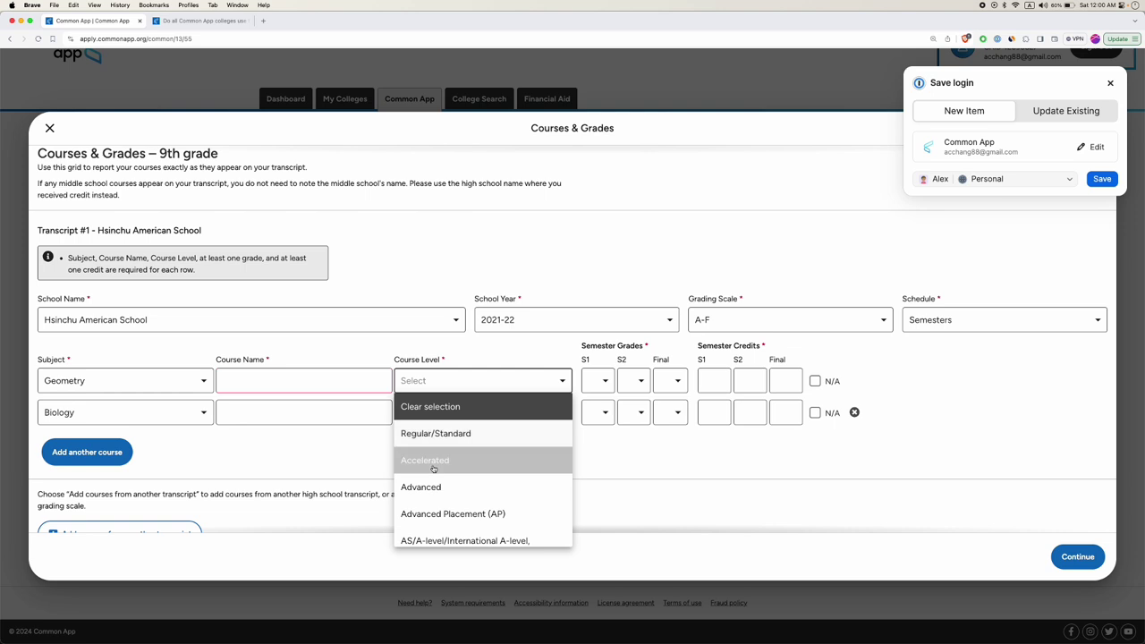
pyautogui.scroll(-2, 448, 503)
pyautogui.scroll(2, 448, 501)
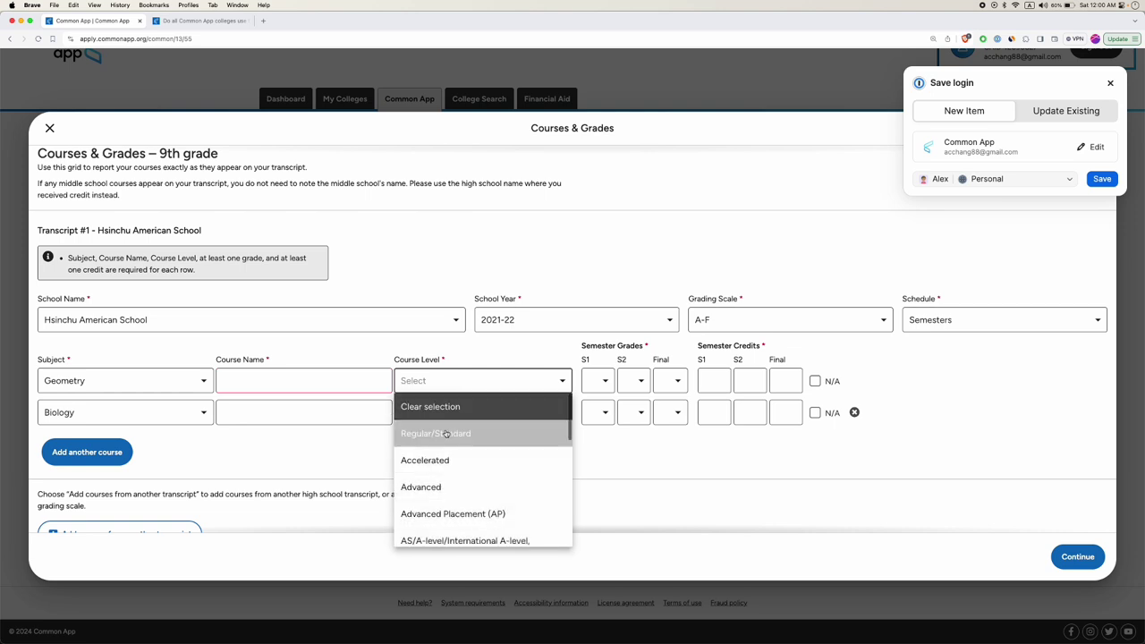
pyautogui.click(456, 433)
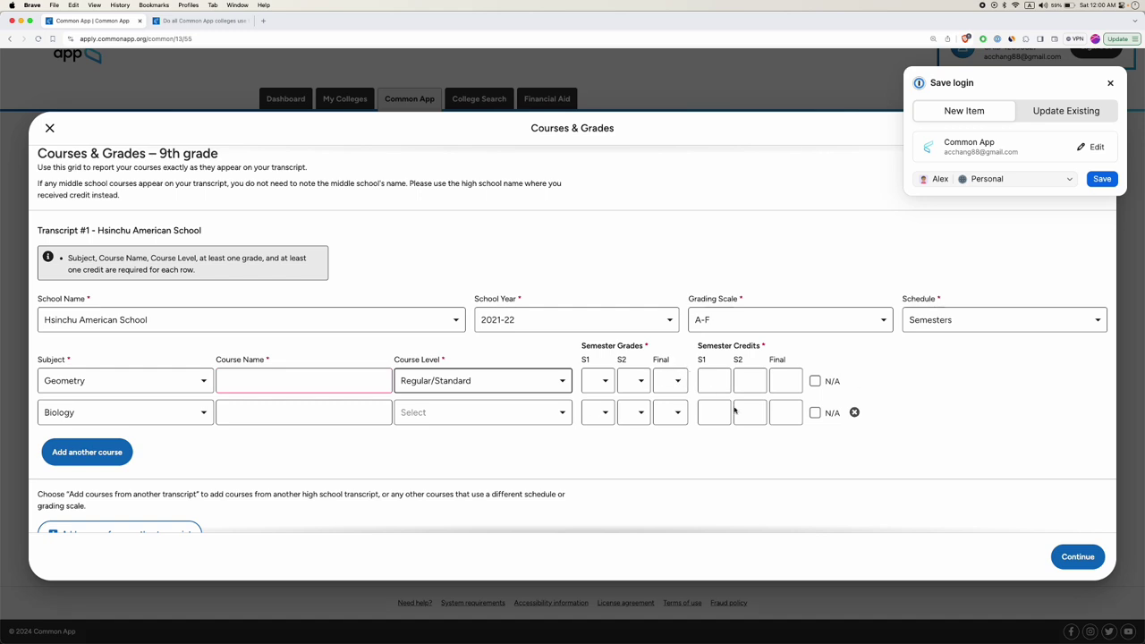
pyautogui.scroll(-1, 407, 402)
pyautogui.click(815, 334)
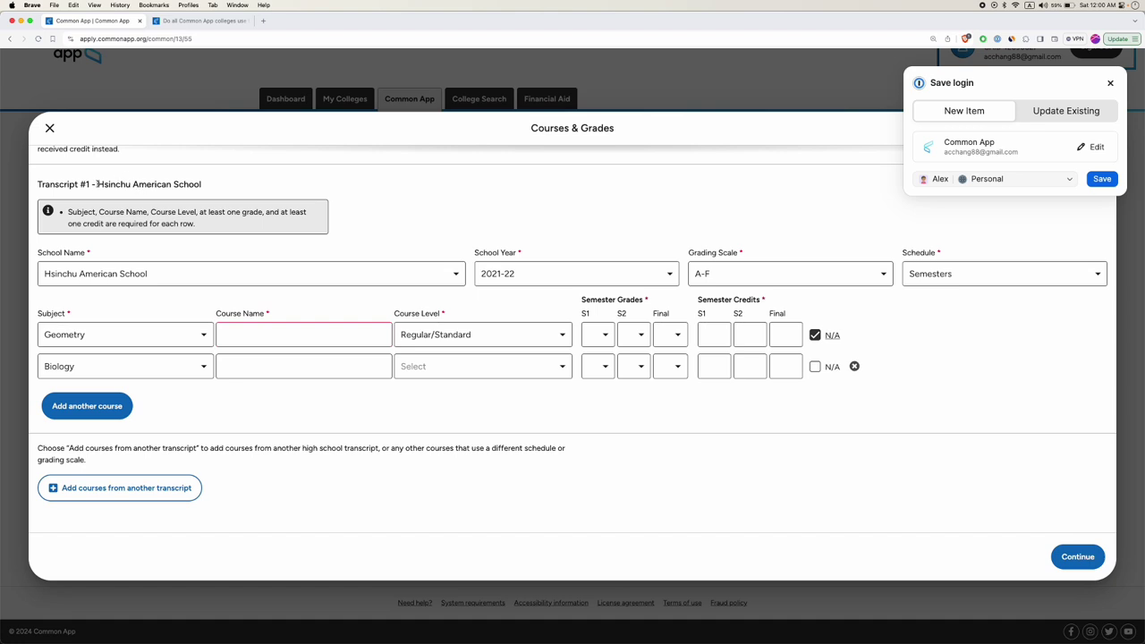
pyautogui.moveTo(95, 184); pyautogui.dragTo(209, 194)
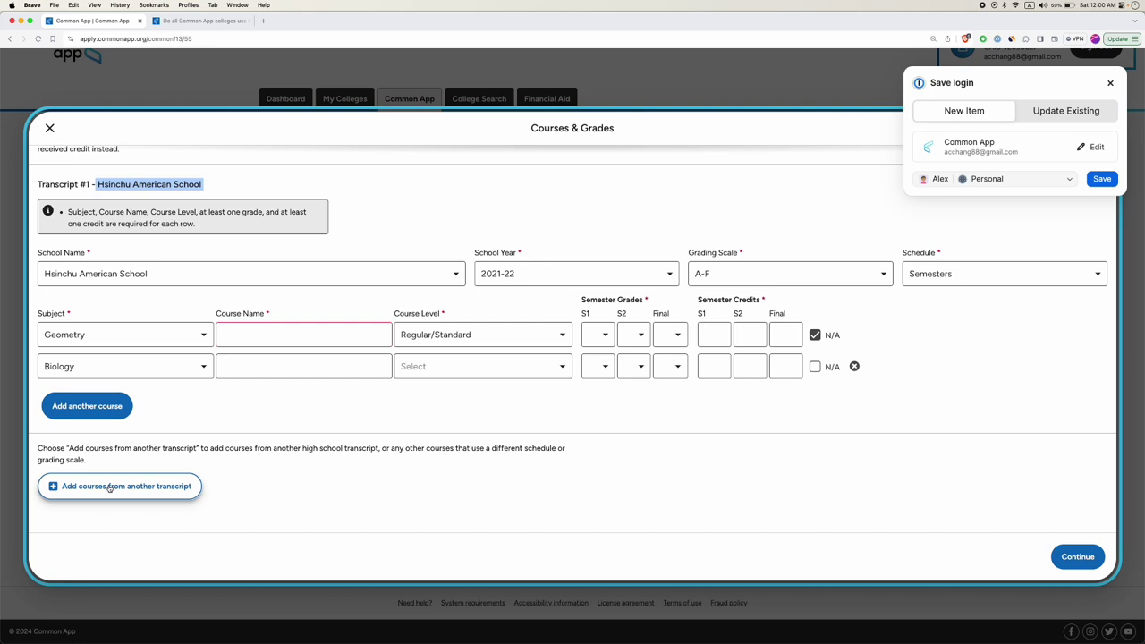
pyautogui.click(110, 487)
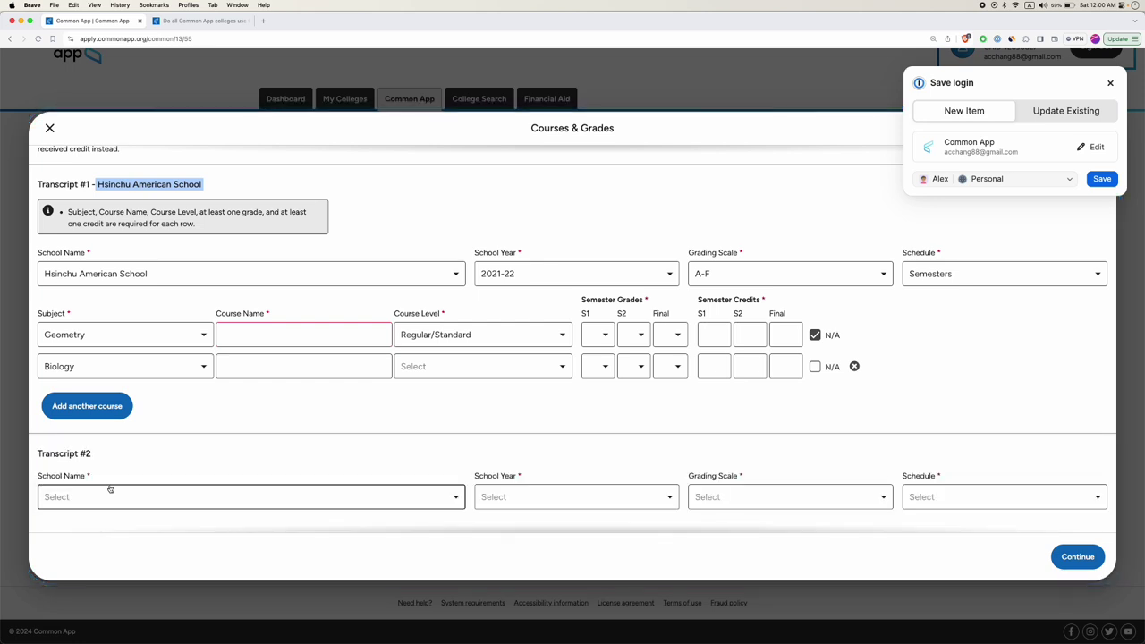
# Set Transcript #2 to Taoyuan American School, 2021-22, A-F grading, Semesters.
pyautogui.scroll(-1, 134, 474)
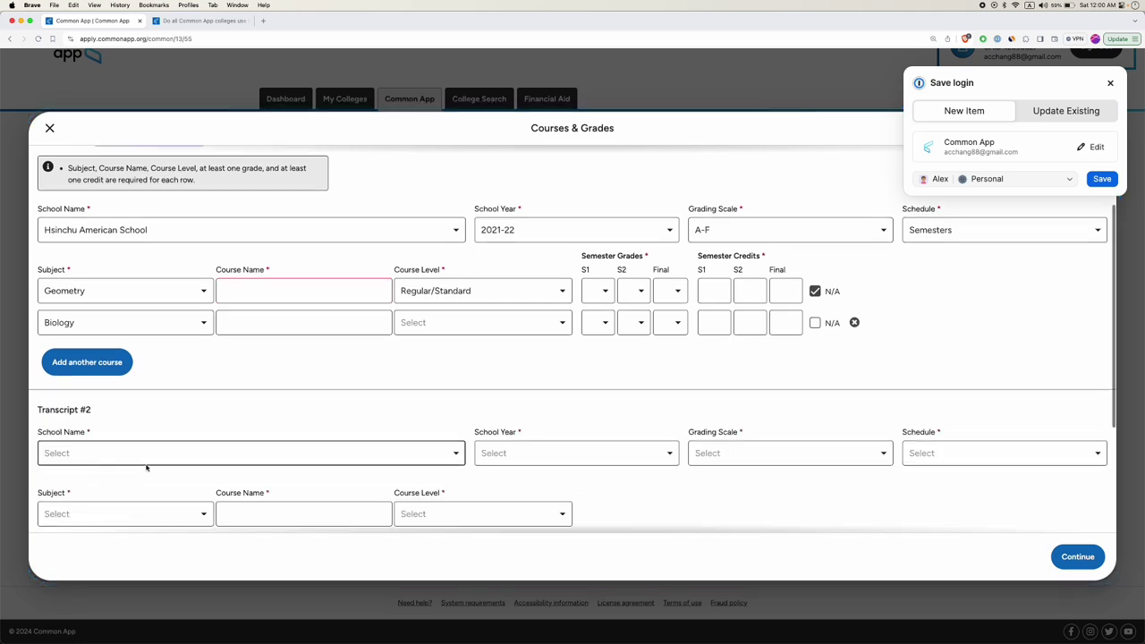
pyautogui.scroll(2, 170, 224)
pyautogui.scroll(-3, 170, 224)
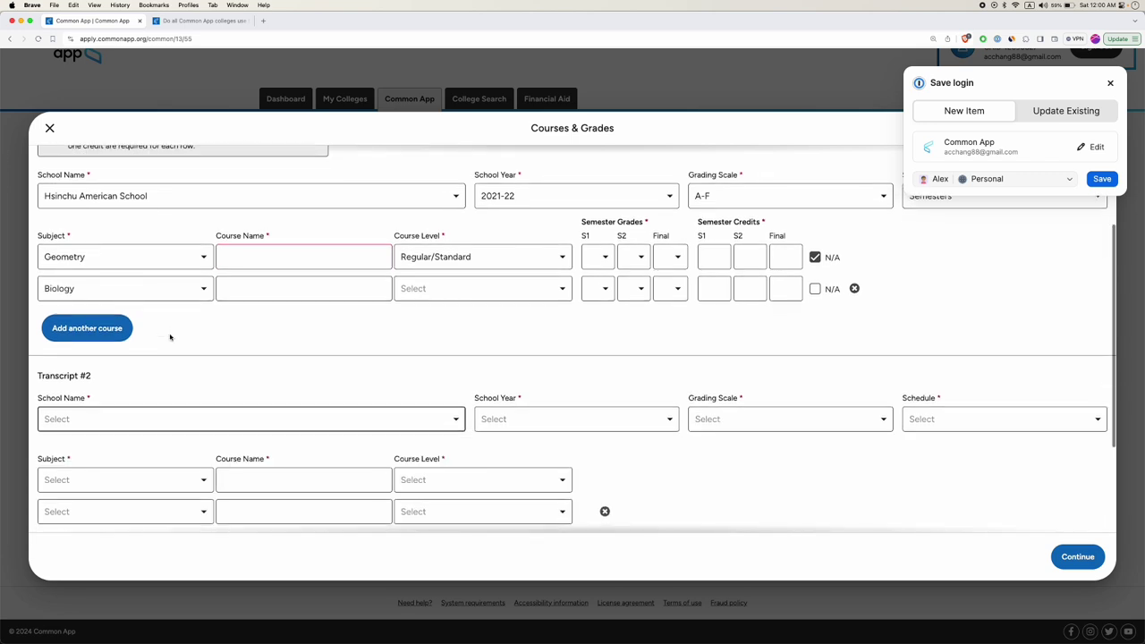
pyautogui.click(135, 426)
pyautogui.click(133, 498)
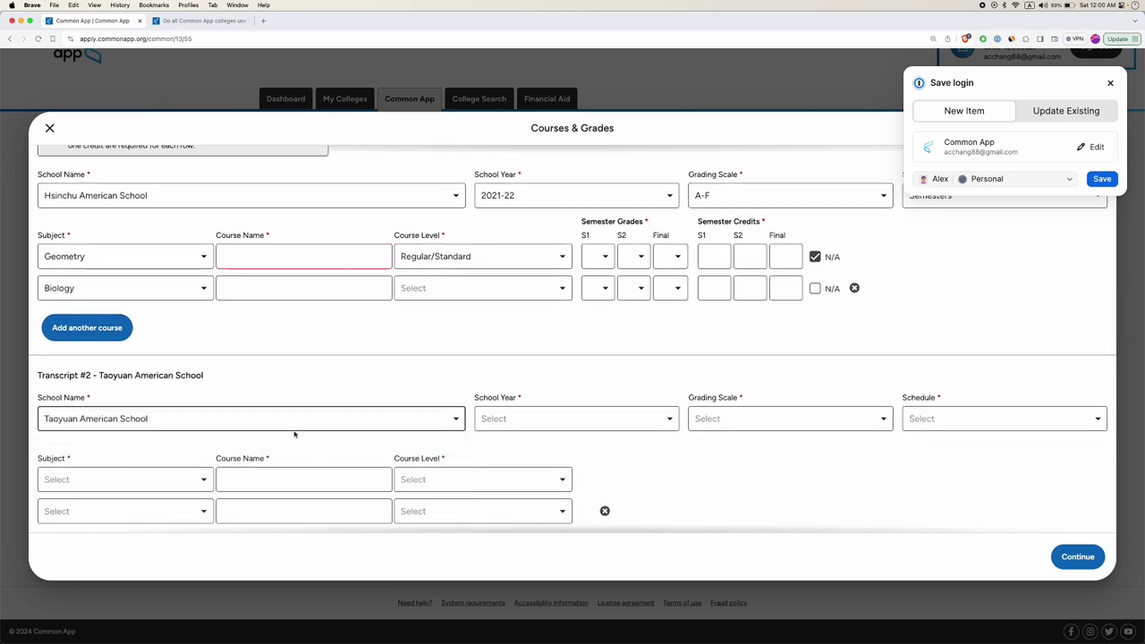
pyautogui.click(503, 419)
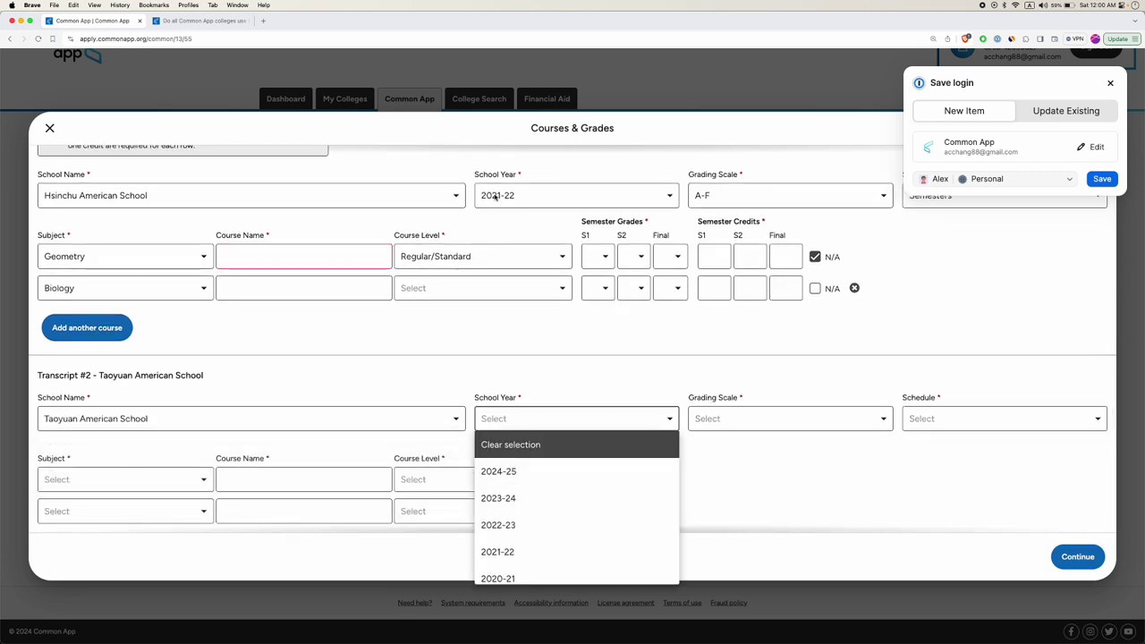
pyautogui.click(550, 553)
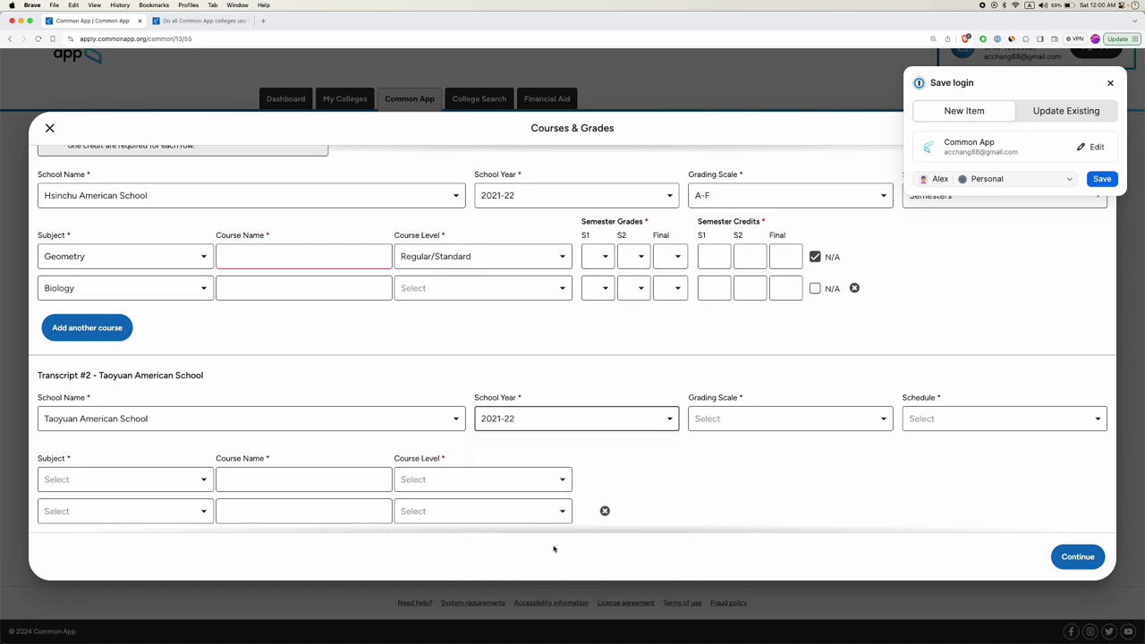
pyautogui.click(762, 419)
pyautogui.click(762, 471)
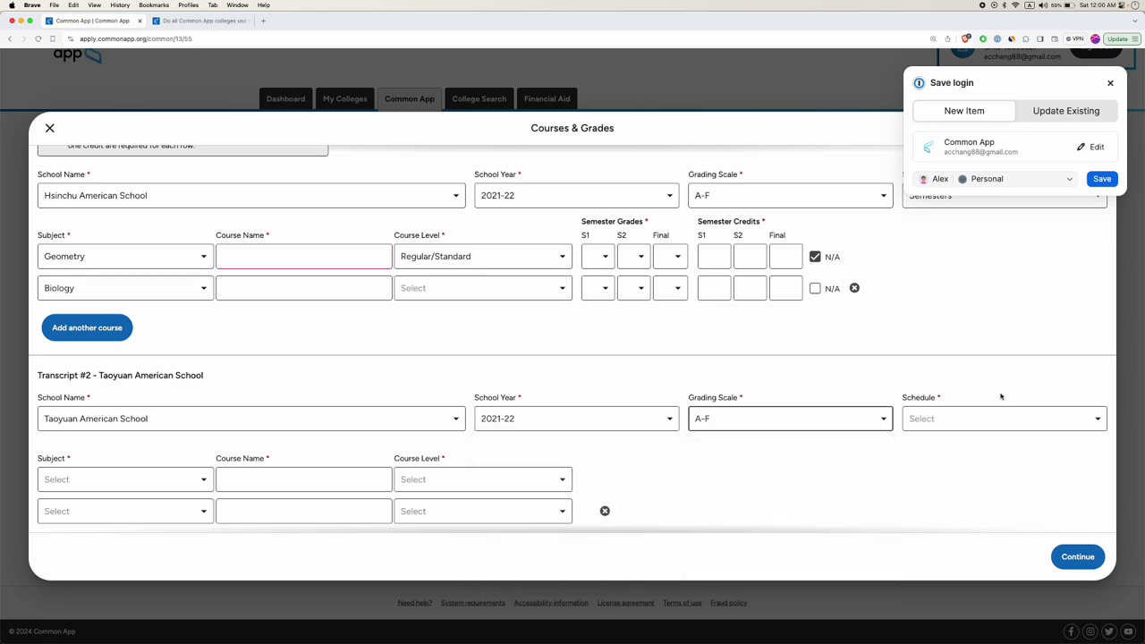
pyautogui.click(949, 418)
pyautogui.click(941, 471)
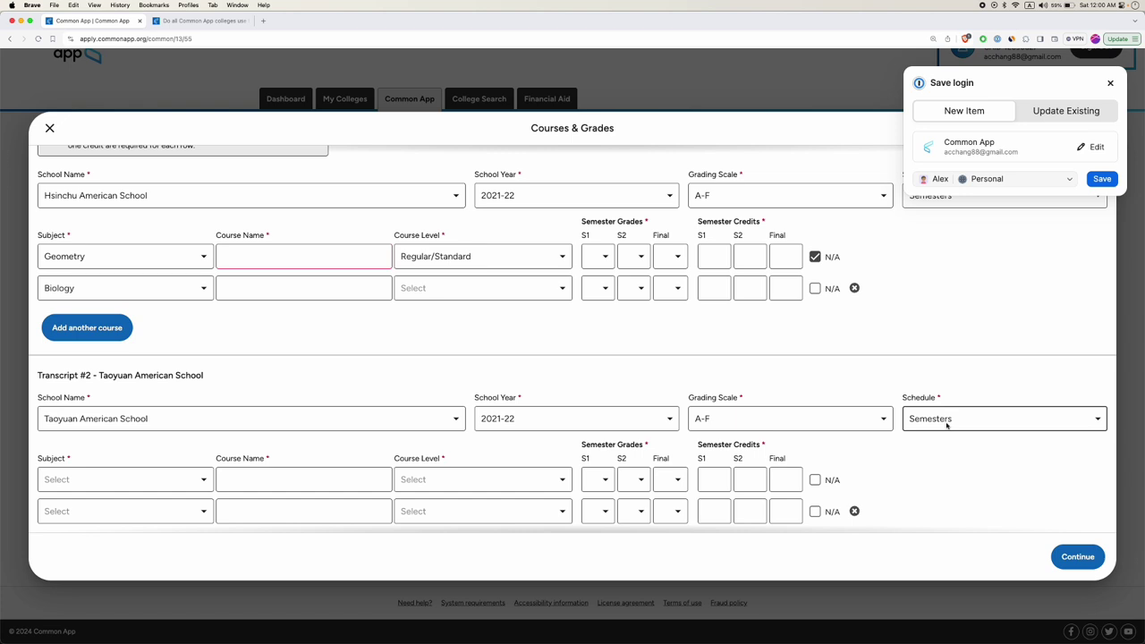
# Add a History/Social Science course 'AP Macroeconomic' at Advanced Placement (AP) level.
pyautogui.click(134, 482)
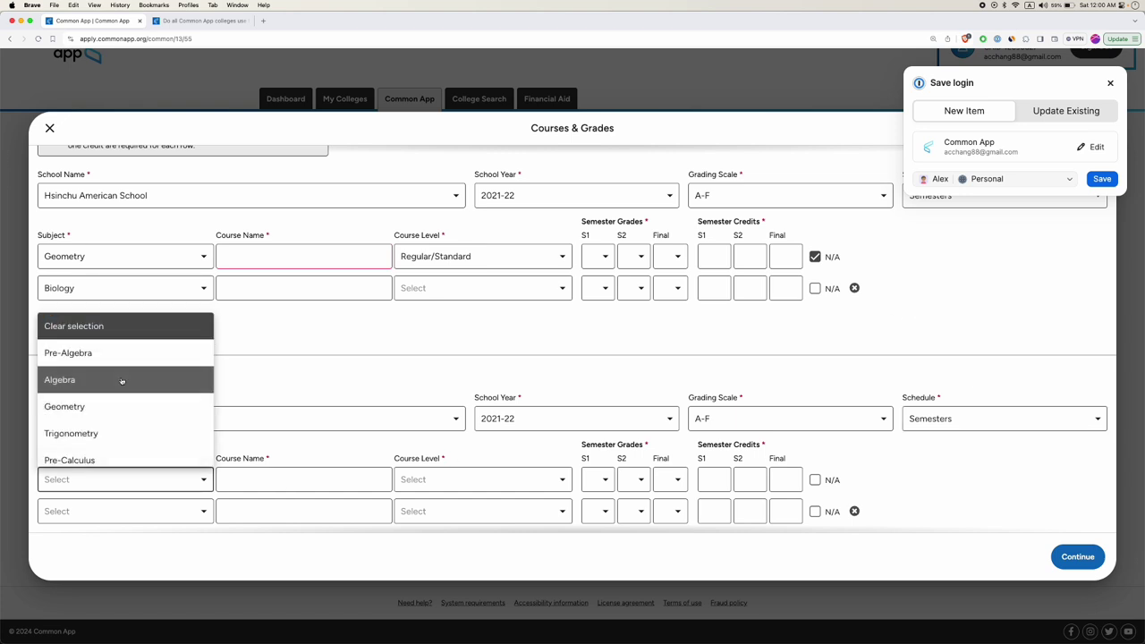
pyautogui.scroll(-3, 135, 441)
pyautogui.scroll(-3, 136, 441)
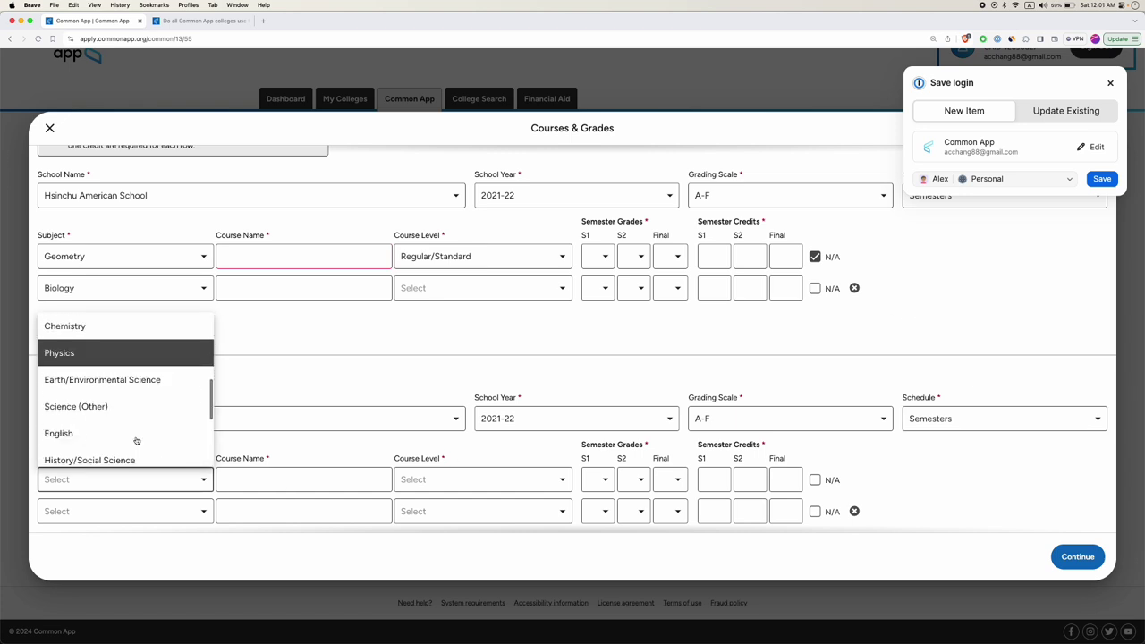
pyautogui.scroll(3, 136, 442)
pyautogui.scroll(-6, 136, 442)
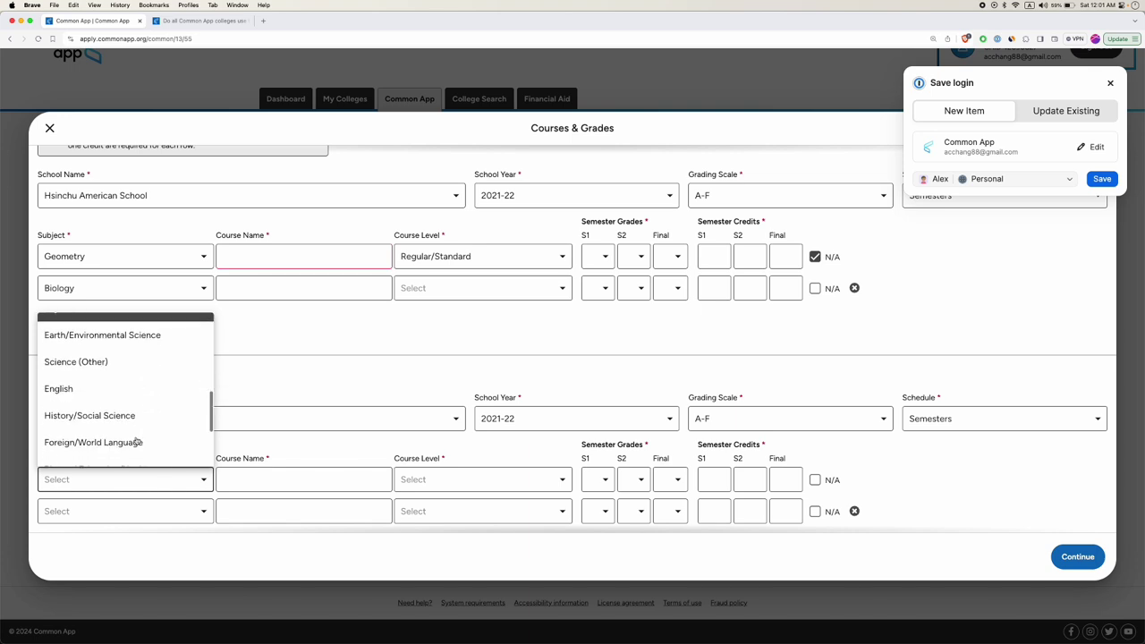
pyautogui.click(98, 368)
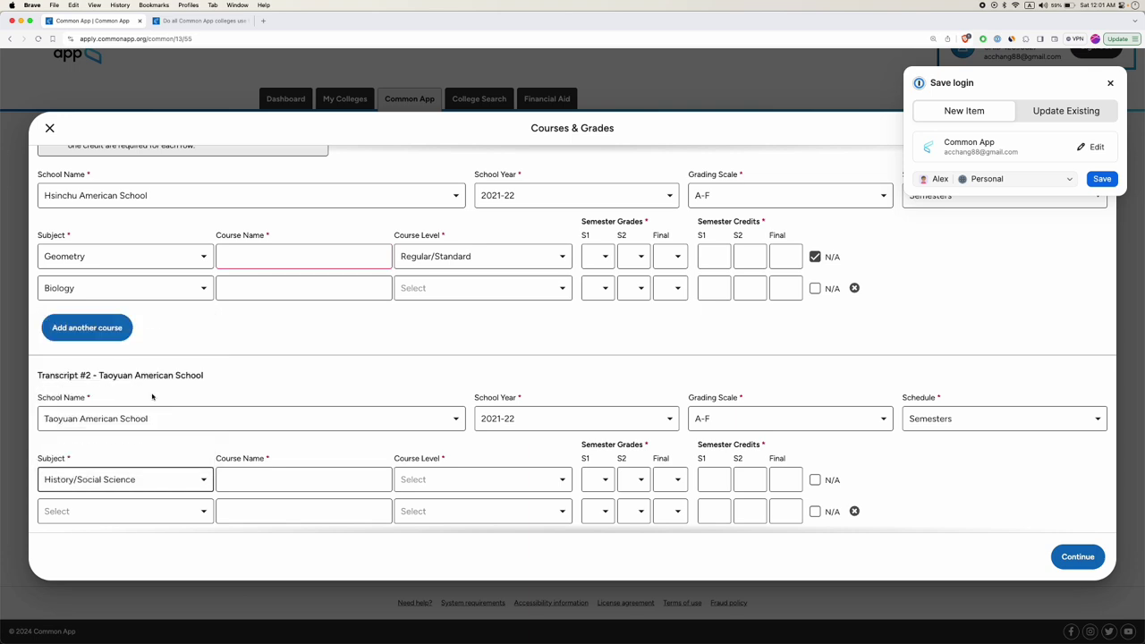
pyautogui.click(258, 479)
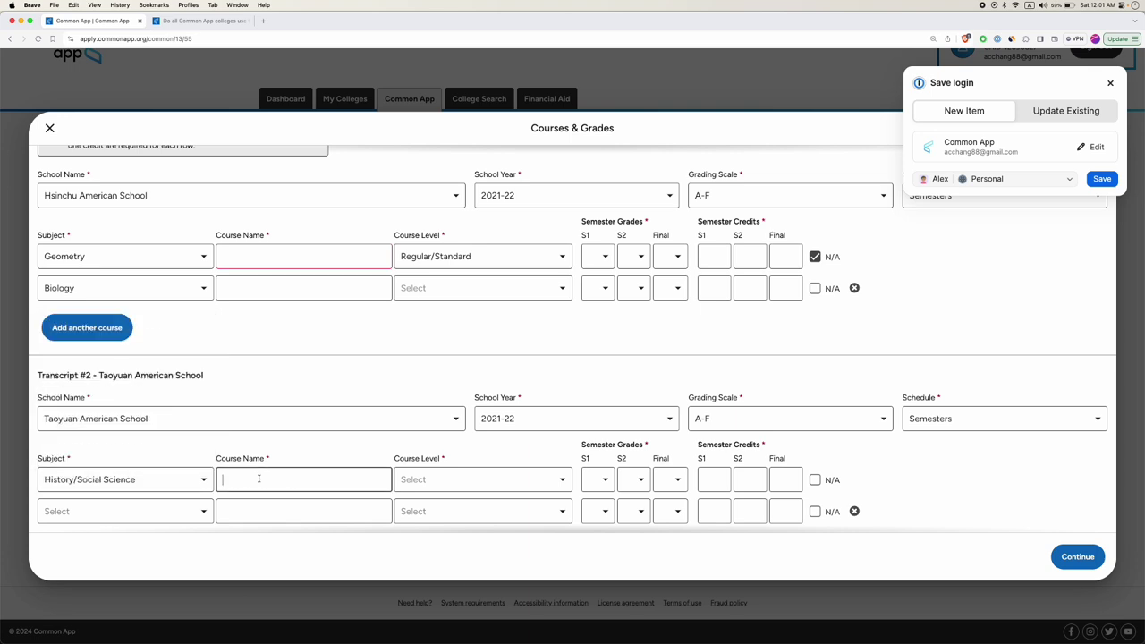
pyautogui.write('AP Macroeconomics')
pyautogui.click(426, 479)
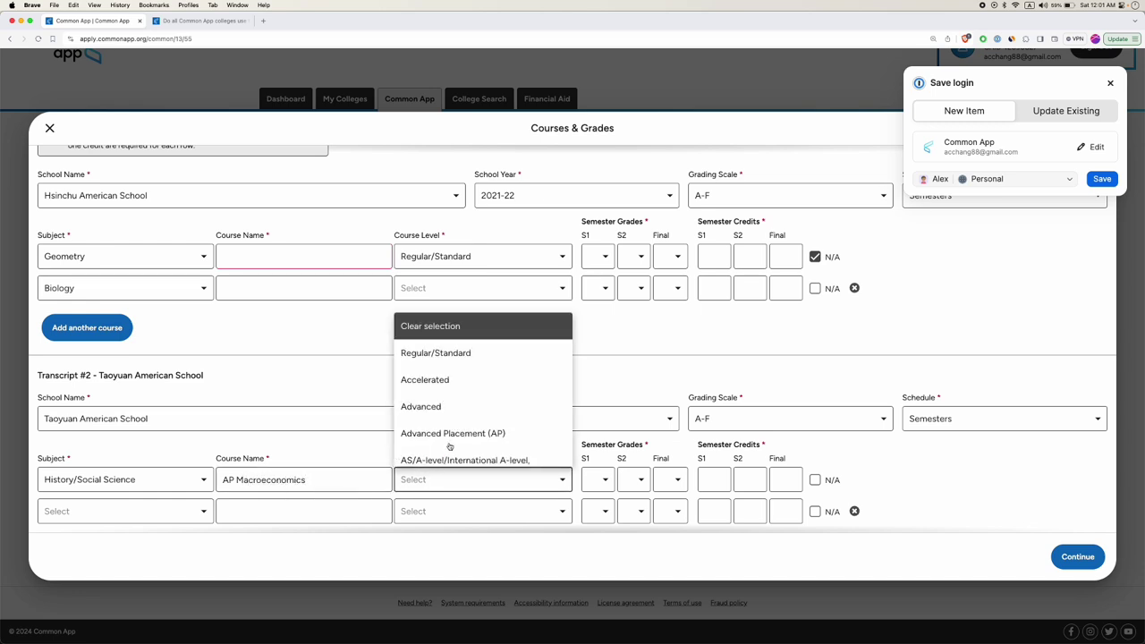
pyautogui.click(438, 435)
# Grade AP Macroeconomics B and B+ for the semesters, with credits 1, 1 and 2.
pyautogui.click(600, 479)
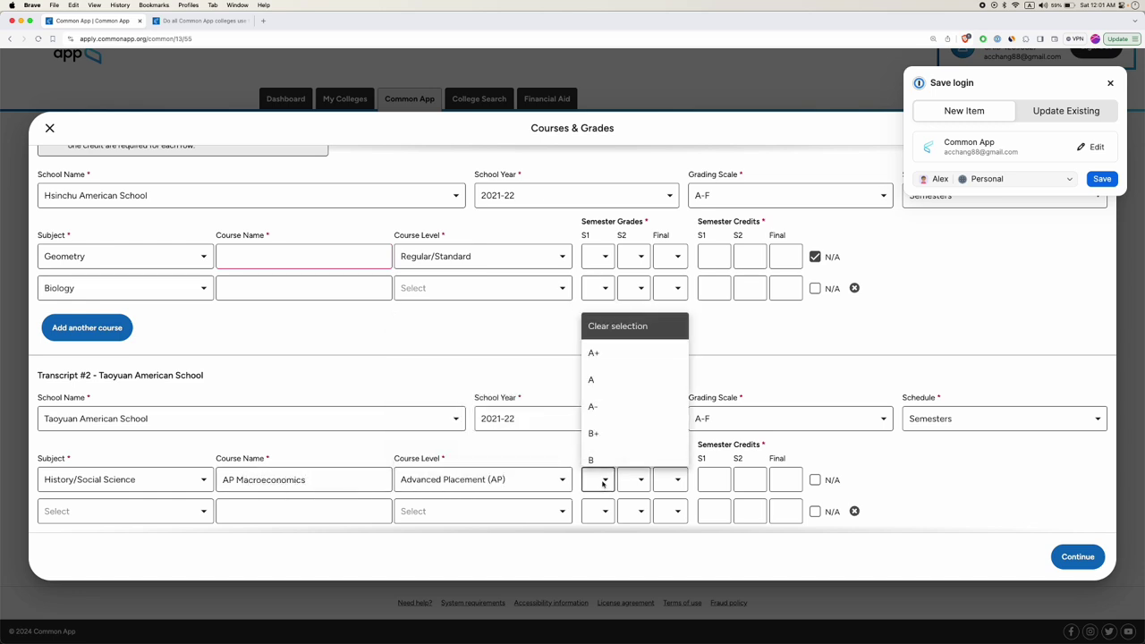
pyautogui.scroll(-1, 605, 429)
pyautogui.click(605, 436)
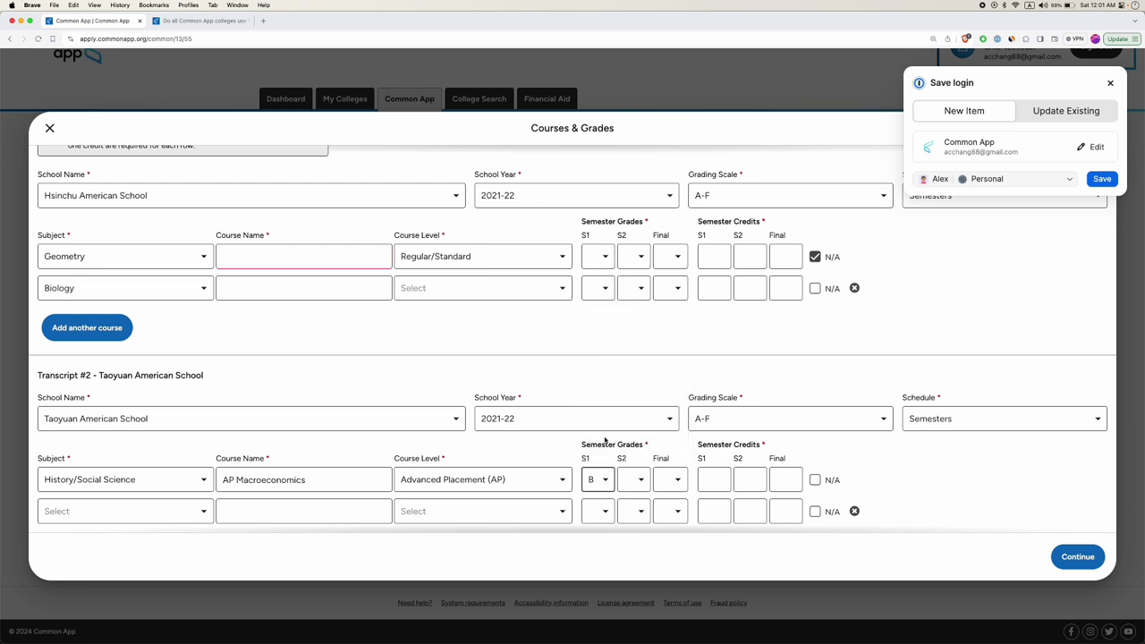
pyautogui.click(639, 480)
pyautogui.click(651, 435)
pyautogui.click(716, 478)
pyautogui.click(748, 479)
pyautogui.write('1')
pyautogui.click(783, 482)
pyautogui.write('2')
pyautogui.scroll(-2, 725, 435)
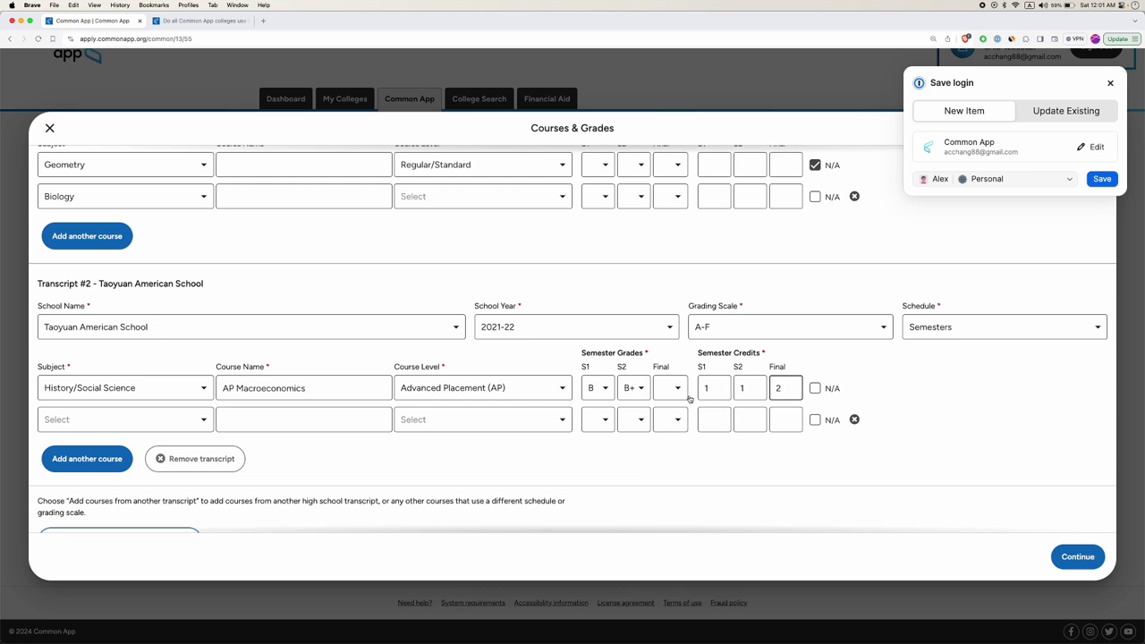
pyautogui.scroll(1, 731, 326)
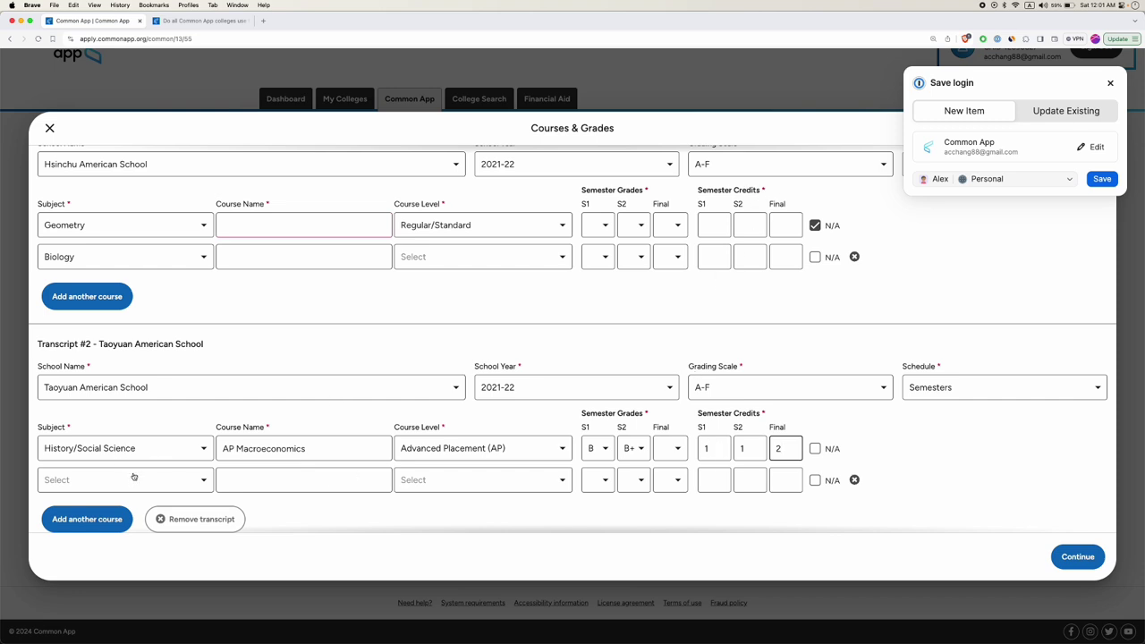
# Add a Physics course 'AP Physics 2' at Advanced Placement (AP) level.
pyautogui.click(133, 479)
pyautogui.scroll(-5, 99, 384)
pyautogui.scroll(-5, 100, 385)
pyautogui.scroll(5, 99, 385)
pyautogui.click(77, 371)
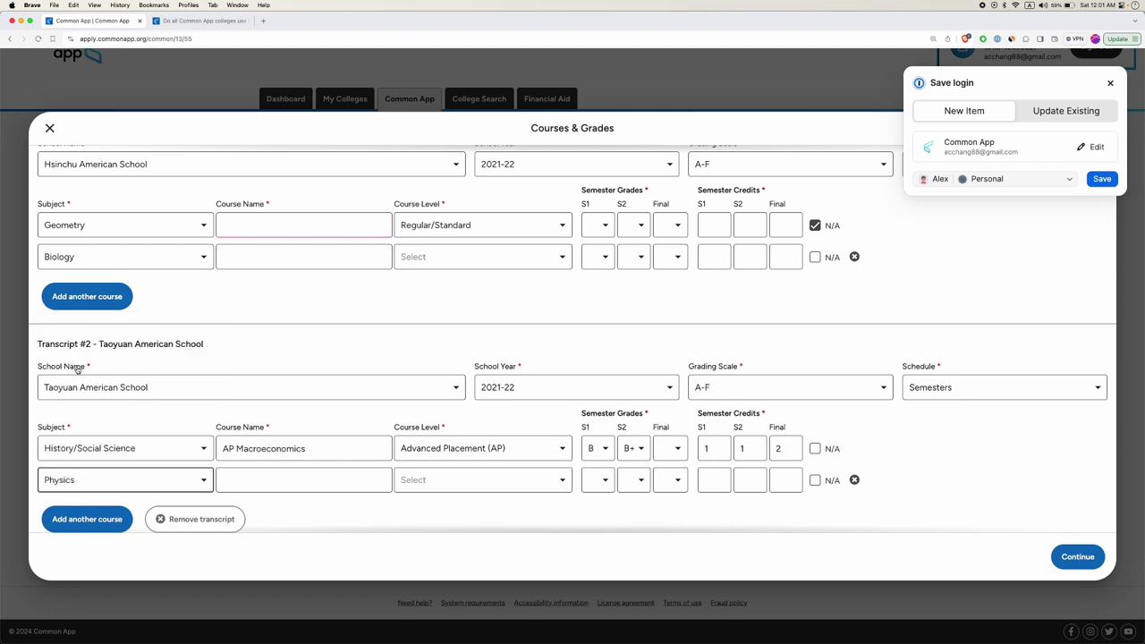
pyautogui.click(280, 481)
pyautogui.write('AP Physics')
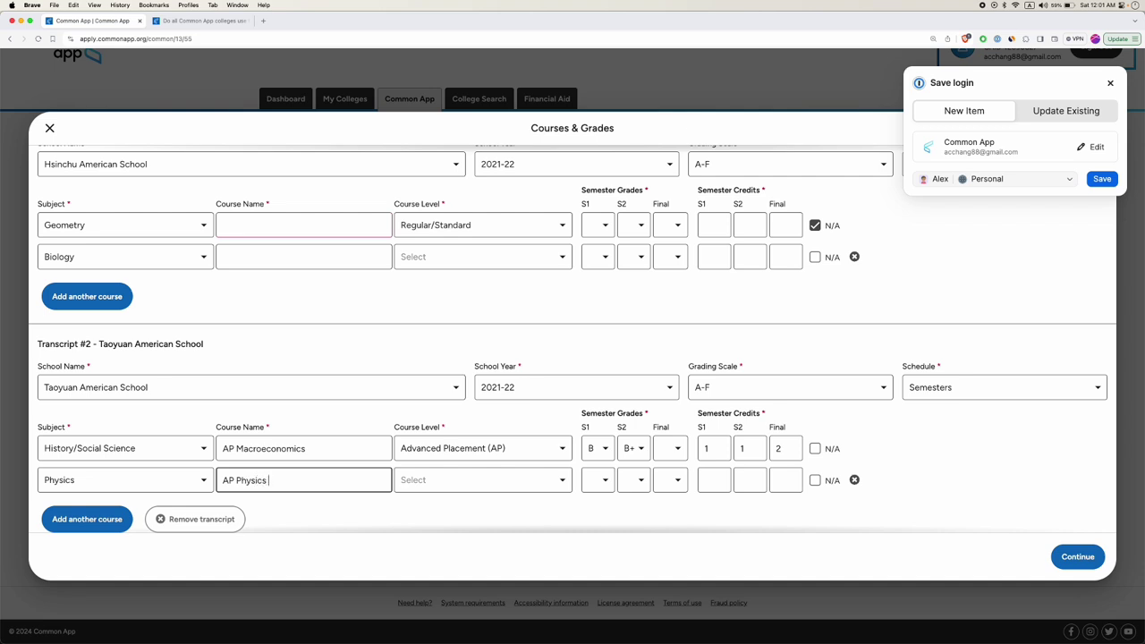
pyautogui.write(' 2')
pyautogui.click(450, 480)
pyautogui.click(459, 432)
# Grade AP Physics 2 A, A+, A+ and set AP Macroeconomics' final grade to B+.
pyautogui.click(599, 481)
pyautogui.click(601, 382)
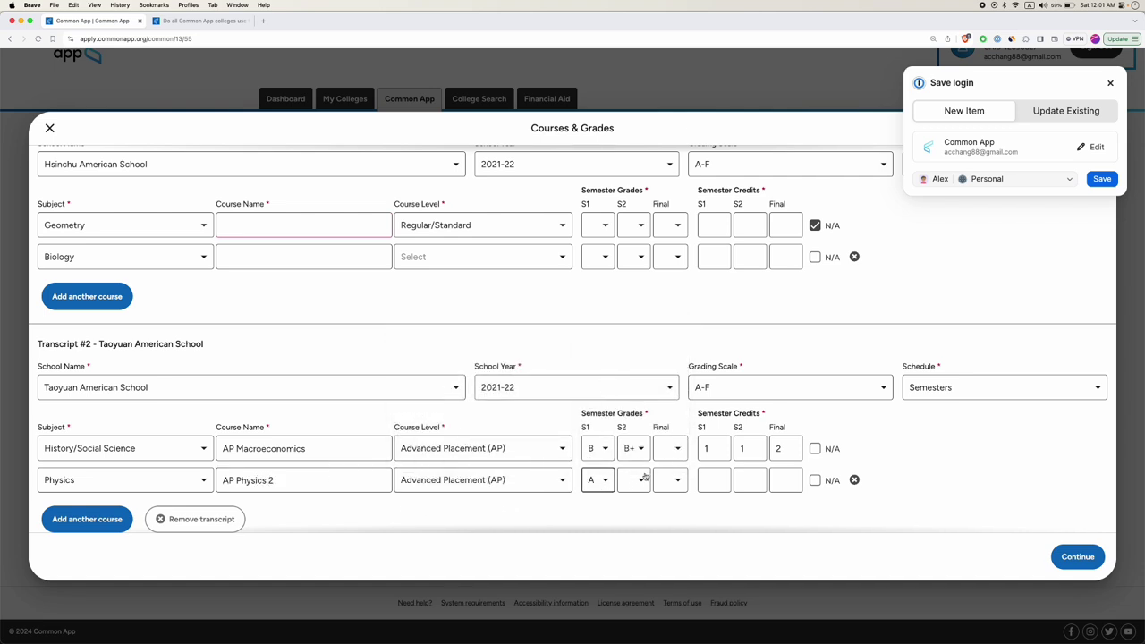
pyautogui.click(640, 482)
pyautogui.click(634, 354)
pyautogui.click(675, 477)
pyautogui.click(666, 353)
pyautogui.click(676, 441)
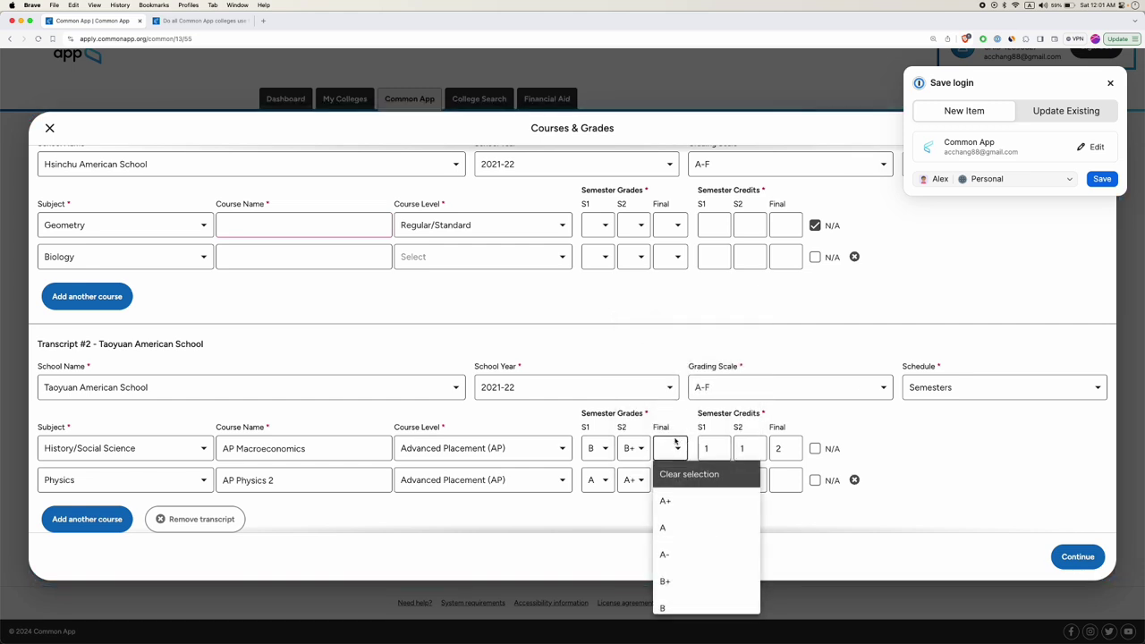
pyautogui.click(680, 580)
# Enter AP Physics 2 credits of 1, 1 and 2.
pyautogui.click(714, 480)
pyautogui.write('1')
pyautogui.click(750, 481)
pyautogui.write('1')
pyautogui.click(788, 480)
pyautogui.write('2')
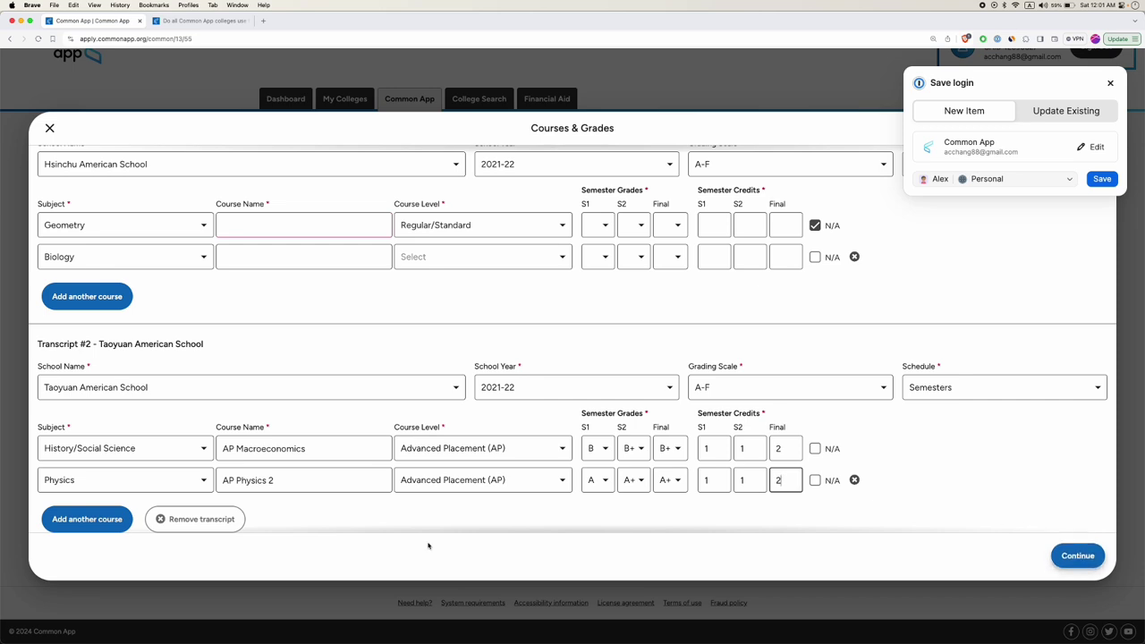
pyautogui.scroll(3, 144, 268)
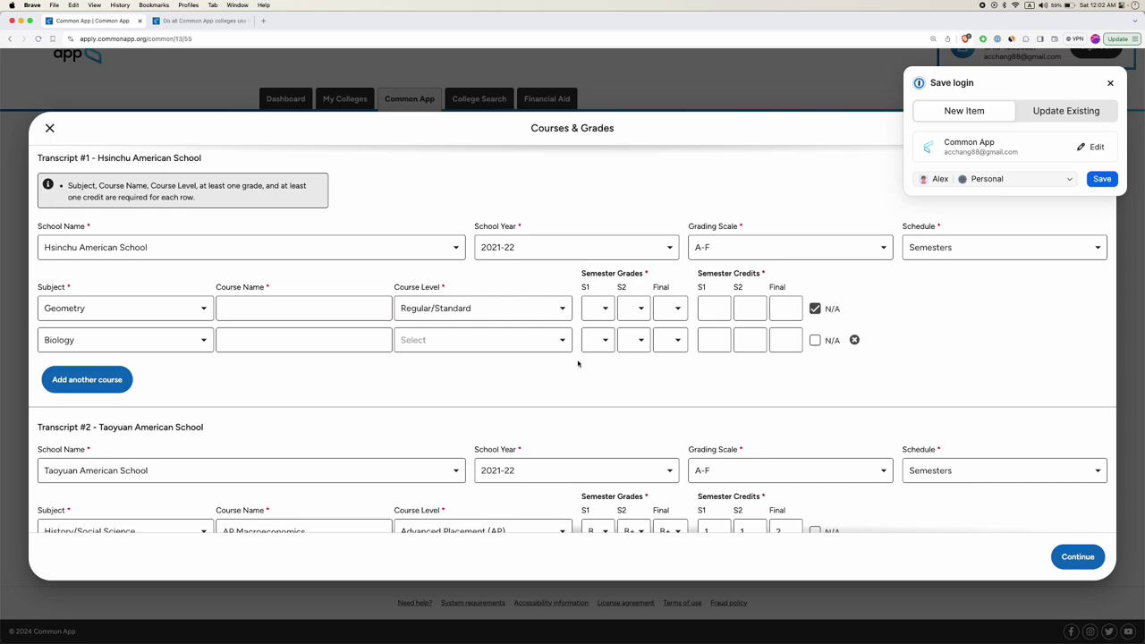
pyautogui.scroll(-3, 1029, 510)
# Save the 9th-grade courses, tick 'I have reported all of my courses for this grade', and continue.
pyautogui.click(1078, 556)
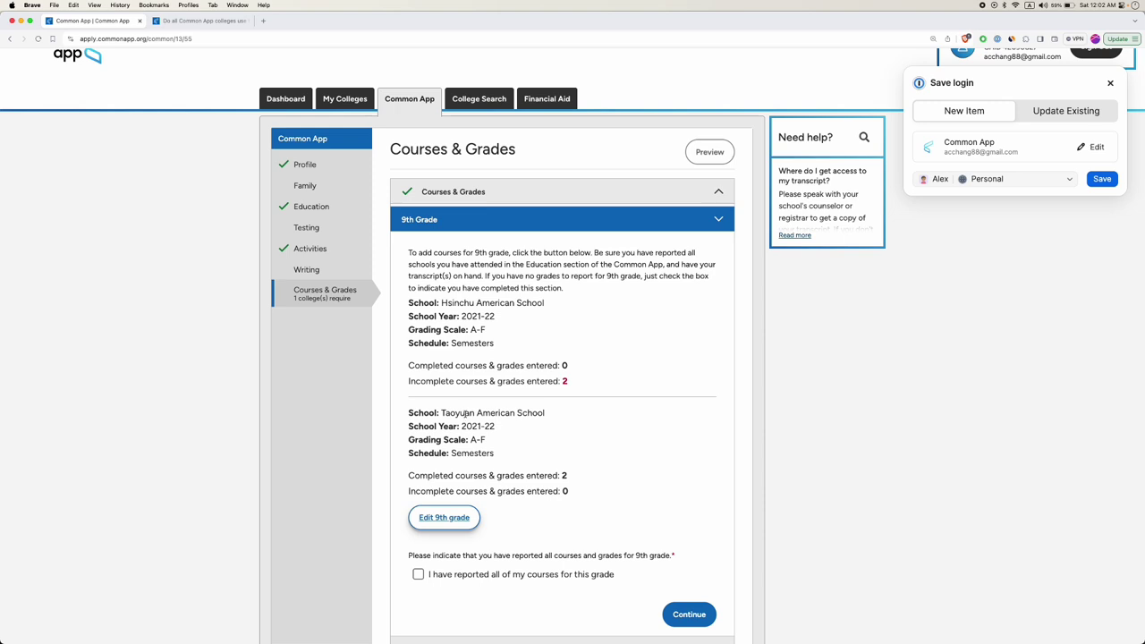
pyautogui.tripleClick(466, 413)
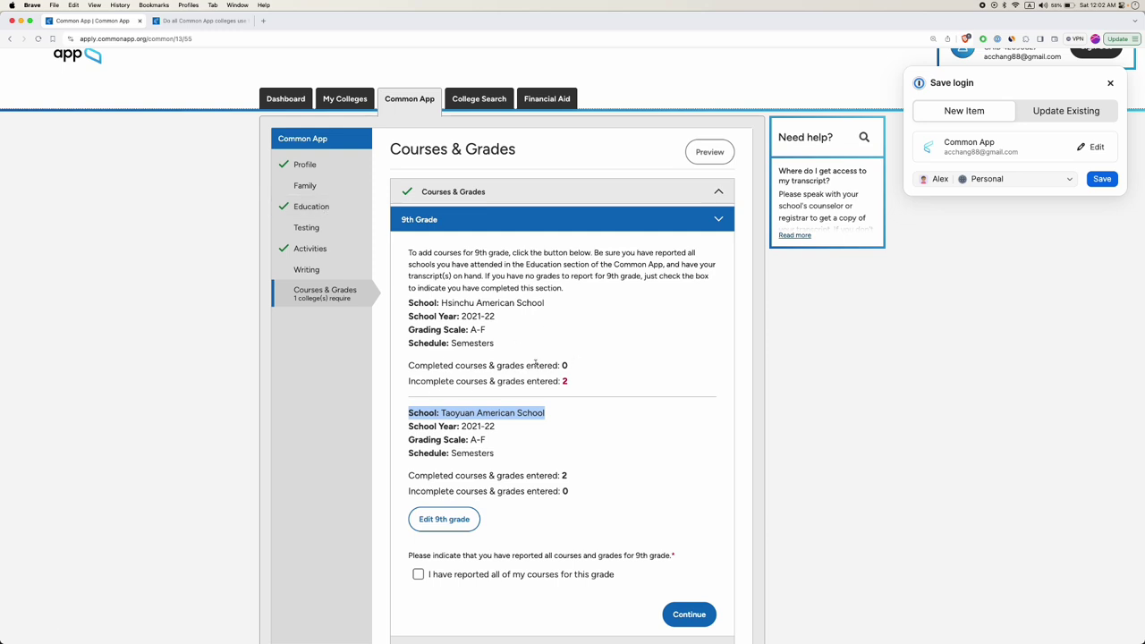
pyautogui.scroll(-3, 581, 420)
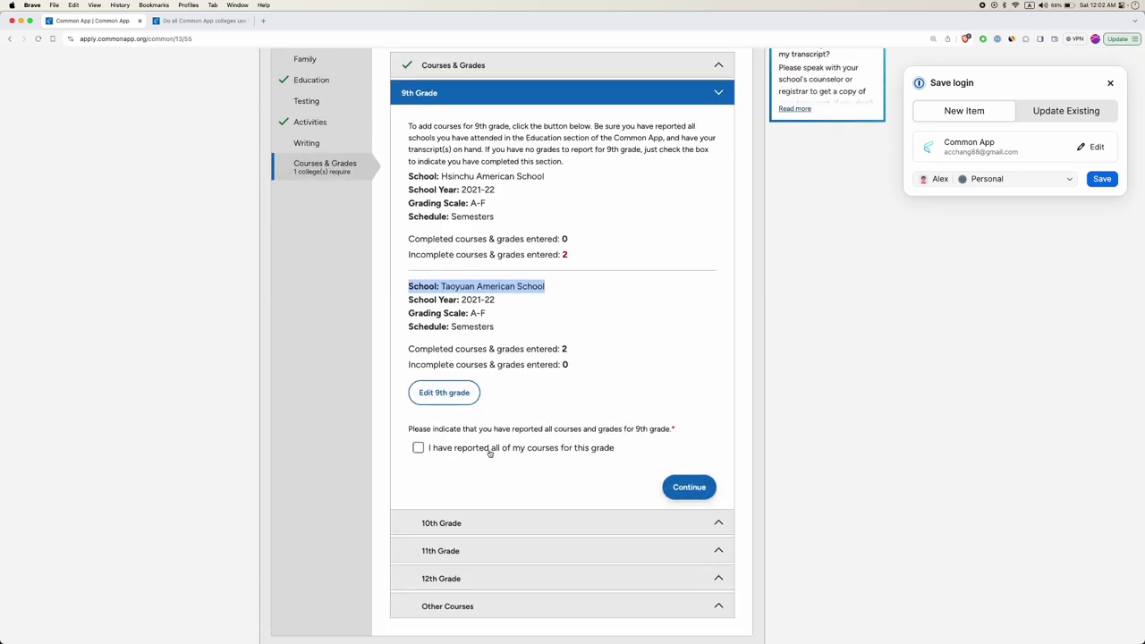
pyautogui.click(431, 450)
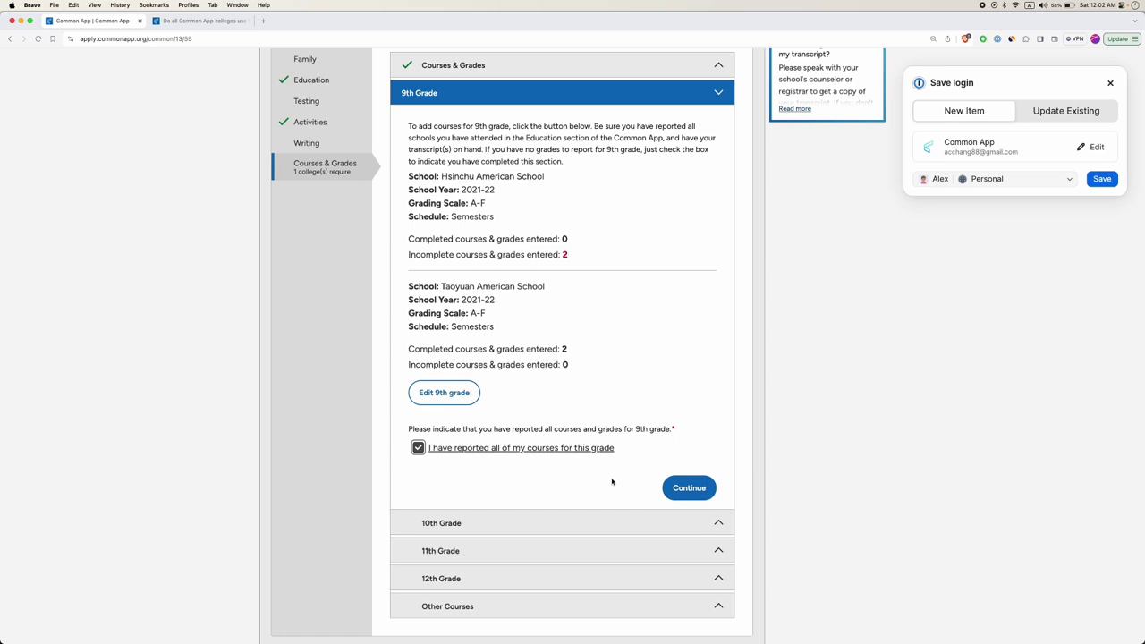
pyautogui.click(700, 495)
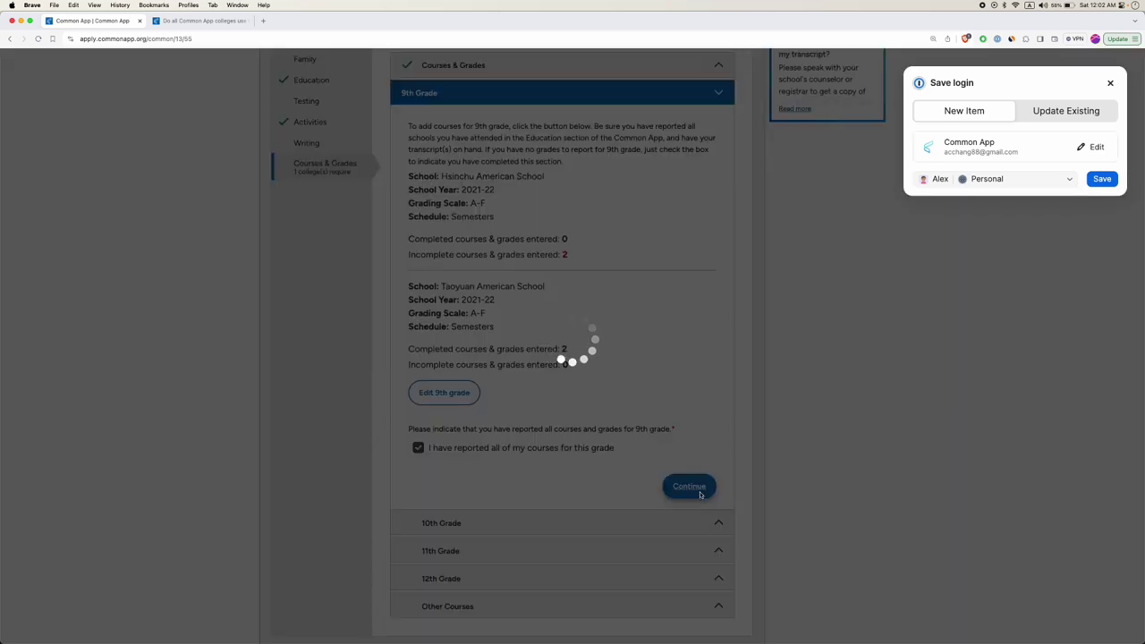
# Expand Other Courses and read the question about additional graded or summer courses.
pyautogui.scroll(-2, 501, 501)
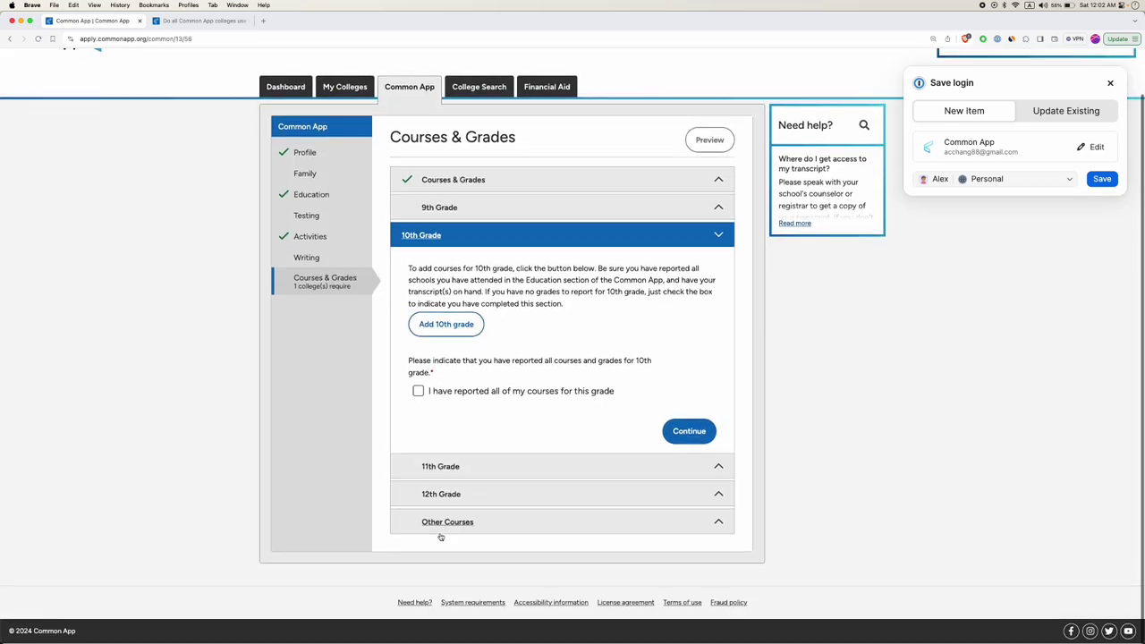
pyautogui.click(457, 529)
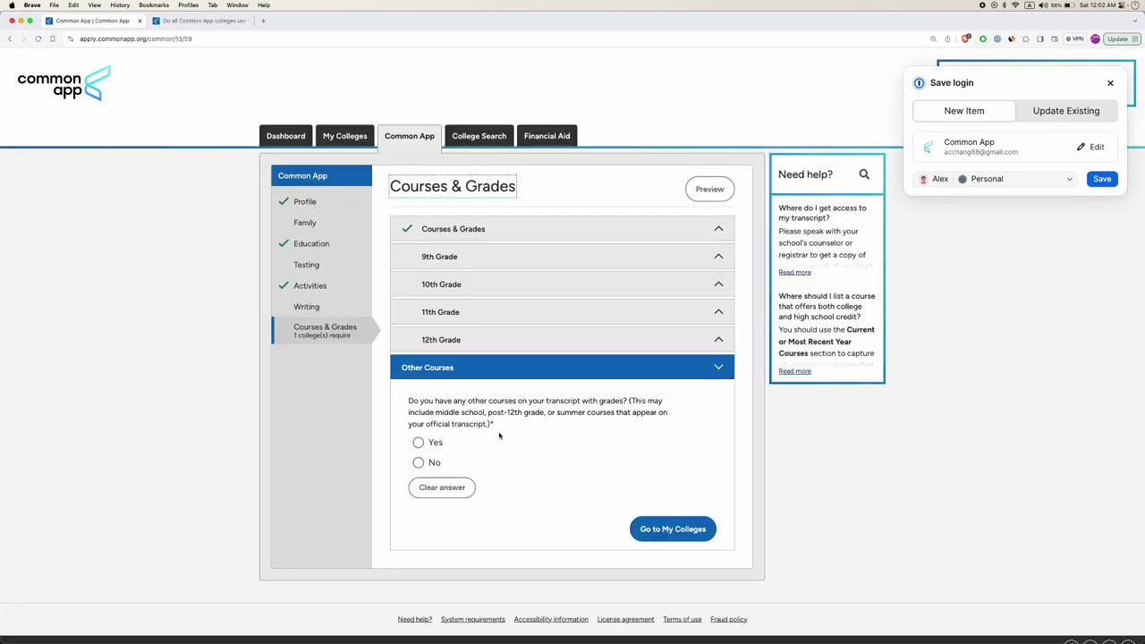
pyautogui.moveTo(557, 412); pyautogui.dragTo(673, 421)
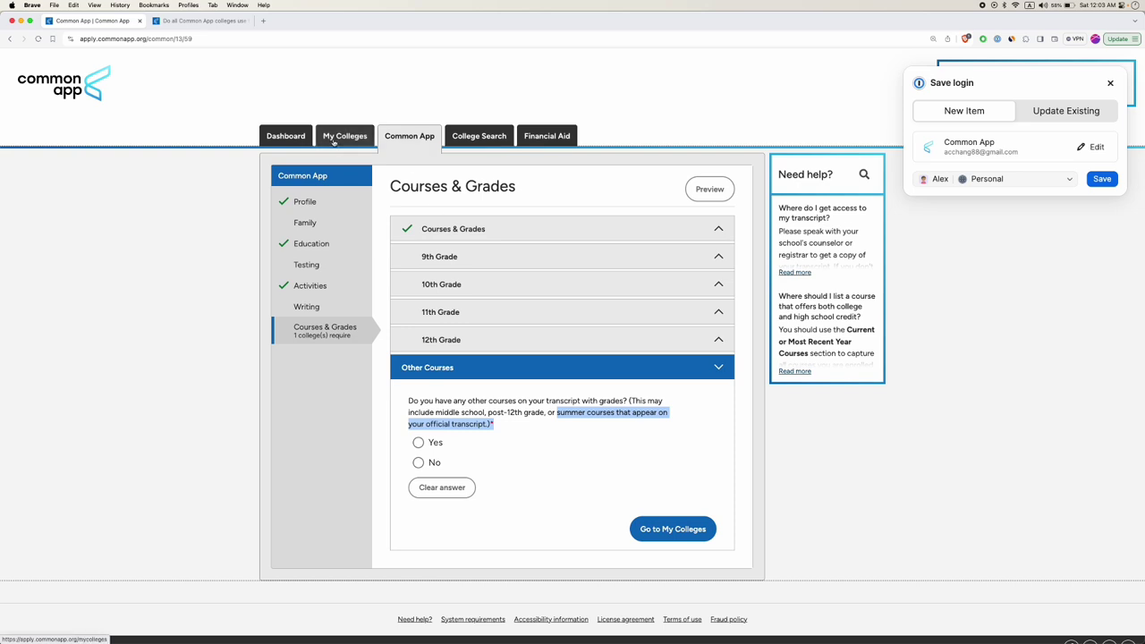
# Open Emory University in My Colleges and review its Early Decision, ED II and Regular Decision deadlines.
pyautogui.click(347, 136)
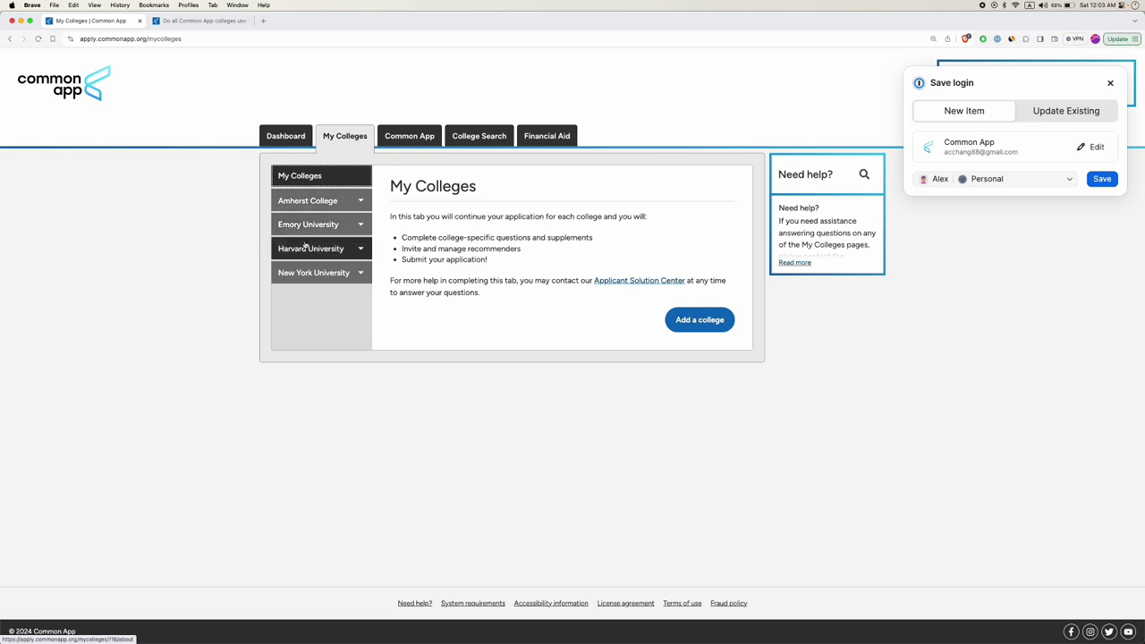
pyautogui.click(308, 225)
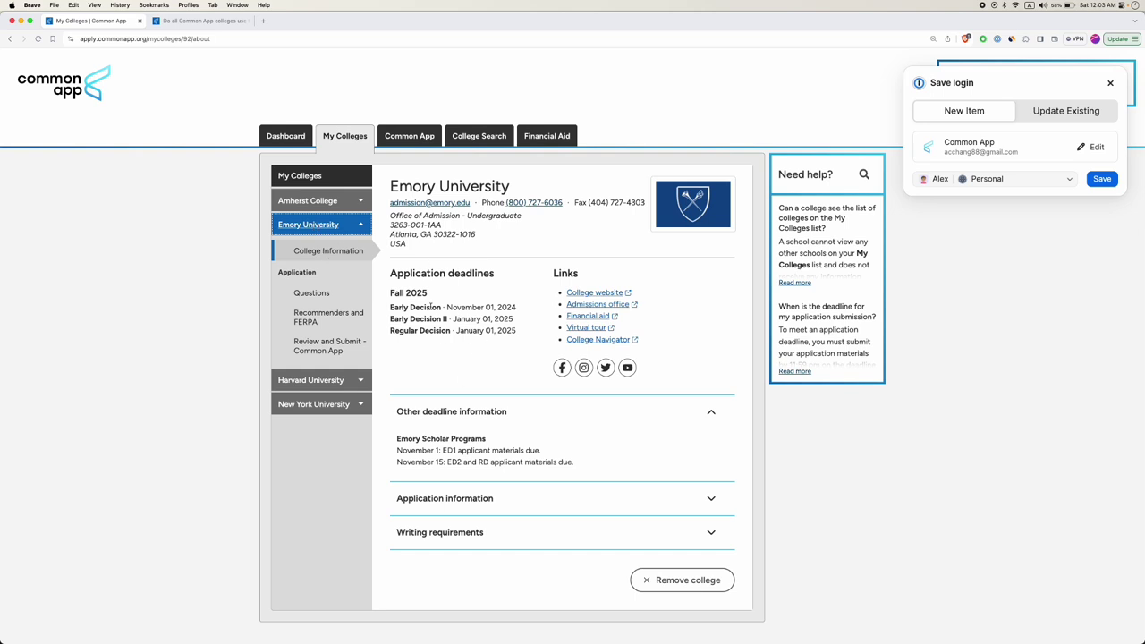
pyautogui.doubleClick(427, 307)
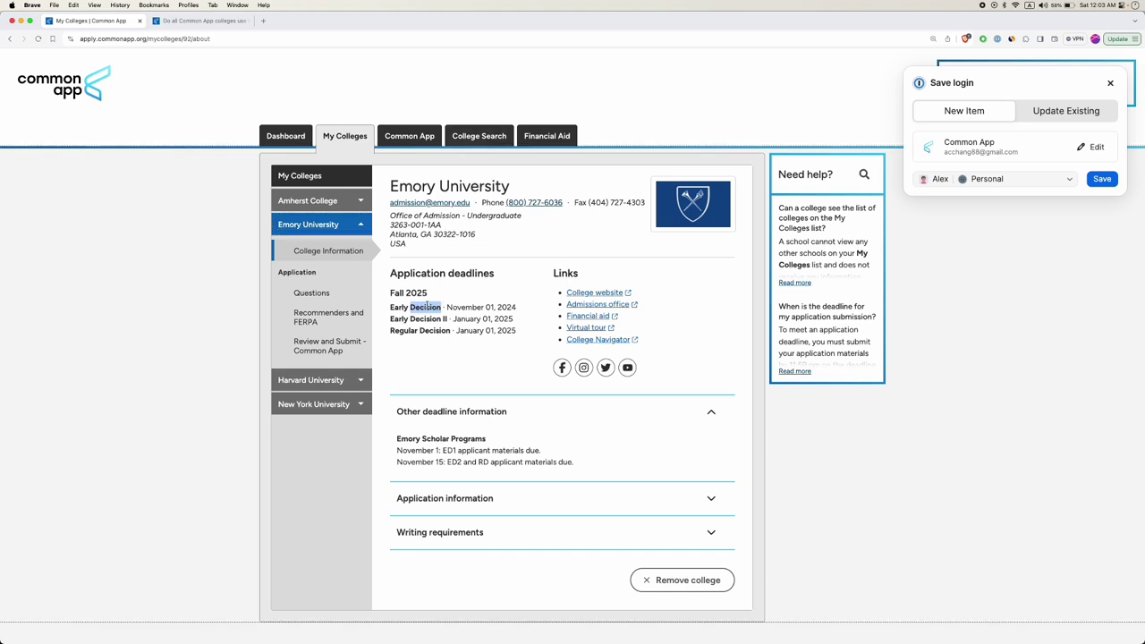
pyautogui.doubleClick(426, 319)
pyautogui.doubleClick(405, 330)
pyautogui.click(431, 331)
pyautogui.doubleClick(432, 331)
pyautogui.click(433, 320)
pyautogui.moveTo(402, 320); pyautogui.dragTo(526, 330)
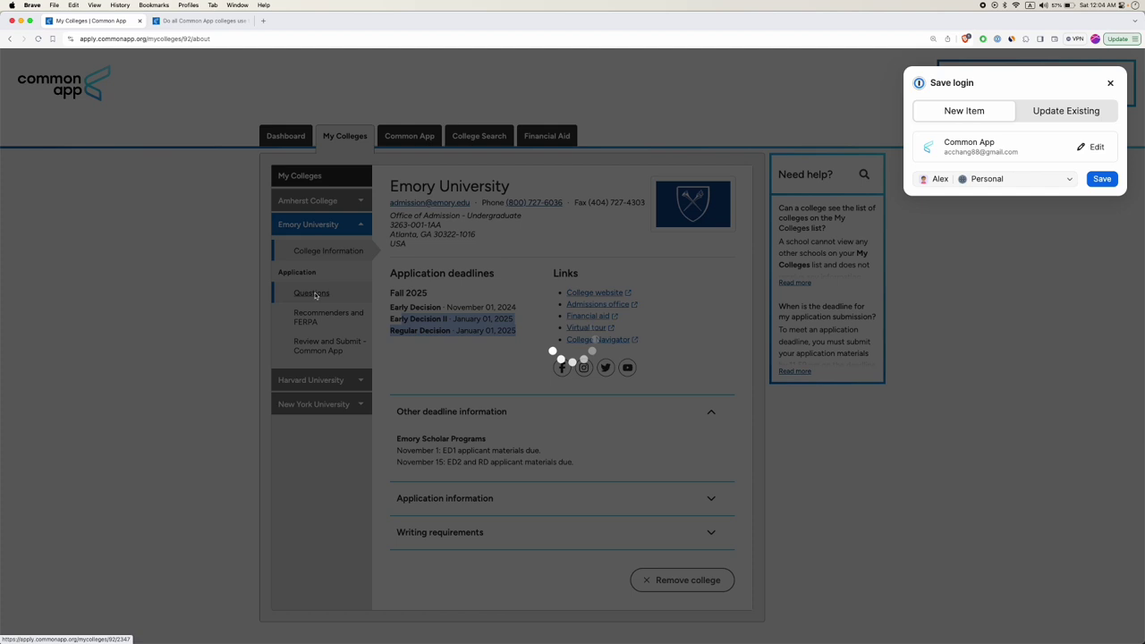
# Open Emory's application questions and set the start term to Fall 2025.
pyautogui.click(315, 294)
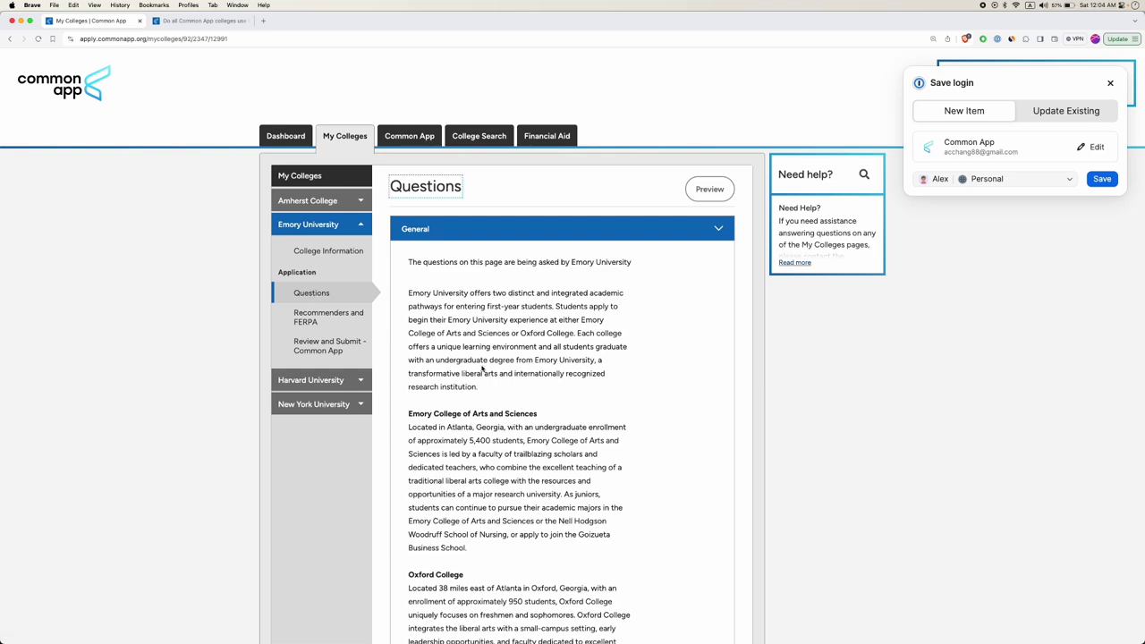
pyautogui.scroll(-5, 483, 367)
pyautogui.scroll(-1, 483, 368)
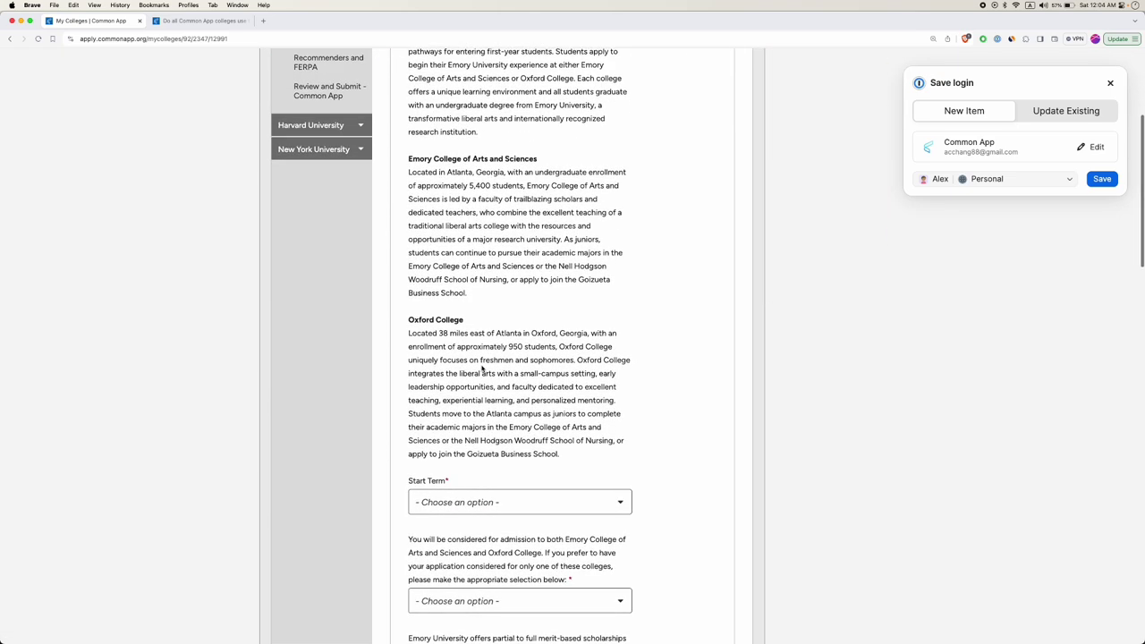
pyautogui.scroll(6, 490, 322)
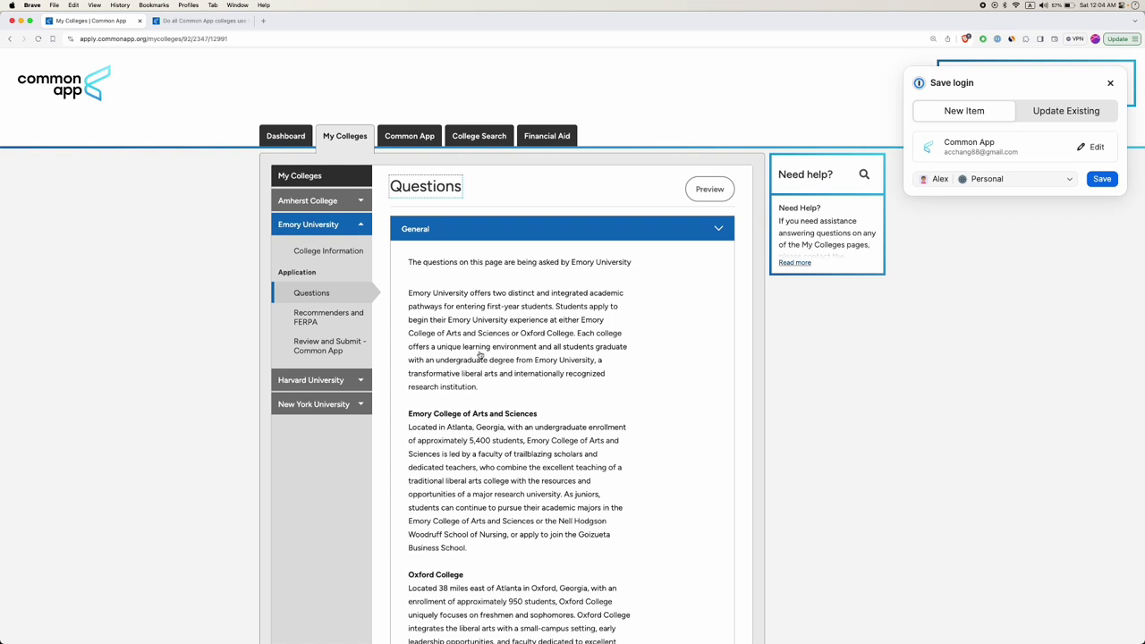
pyautogui.scroll(-1, 467, 367)
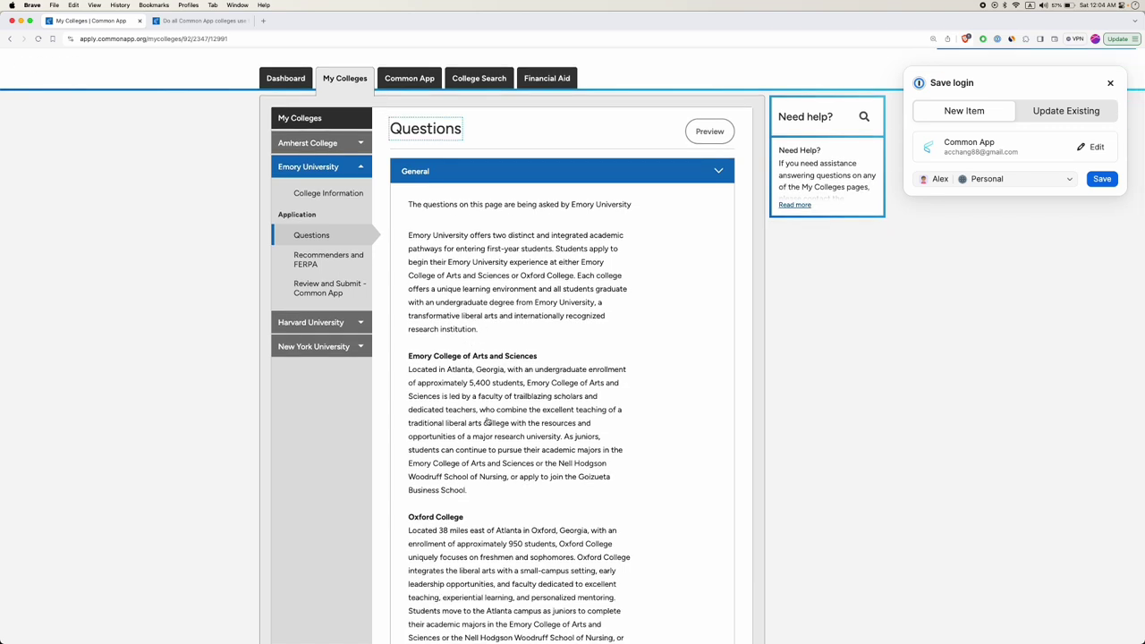
pyautogui.scroll(-2, 488, 421)
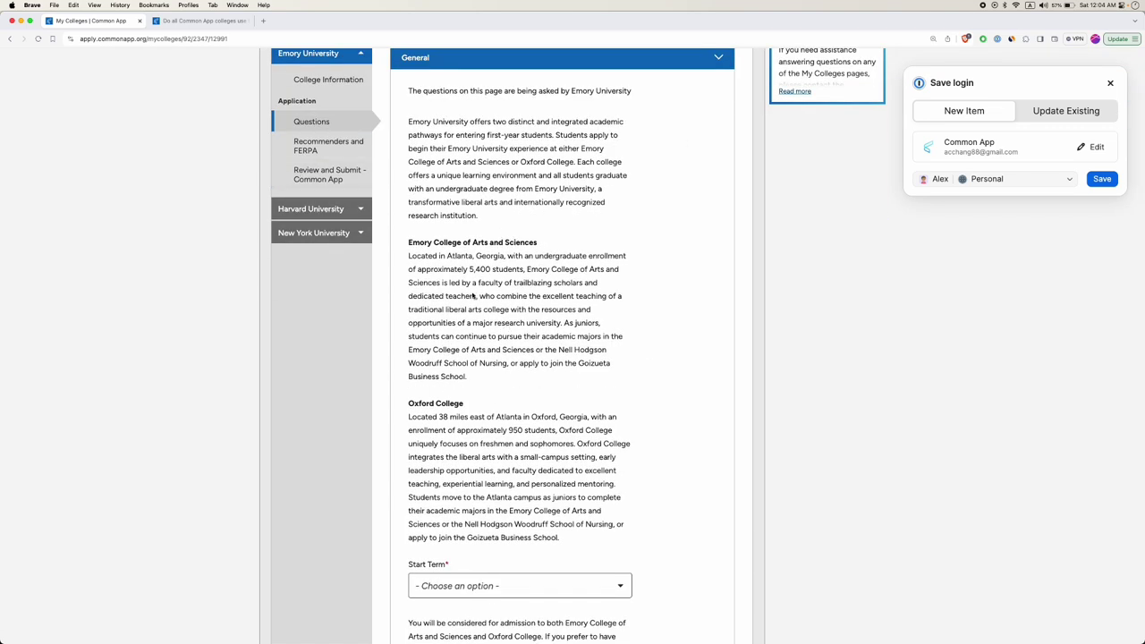
pyautogui.scroll(-3, 484, 357)
pyautogui.click(573, 425)
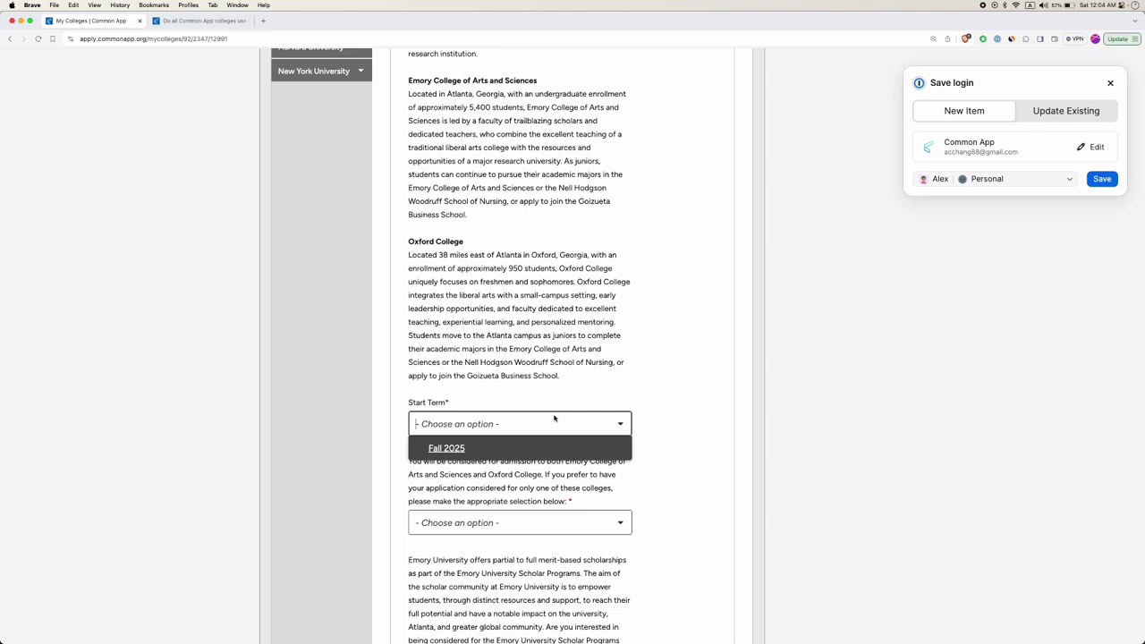
pyautogui.click(447, 451)
# Choose to apply to both Emory College and Oxford College.
pyautogui.scroll(-2, 474, 451)
pyautogui.click(474, 452)
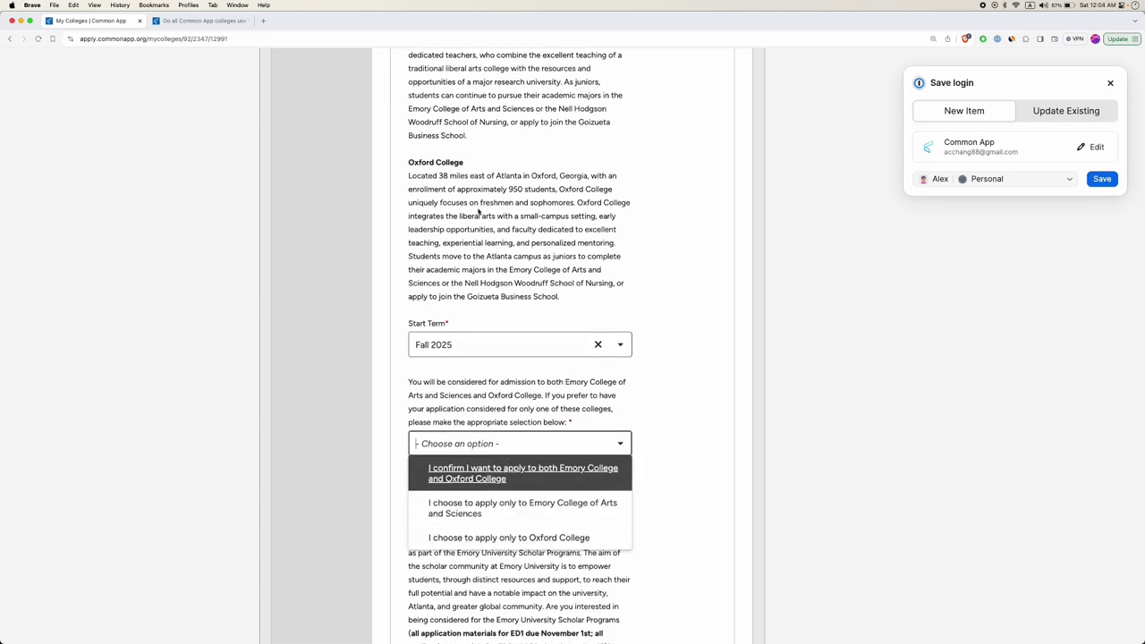
pyautogui.scroll(1, 479, 212)
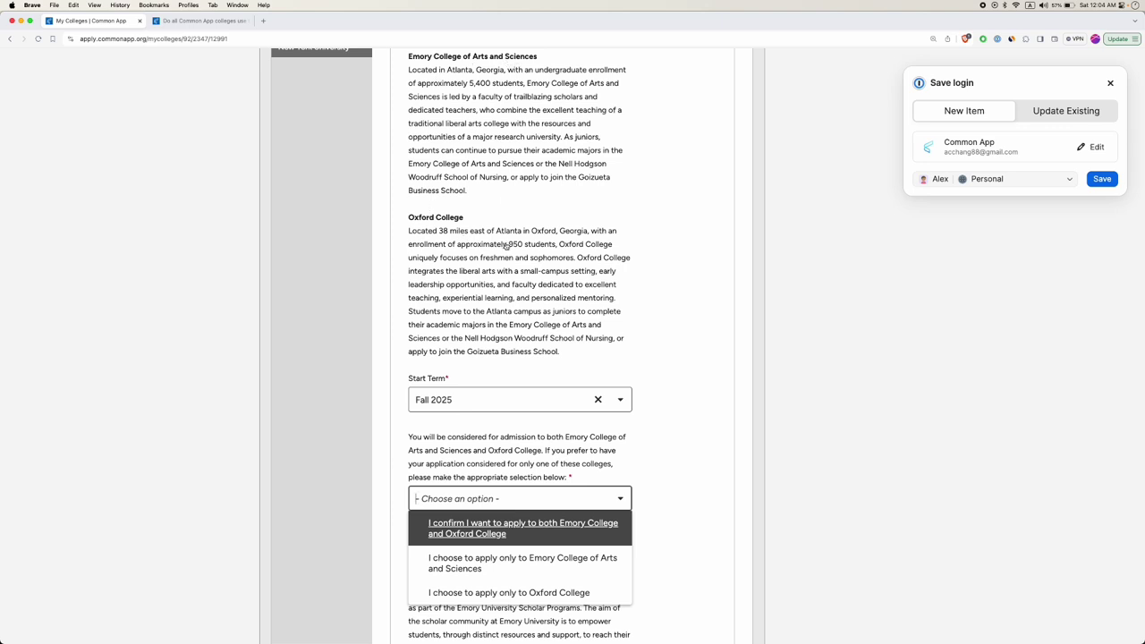
pyautogui.scroll(-1, 481, 582)
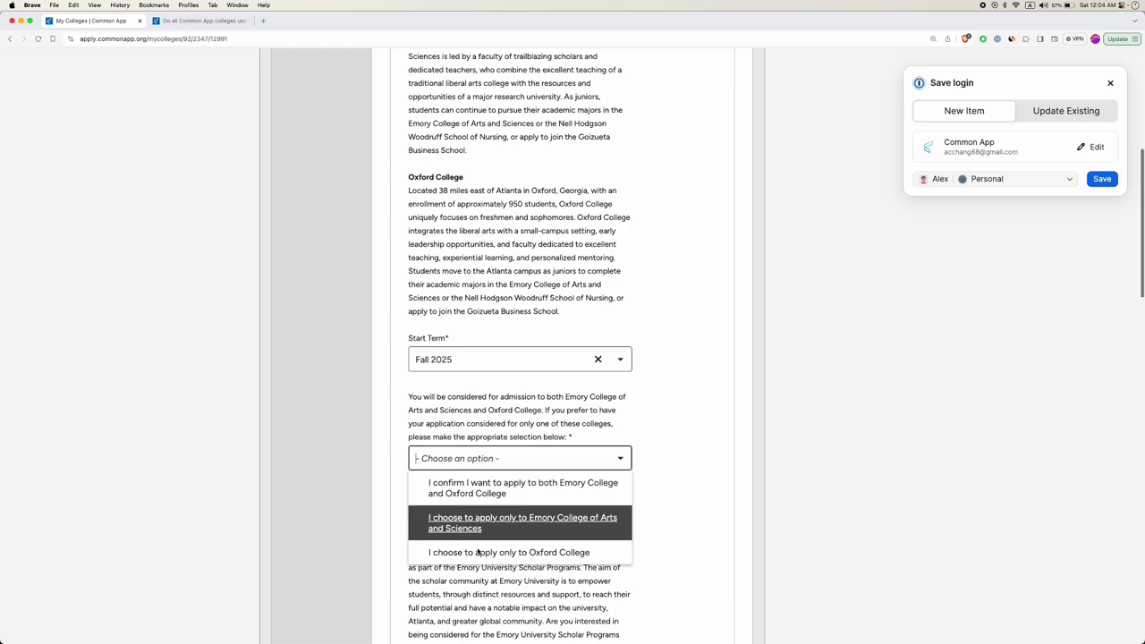
pyautogui.click(484, 486)
# Set the admission plan to Early Decision for both Emory College and Oxford College.
pyautogui.scroll(-2, 483, 461)
pyautogui.click(481, 433)
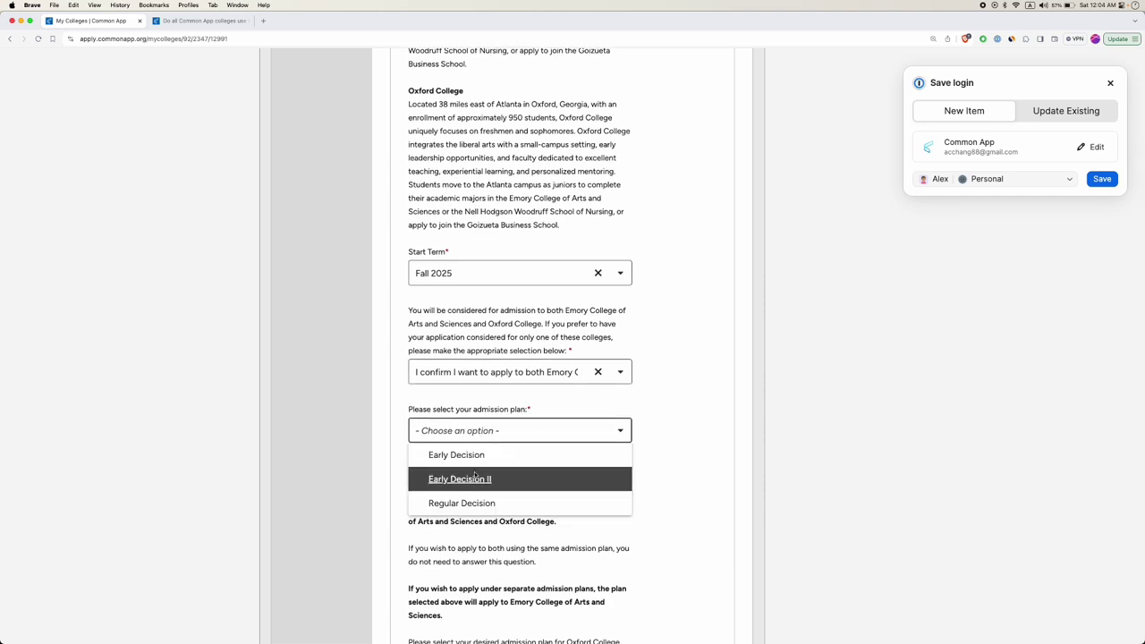
pyautogui.click(484, 456)
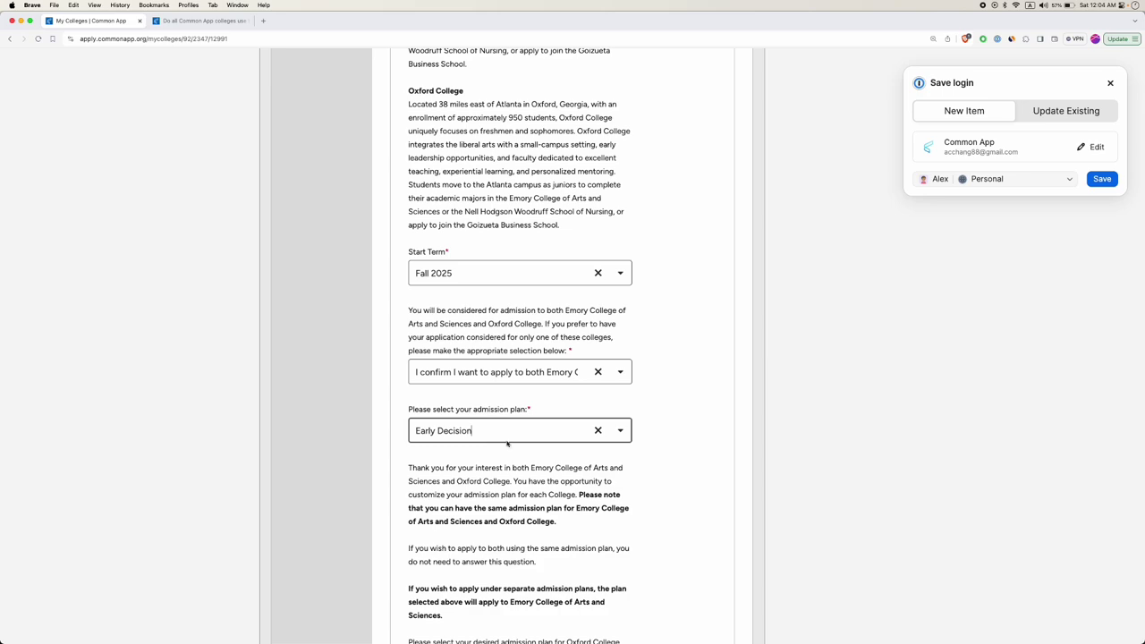
pyautogui.scroll(-5, 483, 454)
pyautogui.click(474, 462)
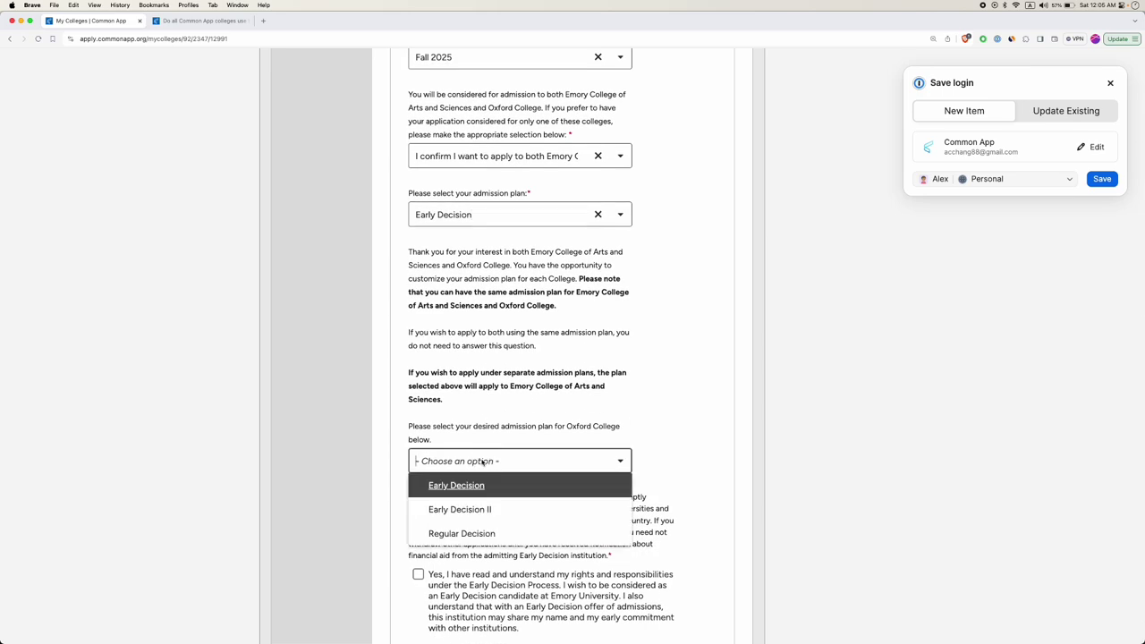
pyautogui.click(473, 484)
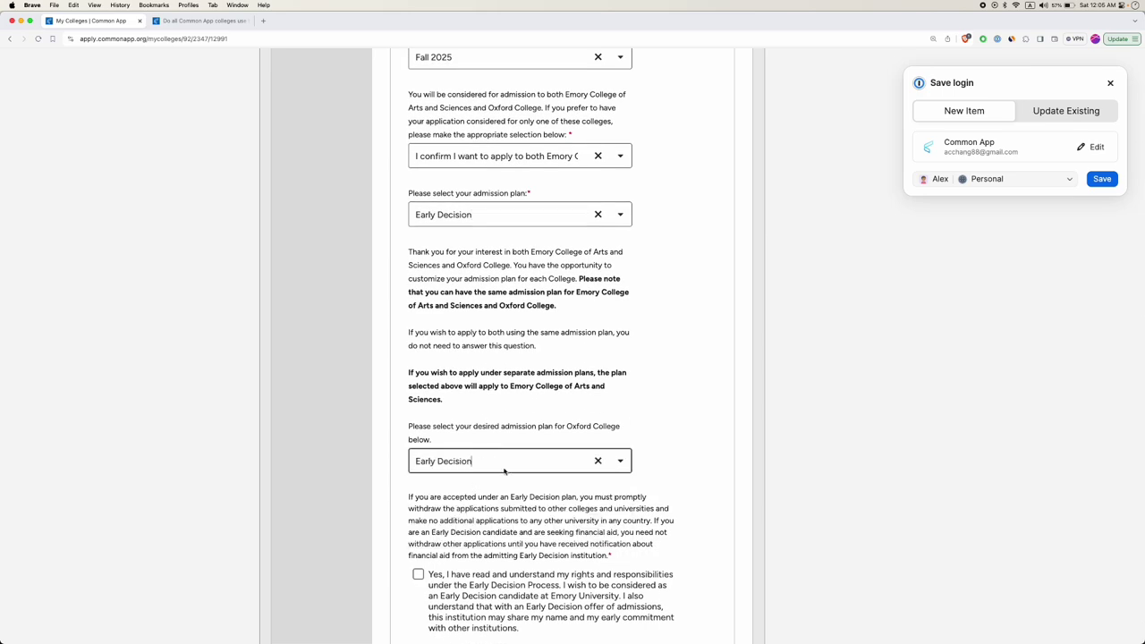
# Accept the Early Decision acknowledgement and sign the ED Signature with the applicant's name.
pyautogui.scroll(-4, 473, 483)
pyautogui.click(417, 385)
pyautogui.scroll(-3, 472, 456)
pyautogui.scroll(-1, 472, 456)
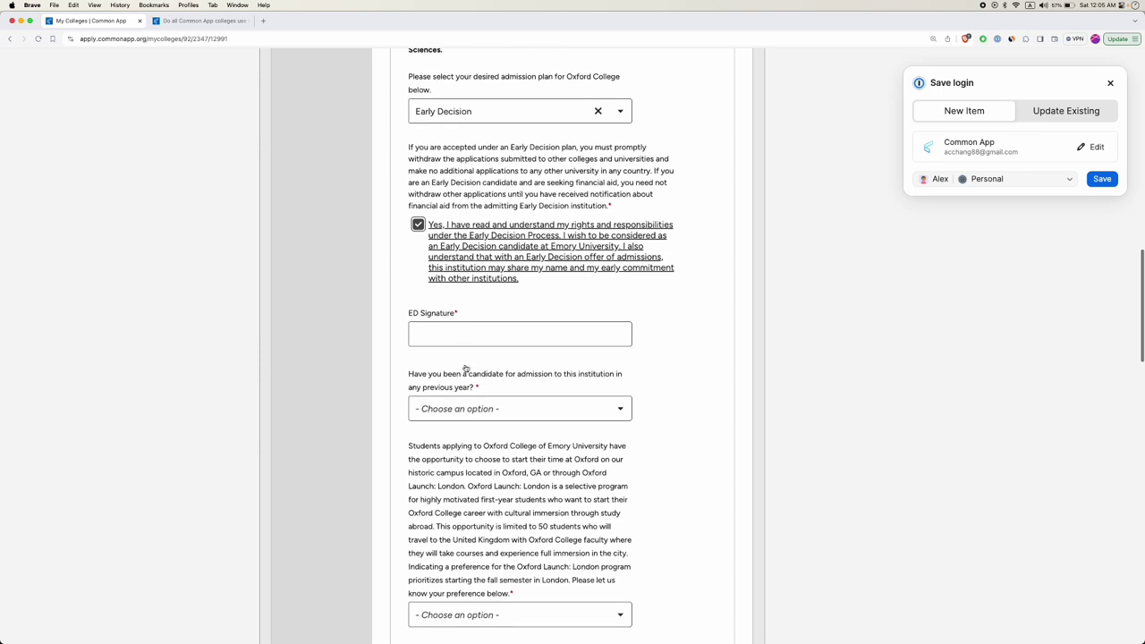
pyautogui.click(466, 334)
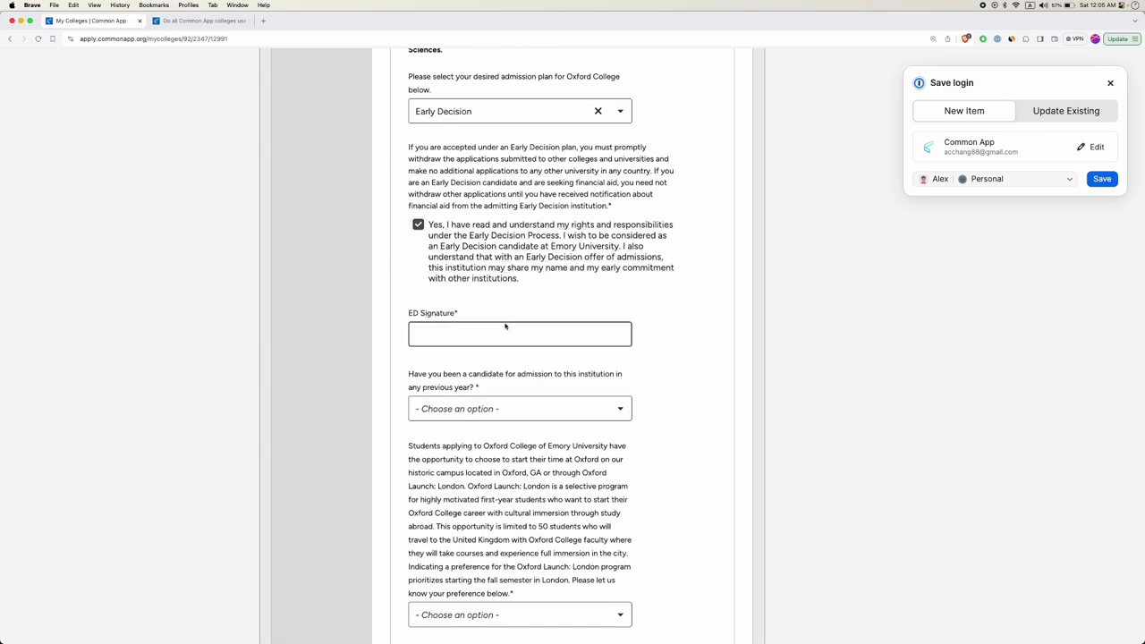
pyautogui.moveTo(431, 182); pyautogui.dragTo(474, 183)
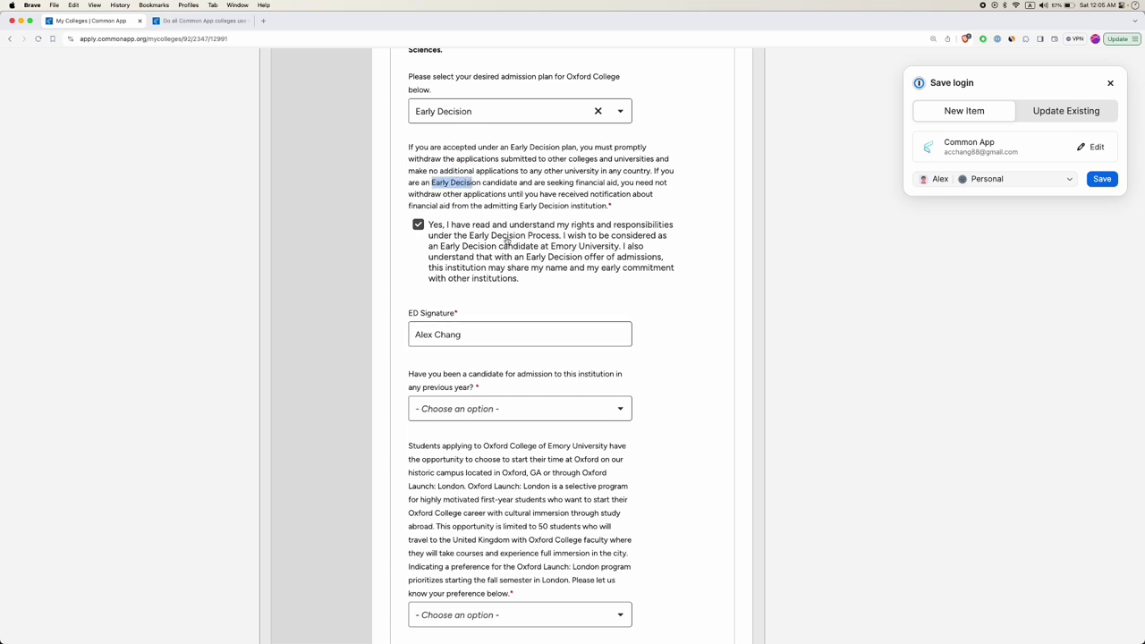
# Answer No to previous candidacy and review the Oxford Launch: London or Oxford Campus choices.
pyautogui.click(531, 416)
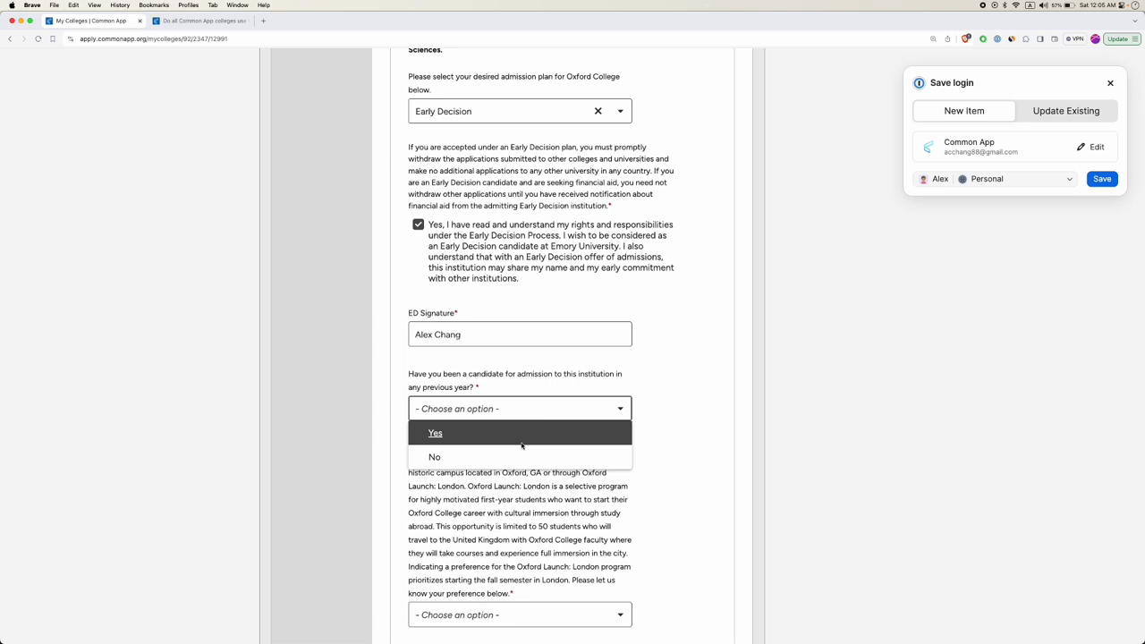
pyautogui.click(474, 455)
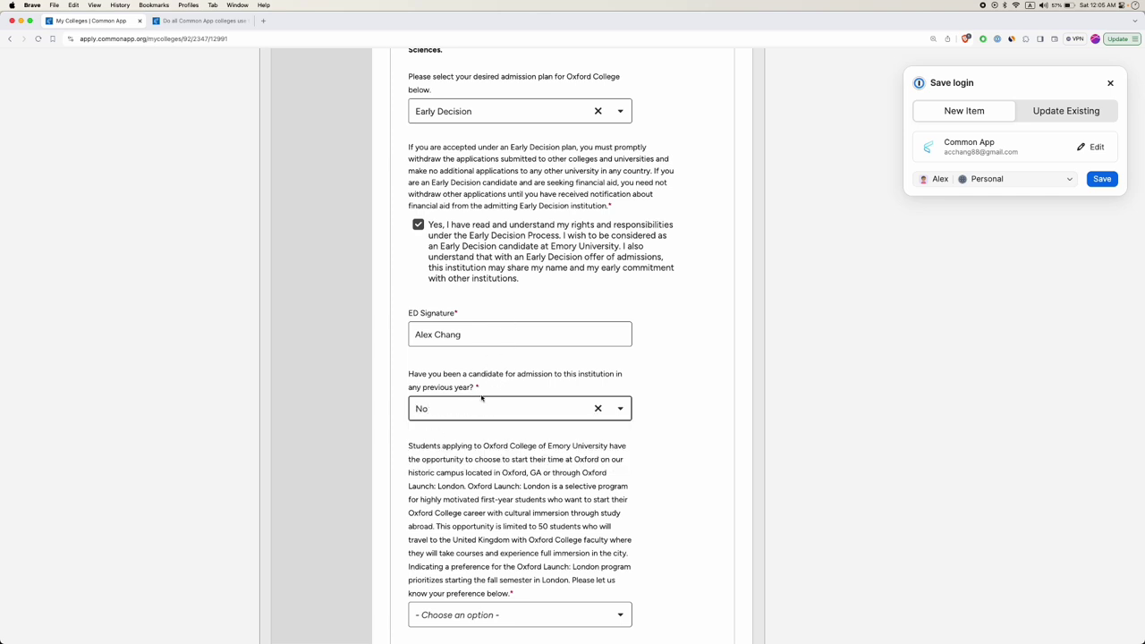
pyautogui.scroll(-3, 536, 368)
pyautogui.click(501, 463)
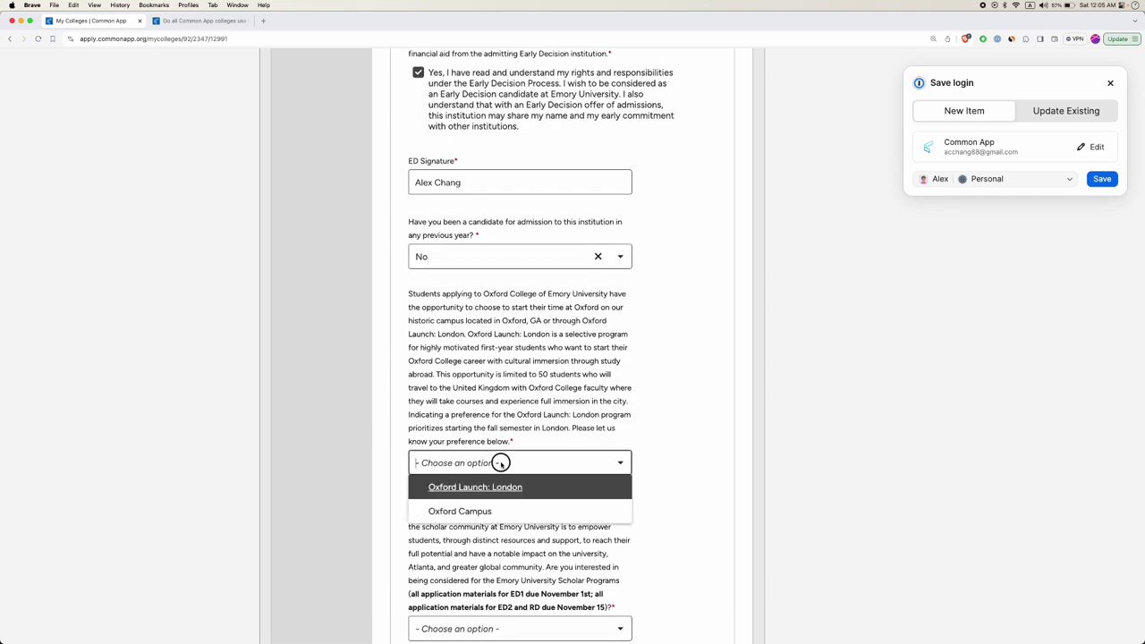
pyautogui.scroll(-15, 483, 465)
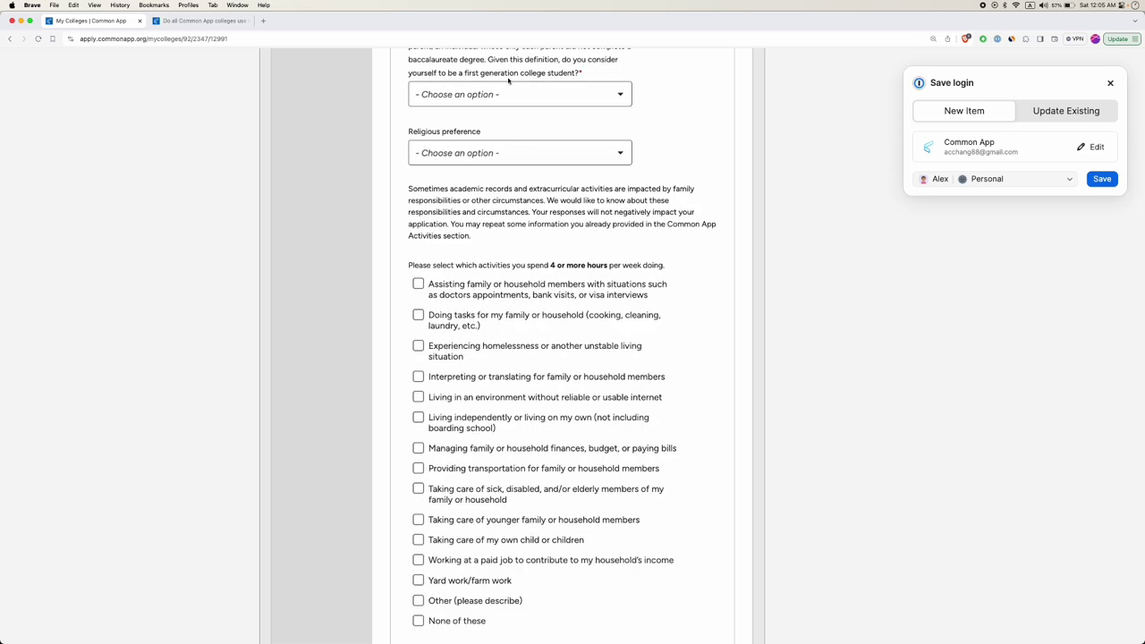
pyautogui.scroll(-6, 454, 385)
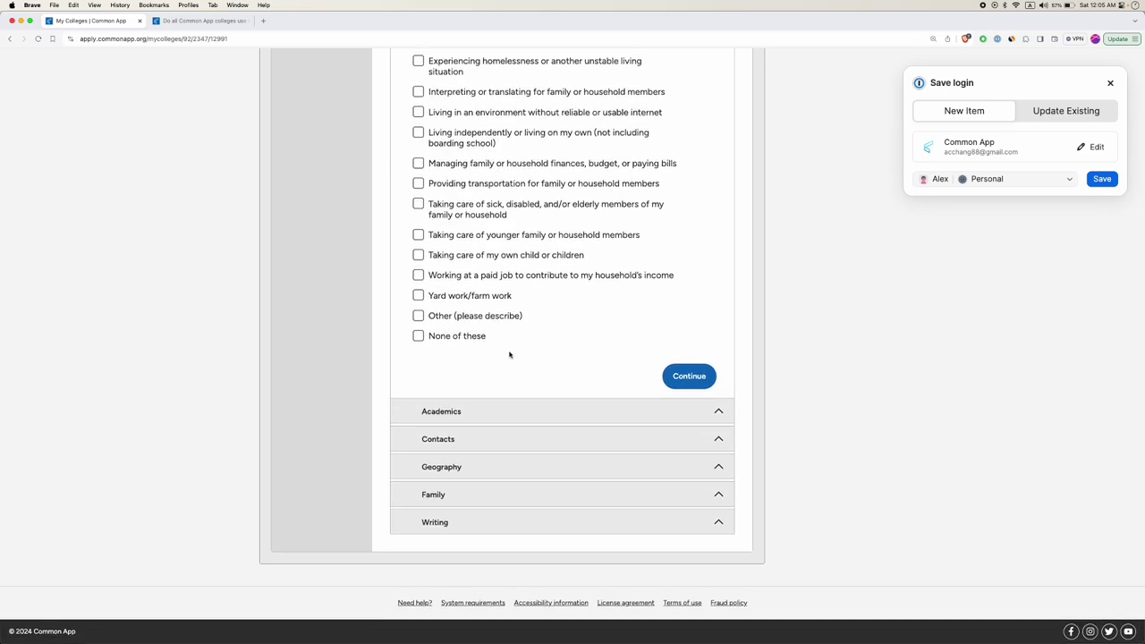
# Expand Emory's Writing section and highlight the academic areas essay prompt.
pyautogui.click(447, 529)
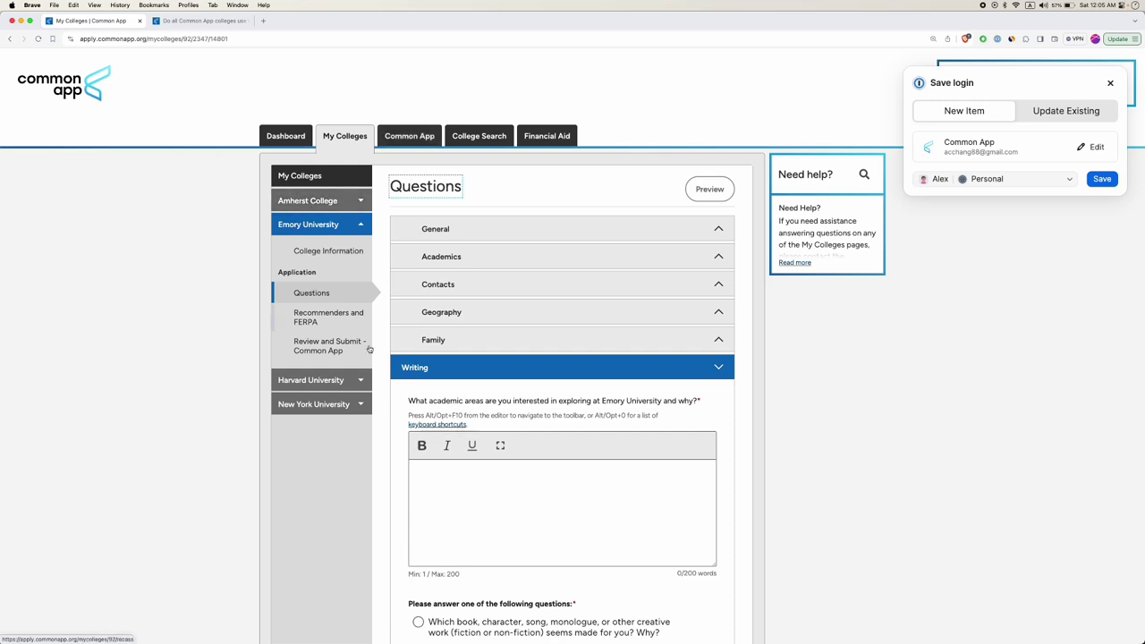
pyautogui.scroll(-2, 402, 361)
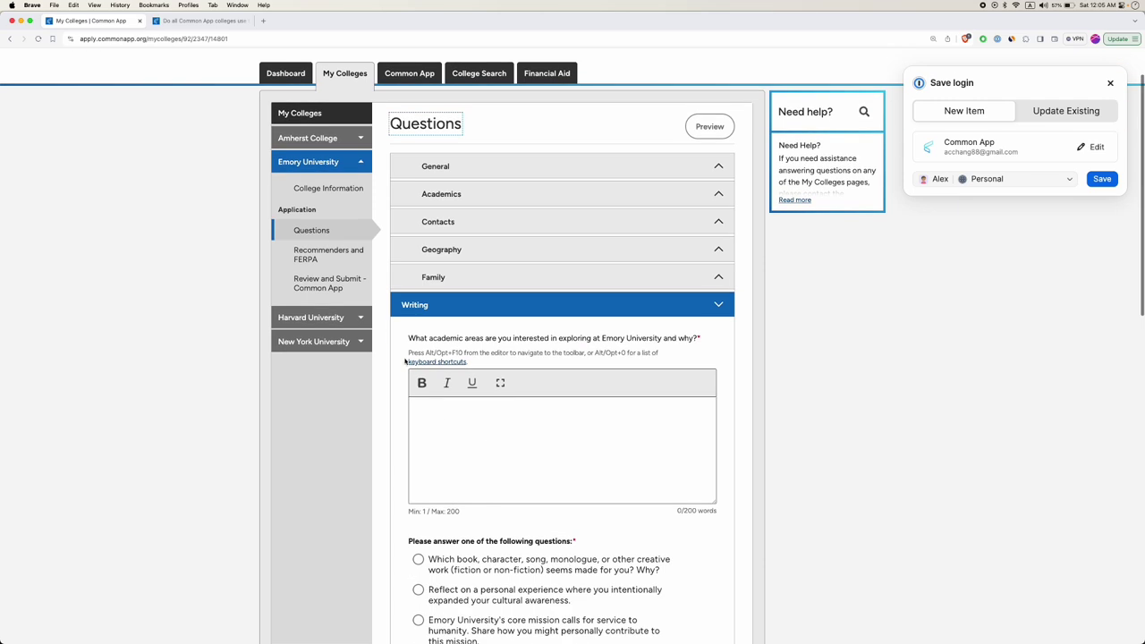
pyautogui.moveTo(417, 338); pyautogui.dragTo(437, 353)
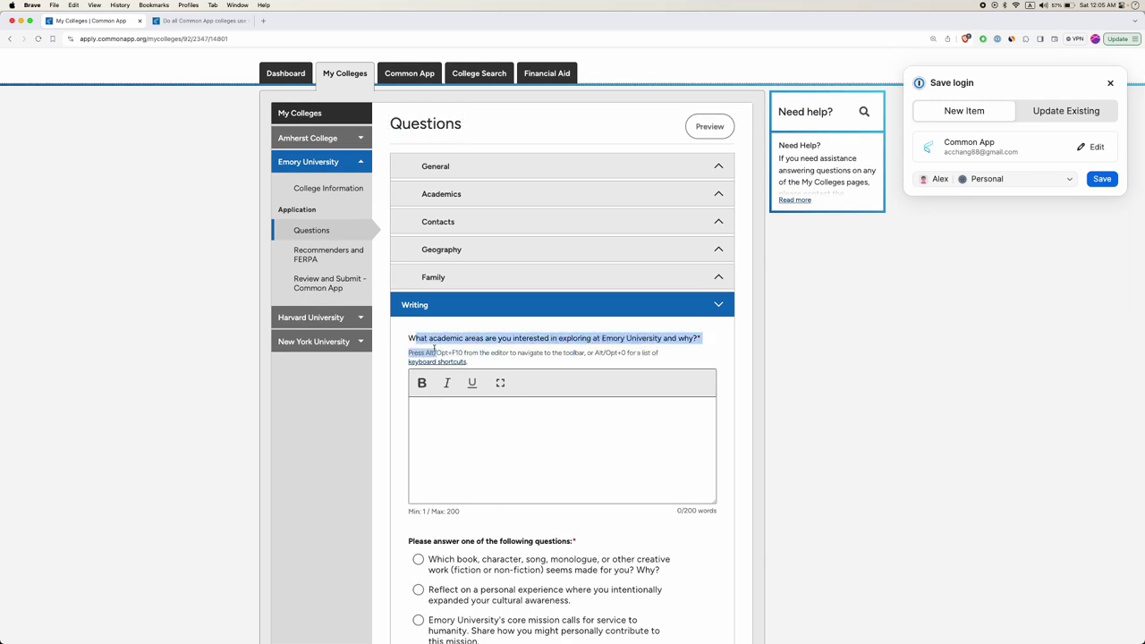
pyautogui.doubleClick(433, 339)
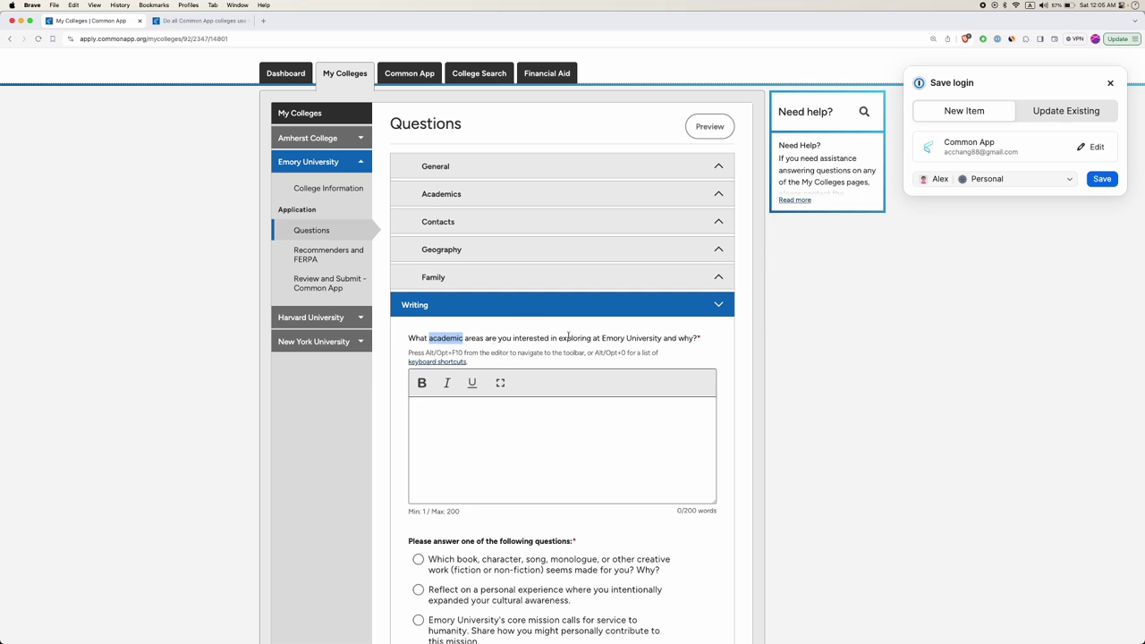
pyautogui.click(493, 437)
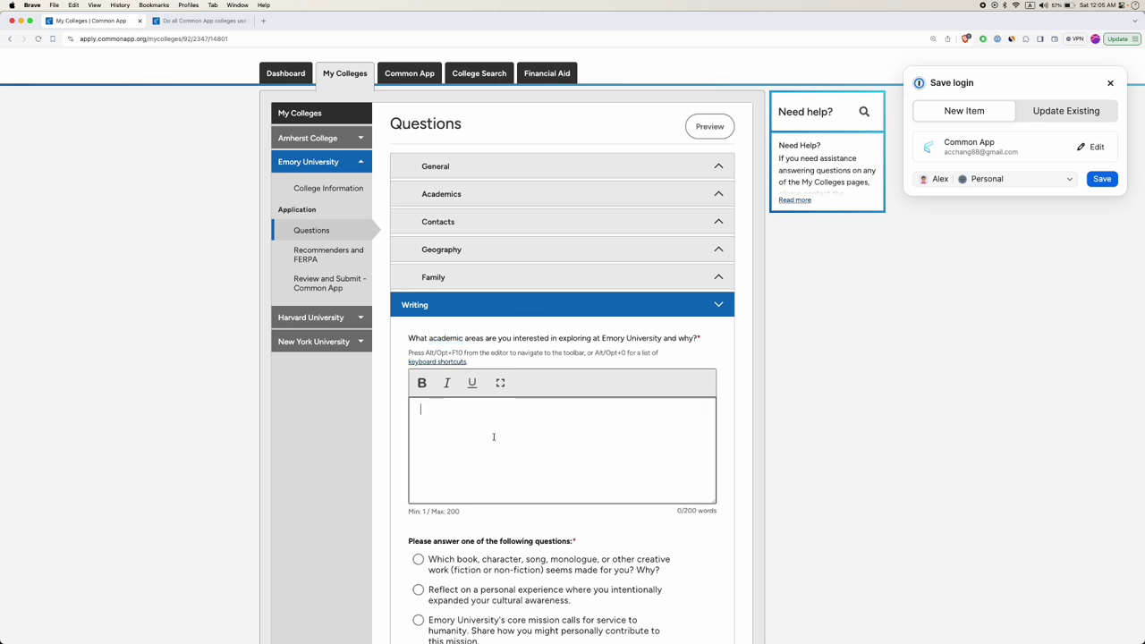
# Move between the first and second short-essay answer boxes and review the remaining prompts.
pyautogui.click(463, 513)
pyautogui.click(465, 498)
pyautogui.scroll(-3, 461, 393)
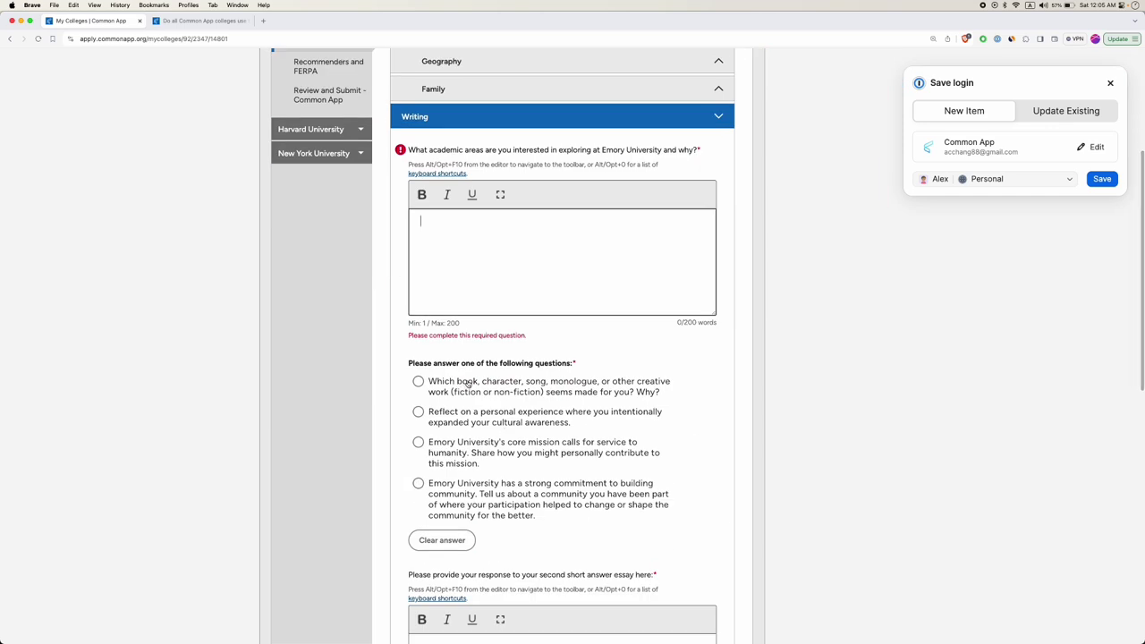
pyautogui.scroll(-3, 466, 383)
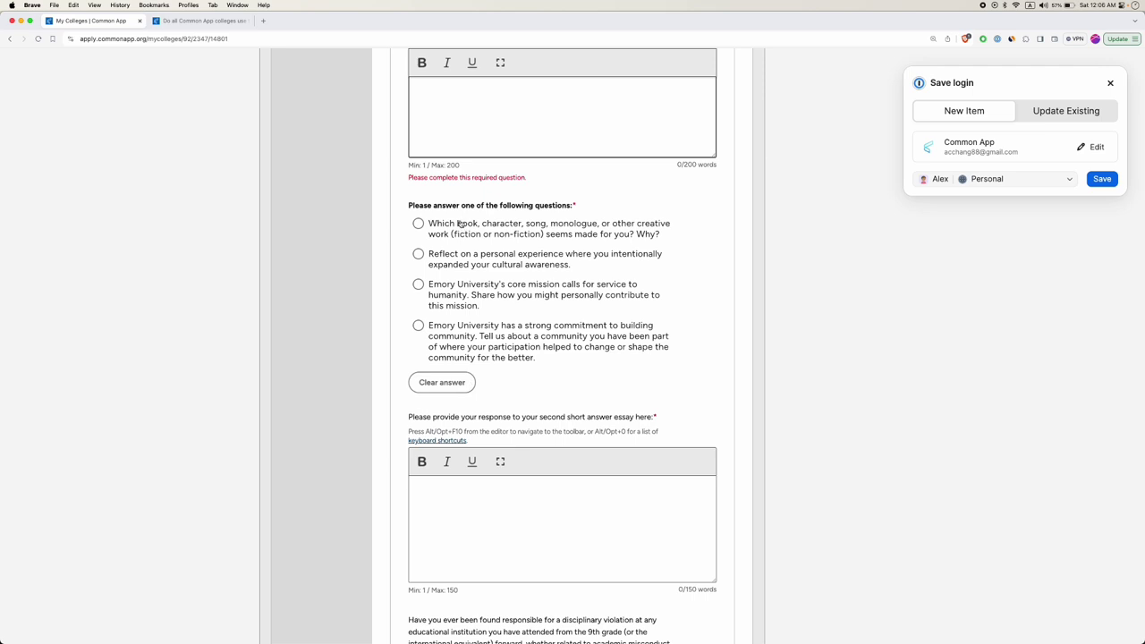
pyautogui.click(512, 515)
pyautogui.scroll(-6, 463, 302)
pyautogui.scroll(-3, 462, 301)
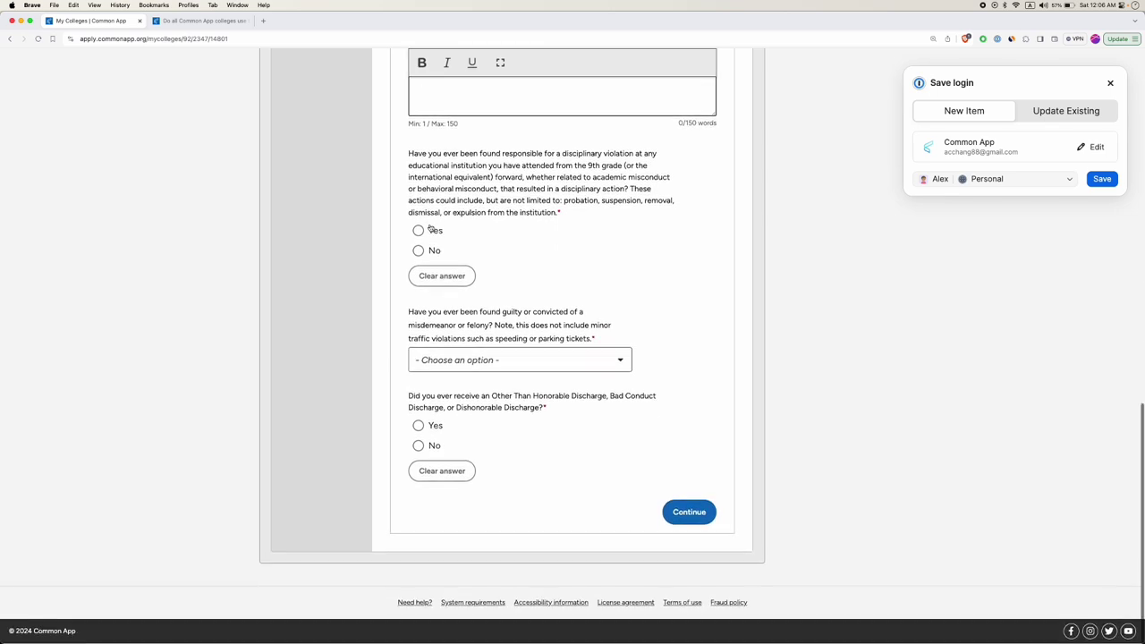
pyautogui.scroll(15, 484, 344)
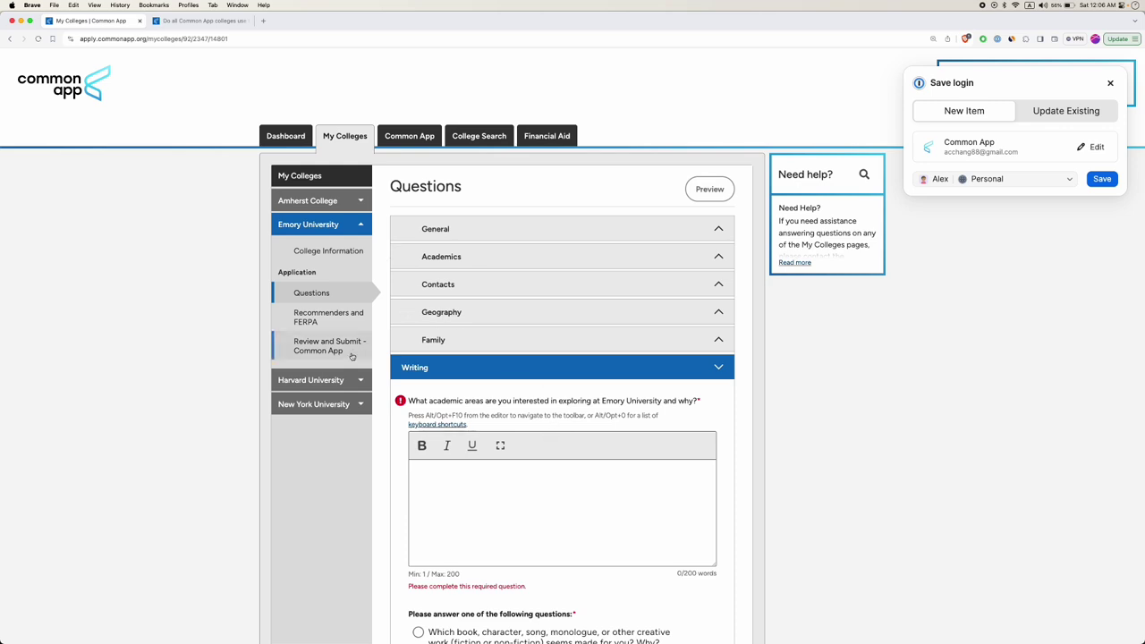
# Open Harvard University's Questions page and expand its Short Answers section.
pyautogui.click(282, 383)
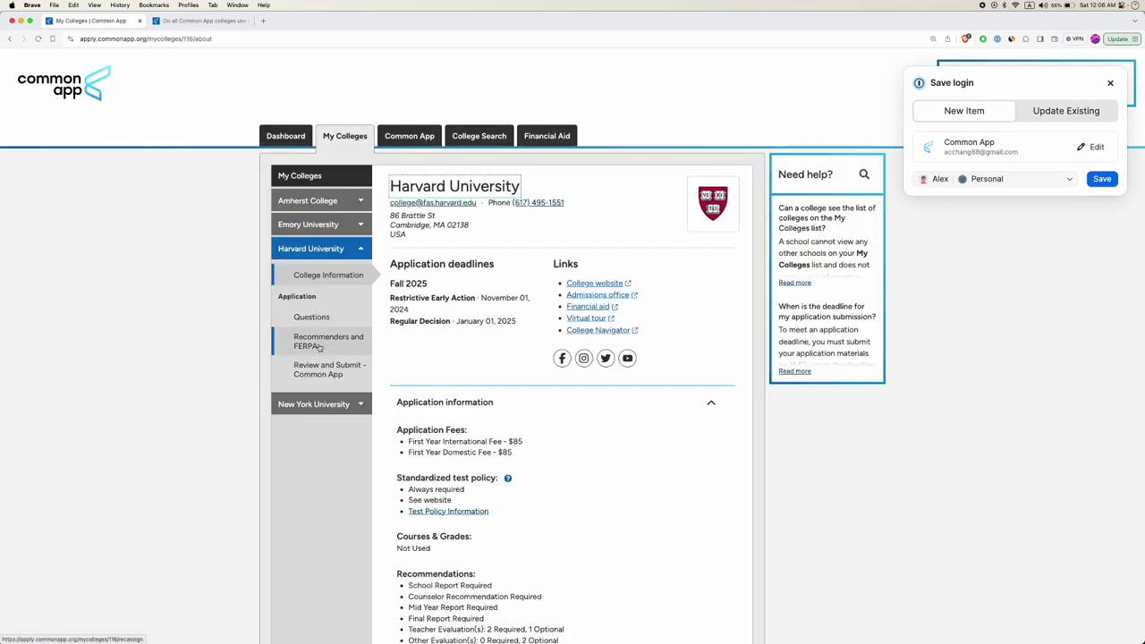
pyautogui.click(326, 320)
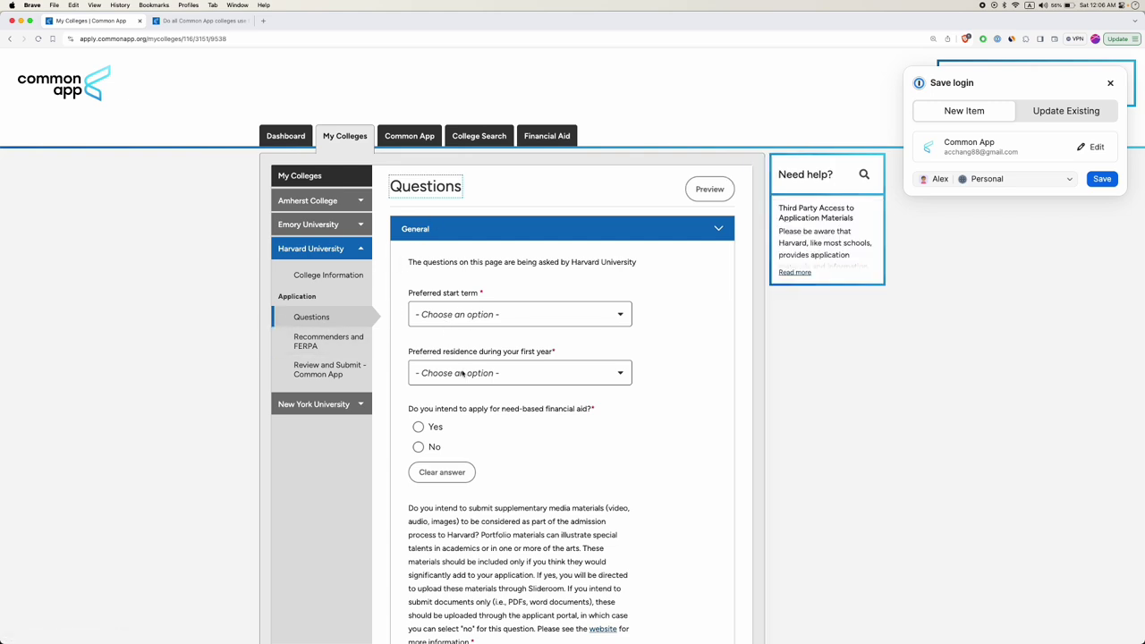
pyautogui.scroll(-5, 483, 402)
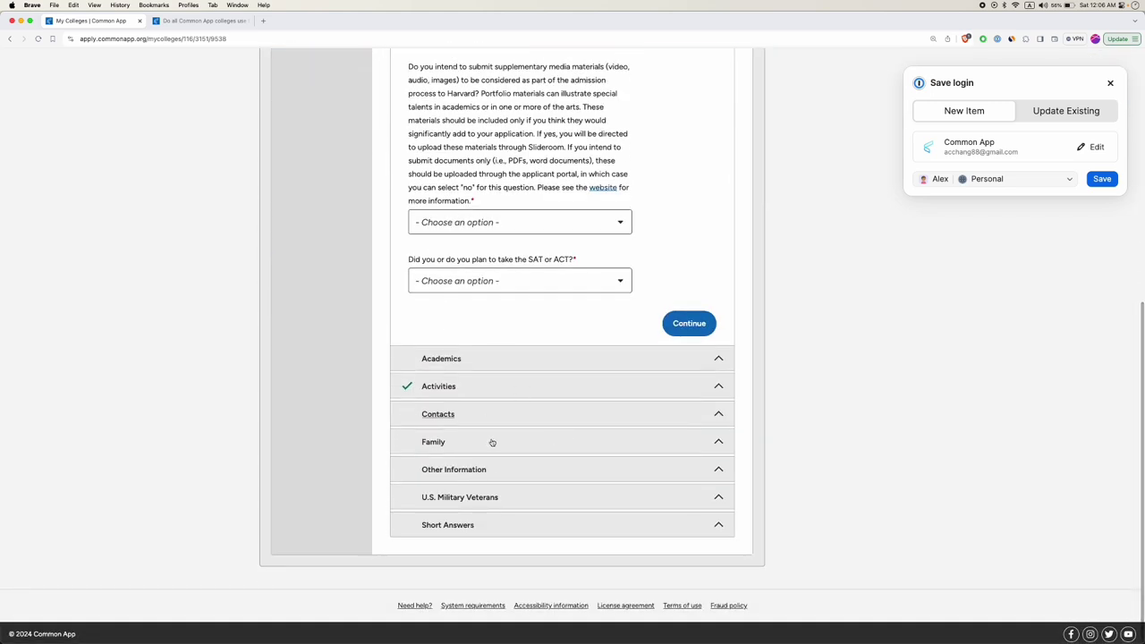
pyautogui.click(466, 528)
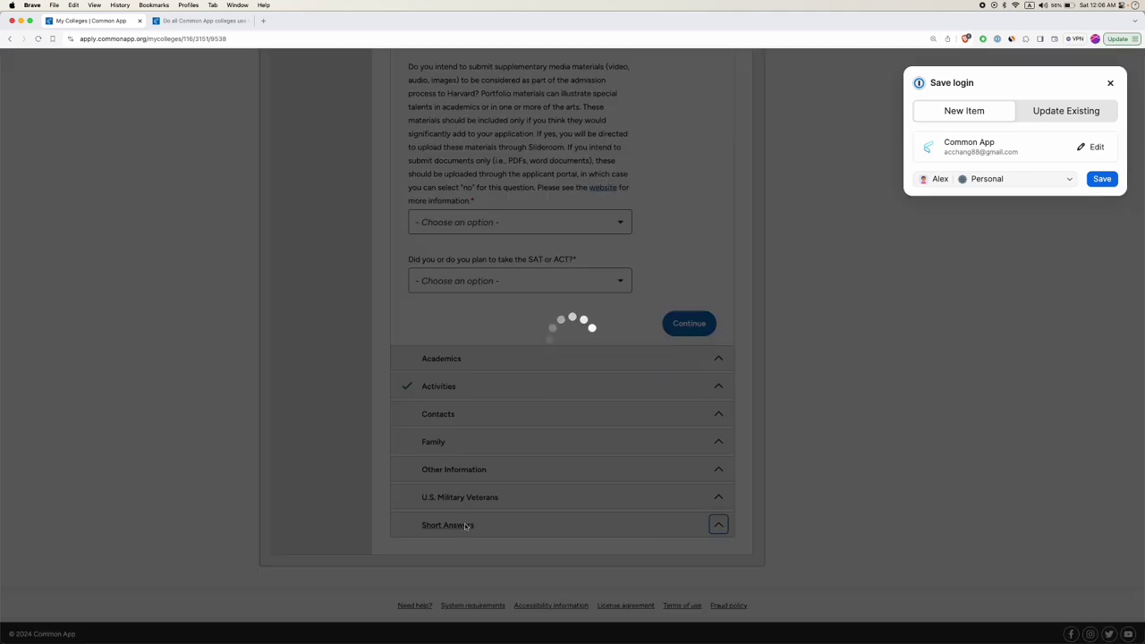
# Scroll through Harvard's five blank 150-word Short Answer prompts.
pyautogui.scroll(-5, 544, 440)
pyautogui.scroll(-10, 543, 440)
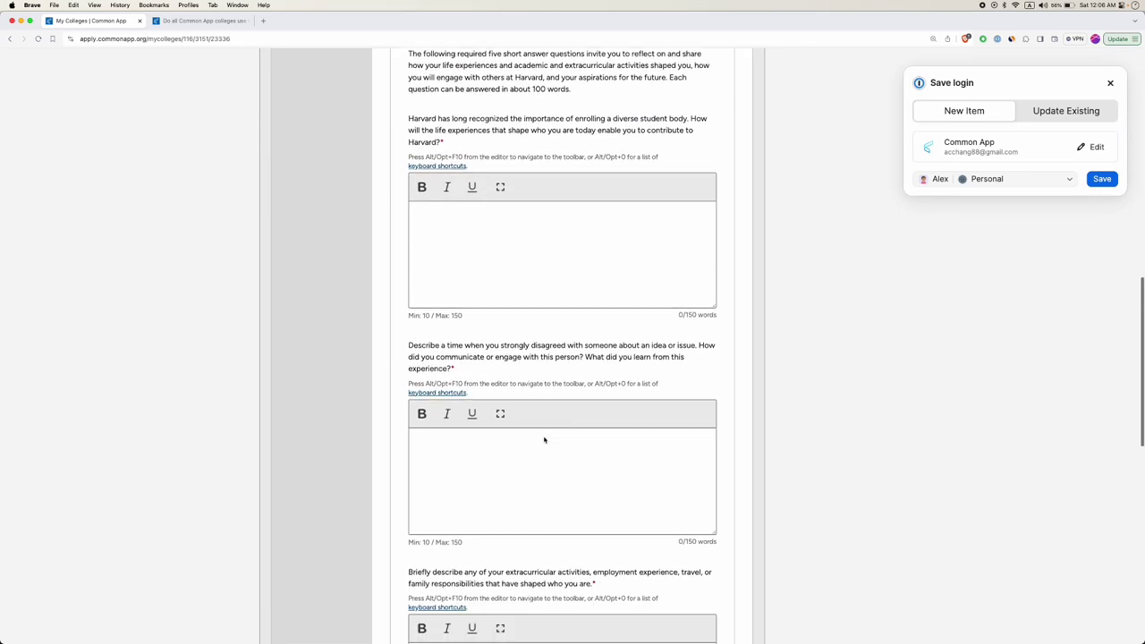
pyautogui.scroll(-4, 544, 436)
pyautogui.scroll(10, 544, 437)
pyautogui.scroll(-5, 543, 436)
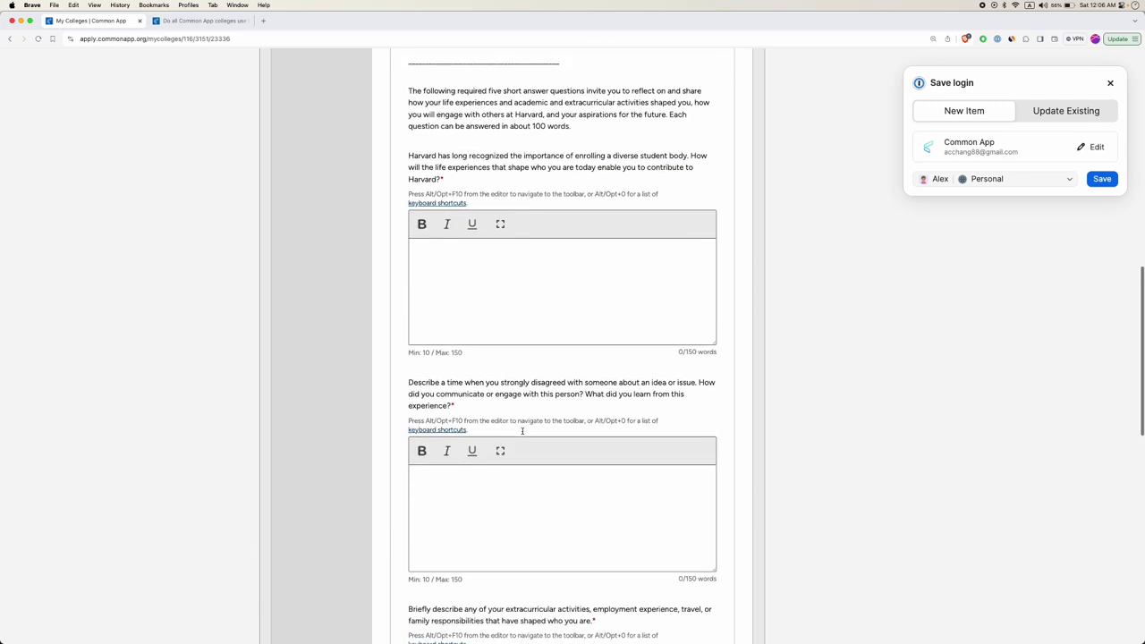
pyautogui.scroll(-6, 492, 482)
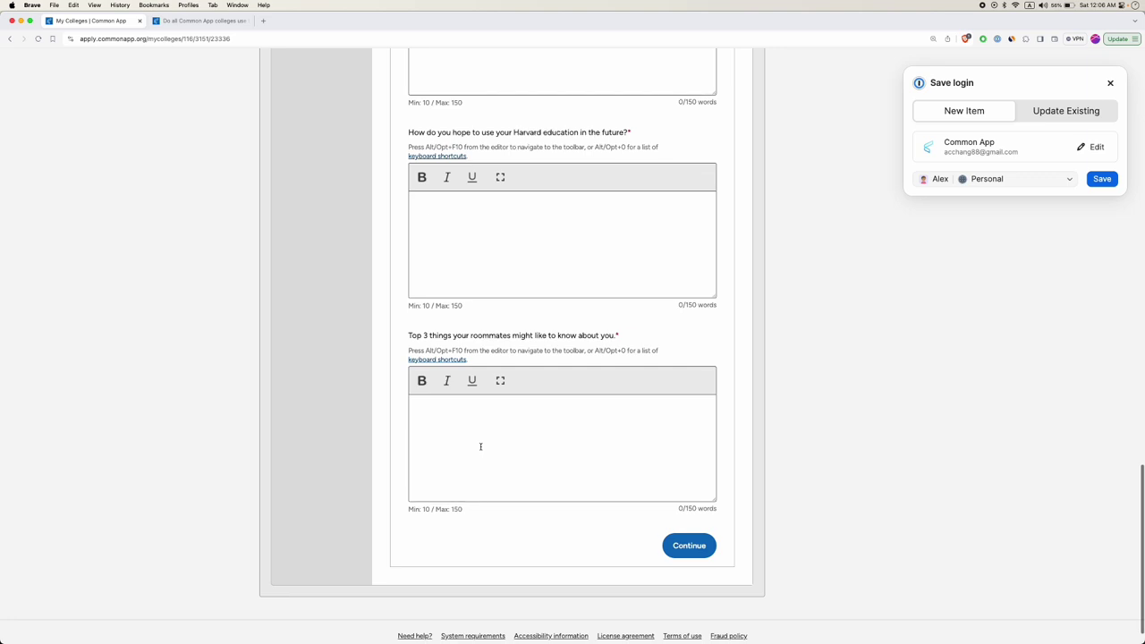
pyautogui.scroll(5, 501, 447)
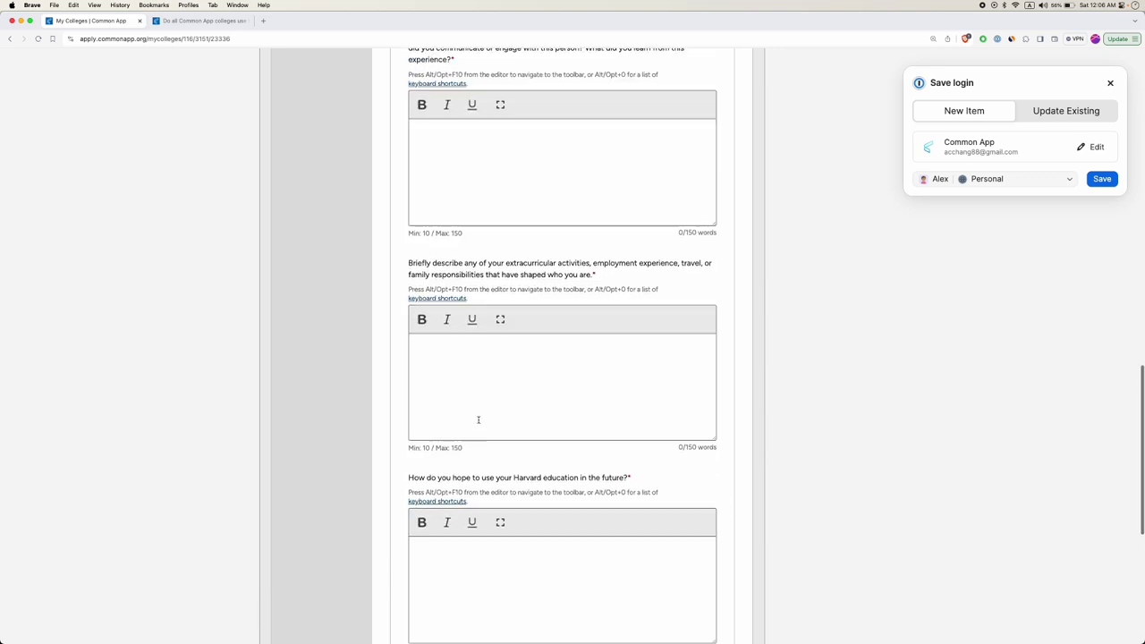
pyautogui.scroll(14, 483, 340)
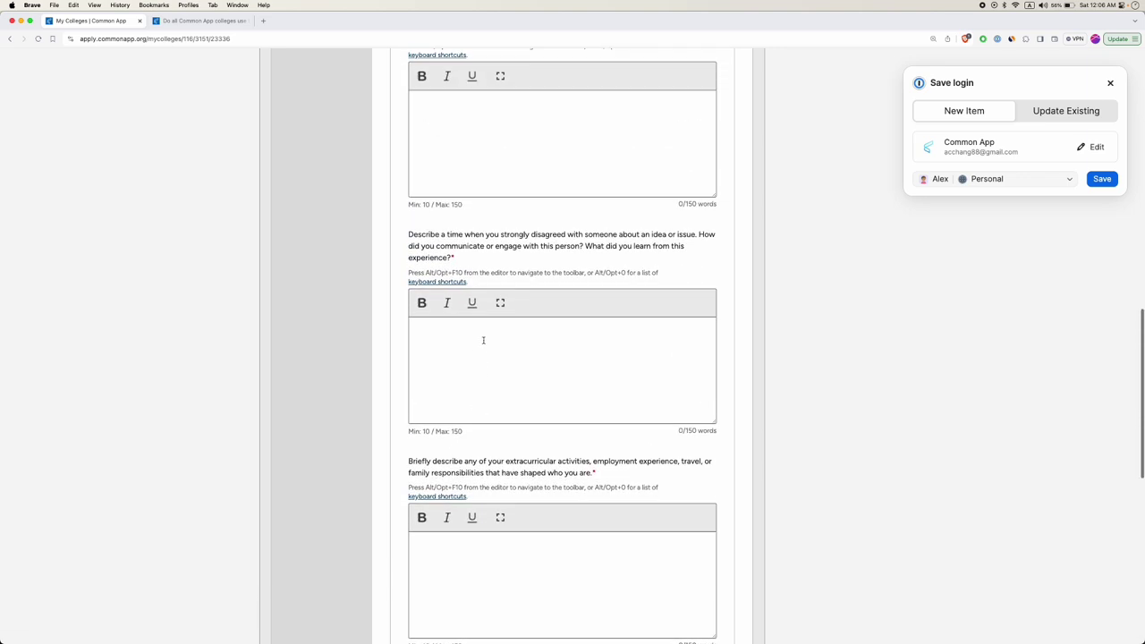
pyautogui.scroll(3, 483, 340)
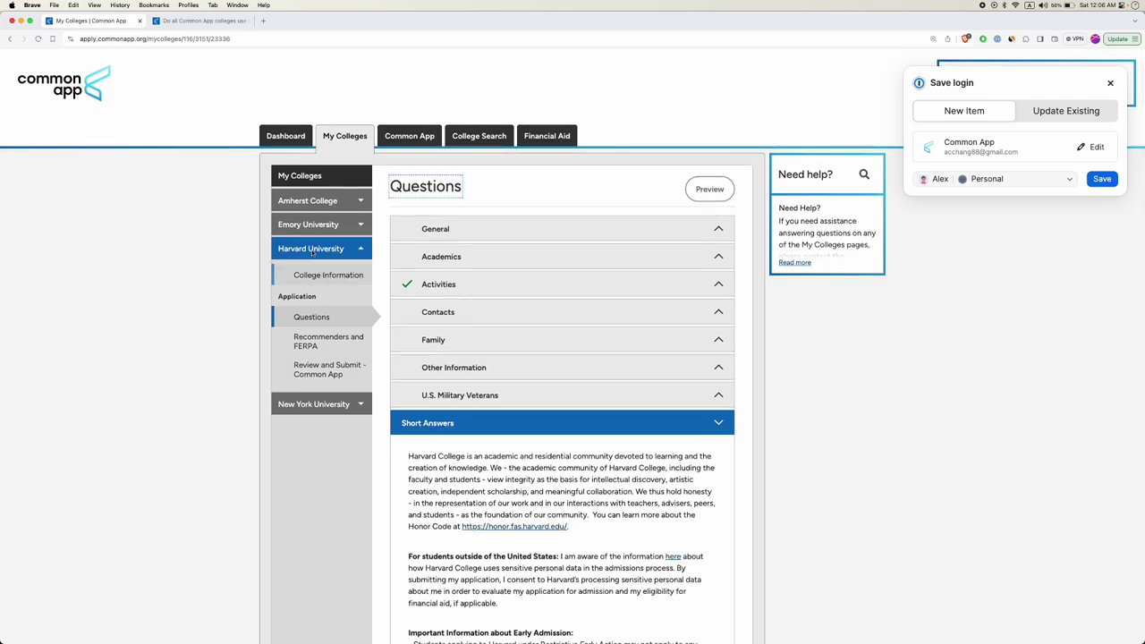
# Open NYU's Questions, expand Writing, and highlight 'Optional' in the 250-word bridge-builder prompt.
pyautogui.click(328, 405)
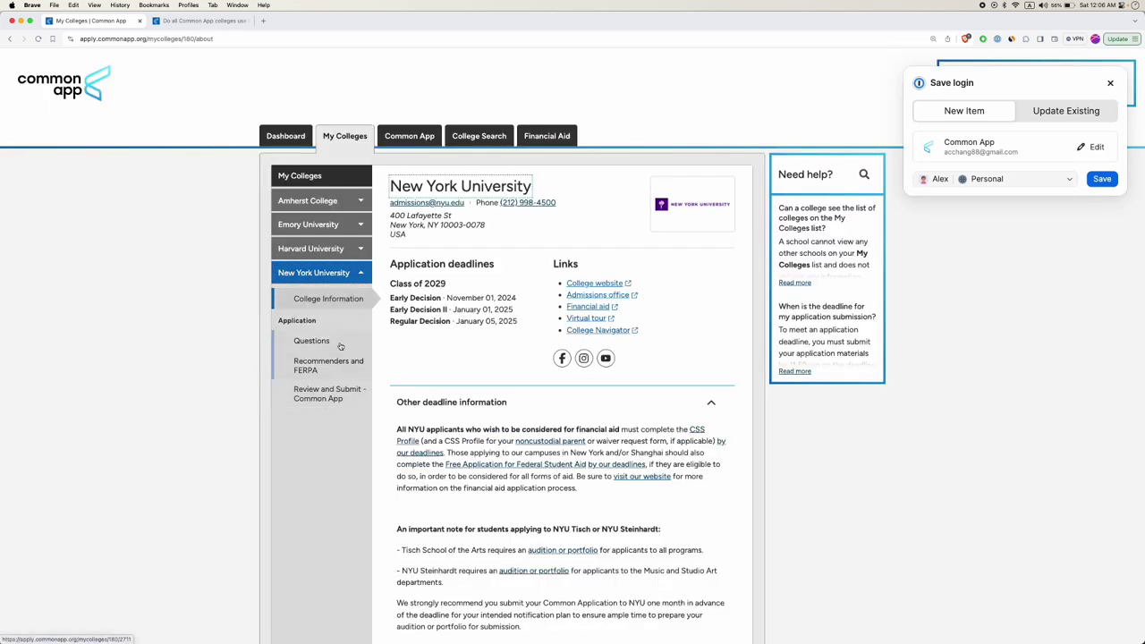
pyautogui.click(340, 346)
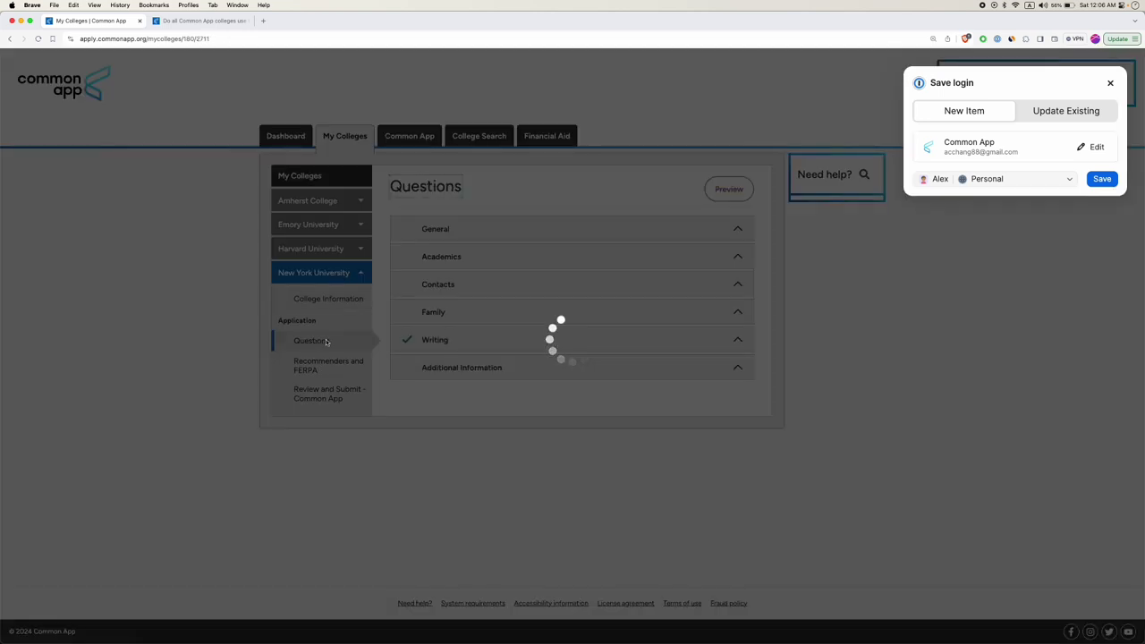
pyautogui.scroll(-10, 465, 411)
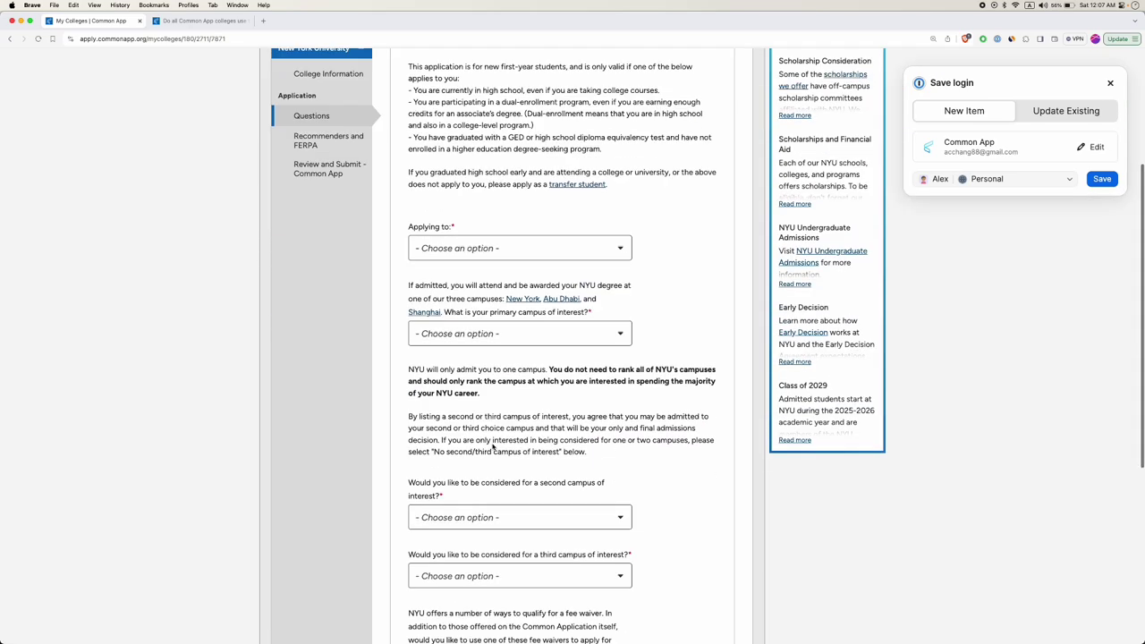
pyautogui.click(455, 495)
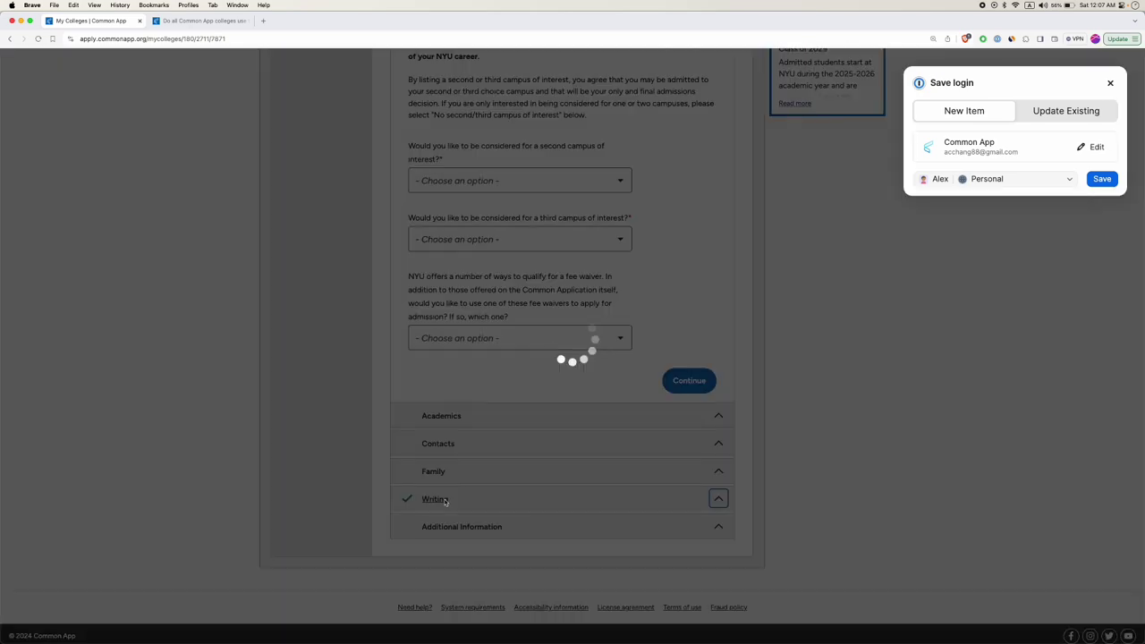
pyautogui.scroll(-5, 479, 340)
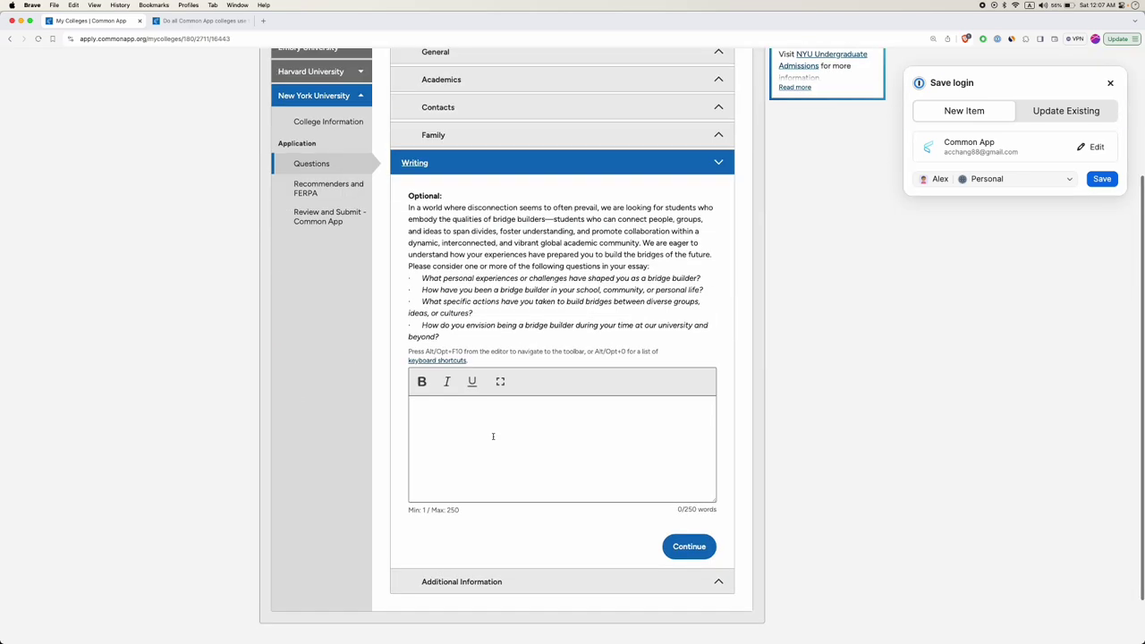
pyautogui.doubleClick(417, 175)
pyautogui.scroll(1, 332, 139)
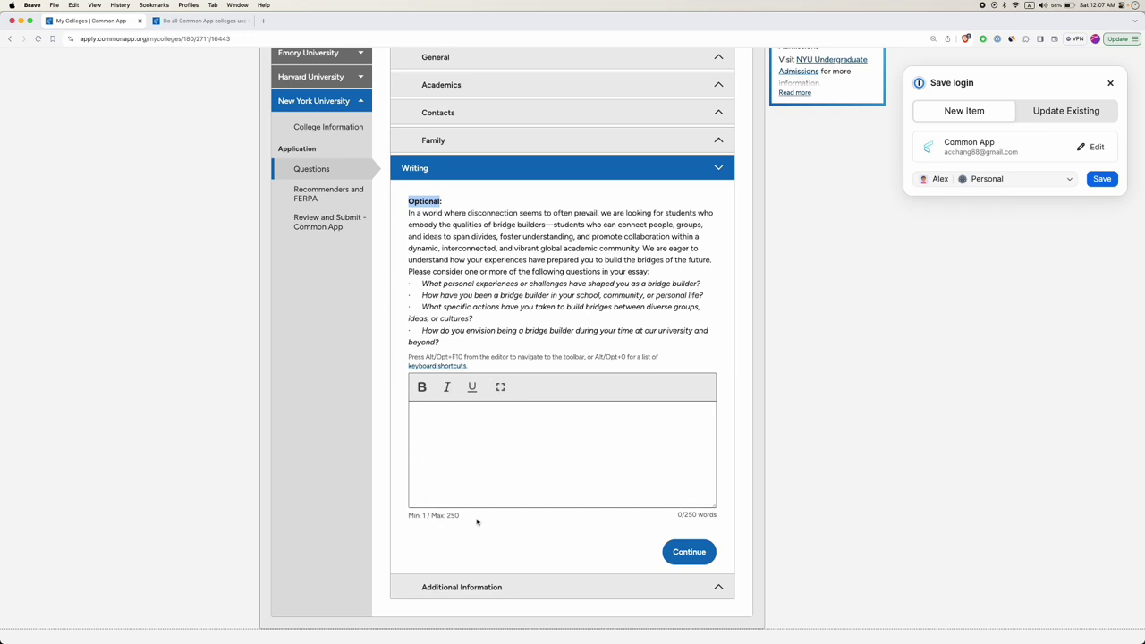
pyautogui.scroll(5, 477, 521)
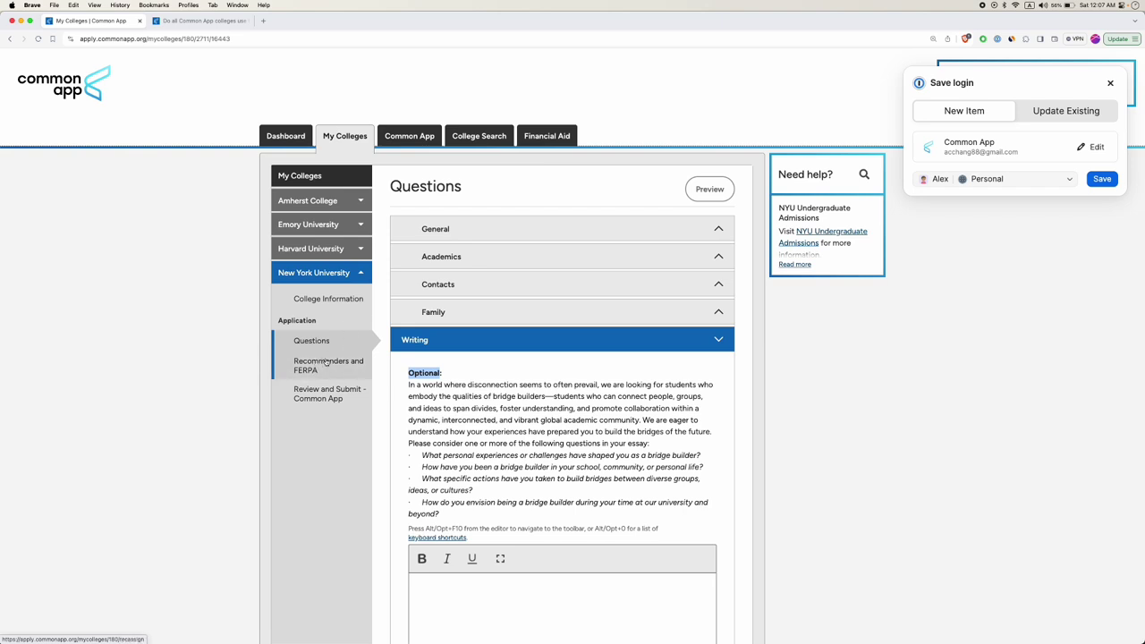
# Go to NYU's Recommenders and FERPA page from the sidebar.
pyautogui.click(331, 367)
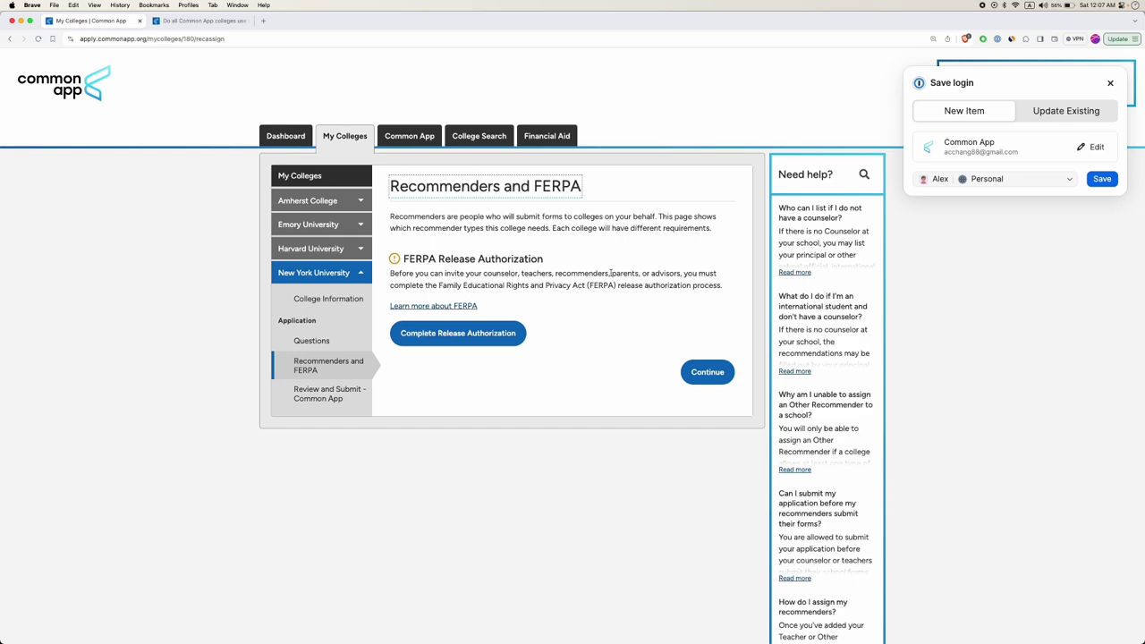
# Start NYU's FERPA release authorization and acknowledge the FERPA explanation.
pyautogui.click(487, 338)
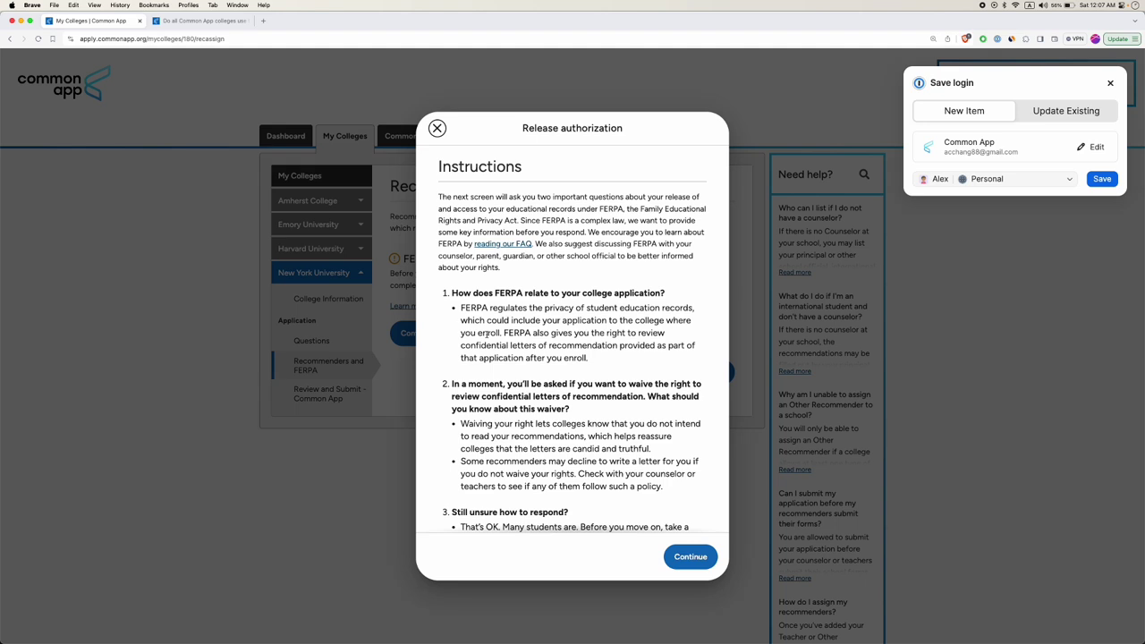
pyautogui.scroll(-5, 488, 333)
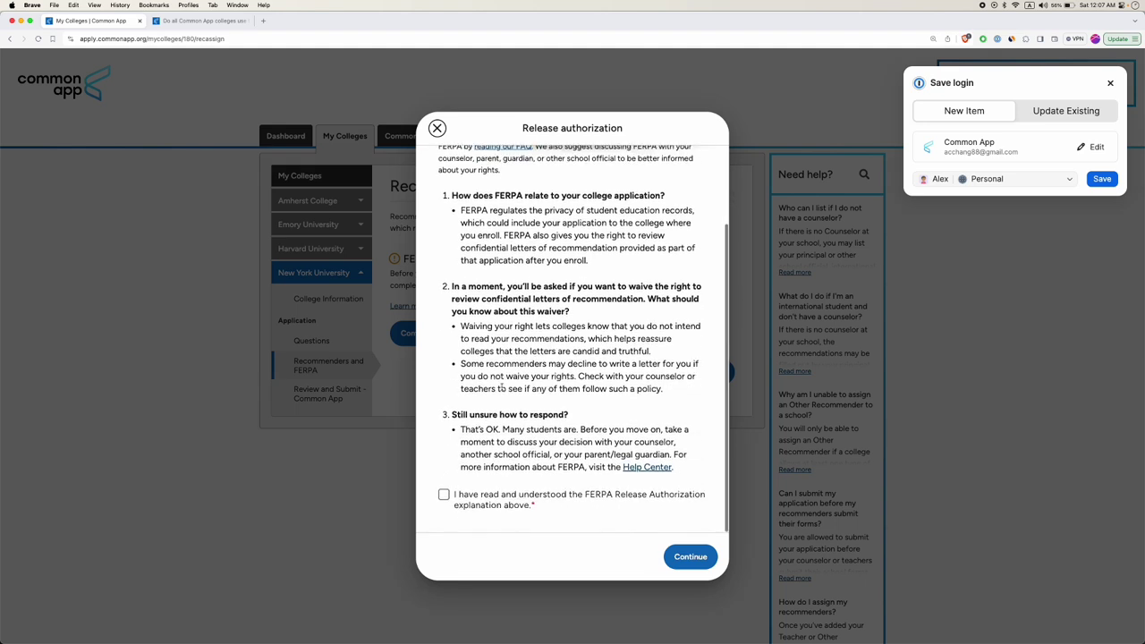
pyautogui.click(510, 499)
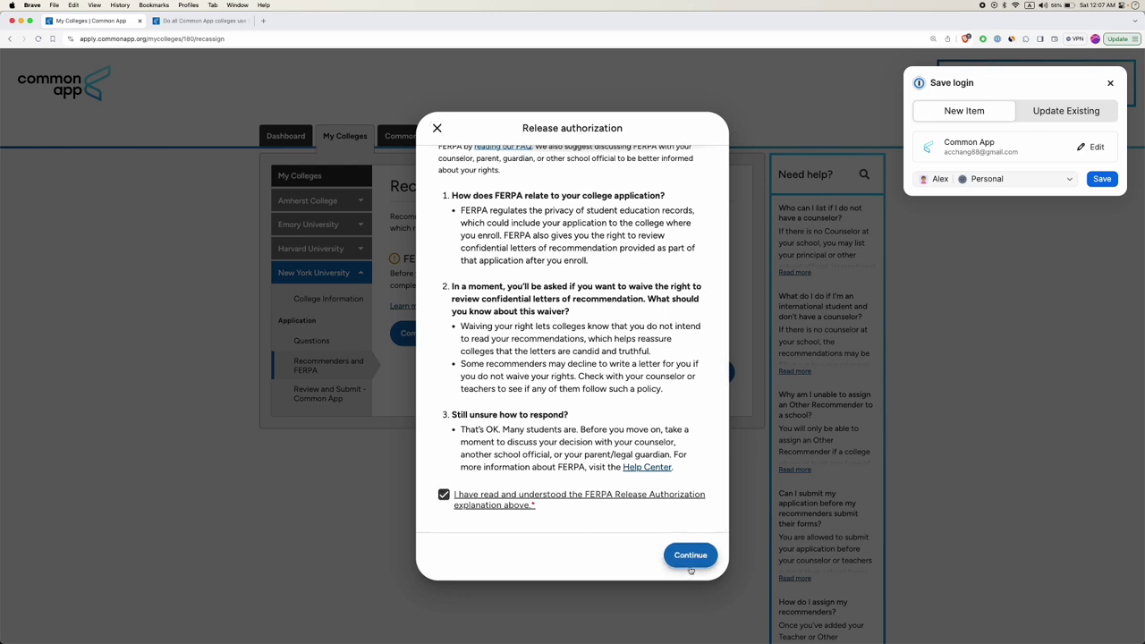
pyautogui.click(697, 561)
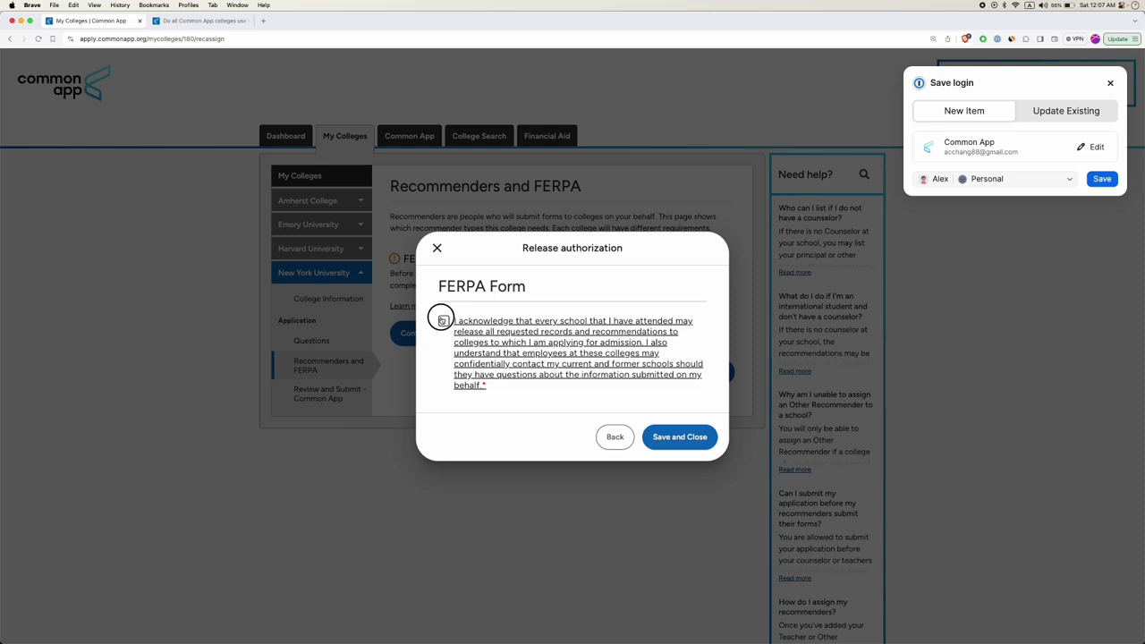
# Authorize schools to release records and choose to waive the right to review recommendations.
pyautogui.click(444, 320)
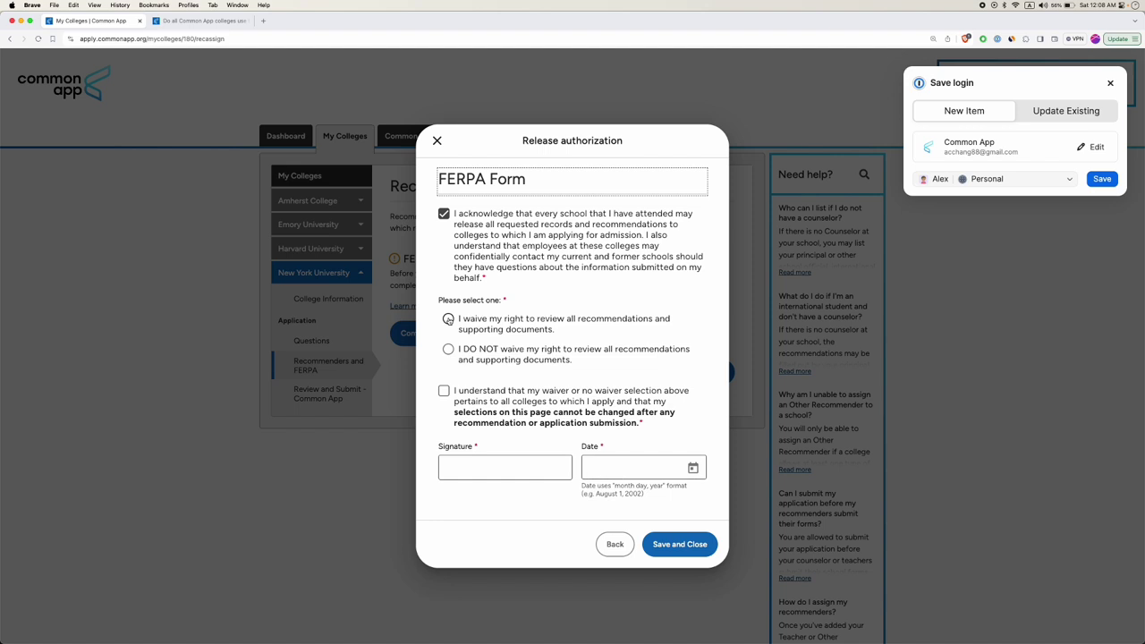
pyautogui.click(449, 319)
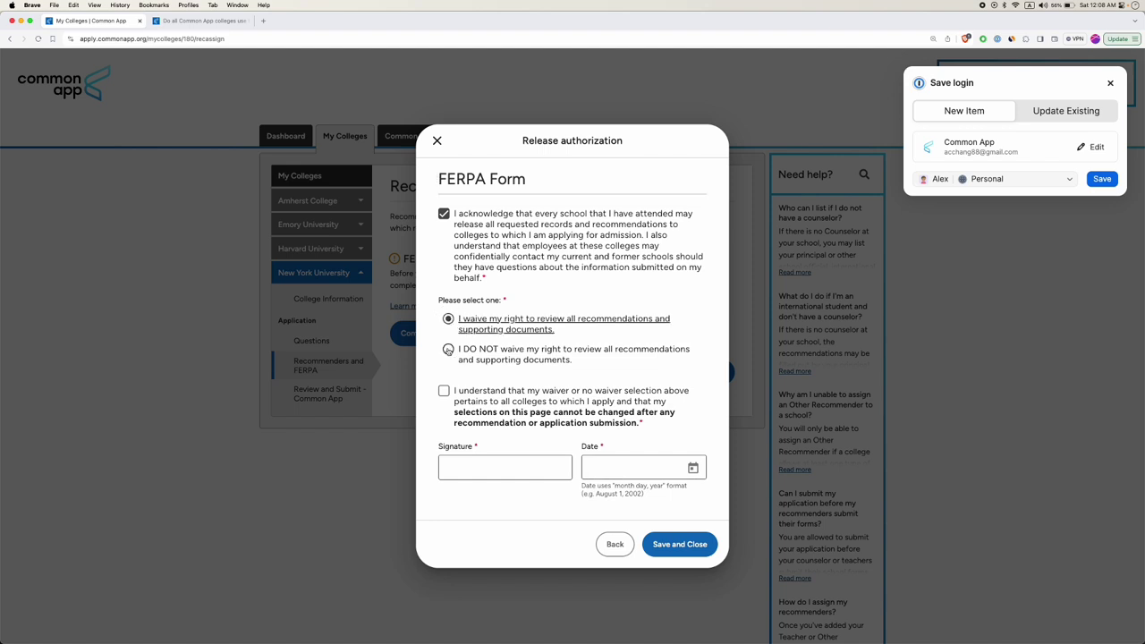
pyautogui.click(449, 349)
pyautogui.click(448, 306)
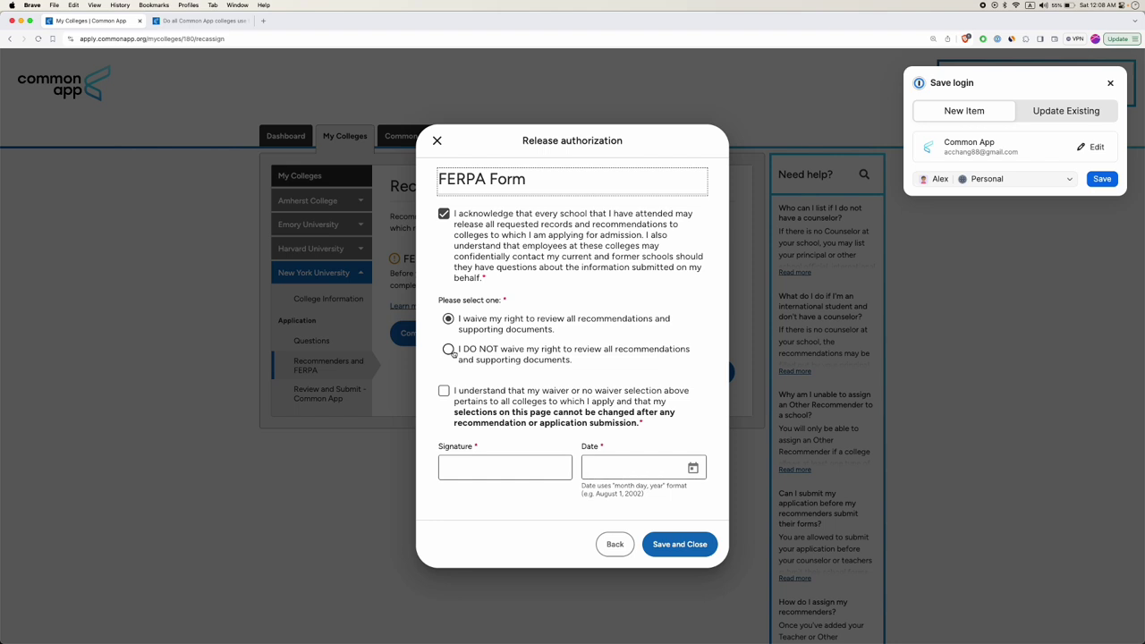
pyautogui.click(449, 350)
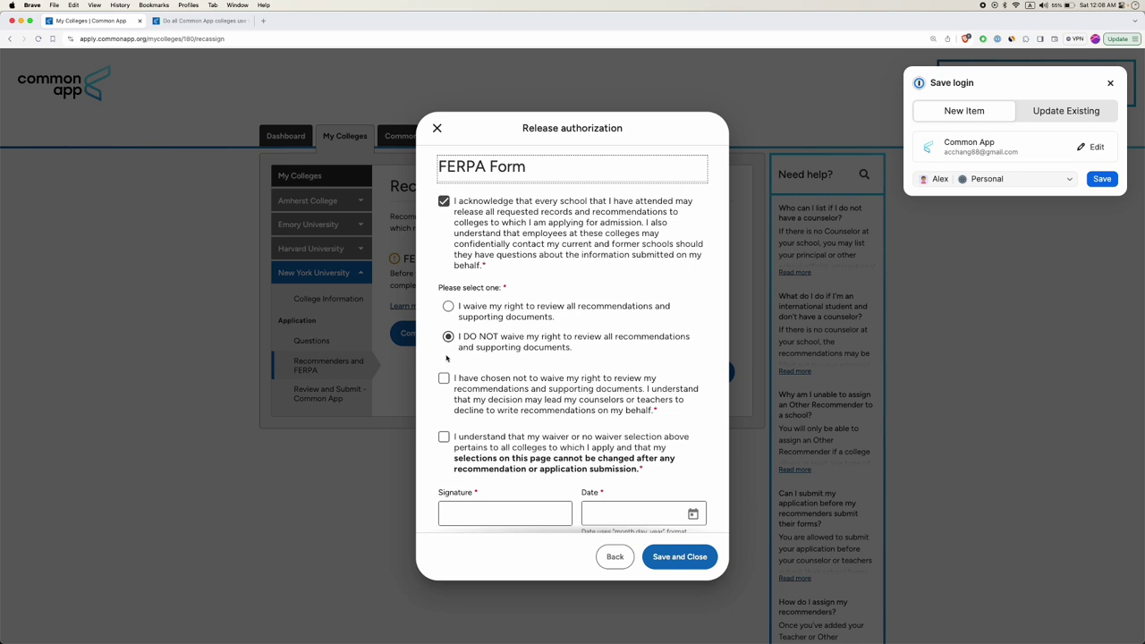
pyautogui.click(449, 307)
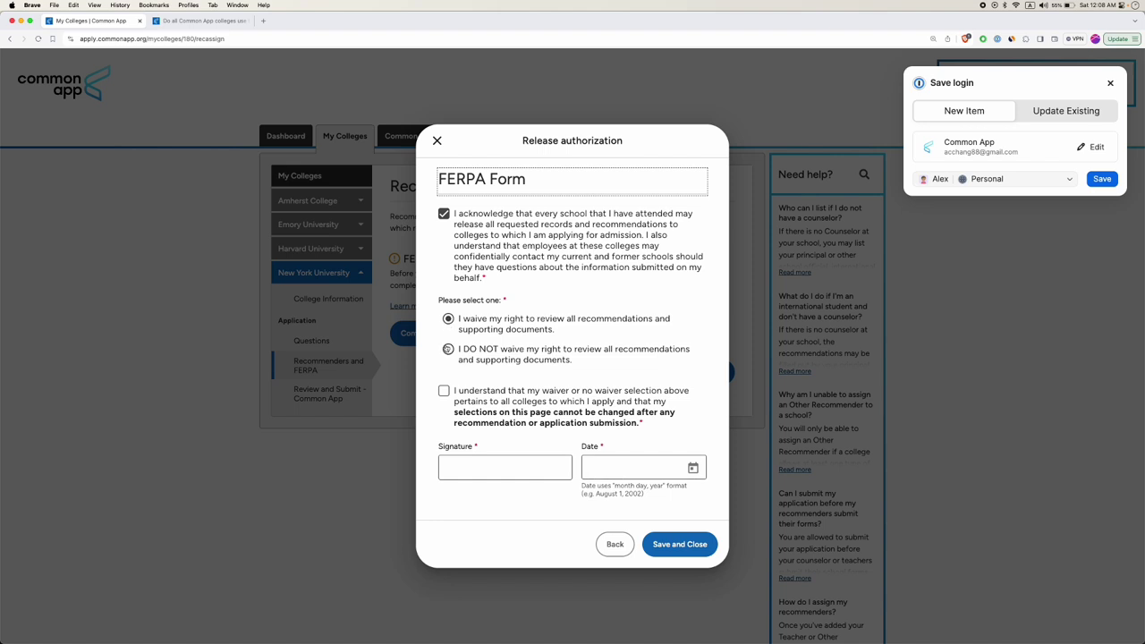
pyautogui.click(448, 348)
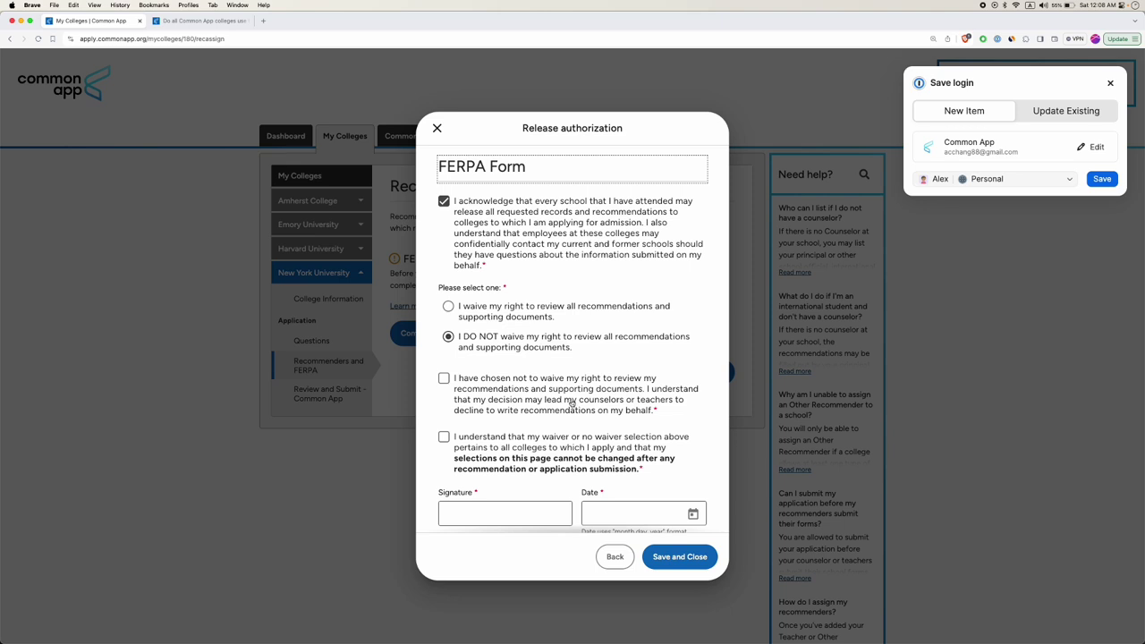
pyautogui.moveTo(571, 401); pyautogui.dragTo(654, 410)
pyautogui.click(448, 307)
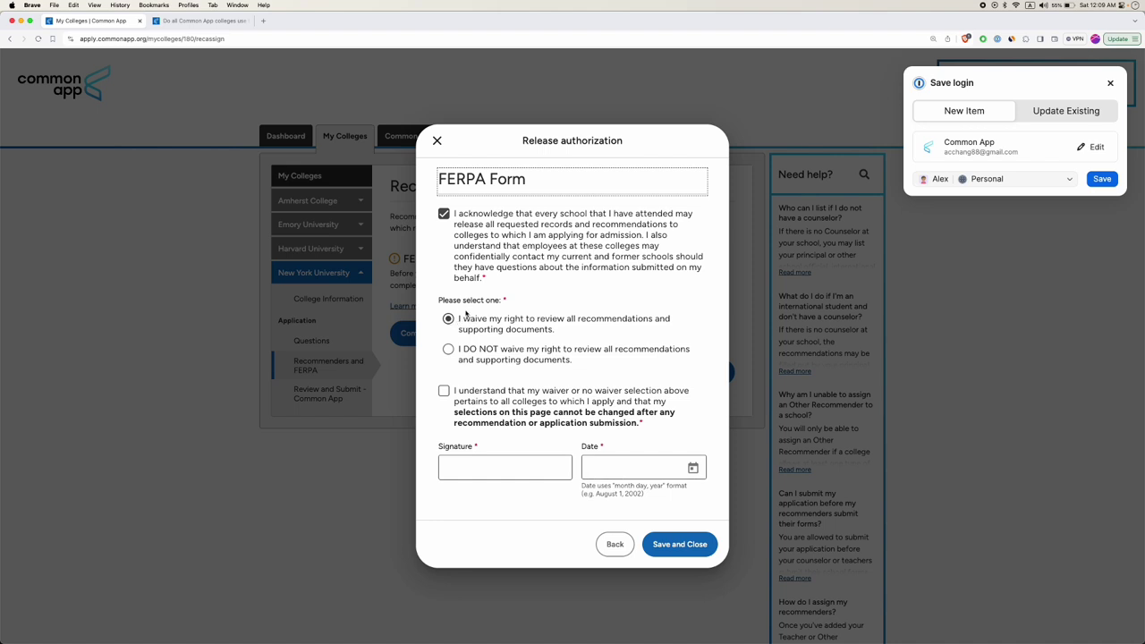
# Confirm the waiver choice is final and sign the FERPA form with the applicant's name.
pyautogui.click(445, 392)
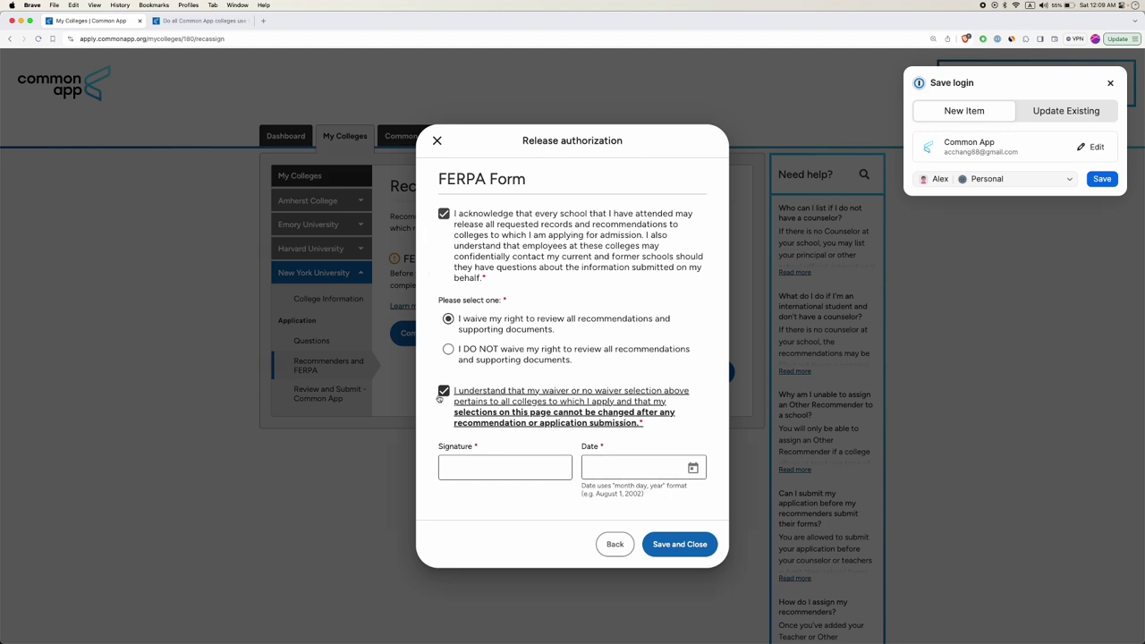
pyautogui.click(495, 465)
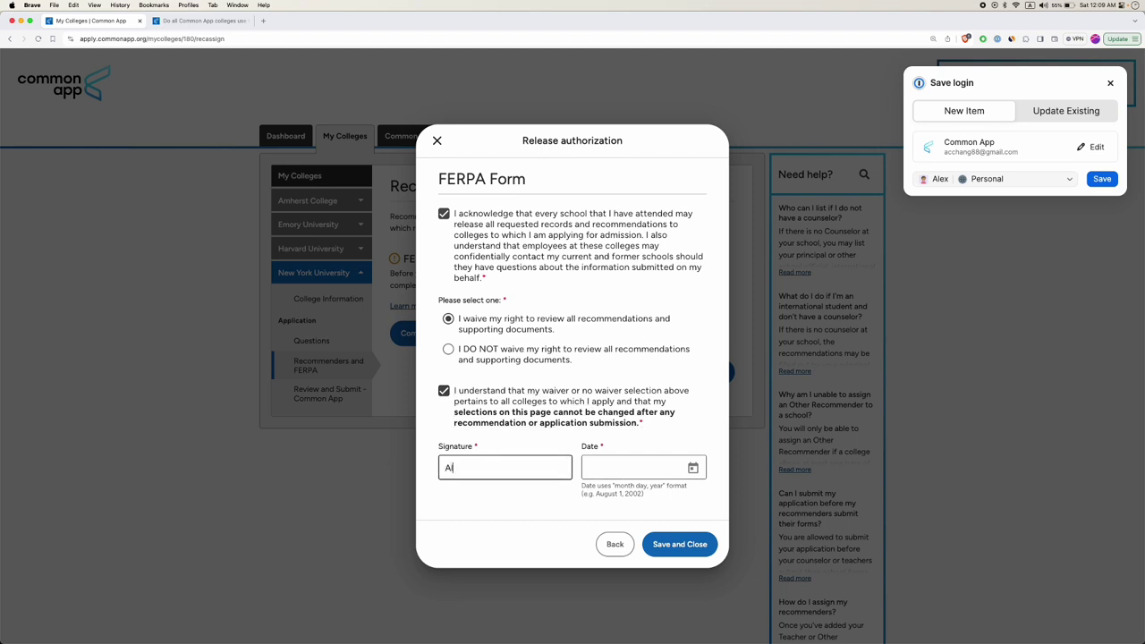
pyautogui.click(633, 469)
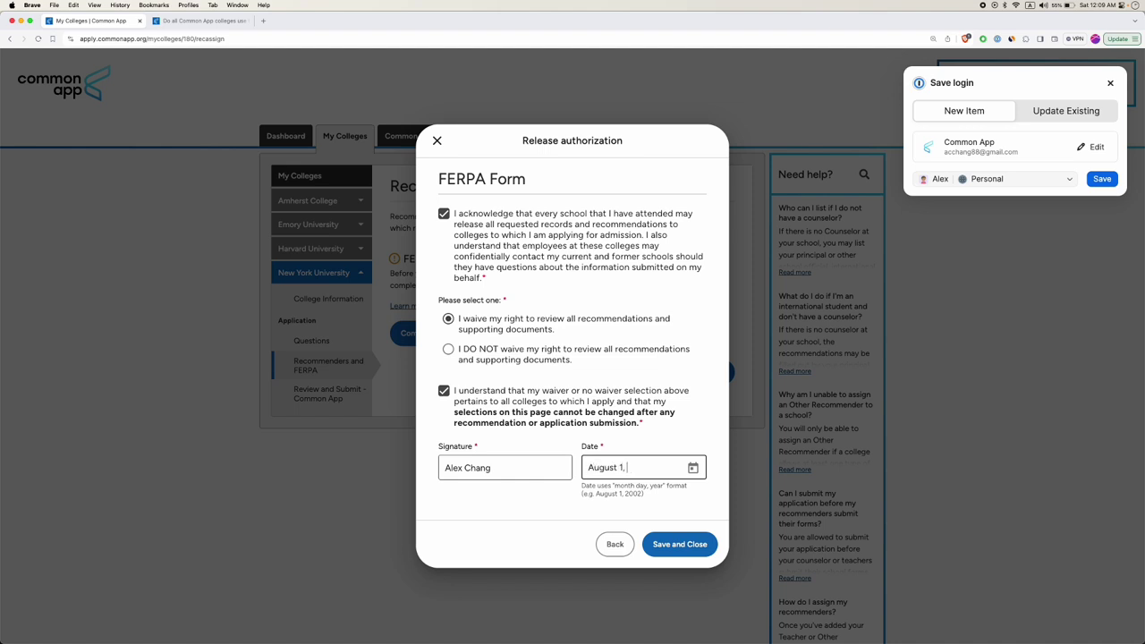
# Set the FERPA signature date to August 2, 2024 and save the form.
pyautogui.click(680, 543)
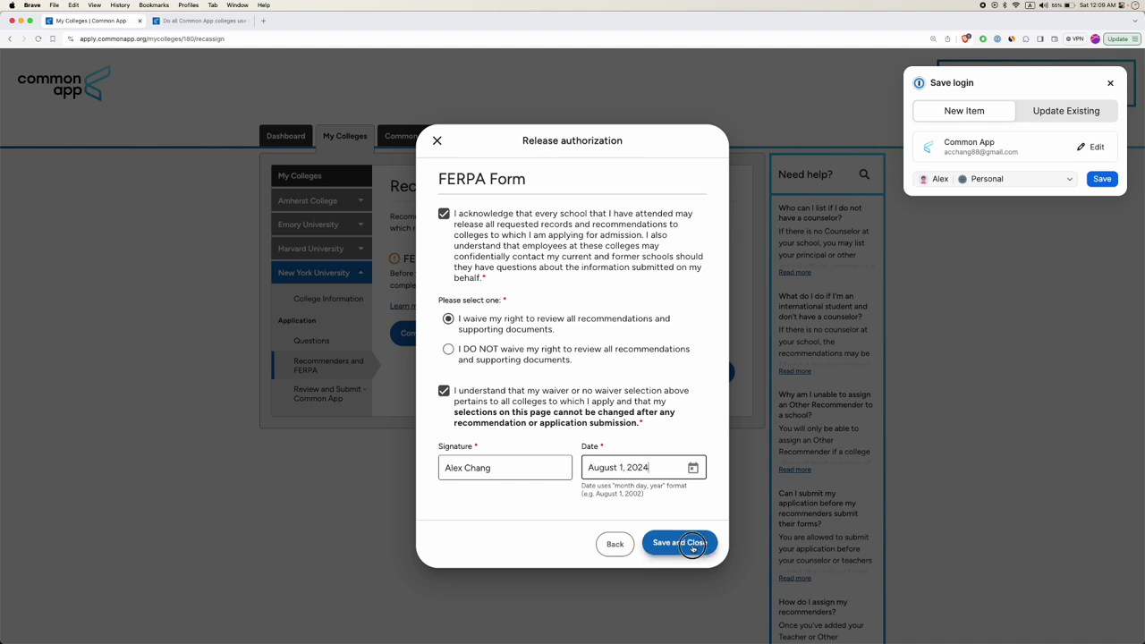
pyautogui.click(649, 471)
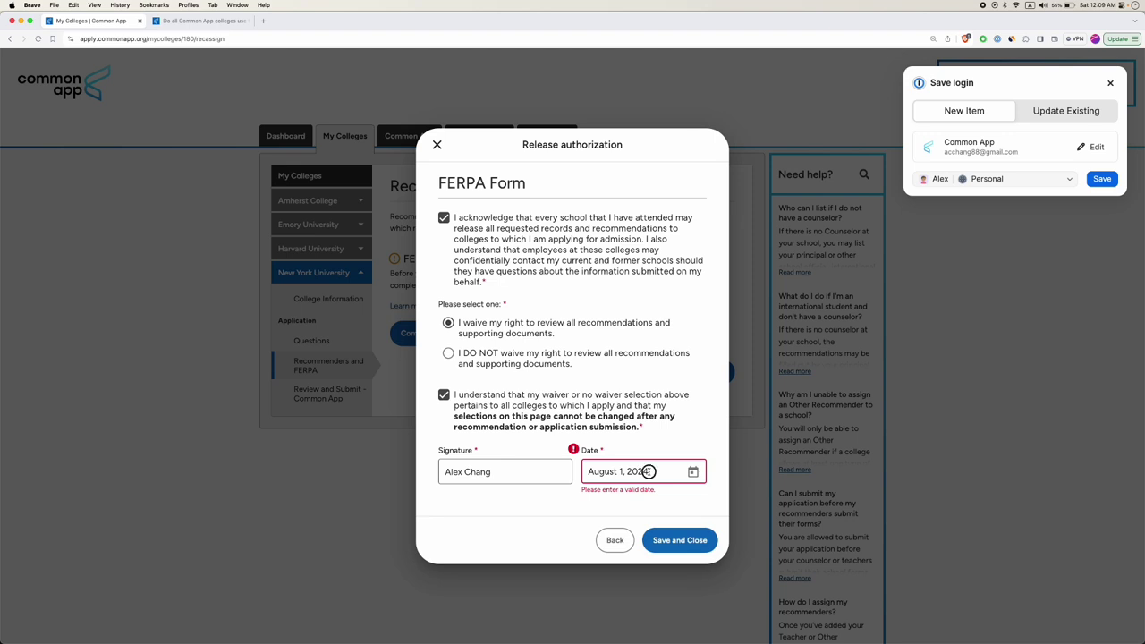
pyautogui.click(692, 472)
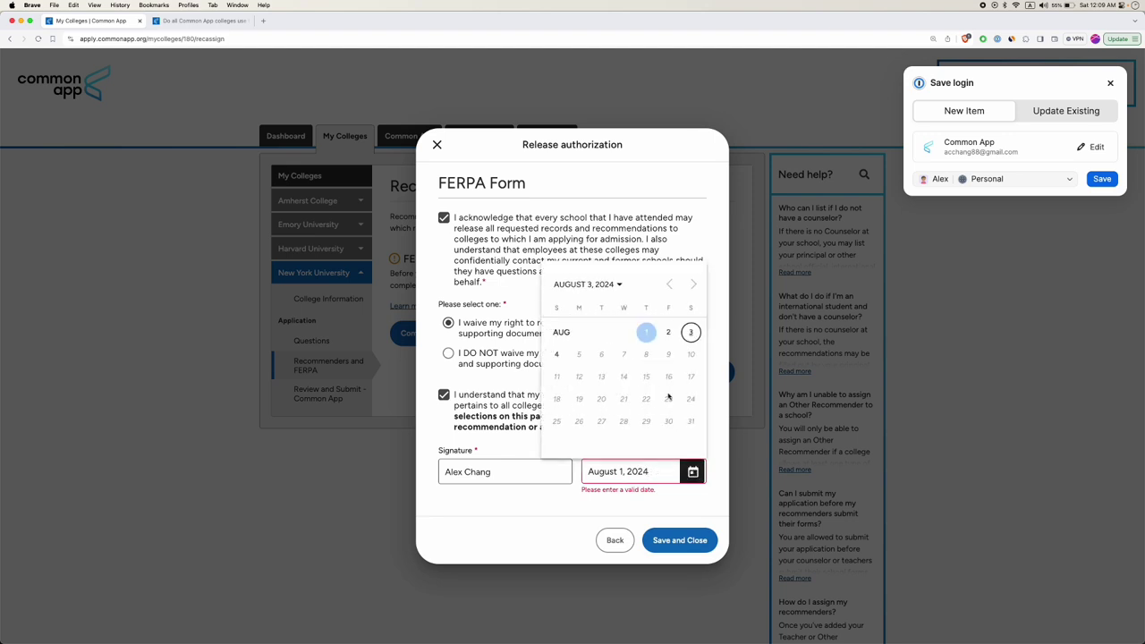
pyautogui.click(667, 332)
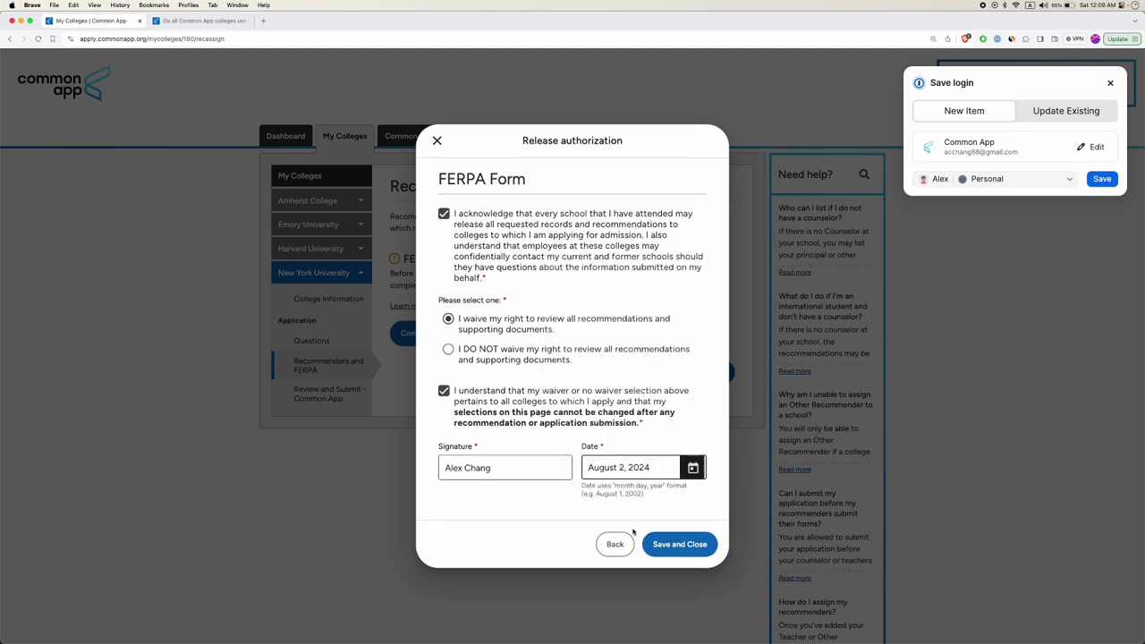
pyautogui.click(680, 544)
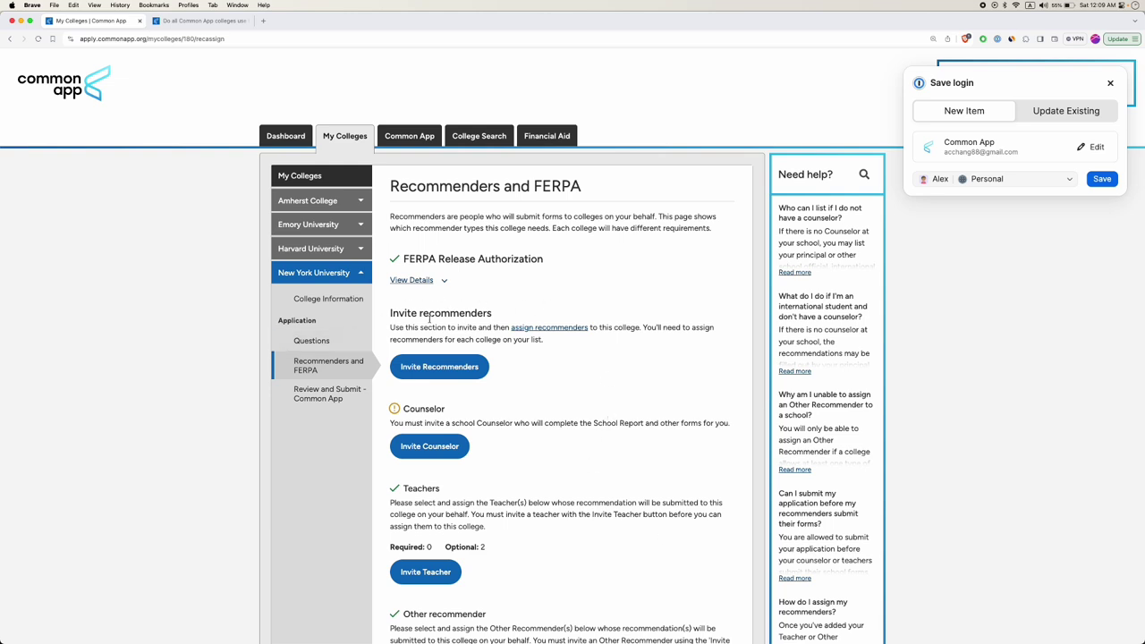
# Open the Invite Teacher form from NYU's recommender options.
pyautogui.click(452, 368)
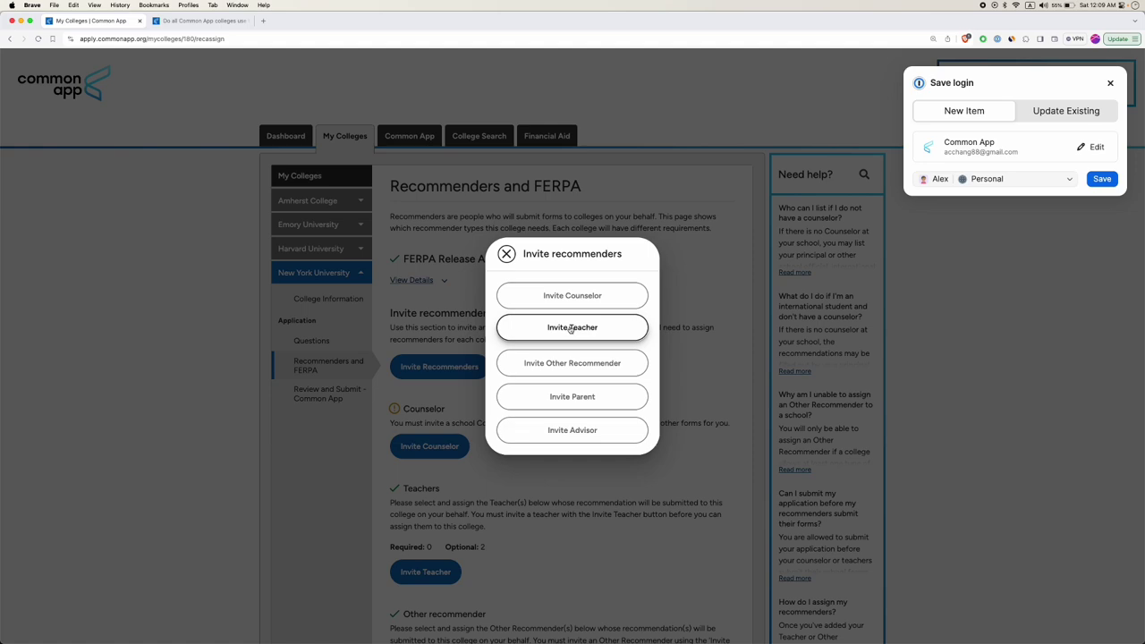
pyautogui.click(571, 330)
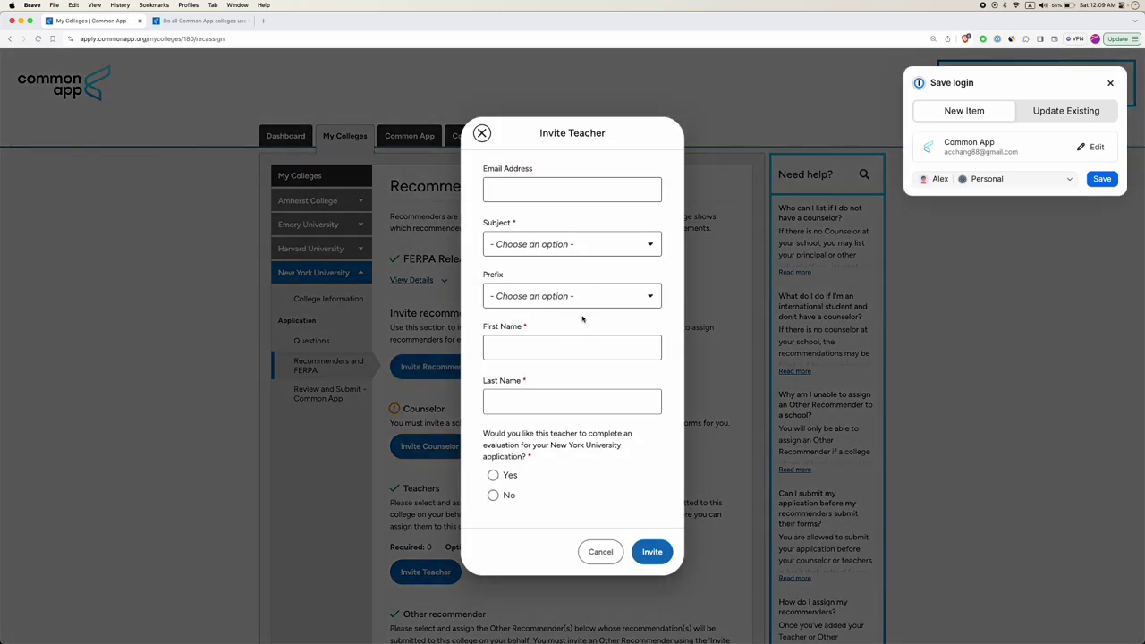
pyautogui.click(541, 192)
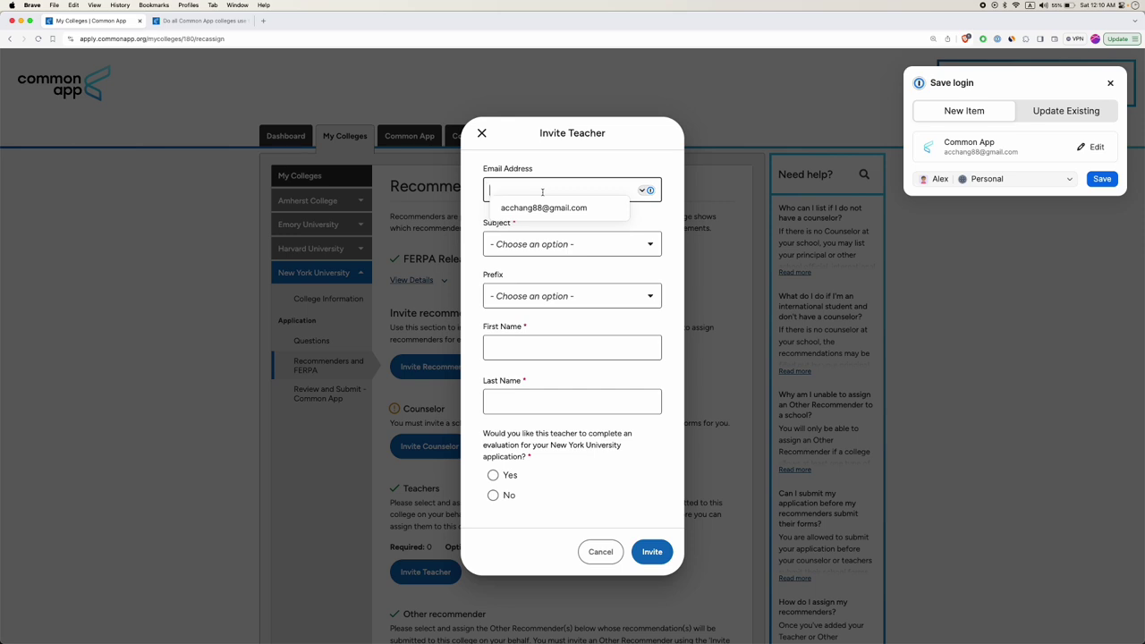
pyautogui.press('Escape')
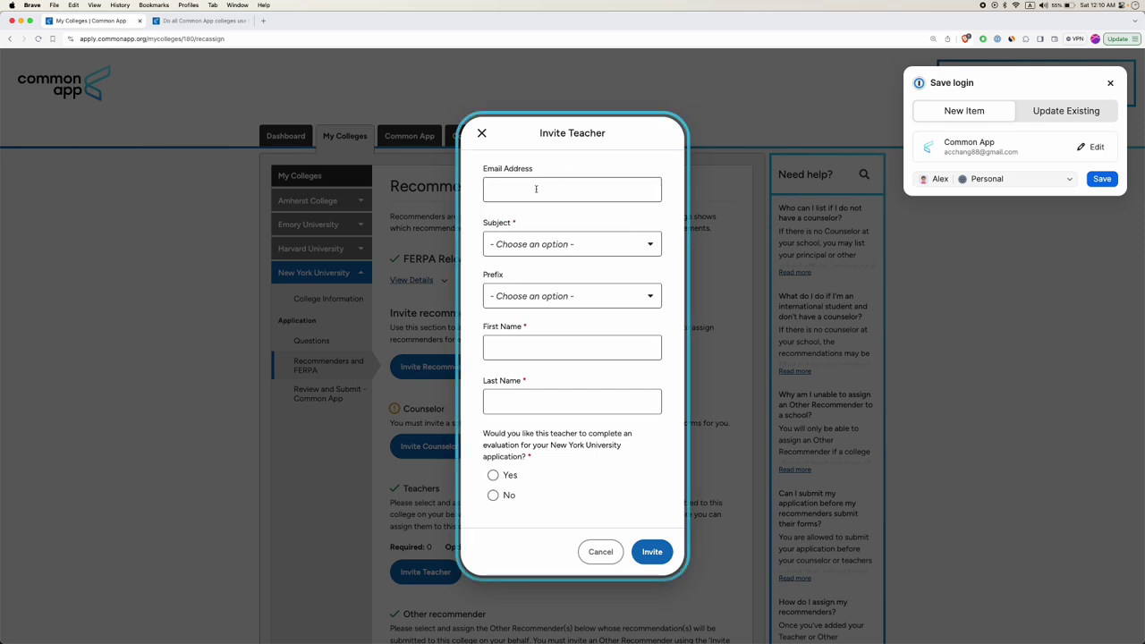
# Set the teacher's subject to Math, answer Yes to the evaluation question, then cancel unsent.
pyautogui.click(531, 244)
pyautogui.scroll(-2, 531, 267)
pyautogui.scroll(2, 515, 309)
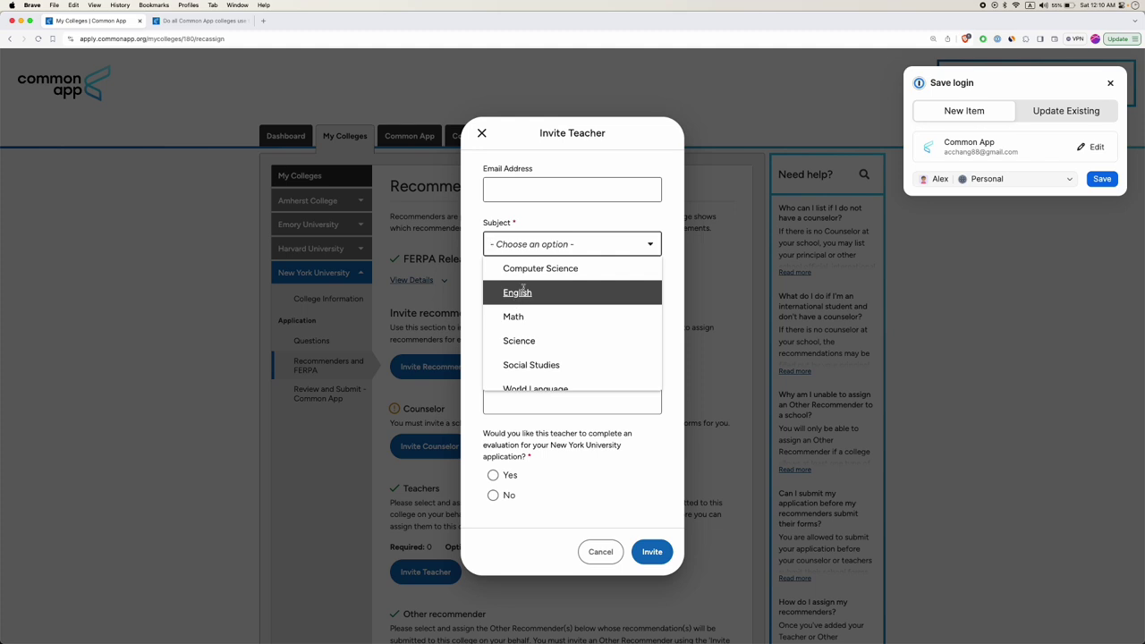
pyautogui.click(522, 315)
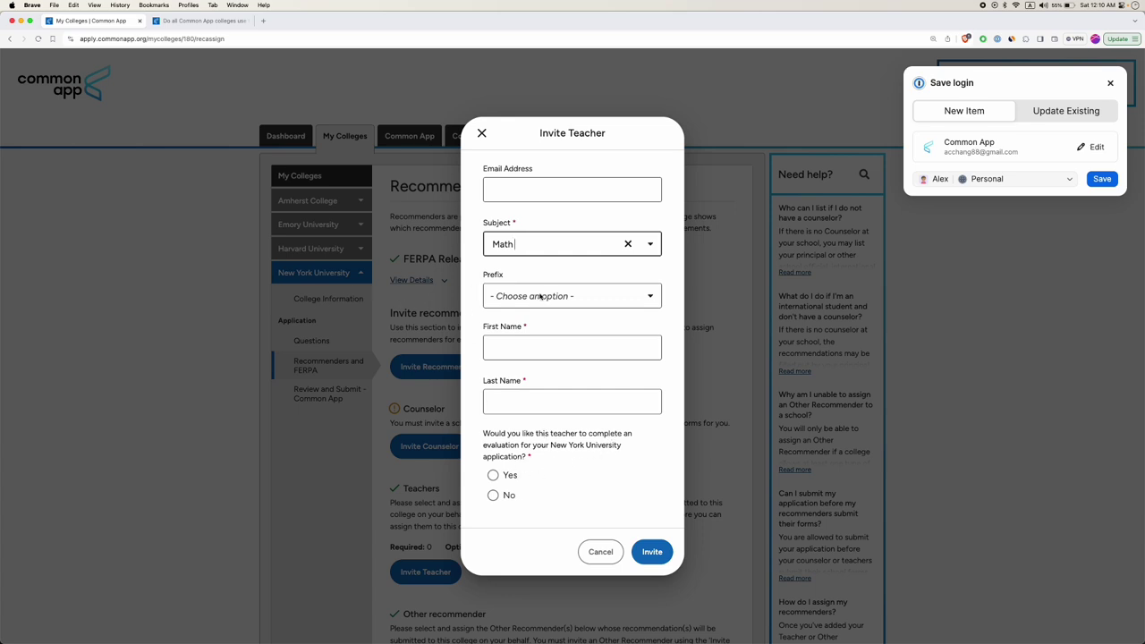
pyautogui.click(493, 476)
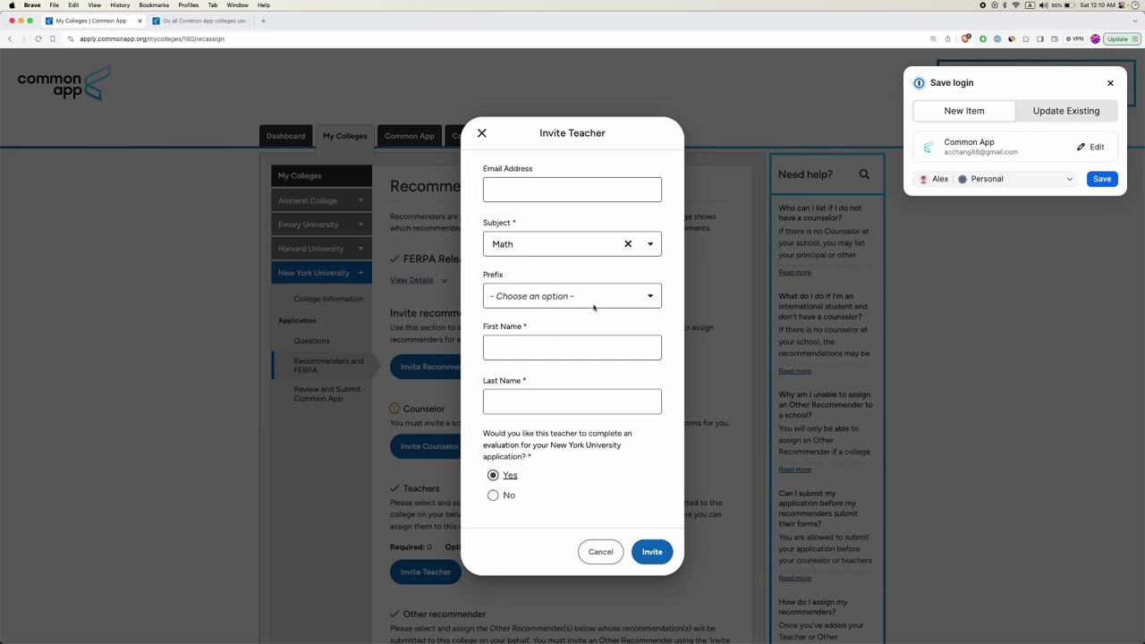
pyautogui.click(600, 552)
pyautogui.scroll(-2, 517, 390)
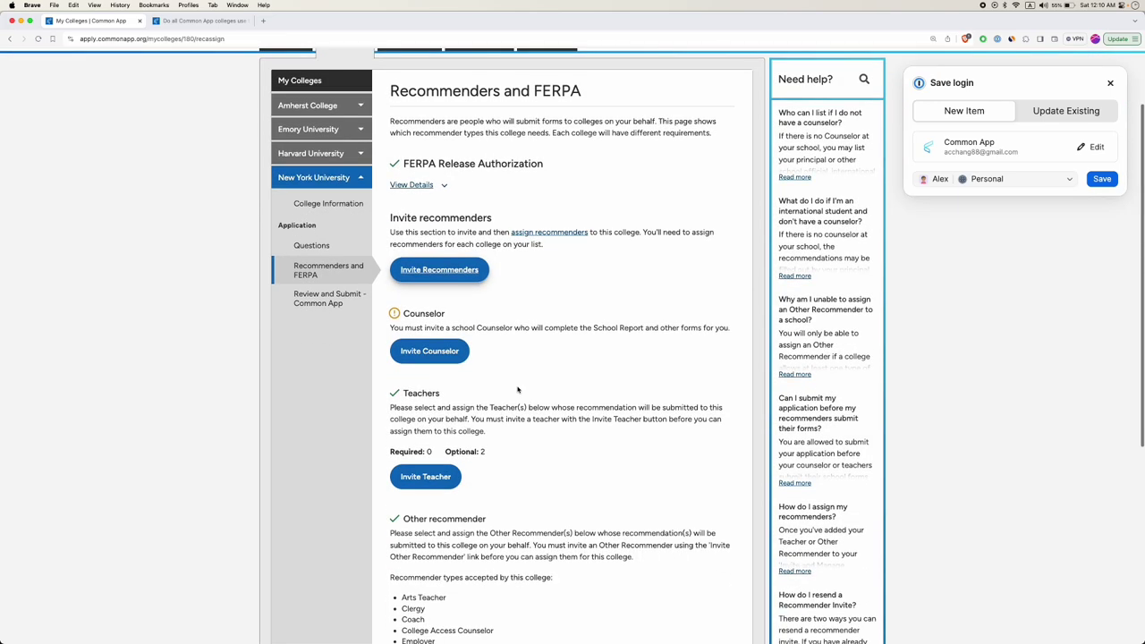
pyautogui.click(434, 350)
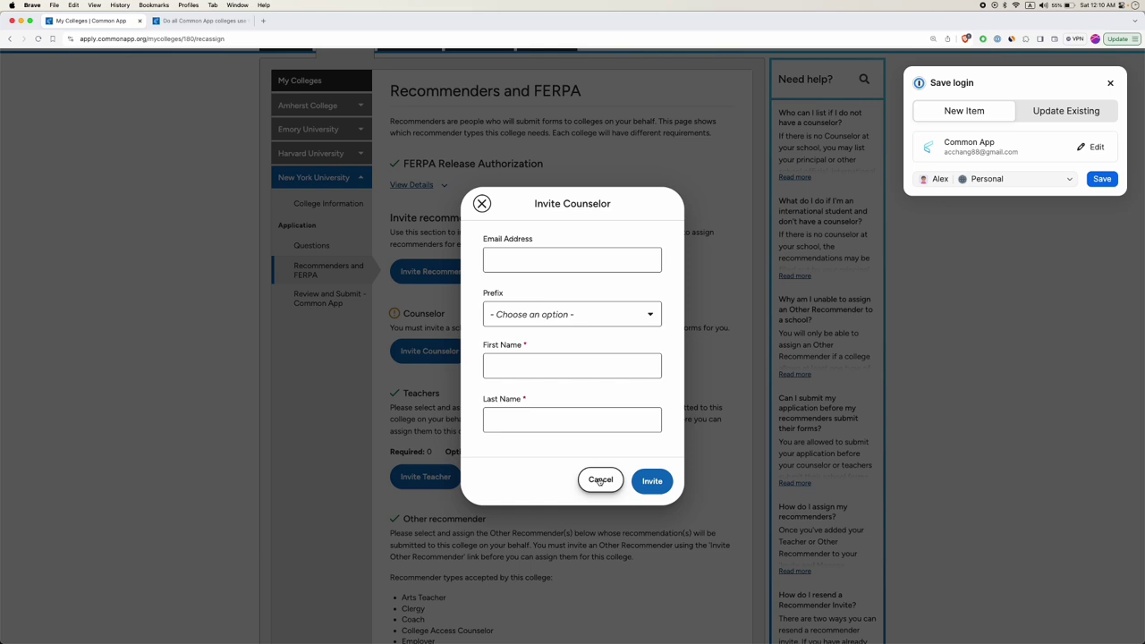
pyautogui.click(599, 481)
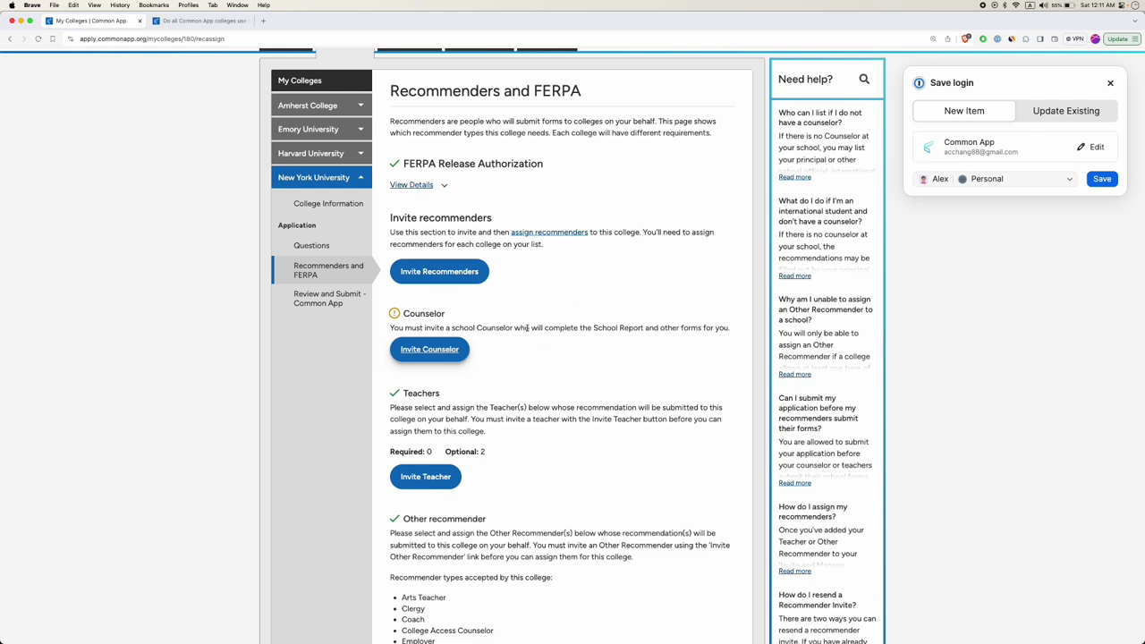
pyautogui.scroll(-2, 525, 349)
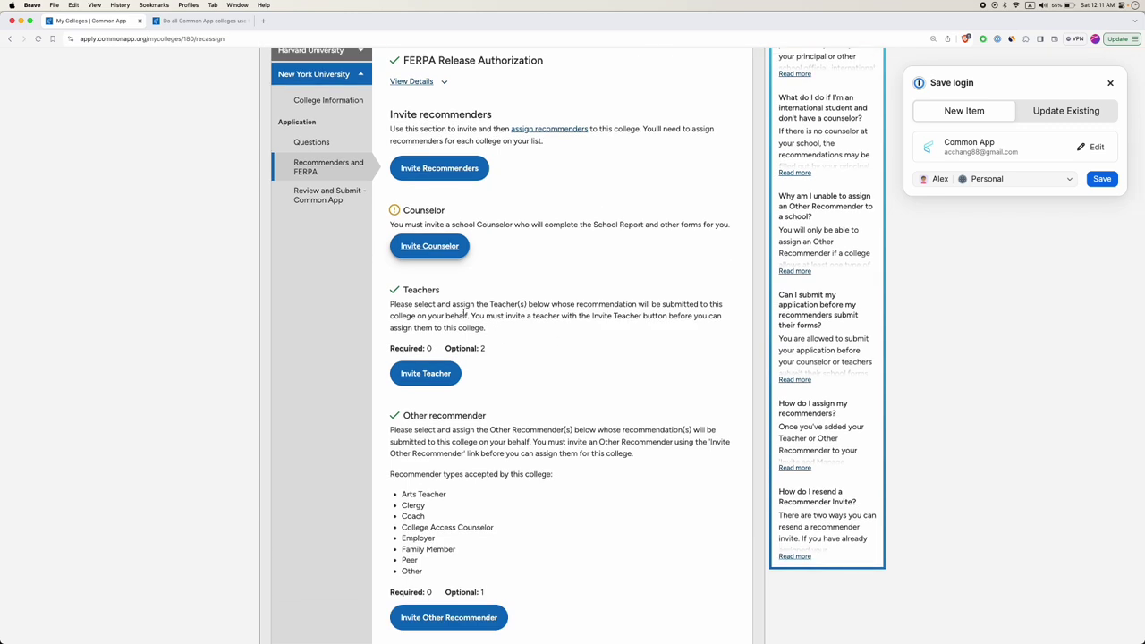
pyautogui.scroll(1, 494, 330)
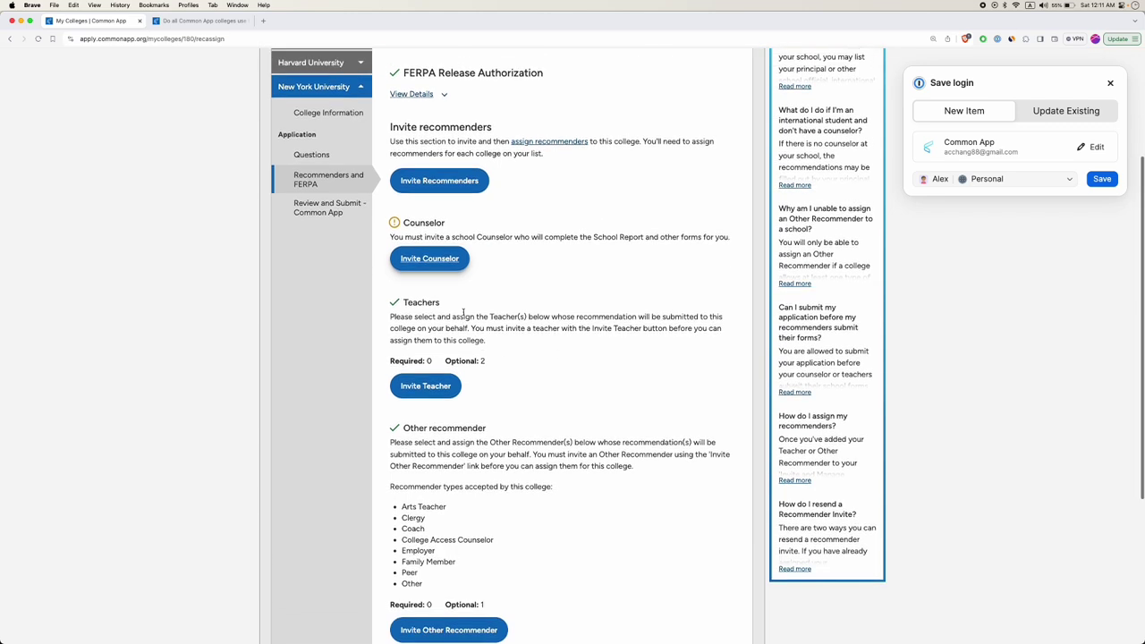
pyautogui.click(425, 387)
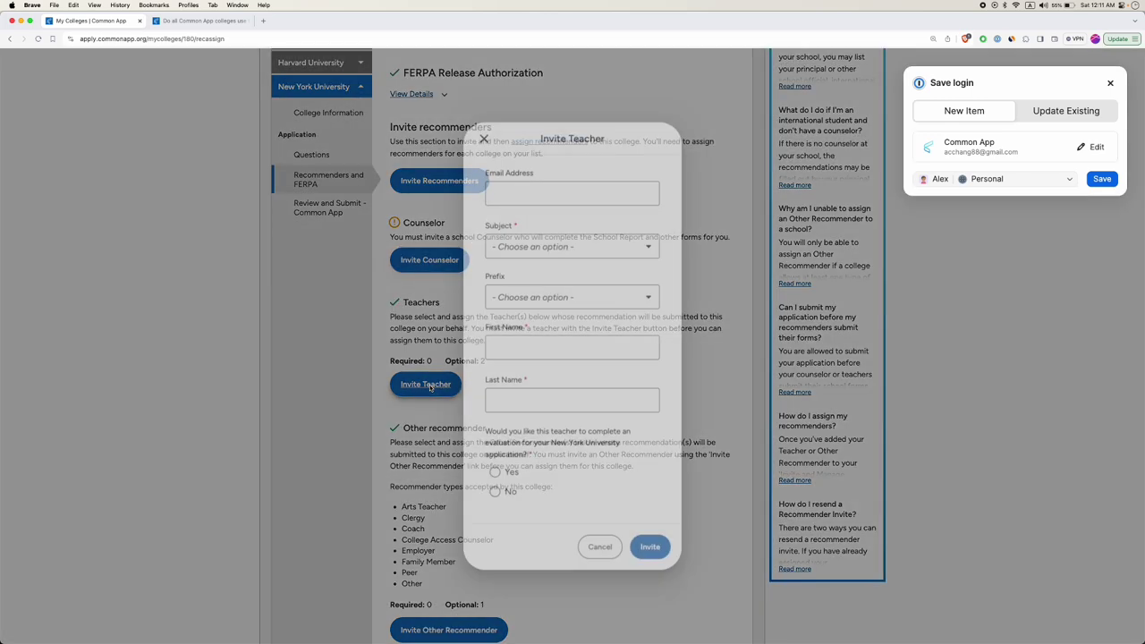
pyautogui.click(481, 133)
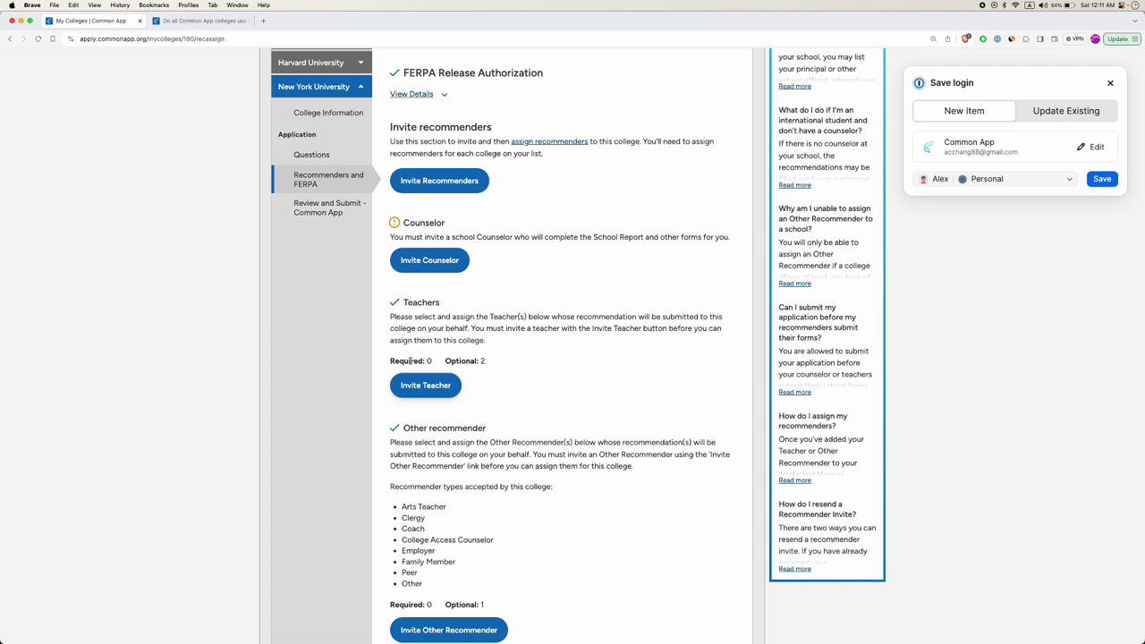
pyautogui.moveTo(454, 359); pyautogui.dragTo(494, 360)
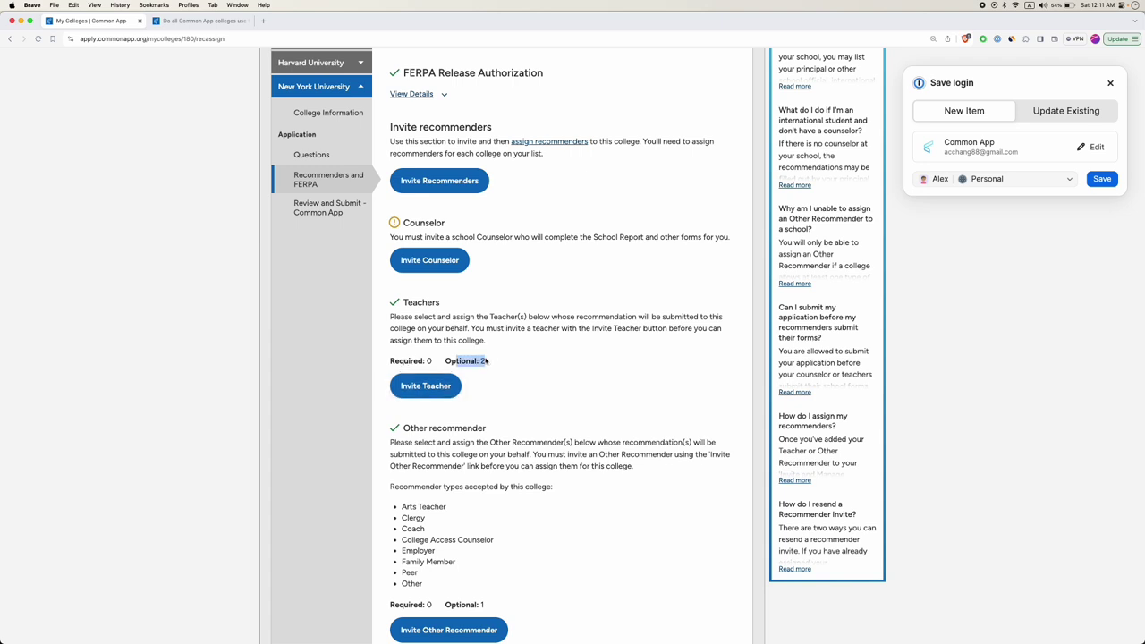
pyautogui.scroll(-3, 485, 351)
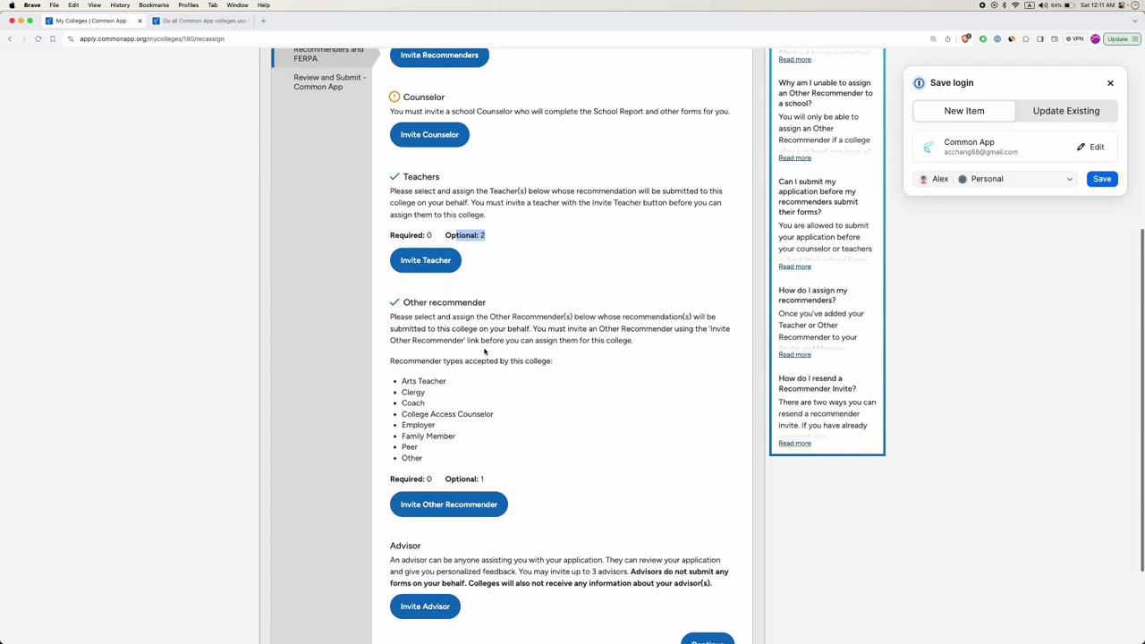
pyautogui.scroll(-1, 461, 340)
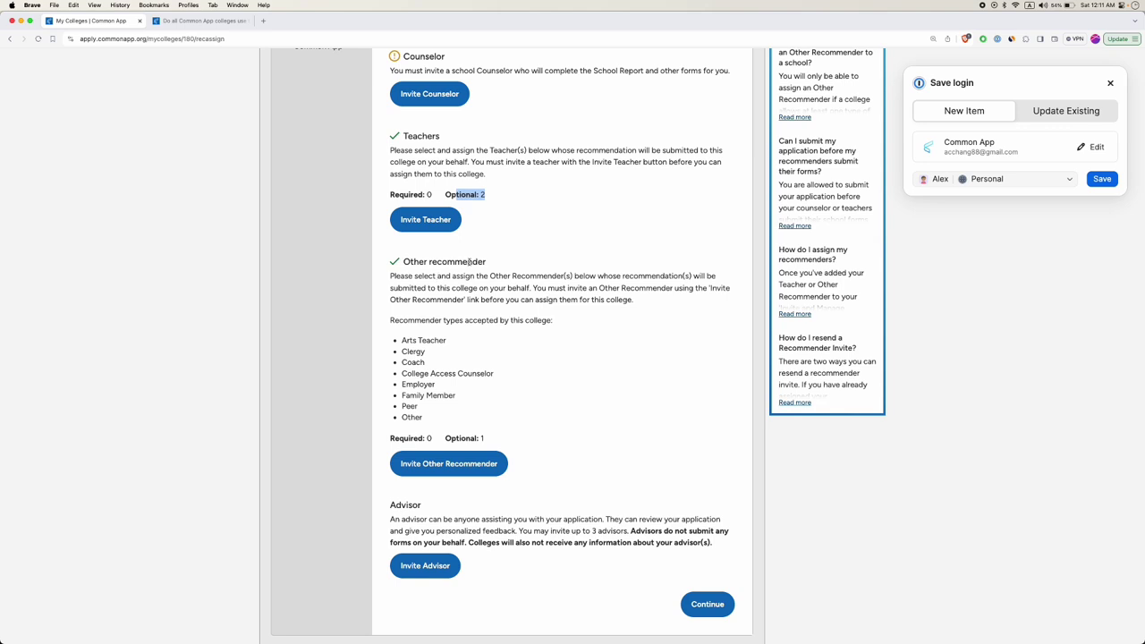
pyautogui.moveTo(408, 340); pyautogui.dragTo(439, 340)
pyautogui.doubleClick(413, 352)
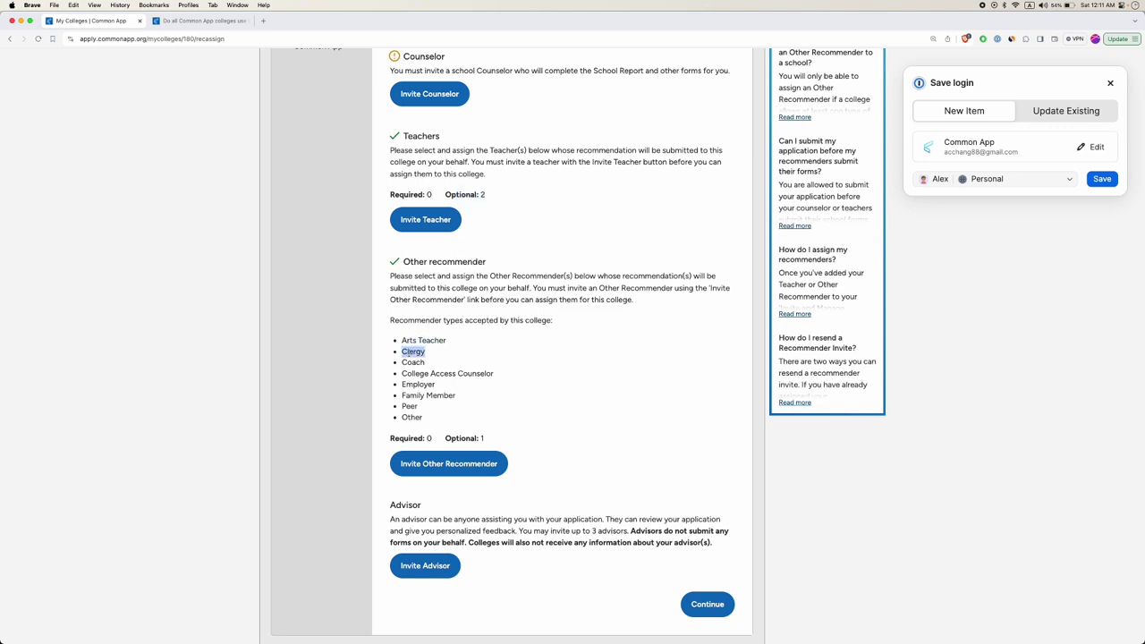
pyautogui.doubleClick(412, 362)
pyautogui.moveTo(404, 373); pyautogui.dragTo(488, 375)
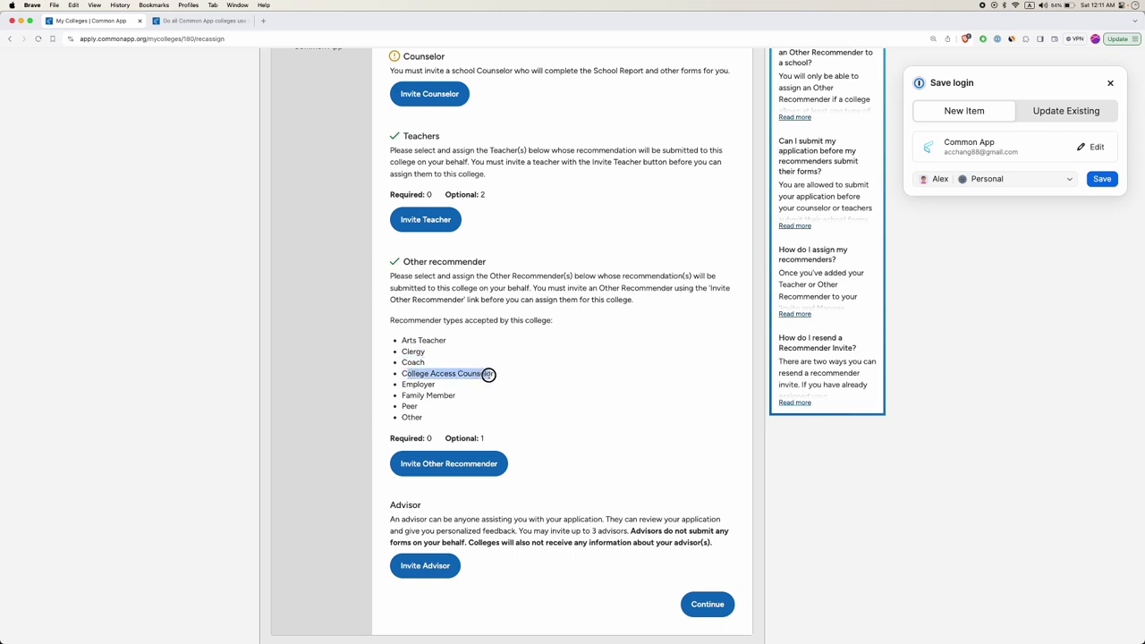
pyautogui.doubleClick(412, 384)
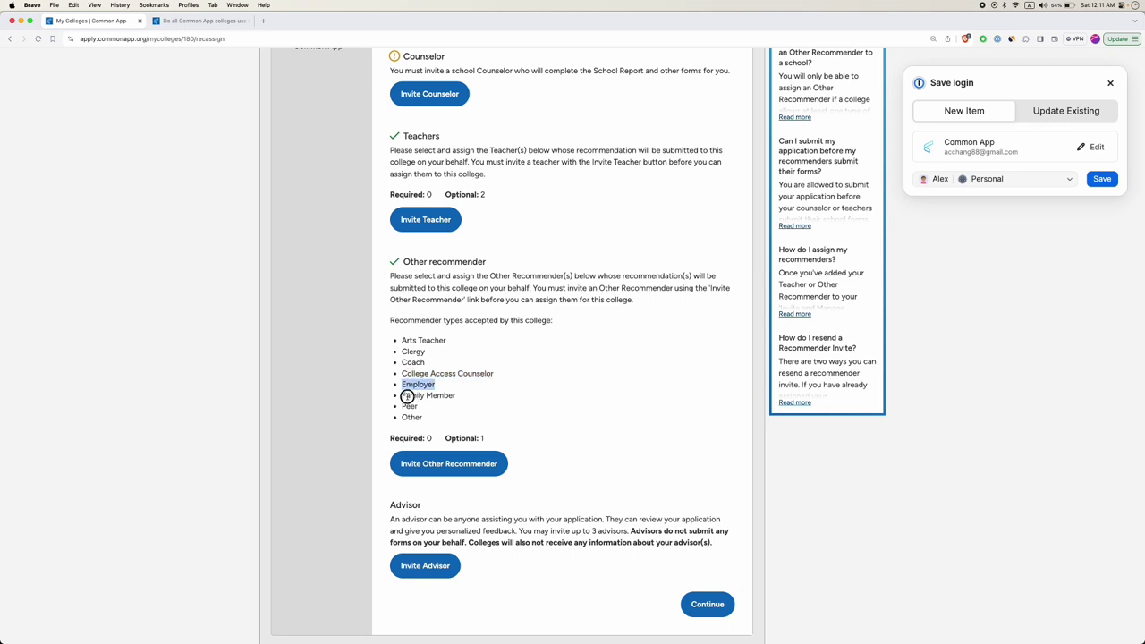
pyautogui.moveTo(406, 396); pyautogui.dragTo(438, 397)
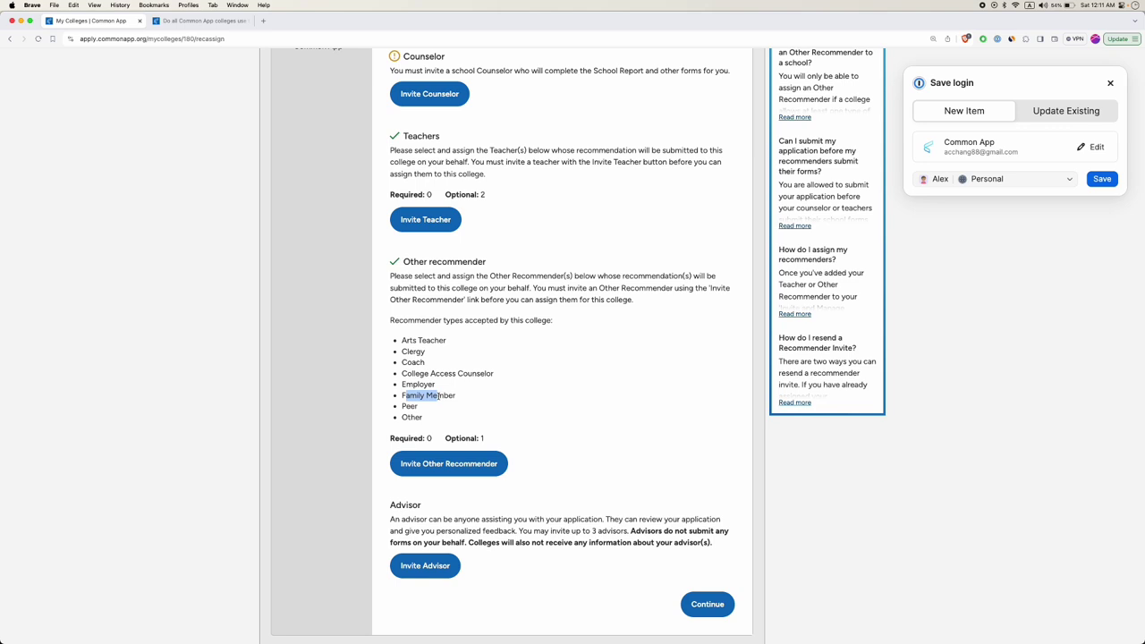
pyautogui.doubleClick(409, 406)
pyautogui.scroll(-2, 460, 460)
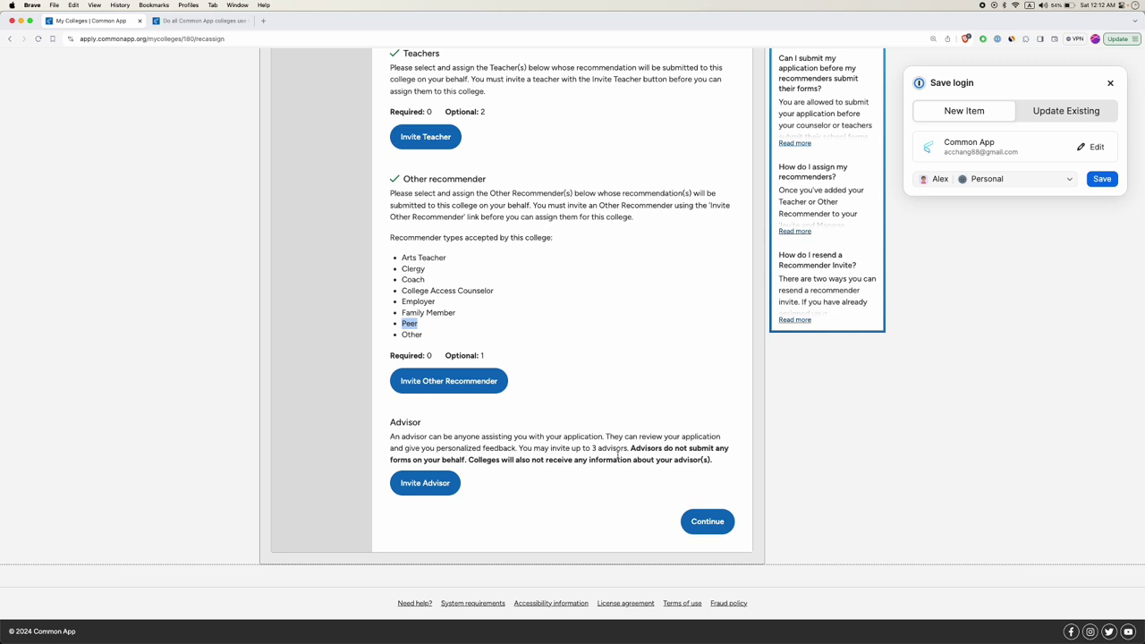
pyautogui.moveTo(483, 438); pyautogui.dragTo(606, 438)
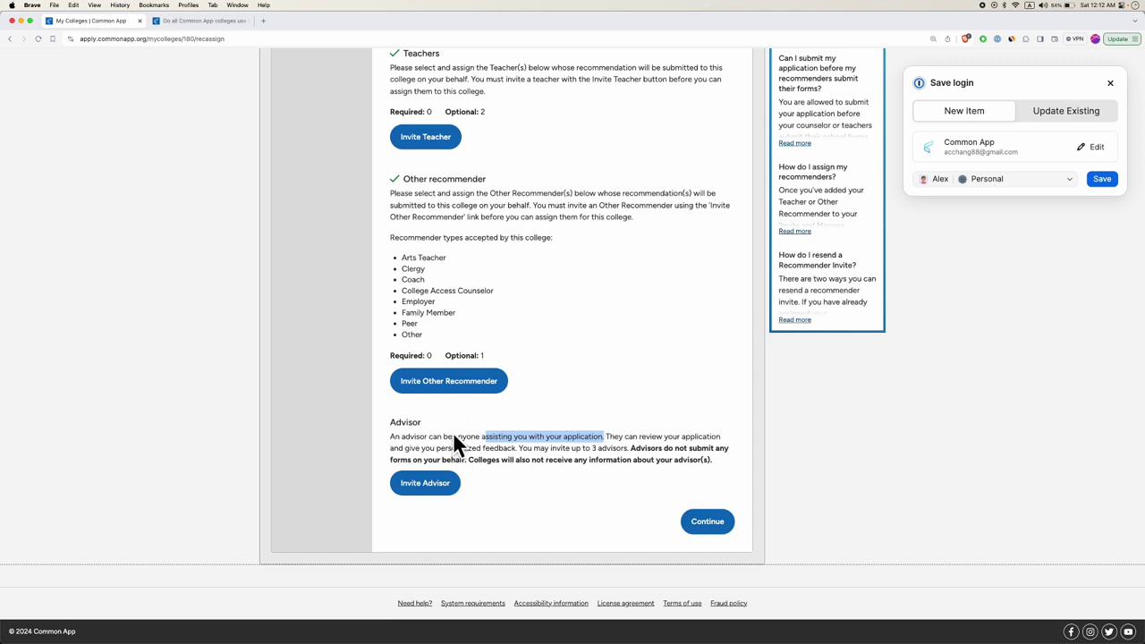
pyautogui.scroll(1, 444, 452)
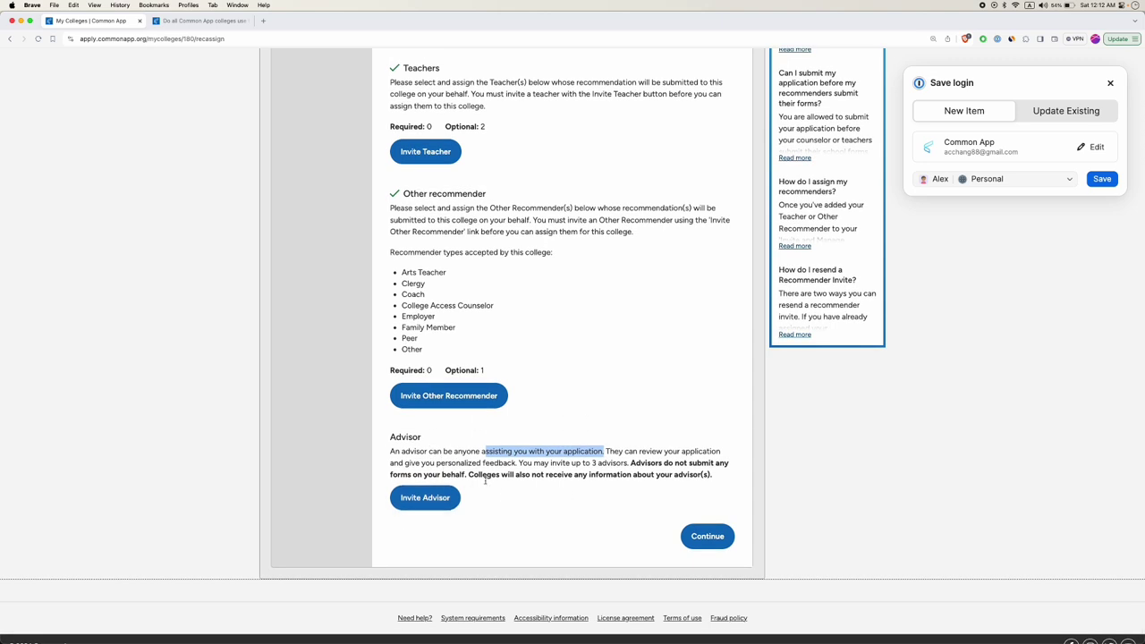
pyautogui.scroll(5, 460, 448)
pyautogui.scroll(-3, 451, 403)
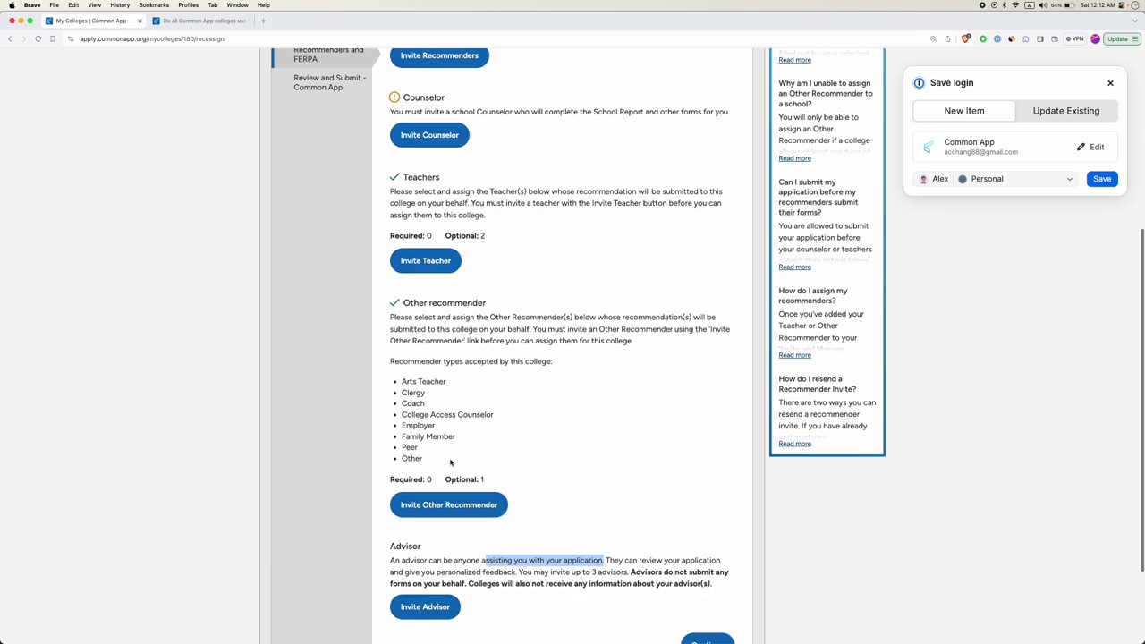
pyautogui.scroll(3, 451, 361)
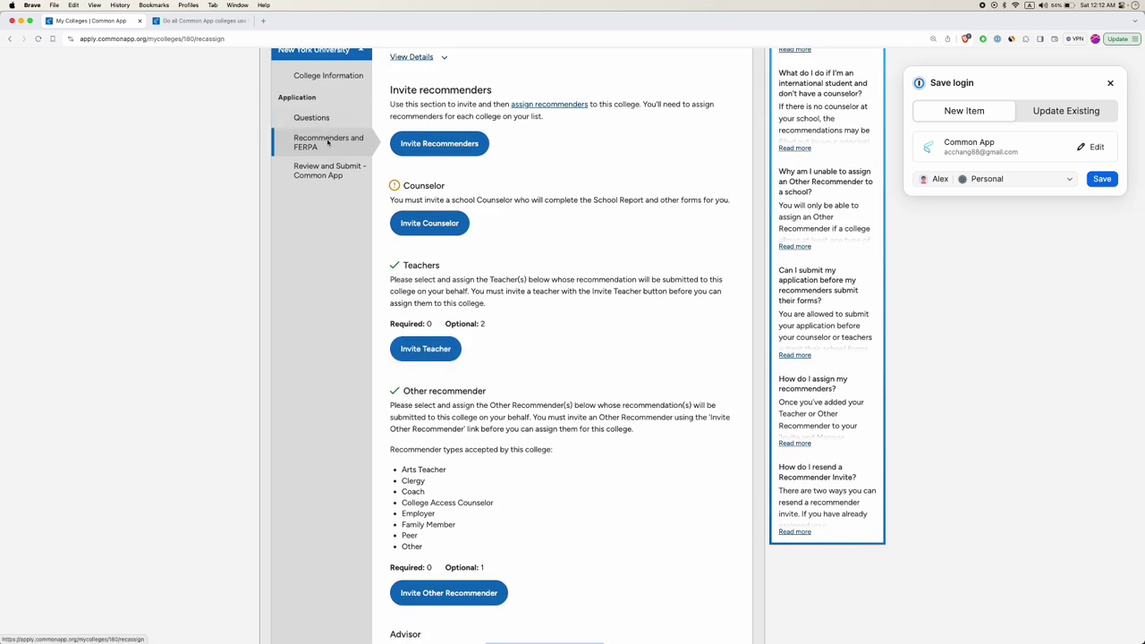
# Review NYU's Review and Submit checklist, then go back to My Colleges.
pyautogui.click(331, 175)
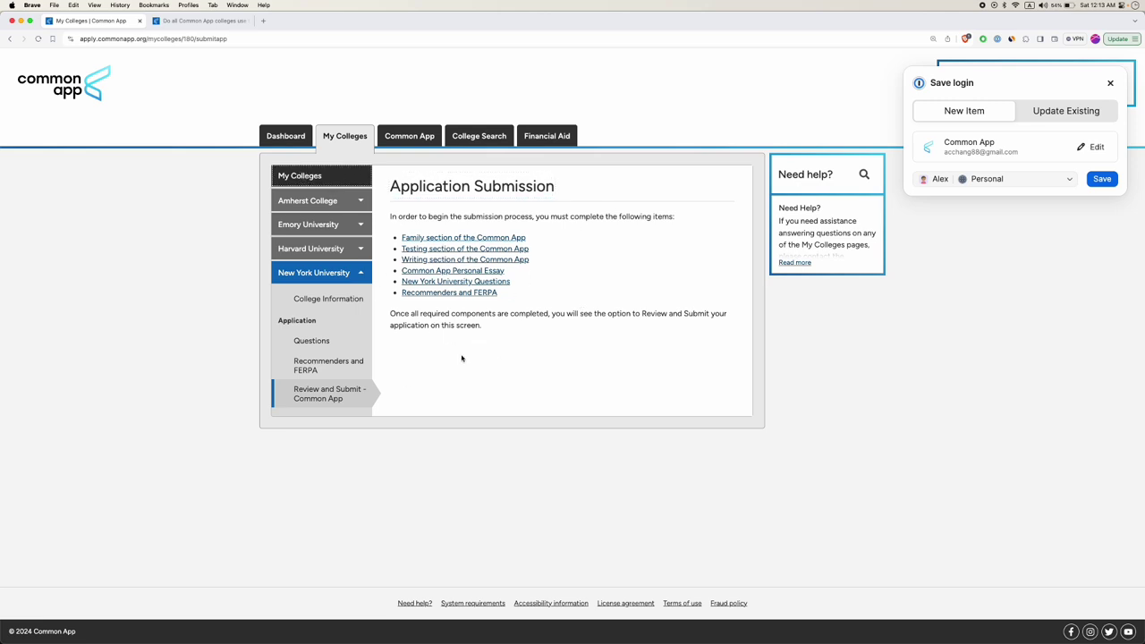
pyautogui.click(344, 138)
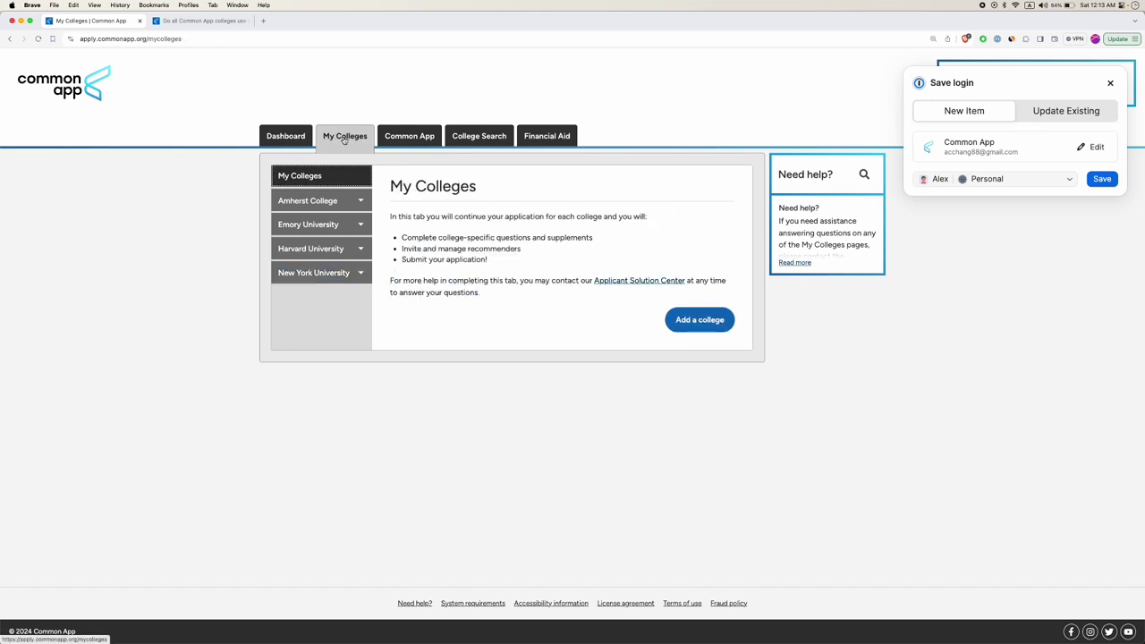
# Open the Dashboard and scroll through the Amherst, Emory, Harvard and NYU cards.
pyautogui.click(283, 137)
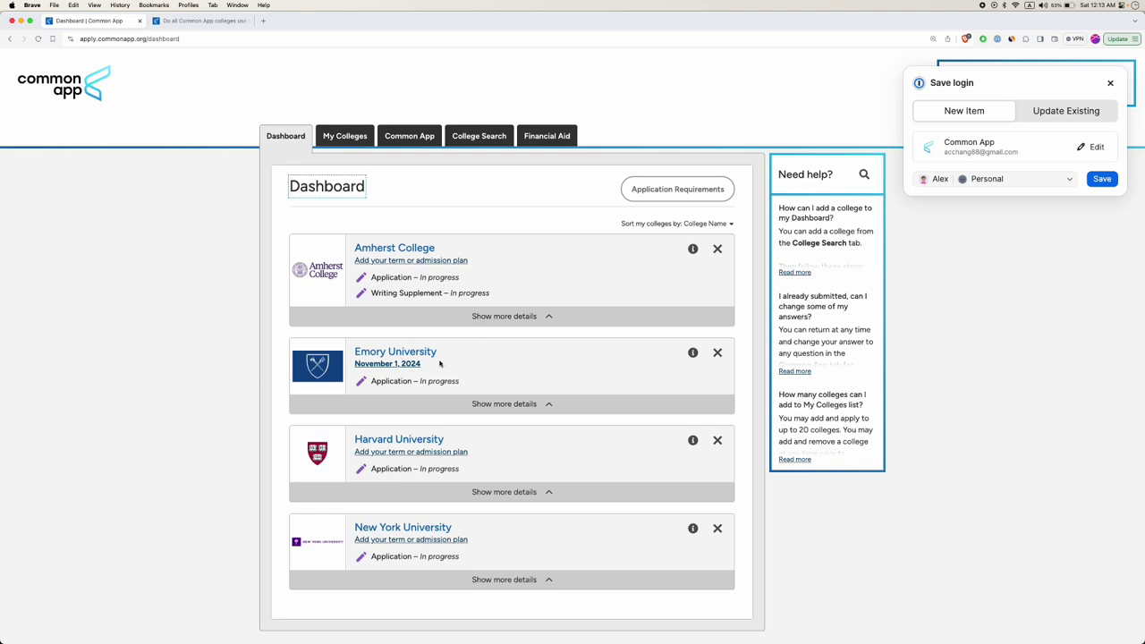
pyautogui.scroll(-2, 497, 402)
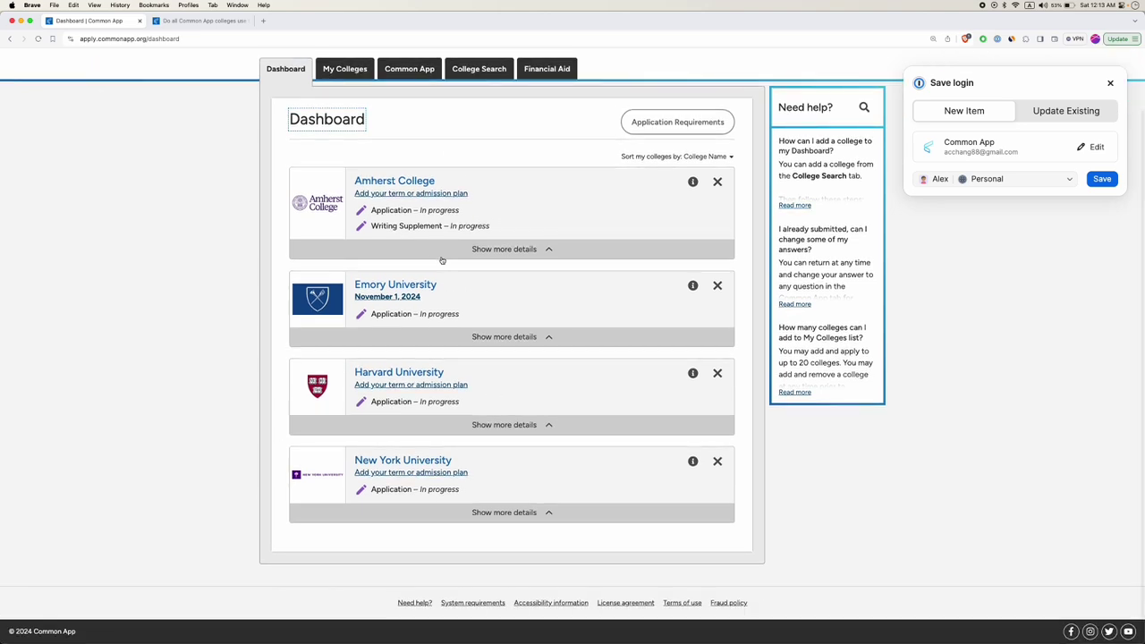